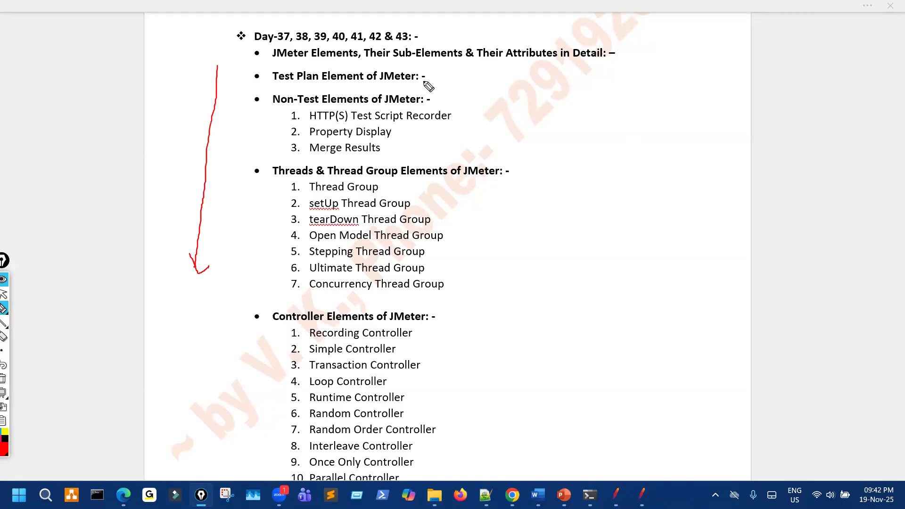
# Underline Transaction Controller in the Word controller list, then clear the ink and scroll down.
pyautogui.hotkey('ctrl', 'shift', '7')
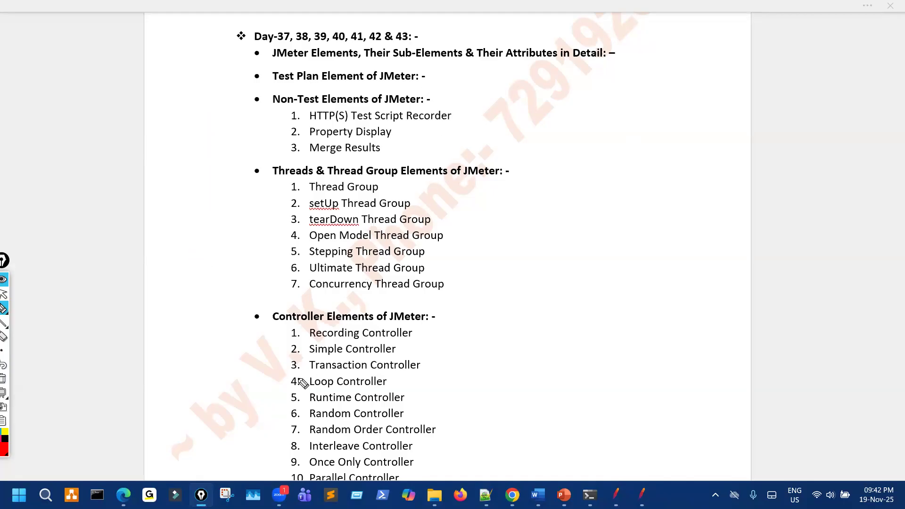
pyautogui.moveTo(259, 372)
pyautogui.mouseDown()
pyautogui.moveTo(437, 373)
pyautogui.moveTo(502, 339)
pyautogui.mouseUp()
pyautogui.press('Escape')
pyautogui.scroll(-2, 508, 323)
# Tick Loop Controller, erase the marks, and move to the Logic Controllers slide.
pyautogui.hotkey('ctrl', 'shift', '3')
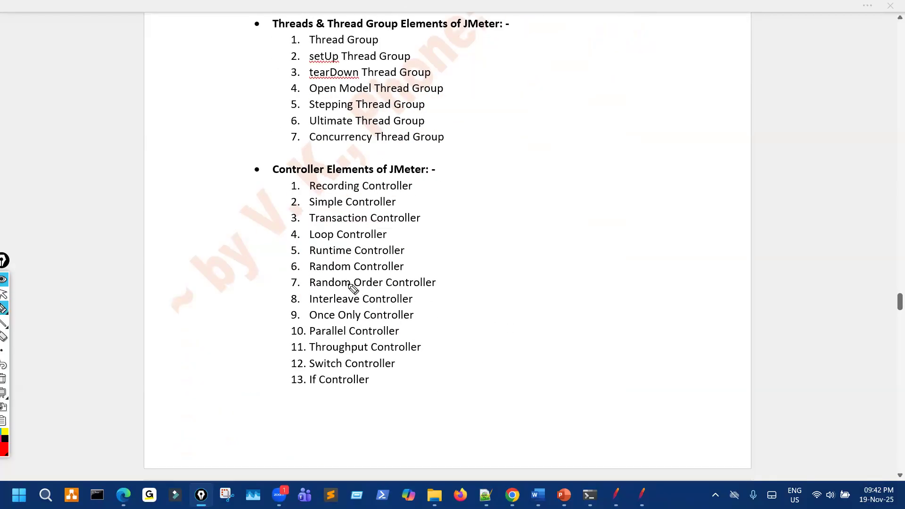
pyautogui.moveTo(438, 223)
pyautogui.mouseDown()
pyautogui.moveTo(273, 223)
pyautogui.moveTo(283, 242)
pyautogui.moveTo(311, 231)
pyautogui.mouseUp()
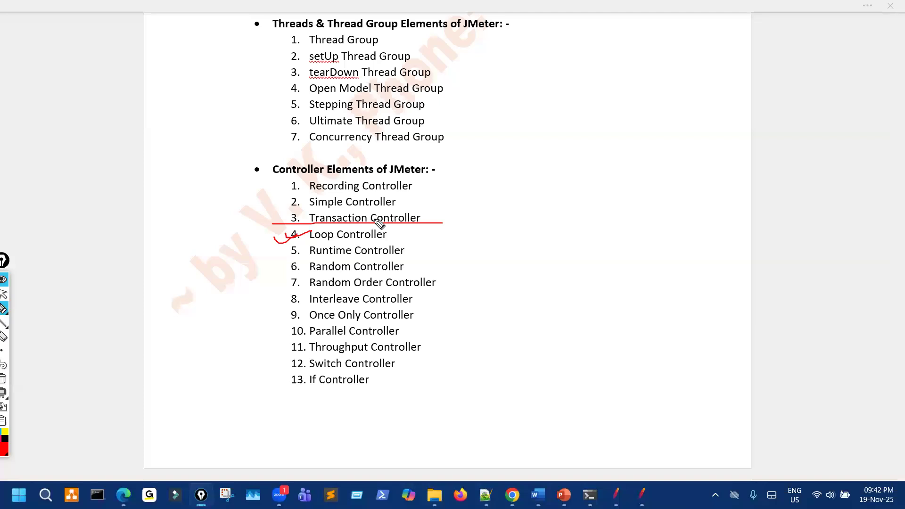
pyautogui.hotkey('ctrl', 'shift', '7')
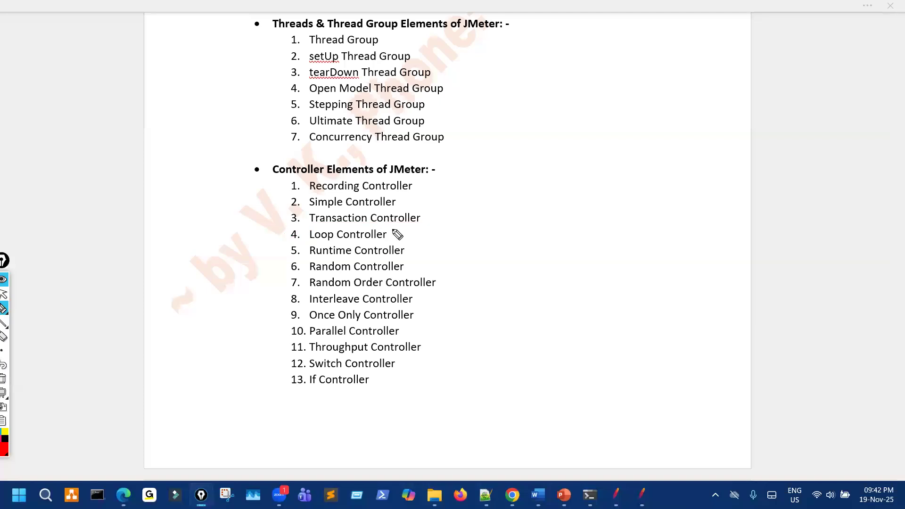
pyautogui.hotkey('ctrl', 'shift', '2')
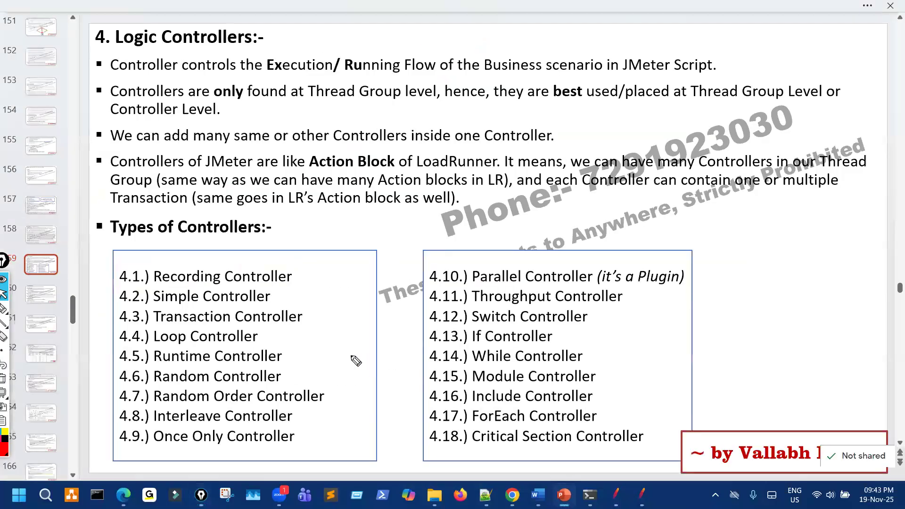
pyautogui.hotkey('ctrl', 'shift', '3')
pyautogui.moveTo(238, 344)
pyautogui.mouseDown()
pyautogui.moveTo(263, 336)
pyautogui.moveTo(262, 343)
pyautogui.moveTo(280, 328)
pyautogui.mouseUp()
# Clear the slide ink, scroll to slide 160 on controllers 4.1–4.7, and switch to File Explorer.
pyautogui.hotkey('ctrl', 'shift', '7')
pyautogui.hotkey('ctrl', 'shift', '2')
pyautogui.scroll(-1, 342, 308)
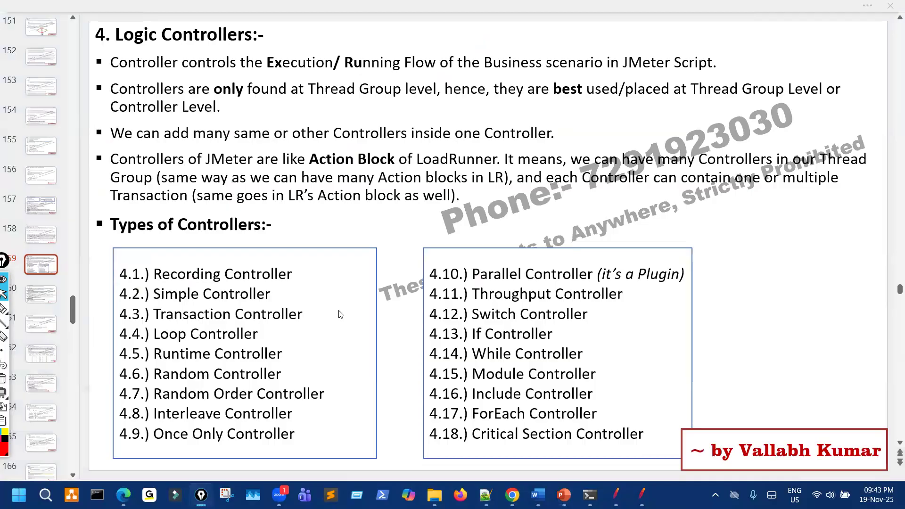
pyautogui.scroll(-2, 341, 315)
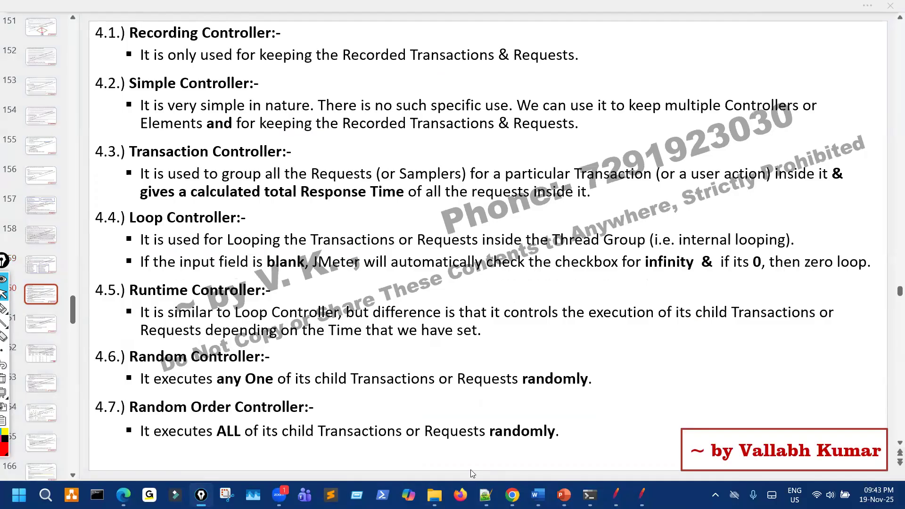
pyautogui.hotkey('alt', 'Tab')
# Browse through PerfM, PetStore and All_NEW_Is to Other_Eg_Scripts and widen the Name column.
pyautogui.scroll(1, 292, 328)
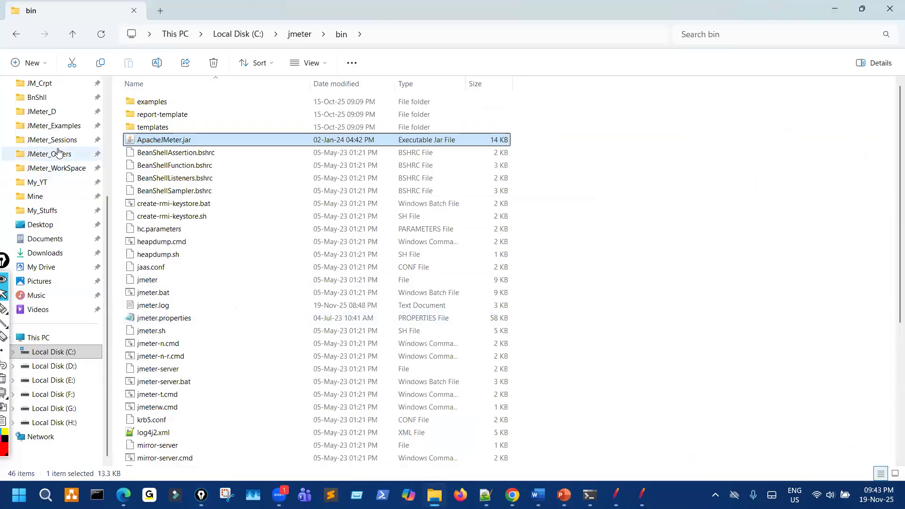
pyautogui.scroll(3, 59, 146)
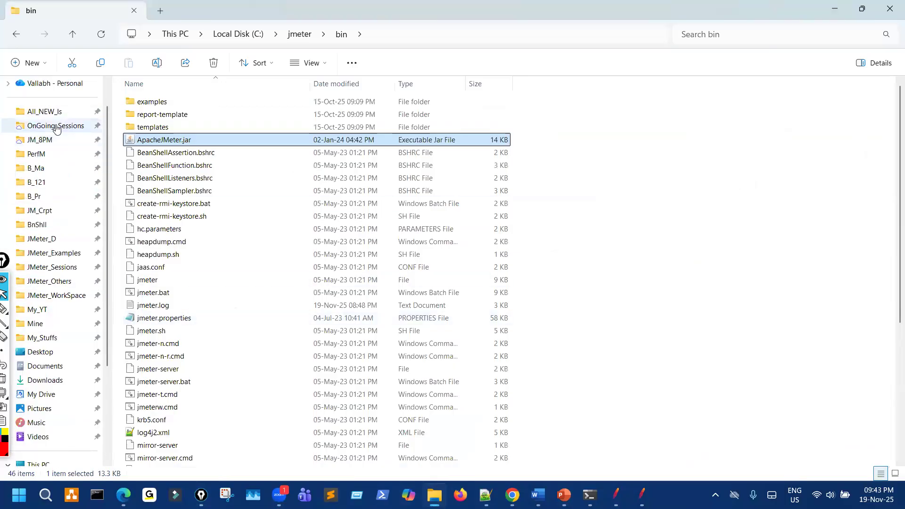
pyautogui.click(55, 126)
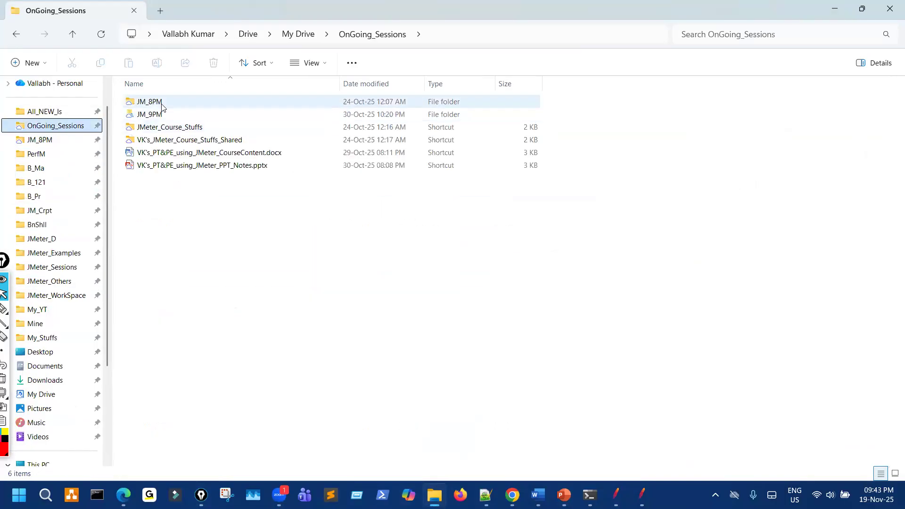
pyautogui.click(51, 156)
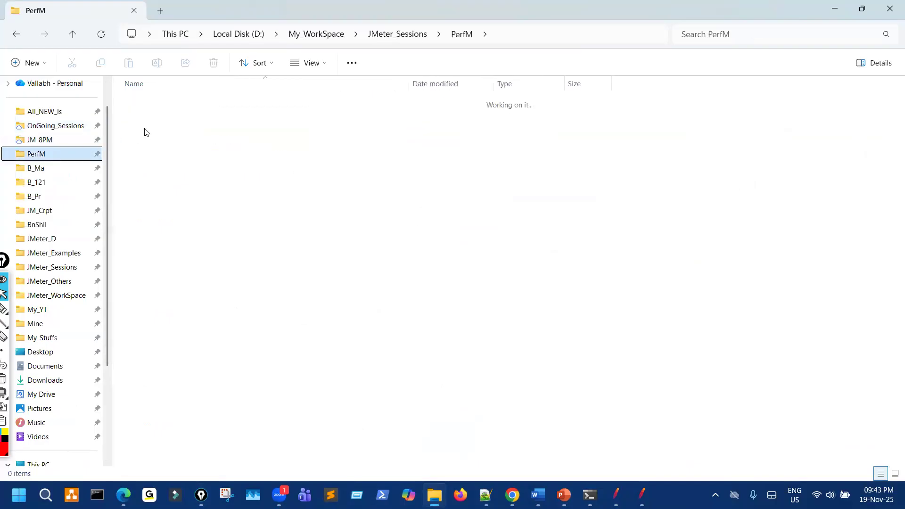
pyautogui.doubleClick(165, 115)
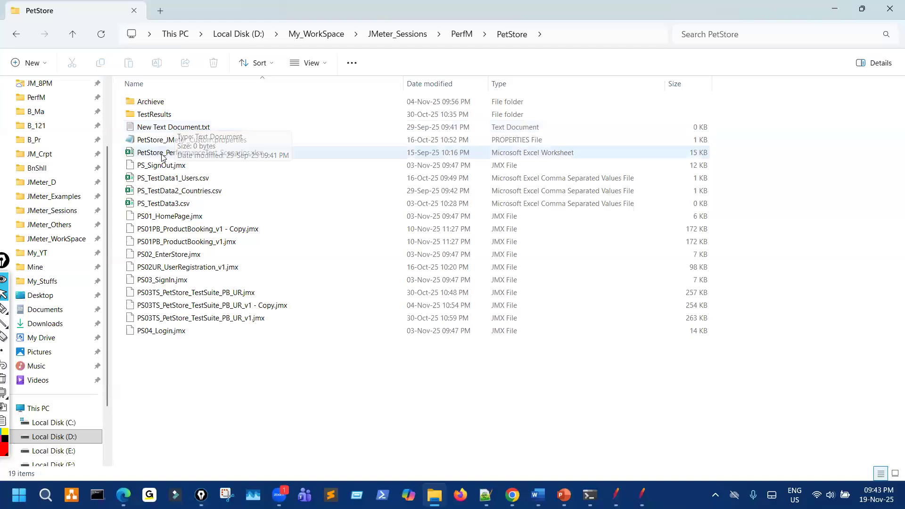
pyautogui.scroll(3, 46, 148)
pyautogui.click(45, 144)
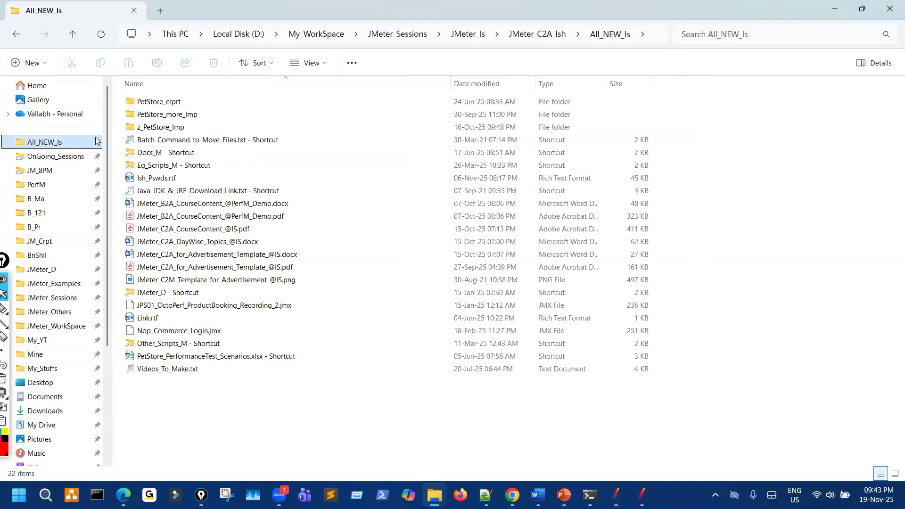
pyautogui.doubleClick(179, 117)
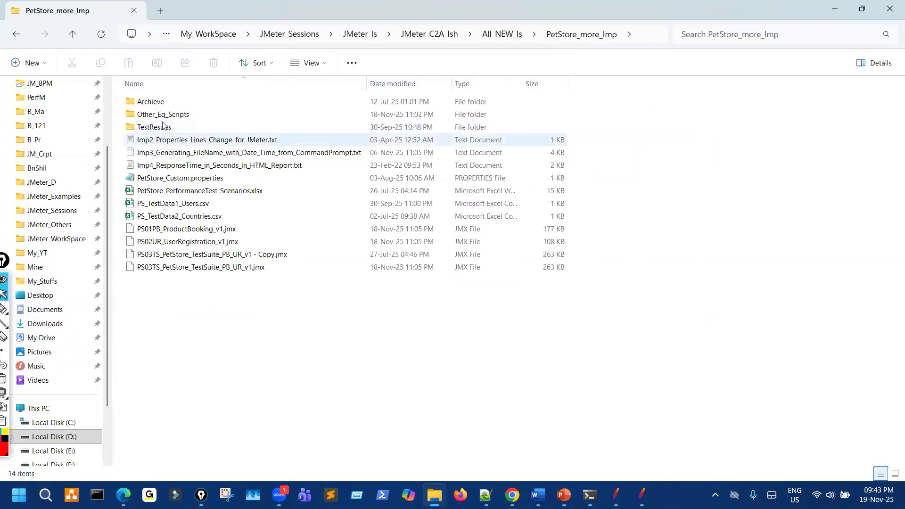
pyautogui.doubleClick(170, 115)
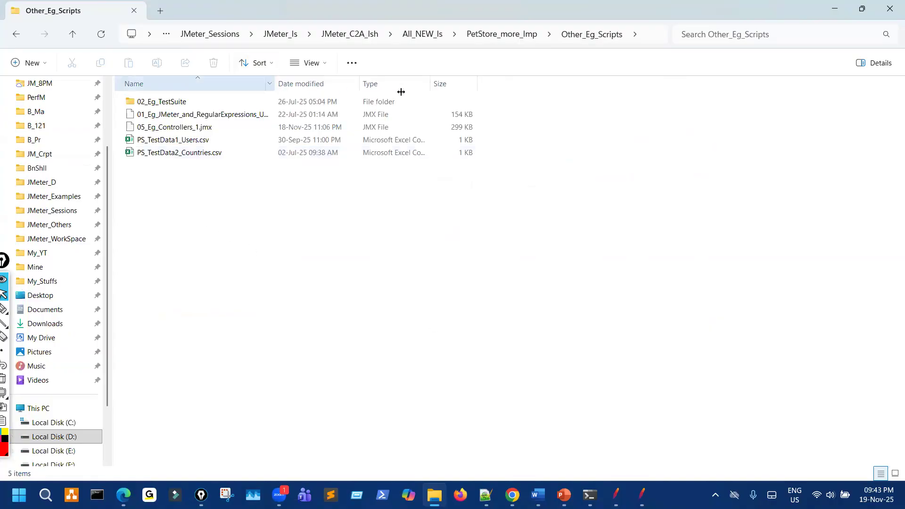
pyautogui.moveTo(401, 91); pyautogui.dragTo(433, 91)
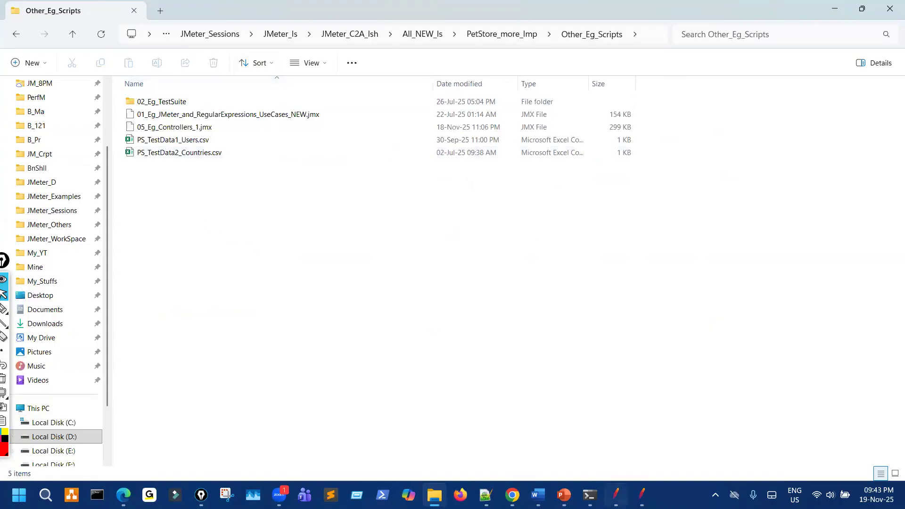
# Place JMeter beside Explorer, drop 05_Eg_Controllers_1.jmx on it, and open Eg_Scripts_M.
pyautogui.click(615, 495)
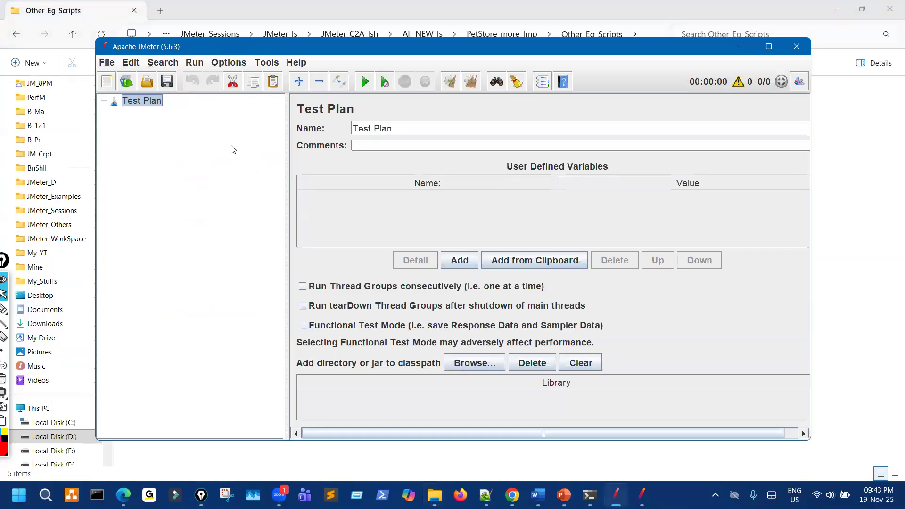
pyautogui.moveTo(424, 46); pyautogui.dragTo(639, 47)
pyautogui.moveTo(191, 131); pyautogui.dragTo(377, 173)
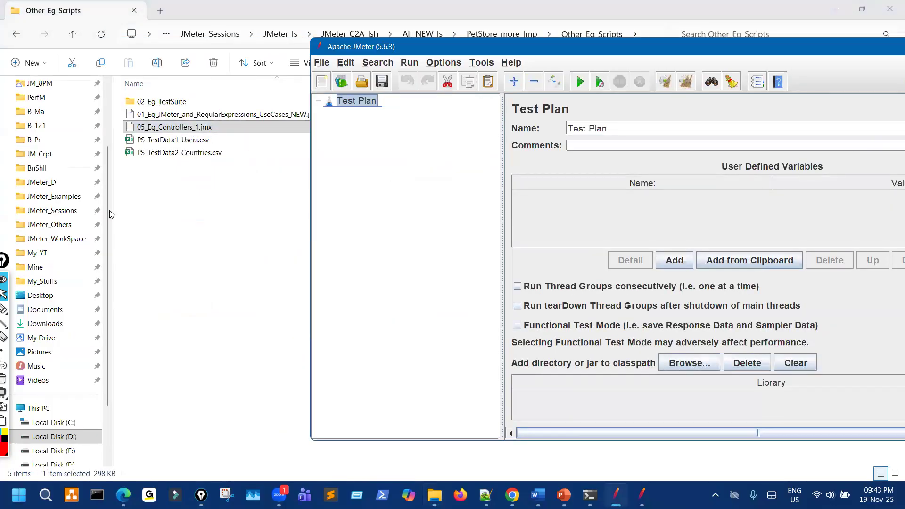
pyautogui.click(19, 39)
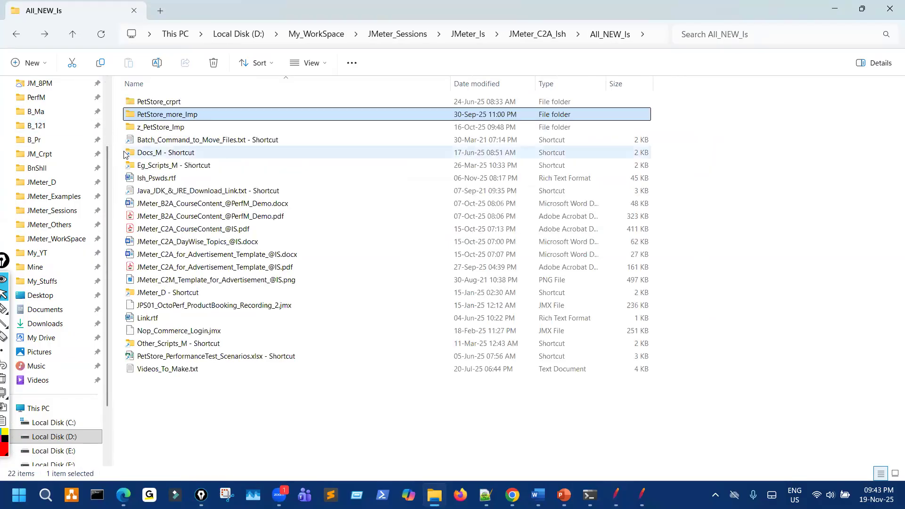
pyautogui.doubleClick(179, 167)
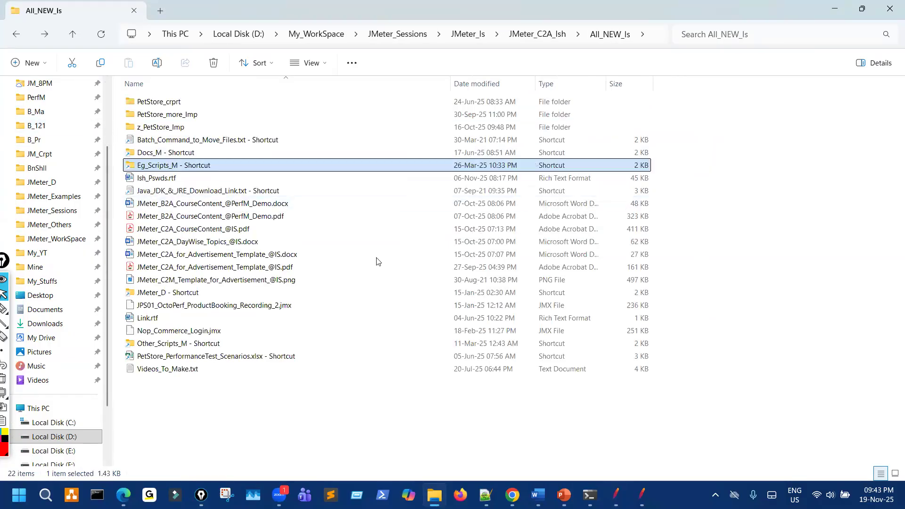
# Drag 05_Eg_Controllers_1.jmx from Eg_Scripts_M onto JMeter's tree pane to load it.
pyautogui.click(640, 494)
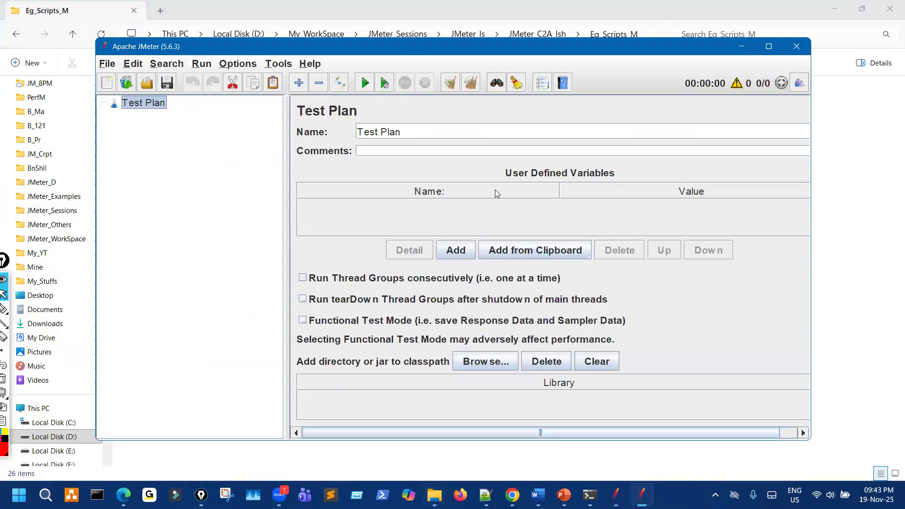
pyautogui.hotkey('alt', 'Tab')
pyautogui.moveTo(235, 165); pyautogui.dragTo(508, 193)
pyautogui.click(682, 411)
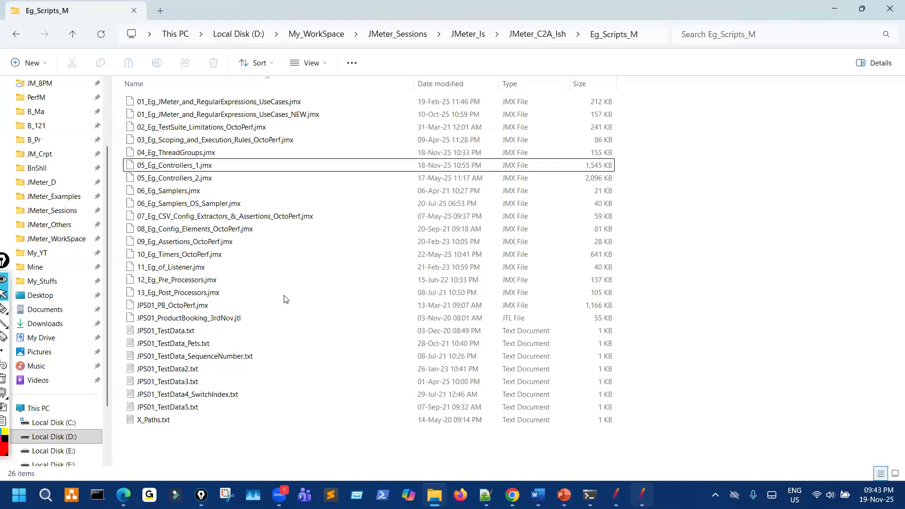
pyautogui.hotkey('alt', 'Tab')
pyautogui.moveTo(188, 166); pyautogui.dragTo(512, 233)
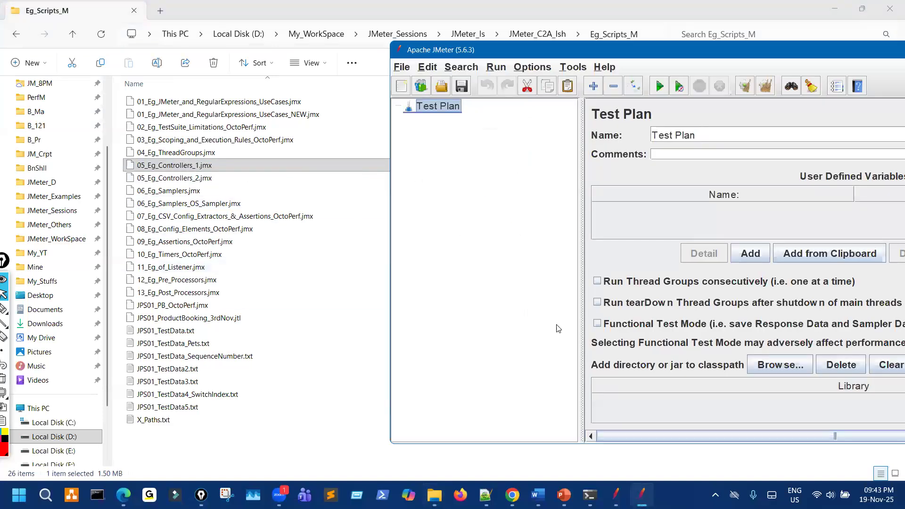
# Close the old Chrome tabs and open the JPetStore OctoPerf demo catalog from the D_Apps bookmarks.
pyautogui.click(512, 494)
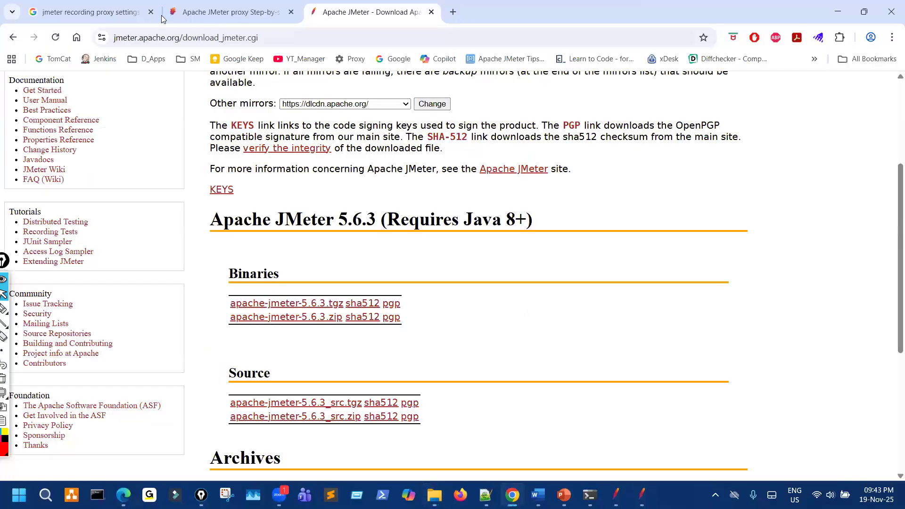
pyautogui.click(151, 12)
pyautogui.click(151, 12)
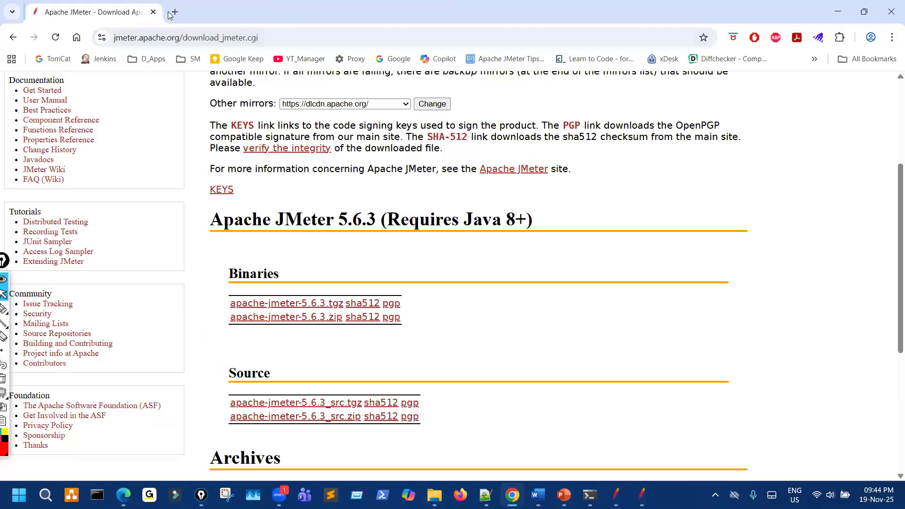
pyautogui.hotkey('ctrl', 't')
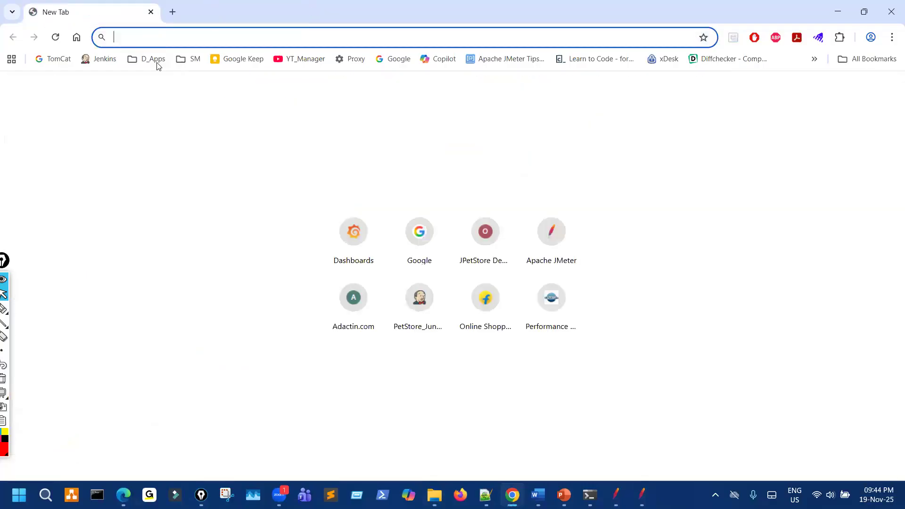
pyautogui.click(153, 59)
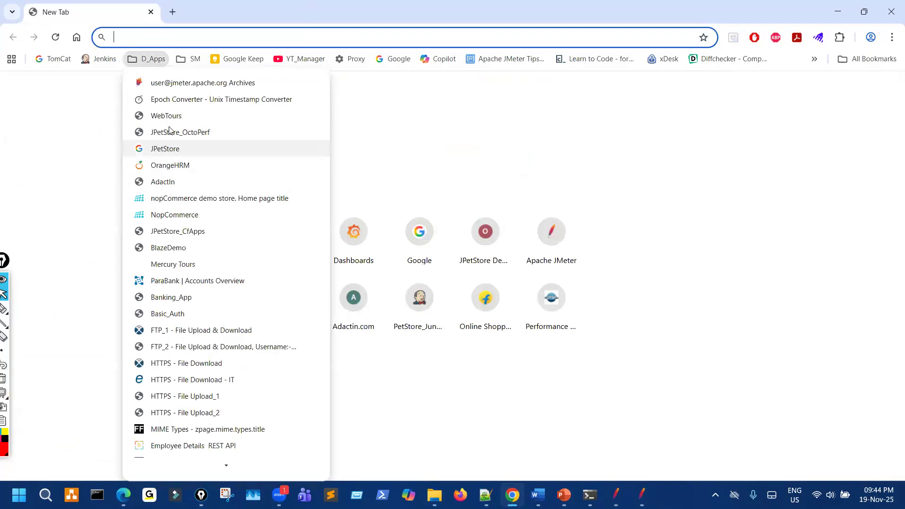
pyautogui.click(180, 132)
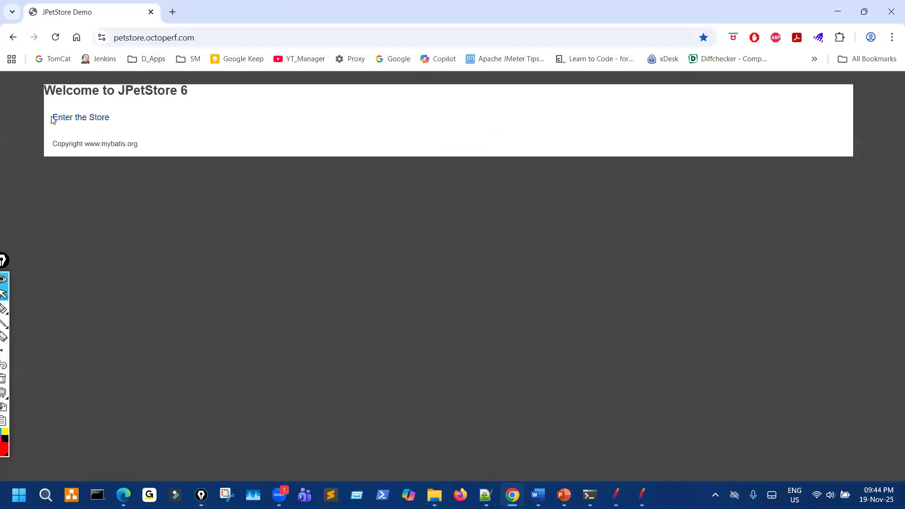
pyautogui.click(137, 127)
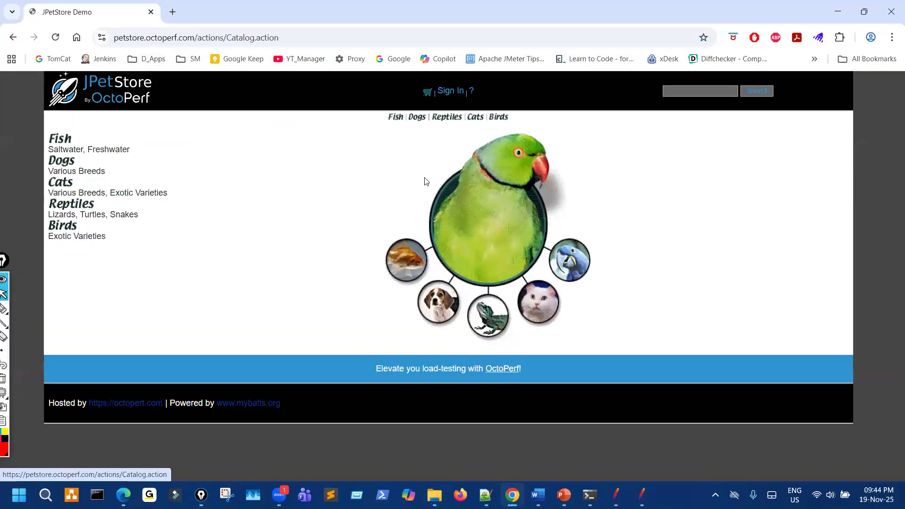
# Log in to the pet store with the demo account and dismiss Chrome's password warning.
pyautogui.click(452, 91)
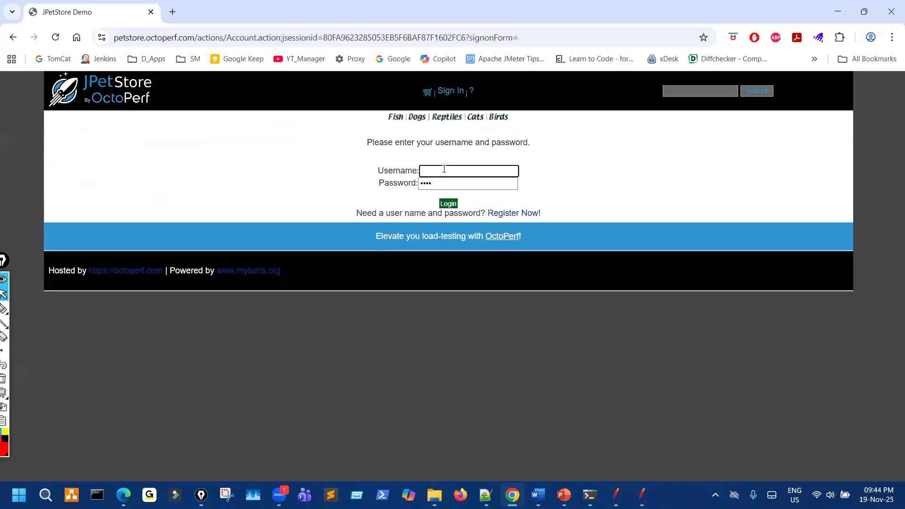
pyautogui.write('j2ee')
pyautogui.press('Tab')
pyautogui.click(448, 204)
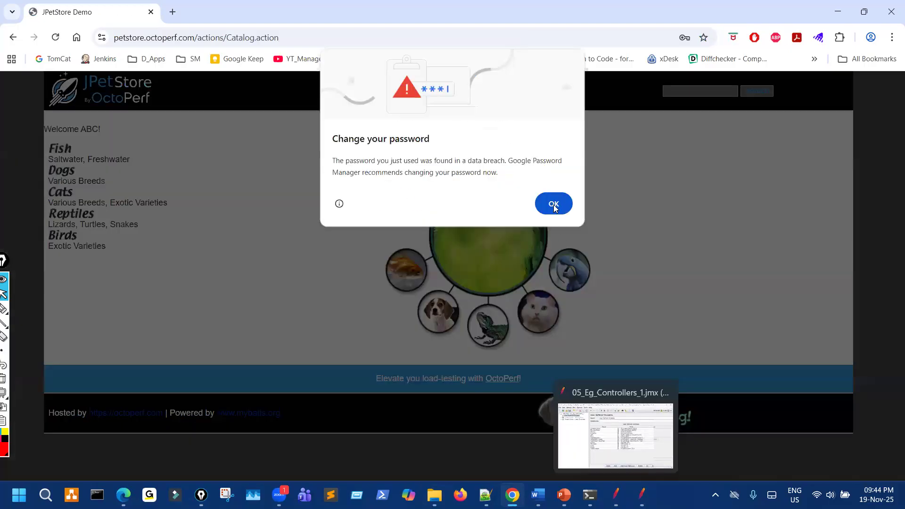
pyautogui.click(552, 204)
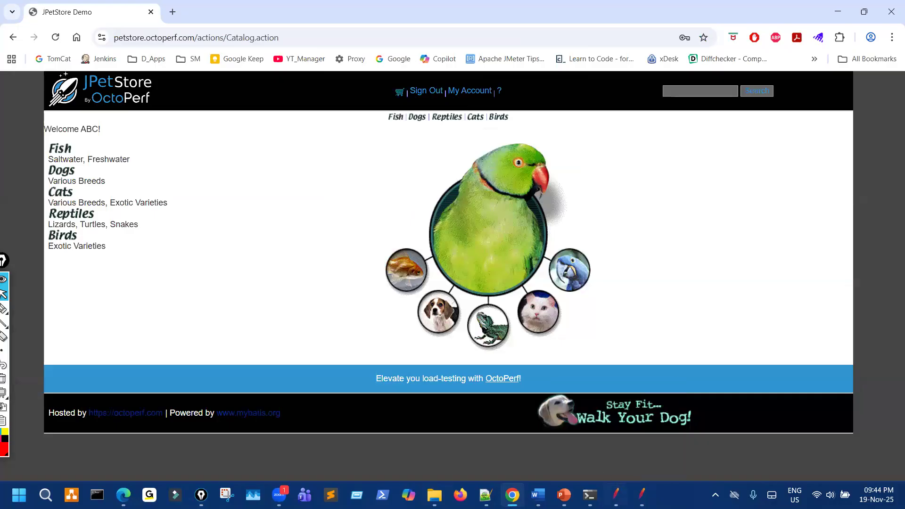
# Maximize JMeter and expand Thread Group - Loop Controller and its Simple Controller.
pyautogui.click(615, 495)
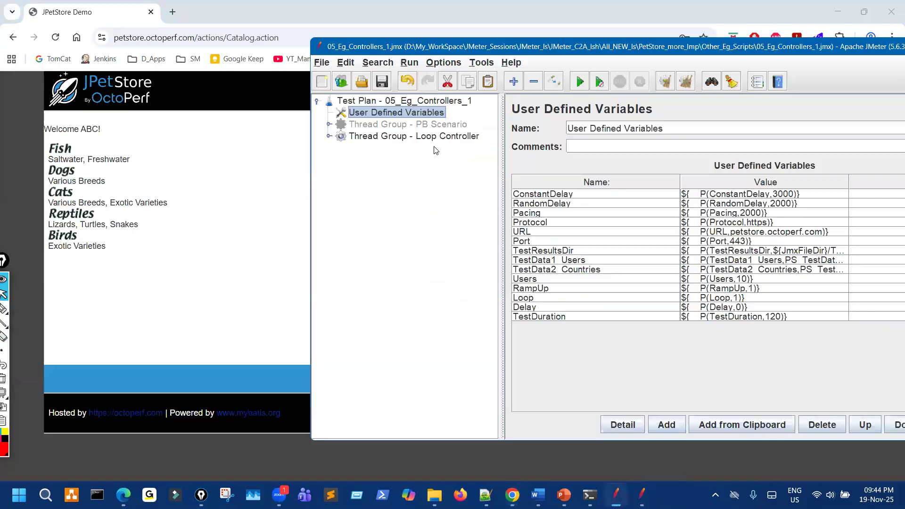
pyautogui.doubleClick(458, 47)
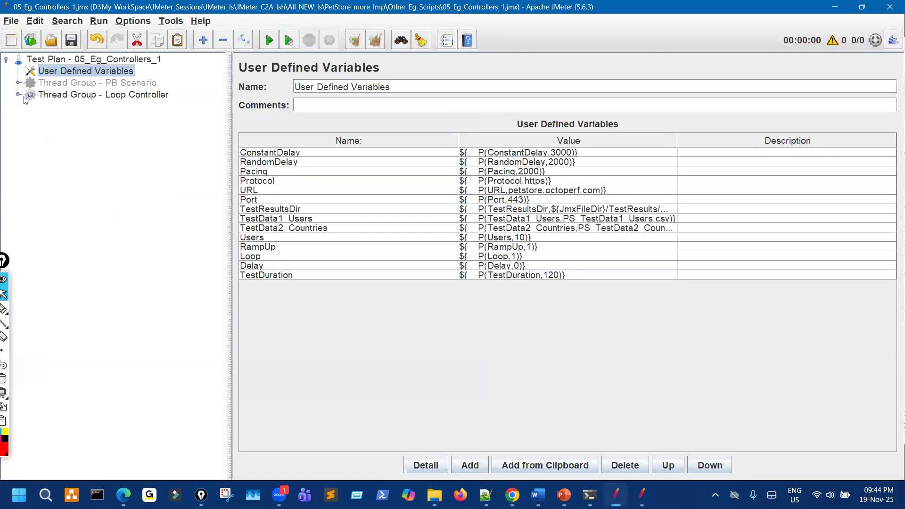
pyautogui.click(18, 94)
pyautogui.click(29, 142)
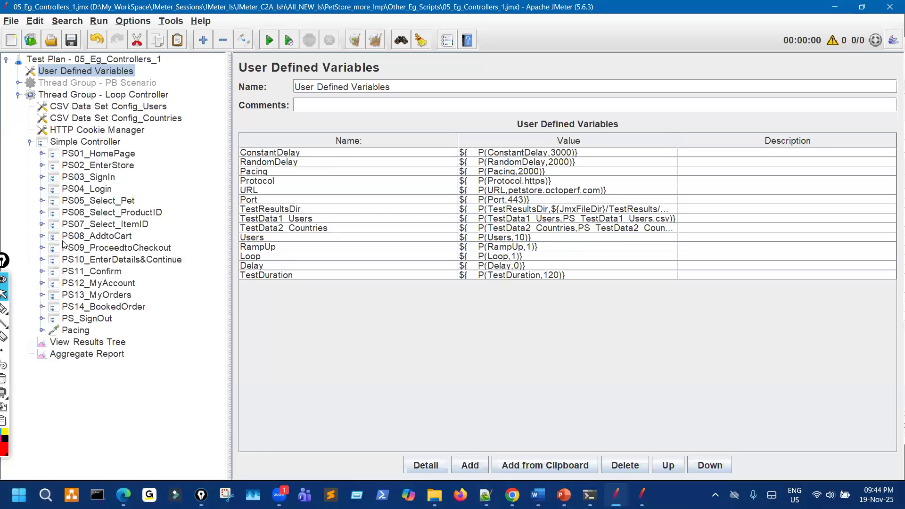
# Mark PS05_Select_Pet through PS08 as the steps to repeat, then clear the annotations.
pyautogui.hotkey('ctrl', 'shift', 't')
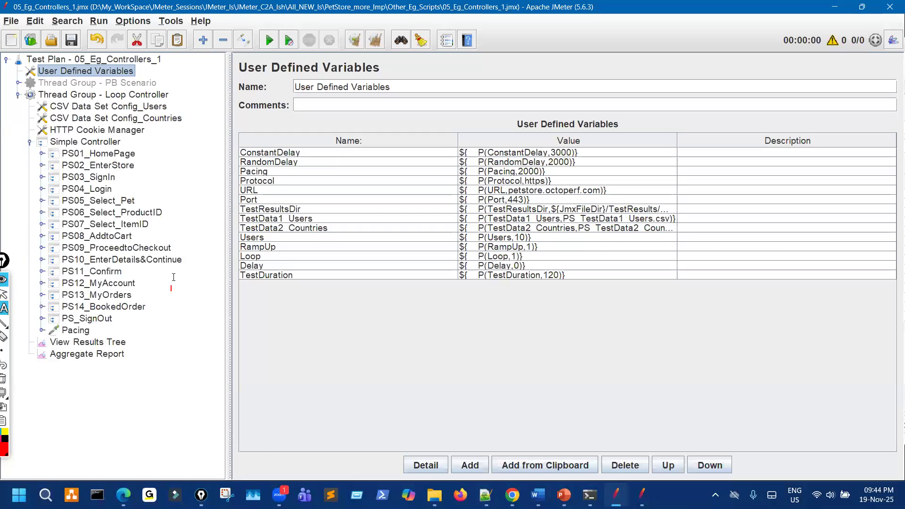
pyautogui.hotkey('ctrl', 'shift', '3')
pyautogui.moveTo(129, 200)
pyautogui.mouseDown()
pyautogui.moveTo(144, 194)
pyautogui.moveTo(170, 215)
pyautogui.mouseUp()
pyautogui.click(152, 225)
pyautogui.moveTo(114, 242)
pyautogui.mouseDown()
pyautogui.moveTo(151, 231)
pyautogui.moveTo(136, 203)
pyautogui.moveTo(109, 197)
pyautogui.moveTo(112, 243)
pyautogui.moveTo(146, 221)
pyautogui.moveTo(132, 206)
pyautogui.mouseUp()
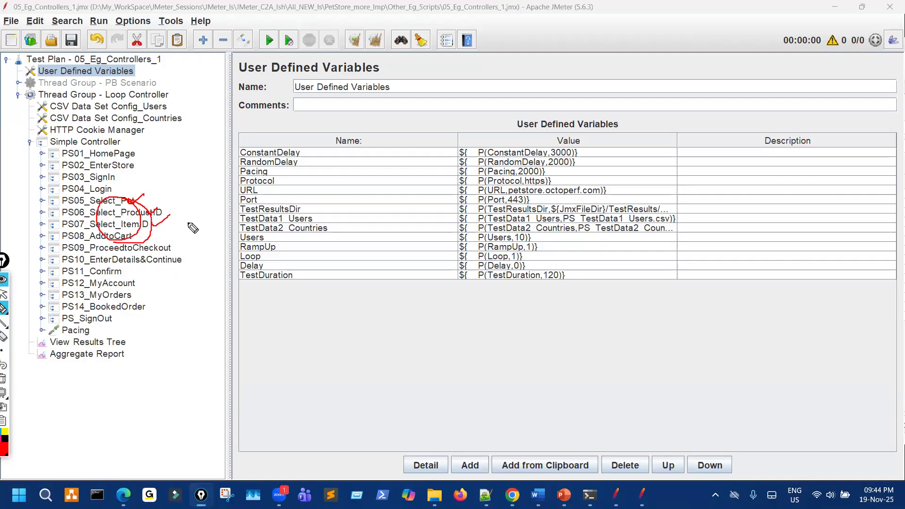
pyautogui.hotkey('ctrl', 'shift', '7')
pyautogui.hotkey('ctrl', 'shift', '2')
pyautogui.click(109, 140)
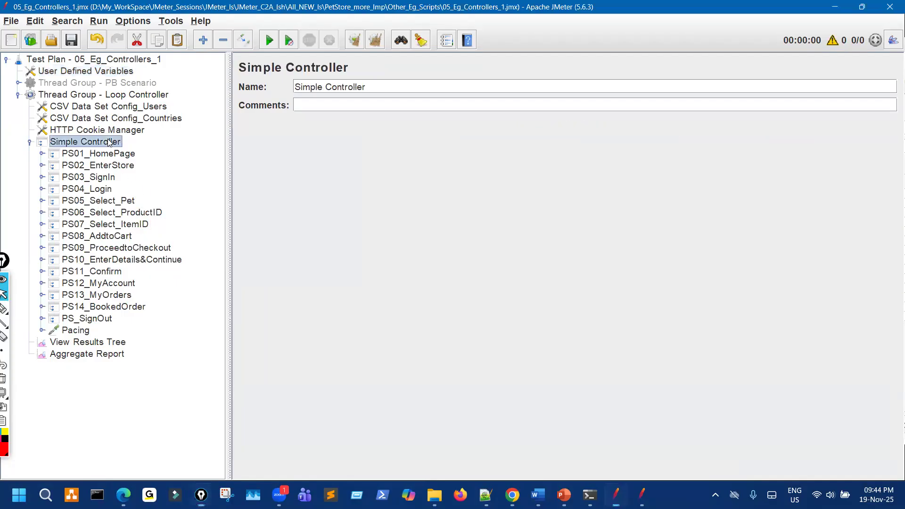
# Add a Loop Controller to the Simple Controller and place it right after PS04_Login.
pyautogui.rightClick(109, 140)
pyautogui.moveTo(209, 143)
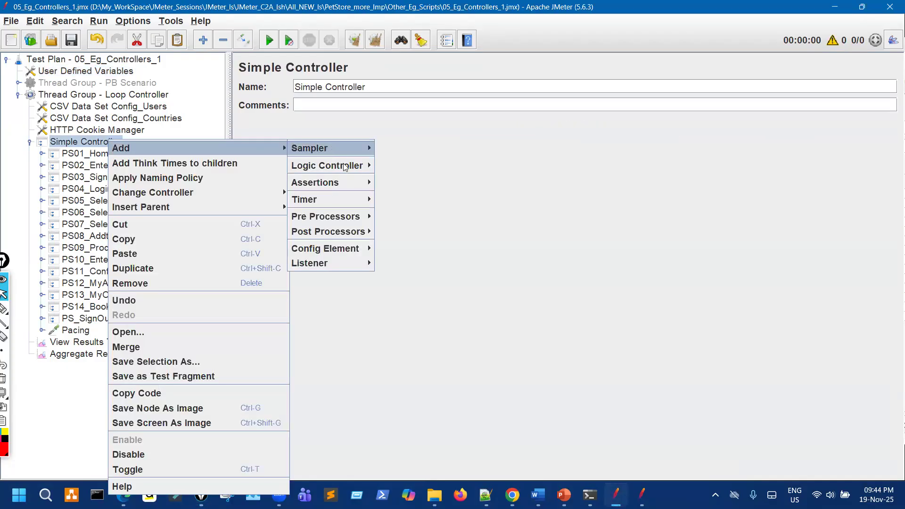
pyautogui.moveTo(354, 165)
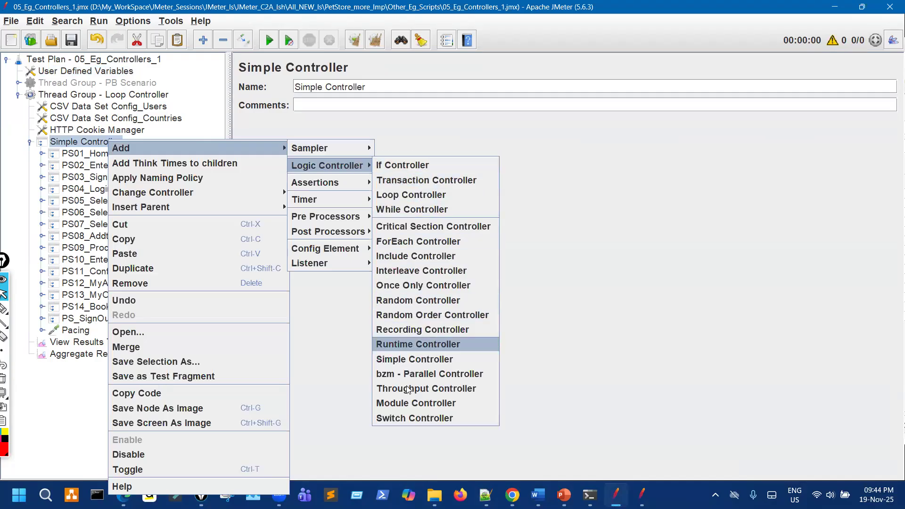
pyautogui.click(417, 196)
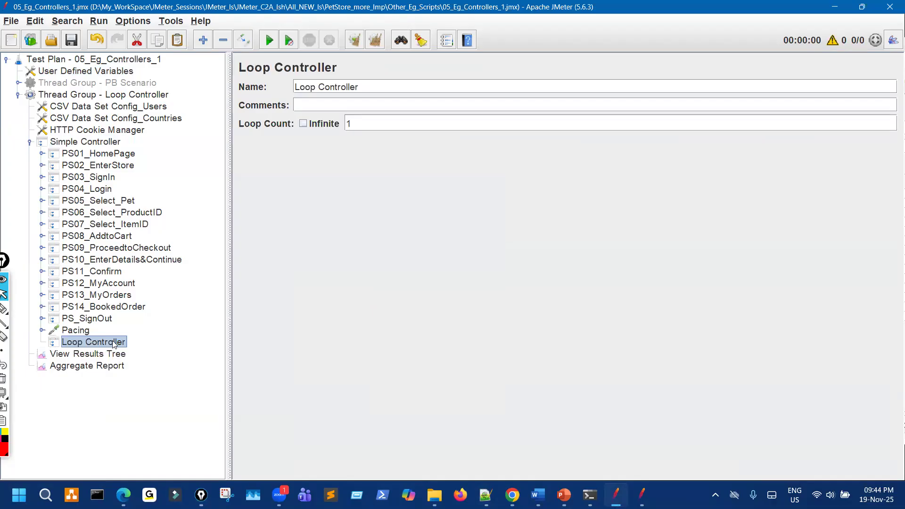
pyautogui.moveTo(134, 280); pyautogui.dragTo(94, 202)
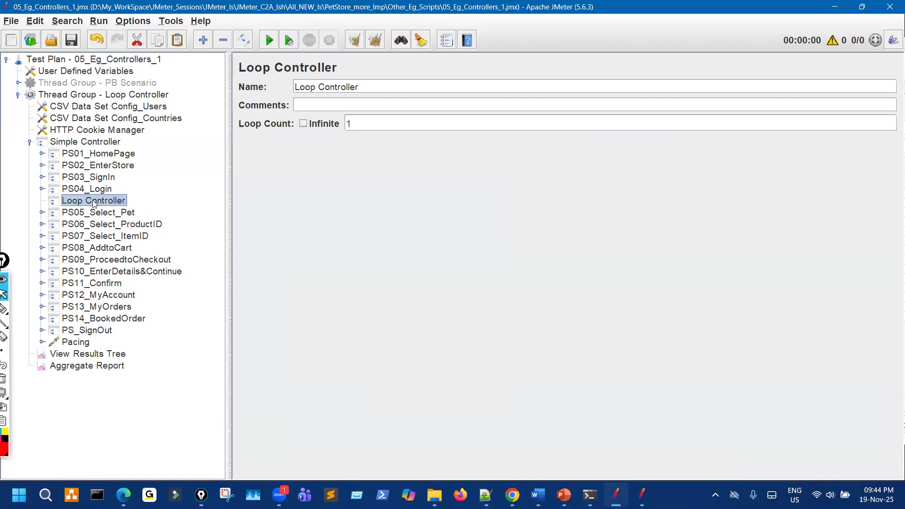
# Move PS05_Select_Pet through PS08_AddtoCart into the Loop Controller.
pyautogui.click(115, 213)
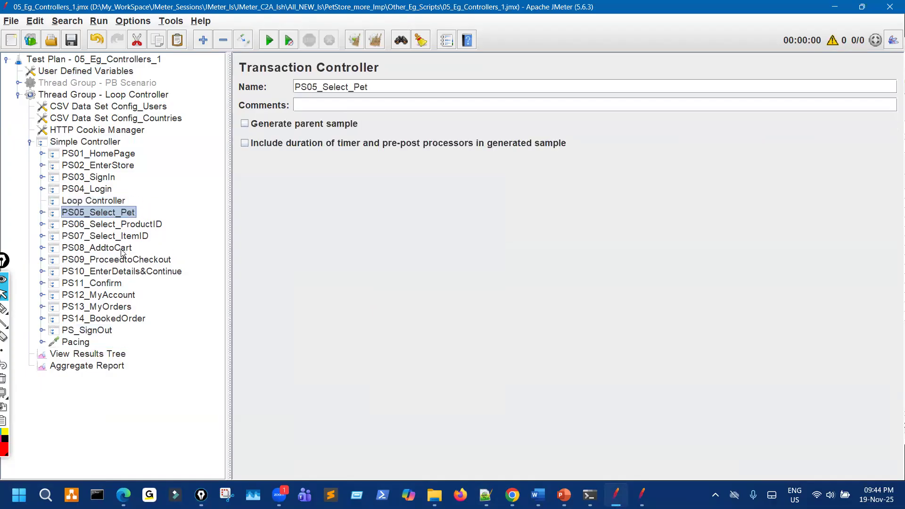
pyautogui.keyDown('shift'); pyautogui.click(121, 249); pyautogui.keyUp('shift')
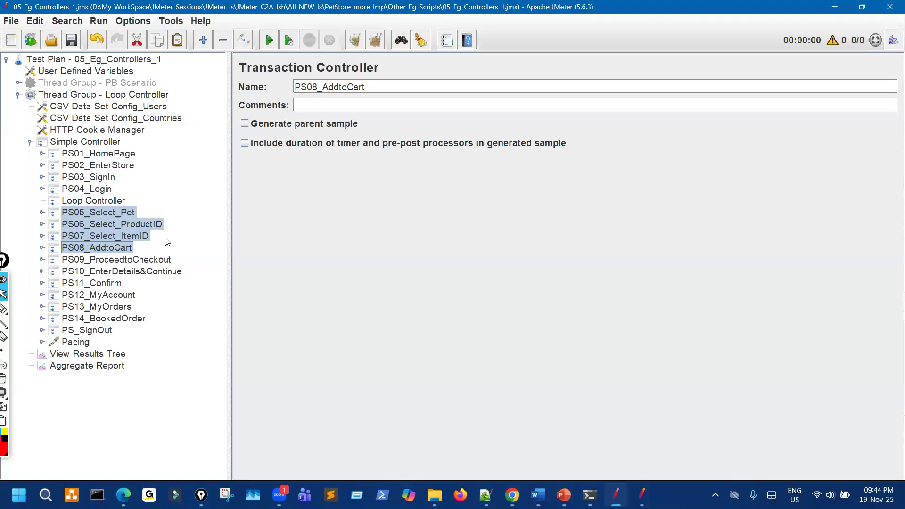
pyautogui.moveTo(168, 242); pyautogui.dragTo(107, 204)
pyautogui.click(106, 203)
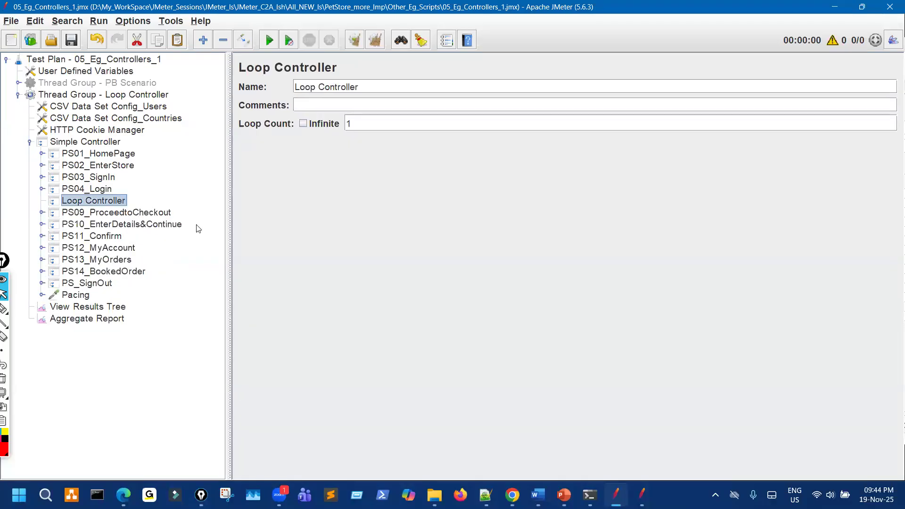
# Expand the Loop Controller and highlight its PS05–PS08 children and Loop Count of 1.
pyautogui.click(41, 201)
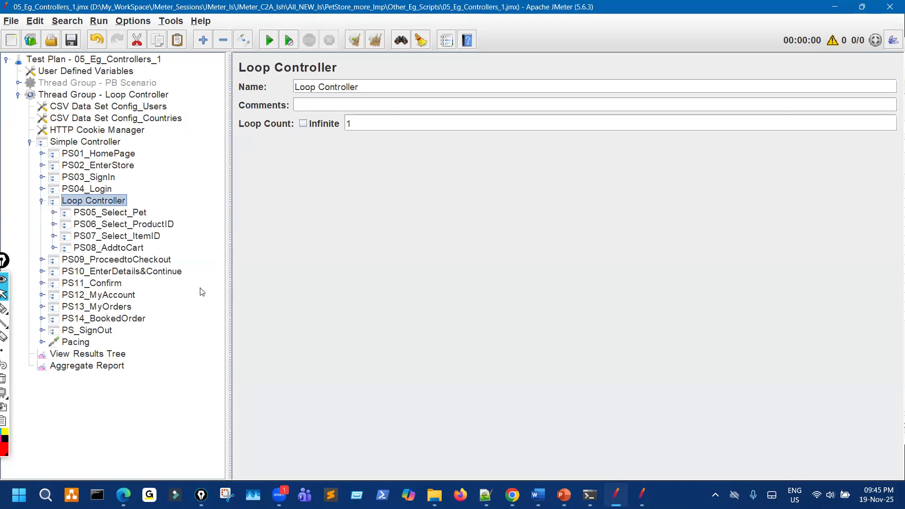
pyautogui.moveTo(51, 212)
pyautogui.mouseDown()
pyautogui.moveTo(51, 243)
pyautogui.moveTo(57, 217)
pyautogui.mouseUp()
pyautogui.moveTo(126, 197); pyautogui.dragTo(147, 190)
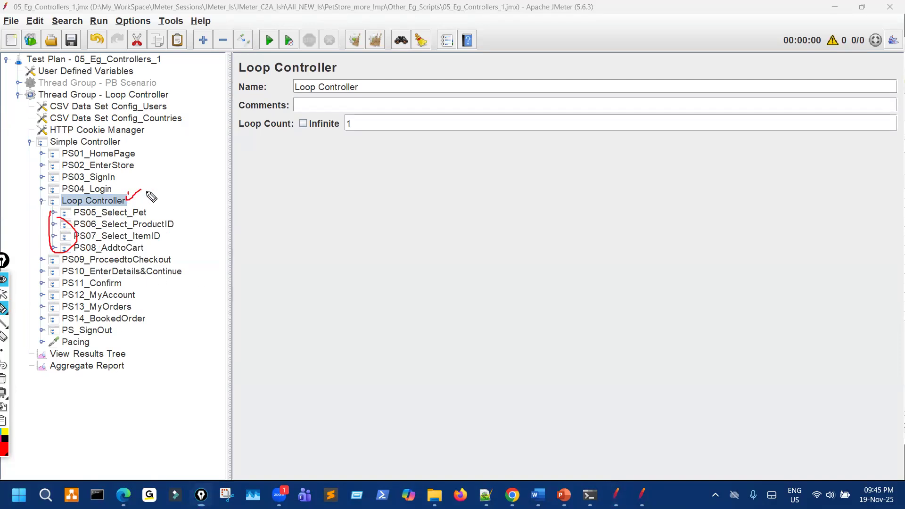
pyautogui.moveTo(353, 109)
pyautogui.mouseDown()
pyautogui.moveTo(349, 141)
pyautogui.moveTo(363, 120)
pyautogui.moveTo(367, 137)
pyautogui.mouseUp()
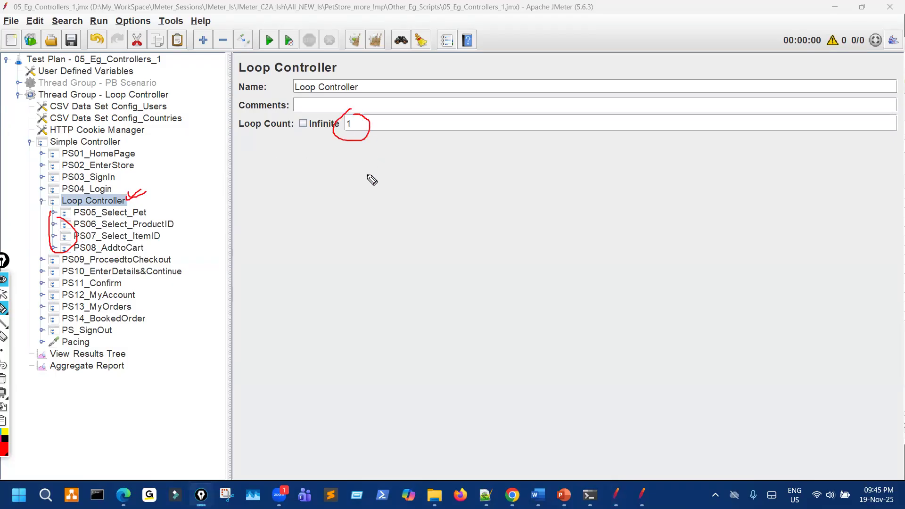
# Annotate the request flow, thread group order and run/stop controls, then clear the annotations.
pyautogui.moveTo(147, 102)
pyautogui.mouseDown()
pyautogui.moveTo(147, 169)
pyautogui.moveTo(155, 160)
pyautogui.mouseUp()
pyautogui.moveTo(186, 96)
pyautogui.mouseDown()
pyautogui.moveTo(192, 104)
pyautogui.moveTo(207, 97)
pyautogui.moveTo(228, 71)
pyautogui.mouseUp()
pyautogui.moveTo(269, 44)
pyautogui.mouseDown()
pyautogui.moveTo(276, 71)
pyautogui.moveTo(271, 38)
pyautogui.moveTo(309, 46)
pyautogui.mouseUp()
pyautogui.moveTo(330, 14); pyautogui.dragTo(329, 15)
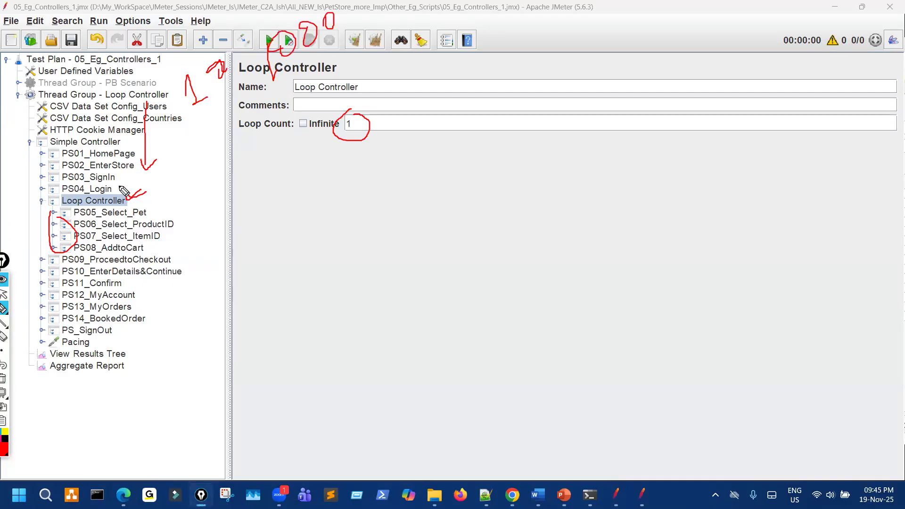
pyautogui.moveTo(120, 186); pyautogui.dragTo(130, 184)
pyautogui.moveTo(151, 208)
pyautogui.mouseDown()
pyautogui.moveTo(154, 235)
pyautogui.moveTo(140, 257)
pyautogui.moveTo(119, 229)
pyautogui.moveTo(144, 211)
pyautogui.mouseUp()
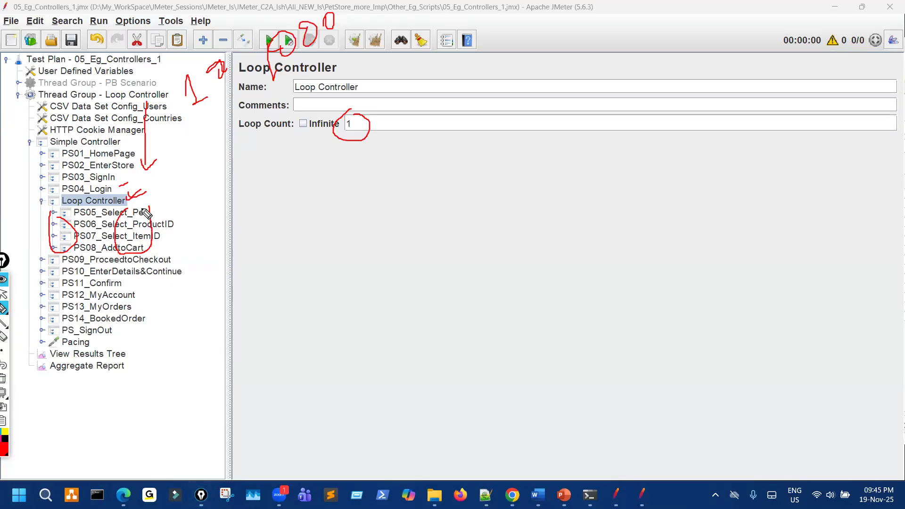
pyautogui.moveTo(419, 80); pyautogui.dragTo(367, 122)
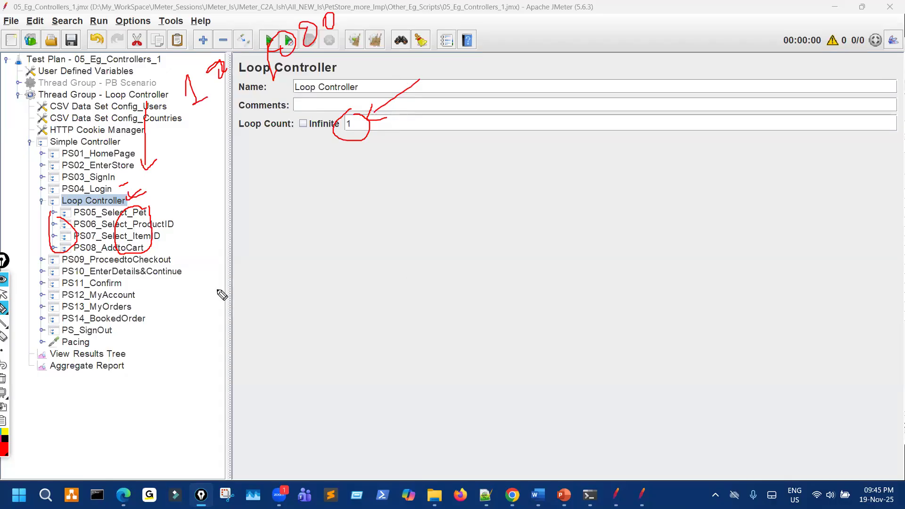
pyautogui.click(5, 379)
pyautogui.click(17, 307)
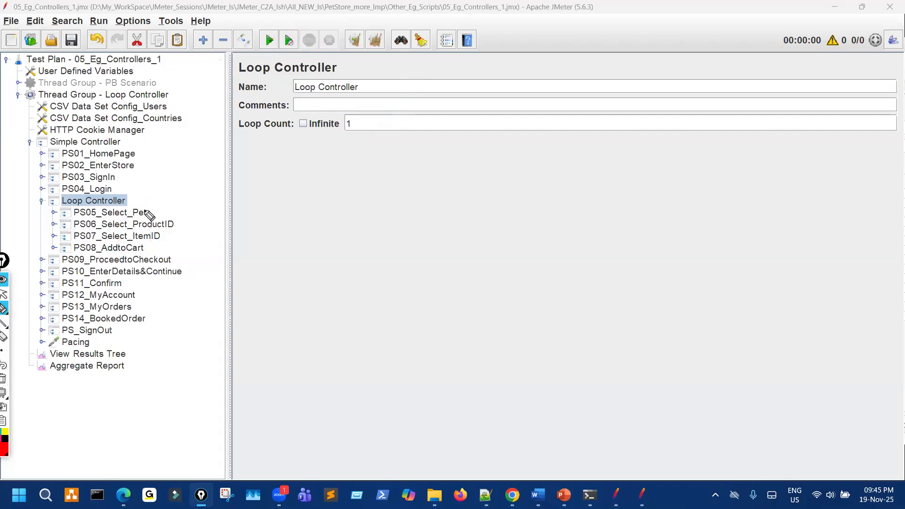
pyautogui.moveTo(145, 172); pyautogui.dragTo(144, 164)
pyautogui.moveTo(216, 132)
pyautogui.mouseDown()
pyautogui.moveTo(220, 146)
pyautogui.moveTo(236, 136)
pyautogui.mouseUp()
pyautogui.moveTo(246, 73)
pyautogui.mouseDown()
pyautogui.moveTo(266, 54)
pyautogui.moveTo(274, 68)
pyautogui.moveTo(346, 31)
pyautogui.mouseUp()
pyautogui.moveTo(144, 153); pyautogui.dragTo(147, 181)
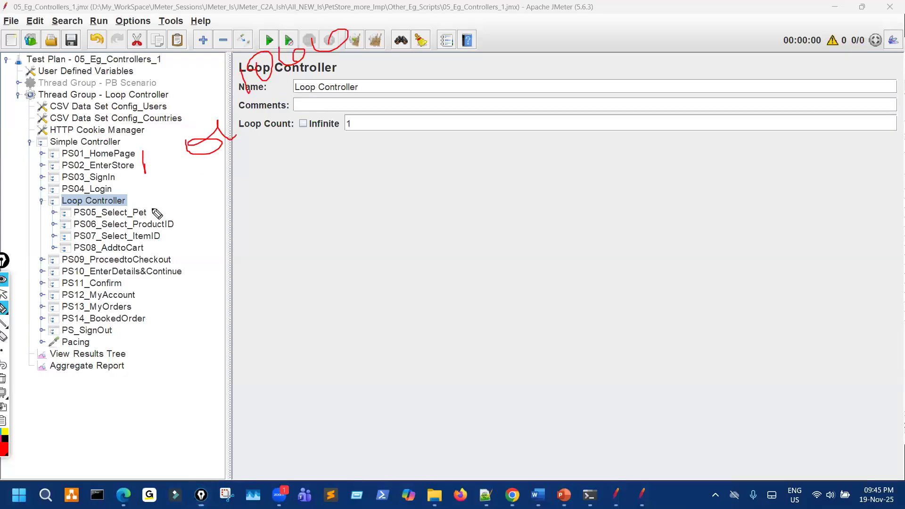
pyautogui.moveTo(151, 213)
pyautogui.mouseDown()
pyautogui.moveTo(173, 202)
pyautogui.moveTo(196, 216)
pyautogui.mouseUp()
pyautogui.moveTo(157, 239); pyautogui.dragTo(212, 237)
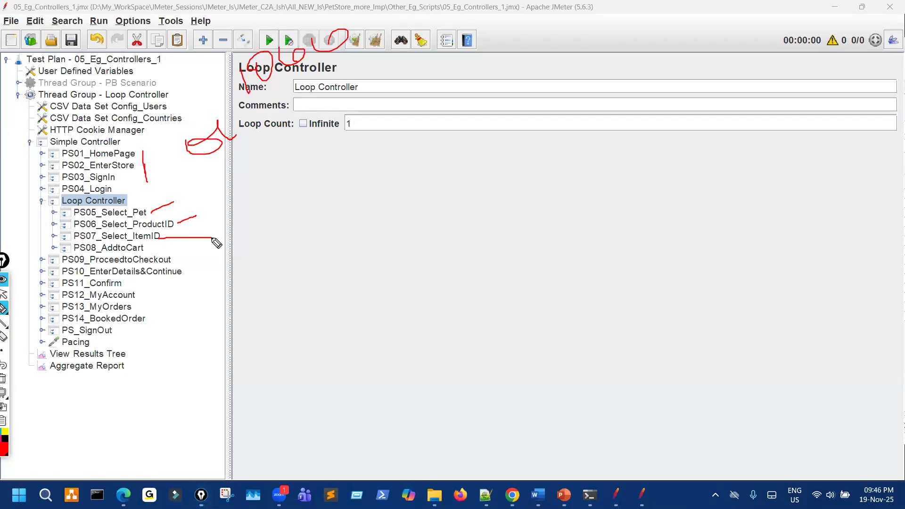
pyautogui.moveTo(145, 246)
pyautogui.mouseDown()
pyautogui.moveTo(152, 244)
pyautogui.moveTo(101, 257)
pyautogui.mouseUp()
pyautogui.moveTo(96, 199); pyautogui.dragTo(122, 203)
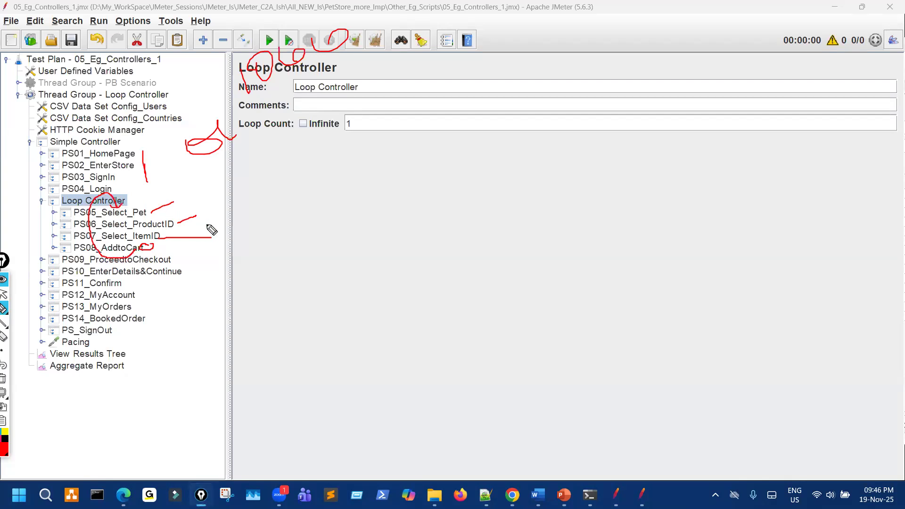
pyautogui.moveTo(358, 115)
pyautogui.mouseDown()
pyautogui.moveTo(346, 124)
pyautogui.moveTo(363, 137)
pyautogui.moveTo(353, 155)
pyautogui.mouseUp()
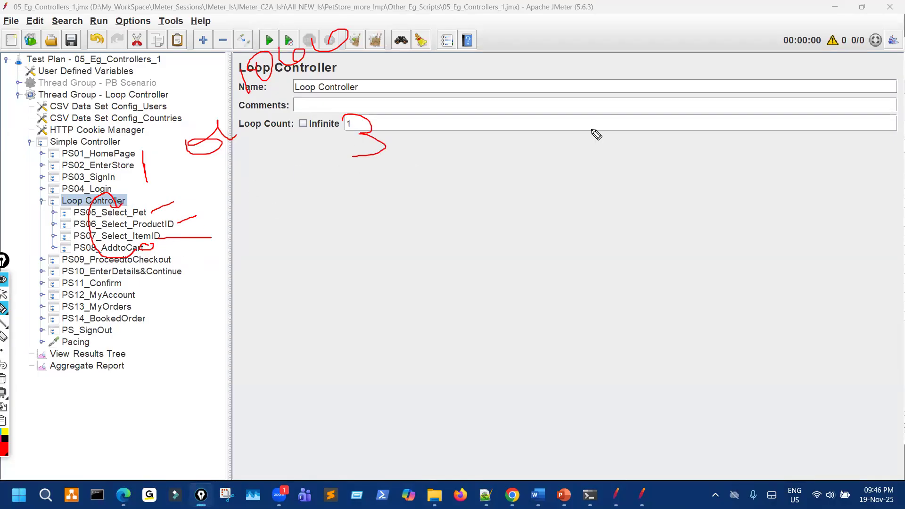
pyautogui.moveTo(490, 94); pyautogui.dragTo(521, 115)
pyautogui.moveTo(491, 96); pyautogui.dragTo(491, 150)
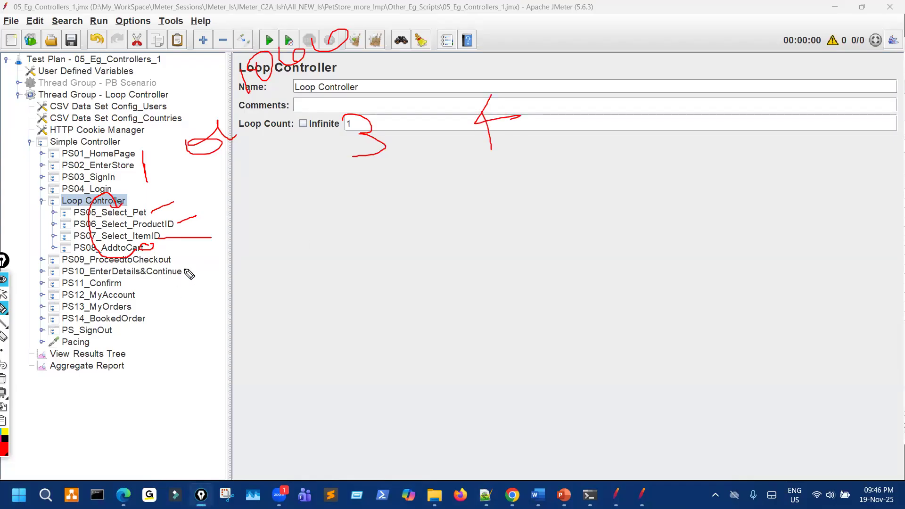
pyautogui.moveTo(85, 132)
pyautogui.mouseDown()
pyautogui.moveTo(131, 151)
pyautogui.moveTo(18, 170)
pyautogui.moveTo(125, 140)
pyautogui.mouseUp()
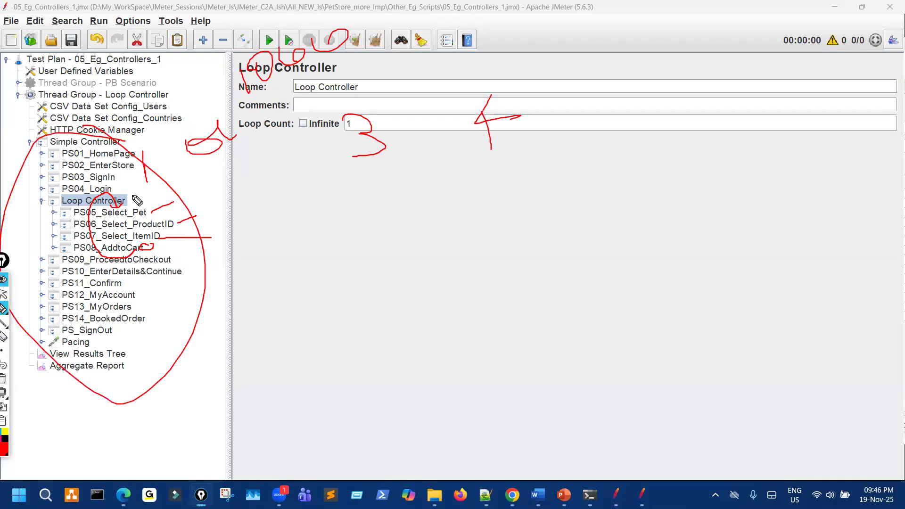
pyautogui.moveTo(134, 208)
pyautogui.mouseDown()
pyautogui.moveTo(147, 252)
pyautogui.moveTo(149, 221)
pyautogui.mouseUp()
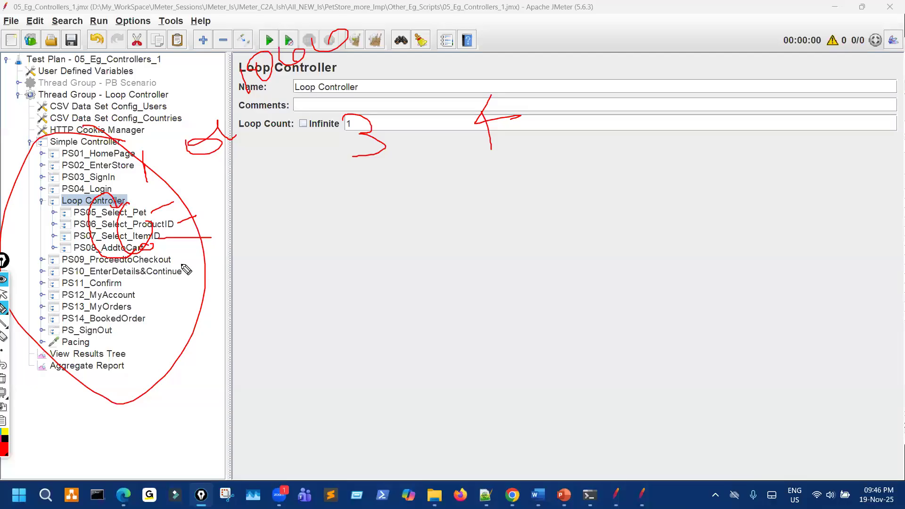
pyautogui.hotkey('ctrl', 'shift', '7')
pyautogui.hotkey('ctrl', 'shift', '2')
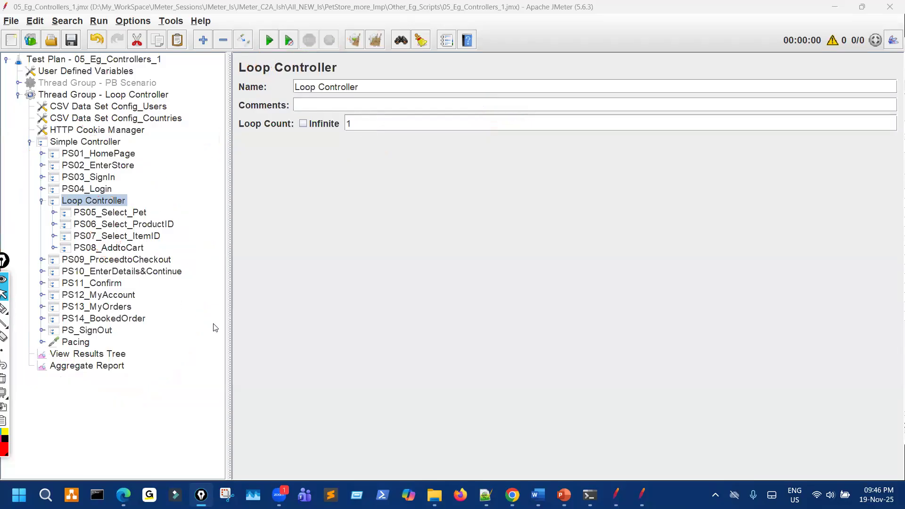
# Set the Loop Controller's Loop Count to 3.
pyautogui.click(168, 96)
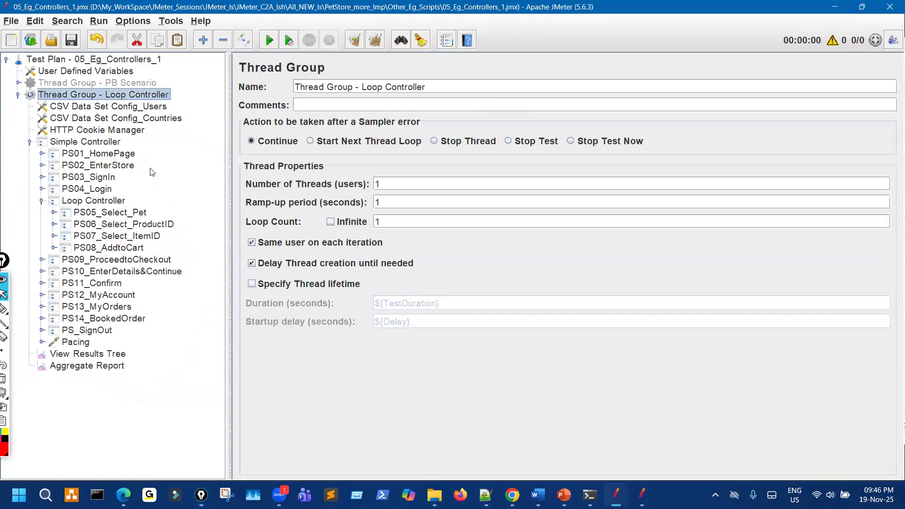
pyautogui.click(109, 201)
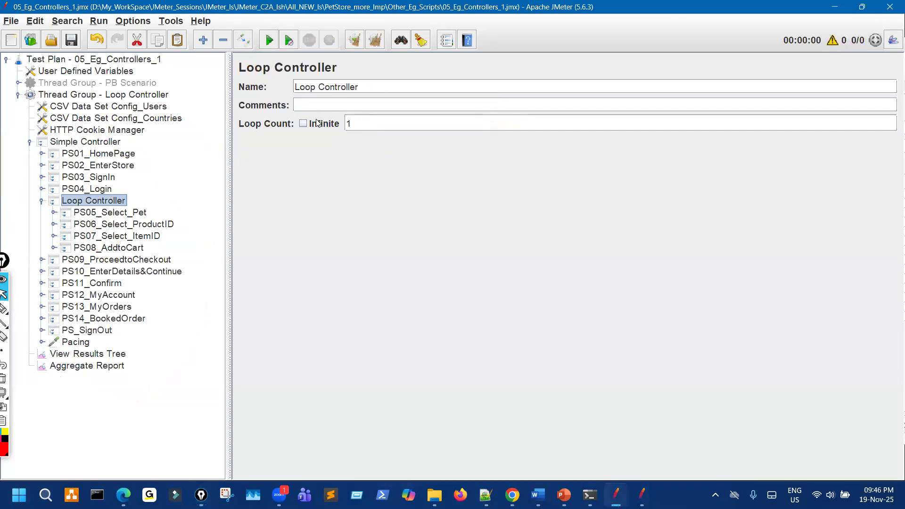
pyautogui.press('Tab')
pyautogui.write('3')
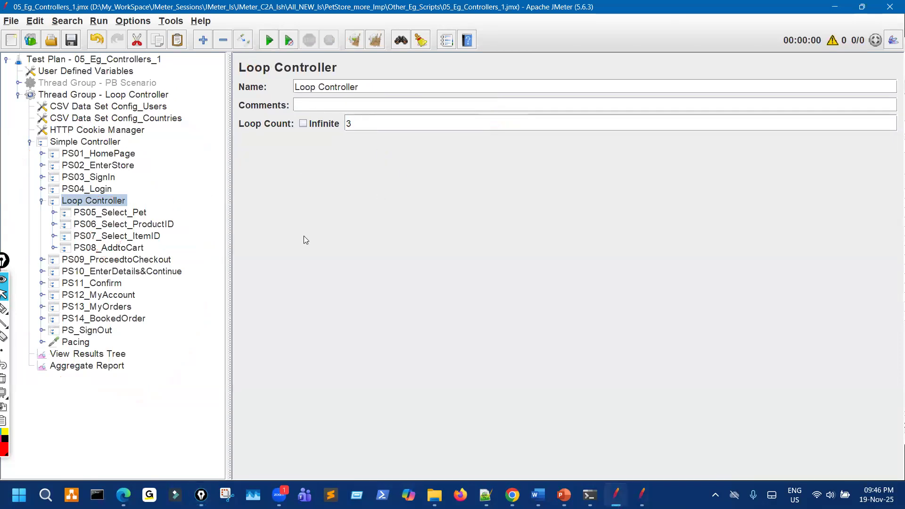
# Run the test and expand the failed PS05_Select_Pet result in View Results Tree.
pyautogui.click(95, 357)
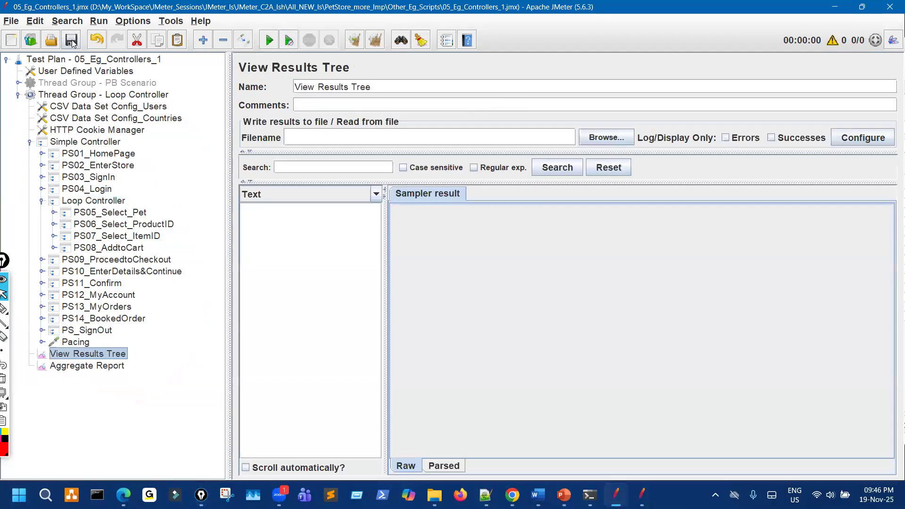
pyautogui.hotkey('ctrl', 'r')
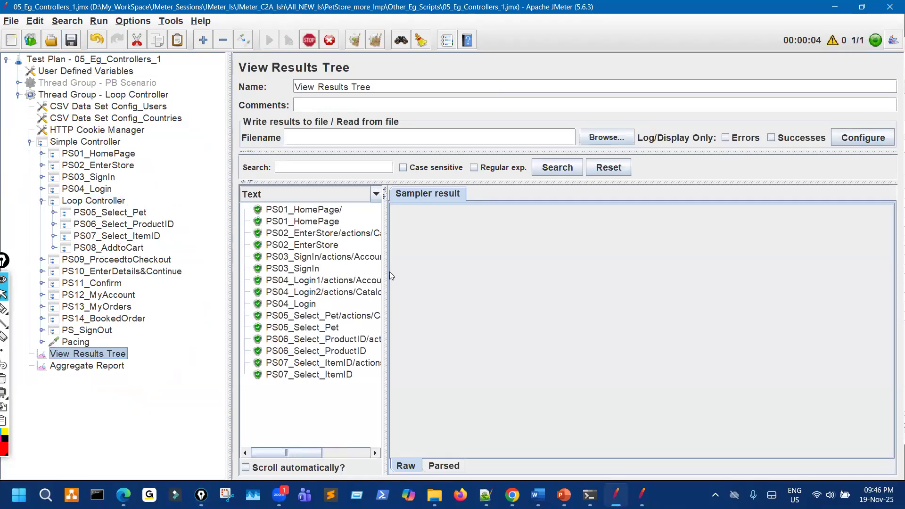
pyautogui.moveTo(386, 272); pyautogui.dragTo(528, 254)
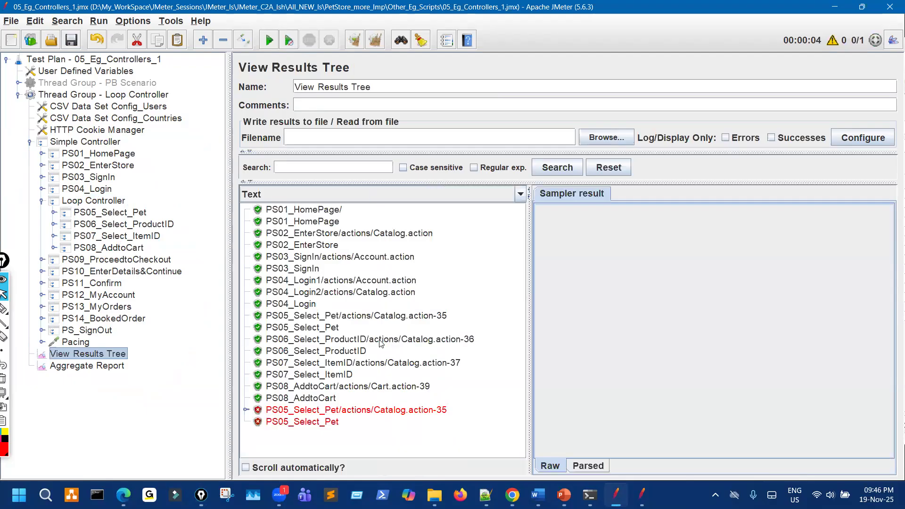
pyautogui.moveTo(228, 200); pyautogui.dragTo(195, 179)
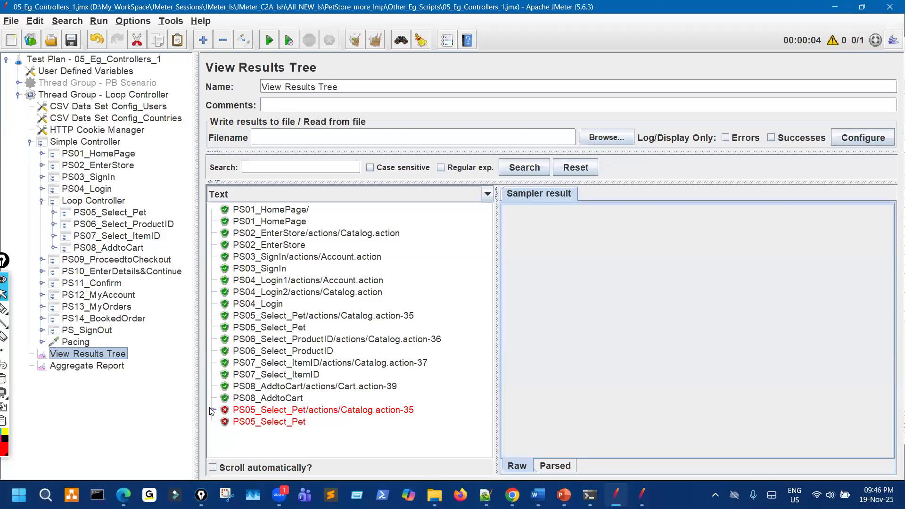
pyautogui.click(292, 427)
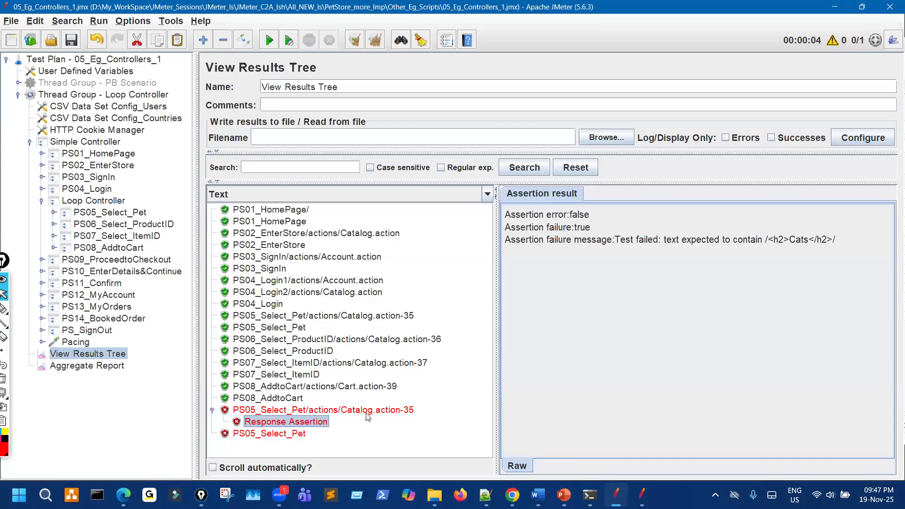
# Inspect the failed PS05_Select_Pet sample's request and response data.
pyautogui.click(410, 407)
pyautogui.click(608, 194)
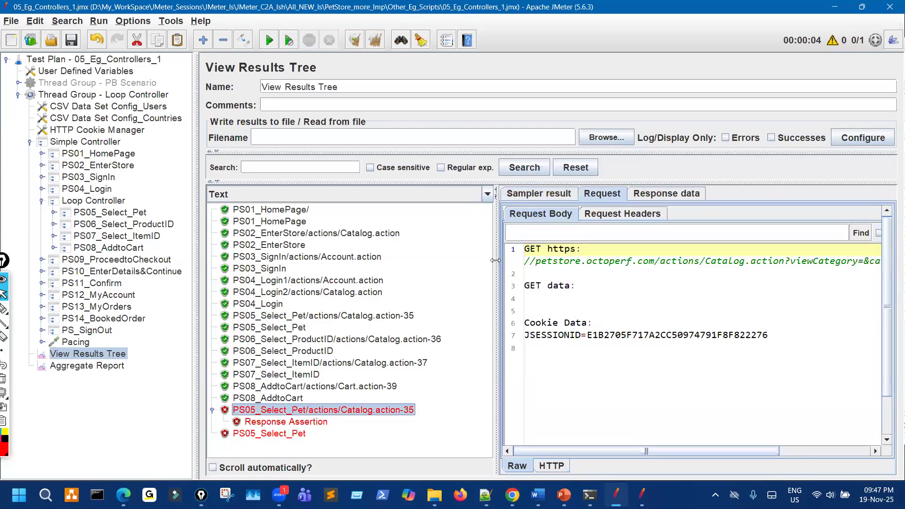
pyautogui.moveTo(495, 261); pyautogui.dragTo(383, 250)
pyautogui.moveTo(470, 249); pyautogui.dragTo(382, 250)
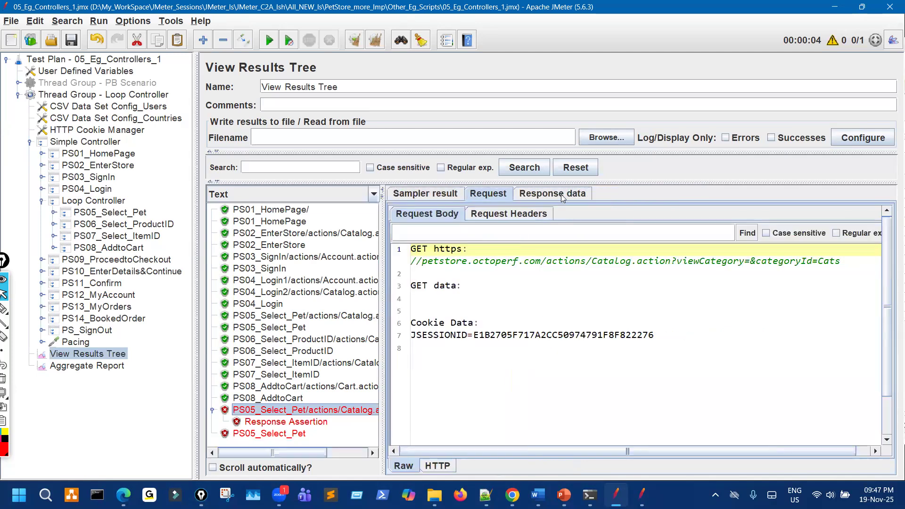
pyautogui.click(523, 194)
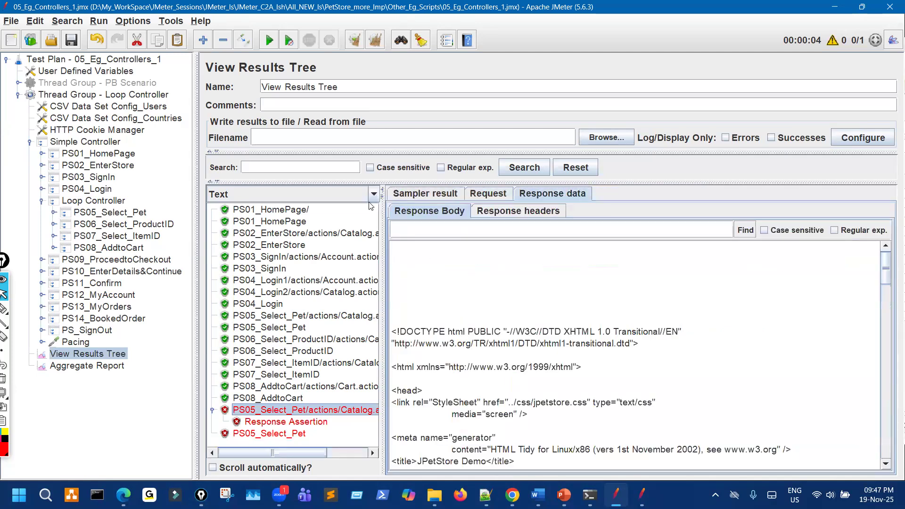
pyautogui.click(498, 195)
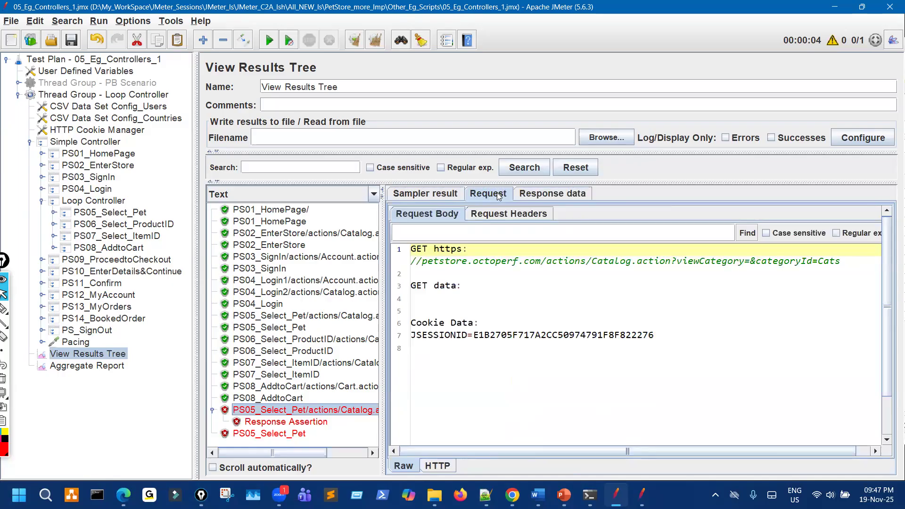
pyautogui.click(549, 195)
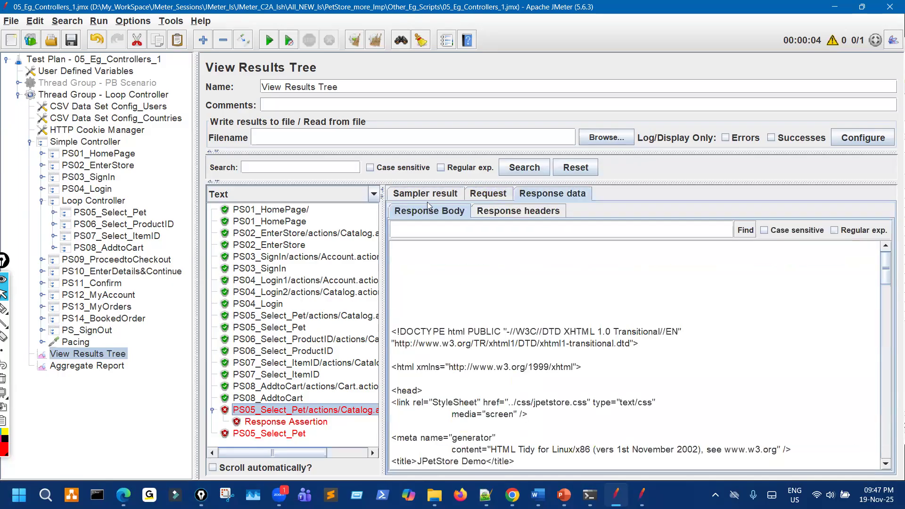
# Switch the response renderer to HTML to show the empty product list.
pyautogui.click(362, 201)
pyautogui.scroll(-2, 246, 297)
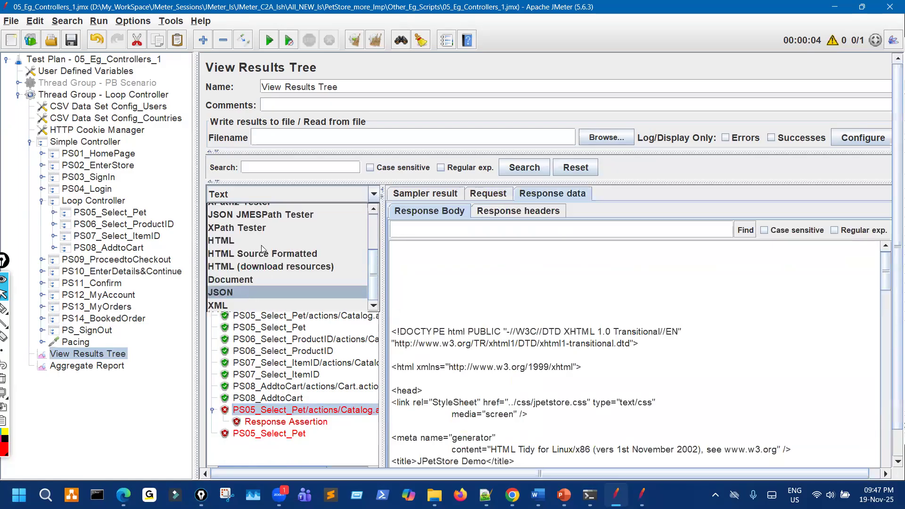
pyautogui.click(227, 240)
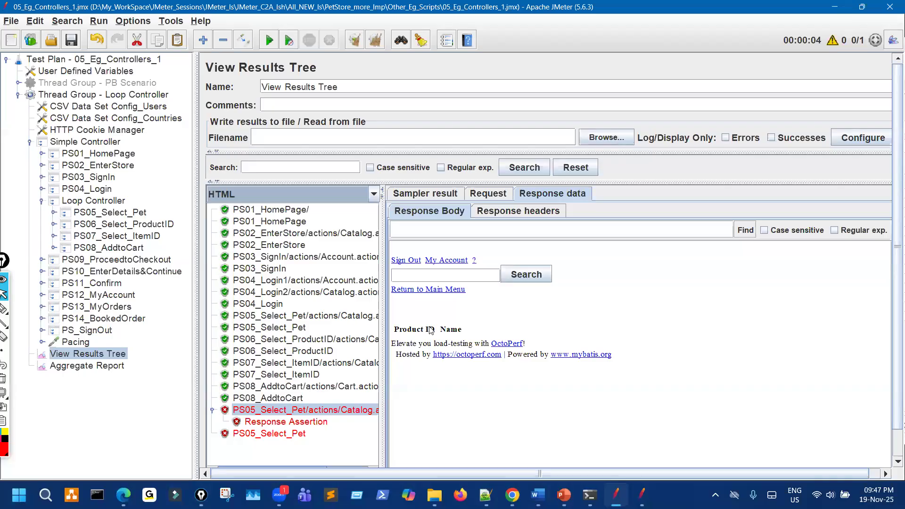
# Review the first iteration's Cats, Manx, item and cart responses, noting EST-14 in the cart.
pyautogui.click(330, 316)
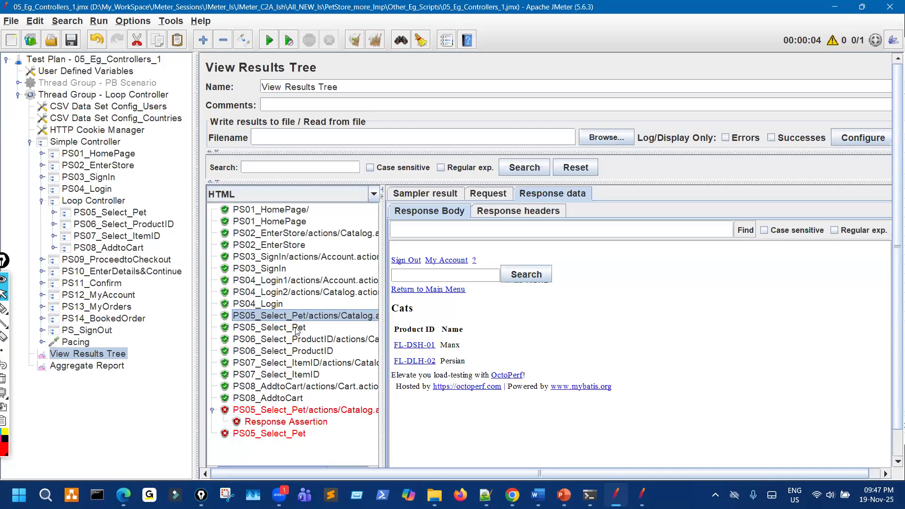
pyautogui.click(336, 340)
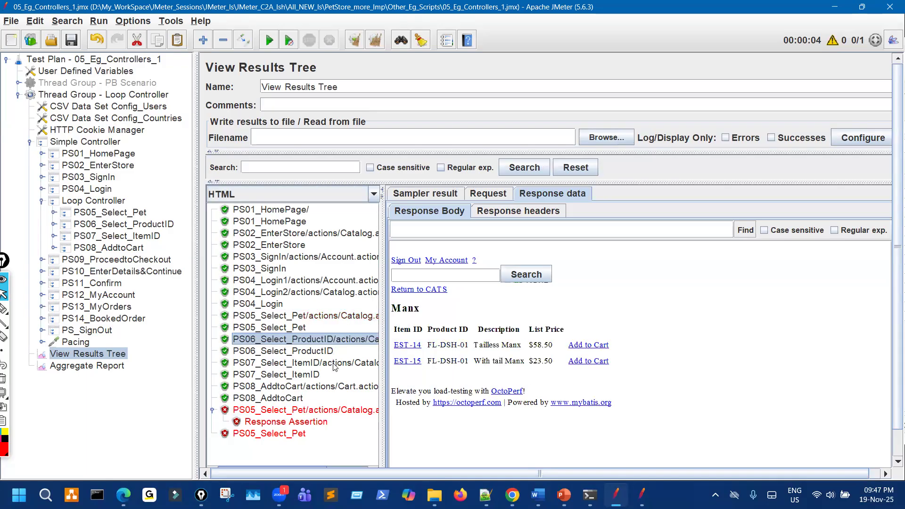
pyautogui.click(335, 363)
pyautogui.click(339, 386)
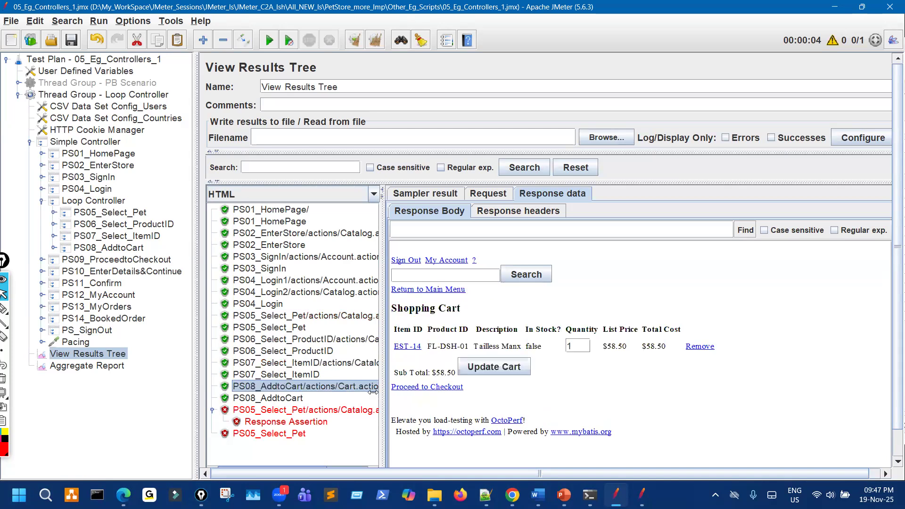
pyautogui.moveTo(420, 346); pyautogui.dragTo(391, 346)
# Compare the passing PS05 request's categoryId=CATS with the failed request's categoryId=Cats.
pyautogui.click(354, 410)
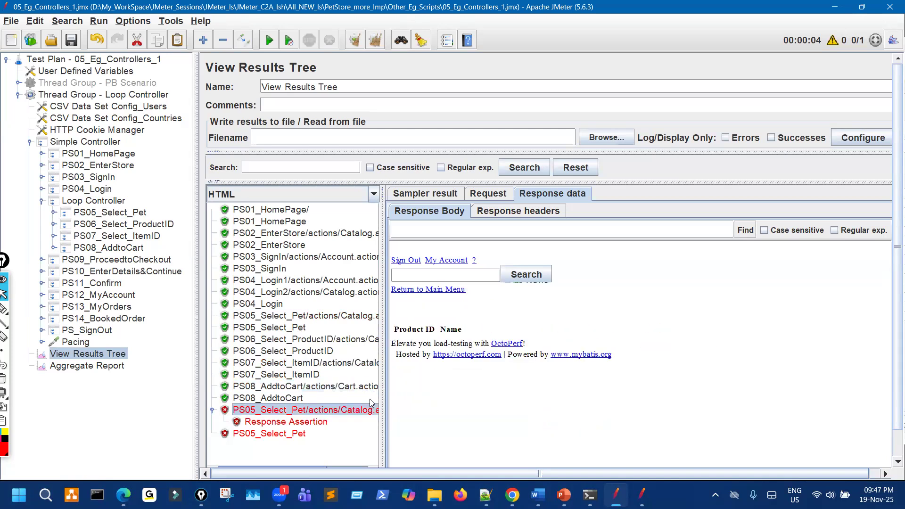
pyautogui.click(480, 193)
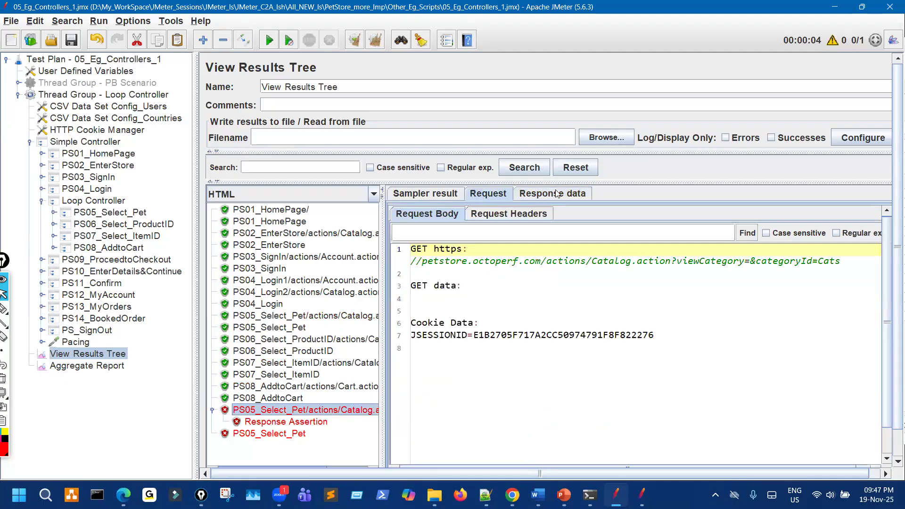
pyautogui.click(370, 318)
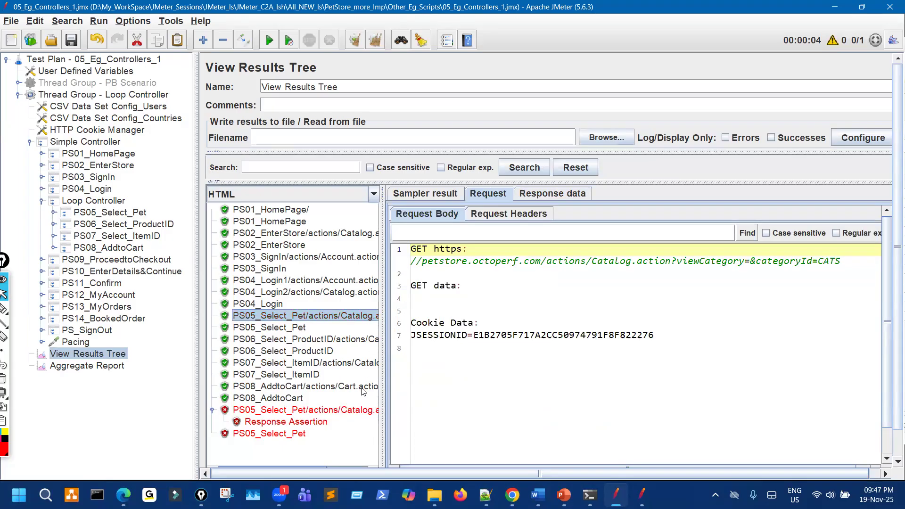
pyautogui.click(366, 414)
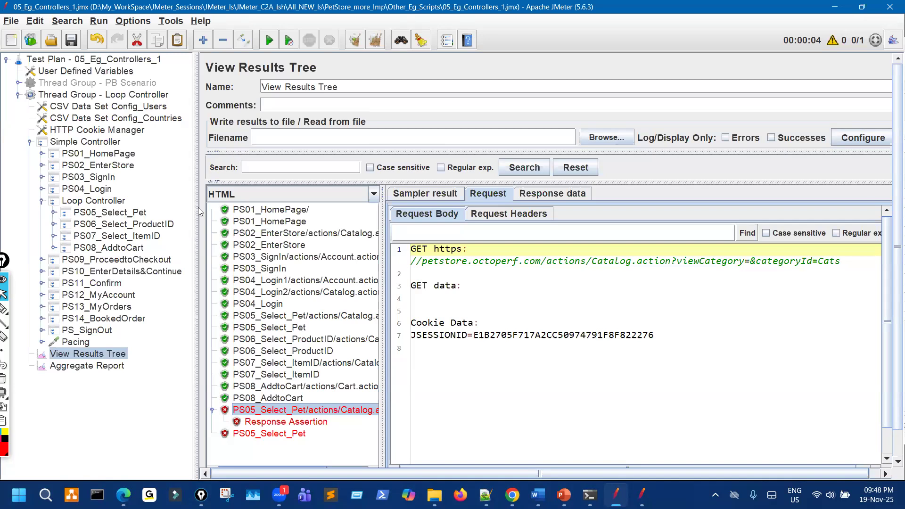
# Disable the JSR223 PostProcessor and Response Assertion under PS05_Select_Pet's sampler.
pyautogui.moveTo(199, 212); pyautogui.dragTo(240, 254)
pyautogui.moveTo(240, 163); pyautogui.dragTo(204, 179)
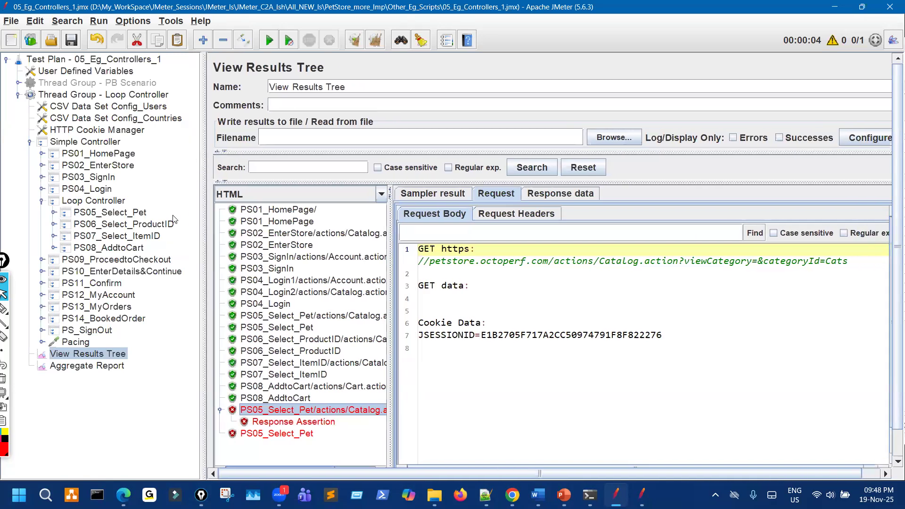
pyautogui.click(53, 212)
pyautogui.click(66, 224)
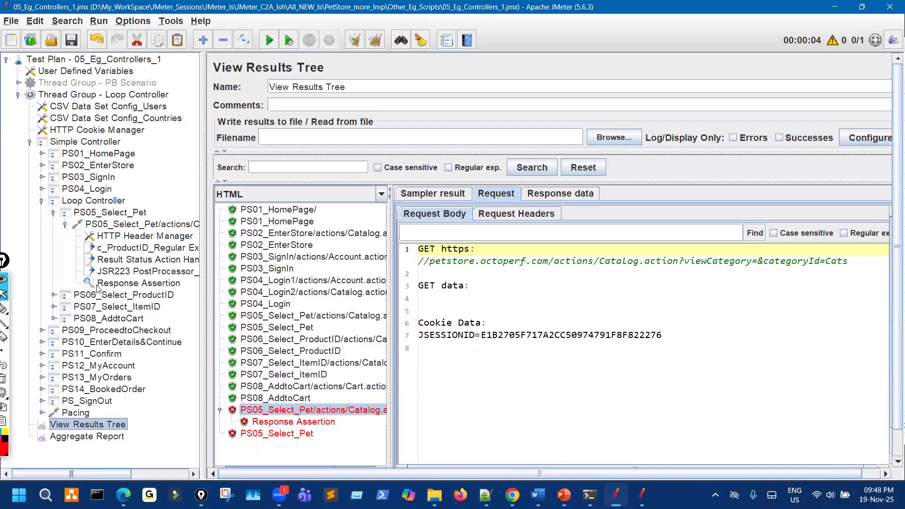
pyautogui.click(149, 272)
pyautogui.keyDown('shift'); pyautogui.click(151, 283); pyautogui.keyUp('shift')
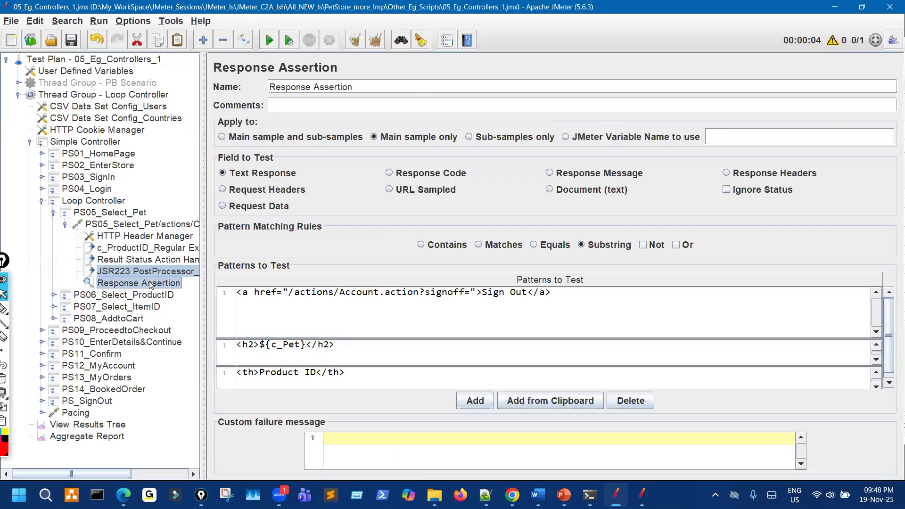
pyautogui.moveTo(151, 283); pyautogui.dragTo(113, 394)
# Clear the old results in View Results Tree and re-run the test.
pyautogui.click(118, 424)
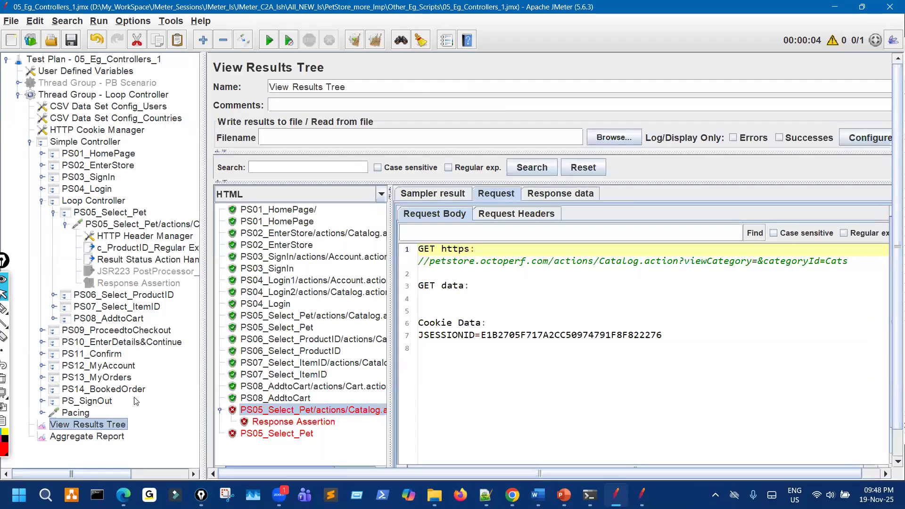
pyautogui.click(353, 41)
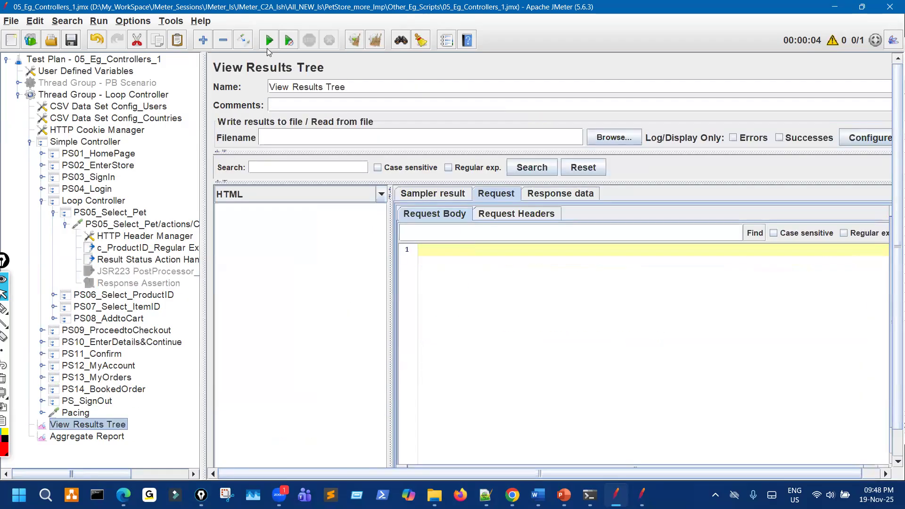
pyautogui.click(269, 40)
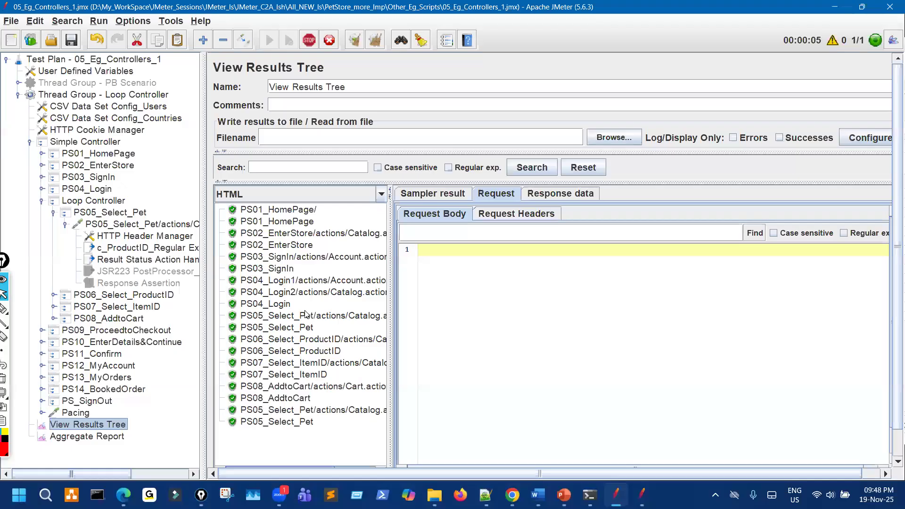
pyautogui.scroll(-3, 304, 322)
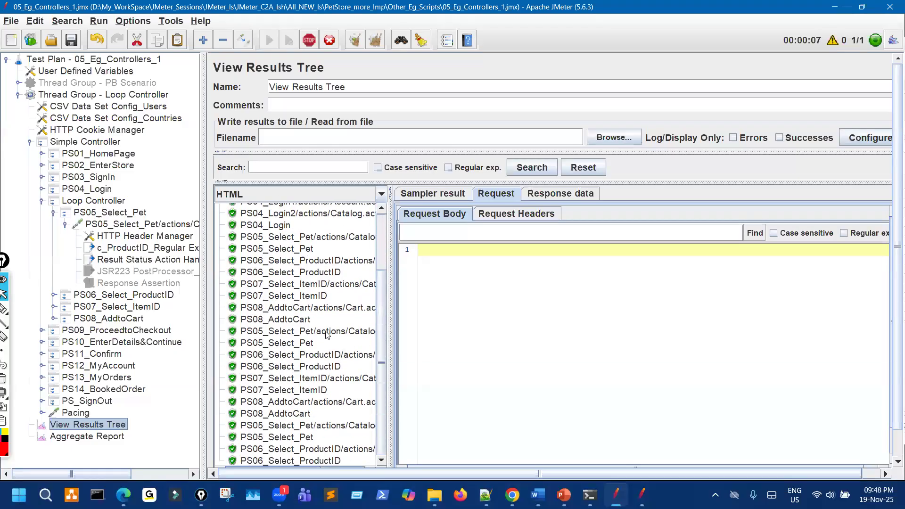
pyautogui.moveTo(391, 295); pyautogui.dragTo(473, 295)
pyautogui.scroll(-5, 339, 316)
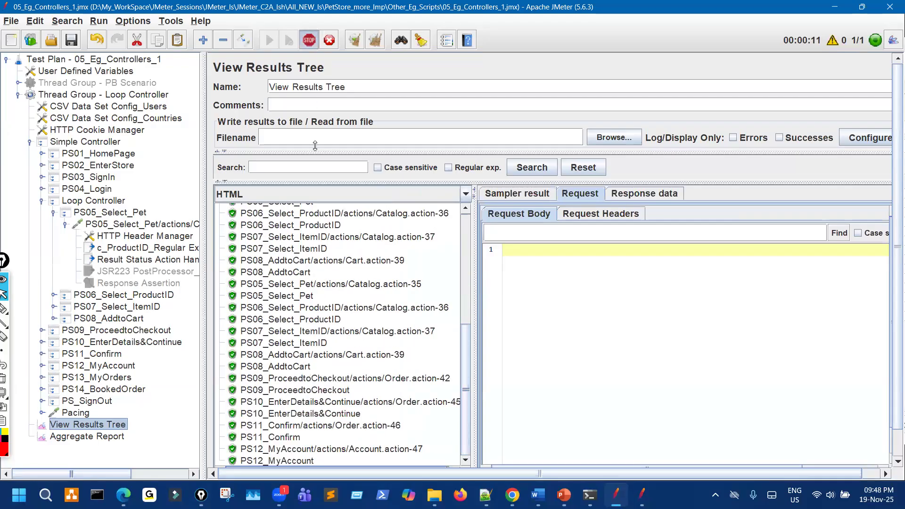
pyautogui.scroll(3, 389, 363)
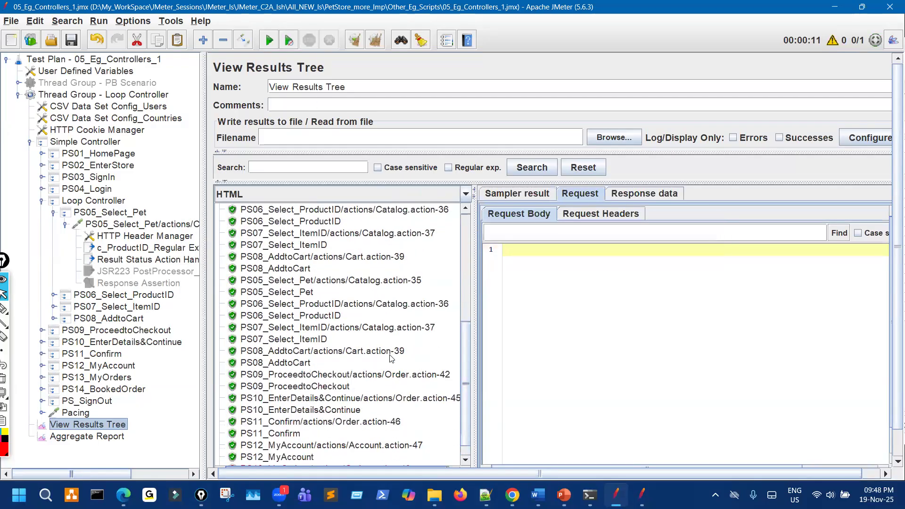
pyautogui.scroll(3, 390, 358)
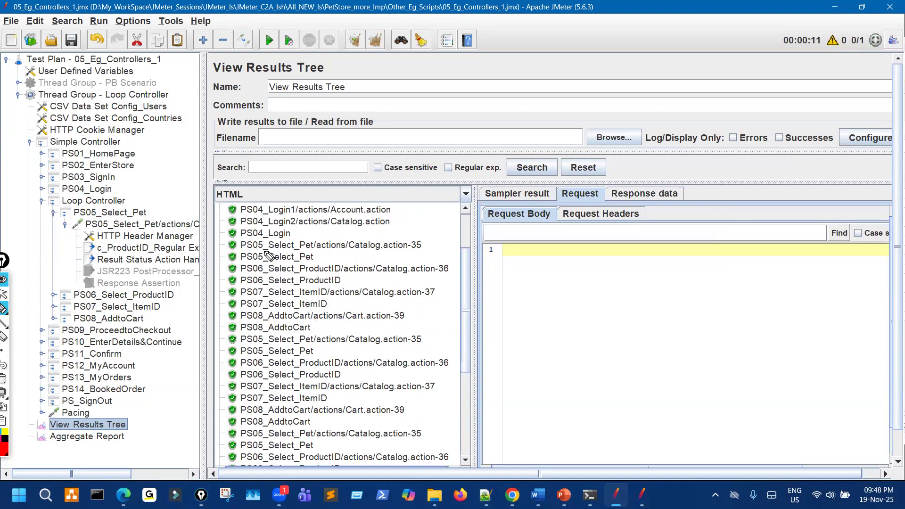
# Mark up the result rows in View Results Tree.
pyautogui.moveTo(155, 220); pyautogui.dragTo(189, 213)
pyautogui.moveTo(330, 250); pyautogui.dragTo(453, 249)
pyautogui.moveTo(345, 273); pyautogui.dragTo(426, 272)
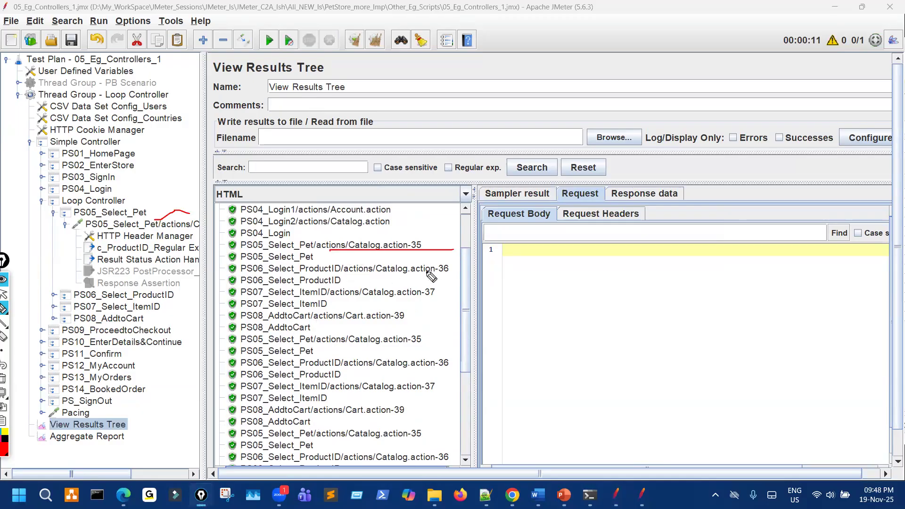
pyautogui.click(339, 300)
pyautogui.moveTo(338, 299); pyautogui.dragTo(393, 299)
pyautogui.moveTo(356, 322); pyautogui.dragTo(417, 321)
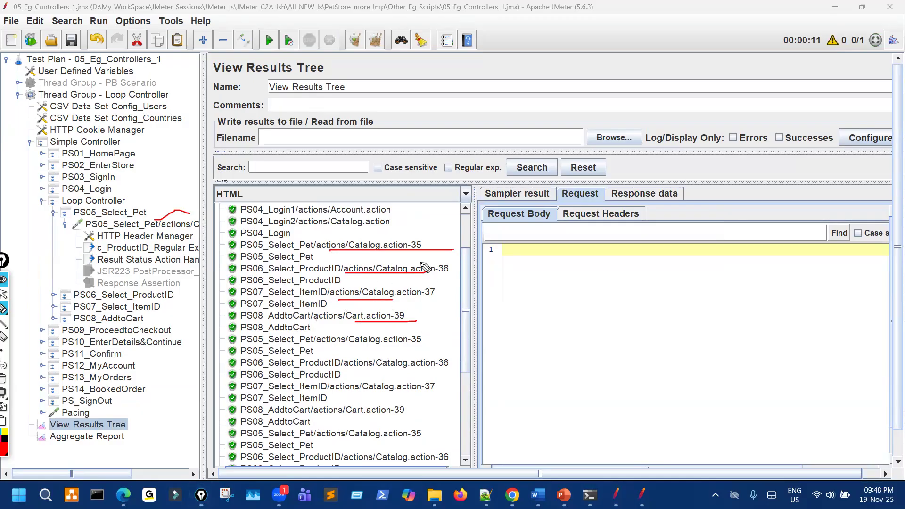
pyautogui.moveTo(317, 347); pyautogui.dragTo(380, 346)
pyautogui.moveTo(343, 369); pyautogui.dragTo(376, 368)
pyautogui.moveTo(319, 392); pyautogui.dragTo(385, 389)
pyautogui.moveTo(325, 417); pyautogui.dragTo(386, 410)
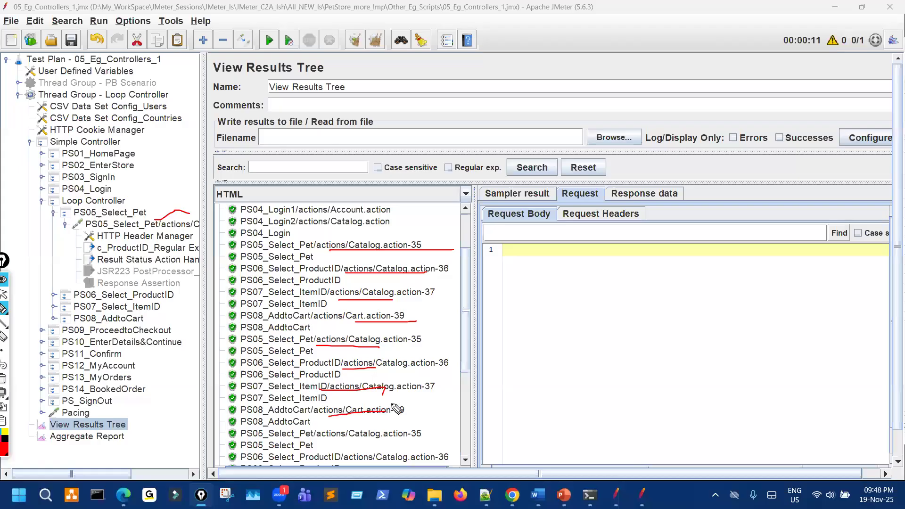
# Continue marking the result rows further down the results tree.
pyautogui.press('e')
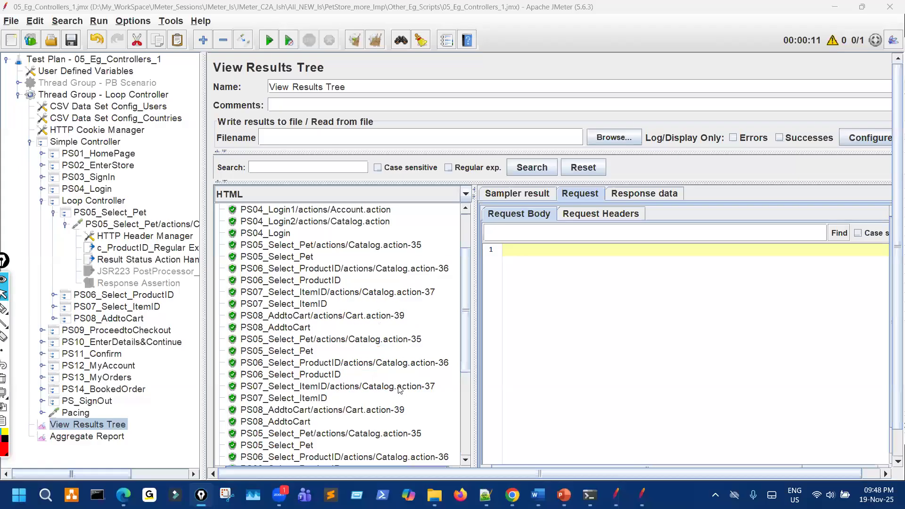
pyautogui.scroll(-2, 399, 389)
pyautogui.press('p')
pyautogui.moveTo(340, 367); pyautogui.dragTo(386, 365)
pyautogui.moveTo(343, 396); pyautogui.dragTo(395, 394)
pyautogui.moveTo(334, 414); pyautogui.dragTo(380, 411)
pyautogui.moveTo(334, 446); pyautogui.dragTo(361, 440)
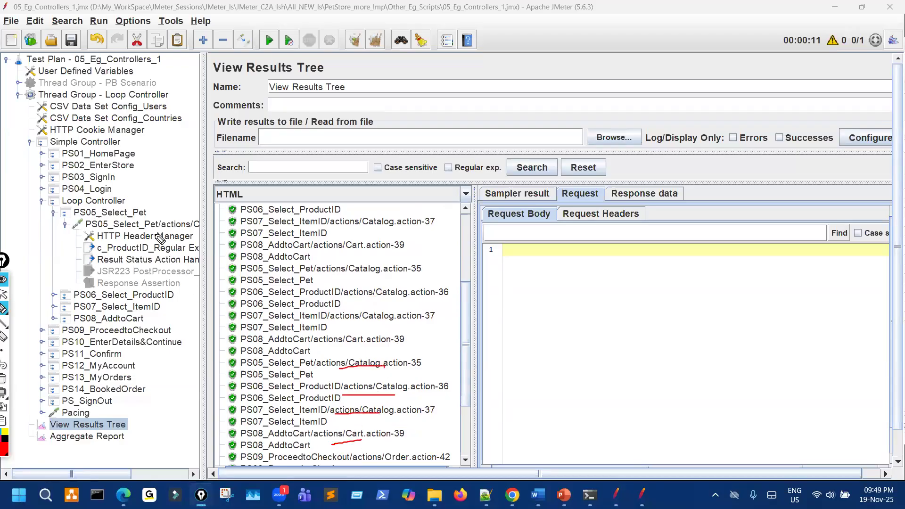
# Collapse PS05_Select_Pet's sampler children and mark the lower result rows.
pyautogui.click(66, 224)
pyautogui.moveTo(155, 226)
pyautogui.mouseDown()
pyautogui.moveTo(129, 257)
pyautogui.moveTo(163, 221)
pyautogui.mouseUp()
pyautogui.press('Escape')
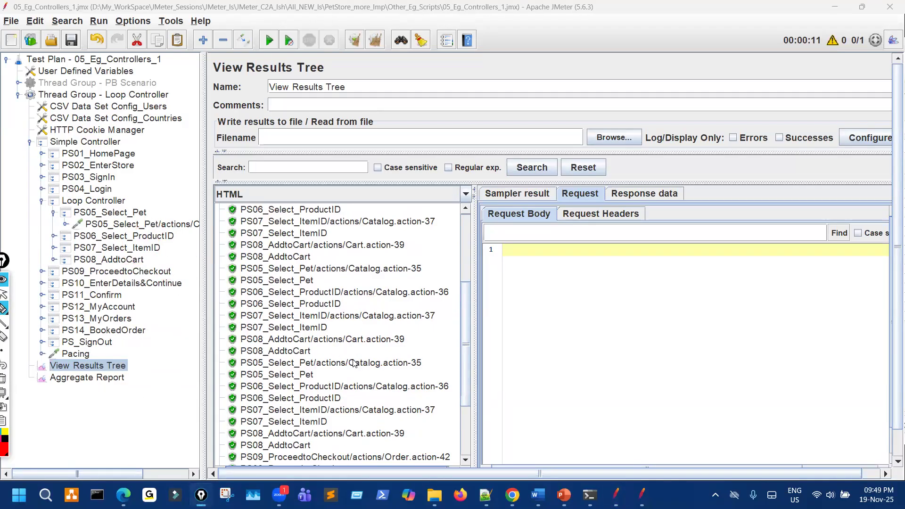
pyautogui.scroll(-3, 355, 372)
pyautogui.moveTo(351, 355); pyautogui.dragTo(372, 353)
pyautogui.moveTo(359, 390); pyautogui.dragTo(375, 382)
pyautogui.press('Escape')
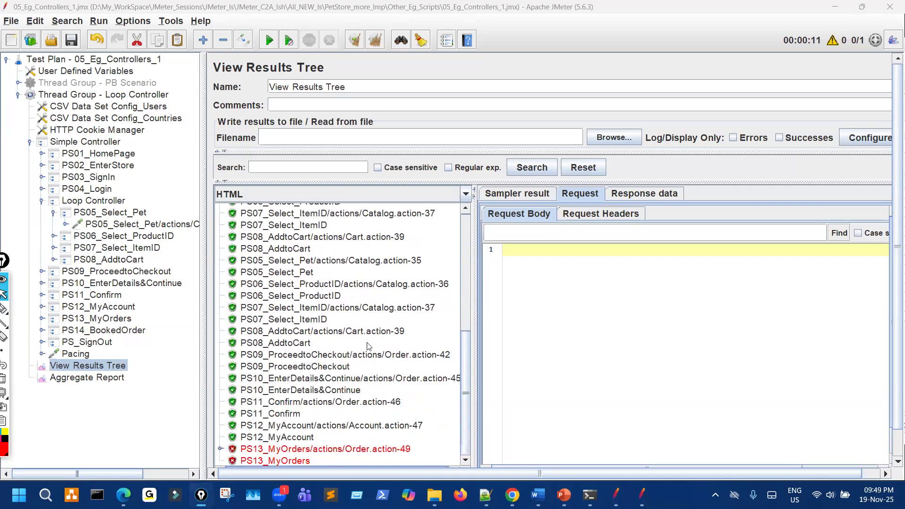
# Show the PS08_AddtoCart Cart.action-39 response page, then bring up the second JMeter window.
pyautogui.click(376, 333)
pyautogui.moveTo(401, 322); pyautogui.dragTo(383, 325)
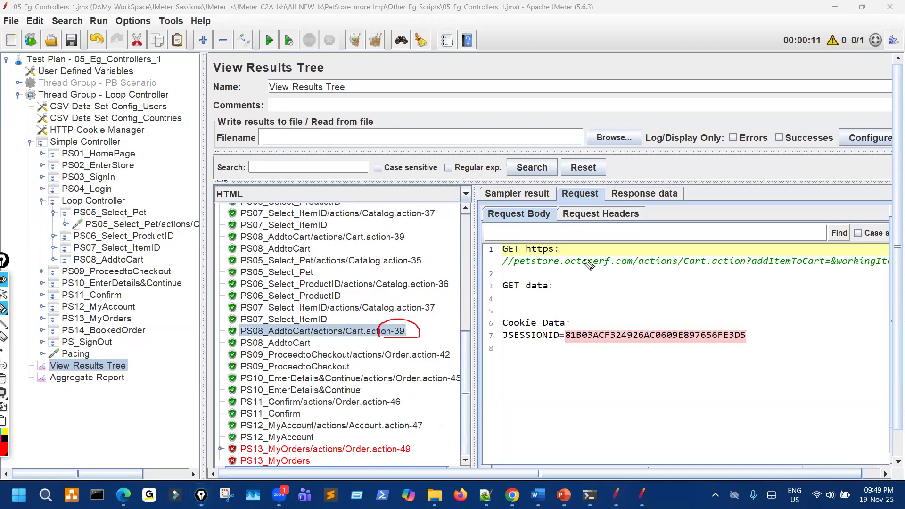
pyautogui.click(658, 194)
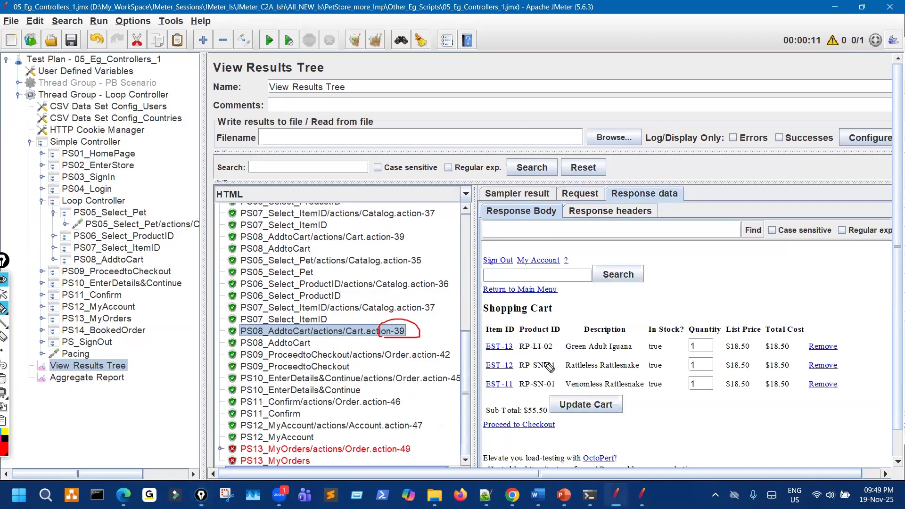
pyautogui.moveTo(521, 334); pyautogui.dragTo(531, 395)
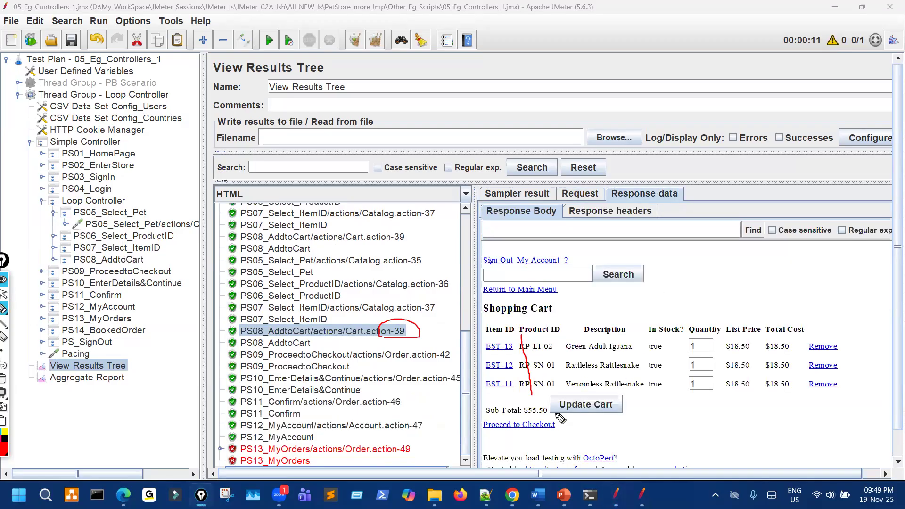
pyautogui.click(642, 495)
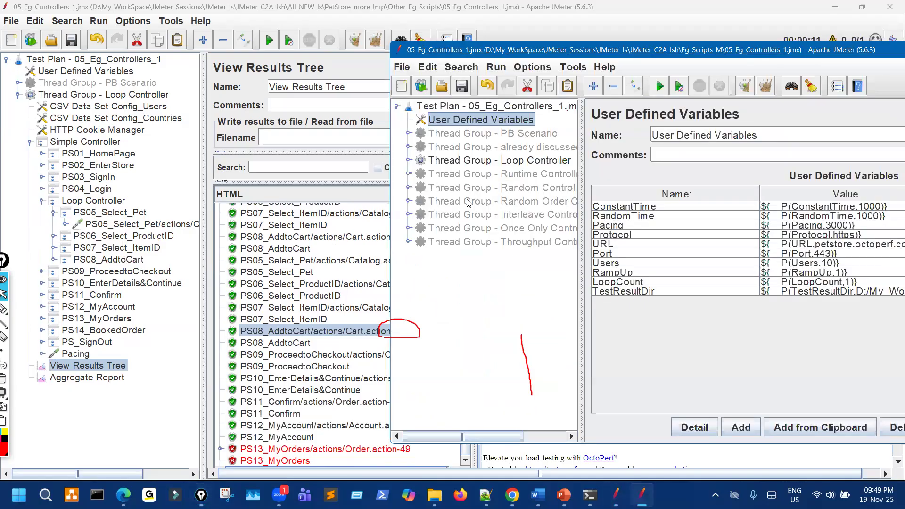
# In the reference plan, expand Thread Group - PB Scenario and view the PS01_HomePage and PS02_EnterStore settings.
pyautogui.click(408, 133)
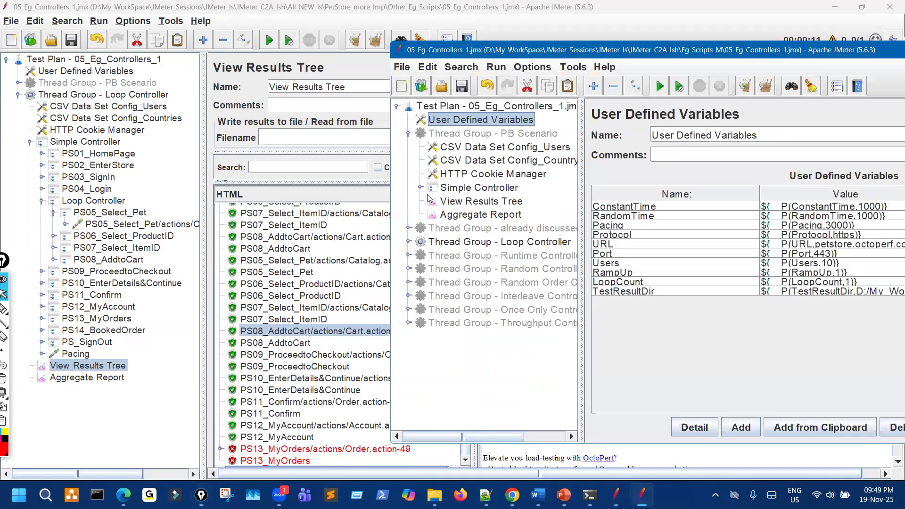
pyautogui.click(430, 187)
pyautogui.moveTo(581, 201); pyautogui.dragTo(625, 200)
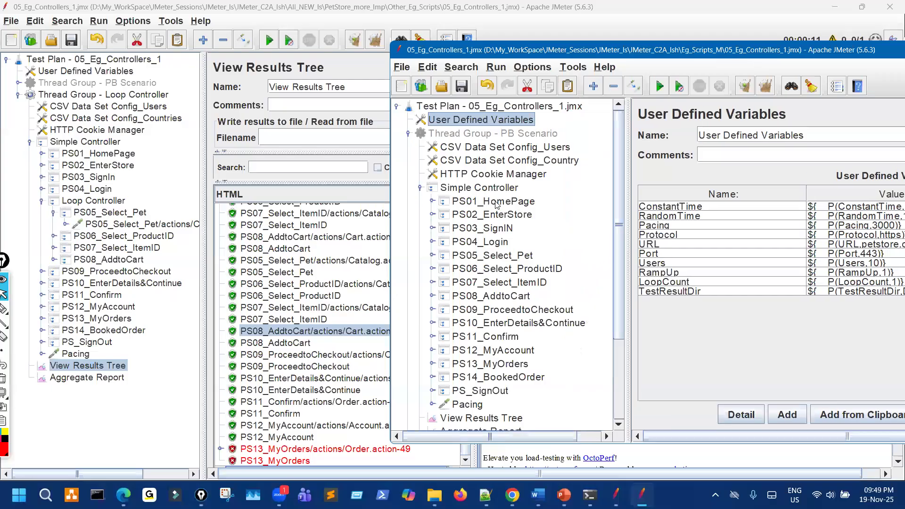
pyautogui.click(496, 206)
pyautogui.click(497, 218)
pyautogui.scroll(-3, 471, 274)
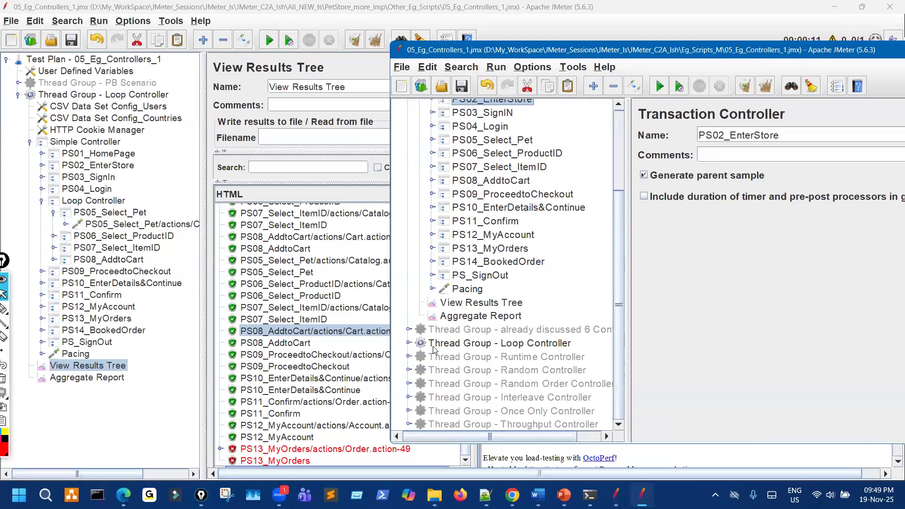
# Expand the Loop Controller's PS08_AddtoCart and PS05_Select_Pet samplers to reveal their extractor, assertion and timer.
pyautogui.click(408, 343)
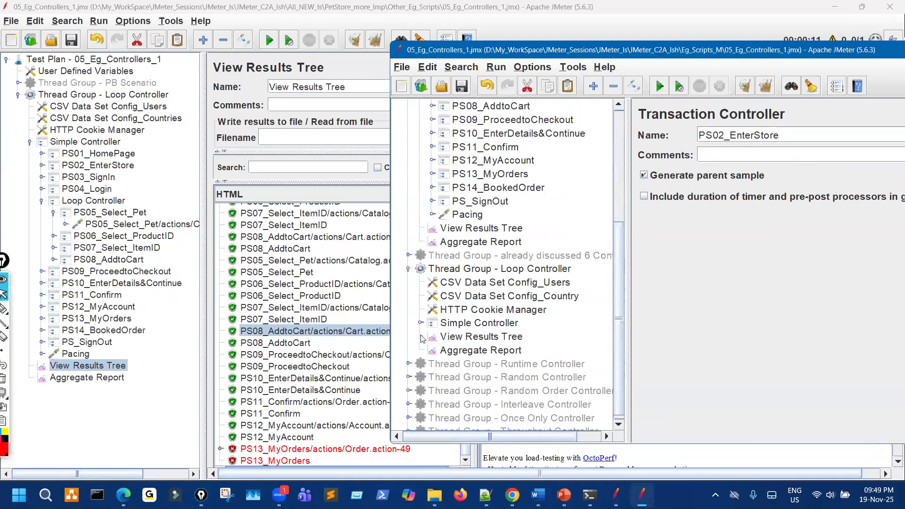
pyautogui.click(420, 323)
pyautogui.scroll(-1, 434, 283)
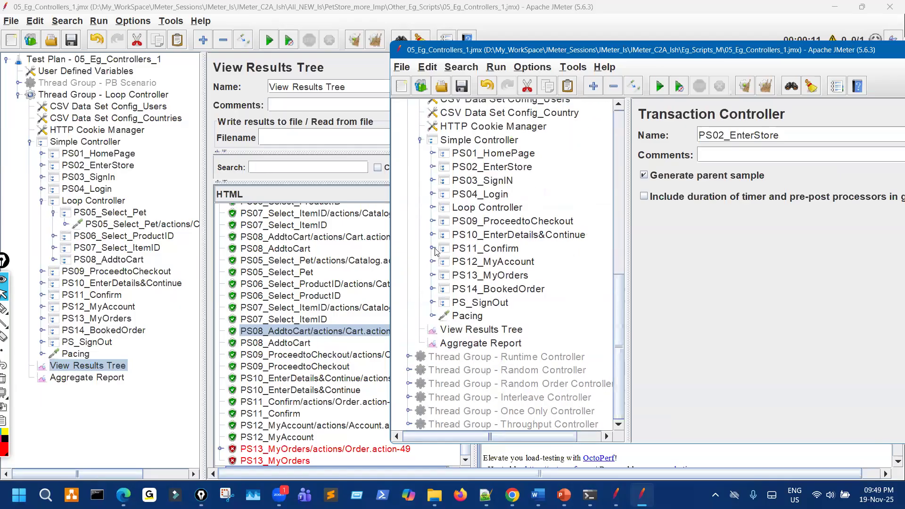
pyautogui.click(432, 208)
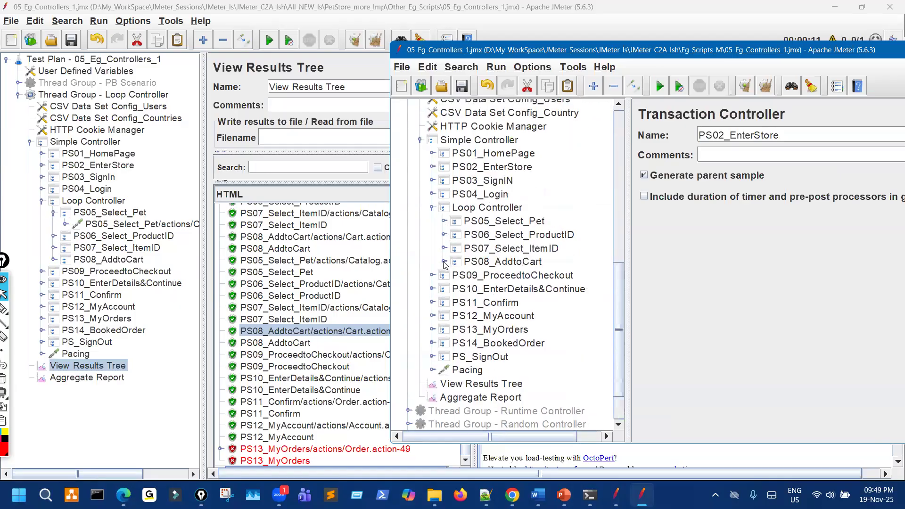
pyautogui.click(444, 262)
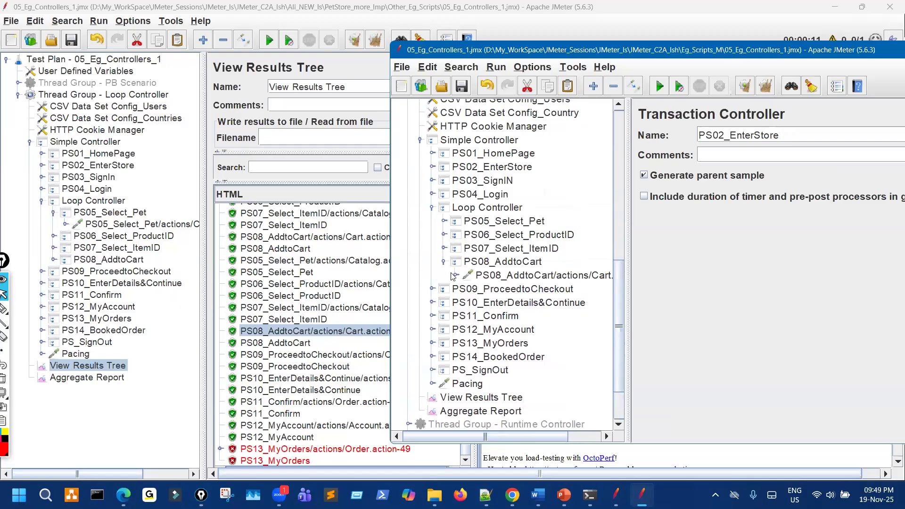
pyautogui.click(455, 276)
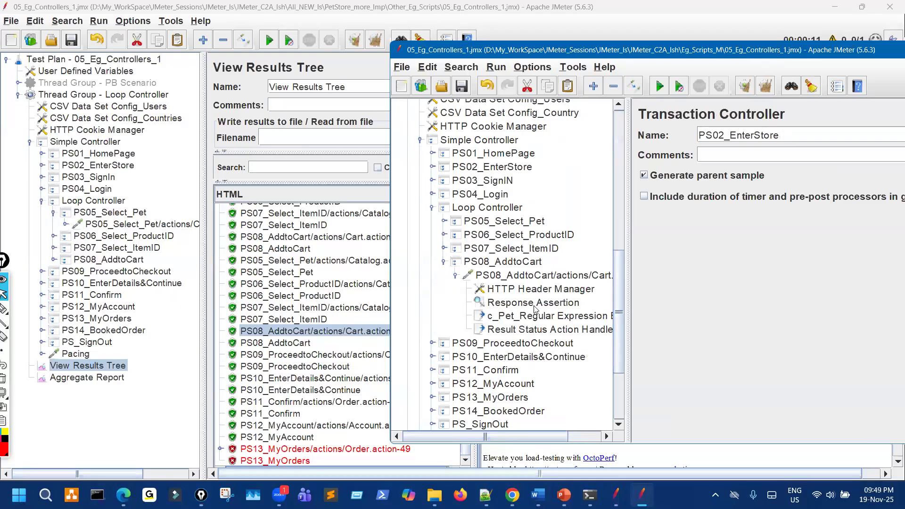
pyautogui.click(444, 262)
pyautogui.click(444, 222)
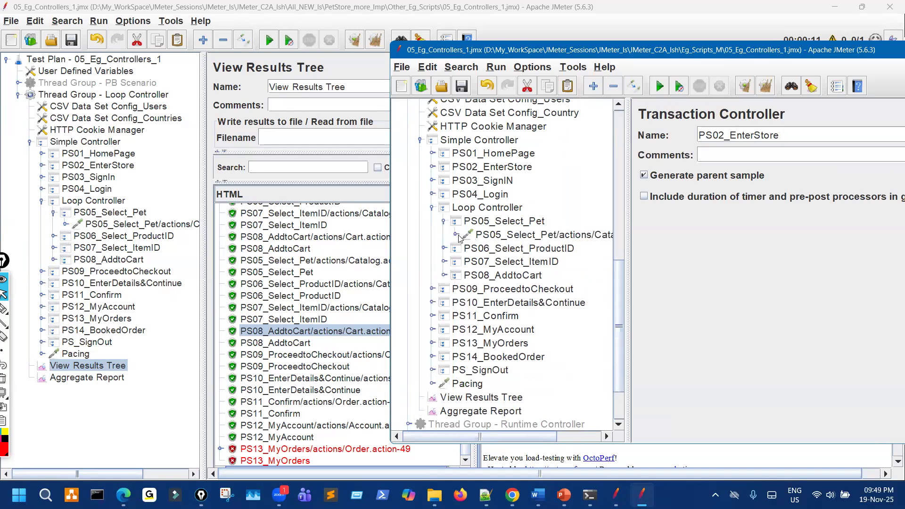
pyautogui.click(455, 234)
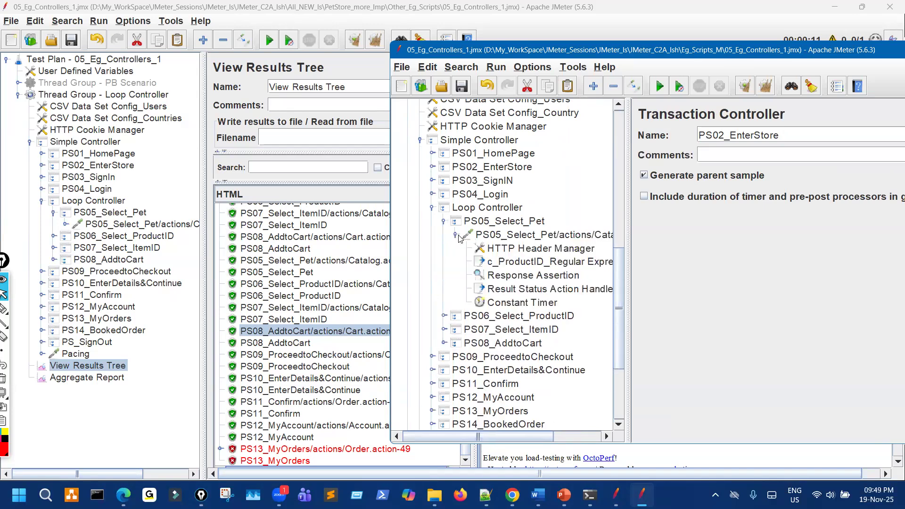
pyautogui.click(346, 319)
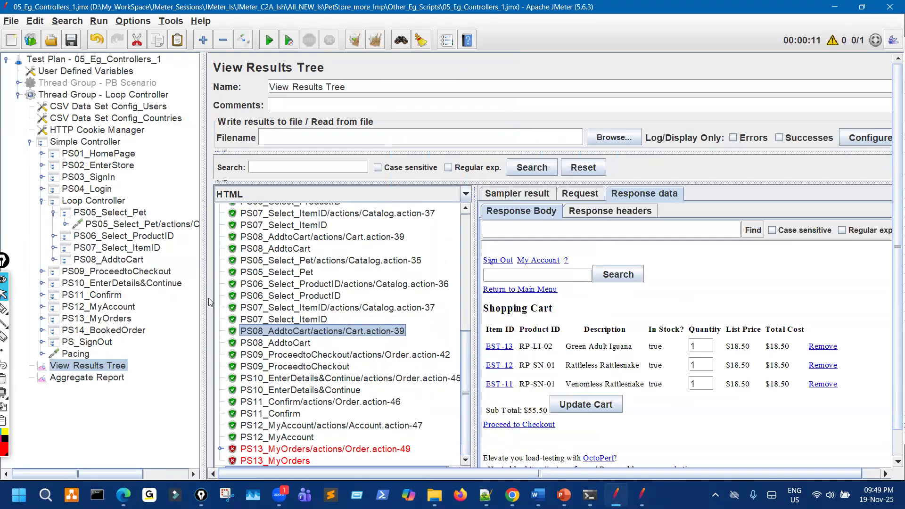
# Turn on Generate parent sample for PS01_HomePage and PS04_Login.
pyautogui.click(41, 200)
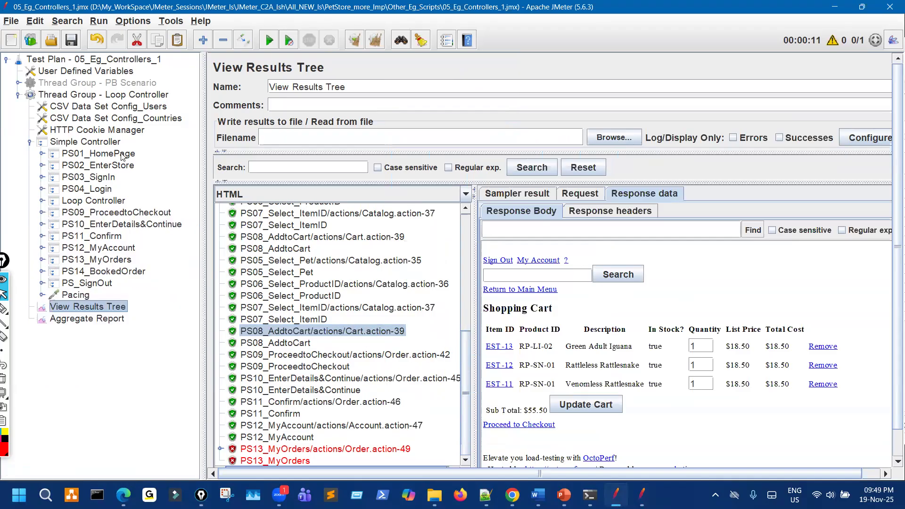
pyautogui.click(98, 153)
pyautogui.click(219, 123)
pyautogui.click(104, 165)
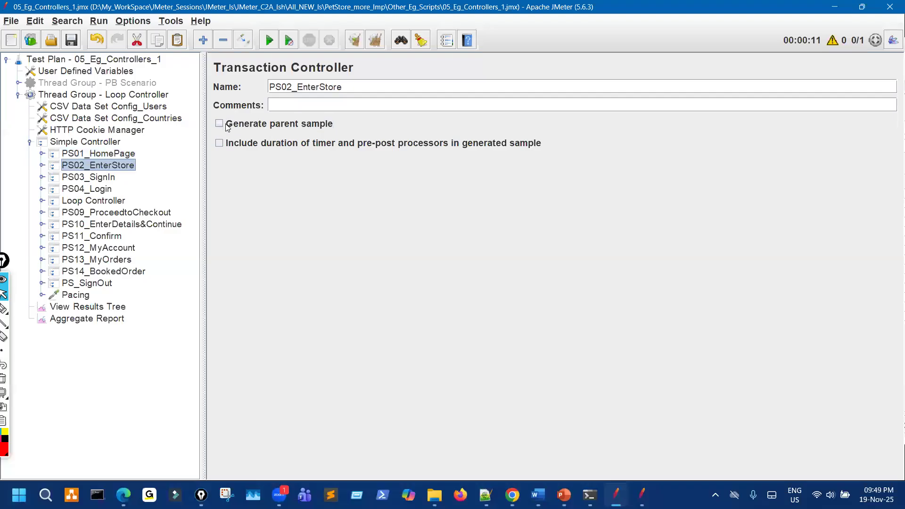
pyautogui.press('Down')
pyautogui.press('Down')
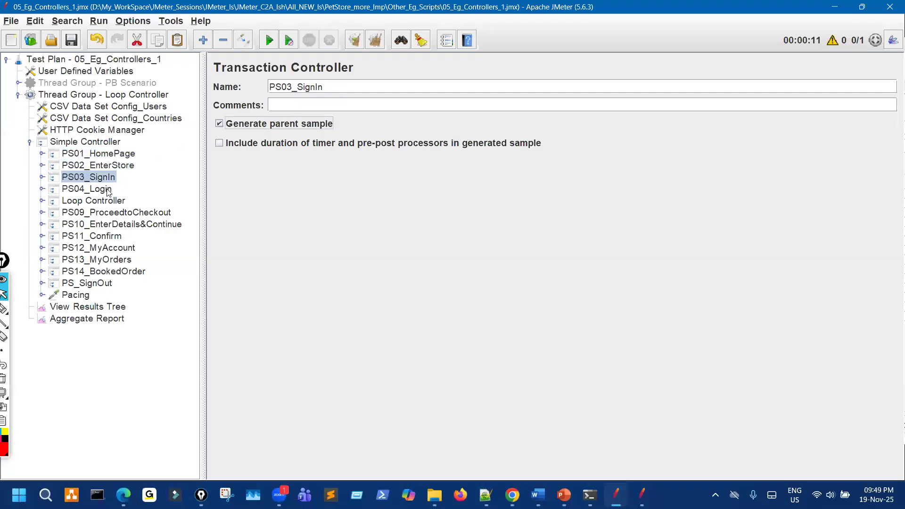
pyautogui.click(218, 125)
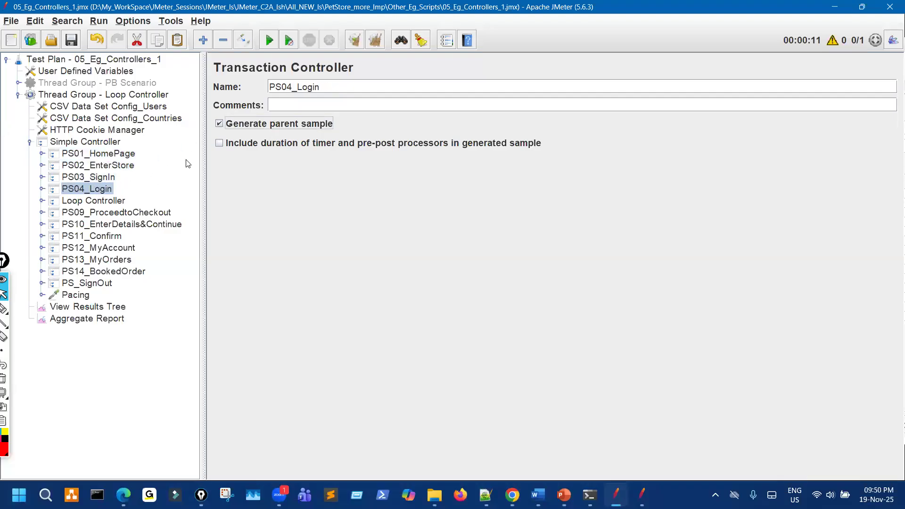
pyautogui.click(163, 197)
pyautogui.click(41, 201)
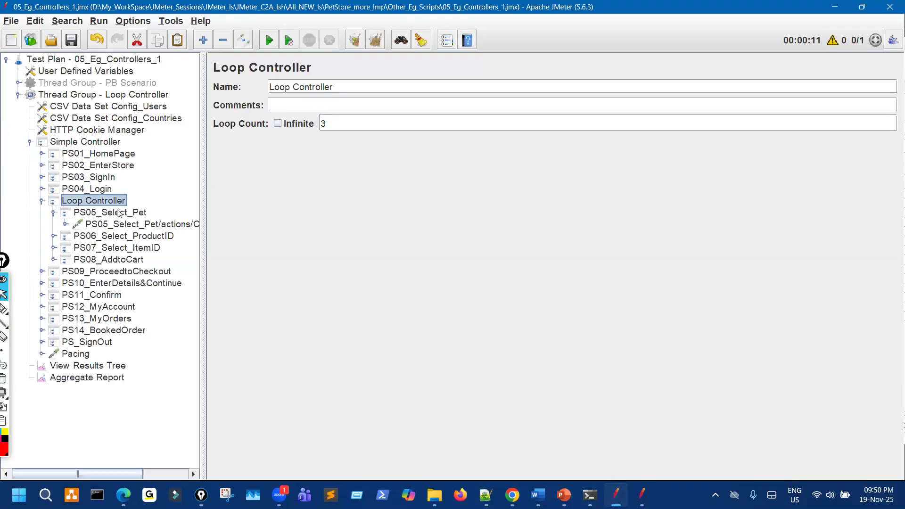
# Turn on Generate parent sample for PS05_Select_Pet, PS06_Select_ProductID, PS07_Select_ItemID and PS08_AddtoCart.
pyautogui.press('Down')
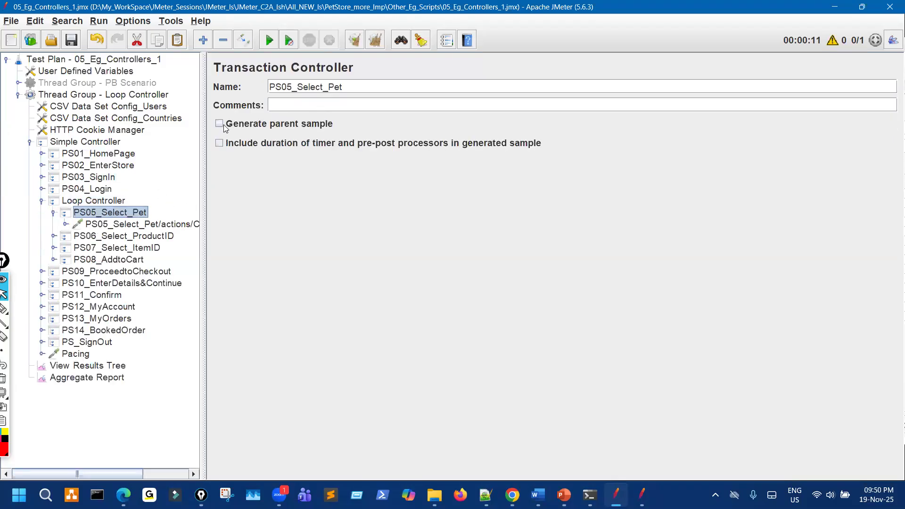
pyautogui.press('Left')
pyautogui.click(224, 126)
pyautogui.click(165, 222)
pyautogui.click(223, 125)
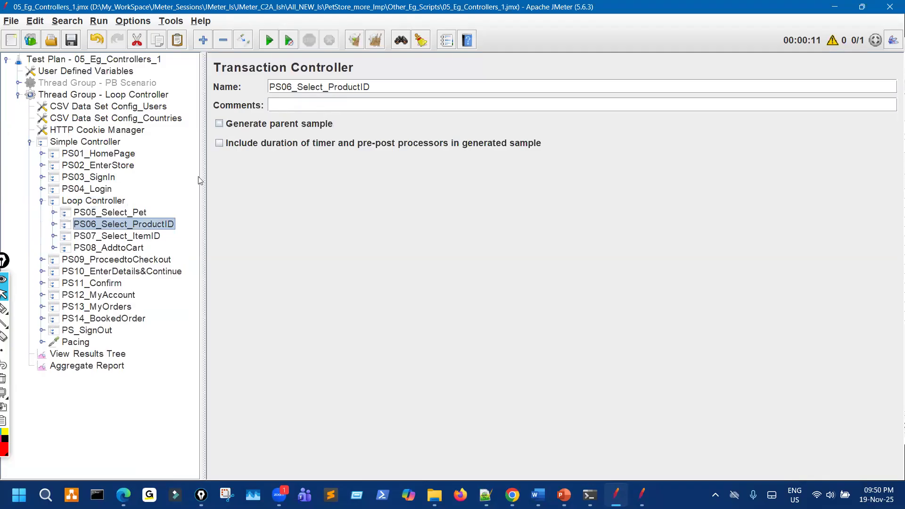
pyautogui.click(143, 236)
pyautogui.click(219, 123)
pyautogui.click(137, 248)
pyautogui.click(241, 124)
# Turn on Generate parent sample for PS09_ProceedtoCheckout, PS10_EnterDetails&Continue, PS11_Confirm and PS12_MyAccount.
pyautogui.click(42, 201)
pyautogui.click(143, 209)
pyautogui.click(241, 123)
pyautogui.click(141, 224)
pyautogui.click(219, 124)
pyautogui.click(116, 236)
pyautogui.click(219, 124)
pyautogui.click(122, 248)
pyautogui.click(220, 124)
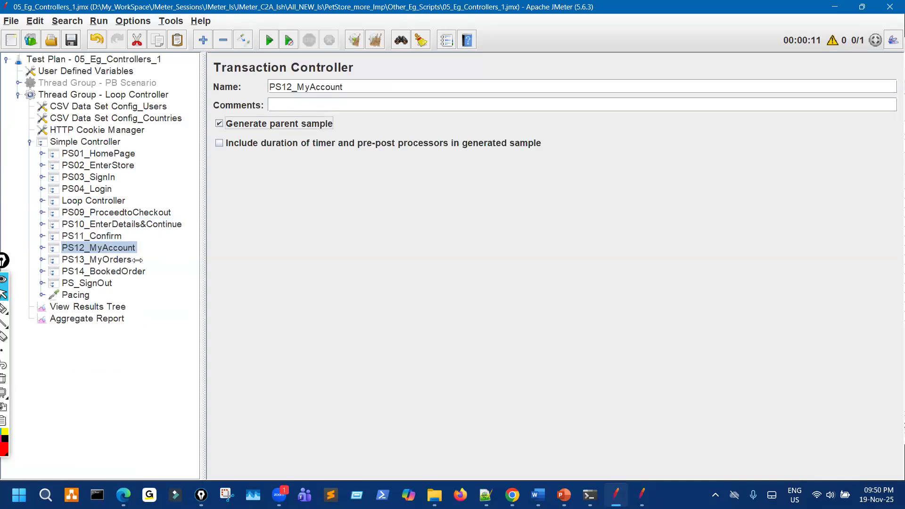
# Turn on Generate parent sample for PS13_MyOrders and PS14_BookedOrder, then review PS_SignOut and Pacing.
pyautogui.click(127, 260)
pyautogui.click(219, 123)
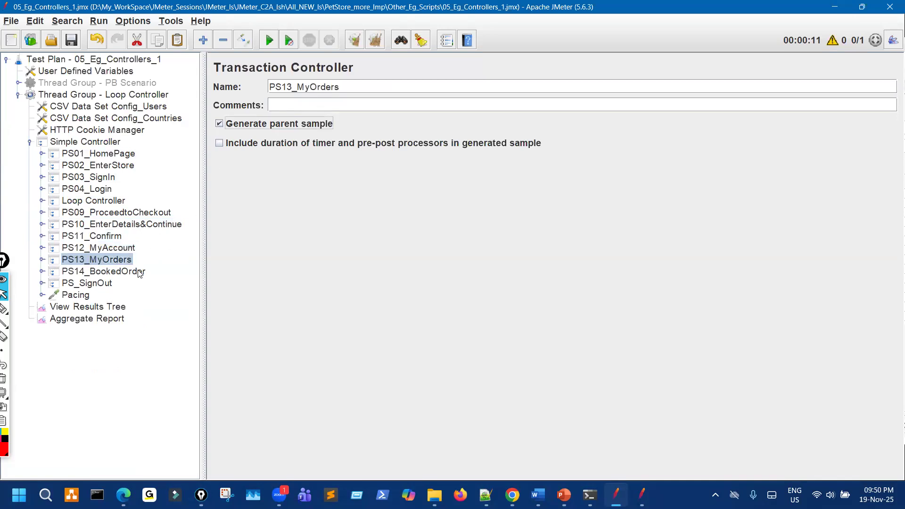
pyautogui.click(139, 271)
pyautogui.click(219, 123)
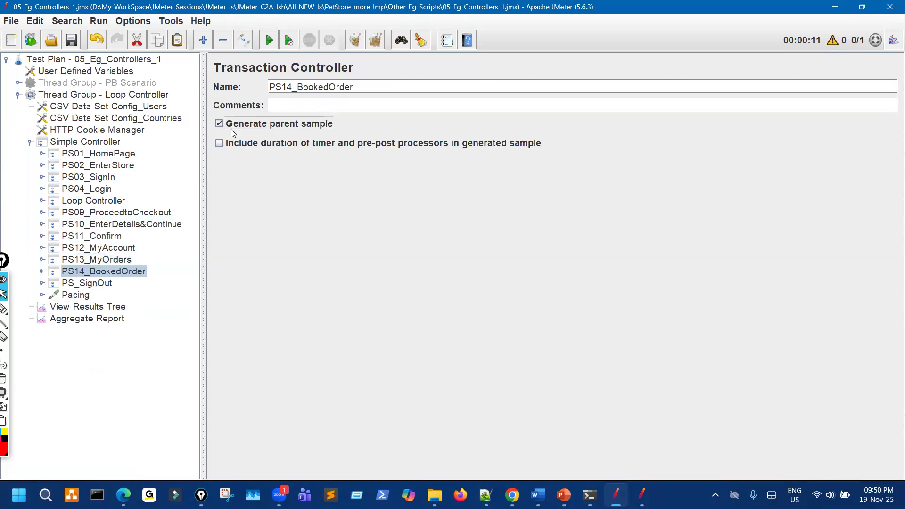
pyautogui.click(88, 282)
pyautogui.click(82, 297)
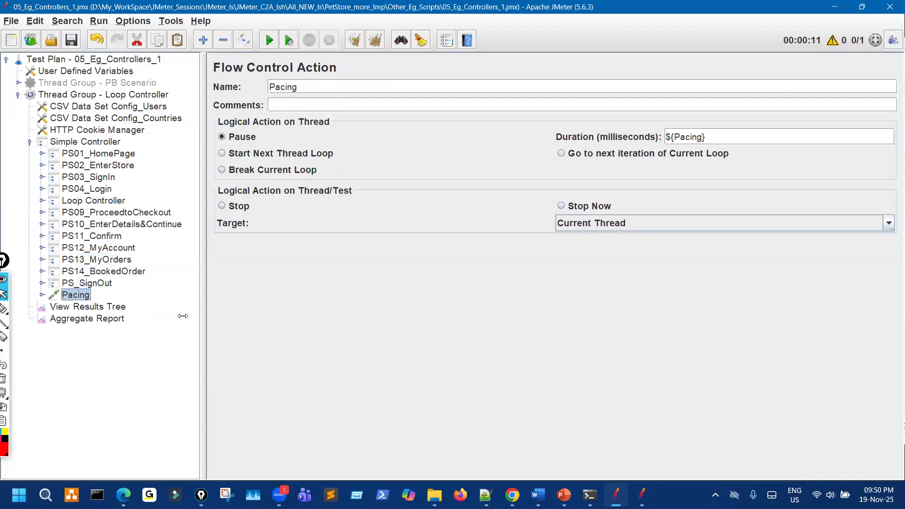
pyautogui.click(94, 306)
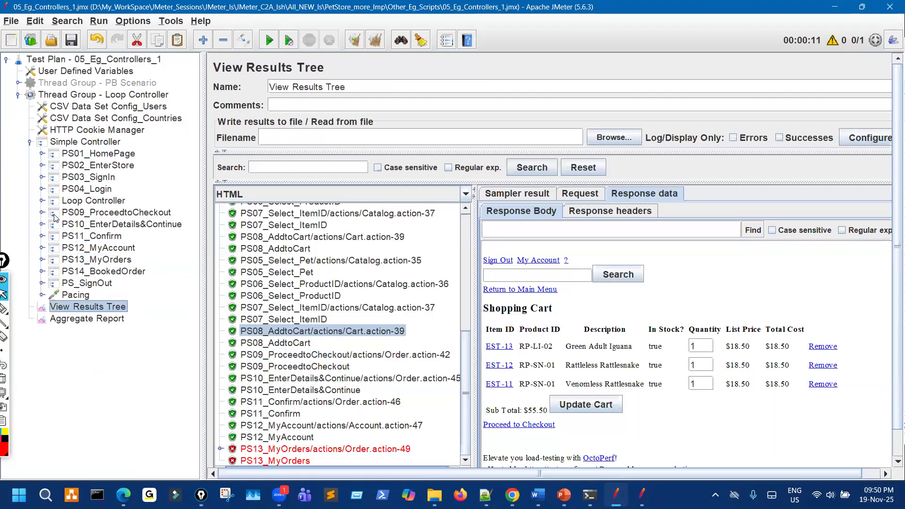
# Paste the other plan's Constant Timer under PS05_Select_Pet, set its delay to 5000 ms, and save.
pyautogui.click(42, 200)
pyautogui.click(66, 225)
pyautogui.moveTo(634, 493)
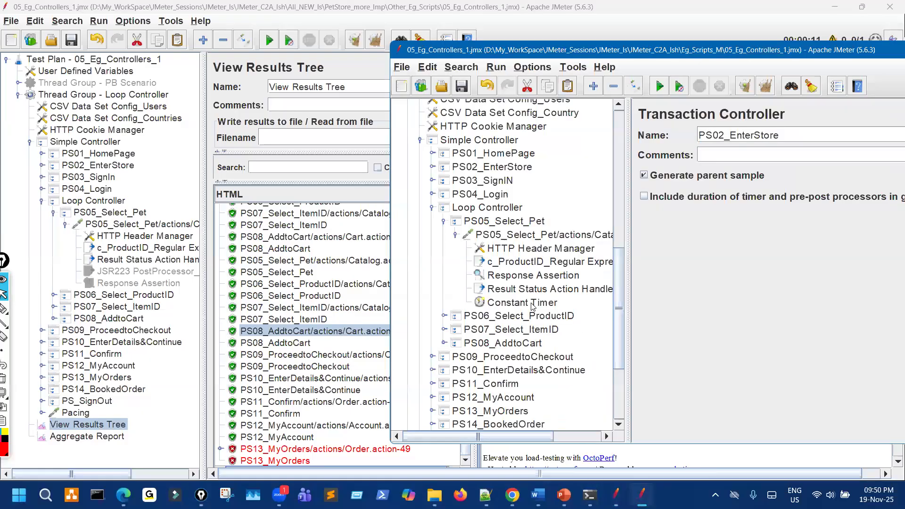
pyautogui.click(532, 304)
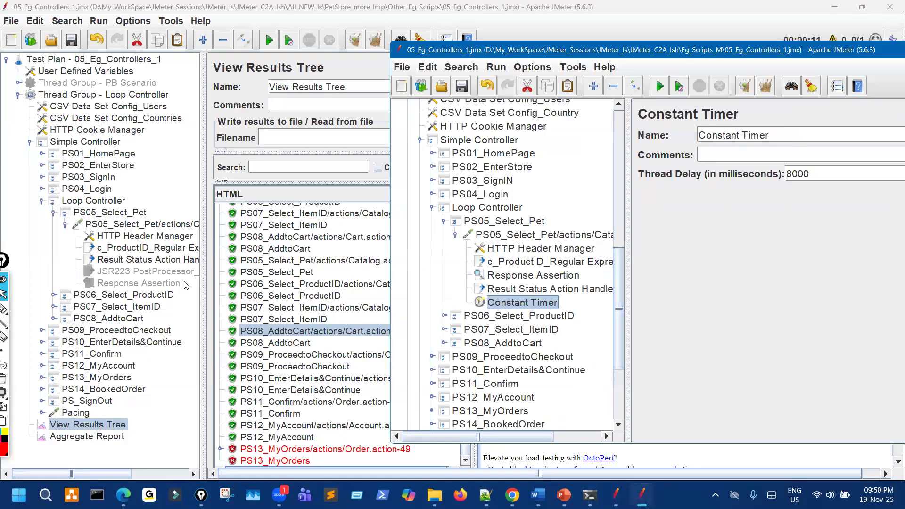
pyautogui.click(169, 225)
pyautogui.hotkey('ctrl', 'v')
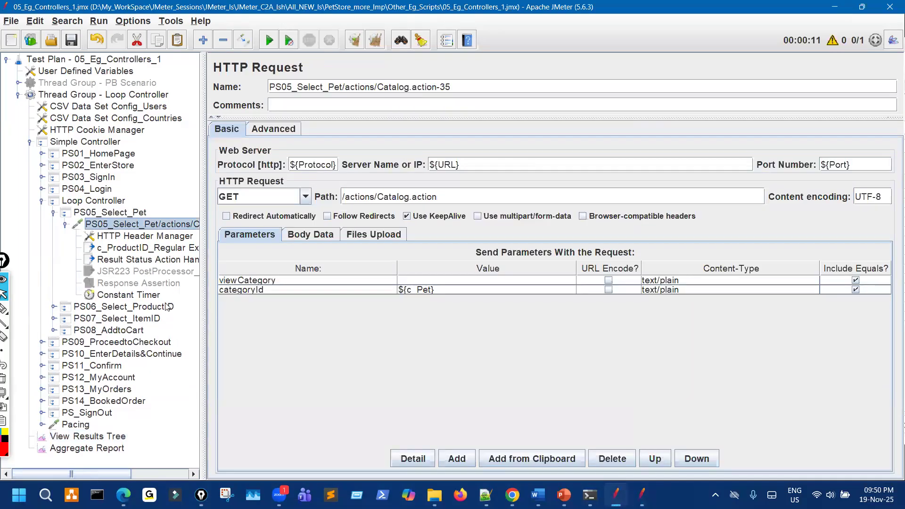
pyautogui.click(146, 295)
pyautogui.moveTo(358, 122); pyautogui.dragTo(322, 121)
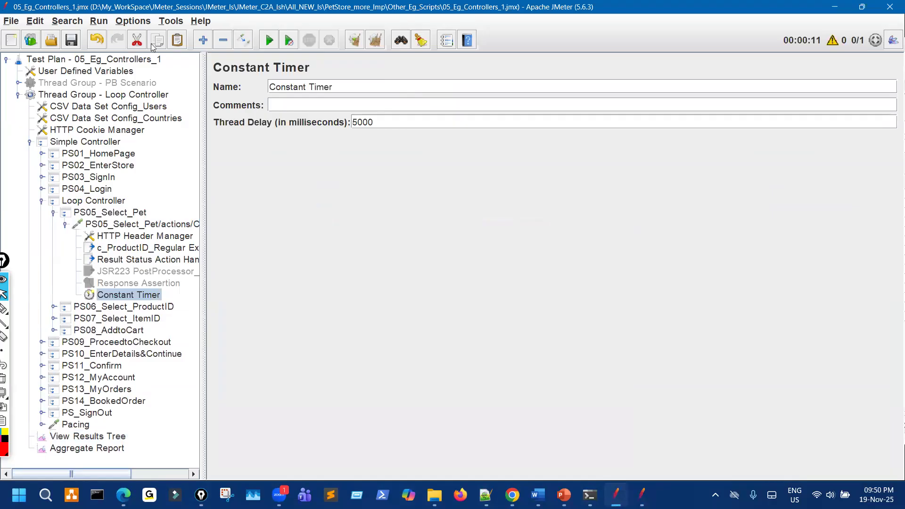
pyautogui.click(73, 41)
pyautogui.click(121, 436)
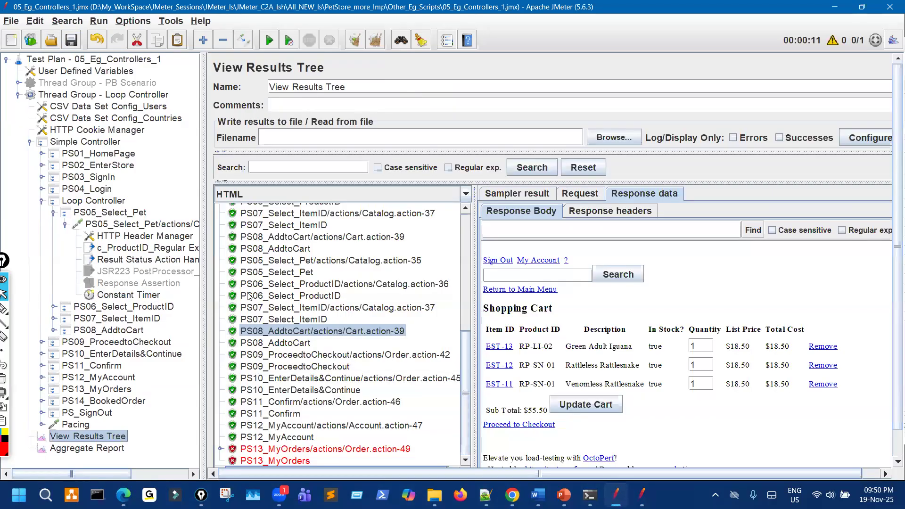
# Clear results and run the test, circling the three PS05–PS08 result groups before stopping it.
pyautogui.click(356, 42)
pyautogui.click(290, 41)
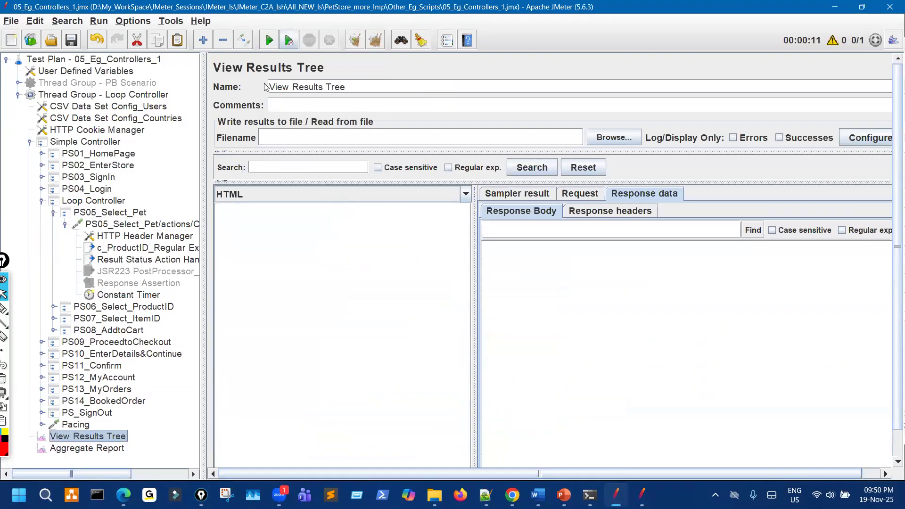
pyautogui.click(5, 311)
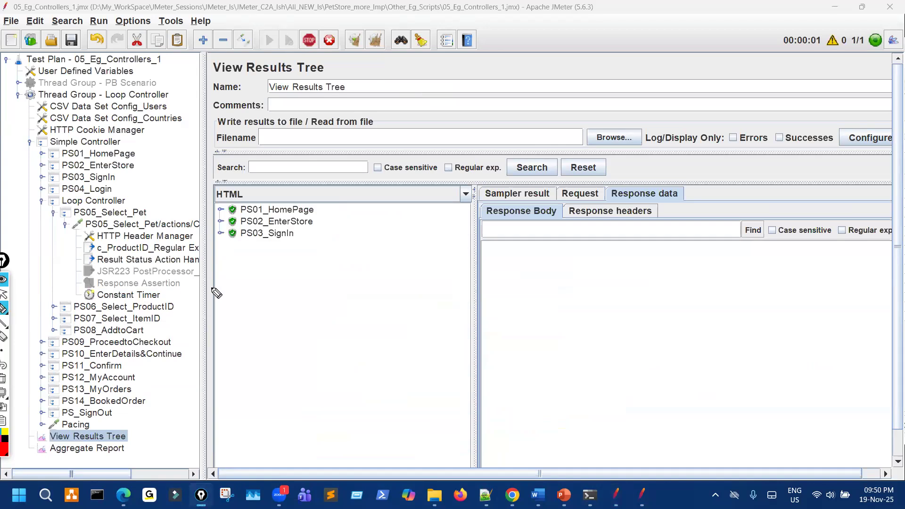
pyautogui.moveTo(316, 252)
pyautogui.mouseDown()
pyautogui.moveTo(325, 287)
pyautogui.moveTo(301, 295)
pyautogui.moveTo(309, 257)
pyautogui.mouseUp()
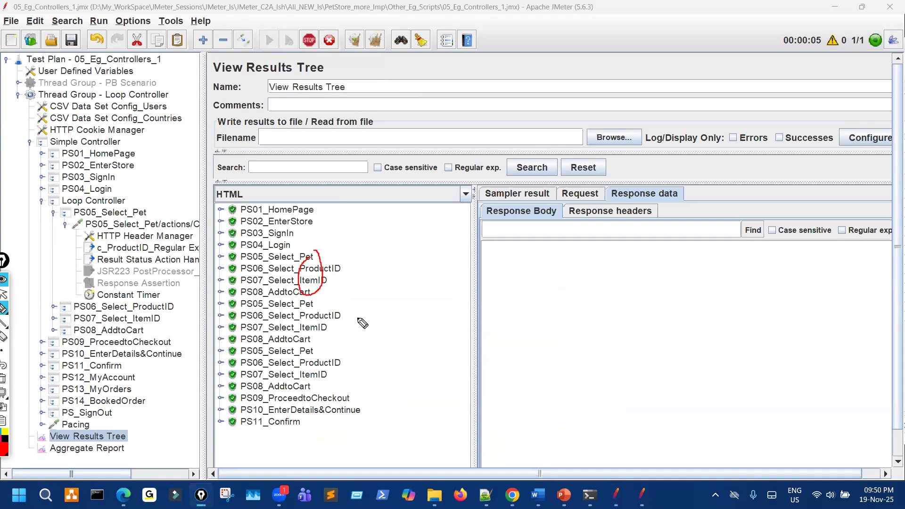
pyautogui.moveTo(312, 304)
pyautogui.mouseDown()
pyautogui.moveTo(323, 333)
pyautogui.moveTo(300, 343)
pyautogui.moveTo(300, 305)
pyautogui.mouseUp()
pyautogui.moveTo(312, 351)
pyautogui.mouseDown()
pyautogui.moveTo(322, 370)
pyautogui.moveTo(287, 370)
pyautogui.moveTo(306, 359)
pyautogui.mouseUp()
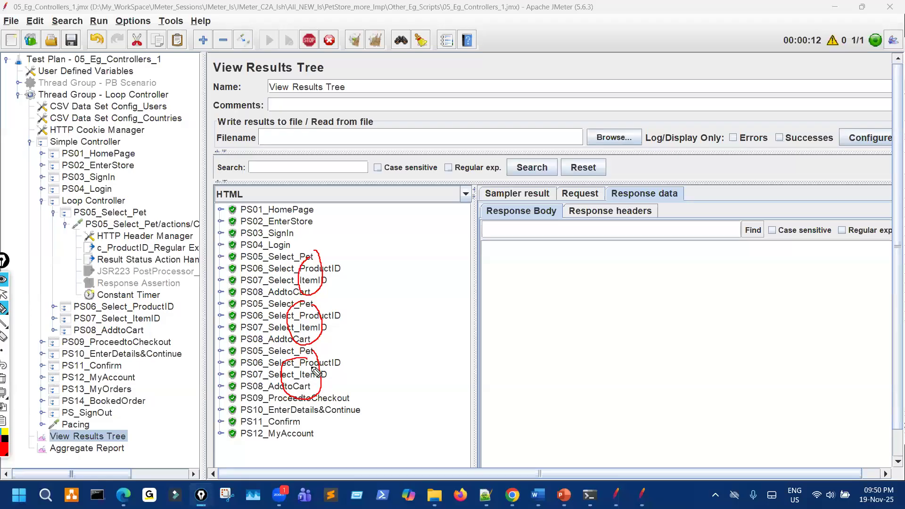
pyautogui.hotkey('ctrl', 'shift', '7')
pyautogui.hotkey('ctrl', 'shift', '2')
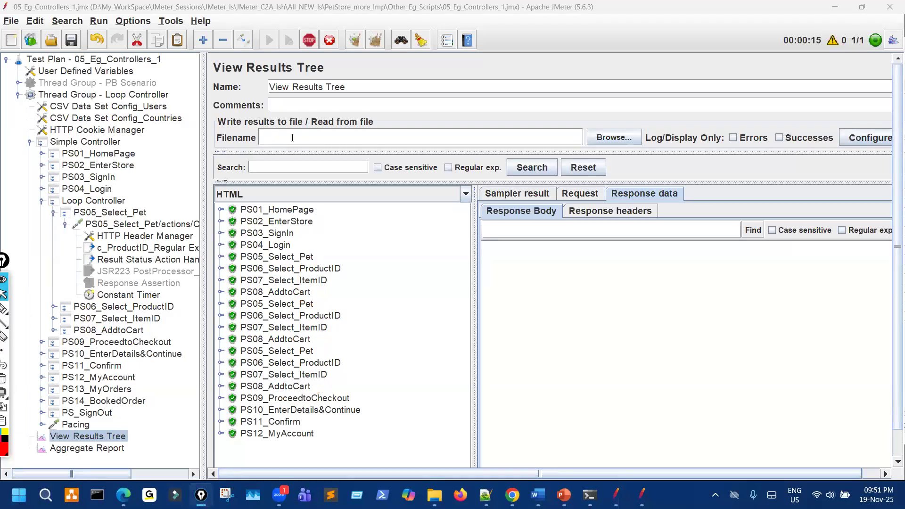
pyautogui.click(309, 41)
# Inspect PS04_Login's two sub-requests: the Catalog page response and the login POST request.
pyautogui.click(220, 245)
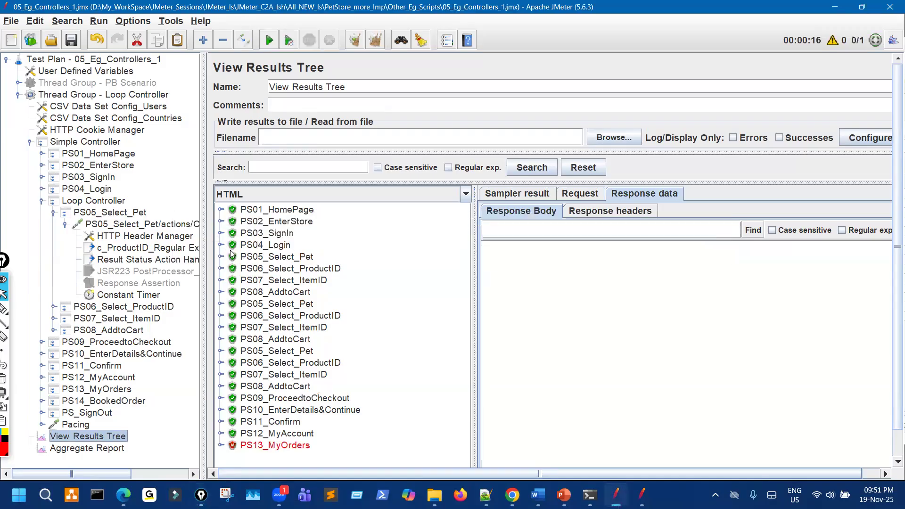
pyautogui.click(330, 268)
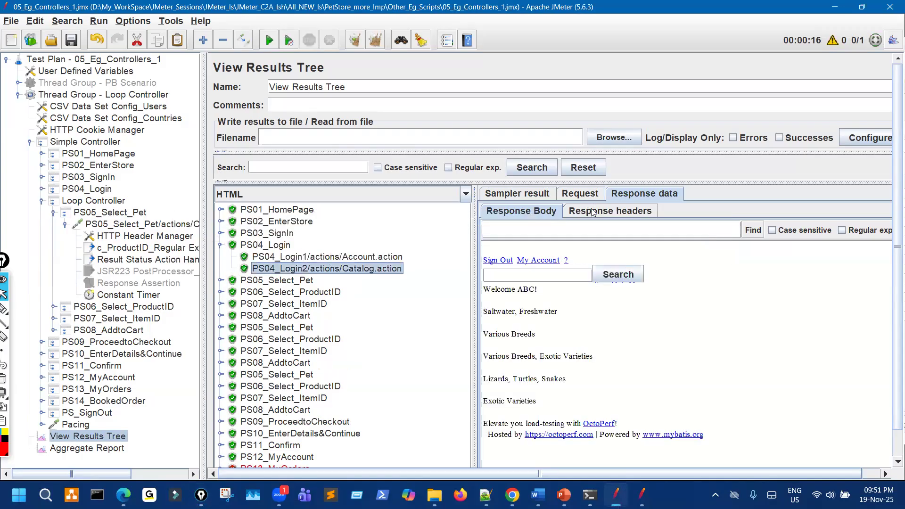
pyautogui.click(584, 195)
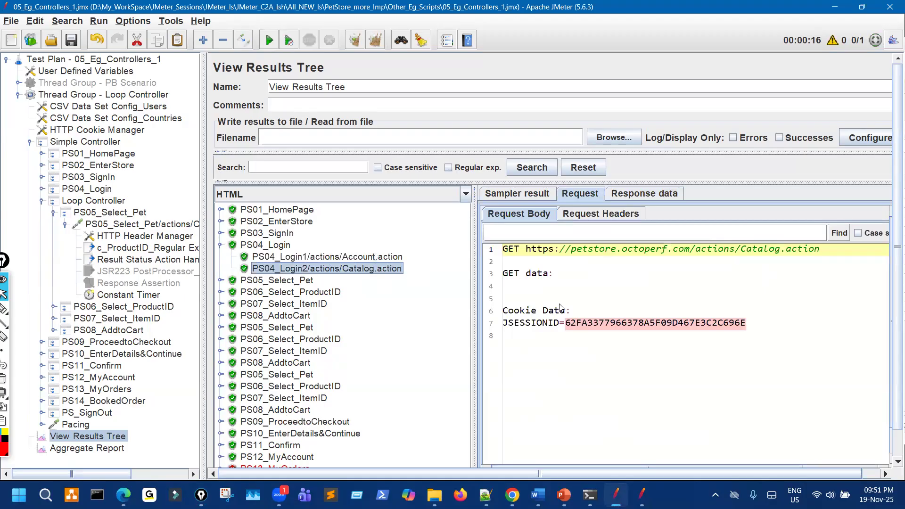
pyautogui.click(388, 261)
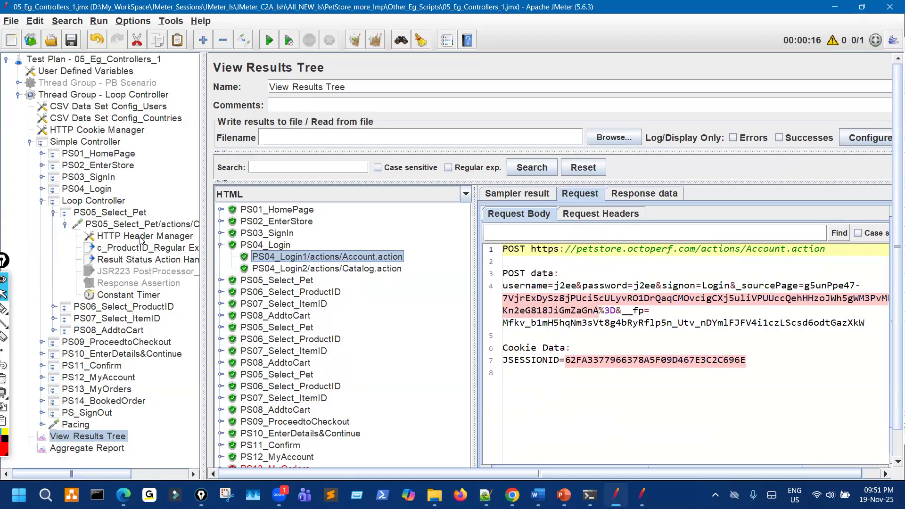
pyautogui.click(134, 295)
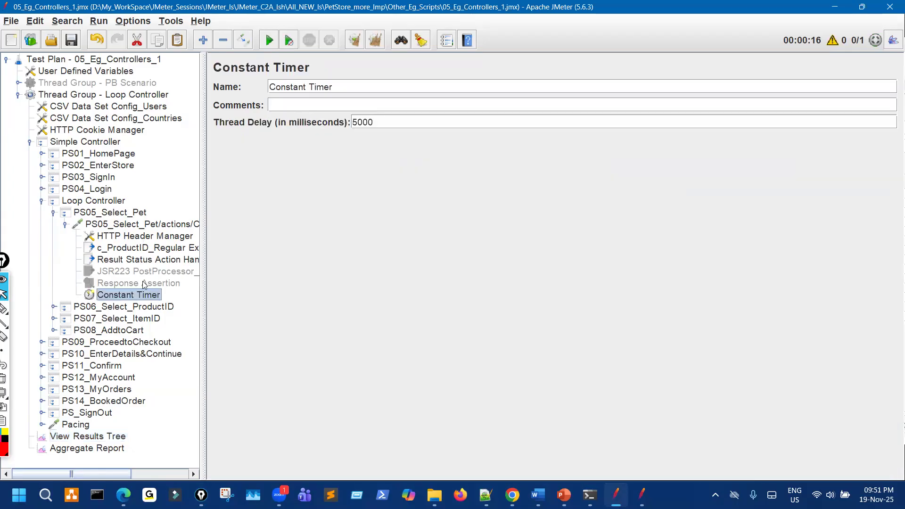
pyautogui.moveTo(383, 122); pyautogui.dragTo(296, 100)
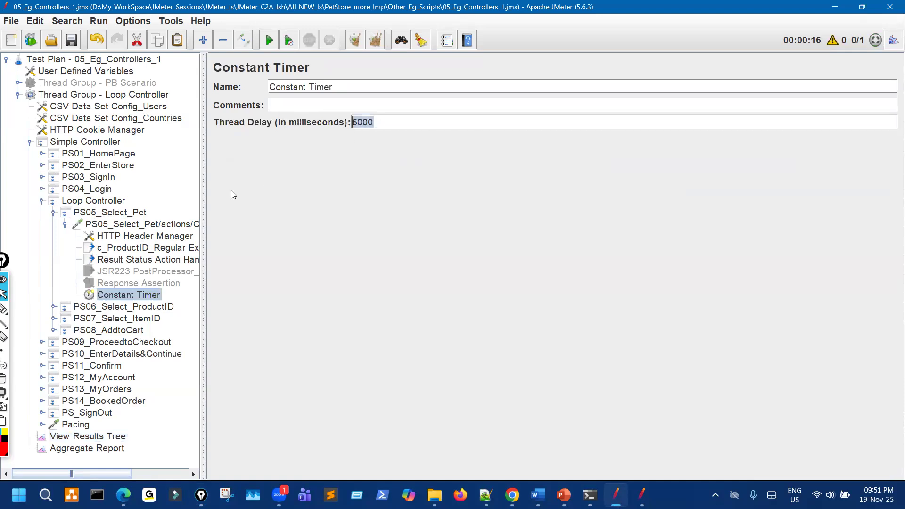
pyautogui.click(65, 224)
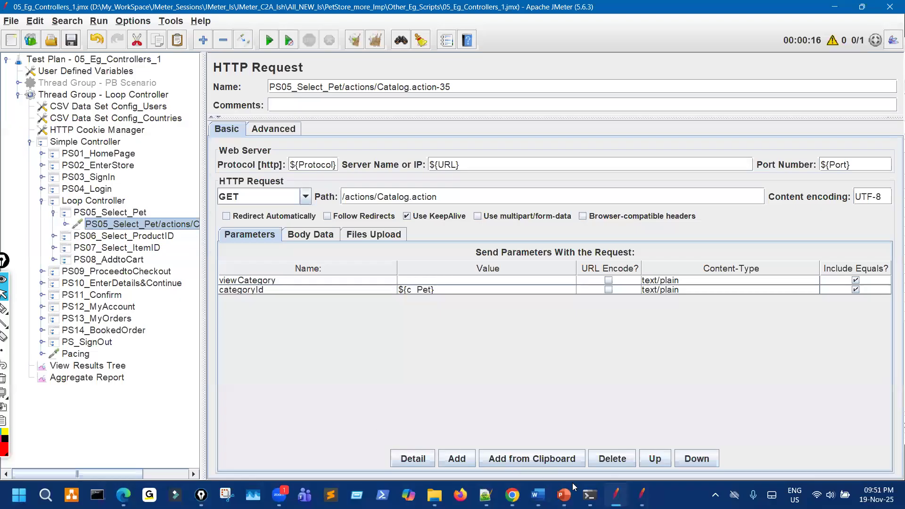
pyautogui.click(119, 365)
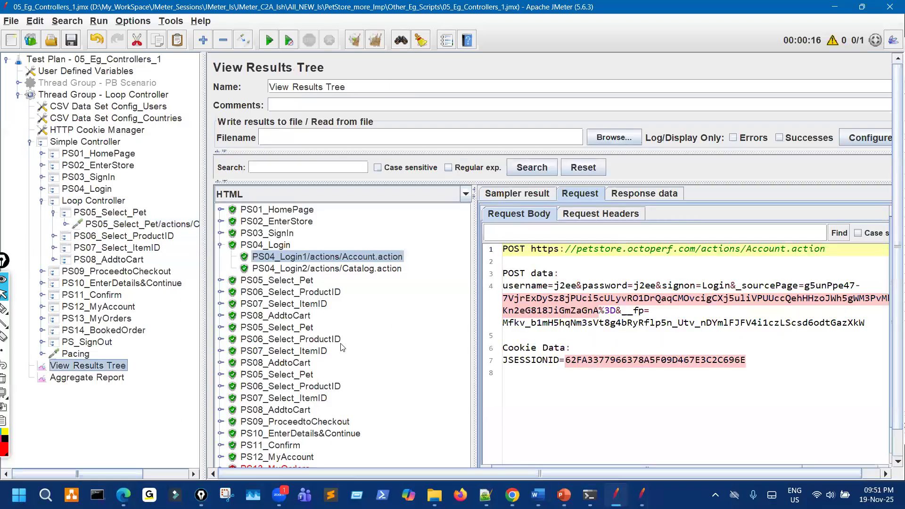
# Show the last PS08_AddtoCart Cart.action-39 response and circle the Green Adult Iguana quantity of 3.
pyautogui.click(229, 413)
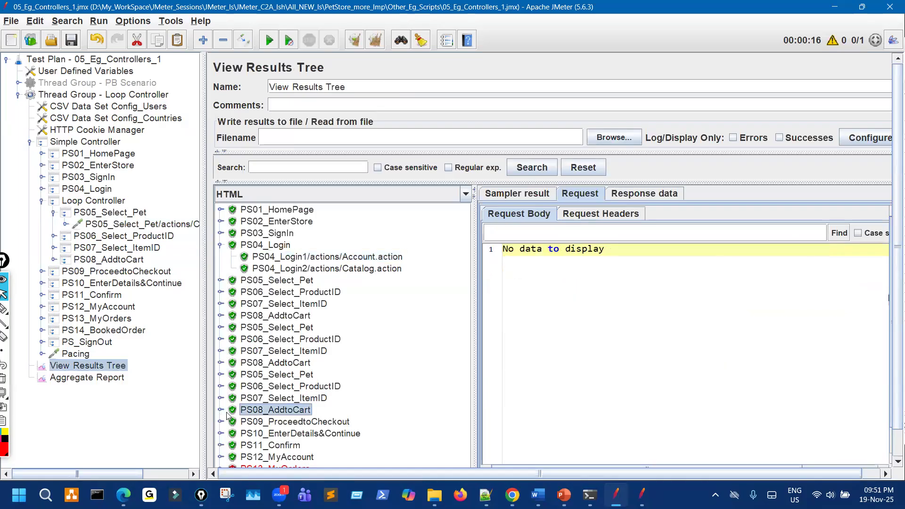
pyautogui.click(221, 410)
pyautogui.click(315, 422)
pyautogui.click(655, 194)
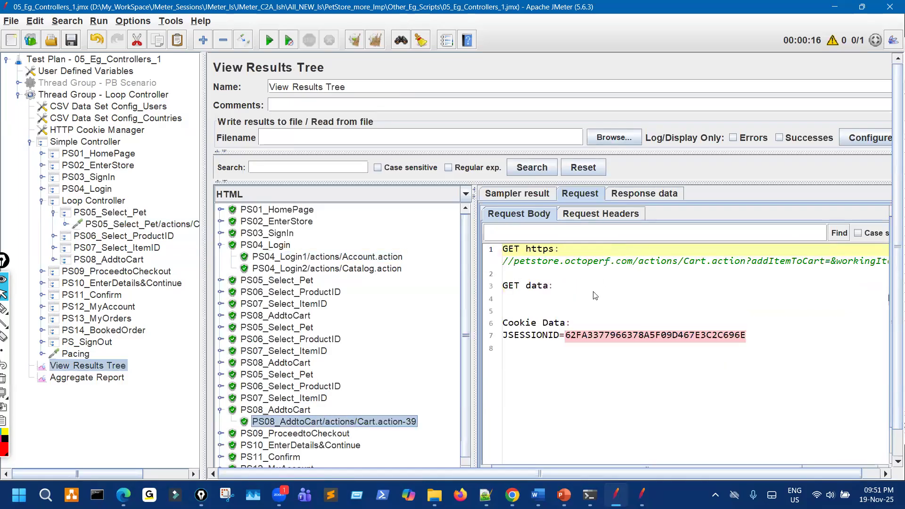
pyautogui.moveTo(439, 279); pyautogui.dragTo(436, 280)
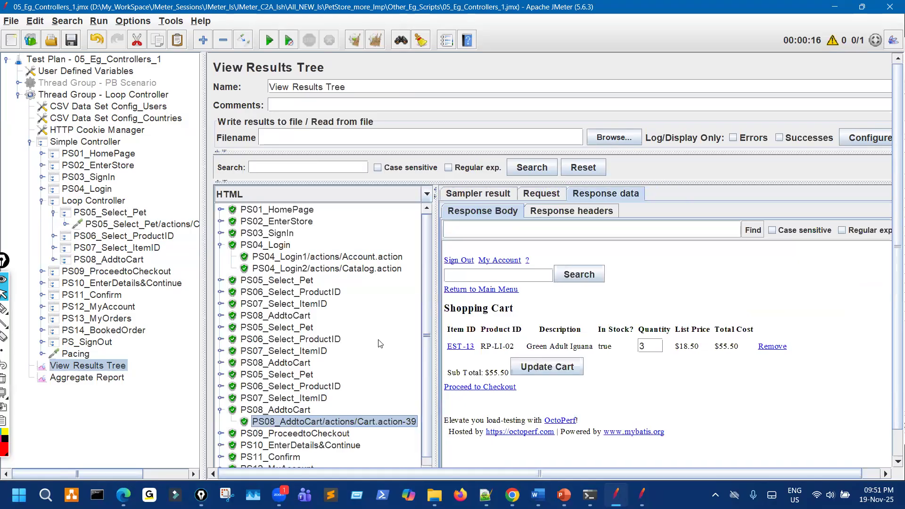
pyautogui.scroll(-1, 373, 354)
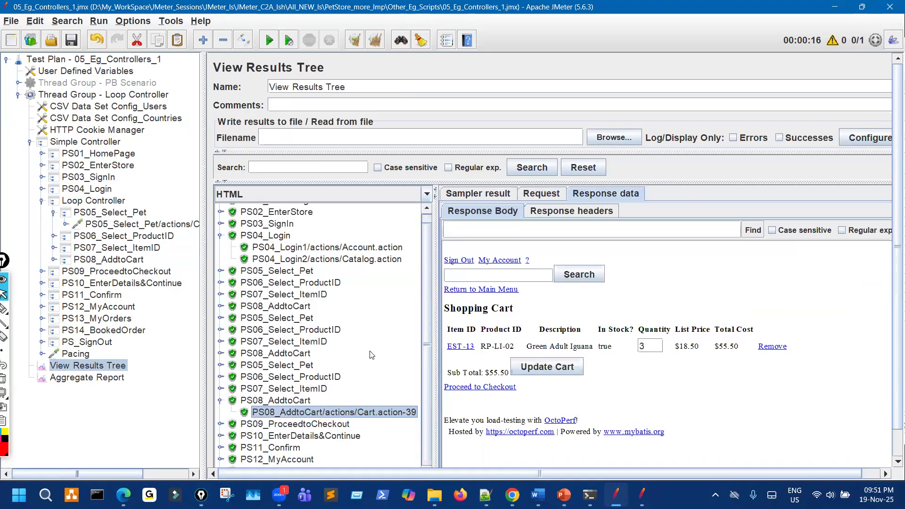
pyautogui.hotkey('ctrl', 'shift', '3')
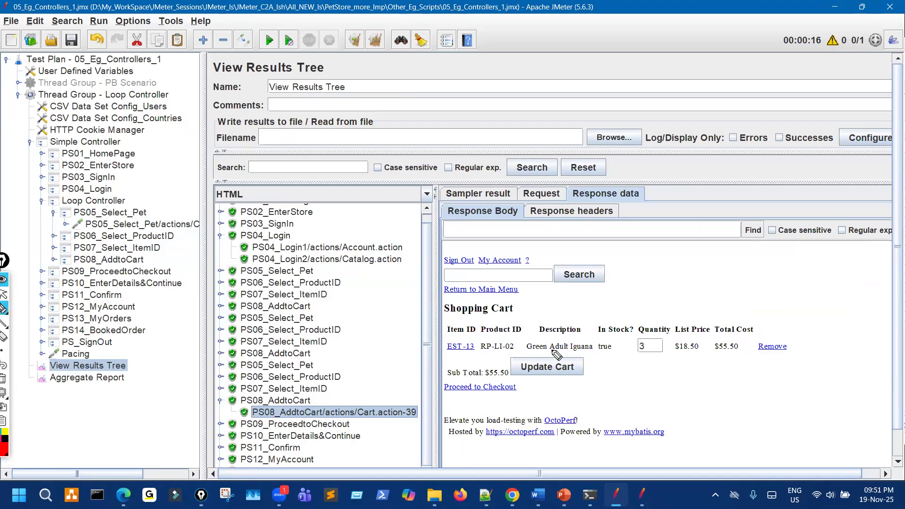
pyautogui.moveTo(646, 340)
pyautogui.mouseDown()
pyautogui.moveTo(636, 358)
pyautogui.moveTo(664, 347)
pyautogui.moveTo(642, 337)
pyautogui.moveTo(647, 343)
pyautogui.moveTo(634, 360)
pyautogui.mouseUp()
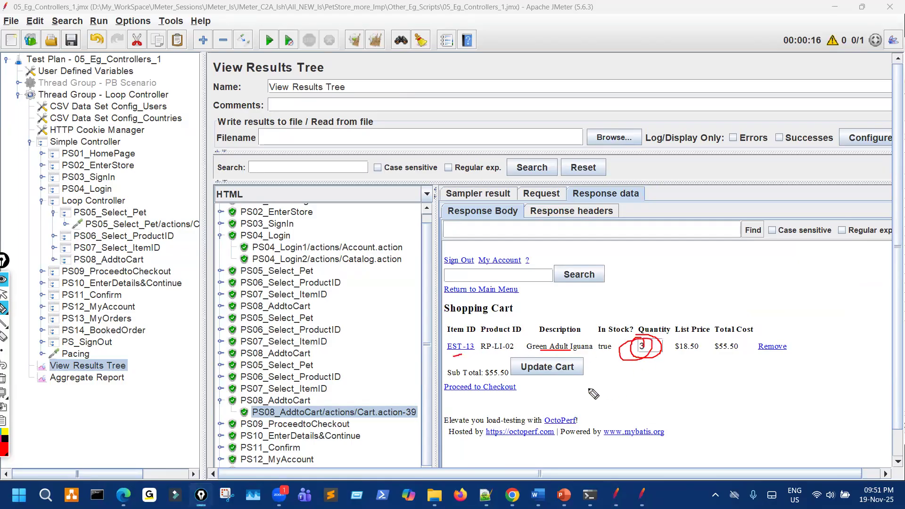
pyautogui.hotkey('ctrl', 'shift', '7')
pyautogui.hotkey('ctrl', 'shift', '2')
# Clear all listener results and start a fresh test run.
pyautogui.click(359, 46)
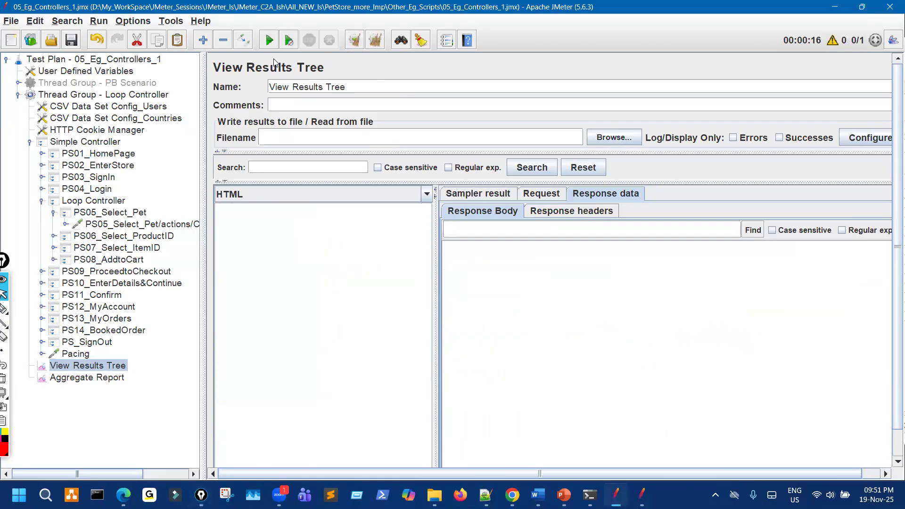
pyautogui.click(269, 43)
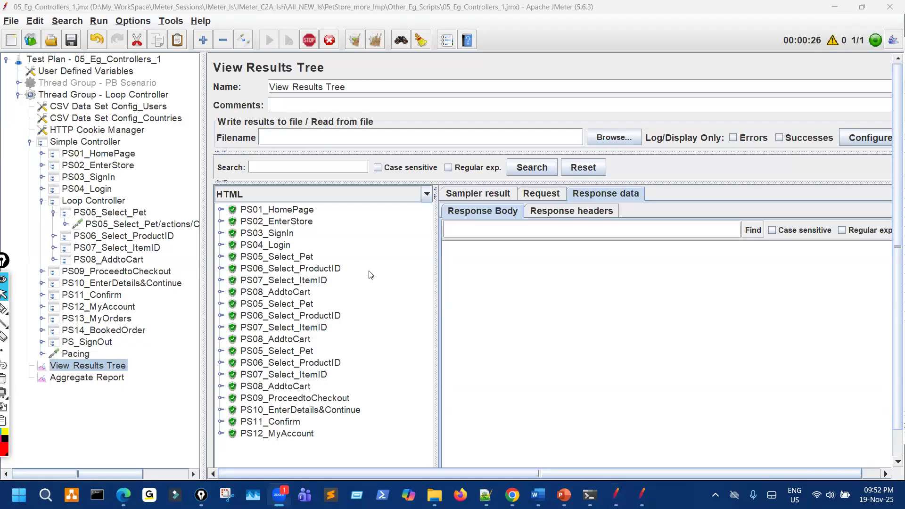
# Stop the test and step through the PS06, PS07 and PS08 loop iteration results.
pyautogui.click(307, 43)
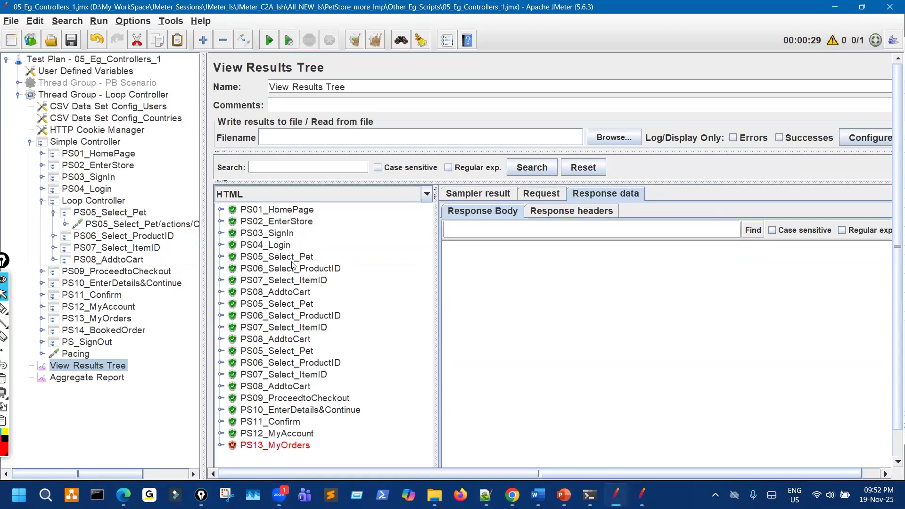
pyautogui.click(292, 272)
pyautogui.click(294, 283)
pyautogui.click(295, 293)
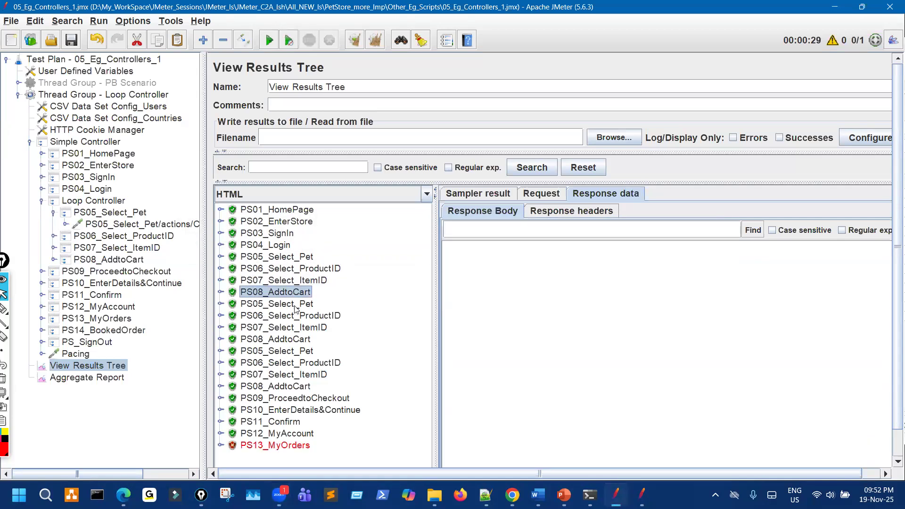
pyautogui.press('Down')
pyautogui.press('Down')
pyautogui.press('Down')
pyautogui.press('Down')
pyautogui.press('Down')
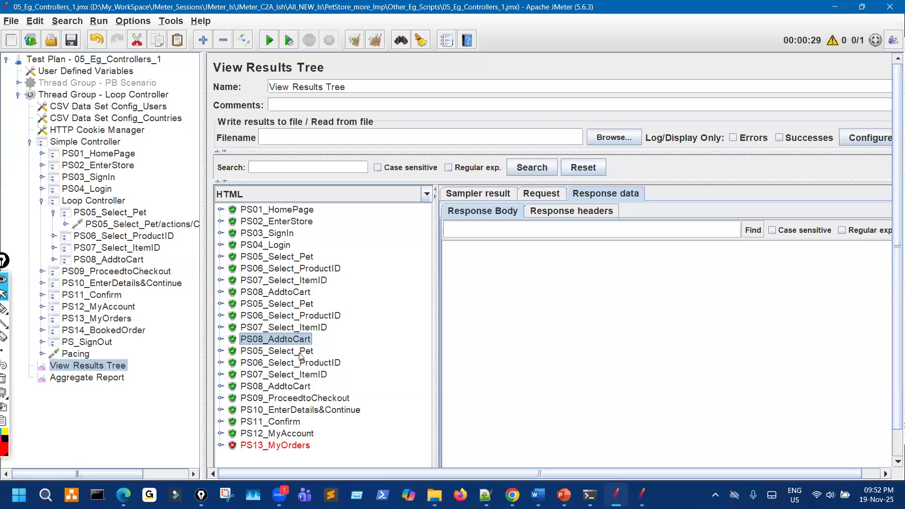
pyautogui.press('Down')
pyautogui.press('Down')
pyautogui.press('Down')
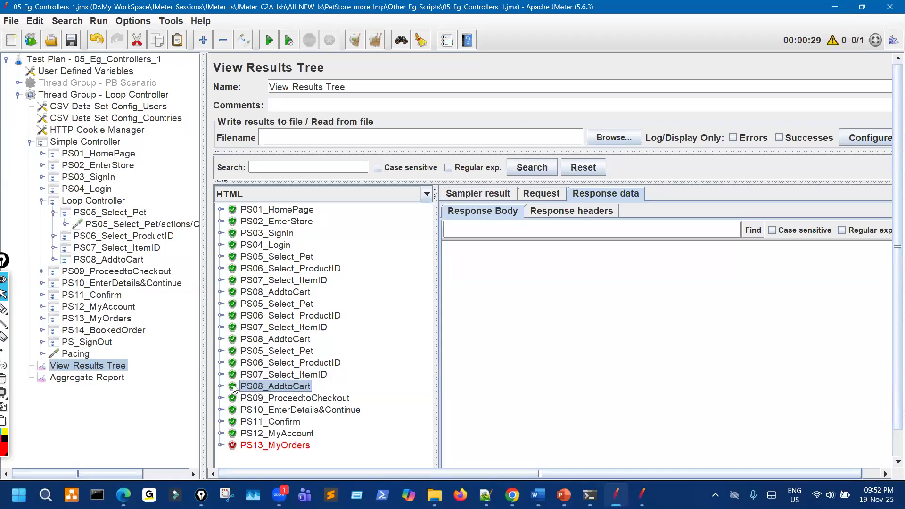
# Expand the last PS08_AddtoCart and view Cart.action-39's cart: three dogs totalling $499.08.
pyautogui.click(220, 387)
pyautogui.press('Down')
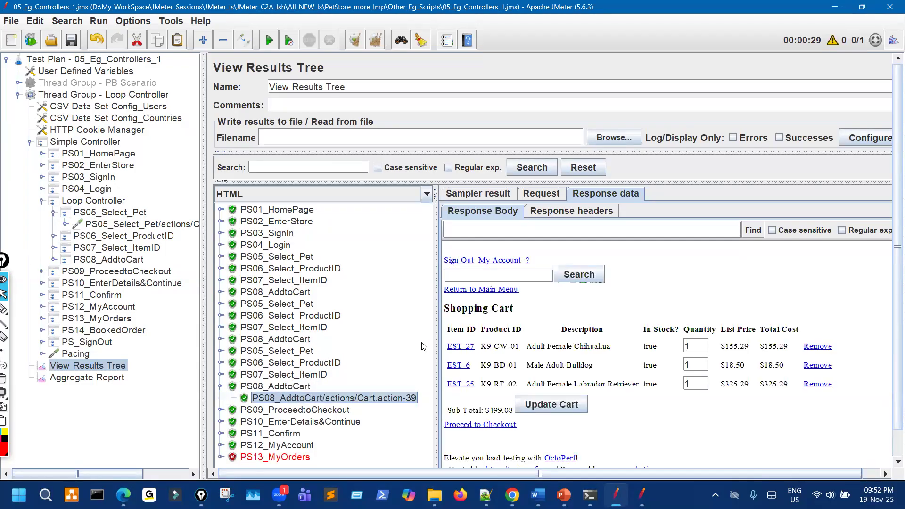
pyautogui.moveTo(436, 289); pyautogui.dragTo(382, 289)
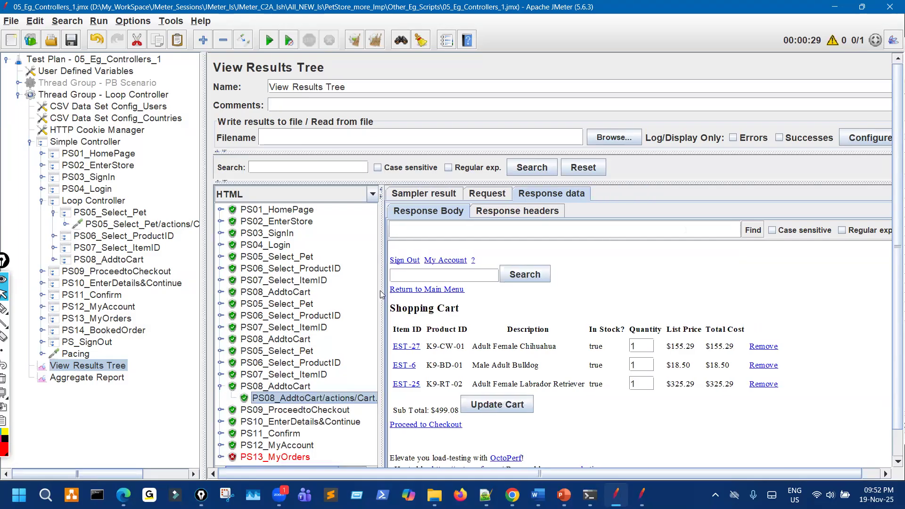
pyautogui.click(5, 309)
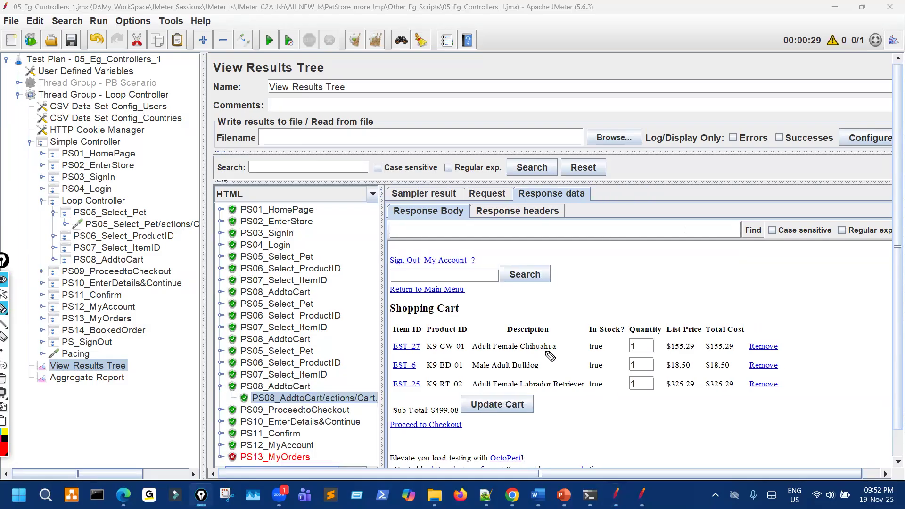
pyautogui.moveTo(531, 349)
pyautogui.mouseDown()
pyautogui.moveTo(509, 353)
pyautogui.moveTo(541, 370)
pyautogui.mouseUp()
pyautogui.moveTo(626, 340); pyautogui.dragTo(622, 384)
pyautogui.moveTo(632, 333); pyautogui.dragTo(631, 332)
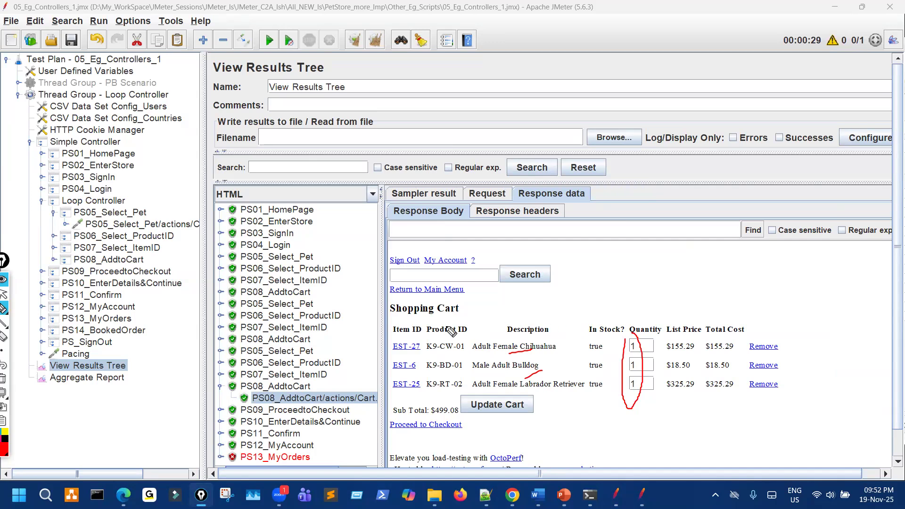
# Mark up the three-dog cart response in JMeter's results panel.
pyautogui.moveTo(124, 207); pyautogui.dragTo(148, 203)
pyautogui.moveTo(152, 200); pyautogui.dragTo(135, 192)
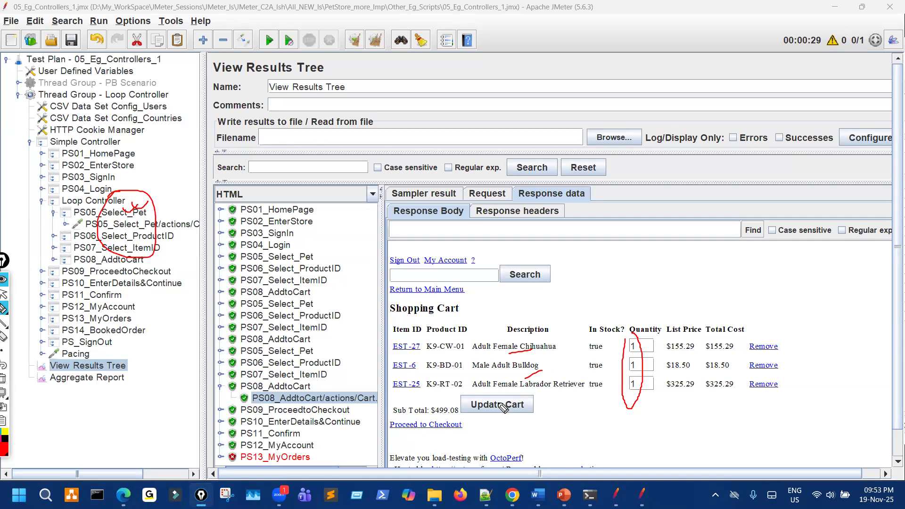
pyautogui.moveTo(419, 342)
pyautogui.mouseDown()
pyautogui.moveTo(409, 359)
pyautogui.moveTo(424, 400)
pyautogui.moveTo(481, 377)
pyautogui.mouseUp()
pyautogui.moveTo(426, 322); pyautogui.dragTo(425, 323)
pyautogui.moveTo(466, 313); pyautogui.dragTo(556, 277)
pyautogui.moveTo(479, 297); pyautogui.dragTo(503, 318)
pyautogui.moveTo(590, 255)
pyautogui.mouseDown()
pyautogui.moveTo(612, 292)
pyautogui.moveTo(586, 295)
pyautogui.moveTo(642, 270)
pyautogui.moveTo(659, 292)
pyautogui.mouseUp()
pyautogui.moveTo(674, 250); pyautogui.dragTo(672, 276)
# Switch to JPetStore in Chrome and open the Dogs category listing six breeds.
pyautogui.click(4, 294)
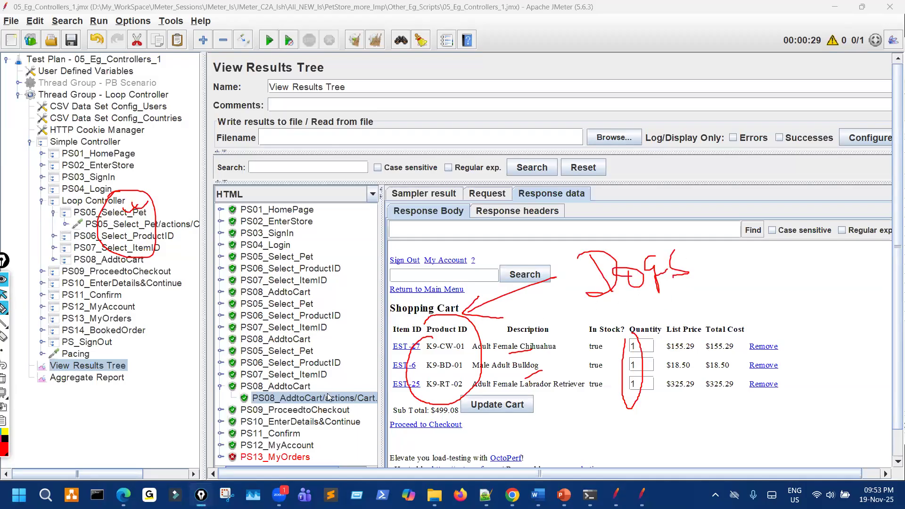
pyautogui.click(512, 494)
pyautogui.click(68, 171)
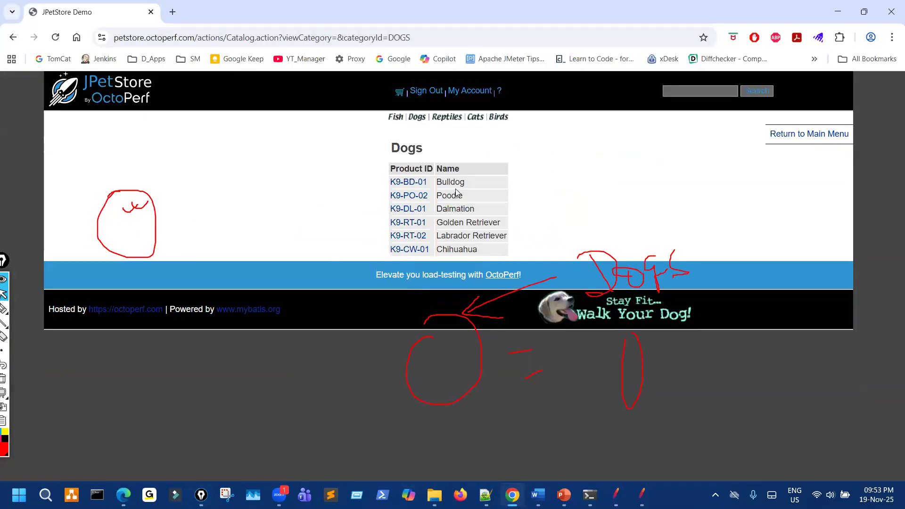
# Pick out Chihuahua, Bulldog and Labrador Retriever in the Dogs list, then return to JMeter.
pyautogui.click(616, 495)
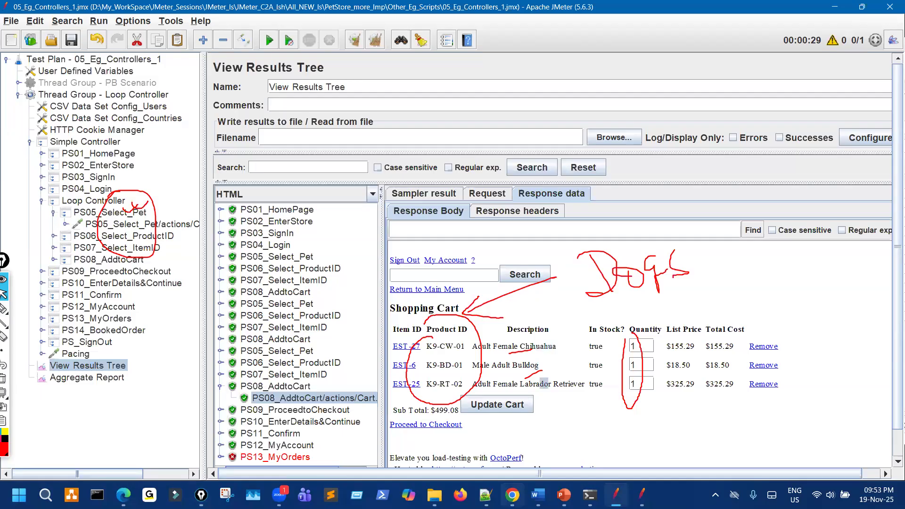
pyautogui.click(512, 495)
pyautogui.doubleClick(479, 253)
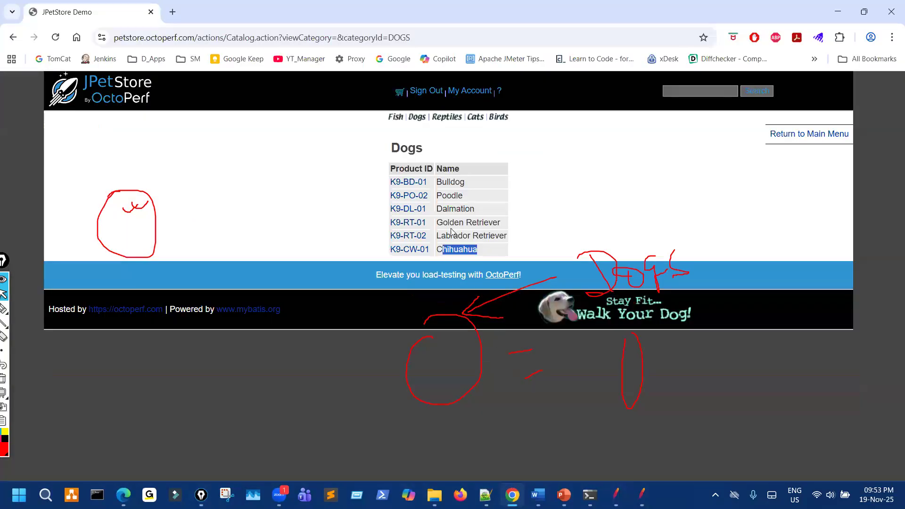
pyautogui.doubleClick(450, 182)
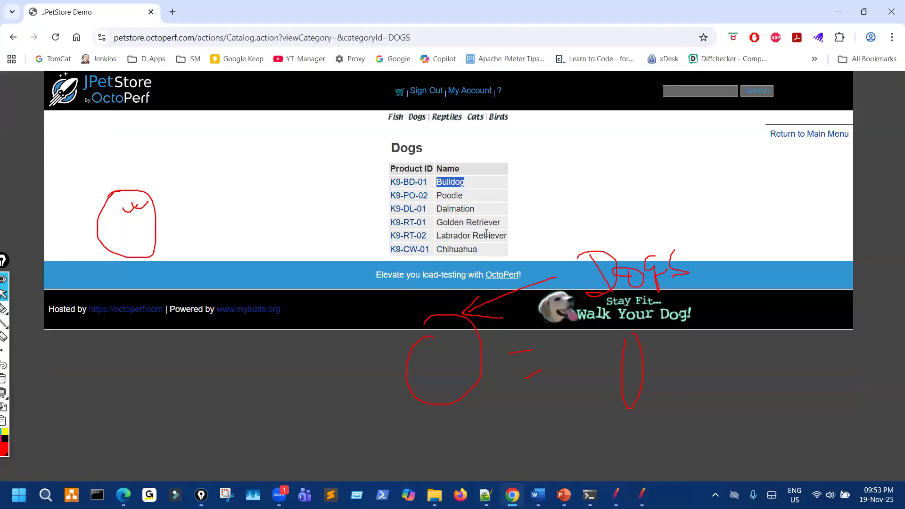
pyautogui.moveTo(459, 235); pyautogui.dragTo(507, 236)
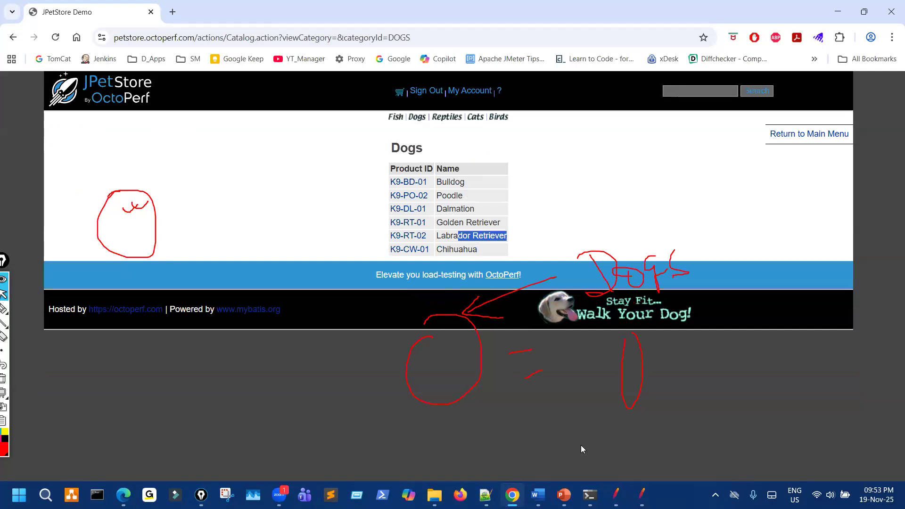
pyautogui.hotkey('alt', 'Tab')
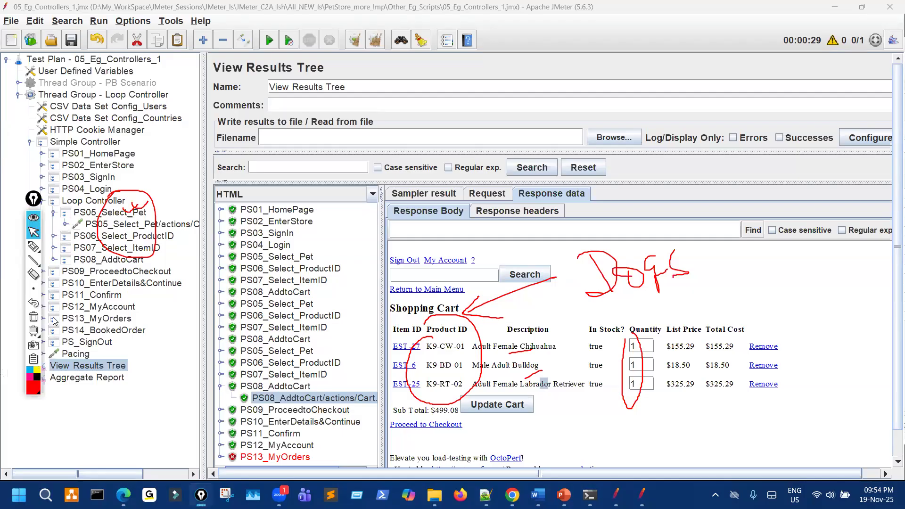
# Refold the Loop Controller branch and show the PS05_Select_Pet request's children.
pyautogui.click(33, 316)
pyautogui.click(42, 201)
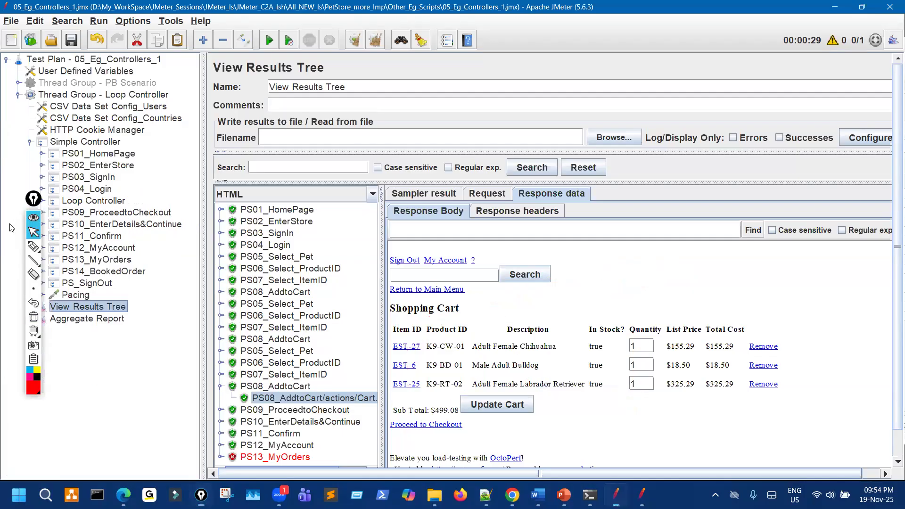
pyautogui.click(42, 202)
pyautogui.click(65, 224)
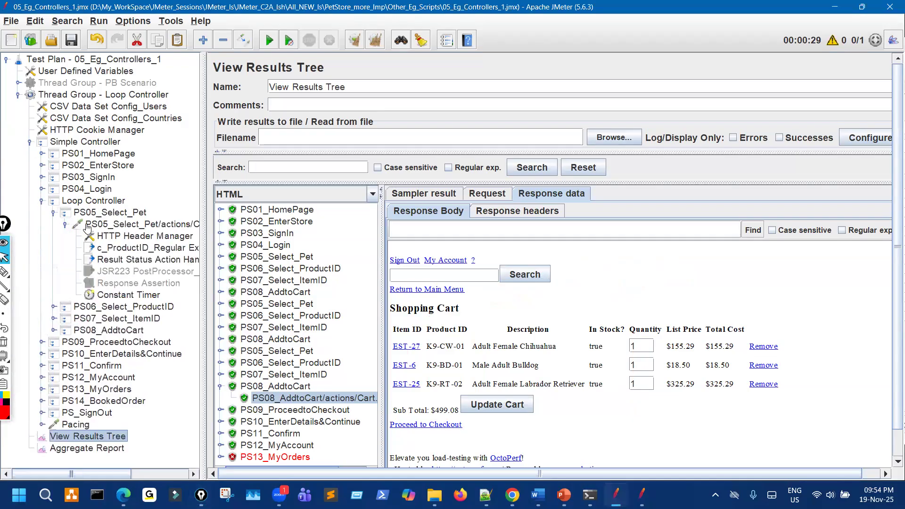
# Open the c_Pet extractor under PS04_Login2 (categoryId, Match No. 0) and expand PS08_AddtoCart.
pyautogui.click(42, 189)
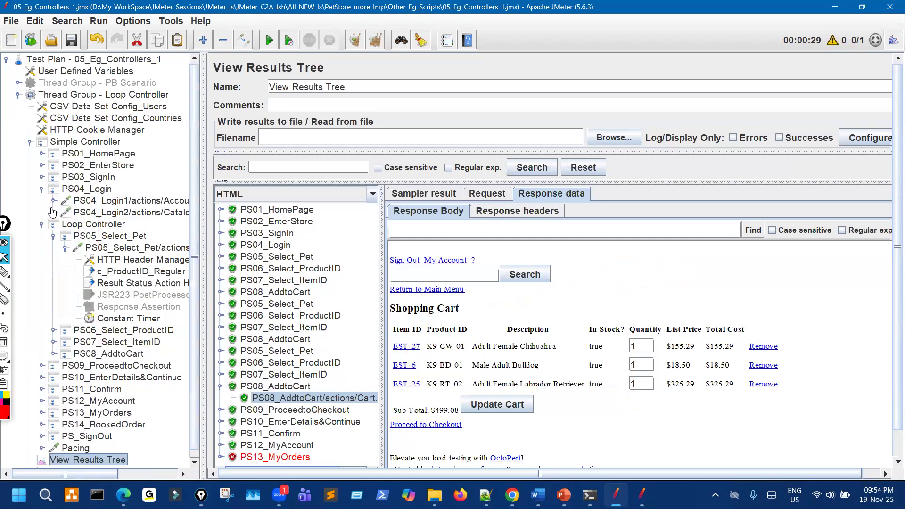
pyautogui.click(53, 212)
pyautogui.click(136, 238)
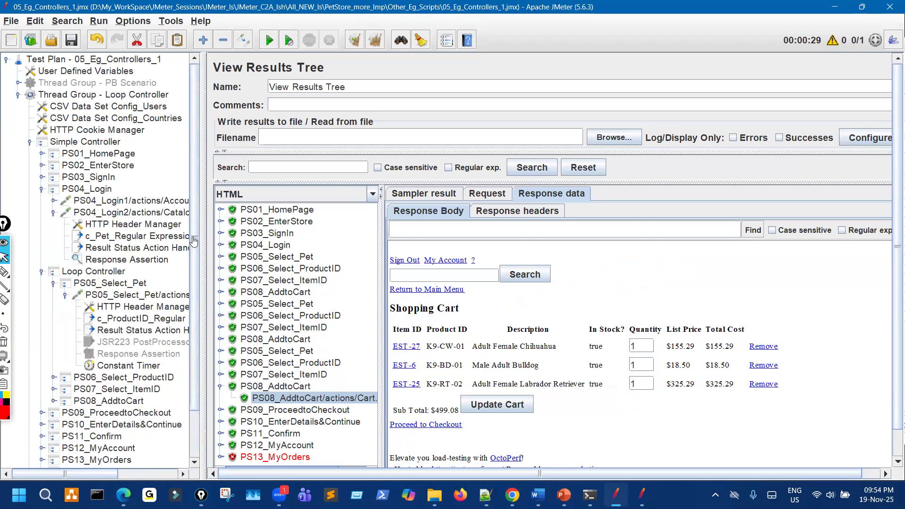
pyautogui.moveTo(523, 197); pyautogui.dragTo(485, 208)
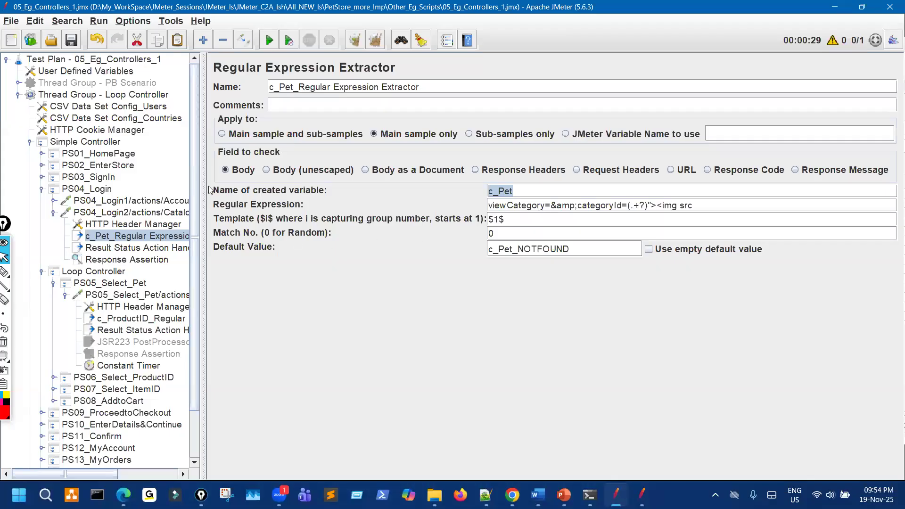
pyautogui.moveTo(318, 172); pyautogui.dragTo(317, 173)
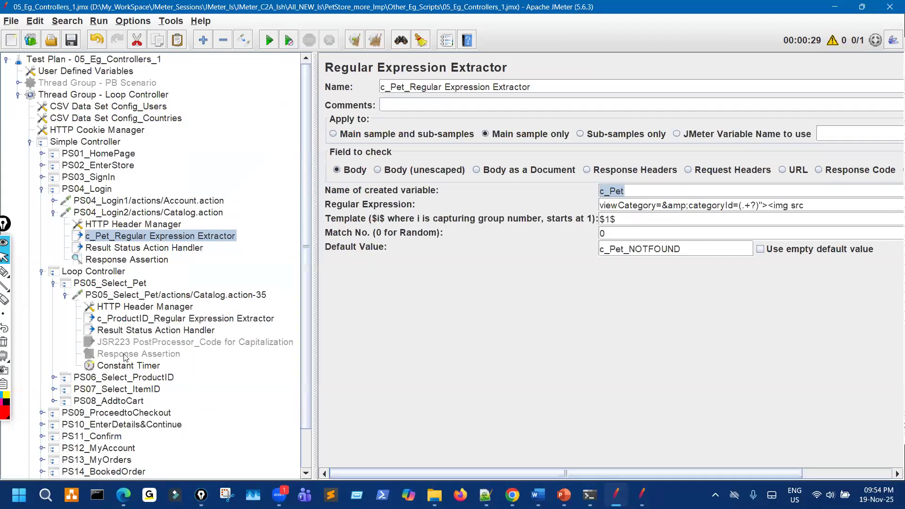
pyautogui.scroll(-1, 128, 353)
pyautogui.click(53, 355)
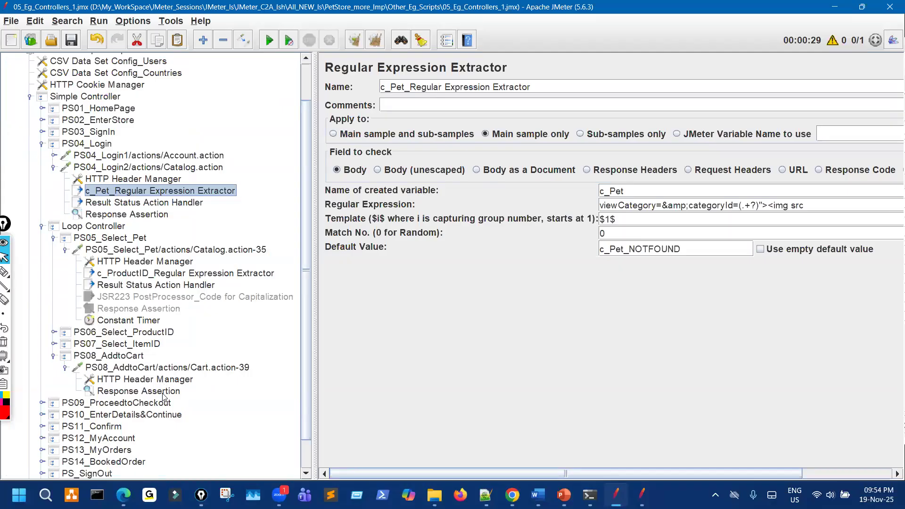
# Copy the c_Pet extractor and Result Status Action Handler into PS08_AddtoCart's Cart.action-39 request.
pyautogui.click(150, 204)
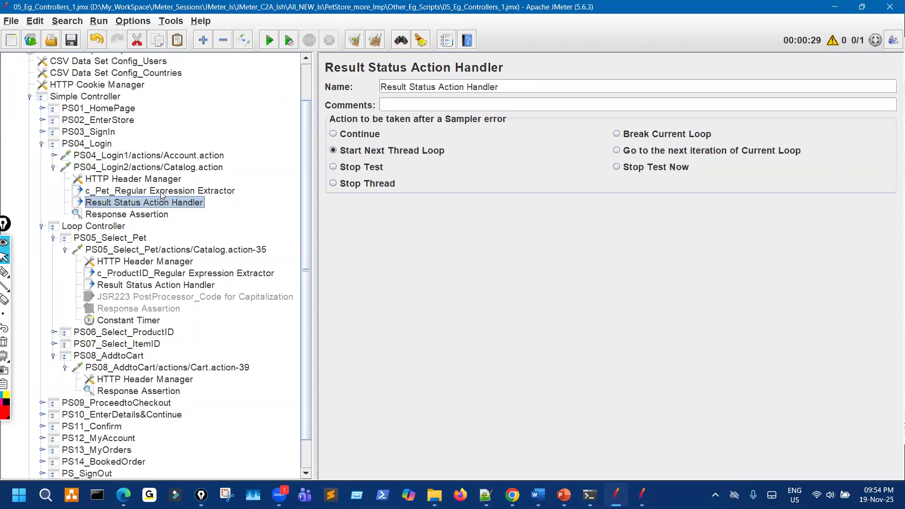
pyautogui.click(161, 192)
pyautogui.keyDown('ctrl'); pyautogui.click(162, 203); pyautogui.keyUp('ctrl')
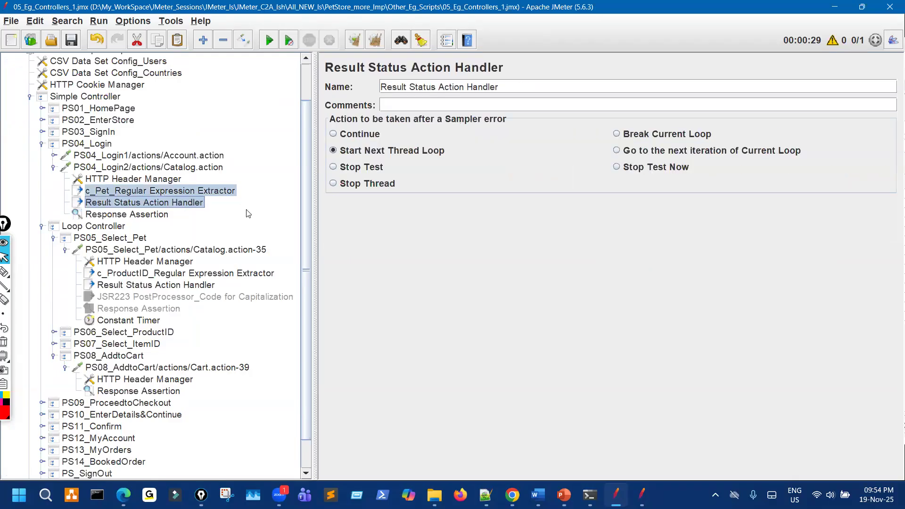
pyautogui.click(198, 369)
pyautogui.hotkey('ctrl', 'v')
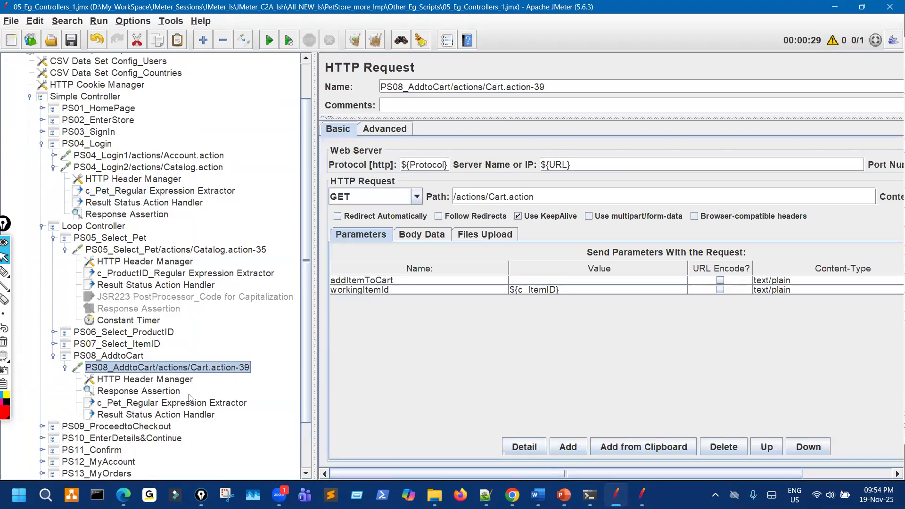
pyautogui.click(42, 143)
pyautogui.click(109, 463)
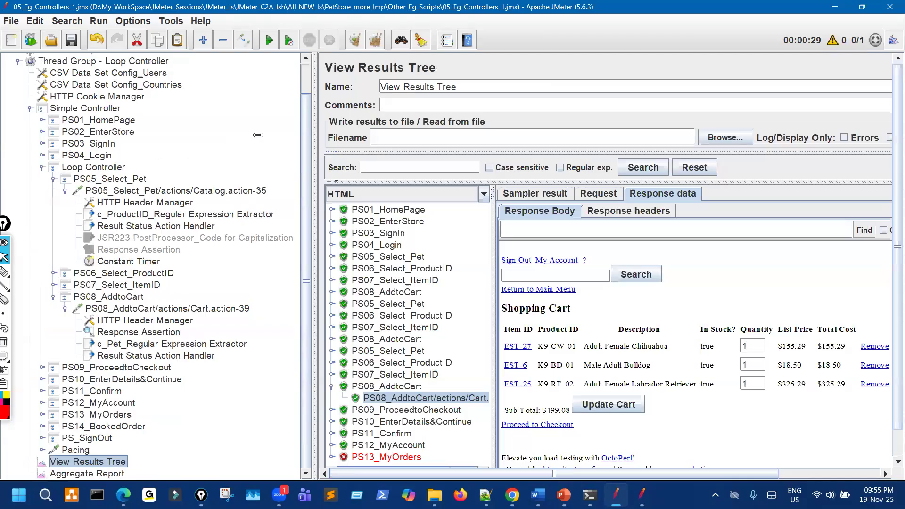
# Clear results, re-run and stop the test, then view the last PS08_AddtoCart cart.
pyautogui.moveTo(258, 135); pyautogui.dragTo(256, 134)
pyautogui.click(356, 42)
pyautogui.click(272, 44)
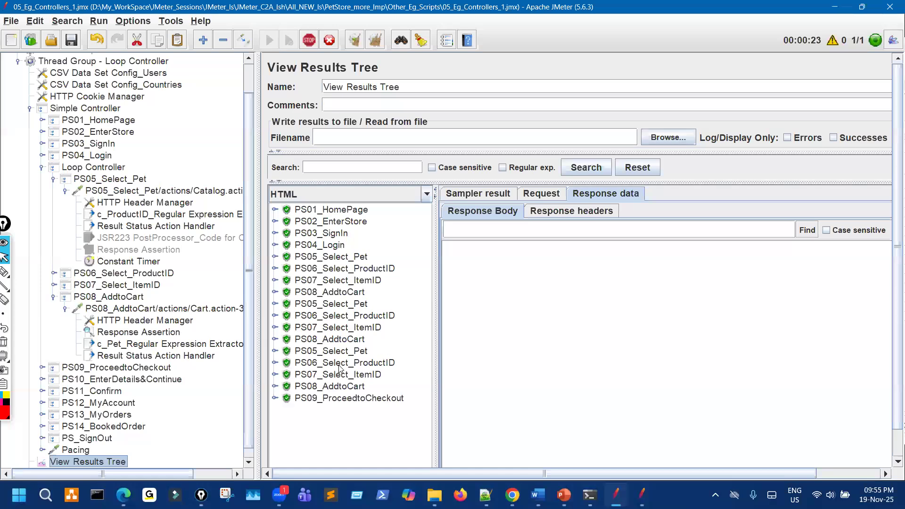
pyautogui.click(309, 40)
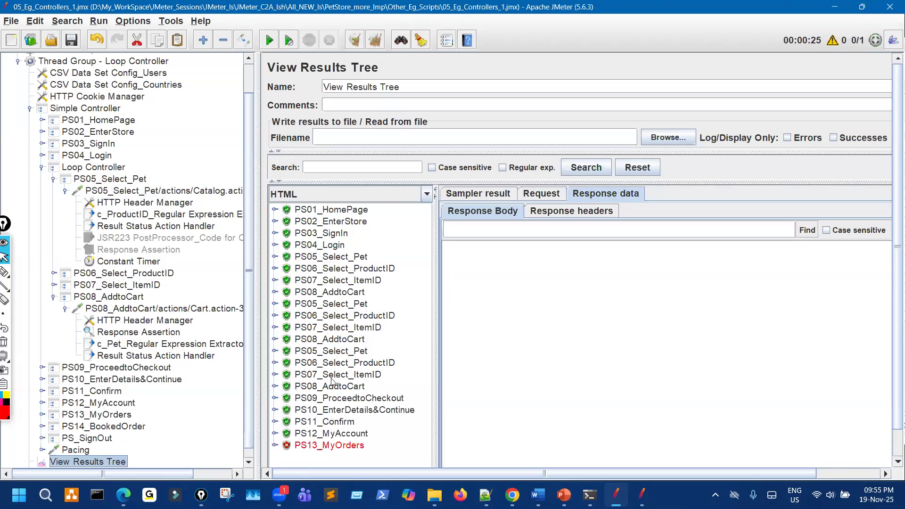
pyautogui.click(274, 386)
pyautogui.click(365, 399)
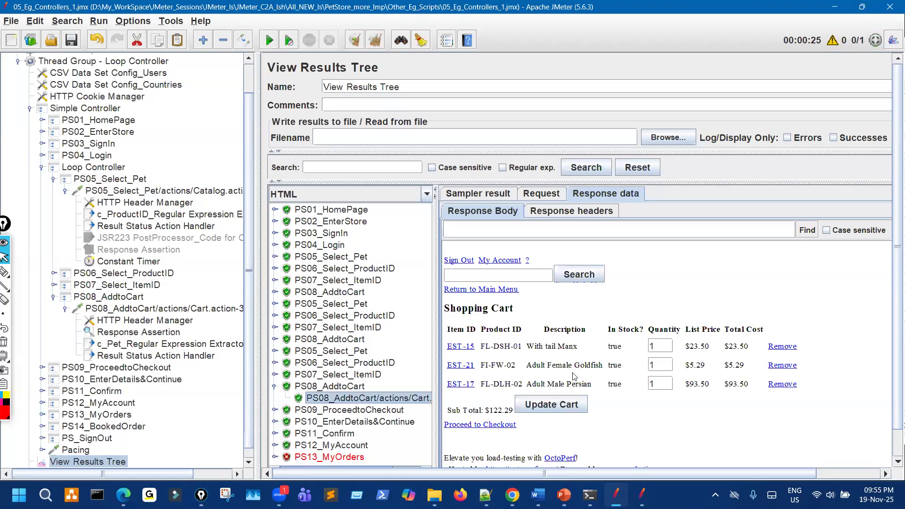
# Annotate the Goldfish, Manx and Persian cart entries and their product IDs, then clear.
pyautogui.click(4, 272)
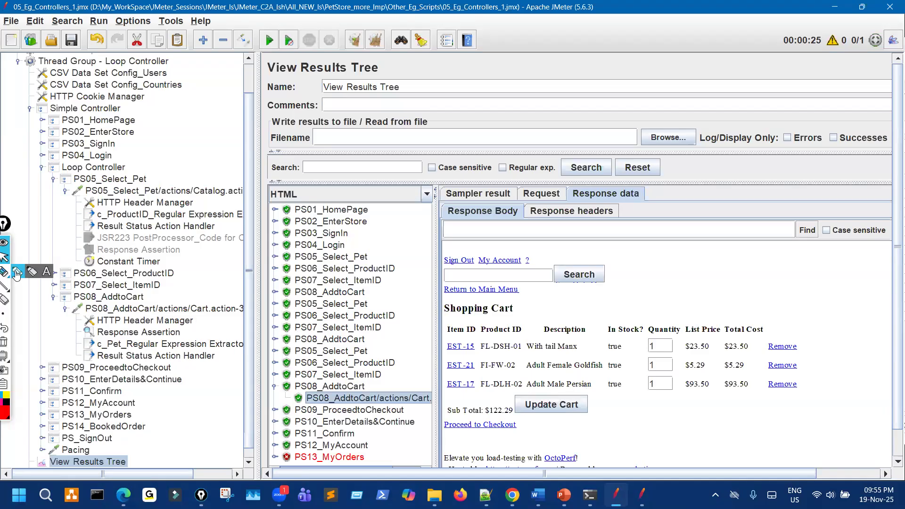
pyautogui.moveTo(587, 371)
pyautogui.mouseDown()
pyautogui.moveTo(578, 371)
pyautogui.moveTo(585, 361)
pyautogui.moveTo(644, 336)
pyautogui.moveTo(631, 370)
pyautogui.moveTo(644, 353)
pyautogui.moveTo(653, 364)
pyautogui.moveTo(678, 343)
pyautogui.mouseUp()
pyautogui.moveTo(546, 336); pyautogui.dragTo(604, 311)
pyautogui.moveTo(599, 308); pyautogui.dragTo(607, 300)
pyautogui.moveTo(570, 376)
pyautogui.mouseDown()
pyautogui.moveTo(573, 401)
pyautogui.moveTo(588, 383)
pyautogui.moveTo(576, 381)
pyautogui.moveTo(613, 424)
pyautogui.mouseUp()
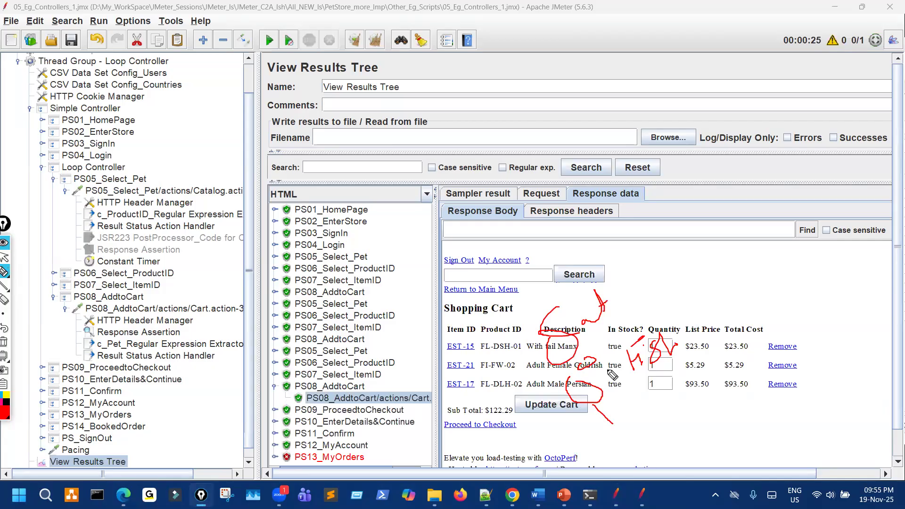
pyautogui.moveTo(500, 352); pyautogui.dragTo(518, 350)
pyautogui.moveTo(503, 389); pyautogui.dragTo(514, 388)
pyautogui.press('Escape')
pyautogui.hotkey('alt', 'Tab')
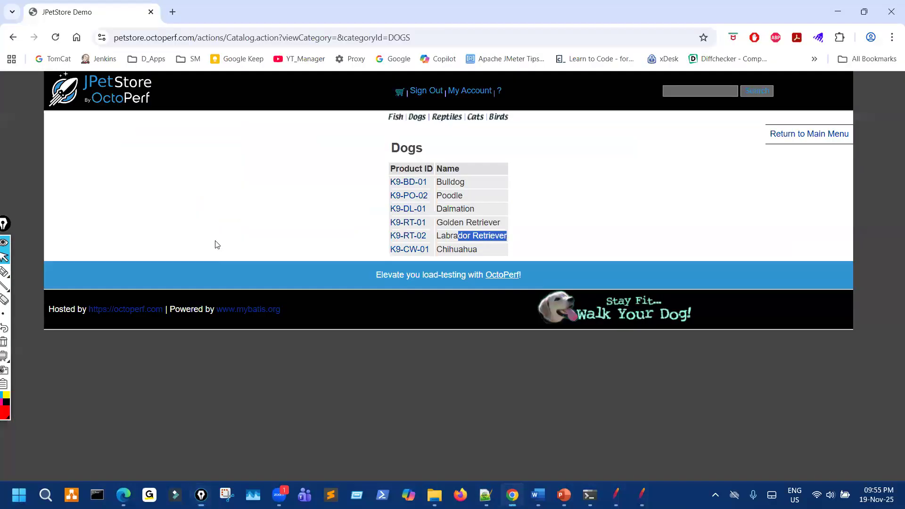
pyautogui.click(11, 39)
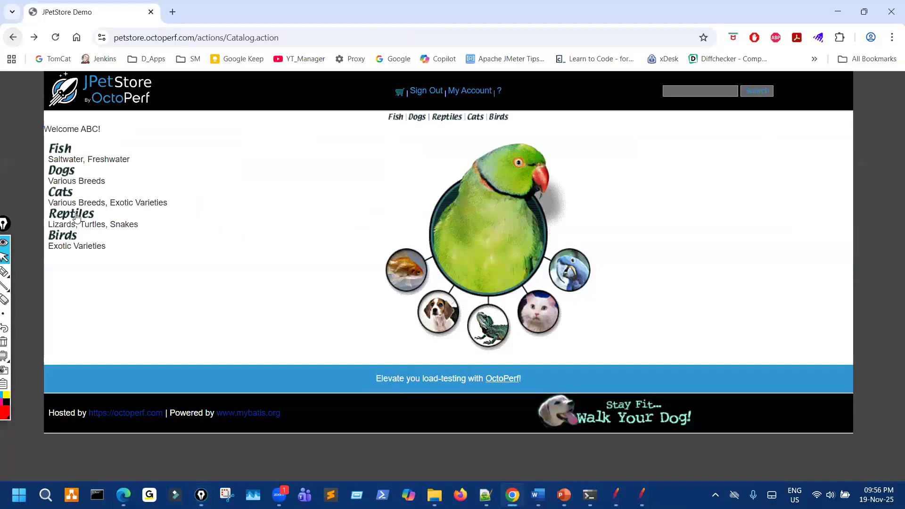
pyautogui.click(439, 327)
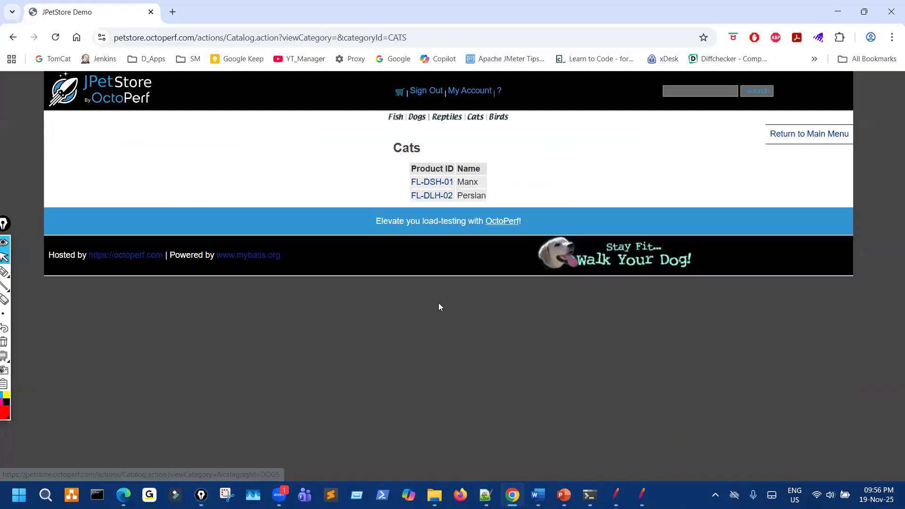
pyautogui.moveTo(479, 200); pyautogui.dragTo(507, 193)
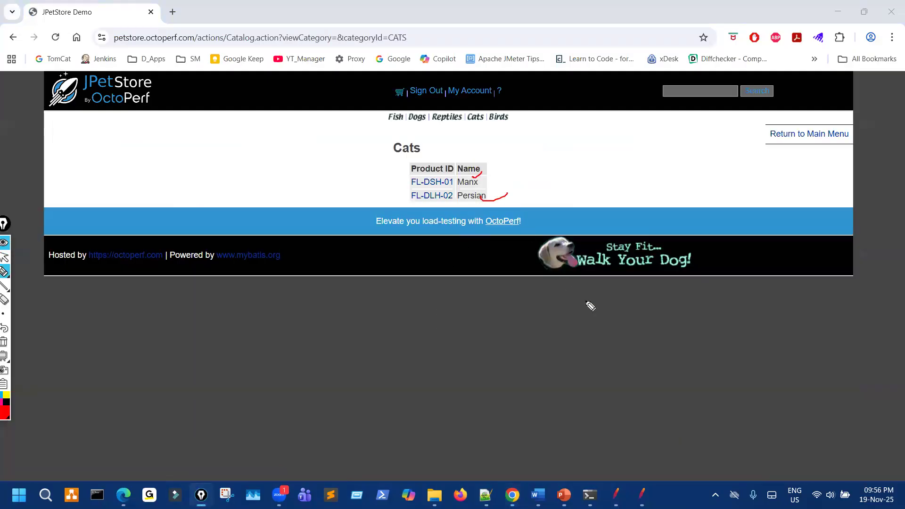
pyautogui.press('Escape')
pyautogui.click(615, 493)
pyautogui.hotkey('ctrl', 'shift', '3')
pyautogui.moveTo(568, 345)
pyautogui.mouseDown()
pyautogui.moveTo(597, 329)
pyautogui.moveTo(589, 369)
pyautogui.moveTo(599, 380)
pyautogui.moveTo(626, 368)
pyautogui.mouseUp()
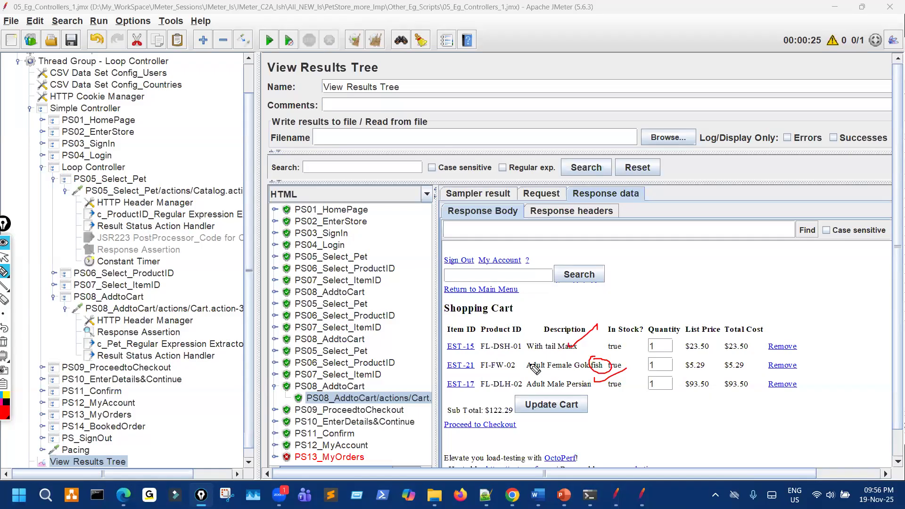
# Circle the response data area on screen, then clear the drawings.
pyautogui.moveTo(634, 216)
pyautogui.mouseDown()
pyautogui.moveTo(644, 234)
pyautogui.moveTo(648, 215)
pyautogui.moveTo(645, 233)
pyautogui.mouseUp()
pyautogui.moveTo(626, 188)
pyautogui.mouseDown()
pyautogui.moveTo(608, 238)
pyautogui.moveTo(662, 198)
pyautogui.mouseUp()
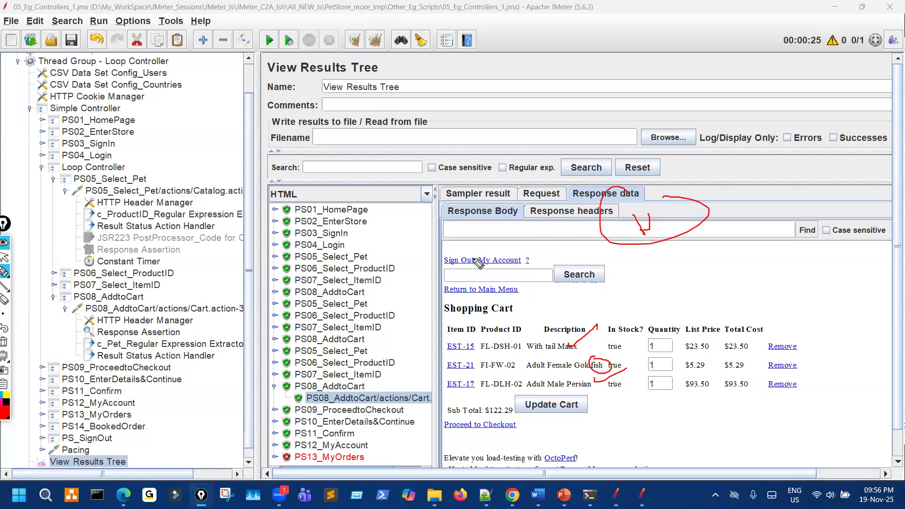
pyautogui.hotkey('ctrl', 'shift', '7')
pyautogui.hotkey('ctrl', 'shift', '2')
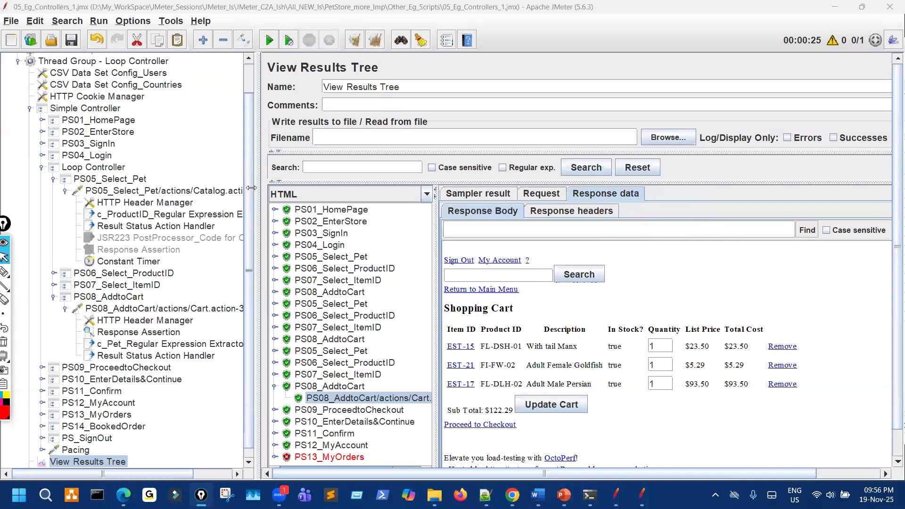
# View PS04_Login2's catalog response, then open the c_Pet extractor in the test plan.
pyautogui.moveTo(250, 187); pyautogui.dragTo(222, 187)
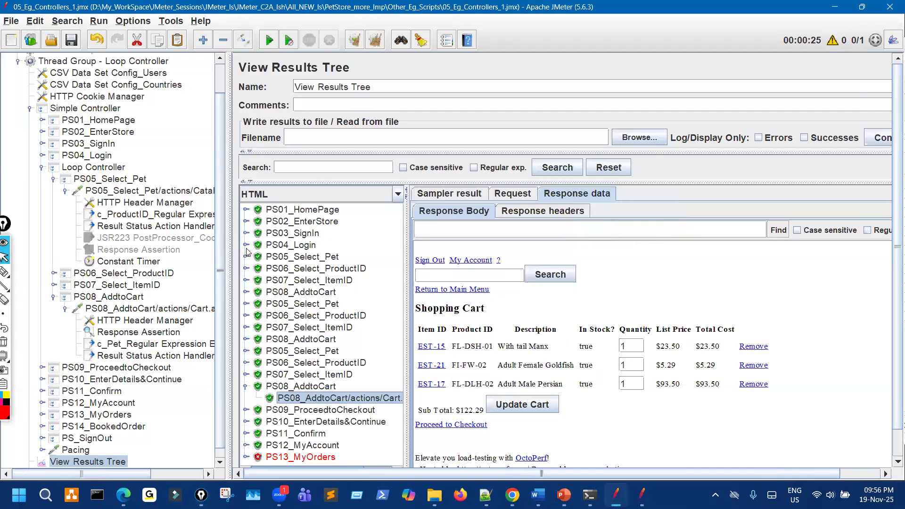
pyautogui.click(246, 247)
pyautogui.click(359, 269)
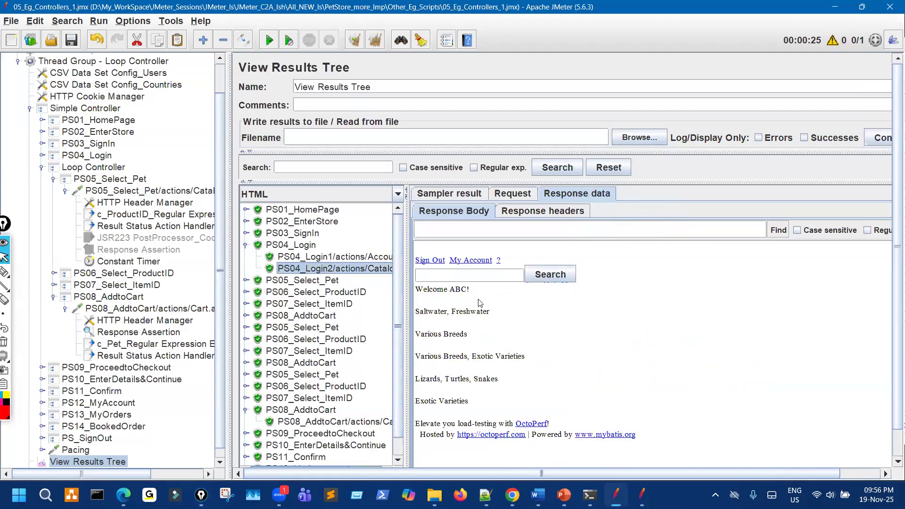
pyautogui.click(42, 155)
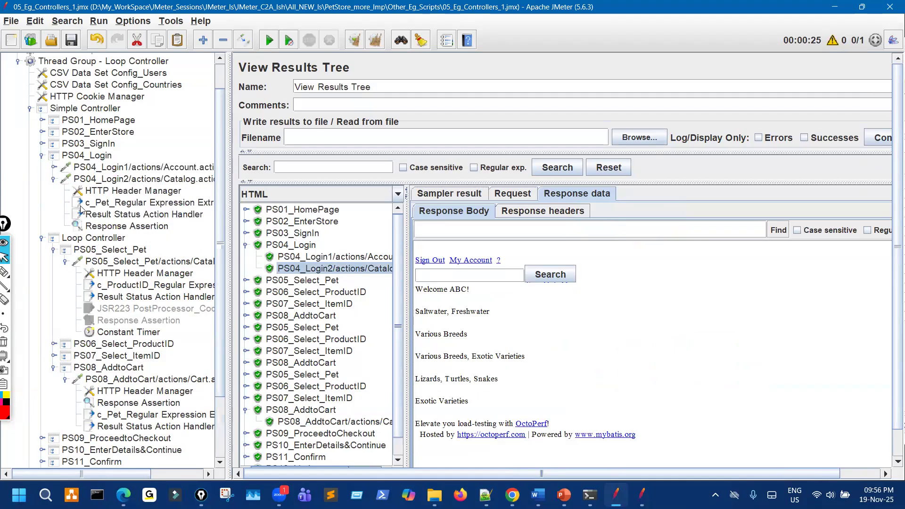
pyautogui.click(156, 203)
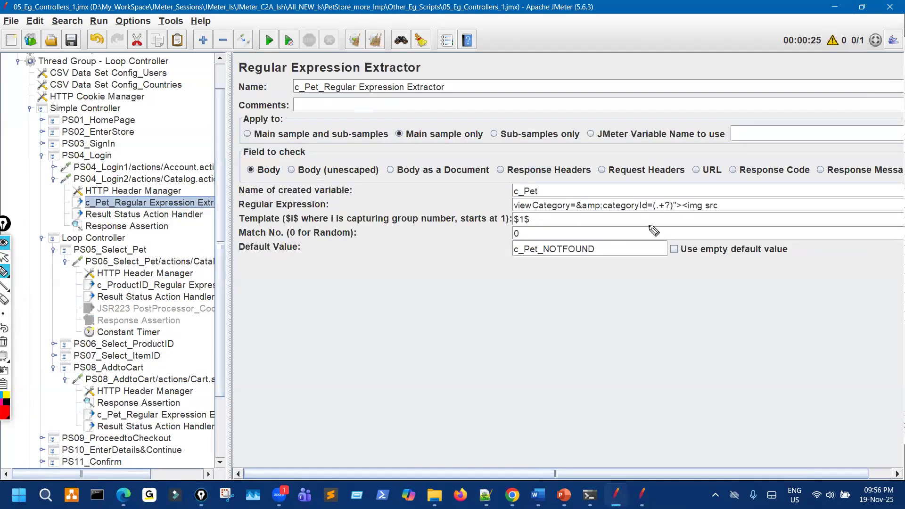
# Circle the (.+?) group and c_Pet name, then open PS05_Select_Pet with categoryId ${c_Pet}.
pyautogui.moveTo(658, 201); pyautogui.dragTo(675, 210)
pyautogui.moveTo(525, 179)
pyautogui.mouseDown()
pyautogui.moveTo(512, 200)
pyautogui.moveTo(542, 207)
pyautogui.moveTo(518, 180)
pyautogui.mouseUp()
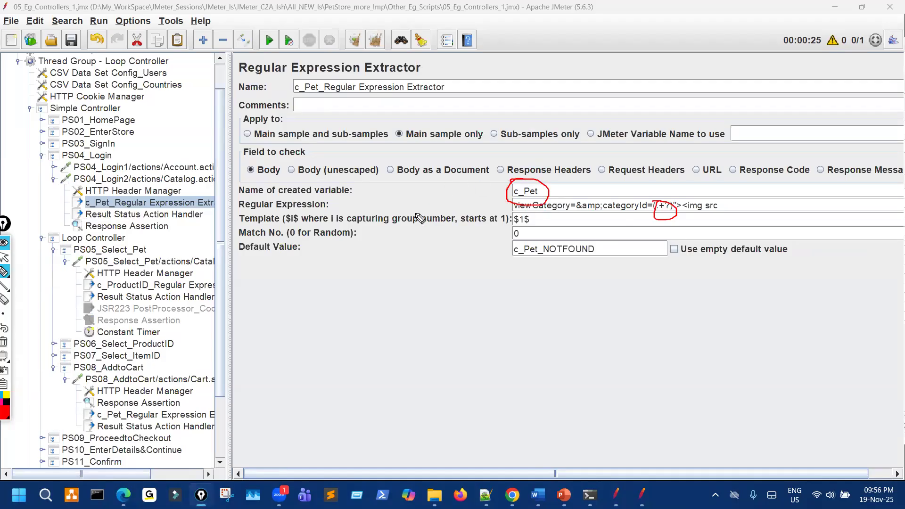
pyautogui.click(204, 261)
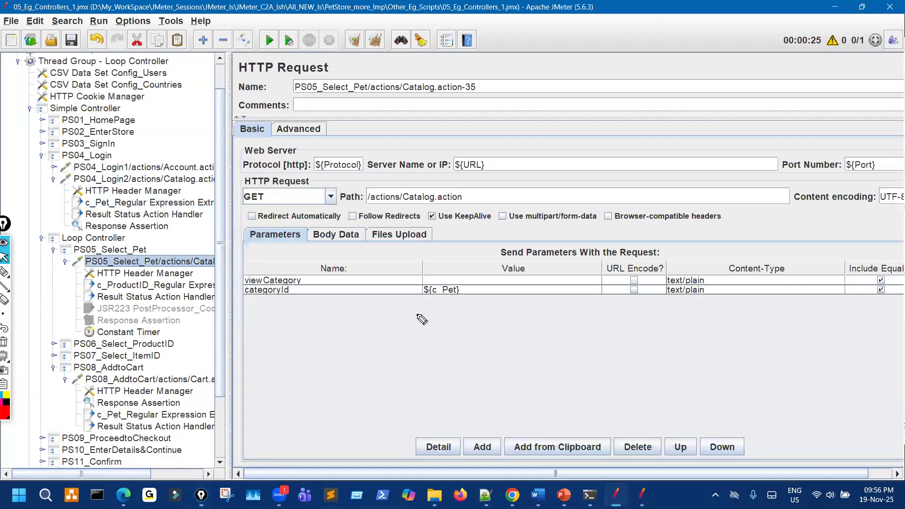
pyautogui.moveTo(440, 281)
pyautogui.mouseDown()
pyautogui.moveTo(409, 302)
pyautogui.moveTo(436, 275)
pyautogui.mouseUp()
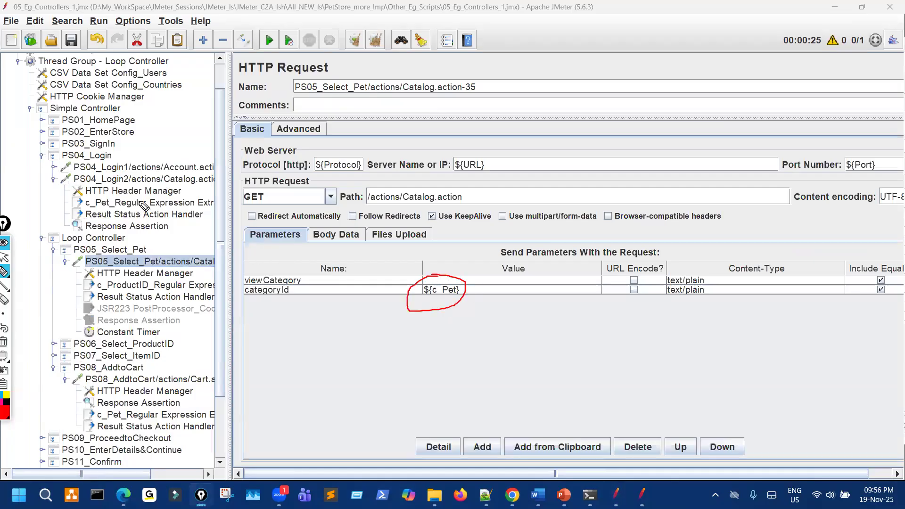
pyautogui.moveTo(142, 174); pyautogui.dragTo(141, 188)
pyautogui.moveTo(90, 217); pyautogui.dragTo(129, 206)
# Annotate the ${c_Pet} parameter, then collapse the PS05_Select_Pet and PS08_AddtoCart children.
pyautogui.moveTo(476, 241); pyautogui.dragTo(475, 267)
pyautogui.moveTo(511, 235)
pyautogui.mouseDown()
pyautogui.moveTo(511, 247)
pyautogui.moveTo(537, 230)
pyautogui.mouseUp()
pyautogui.moveTo(430, 297); pyautogui.dragTo(451, 300)
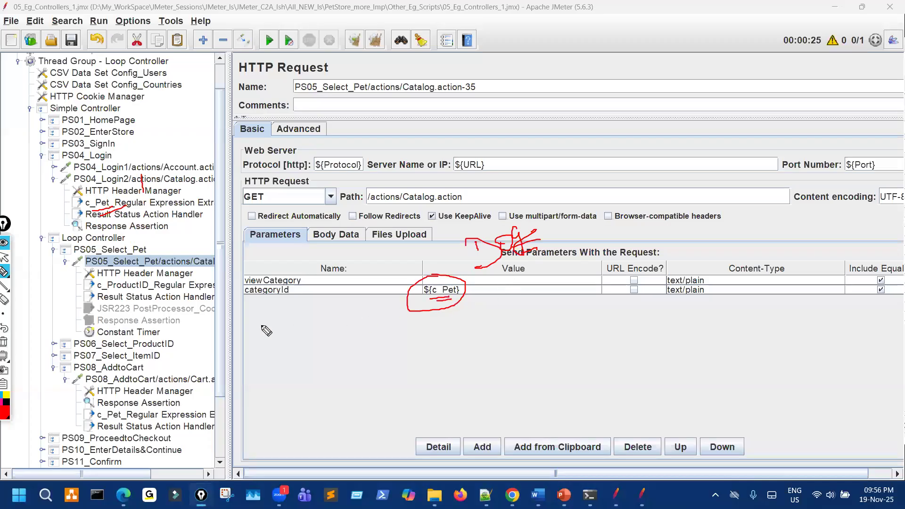
pyautogui.click(4, 258)
pyautogui.click(65, 262)
pyautogui.click(65, 308)
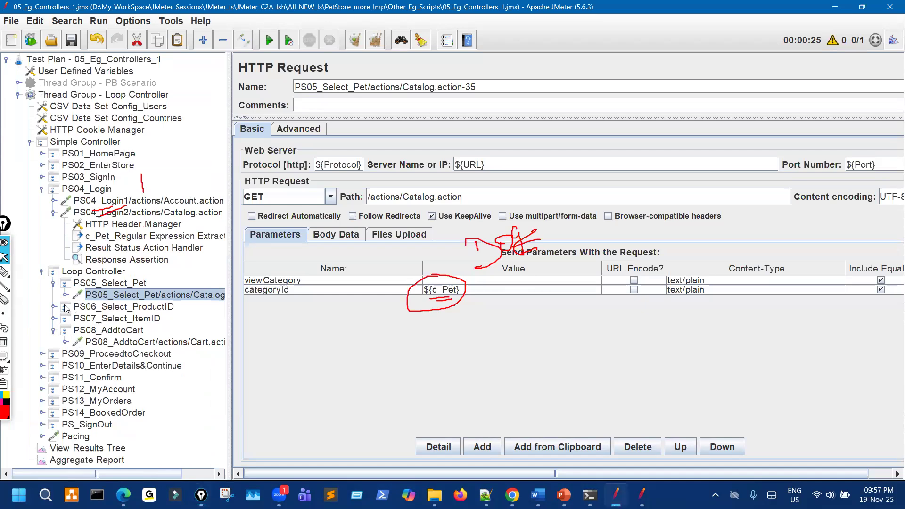
# Mark the login request's children, then open the PS05_Select_Pet HTTP request.
pyautogui.click(54, 283)
pyautogui.click(53, 318)
pyautogui.hotkey('ctrl', 'shift', '3')
pyautogui.moveTo(136, 228)
pyautogui.mouseDown()
pyautogui.moveTo(130, 266)
pyautogui.moveTo(137, 262)
pyautogui.mouseUp()
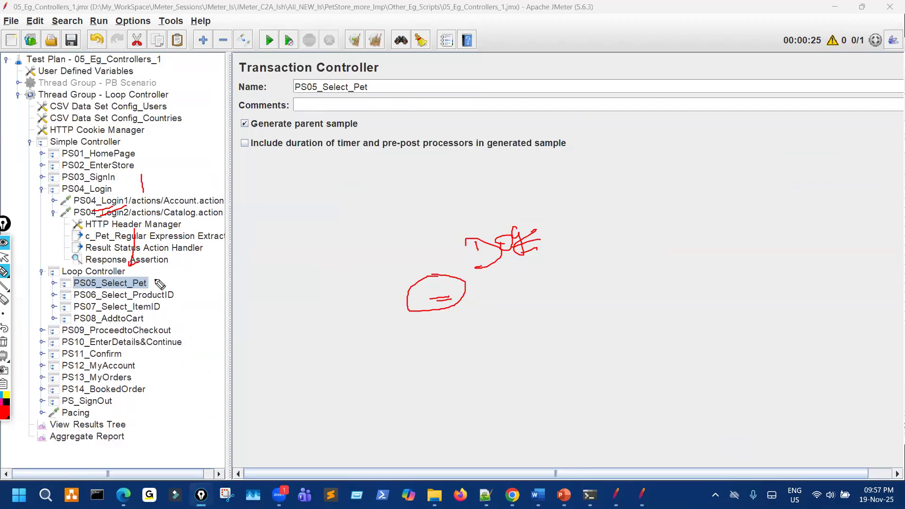
pyautogui.hotkey('ctrl', 'shift', '2')
pyautogui.click(55, 283)
pyautogui.click(153, 296)
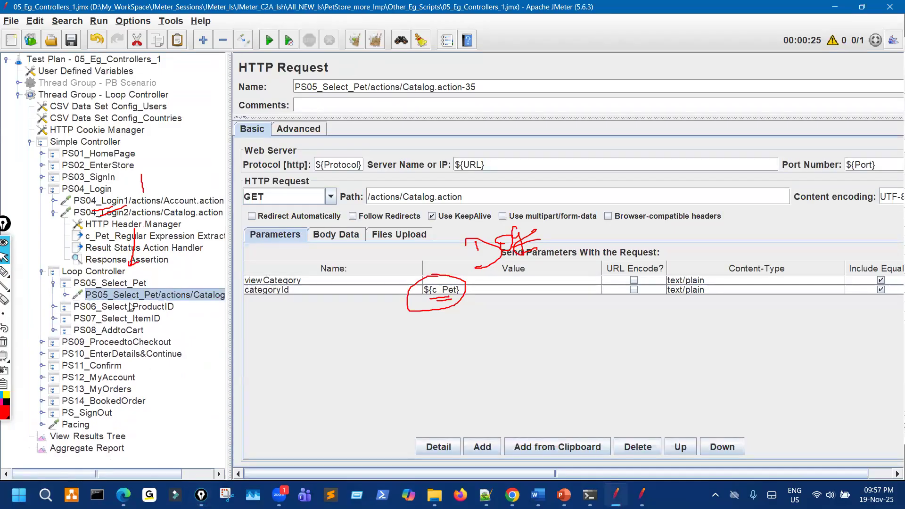
# Annotate the loop's PS05–PS08 requests and the ${c_Pet} categoryId value.
pyautogui.hotkey('ctrl', 'shift', '1')
pyautogui.moveTo(145, 283)
pyautogui.mouseDown()
pyautogui.moveTo(173, 279)
pyautogui.moveTo(189, 298)
pyautogui.moveTo(162, 331)
pyautogui.moveTo(245, 334)
pyautogui.moveTo(242, 342)
pyautogui.mouseUp()
pyautogui.moveTo(239, 384)
pyautogui.mouseDown()
pyautogui.moveTo(243, 371)
pyautogui.moveTo(248, 380)
pyautogui.moveTo(313, 374)
pyautogui.mouseUp()
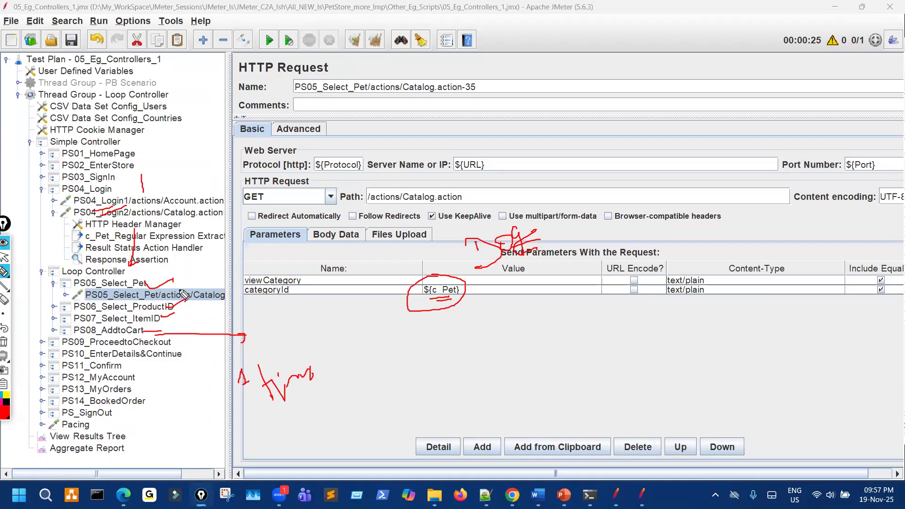
pyautogui.moveTo(478, 291); pyautogui.dragTo(500, 281)
pyautogui.moveTo(544, 220)
pyautogui.mouseDown()
pyautogui.moveTo(573, 204)
pyautogui.moveTo(565, 213)
pyautogui.mouseUp()
pyautogui.moveTo(171, 303)
pyautogui.mouseDown()
pyautogui.moveTo(178, 304)
pyautogui.moveTo(129, 335)
pyautogui.moveTo(138, 333)
pyautogui.moveTo(70, 358)
pyautogui.moveTo(42, 303)
pyautogui.moveTo(76, 278)
pyautogui.moveTo(101, 277)
pyautogui.mouseUp()
pyautogui.moveTo(46, 266); pyautogui.dragTo(61, 260)
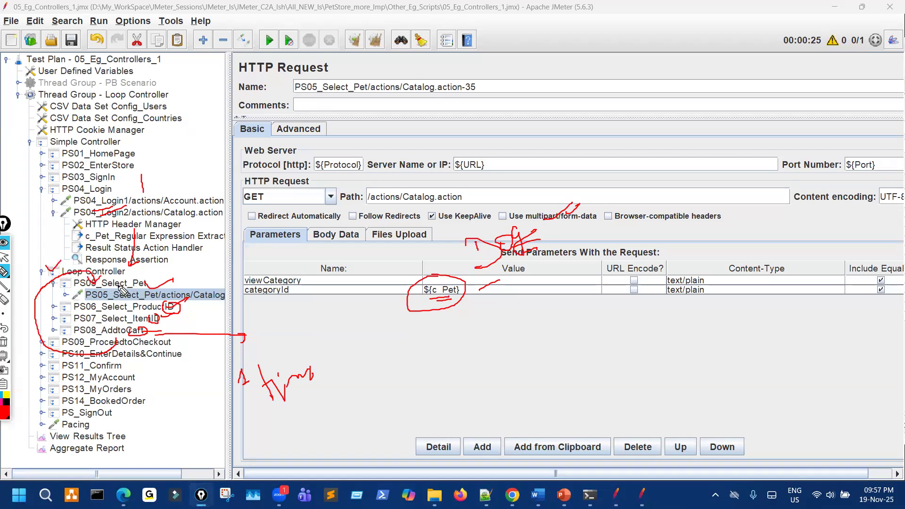
pyautogui.moveTo(383, 78); pyautogui.dragTo(386, 108)
pyautogui.moveTo(426, 325)
pyautogui.mouseDown()
pyautogui.moveTo(598, 322)
pyautogui.moveTo(603, 344)
pyautogui.mouseUp()
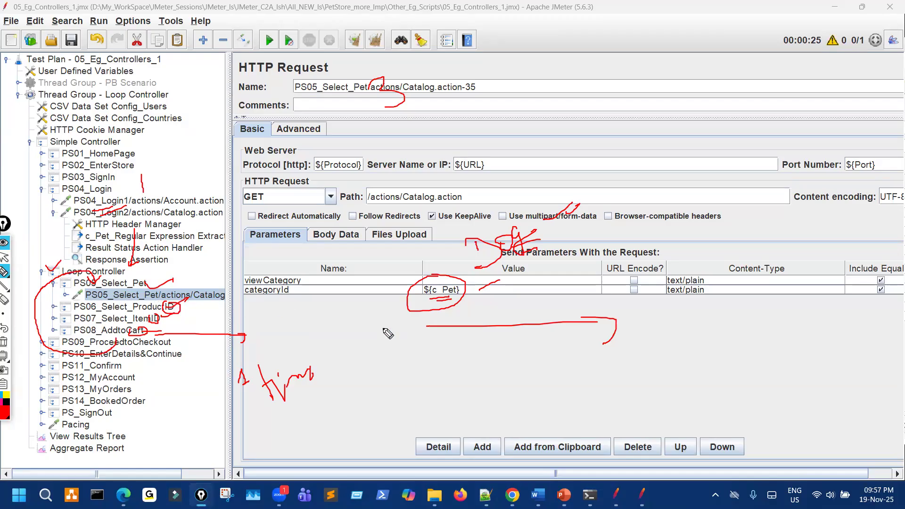
pyautogui.moveTo(441, 277)
pyautogui.mouseDown()
pyautogui.moveTo(410, 306)
pyautogui.moveTo(454, 268)
pyautogui.moveTo(484, 286)
pyautogui.moveTo(541, 275)
pyautogui.mouseUp()
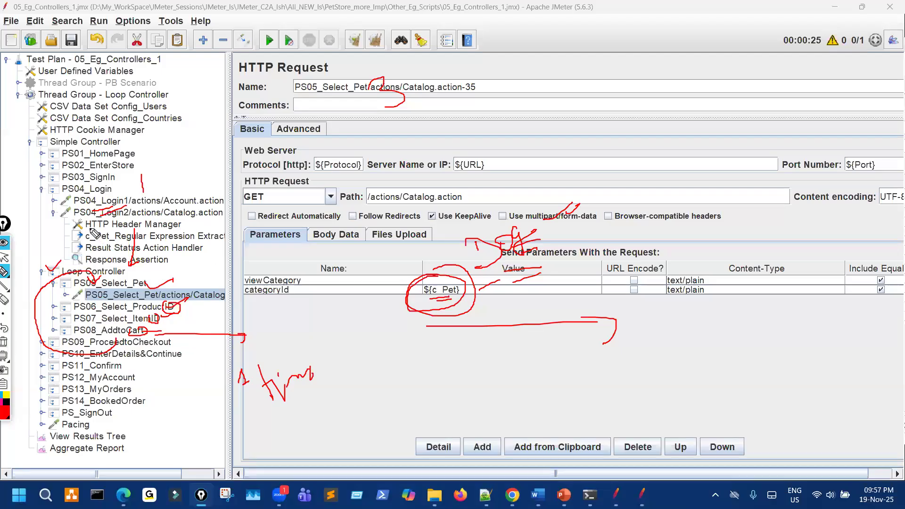
# Annotate the c_Pet extractor name, categoryId row and a '2 times' loop note, then clear.
pyautogui.moveTo(89, 234)
pyautogui.mouseDown()
pyautogui.moveTo(88, 249)
pyautogui.moveTo(100, 233)
pyautogui.mouseUp()
pyautogui.moveTo(95, 228)
pyautogui.mouseDown()
pyautogui.moveTo(74, 241)
pyautogui.moveTo(99, 229)
pyautogui.mouseUp()
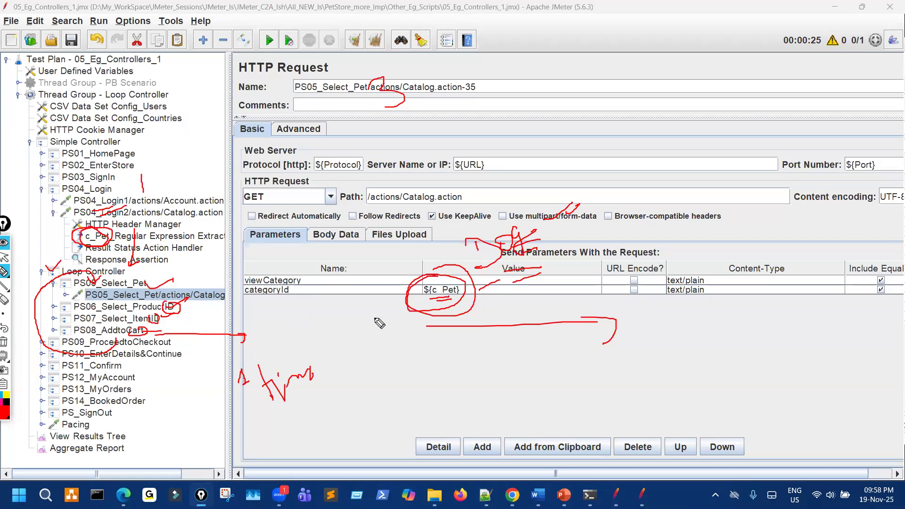
pyautogui.moveTo(418, 315); pyautogui.dragTo(441, 312)
pyautogui.moveTo(503, 298); pyautogui.dragTo(533, 296)
pyautogui.moveTo(173, 311); pyautogui.dragTo(195, 307)
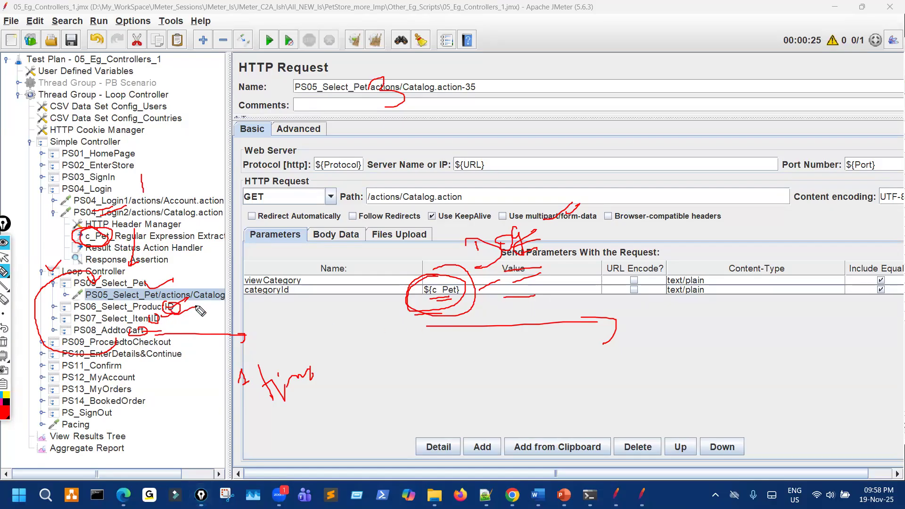
pyautogui.moveTo(152, 325); pyautogui.dragTo(195, 316)
pyautogui.moveTo(144, 335); pyautogui.dragTo(272, 337)
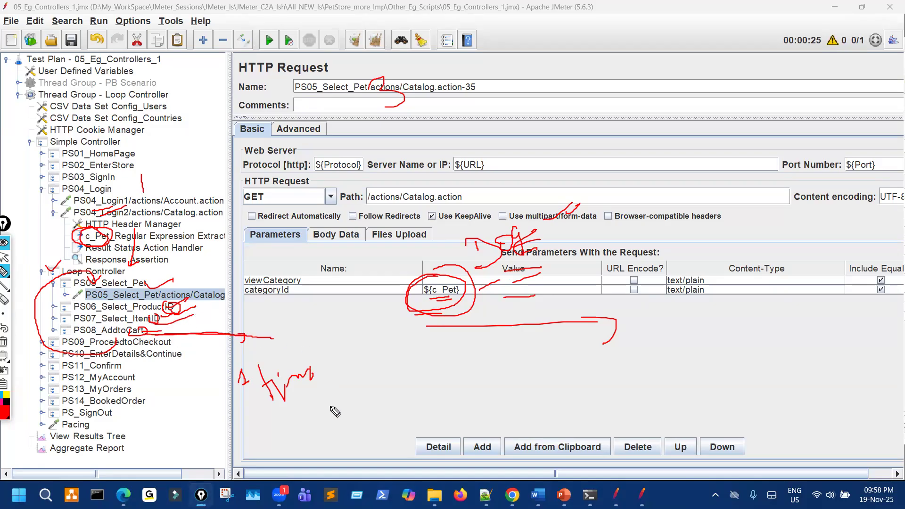
pyautogui.moveTo(308, 413)
pyautogui.mouseDown()
pyautogui.moveTo(309, 421)
pyautogui.moveTo(340, 414)
pyautogui.mouseUp()
pyautogui.moveTo(334, 406)
pyautogui.mouseDown()
pyautogui.moveTo(351, 408)
pyautogui.moveTo(377, 386)
pyautogui.mouseUp()
pyautogui.moveTo(432, 259); pyautogui.dragTo(454, 279)
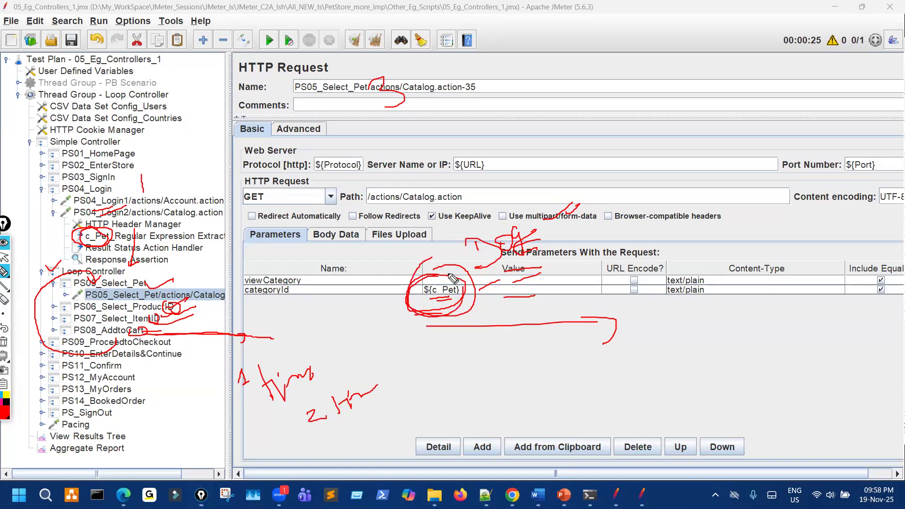
pyautogui.moveTo(97, 365)
pyautogui.mouseDown()
pyautogui.moveTo(20, 299)
pyautogui.moveTo(50, 260)
pyautogui.moveTo(76, 259)
pyautogui.mouseUp()
pyautogui.moveTo(145, 299); pyautogui.dragTo(291, 310)
pyautogui.moveTo(438, 312); pyautogui.dragTo(504, 301)
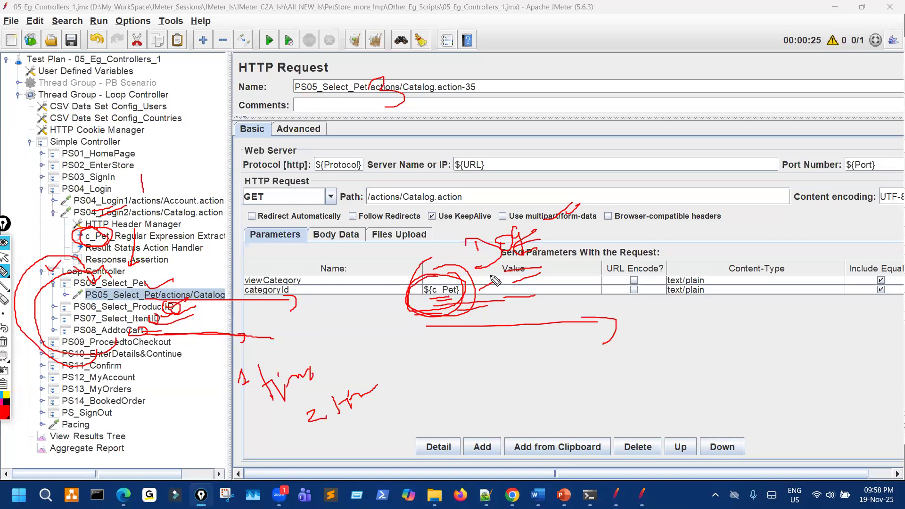
pyautogui.hotkey('ctrl', 'shift', '7')
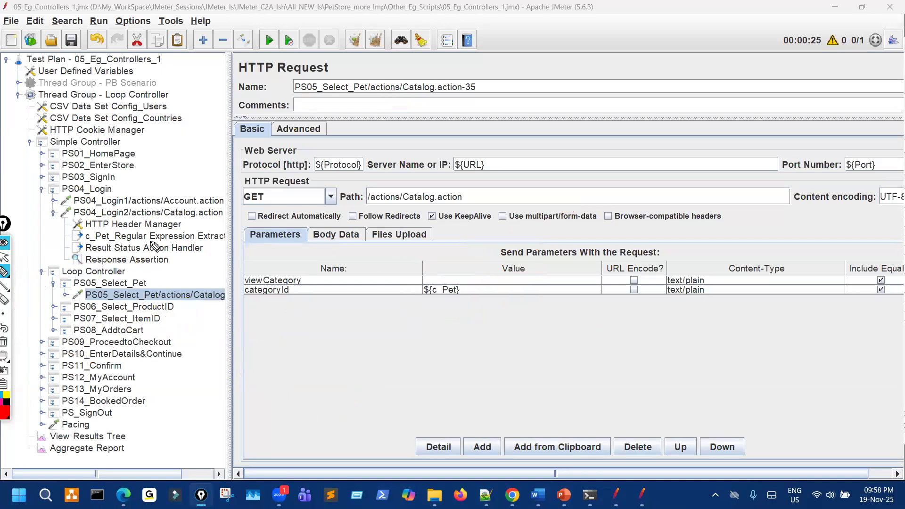
# Annotate c_Pet in the extractor, the PS06–PS08 requests, the ${c_Pet} categoryId value and the Path field.
pyautogui.moveTo(97, 226)
pyautogui.mouseDown()
pyautogui.moveTo(83, 238)
pyautogui.moveTo(94, 237)
pyautogui.mouseUp()
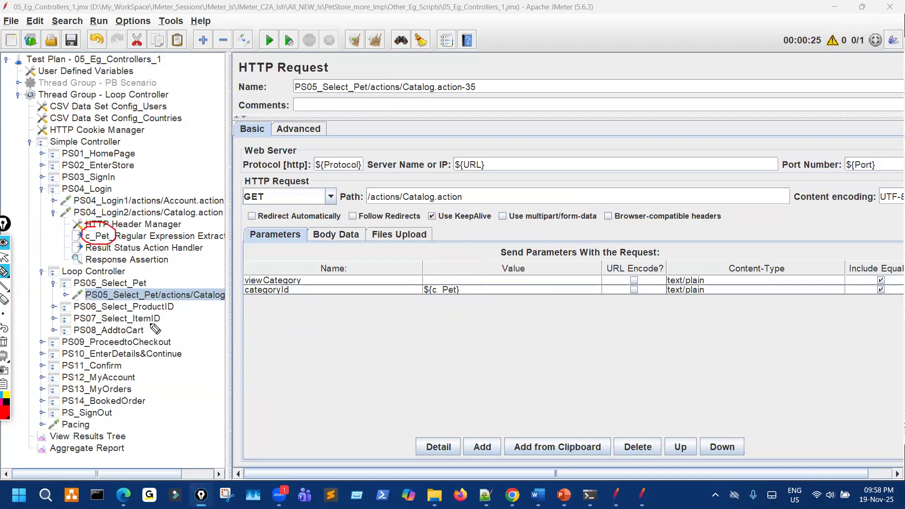
pyautogui.moveTo(142, 296)
pyautogui.mouseDown()
pyautogui.moveTo(102, 340)
pyautogui.moveTo(102, 304)
pyautogui.mouseUp()
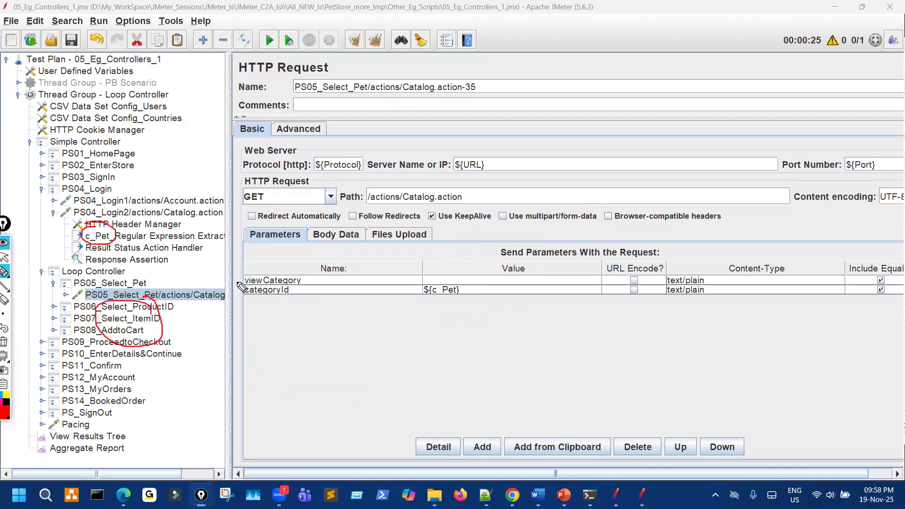
pyautogui.moveTo(448, 274)
pyautogui.mouseDown()
pyautogui.moveTo(415, 297)
pyautogui.moveTo(464, 276)
pyautogui.moveTo(429, 272)
pyautogui.mouseUp()
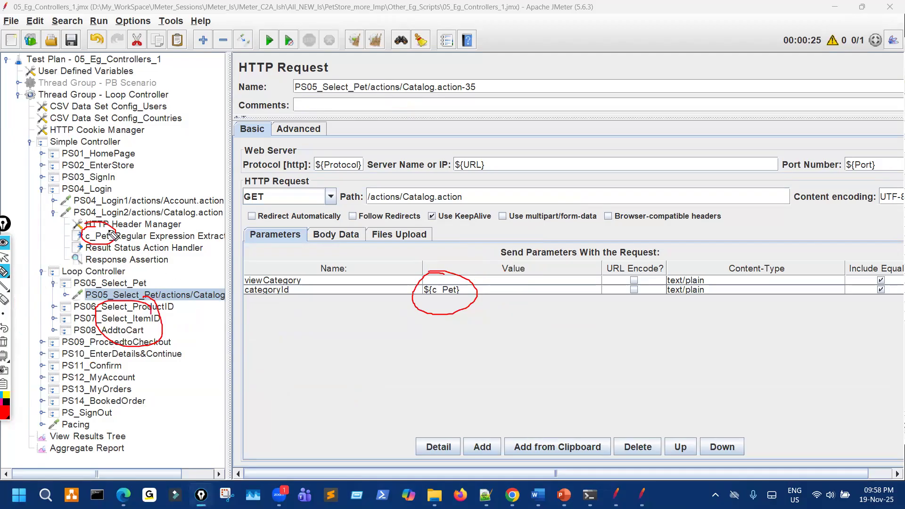
pyautogui.moveTo(111, 241)
pyautogui.mouseDown()
pyautogui.moveTo(203, 258)
pyautogui.moveTo(433, 258)
pyautogui.mouseUp()
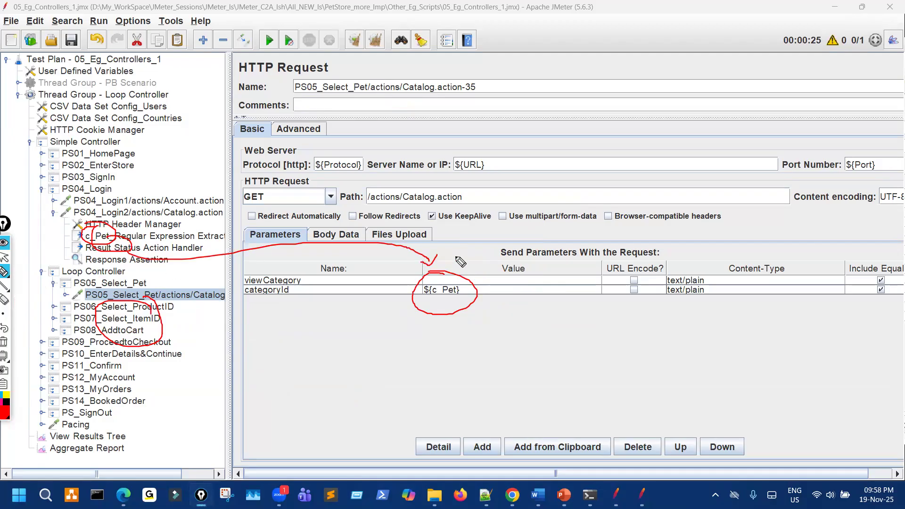
pyautogui.moveTo(634, 198)
pyautogui.mouseDown()
pyautogui.moveTo(655, 180)
pyautogui.moveTo(649, 225)
pyautogui.moveTo(664, 213)
pyautogui.mouseUp()
pyautogui.moveTo(659, 191); pyautogui.dragTo(694, 206)
pyautogui.moveTo(692, 183); pyautogui.dragTo(716, 197)
pyautogui.moveTo(728, 266)
pyautogui.mouseDown()
pyautogui.moveTo(714, 289)
pyautogui.moveTo(743, 277)
pyautogui.moveTo(739, 298)
pyautogui.mouseUp()
pyautogui.moveTo(714, 251); pyautogui.dragTo(742, 278)
pyautogui.moveTo(669, 385); pyautogui.dragTo(700, 397)
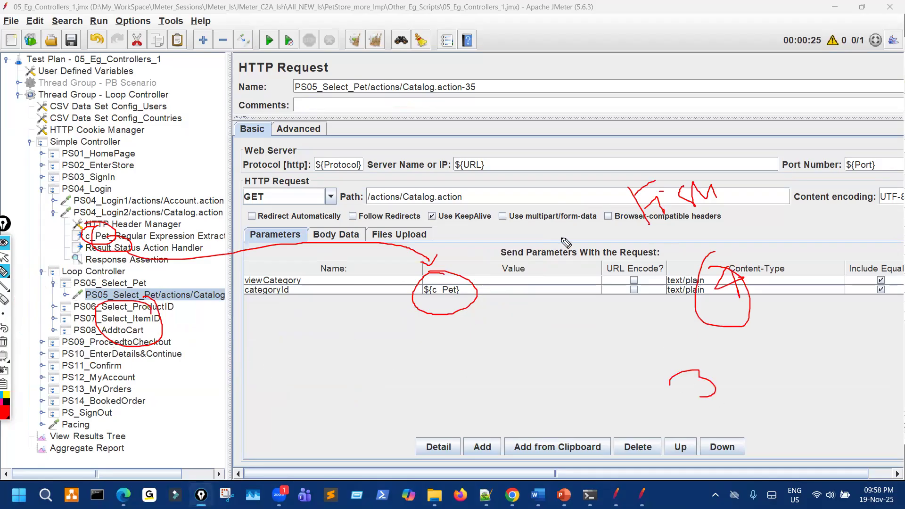
pyautogui.moveTo(630, 165); pyautogui.dragTo(701, 162)
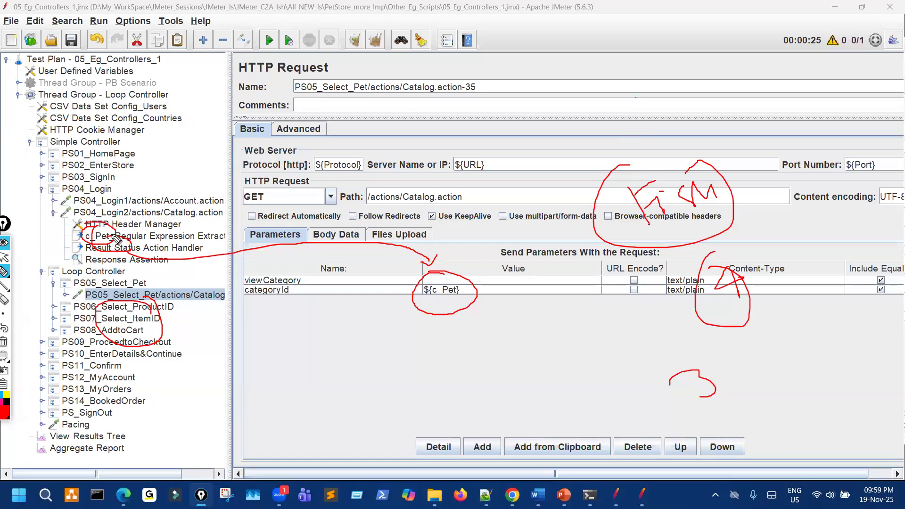
# Link c_Pet to ${c_Pet}, loop the PS05–PS08 requests, then clear the annotations.
pyautogui.moveTo(102, 231)
pyautogui.mouseDown()
pyautogui.moveTo(130, 232)
pyautogui.moveTo(113, 226)
pyautogui.mouseUp()
pyautogui.moveTo(116, 306)
pyautogui.mouseDown()
pyautogui.moveTo(123, 347)
pyautogui.moveTo(115, 357)
pyautogui.mouseUp()
pyautogui.moveTo(438, 276)
pyautogui.mouseDown()
pyautogui.moveTo(449, 315)
pyautogui.moveTo(442, 277)
pyautogui.mouseUp()
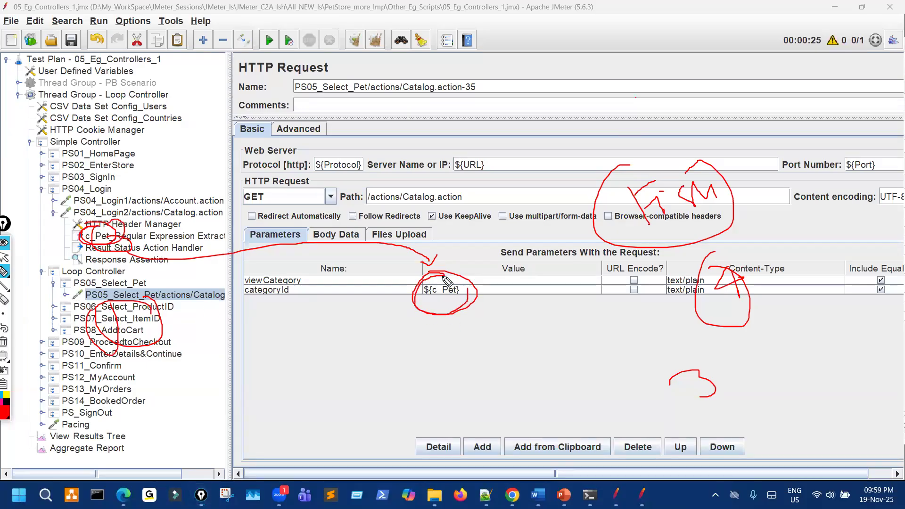
pyautogui.moveTo(160, 262); pyautogui.dragTo(417, 279)
pyautogui.moveTo(141, 333)
pyautogui.mouseDown()
pyautogui.moveTo(80, 292)
pyautogui.moveTo(118, 283)
pyautogui.moveTo(108, 351)
pyautogui.moveTo(158, 348)
pyautogui.moveTo(160, 276)
pyautogui.mouseUp()
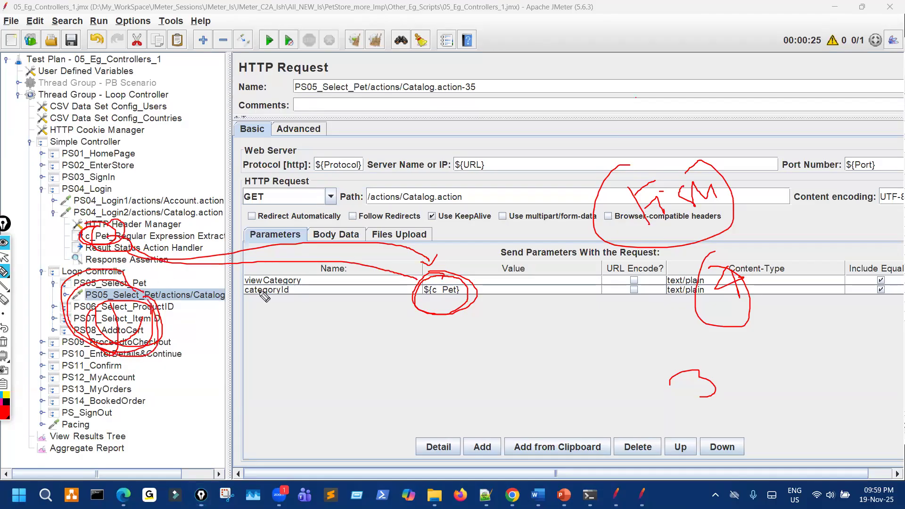
pyautogui.moveTo(442, 277)
pyautogui.mouseDown()
pyautogui.moveTo(456, 291)
pyautogui.moveTo(442, 279)
pyautogui.mouseUp()
pyautogui.moveTo(116, 240)
pyautogui.mouseDown()
pyautogui.moveTo(113, 251)
pyautogui.moveTo(130, 260)
pyautogui.moveTo(381, 233)
pyautogui.moveTo(462, 286)
pyautogui.mouseUp()
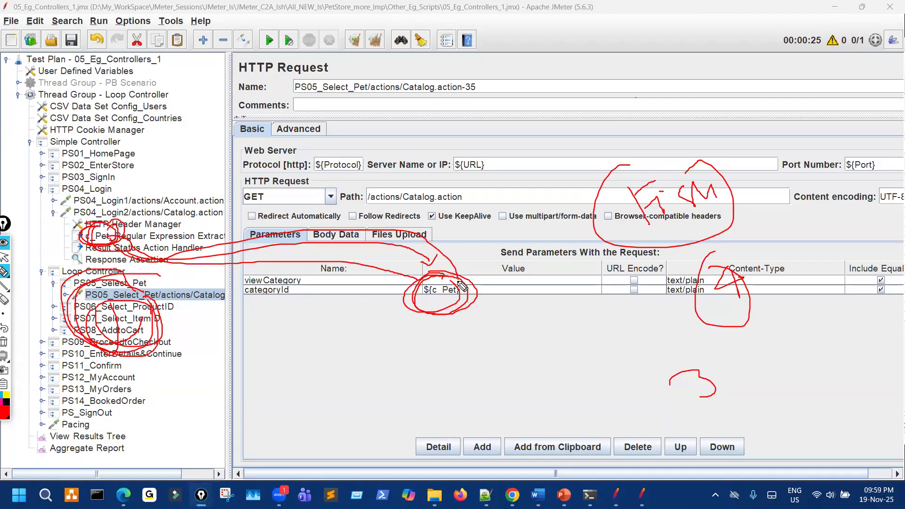
pyautogui.moveTo(456, 281)
pyautogui.mouseDown()
pyautogui.moveTo(427, 316)
pyautogui.moveTo(446, 281)
pyautogui.mouseUp()
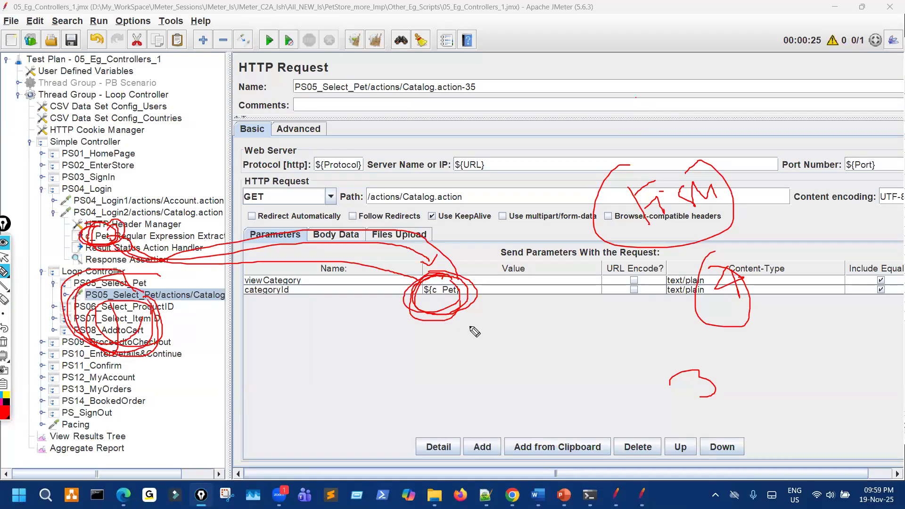
pyautogui.press('Escape')
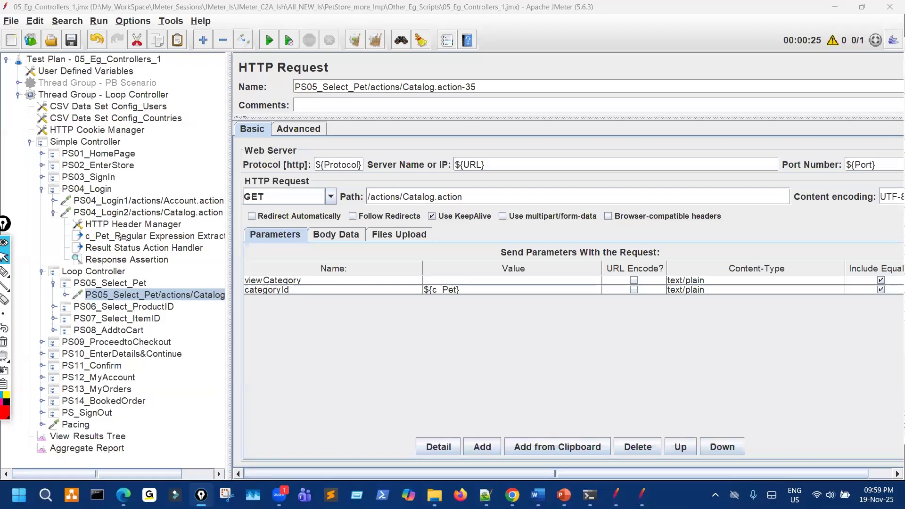
# Review the c_Pet extractor, the Result Status Action Handler and PS08_AddtoCart's Cart request.
pyautogui.click(121, 236)
pyautogui.doubleClick(543, 190)
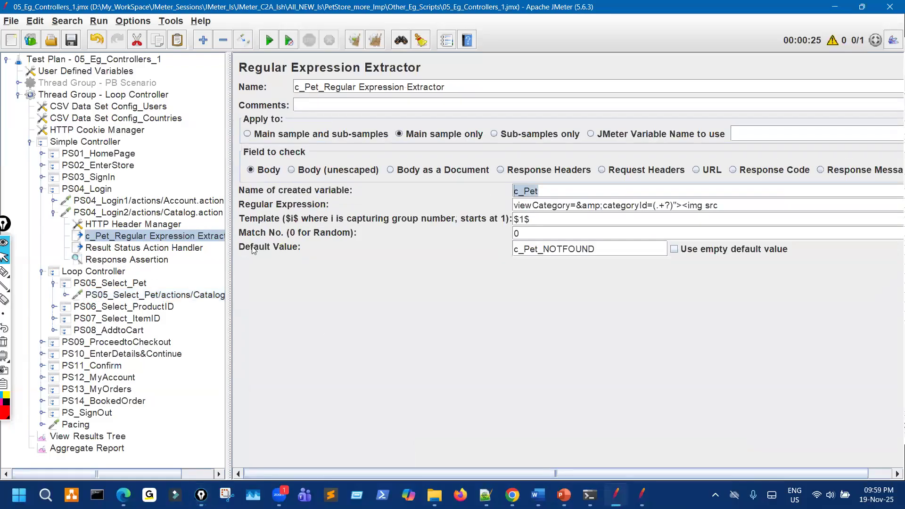
pyautogui.click(151, 249)
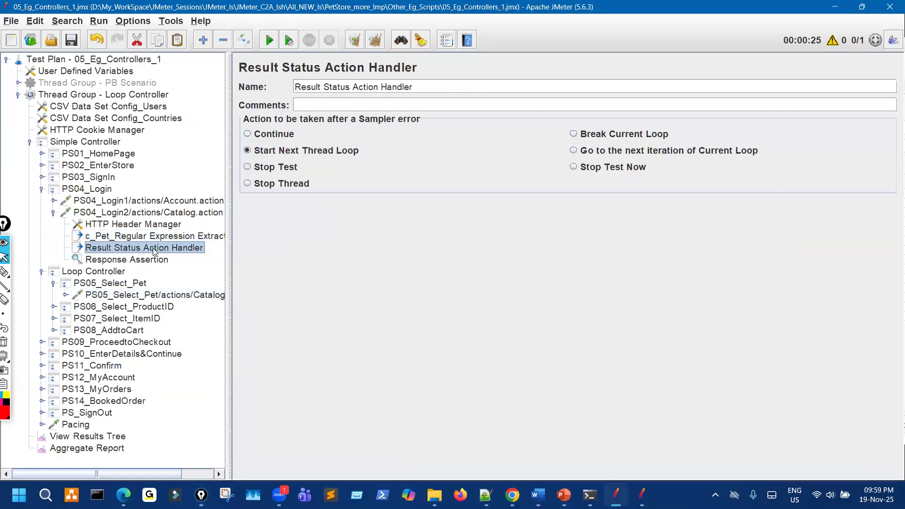
pyautogui.click(55, 331)
pyautogui.click(66, 342)
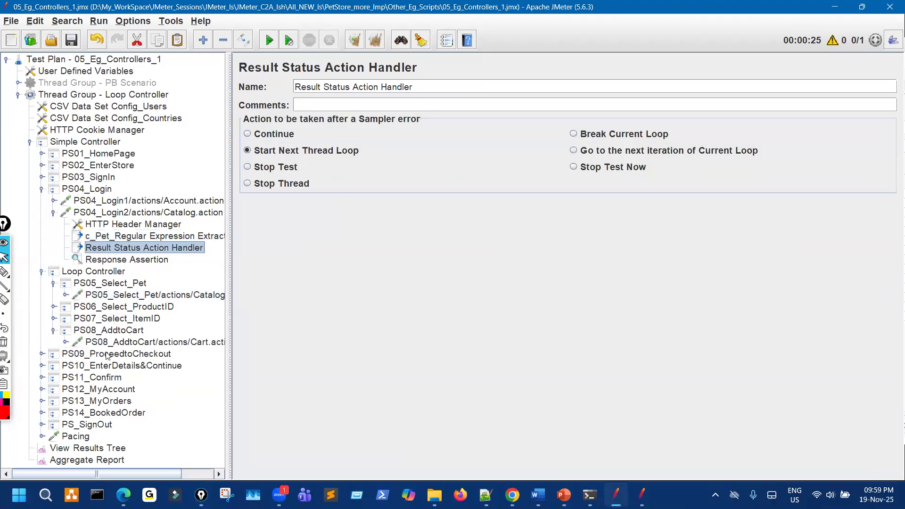
pyautogui.click(157, 344)
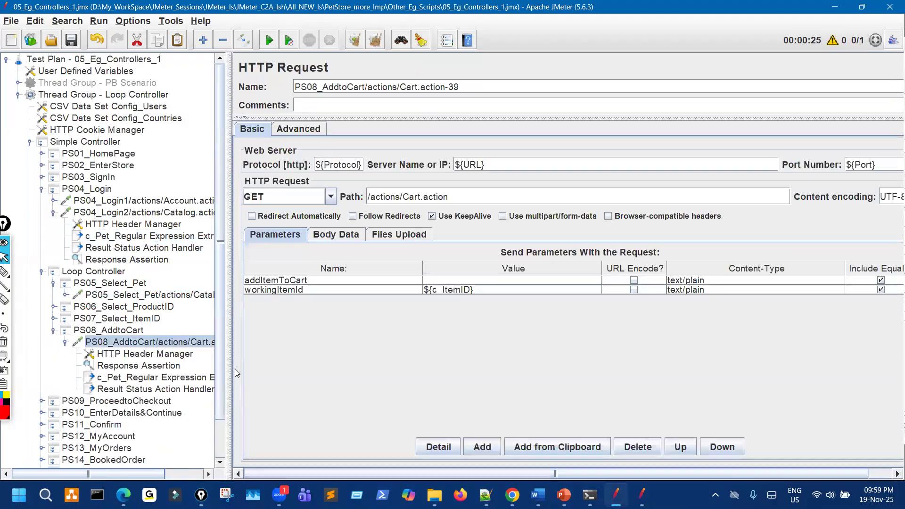
pyautogui.moveTo(117, 379)
pyautogui.mouseDown()
pyautogui.moveTo(99, 381)
pyautogui.moveTo(141, 392)
pyautogui.moveTo(119, 373)
pyautogui.moveTo(127, 406)
pyautogui.moveTo(121, 376)
pyautogui.mouseUp()
pyautogui.rightClick(127, 402)
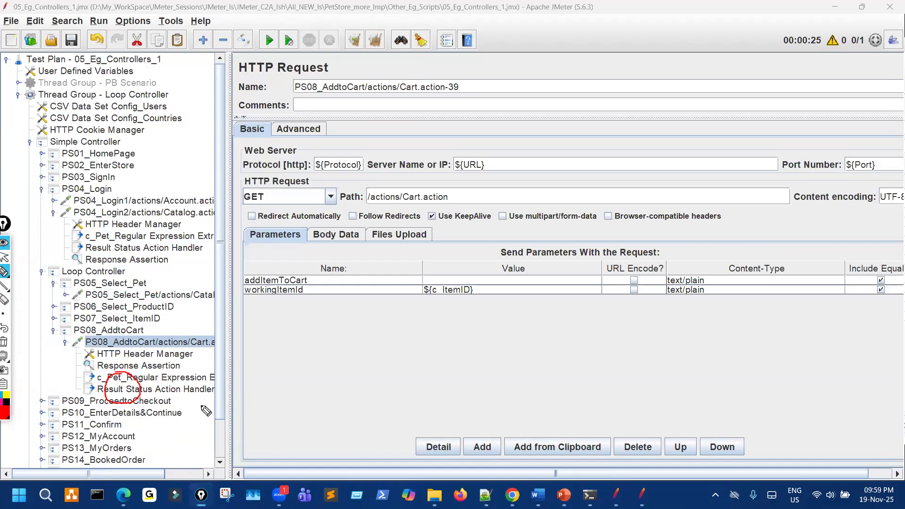
pyautogui.press('Escape')
pyautogui.press('Escape')
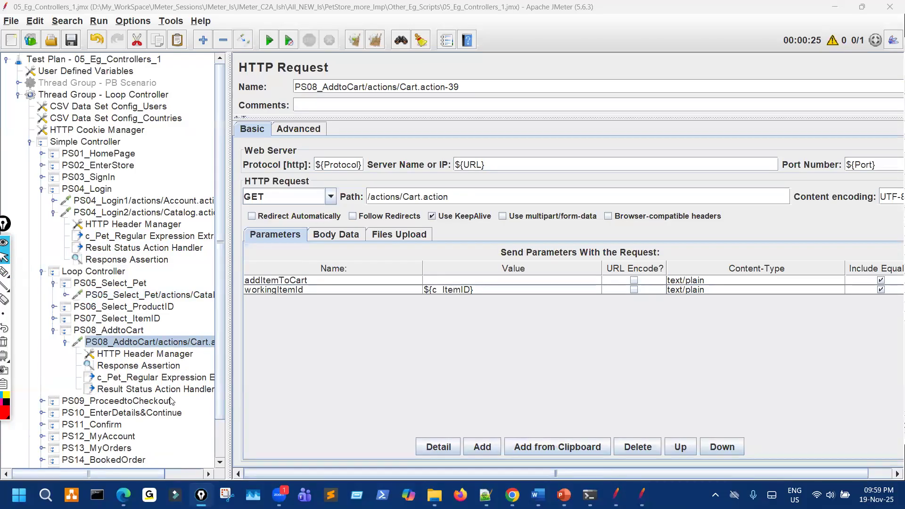
# Show the PS08_AddtoCart one-Manx cart response, then open Persian FL-DLH-02 in JPetStore.
pyautogui.scroll(-3, 155, 425)
pyautogui.click(126, 451)
pyautogui.doubleClick(332, 317)
pyautogui.click(332, 328)
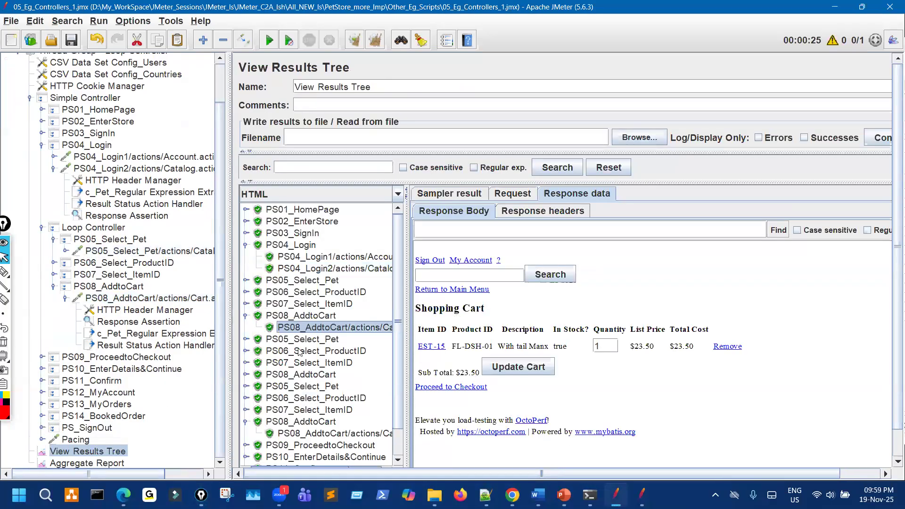
pyautogui.click(5, 272)
pyautogui.moveTo(643, 310)
pyautogui.mouseDown()
pyautogui.moveTo(651, 358)
pyautogui.moveTo(643, 345)
pyautogui.moveTo(614, 350)
pyautogui.mouseUp()
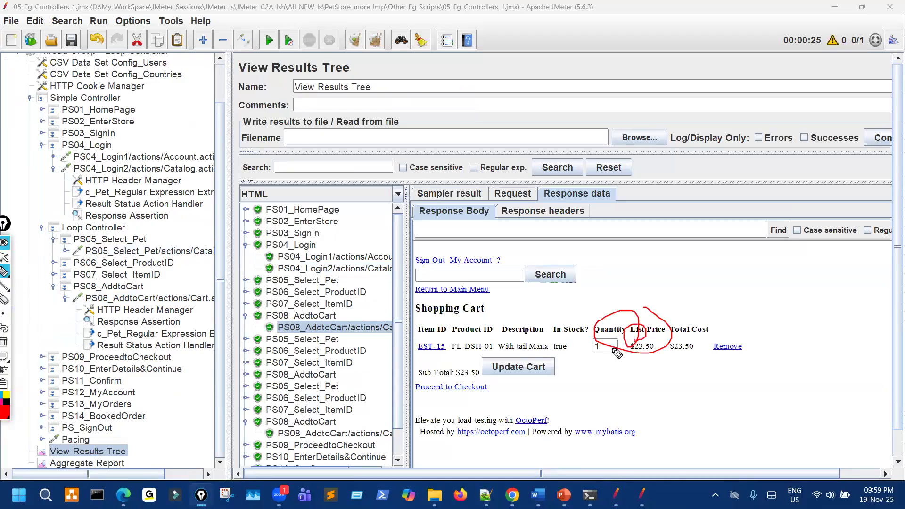
pyautogui.hotkey('ctrl', 'shift', '7')
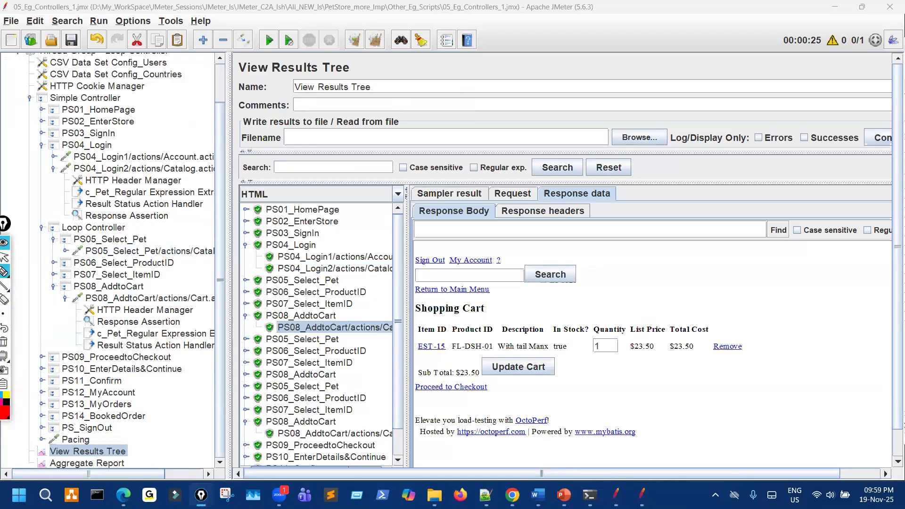
pyautogui.hotkey('alt', 'Tab')
pyautogui.click(428, 197)
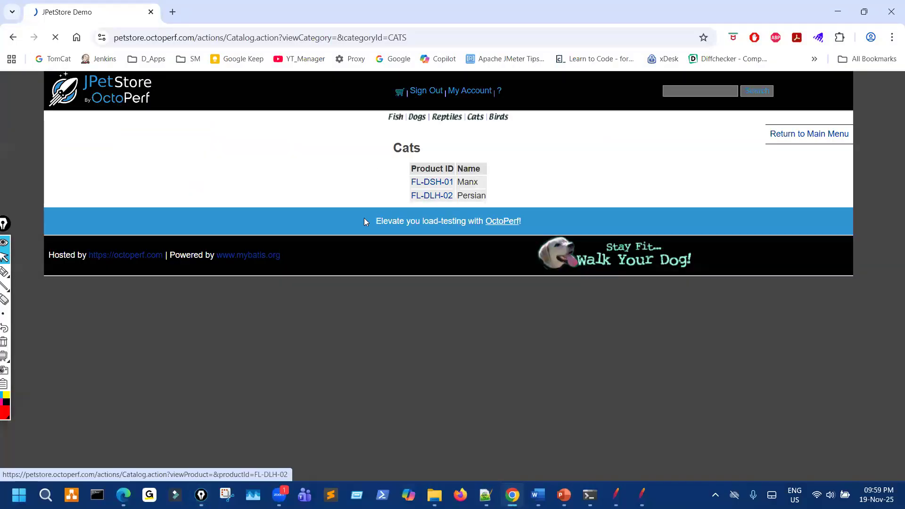
# Add Adult Male Persian EST-17 to the cart, annotate the cart page, and return to JMeter.
pyautogui.click(342, 201)
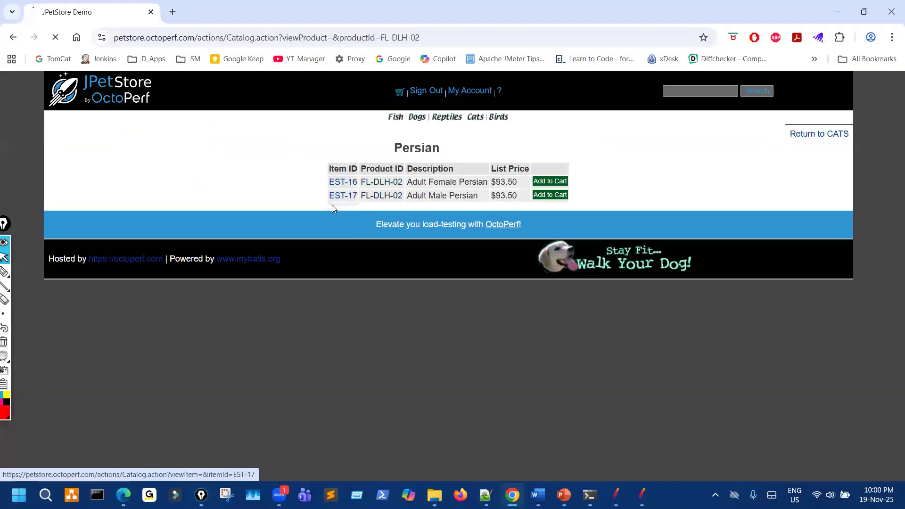
pyautogui.click(310, 284)
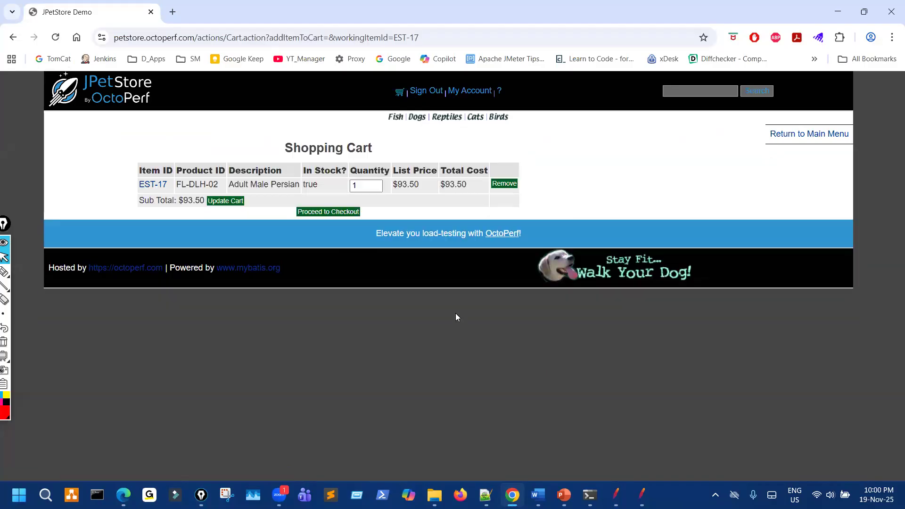
pyautogui.moveTo(424, 228); pyautogui.dragTo(274, 197)
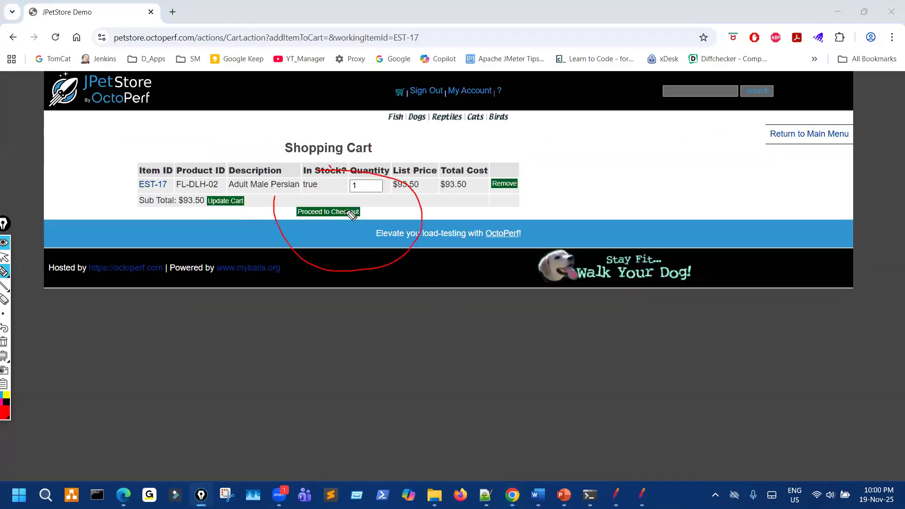
pyautogui.moveTo(385, 110)
pyautogui.mouseDown()
pyautogui.moveTo(385, 125)
pyautogui.moveTo(515, 125)
pyautogui.moveTo(517, 114)
pyautogui.mouseUp()
pyautogui.moveTo(432, 107); pyautogui.dragTo(423, 106)
pyautogui.moveTo(543, 127); pyautogui.dragTo(569, 136)
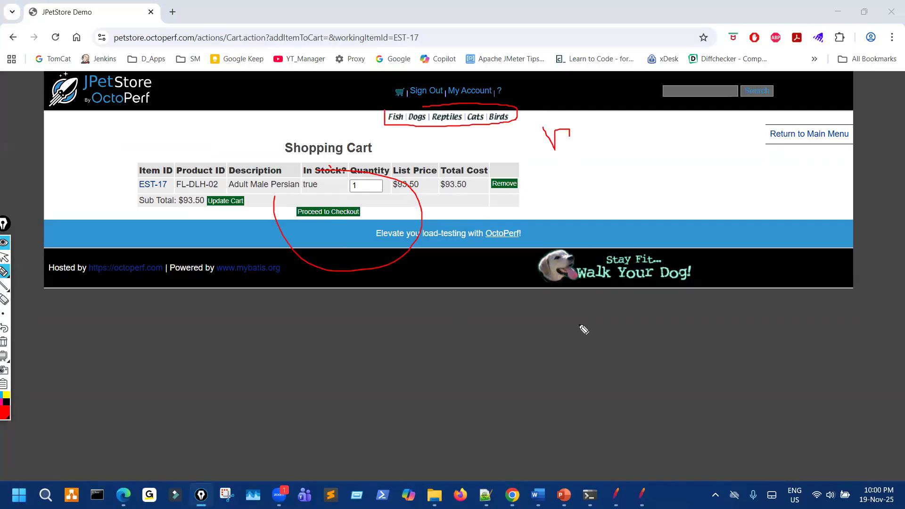
pyautogui.hotkey('ctrl', 'shift', '7')
pyautogui.hotkey('ctrl', 'shift', '2')
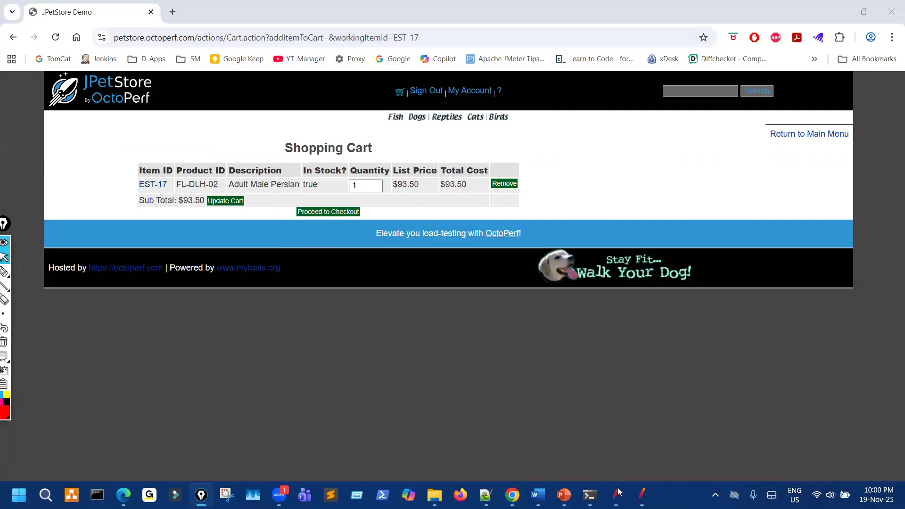
pyautogui.click(615, 495)
# Mark the cart's Description and In Stock columns and the PS08_AddtoCart result row.
pyautogui.hotkey('ctrl', 'shift', '3')
pyautogui.moveTo(550, 311); pyautogui.dragTo(540, 310)
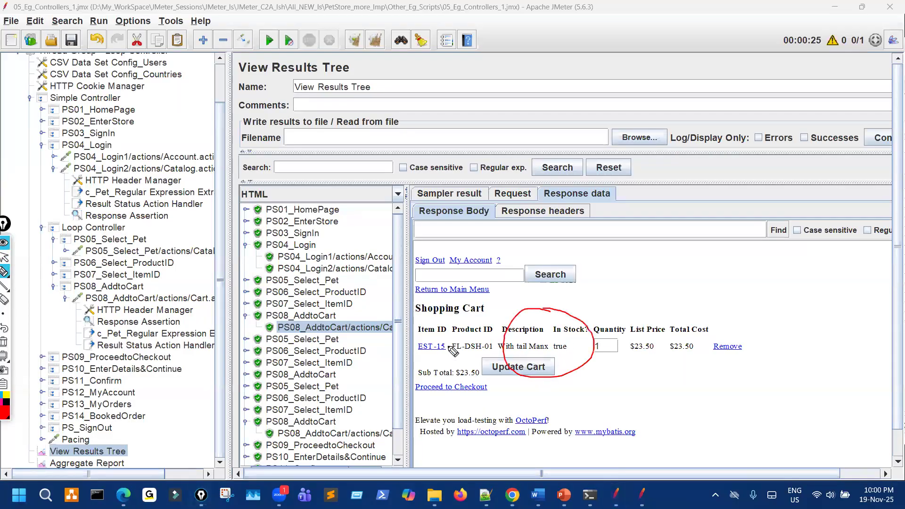
pyautogui.moveTo(387, 337); pyautogui.dragTo(350, 339)
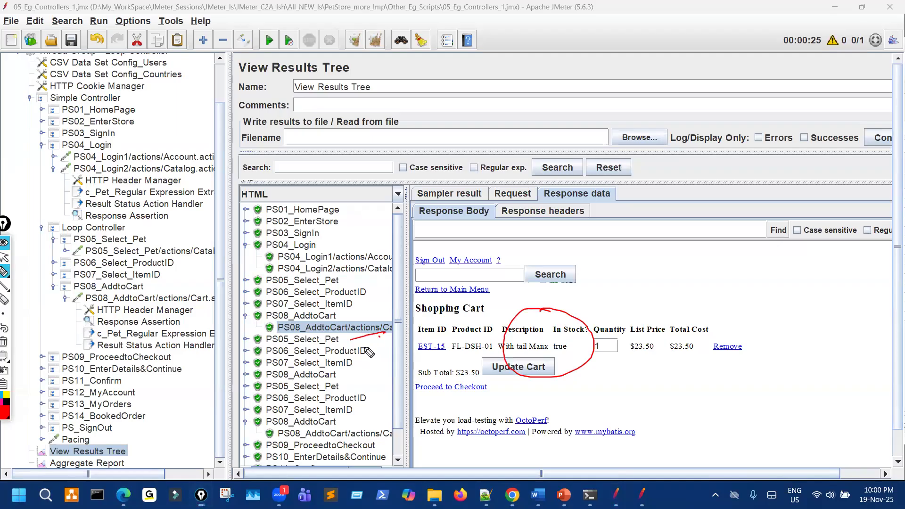
pyautogui.hotkey('ctrl', 'shift', '2')
# Highlight the c_Pet extractors under PS08_AddtoCart and PS04_Login2, then open PS05_Select_Pet Catalog.action.
pyautogui.click(150, 334)
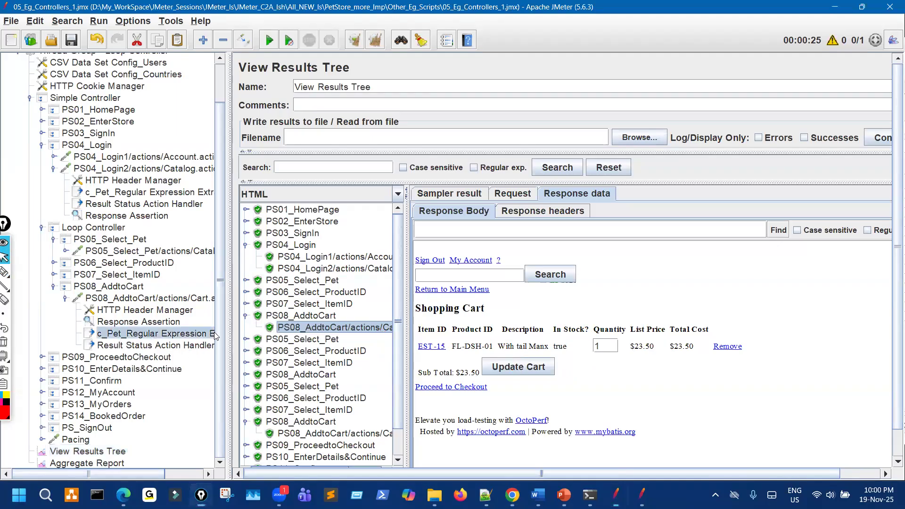
pyautogui.hotkey('ctrl', 'shift', '3')
pyautogui.moveTo(514, 186)
pyautogui.mouseDown()
pyautogui.moveTo(556, 208)
pyautogui.moveTo(511, 209)
pyautogui.mouseUp()
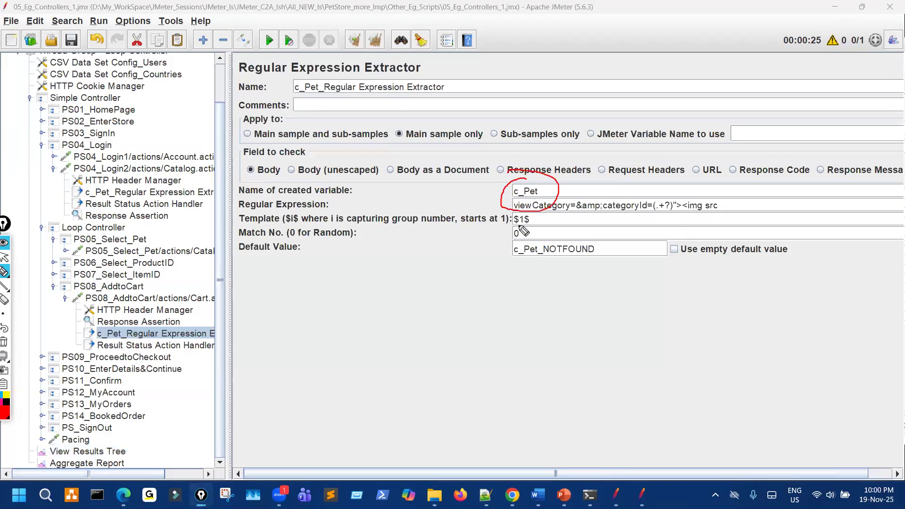
pyautogui.moveTo(100, 178)
pyautogui.mouseDown()
pyautogui.moveTo(75, 203)
pyautogui.moveTo(101, 217)
pyautogui.moveTo(166, 137)
pyautogui.moveTo(193, 165)
pyautogui.mouseUp()
pyautogui.moveTo(218, 128); pyautogui.dragTo(230, 133)
pyautogui.moveTo(189, 138); pyautogui.dragTo(215, 146)
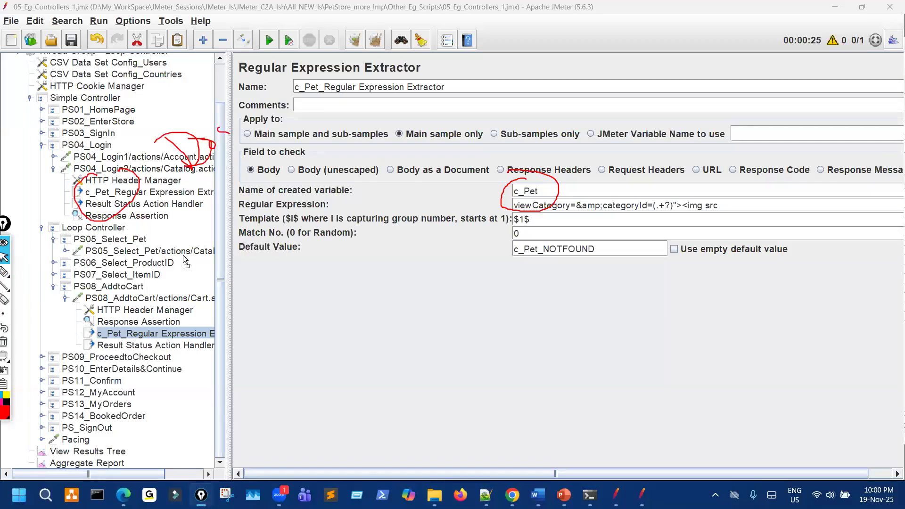
pyautogui.click(151, 251)
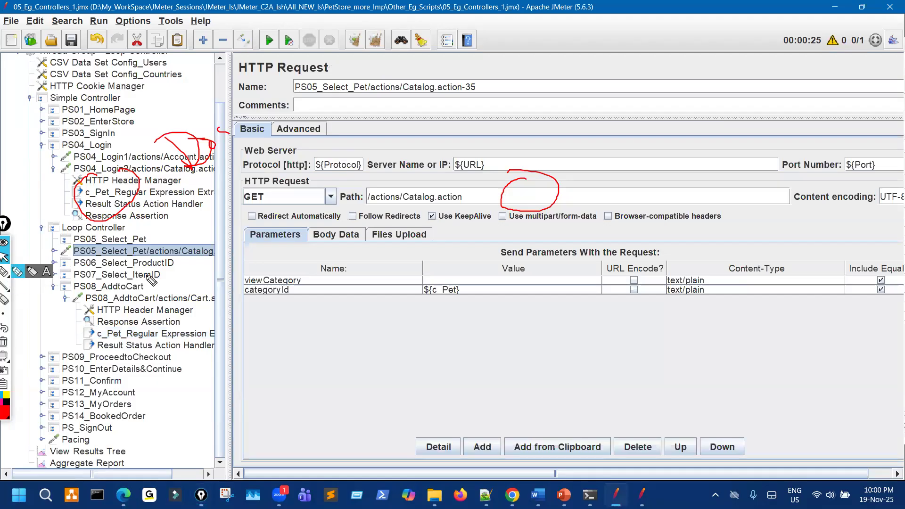
# Annotate the ${c_Pet} parameter, the looped requests and the c_Pet extractor under PS08_AddtoCart.
pyautogui.click(5, 273)
pyautogui.moveTo(472, 282); pyautogui.dragTo(440, 275)
pyautogui.moveTo(517, 246)
pyautogui.mouseDown()
pyautogui.moveTo(511, 262)
pyautogui.moveTo(539, 245)
pyautogui.moveTo(560, 250)
pyautogui.mouseUp()
pyautogui.moveTo(568, 231); pyautogui.dragTo(547, 257)
pyautogui.moveTo(201, 254)
pyautogui.mouseDown()
pyautogui.moveTo(173, 267)
pyautogui.moveTo(194, 264)
pyautogui.mouseUp()
pyautogui.moveTo(173, 299); pyautogui.dragTo(207, 288)
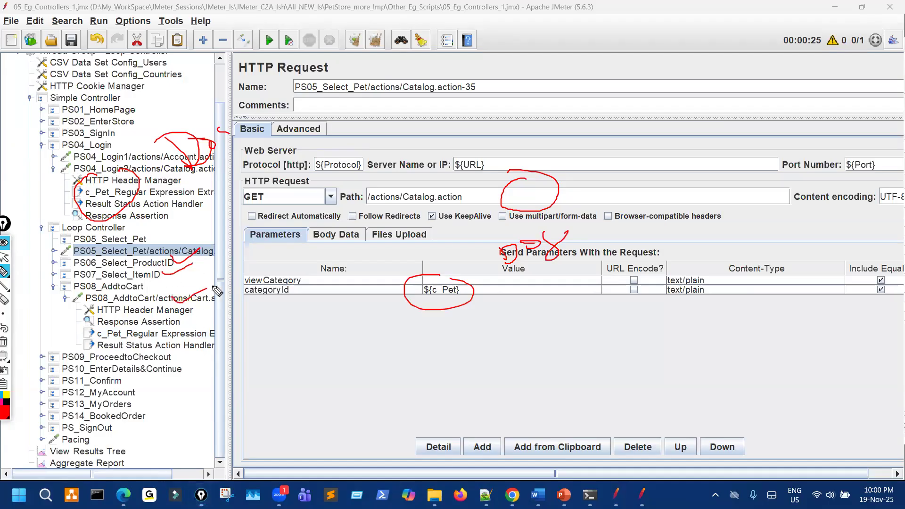
pyautogui.moveTo(107, 325)
pyautogui.mouseDown()
pyautogui.moveTo(100, 340)
pyautogui.moveTo(138, 331)
pyautogui.mouseUp()
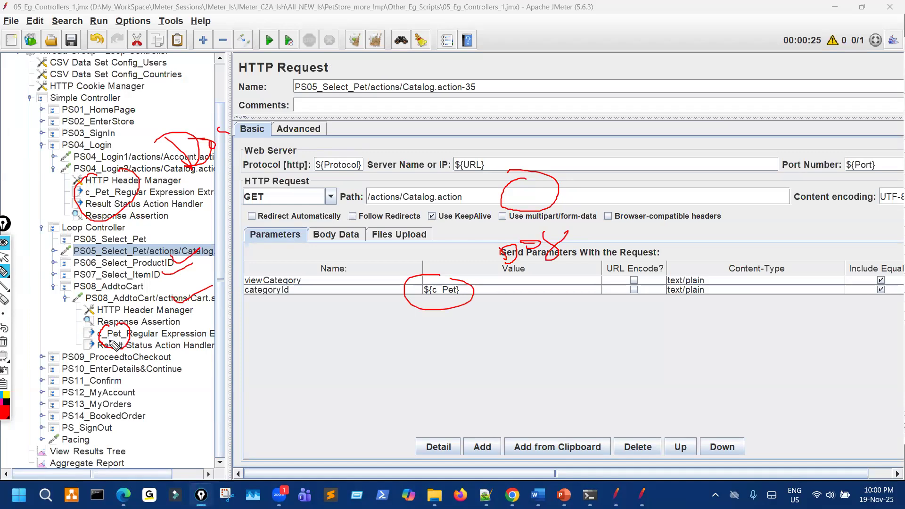
pyautogui.click(4, 257)
# Open PS08_AddtoCart Cart.action and mark its parameters table and the c_Pet extractor row.
pyautogui.click(161, 299)
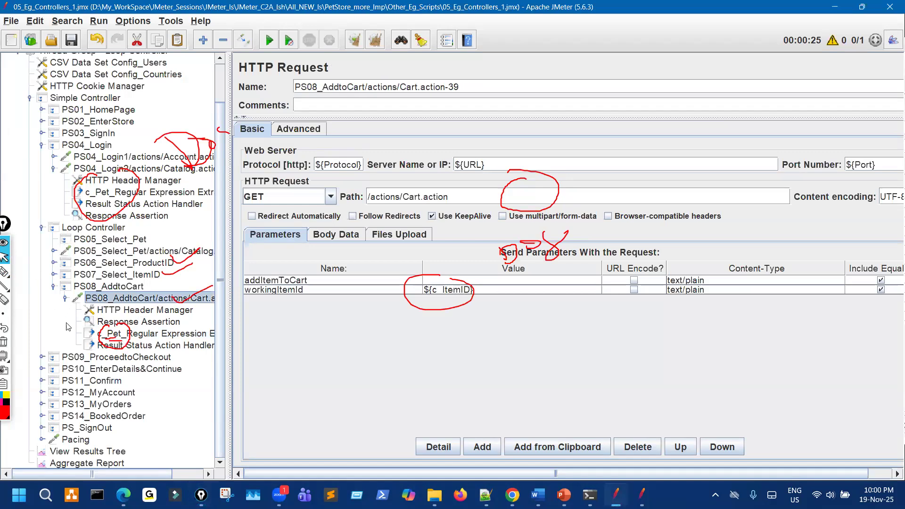
pyautogui.click(5, 272)
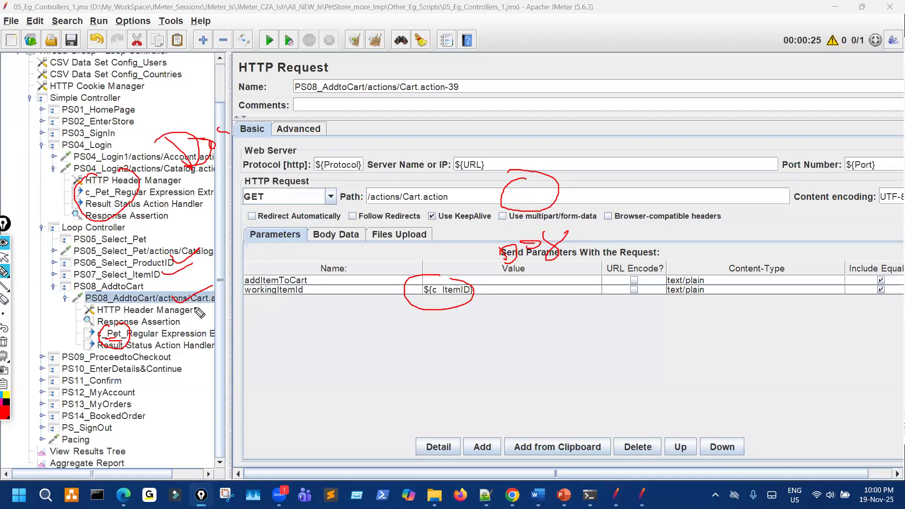
pyautogui.moveTo(252, 304); pyautogui.dragTo(179, 309)
pyautogui.moveTo(509, 335)
pyautogui.mouseDown()
pyautogui.moveTo(521, 392)
pyautogui.moveTo(556, 324)
pyautogui.mouseUp()
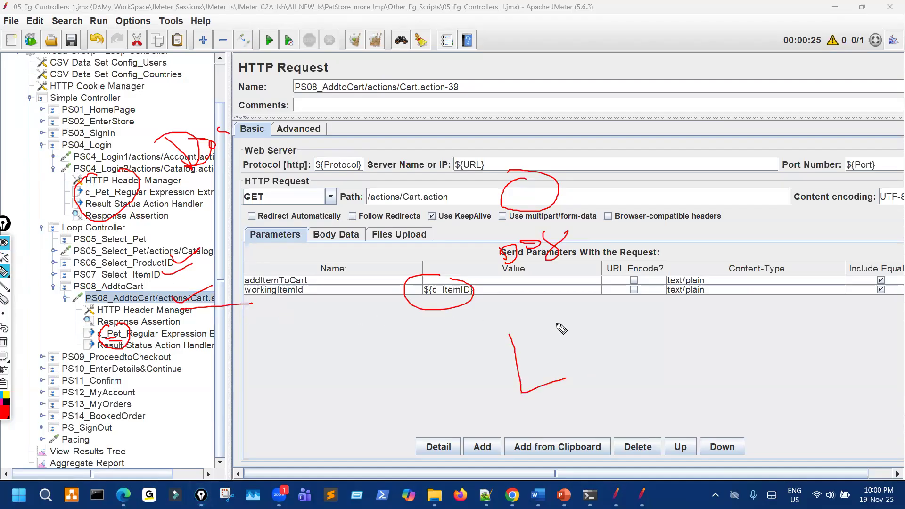
pyautogui.moveTo(553, 359); pyautogui.dragTo(559, 362)
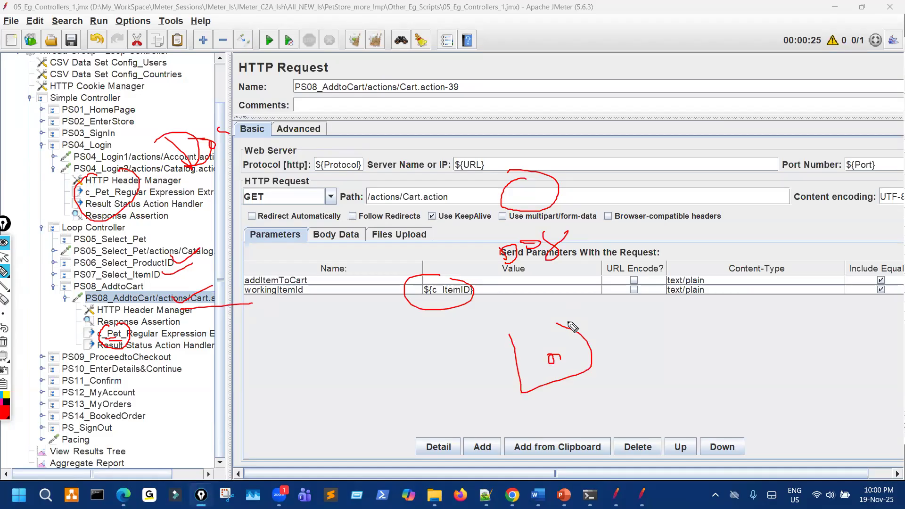
pyautogui.moveTo(120, 329)
pyautogui.mouseDown()
pyautogui.moveTo(95, 337)
pyautogui.moveTo(124, 334)
pyautogui.mouseUp()
# Open PS08's c_Pet extractor and annotate its variable name and regex, linking it to PS05_Select_Pet.
pyautogui.click(165, 333)
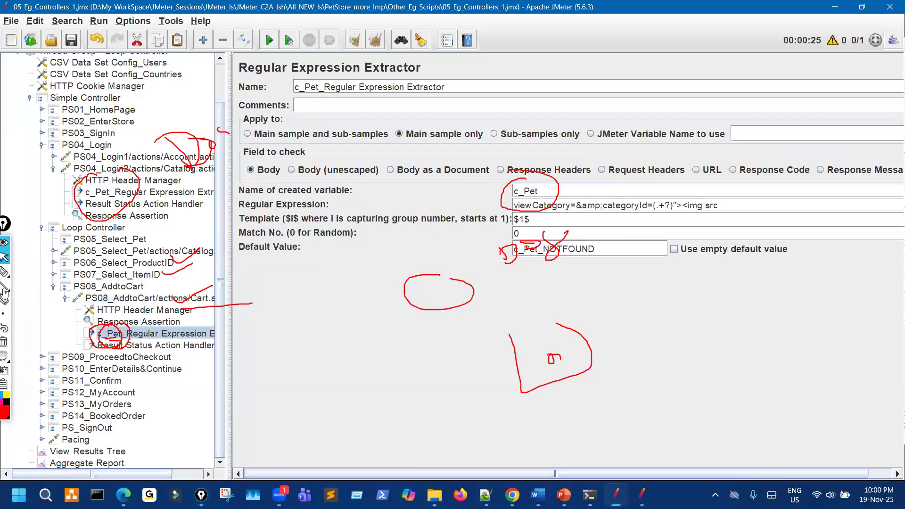
pyautogui.click(4, 272)
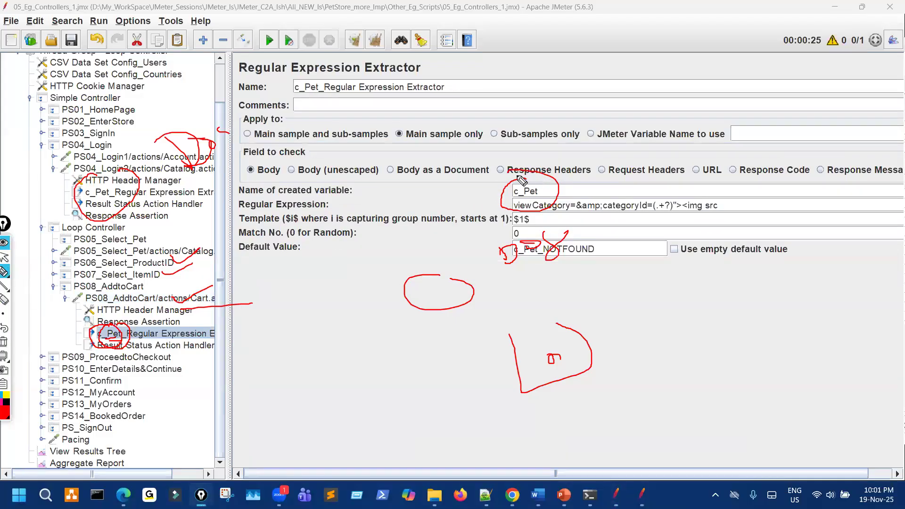
pyautogui.moveTo(164, 337)
pyautogui.mouseDown()
pyautogui.moveTo(179, 335)
pyautogui.moveTo(188, 354)
pyautogui.mouseUp()
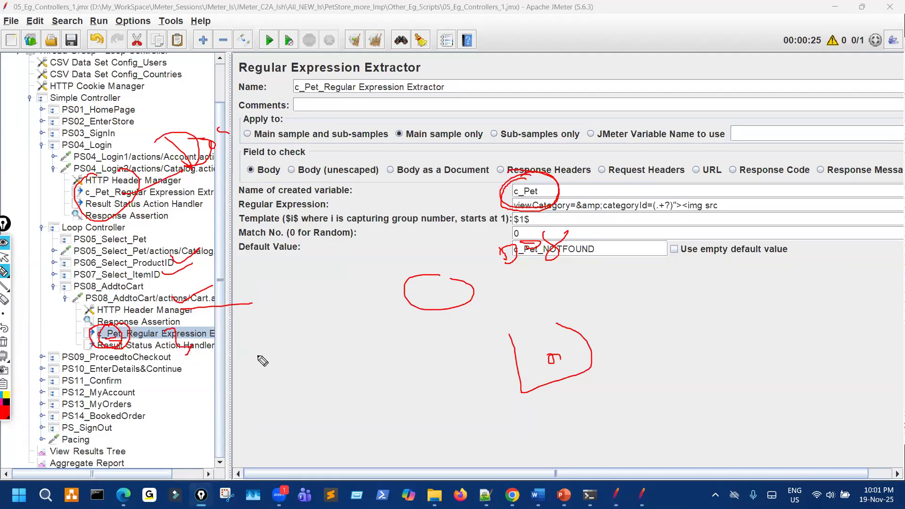
pyautogui.moveTo(152, 302); pyautogui.dragTo(146, 290)
pyautogui.moveTo(549, 179)
pyautogui.mouseDown()
pyautogui.moveTo(535, 185)
pyautogui.moveTo(559, 186)
pyautogui.mouseUp()
pyautogui.moveTo(570, 282); pyautogui.dragTo(612, 263)
pyautogui.moveTo(587, 288); pyautogui.dragTo(615, 278)
pyautogui.moveTo(675, 278)
pyautogui.mouseDown()
pyautogui.moveTo(710, 261)
pyautogui.moveTo(725, 278)
pyautogui.moveTo(748, 282)
pyautogui.moveTo(756, 254)
pyautogui.moveTo(772, 274)
pyautogui.mouseUp()
pyautogui.moveTo(770, 236); pyautogui.dragTo(808, 244)
pyautogui.moveTo(89, 348); pyautogui.dragTo(38, 305)
pyautogui.moveTo(35, 275); pyautogui.dragTo(69, 249)
# Open PS05_Select_Pet and link its ${c_Pet} value to the PS04_Login2 and PS08 extractors.
pyautogui.click(5, 258)
pyautogui.click(141, 250)
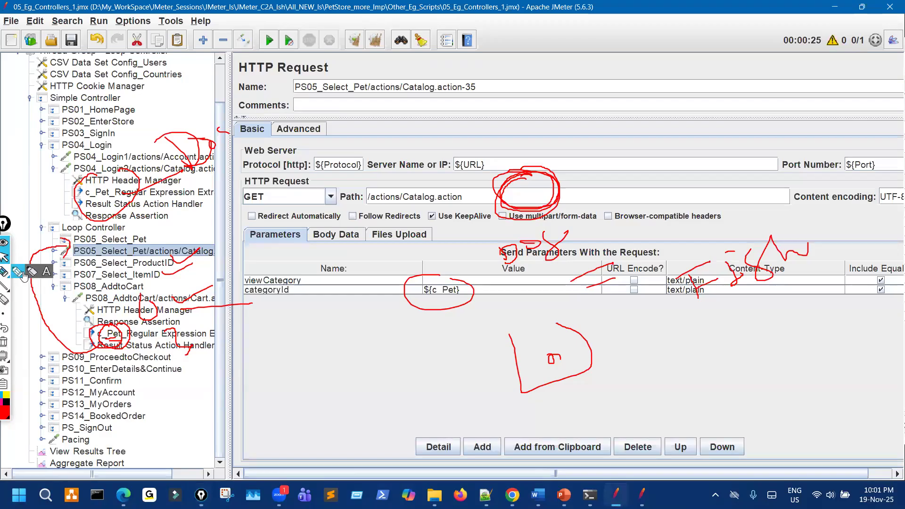
pyautogui.click(4, 272)
pyautogui.moveTo(417, 266)
pyautogui.mouseDown()
pyautogui.moveTo(469, 280)
pyautogui.moveTo(400, 299)
pyautogui.mouseUp()
pyautogui.moveTo(83, 202)
pyautogui.mouseDown()
pyautogui.moveTo(92, 186)
pyautogui.moveTo(413, 259)
pyautogui.moveTo(443, 278)
pyautogui.mouseUp()
pyautogui.moveTo(108, 324)
pyautogui.mouseDown()
pyautogui.moveTo(97, 338)
pyautogui.moveTo(114, 317)
pyautogui.moveTo(98, 336)
pyautogui.mouseUp()
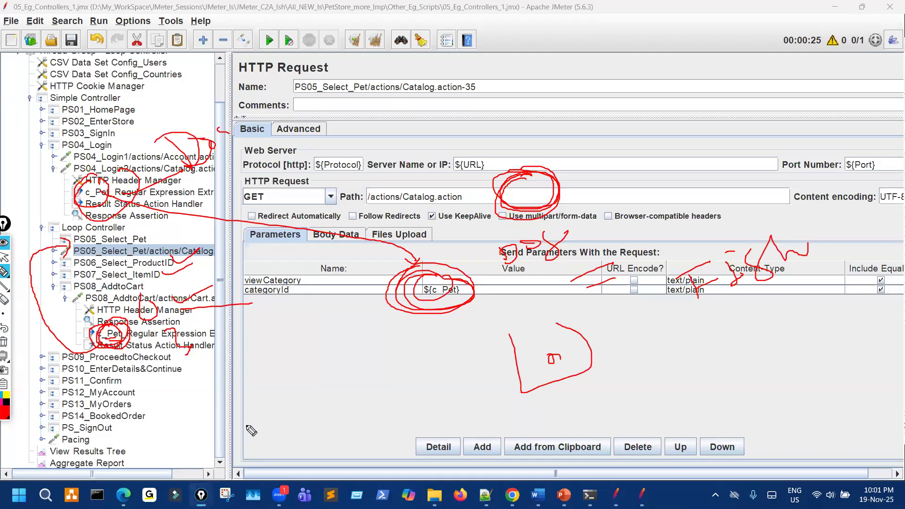
pyautogui.moveTo(431, 282)
pyautogui.mouseDown()
pyautogui.moveTo(401, 306)
pyautogui.moveTo(531, 288)
pyautogui.moveTo(514, 315)
pyautogui.moveTo(566, 293)
pyautogui.mouseUp()
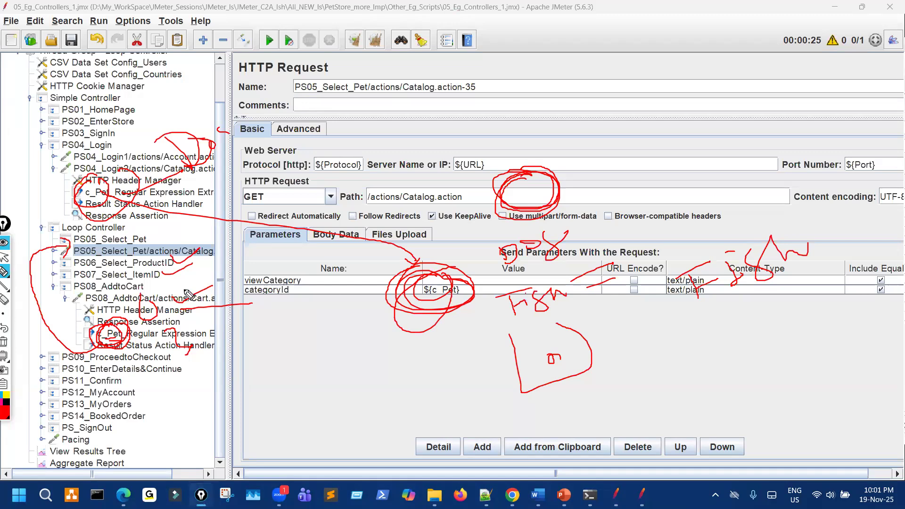
# Mark PS06, PS07 and the cart request, re-circle c_Pet and ${c_Pet}, then erase all annotations.
pyautogui.moveTo(172, 263); pyautogui.dragTo(215, 259)
pyautogui.moveTo(151, 273)
pyautogui.mouseDown()
pyautogui.moveTo(191, 267)
pyautogui.moveTo(200, 316)
pyautogui.moveTo(186, 293)
pyautogui.mouseUp()
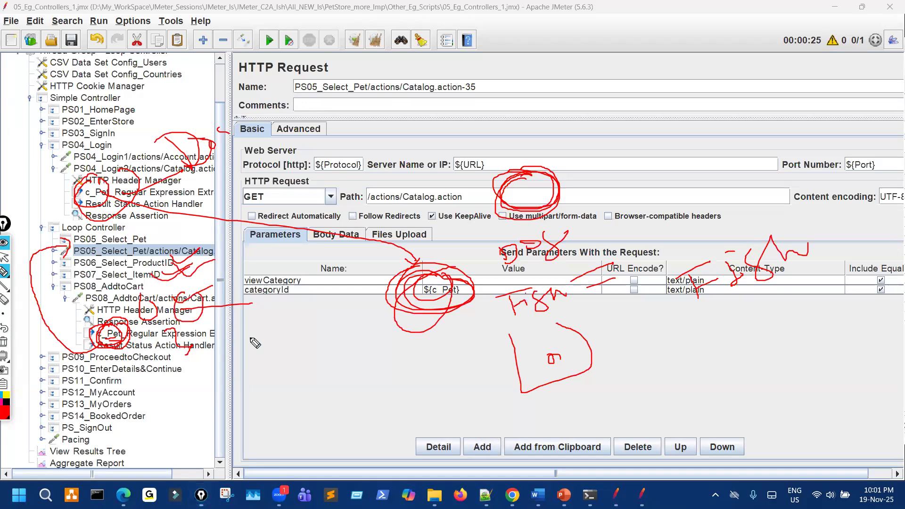
pyautogui.moveTo(232, 331)
pyautogui.mouseDown()
pyautogui.moveTo(323, 324)
pyautogui.moveTo(321, 338)
pyautogui.mouseUp()
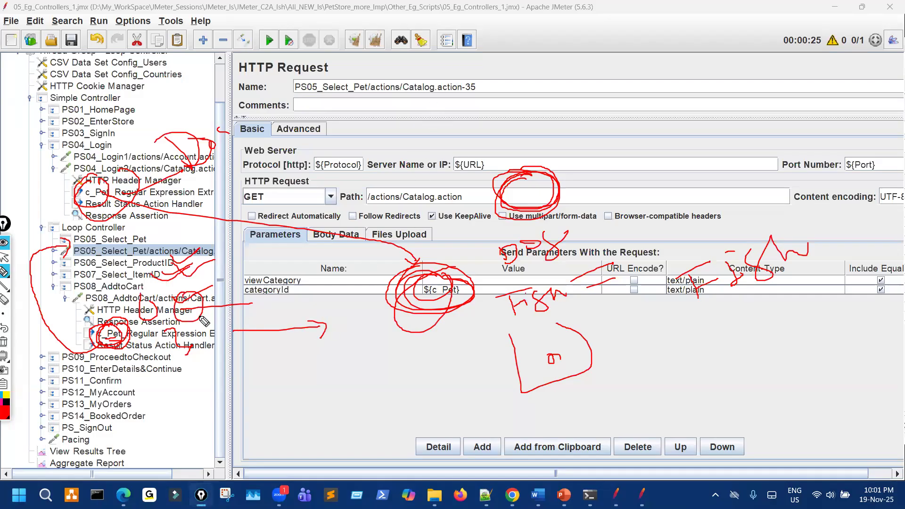
pyautogui.moveTo(100, 325)
pyautogui.mouseDown()
pyautogui.moveTo(82, 336)
pyautogui.moveTo(109, 351)
pyautogui.moveTo(109, 326)
pyautogui.mouseUp()
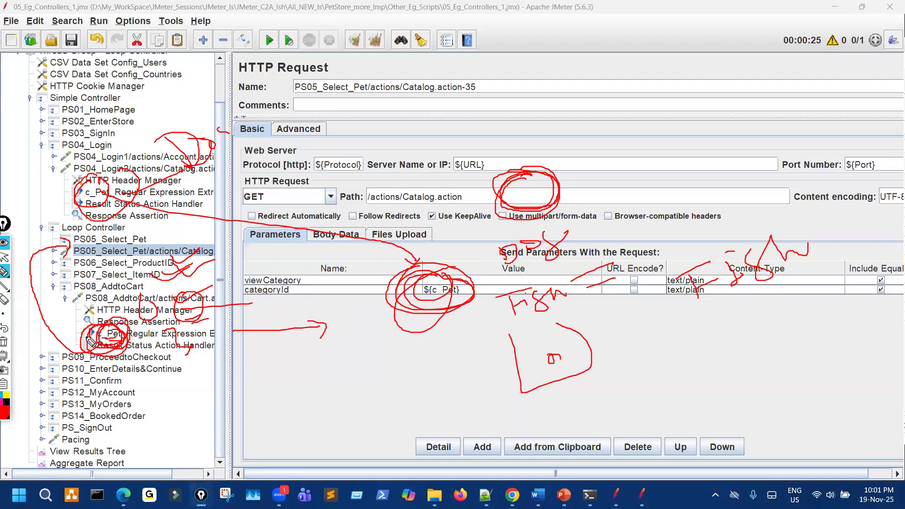
pyautogui.moveTo(116, 328)
pyautogui.mouseDown()
pyautogui.moveTo(61, 370)
pyautogui.moveTo(42, 306)
pyautogui.moveTo(99, 252)
pyautogui.moveTo(109, 262)
pyautogui.moveTo(146, 250)
pyautogui.moveTo(185, 265)
pyautogui.moveTo(190, 255)
pyautogui.mouseUp()
pyautogui.moveTo(442, 272)
pyautogui.mouseDown()
pyautogui.moveTo(453, 327)
pyautogui.moveTo(472, 286)
pyautogui.moveTo(431, 256)
pyautogui.mouseUp()
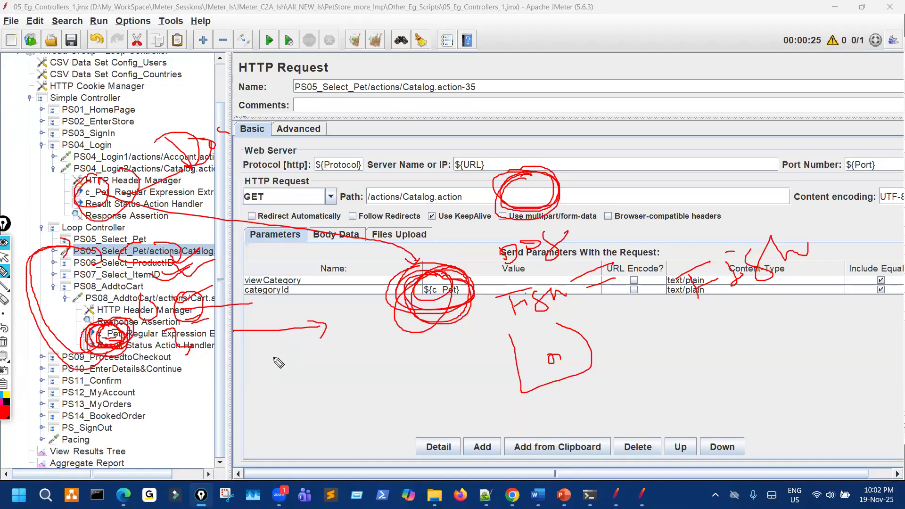
pyautogui.press('Escape')
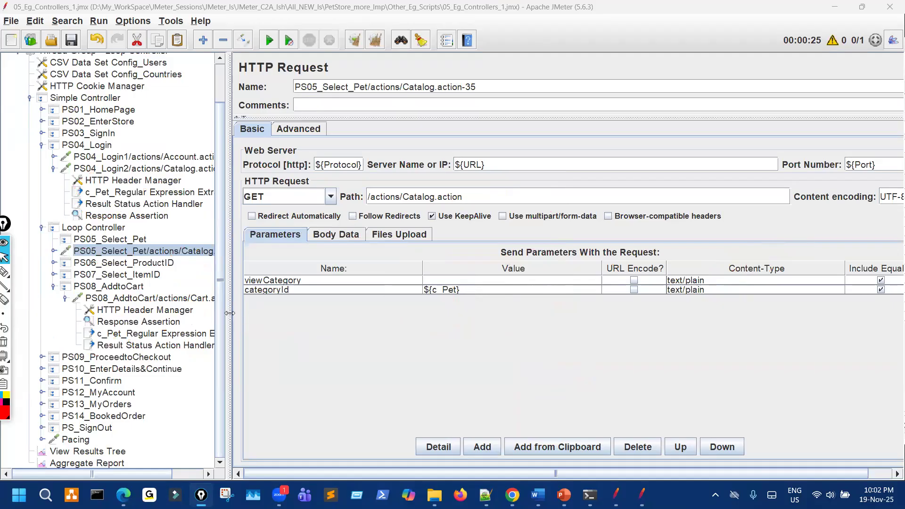
# Collapse the PS04_Login2, PS04_Login and PS05_Select_Pet nodes in the test plan tree.
pyautogui.click(53, 169)
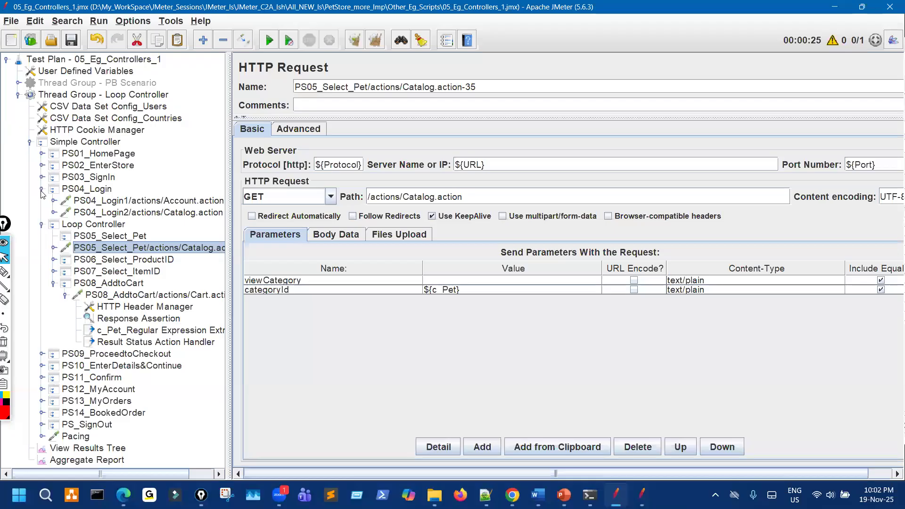
pyautogui.click(41, 189)
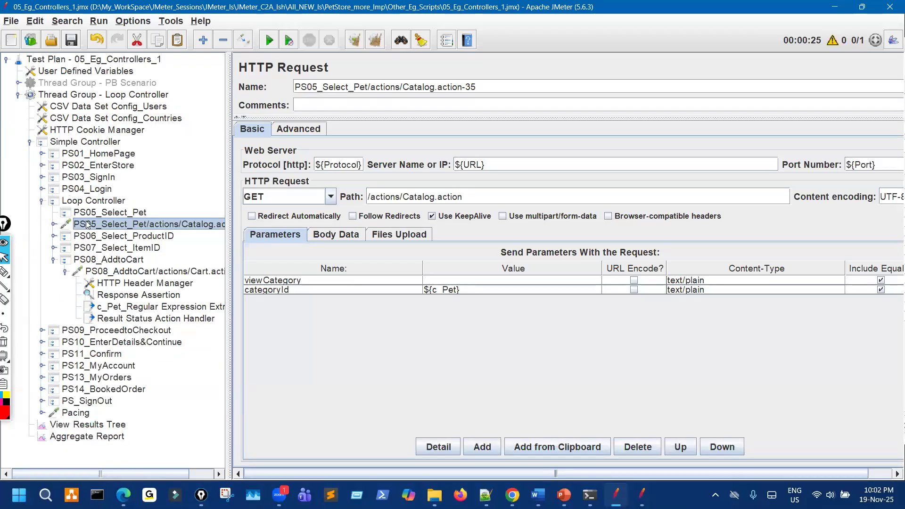
pyautogui.press('Delete')
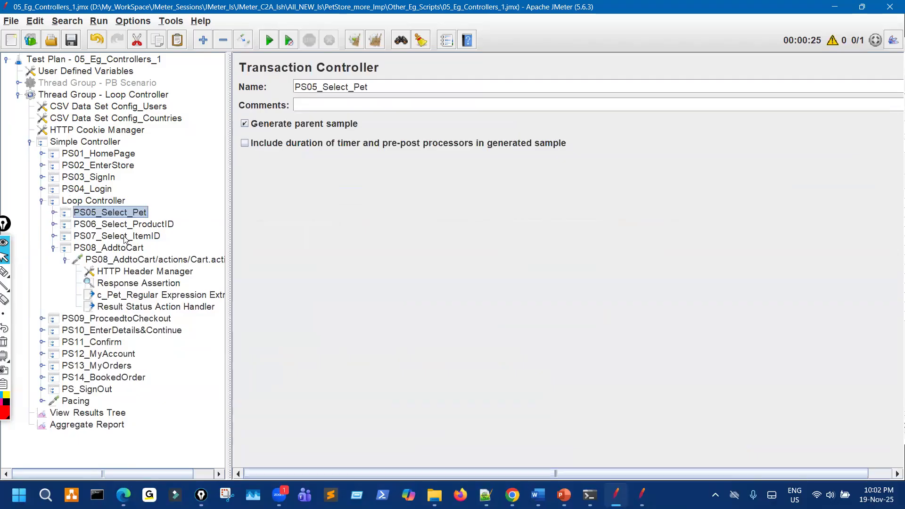
pyautogui.click(187, 307)
# Clear the old View Results Tree results and start the test again.
pyautogui.click(88, 413)
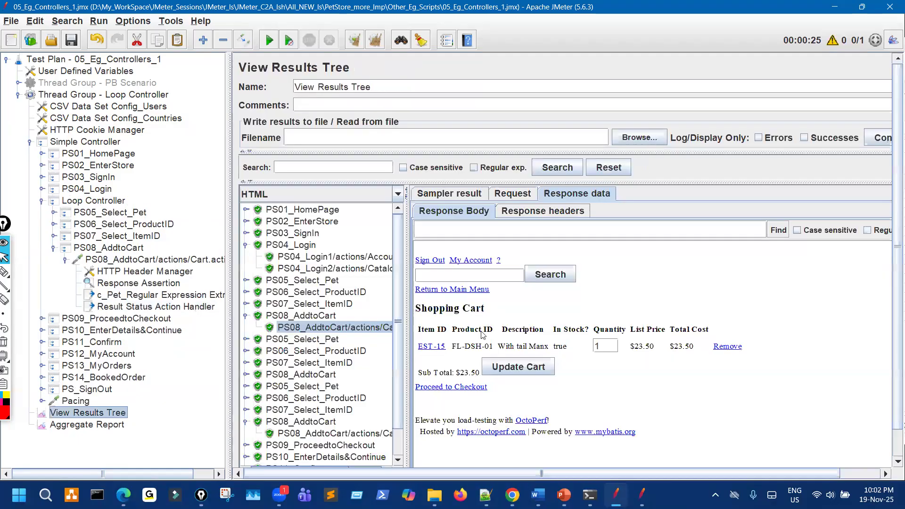
pyautogui.click(352, 42)
pyautogui.click(269, 42)
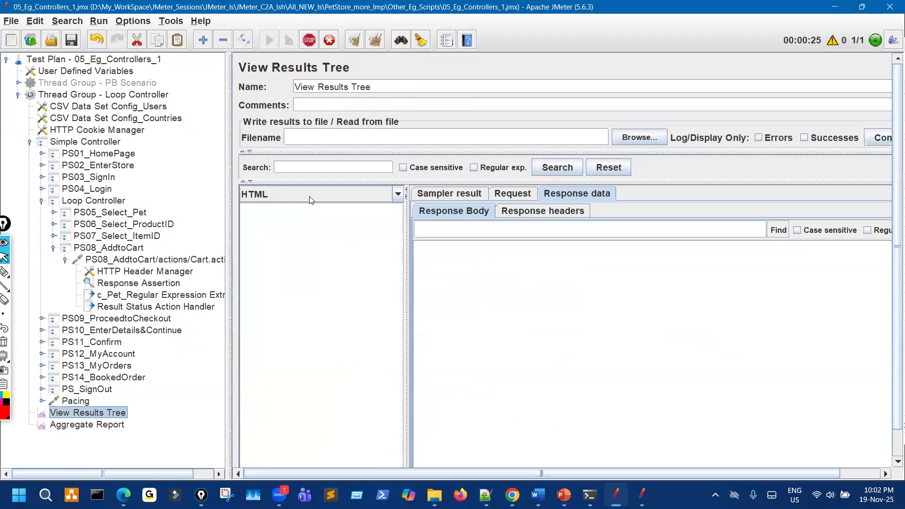
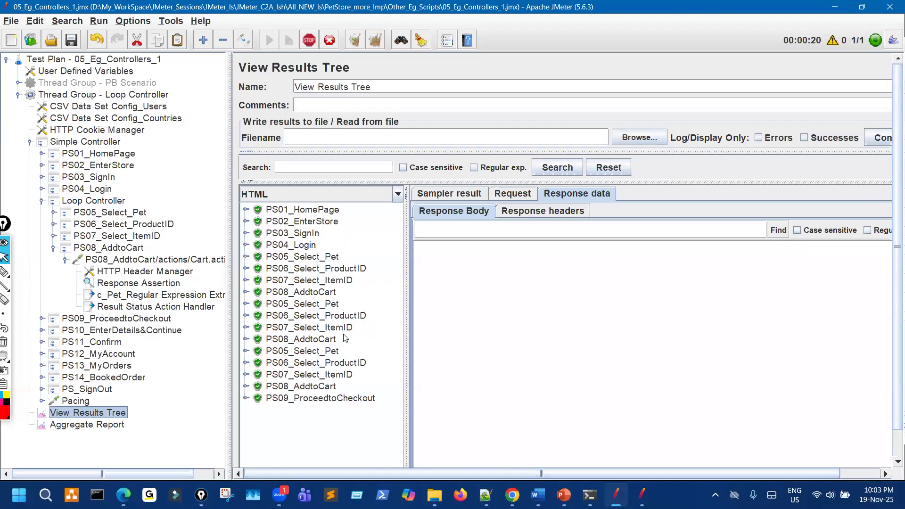
# Step through the PS05–PS08 result entries and circle the three result groups in ink.
pyautogui.click(332, 268)
pyautogui.press('Down')
pyautogui.press('Down')
pyautogui.hotkey('ctrl', 'shift', '3')
pyautogui.moveTo(334, 247)
pyautogui.mouseDown()
pyautogui.moveTo(309, 288)
pyautogui.moveTo(324, 256)
pyautogui.mouseUp()
pyautogui.moveTo(333, 313)
pyautogui.mouseDown()
pyautogui.moveTo(318, 330)
pyautogui.moveTo(343, 336)
pyautogui.moveTo(325, 317)
pyautogui.mouseUp()
pyautogui.moveTo(325, 353)
pyautogui.mouseDown()
pyautogui.moveTo(344, 398)
pyautogui.moveTo(321, 355)
pyautogui.mouseUp()
pyautogui.moveTo(375, 338); pyautogui.dragTo(403, 357)
pyautogui.hotkey('ctrl', 'shift', '7')
pyautogui.hotkey('ctrl', 'shift', '2')
# Show the last PS08_AddtoCart cart response and mark the Finch (quantity 2) and Labrador Retriever rows.
pyautogui.click(246, 386)
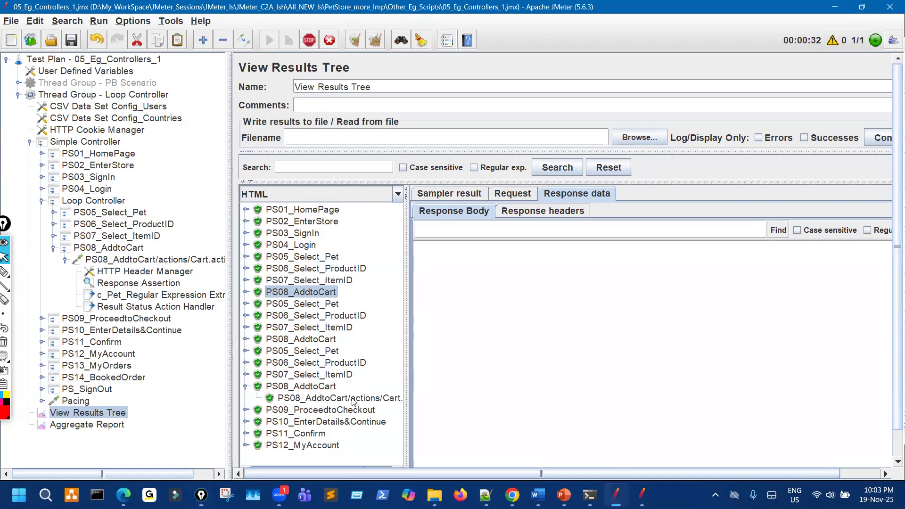
pyautogui.click(330, 397)
pyautogui.moveTo(536, 352)
pyautogui.mouseDown()
pyautogui.moveTo(668, 346)
pyautogui.moveTo(646, 329)
pyautogui.mouseUp()
pyautogui.moveTo(542, 331); pyautogui.dragTo(540, 332)
pyautogui.moveTo(576, 296)
pyautogui.mouseDown()
pyautogui.moveTo(615, 301)
pyautogui.moveTo(635, 289)
pyautogui.mouseUp()
pyautogui.click(613, 278)
pyautogui.moveTo(645, 335)
pyautogui.mouseDown()
pyautogui.moveTo(671, 331)
pyautogui.moveTo(636, 332)
pyautogui.mouseUp()
pyautogui.moveTo(559, 342); pyautogui.dragTo(592, 331)
pyautogui.moveTo(566, 378)
pyautogui.mouseDown()
pyautogui.moveTo(657, 373)
pyautogui.moveTo(644, 398)
pyautogui.moveTo(745, 371)
pyautogui.mouseUp()
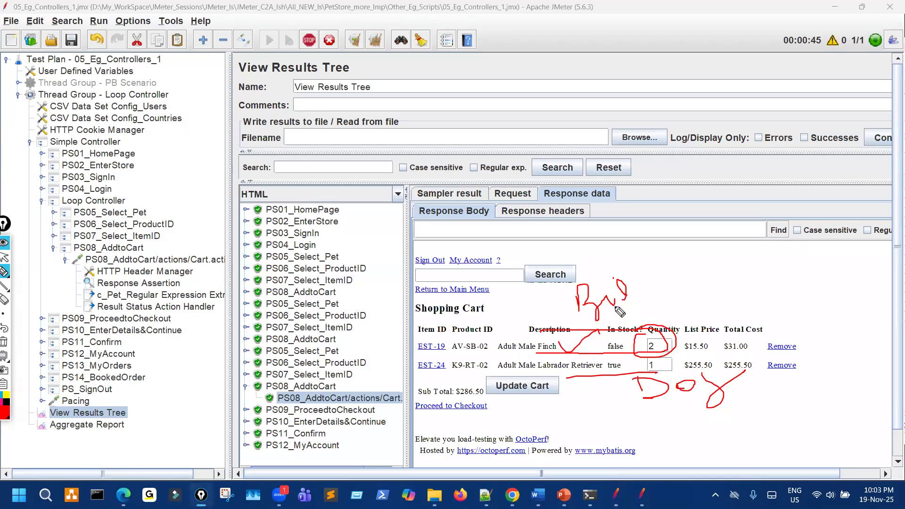
pyautogui.press('Escape')
# Ink notes beside the CSV configs and View Results Tree header, then clear them.
pyautogui.hotkey('ctrl', 'shift', '3')
pyautogui.moveTo(155, 155); pyautogui.dragTo(155, 118)
pyautogui.moveTo(170, 126)
pyautogui.mouseDown()
pyautogui.moveTo(177, 140)
pyautogui.moveTo(182, 113)
pyautogui.moveTo(275, 119)
pyautogui.mouseUp()
pyautogui.moveTo(323, 63); pyautogui.dragTo(338, 110)
pyautogui.moveTo(348, 56); pyautogui.dragTo(358, 78)
pyautogui.moveTo(401, 49)
pyautogui.mouseDown()
pyautogui.moveTo(403, 60)
pyautogui.moveTo(424, 50)
pyautogui.moveTo(456, 58)
pyautogui.mouseUp()
pyautogui.moveTo(461, 91); pyautogui.dragTo(489, 92)
pyautogui.moveTo(506, 84)
pyautogui.mouseDown()
pyautogui.moveTo(496, 93)
pyautogui.moveTo(556, 98)
pyautogui.mouseUp()
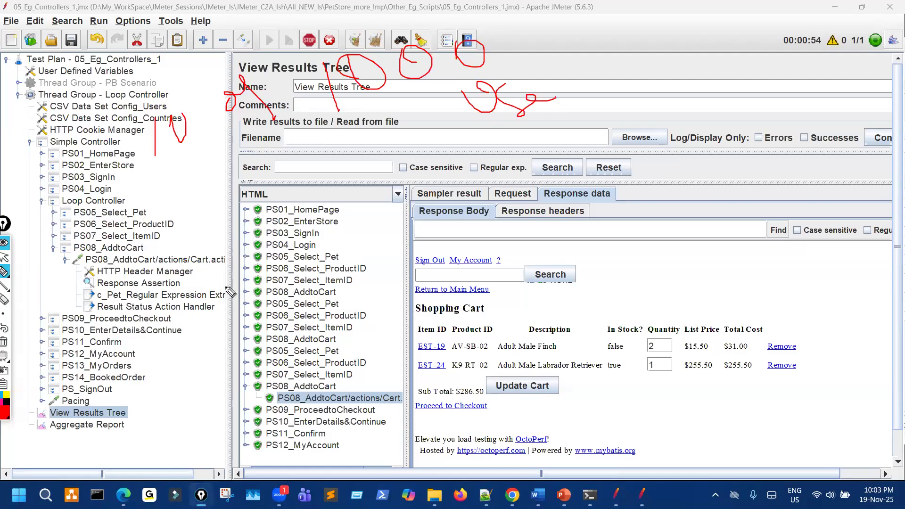
pyautogui.hotkey('ctrl', 'shift', '7')
pyautogui.hotkey('ctrl', 'shift', '2')
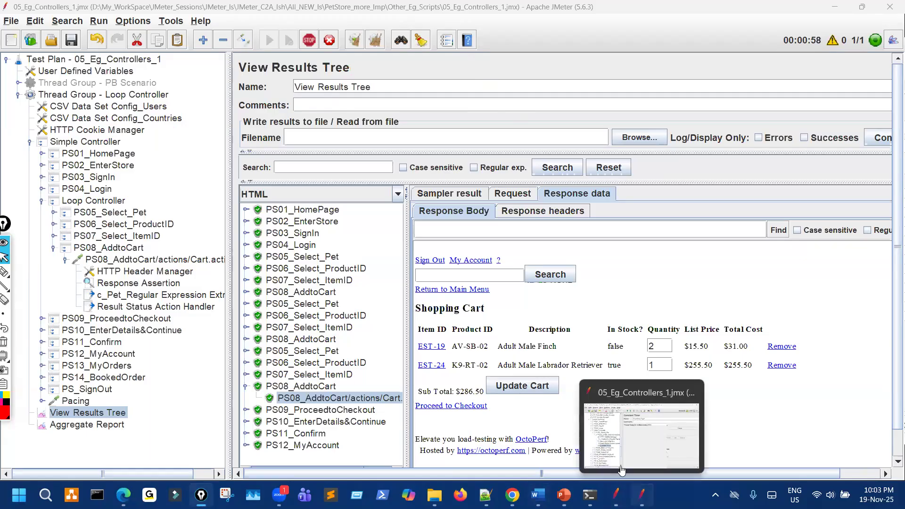
# Browse the reference script's PS05 and PS08 nodes, then expand PS05_Select_Pet and its Catalog request in the main plan.
pyautogui.click(641, 439)
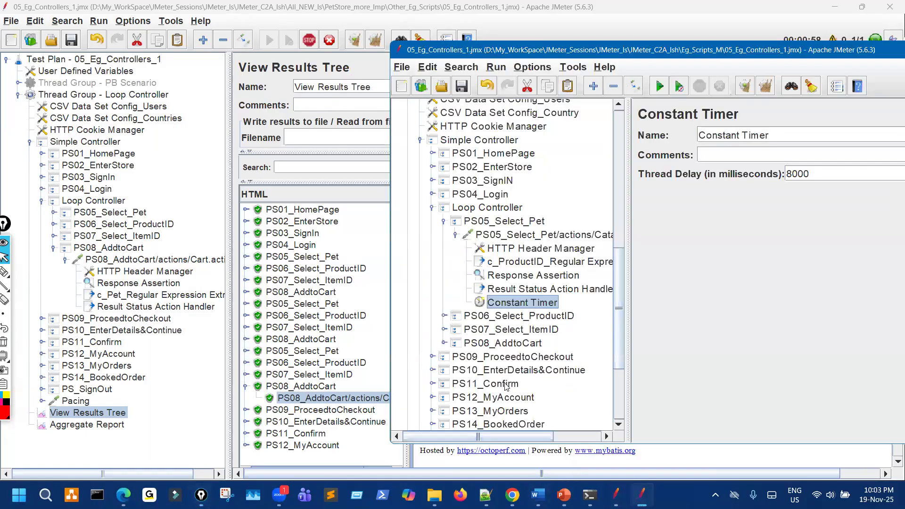
pyautogui.click(455, 234)
pyautogui.click(444, 275)
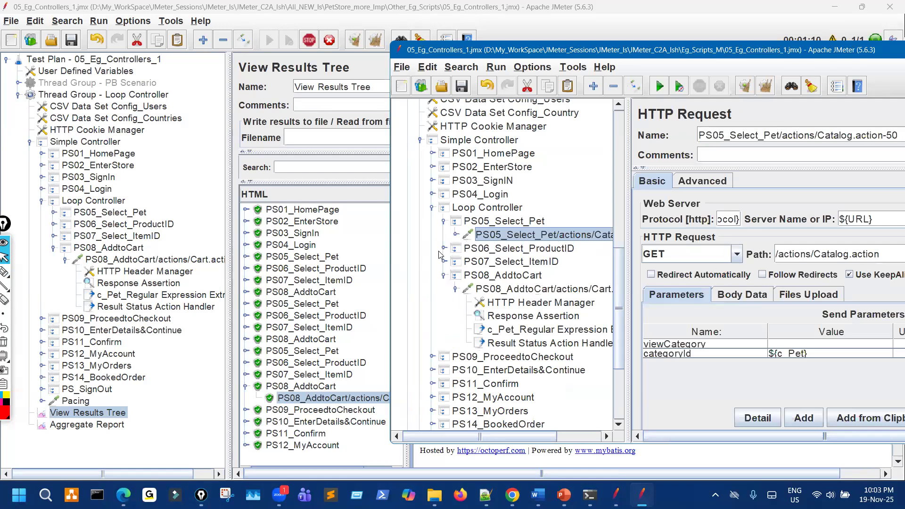
pyautogui.click(443, 275)
pyautogui.click(443, 221)
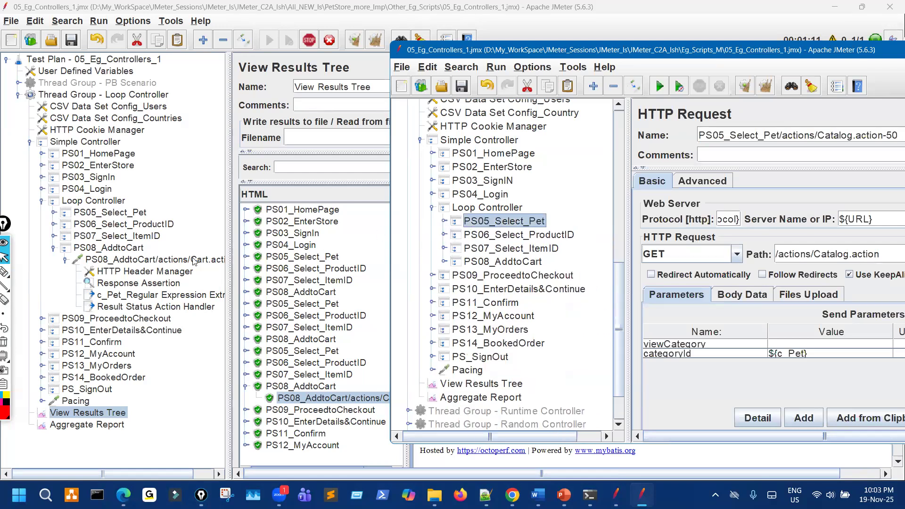
pyautogui.click(53, 213)
pyautogui.click(64, 225)
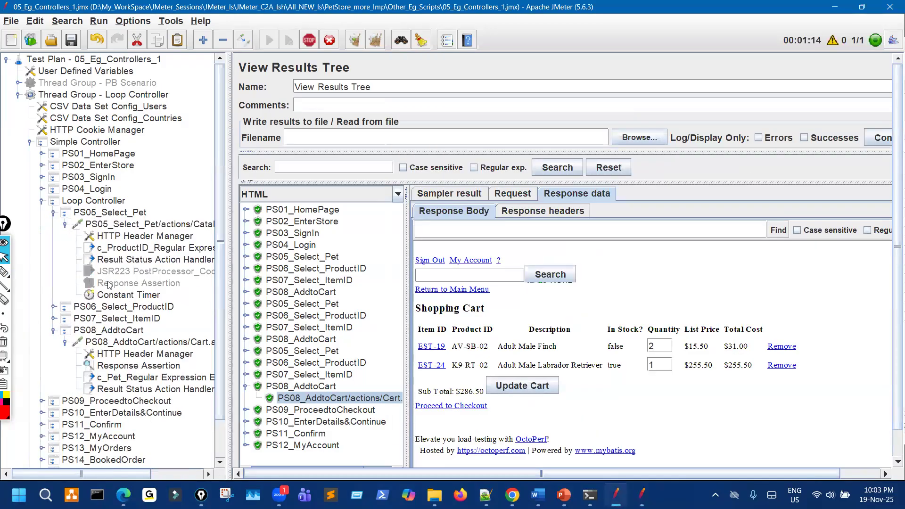
# Enable the PS05 Response Assertion and collapse the Loop Controller branch.
pyautogui.click(148, 271)
pyautogui.keyDown('ctrl'); pyautogui.click(149, 281); pyautogui.keyUp('ctrl')
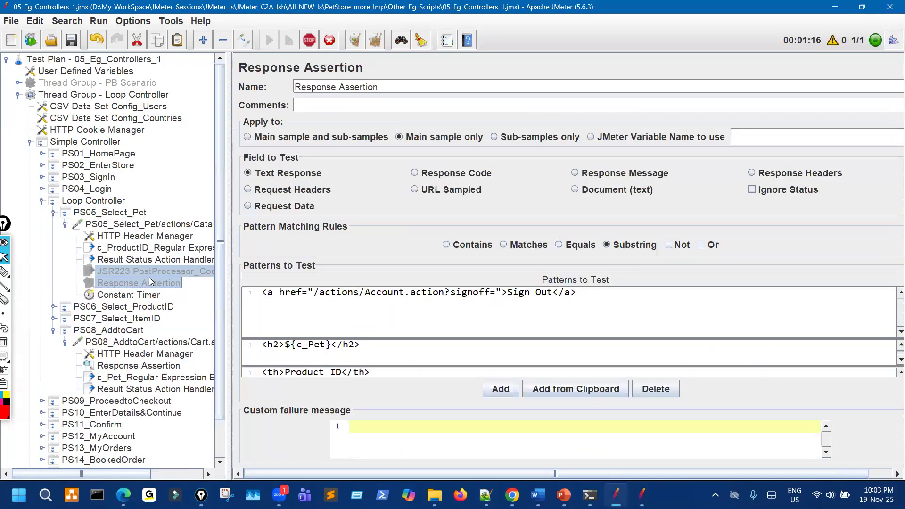
pyautogui.keyDown('ctrl'); pyautogui.click(150, 279); pyautogui.keyUp('ctrl')
pyautogui.click(150, 282)
pyautogui.hotkey('ctrl', 't')
pyautogui.click(65, 226)
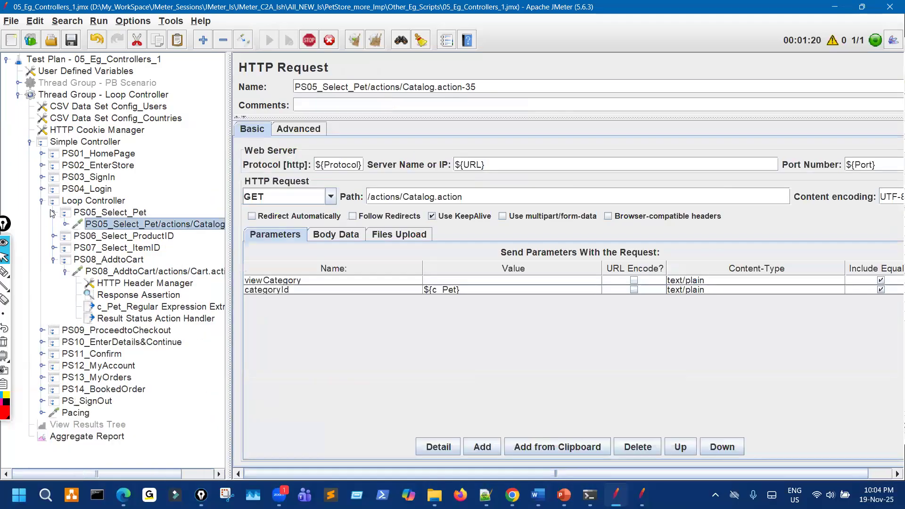
pyautogui.click(52, 213)
pyautogui.click(42, 201)
# Stop the test, enable View Results Tree, clear old results, start a new run, and show the controller slides.
pyautogui.click(309, 41)
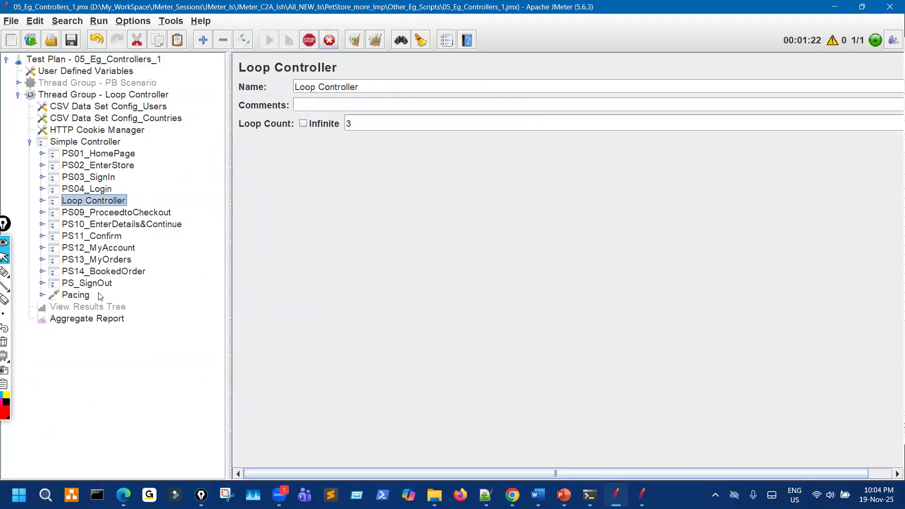
pyautogui.click(160, 303)
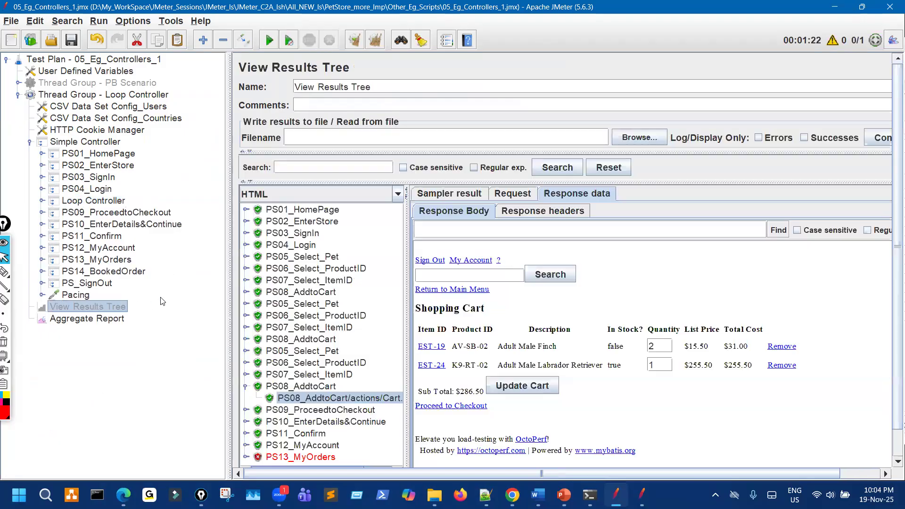
pyautogui.hotkey('ctrl', 't')
pyautogui.click(355, 41)
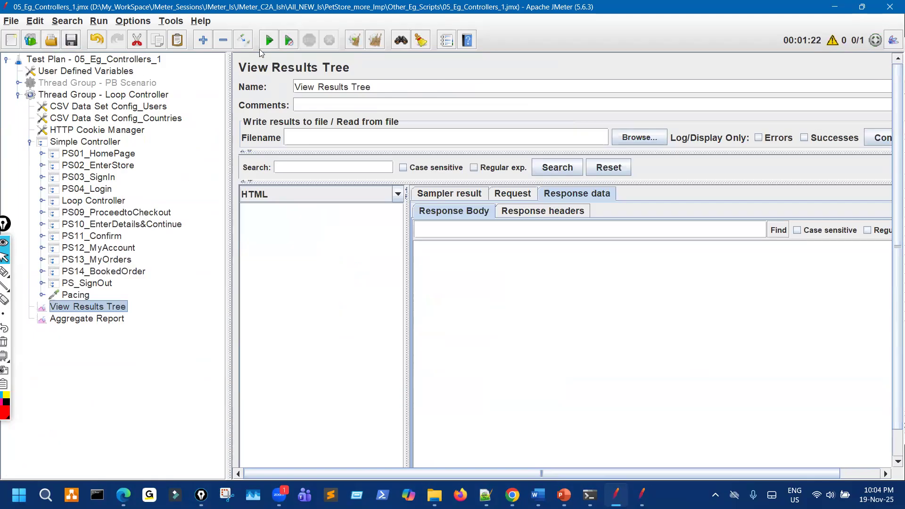
pyautogui.hotkey('ctrl', 'r')
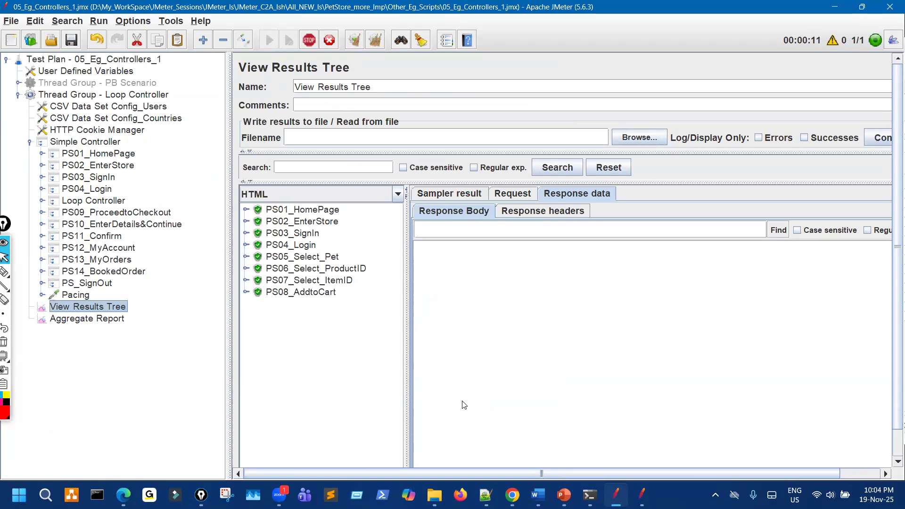
pyautogui.moveTo(611, 485)
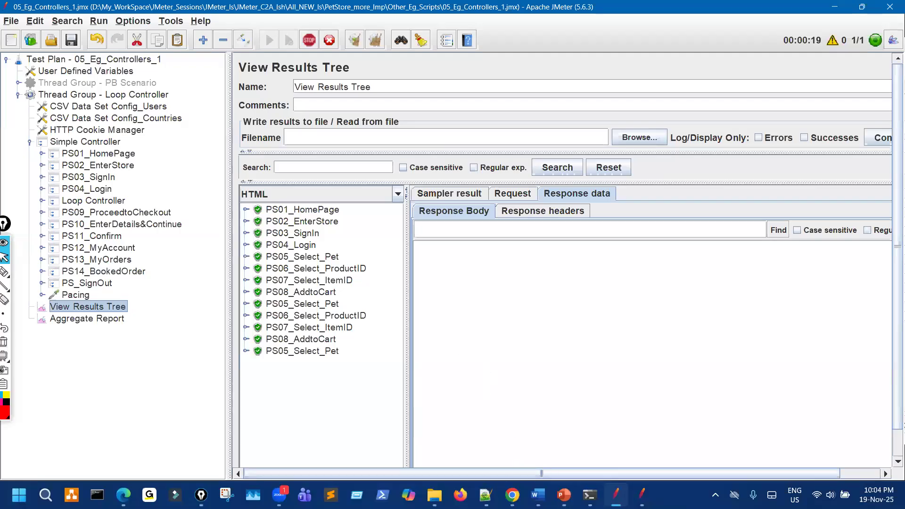
pyautogui.click(564, 495)
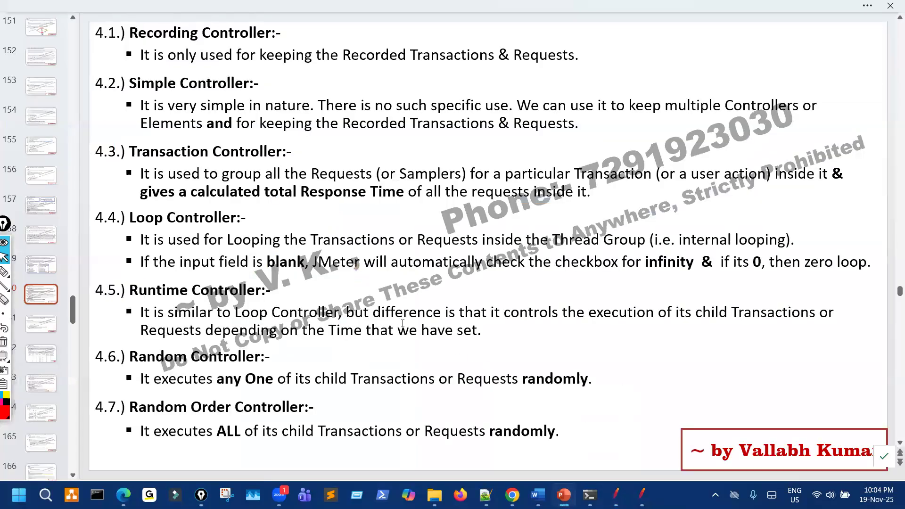
# Ink 'duration' beside the Runtime Controller bullet and 'number' above the Loop Controller bullet.
pyautogui.moveTo(95, 305); pyautogui.dragTo(146, 290)
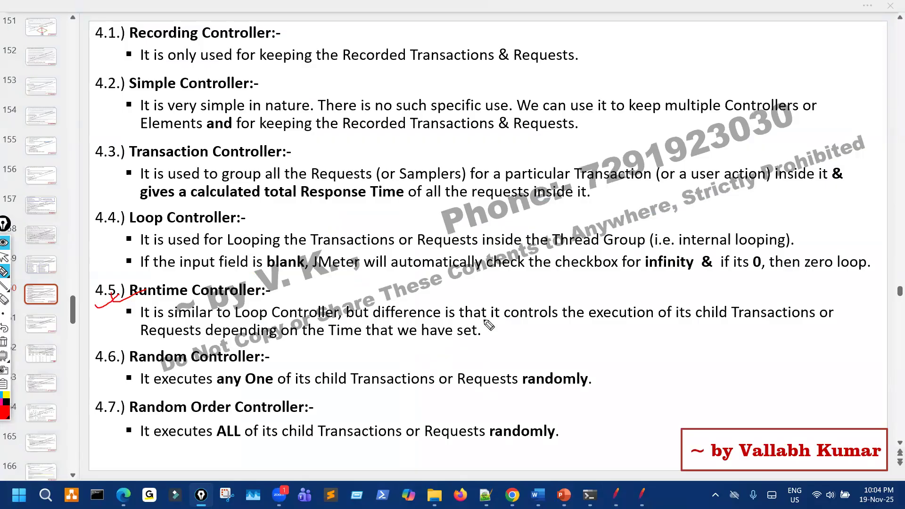
pyautogui.moveTo(304, 330); pyautogui.dragTo(317, 318)
pyautogui.moveTo(560, 338)
pyautogui.mouseDown()
pyautogui.moveTo(582, 330)
pyautogui.moveTo(627, 340)
pyautogui.moveTo(686, 300)
pyautogui.moveTo(748, 293)
pyautogui.mouseUp()
pyautogui.moveTo(698, 333)
pyautogui.mouseDown()
pyautogui.moveTo(643, 359)
pyautogui.moveTo(702, 347)
pyautogui.mouseUp()
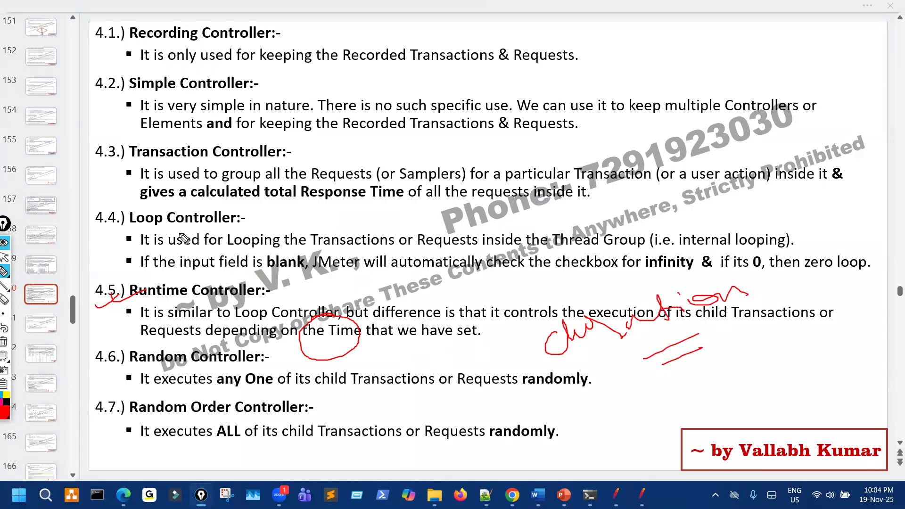
pyautogui.moveTo(199, 223); pyautogui.dragTo(159, 227)
pyautogui.moveTo(168, 233); pyautogui.dragTo(199, 229)
pyautogui.moveTo(368, 220)
pyautogui.mouseDown()
pyautogui.moveTo(398, 225)
pyautogui.moveTo(448, 210)
pyautogui.moveTo(502, 207)
pyautogui.mouseUp()
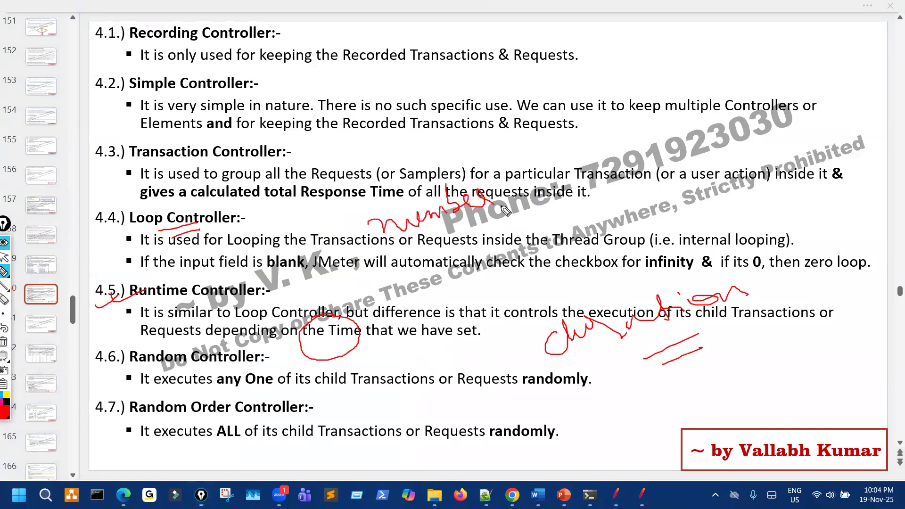
# Emphasise the duration note and mark blank, infinity and zero loop on the Loop bullet before returning to JMeter.
pyautogui.moveTo(197, 213); pyautogui.dragTo(188, 205)
pyautogui.moveTo(138, 308); pyautogui.dragTo(170, 317)
pyautogui.moveTo(555, 333); pyautogui.dragTo(567, 329)
pyautogui.moveTo(556, 296); pyautogui.dragTo(569, 332)
pyautogui.moveTo(653, 350); pyautogui.dragTo(690, 353)
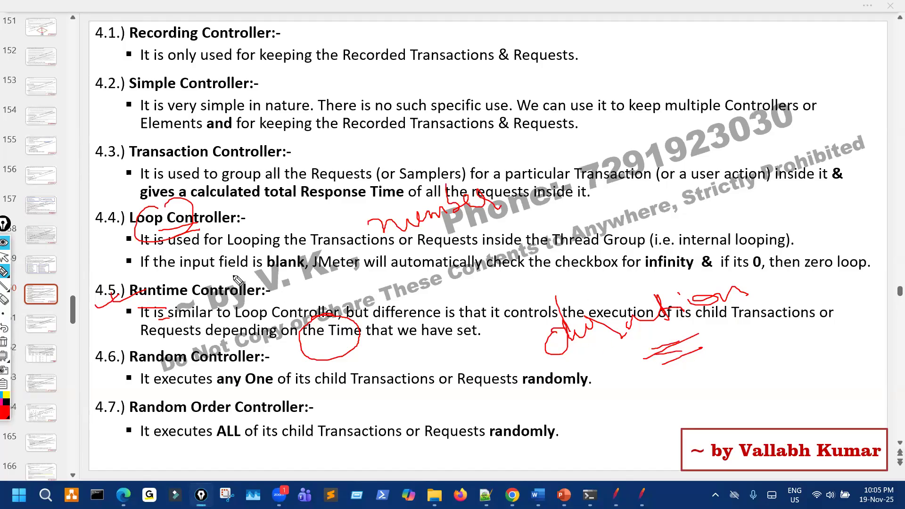
pyautogui.moveTo(130, 213); pyautogui.dragTo(164, 190)
pyautogui.moveTo(277, 274); pyautogui.dragTo(447, 274)
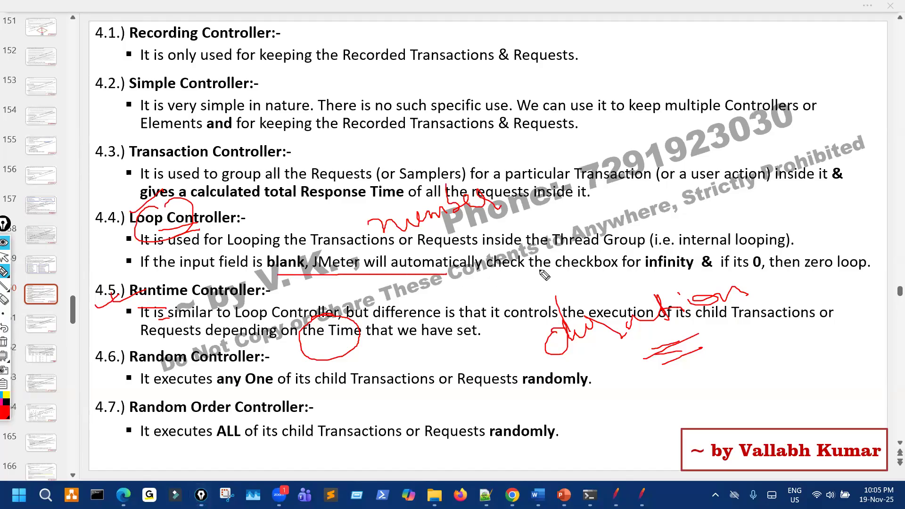
pyautogui.moveTo(726, 241)
pyautogui.mouseDown()
pyautogui.moveTo(696, 245)
pyautogui.moveTo(657, 276)
pyautogui.moveTo(697, 254)
pyautogui.mouseUp()
pyautogui.moveTo(772, 275); pyautogui.dragTo(792, 278)
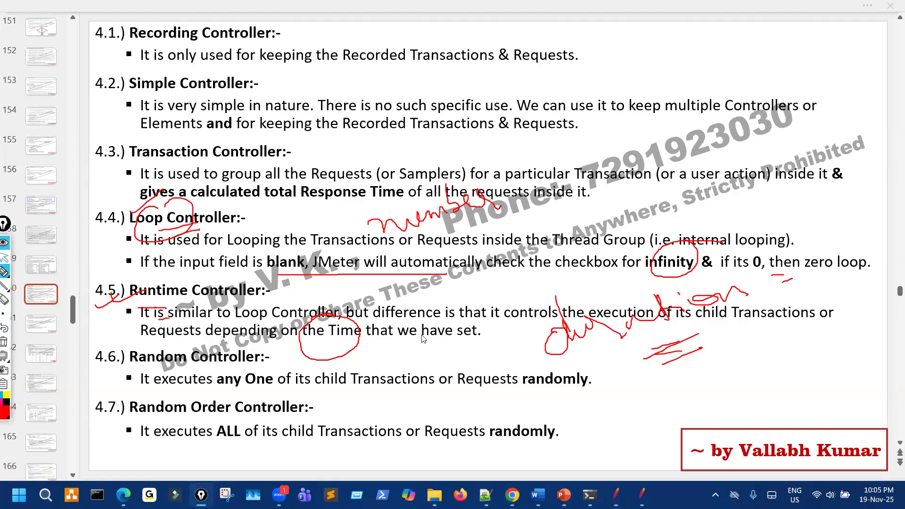
pyautogui.hotkey('alt', 'Tab')
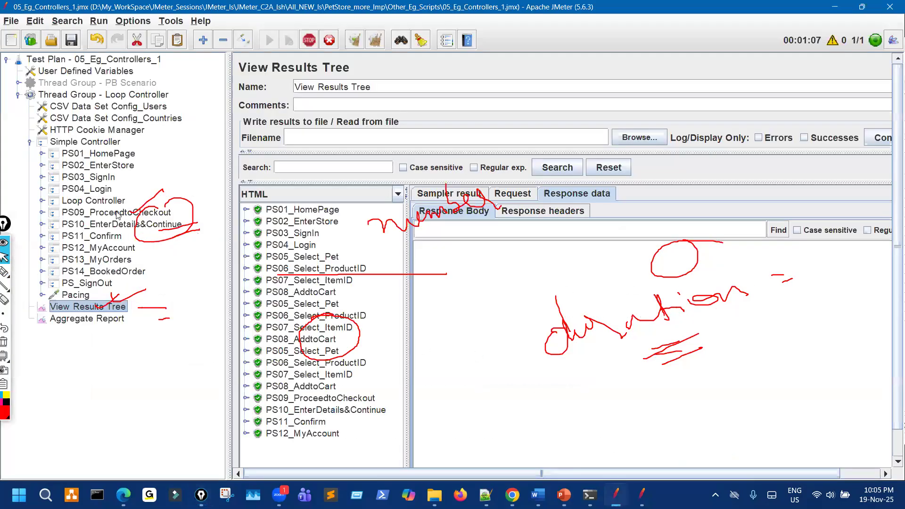
# Show the Loop Controller settings and ink over its loop count of 3 and the Infinite option.
pyautogui.click(115, 202)
pyautogui.click(4, 272)
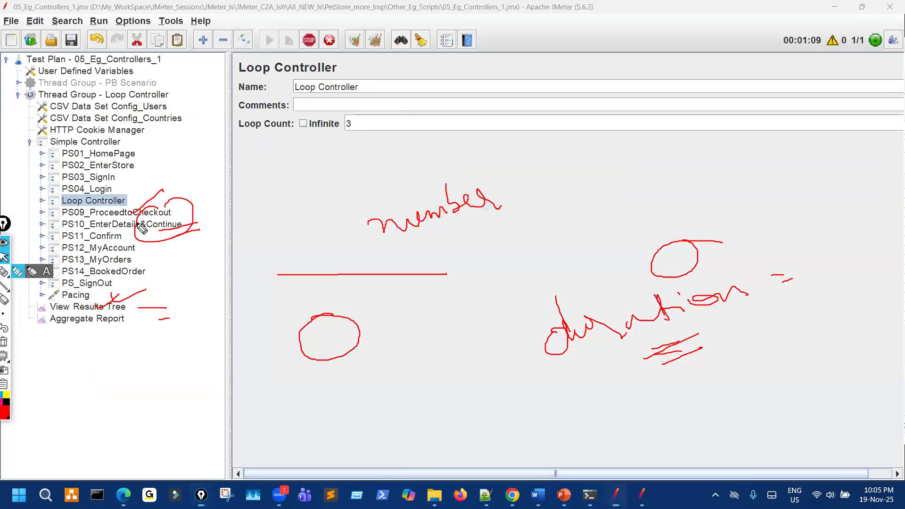
pyautogui.moveTo(344, 121)
pyautogui.mouseDown()
pyautogui.moveTo(391, 133)
pyautogui.moveTo(337, 148)
pyautogui.mouseUp()
pyautogui.moveTo(290, 117)
pyautogui.mouseDown()
pyautogui.moveTo(292, 126)
pyautogui.moveTo(324, 107)
pyautogui.moveTo(345, 113)
pyautogui.mouseUp()
pyautogui.click(4, 259)
# Expand the Loop Controller and link its PS05–PS08 transactions to the loop count with ink.
pyautogui.click(41, 200)
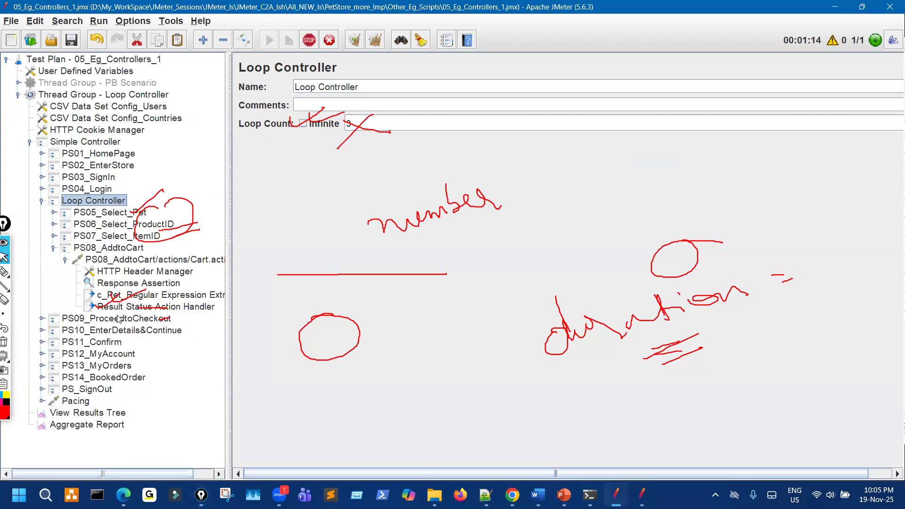
pyautogui.click(5, 340)
pyautogui.click(4, 272)
pyautogui.moveTo(353, 126)
pyautogui.mouseDown()
pyautogui.moveTo(344, 133)
pyautogui.moveTo(349, 101)
pyautogui.mouseUp()
pyautogui.moveTo(144, 248)
pyautogui.mouseDown()
pyautogui.moveTo(138, 213)
pyautogui.moveTo(118, 271)
pyautogui.mouseUp()
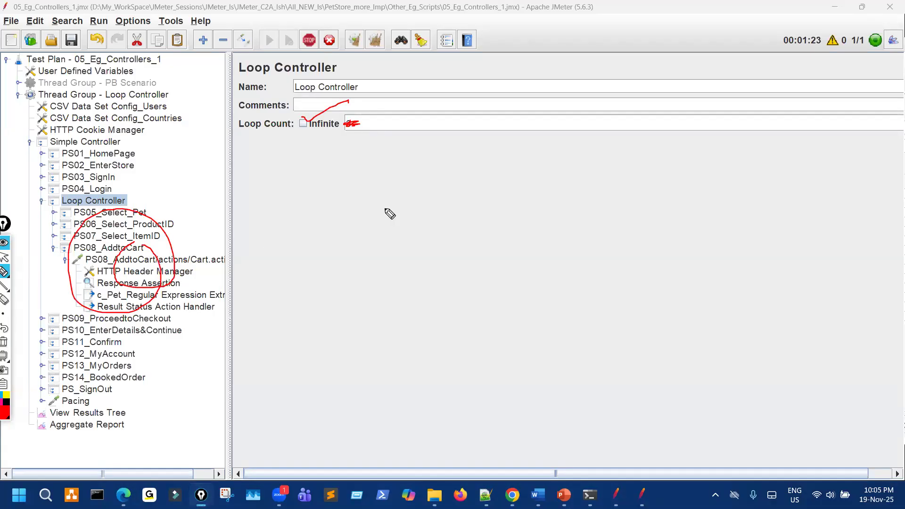
pyautogui.moveTo(400, 136)
pyautogui.mouseDown()
pyautogui.moveTo(379, 120)
pyautogui.moveTo(399, 134)
pyautogui.mouseUp()
pyautogui.moveTo(361, 241)
pyautogui.mouseDown()
pyautogui.moveTo(359, 175)
pyautogui.moveTo(372, 170)
pyautogui.mouseUp()
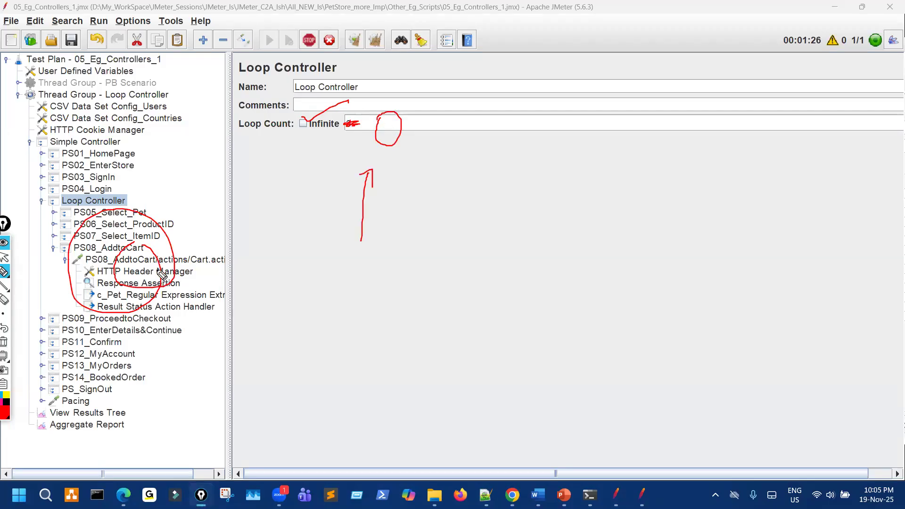
# Cross out the looped transactions in ink, clear the marks, and collapse the Loop Controller.
pyautogui.moveTo(96, 216); pyautogui.dragTo(161, 280)
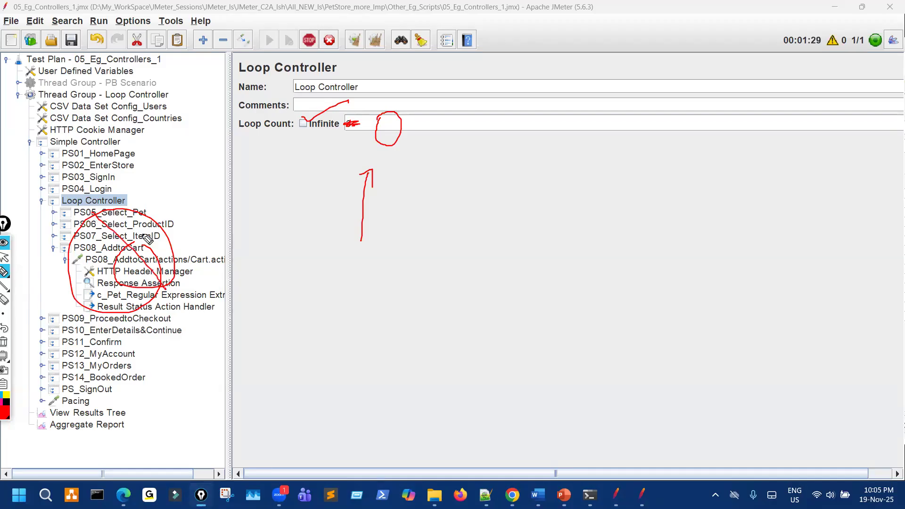
pyautogui.moveTo(154, 222); pyautogui.dragTo(108, 297)
pyautogui.moveTo(121, 168)
pyautogui.mouseDown()
pyautogui.moveTo(117, 181)
pyautogui.moveTo(127, 190)
pyautogui.moveTo(227, 235)
pyautogui.moveTo(193, 309)
pyautogui.moveTo(170, 332)
pyautogui.mouseUp()
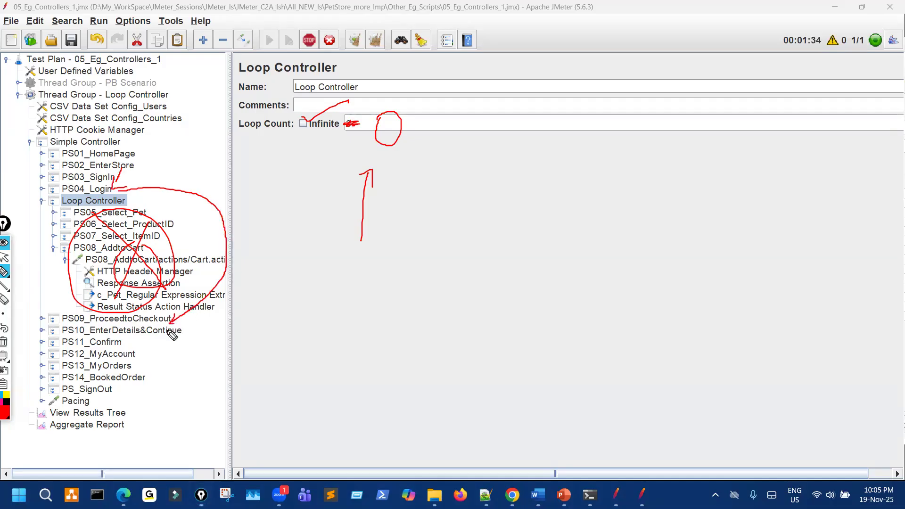
pyautogui.moveTo(189, 46); pyautogui.dragTo(186, 163)
pyautogui.moveTo(179, 144)
pyautogui.mouseDown()
pyautogui.moveTo(185, 158)
pyautogui.moveTo(202, 150)
pyautogui.mouseUp()
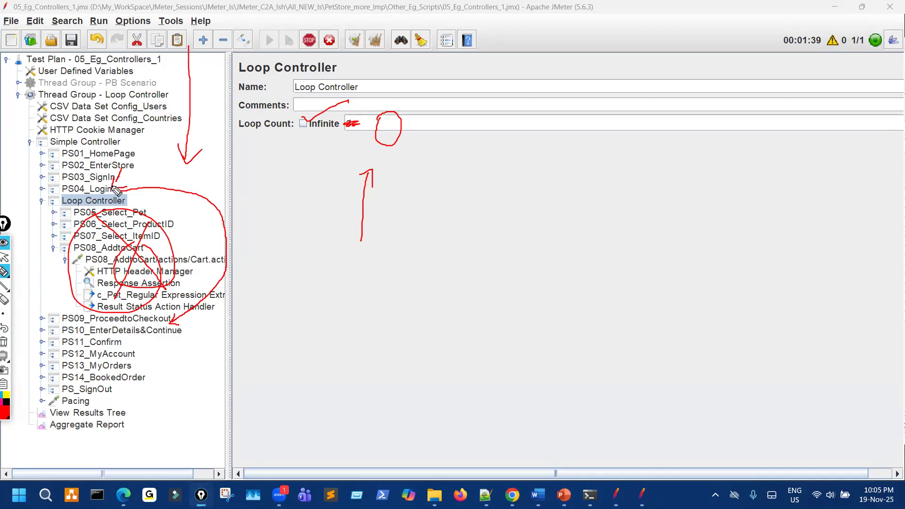
pyautogui.moveTo(372, 124); pyautogui.dragTo(382, 122)
pyautogui.moveTo(106, 209)
pyautogui.mouseDown()
pyautogui.moveTo(142, 241)
pyautogui.moveTo(123, 269)
pyautogui.mouseUp()
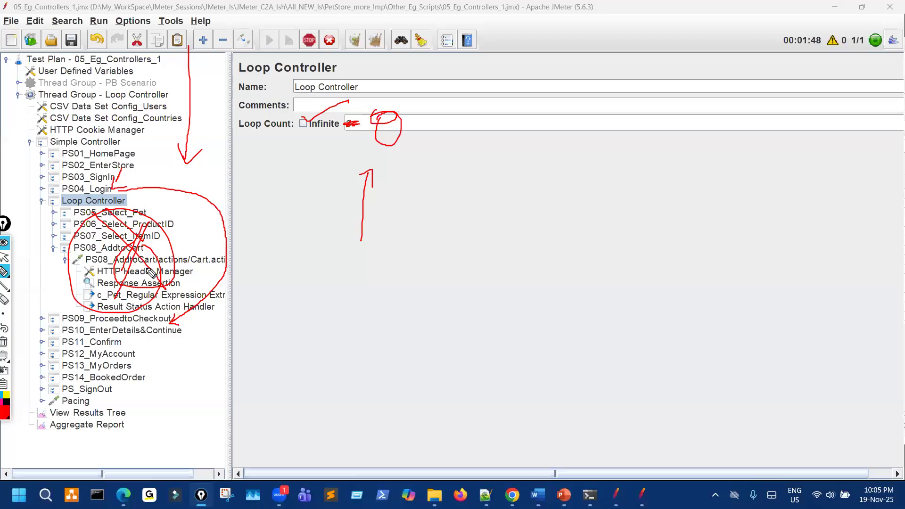
pyautogui.hotkey('ctrl', 'shift', '7')
pyautogui.click(3, 257)
pyautogui.click(42, 201)
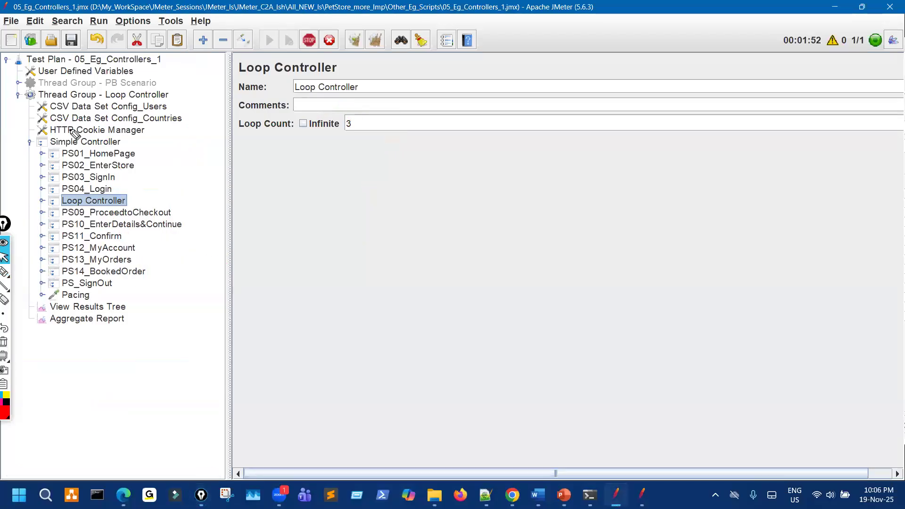
pyautogui.hotkey('ctrl', 'shift', '3')
pyautogui.moveTo(346, 113)
pyautogui.mouseDown()
pyautogui.moveTo(357, 135)
pyautogui.moveTo(327, 111)
pyautogui.mouseUp()
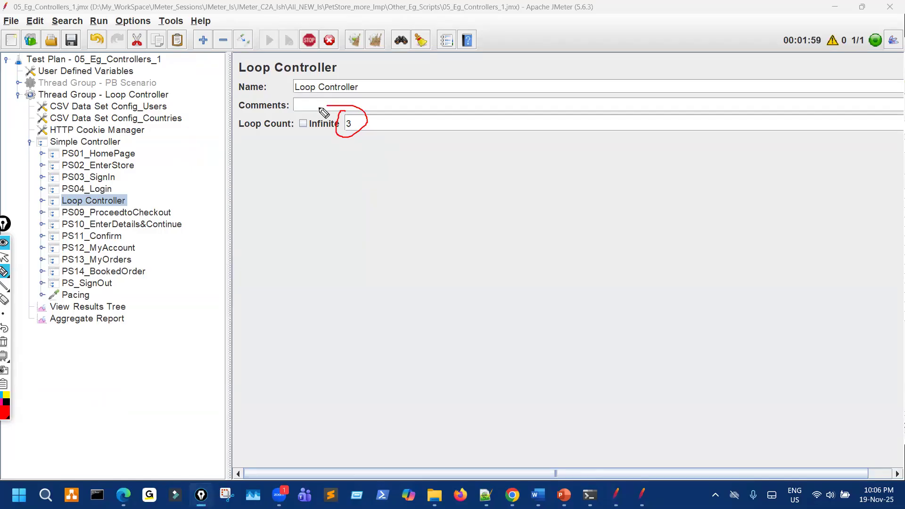
pyautogui.click(152, 97)
pyautogui.moveTo(379, 211)
pyautogui.mouseDown()
pyautogui.moveTo(386, 231)
pyautogui.moveTo(382, 218)
pyautogui.mouseUp()
pyautogui.moveTo(139, 174)
pyautogui.mouseDown()
pyautogui.moveTo(174, 257)
pyautogui.moveTo(10, 291)
pyautogui.mouseUp()
pyautogui.moveTo(162, 159)
pyautogui.mouseDown()
pyautogui.moveTo(11, 274)
pyautogui.moveTo(142, 171)
pyautogui.mouseUp()
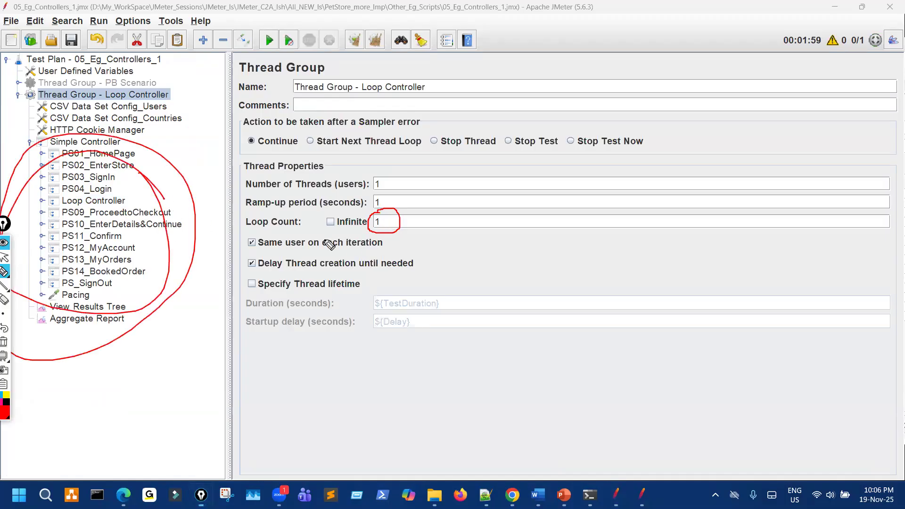
pyautogui.moveTo(400, 292)
pyautogui.mouseDown()
pyautogui.moveTo(365, 312)
pyautogui.moveTo(444, 306)
pyautogui.moveTo(400, 293)
pyautogui.mouseUp()
pyautogui.moveTo(527, 284)
pyautogui.mouseDown()
pyautogui.moveTo(457, 305)
pyautogui.moveTo(469, 309)
pyautogui.mouseUp()
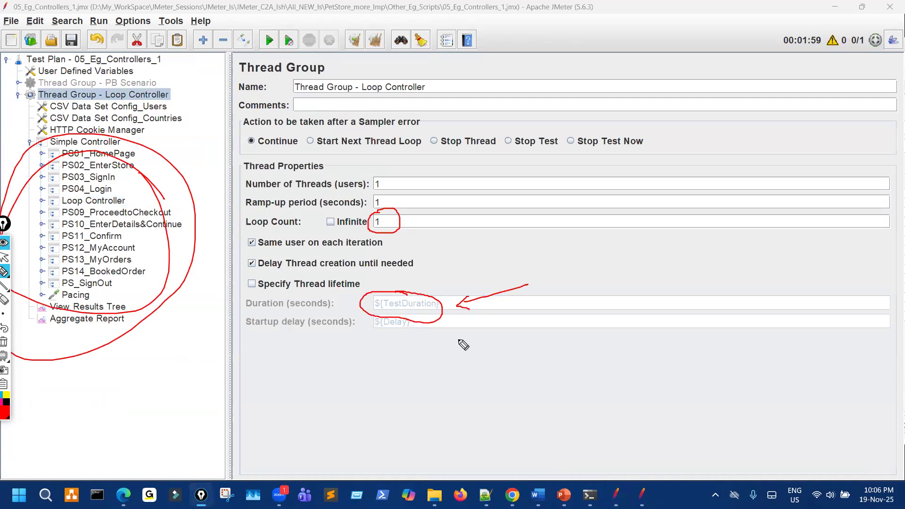
pyautogui.hotkey('ctrl', 'shift', '7')
pyautogui.hotkey('ctrl', 'shift', '2')
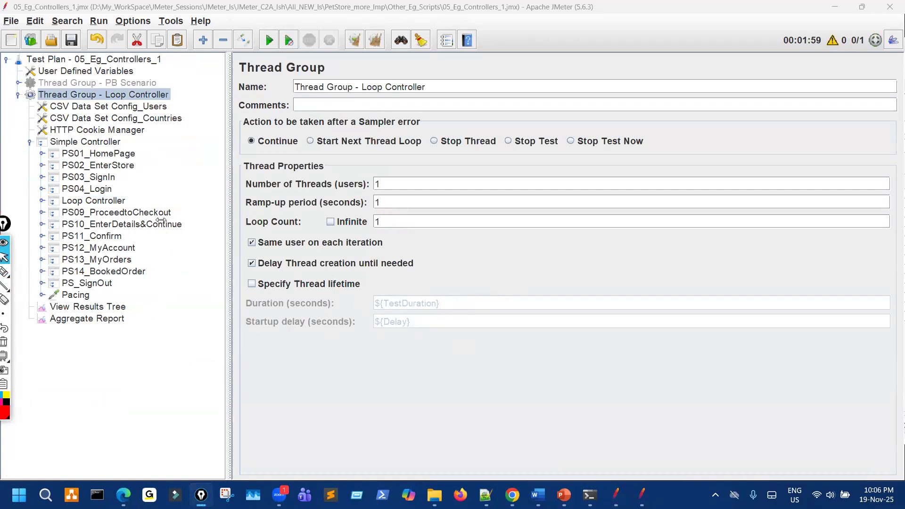
pyautogui.click(113, 201)
pyautogui.hotkey('ctrl', 'shift', '3')
pyautogui.moveTo(126, 166)
pyautogui.mouseDown()
pyautogui.moveTo(42, 143)
pyautogui.moveTo(95, 174)
pyautogui.mouseUp()
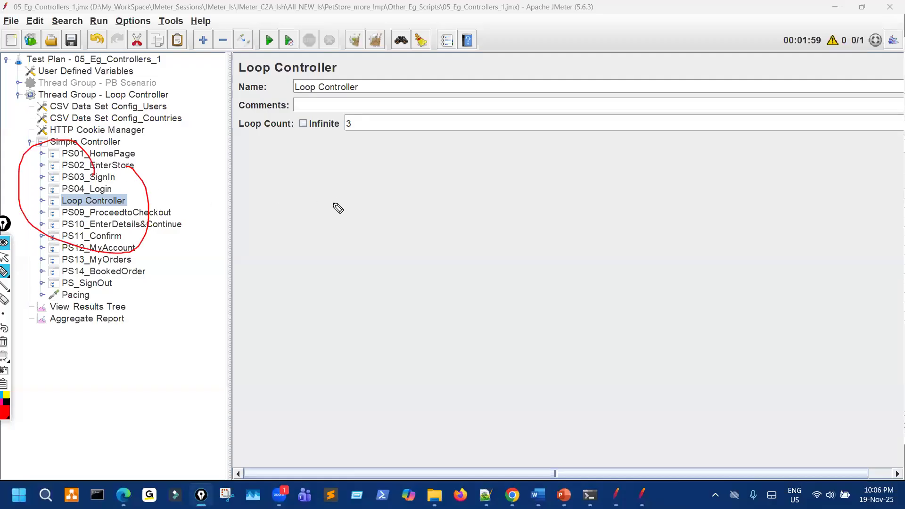
# Circle the Loop Count value 3 in ink, then clear the annotations.
pyautogui.moveTo(353, 115)
pyautogui.mouseDown()
pyautogui.moveTo(366, 151)
pyautogui.moveTo(330, 140)
pyautogui.mouseUp()
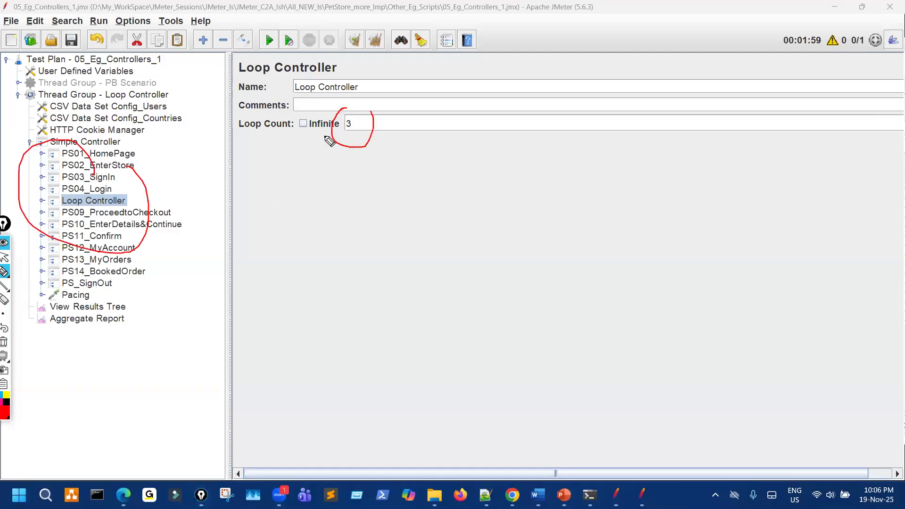
pyautogui.moveTo(241, 45)
pyautogui.mouseDown()
pyautogui.moveTo(217, 69)
pyautogui.moveTo(256, 54)
pyautogui.mouseUp()
pyautogui.moveTo(352, 118)
pyautogui.mouseDown()
pyautogui.moveTo(341, 141)
pyautogui.moveTo(362, 118)
pyautogui.moveTo(351, 151)
pyautogui.moveTo(345, 119)
pyautogui.mouseUp()
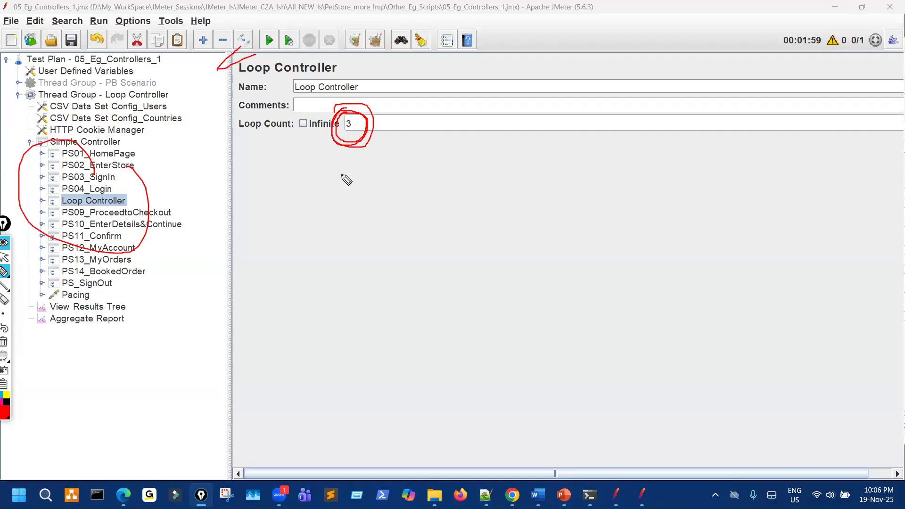
pyautogui.press('Escape')
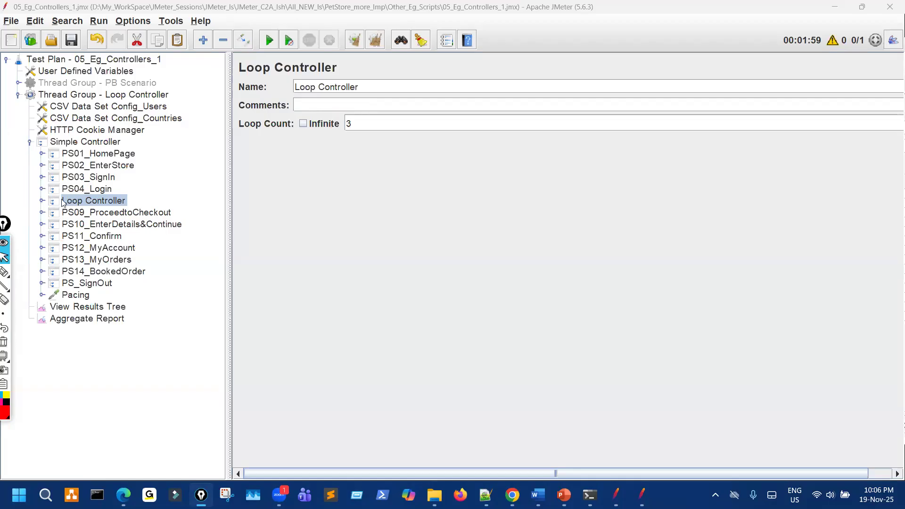
# Collapse the Loop Controller thread group's nodes and paste a duplicate of it into the Test Plan.
pyautogui.click(41, 202)
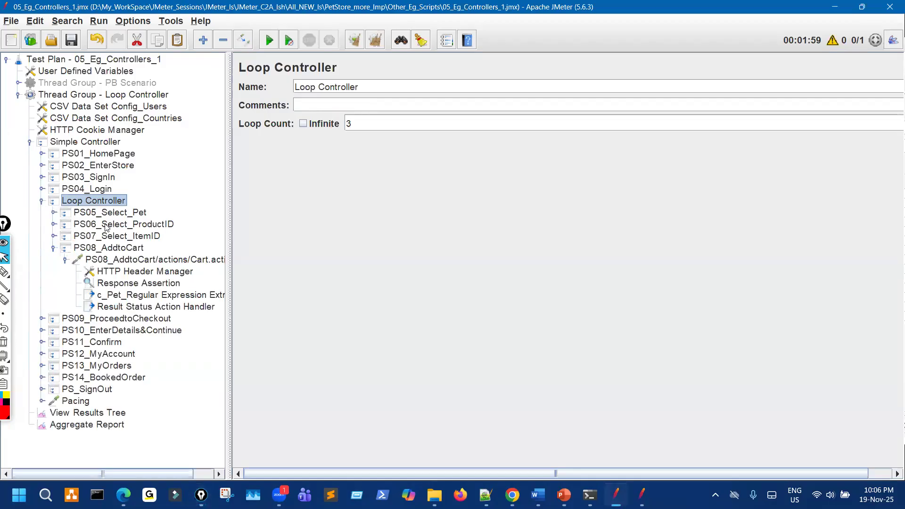
pyautogui.click(67, 260)
pyautogui.click(53, 248)
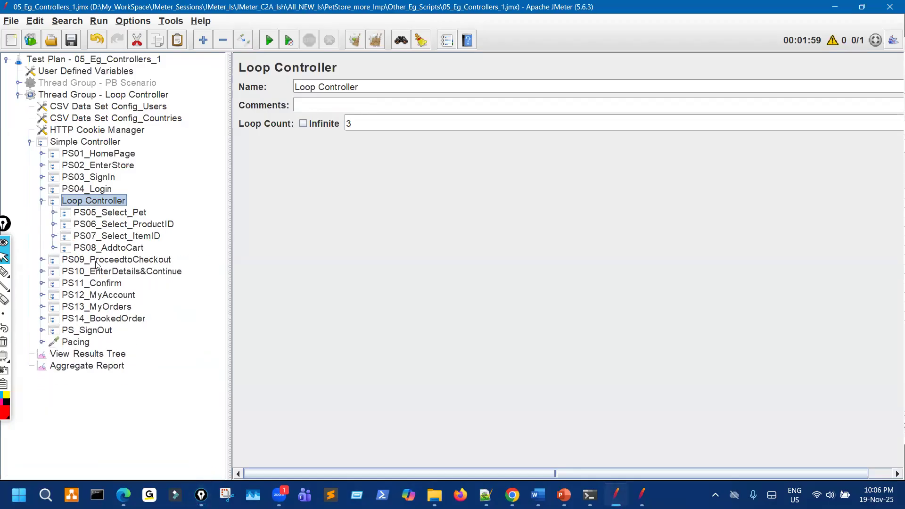
pyautogui.click(42, 201)
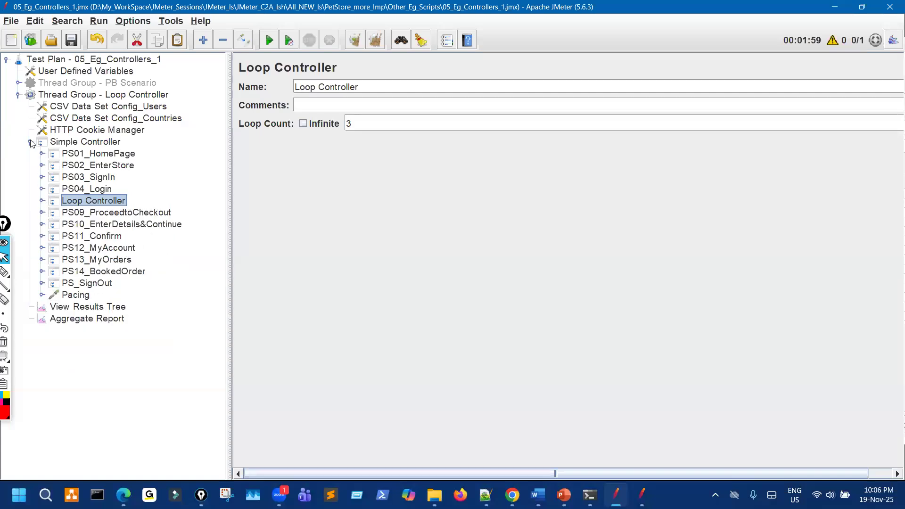
pyautogui.click(30, 143)
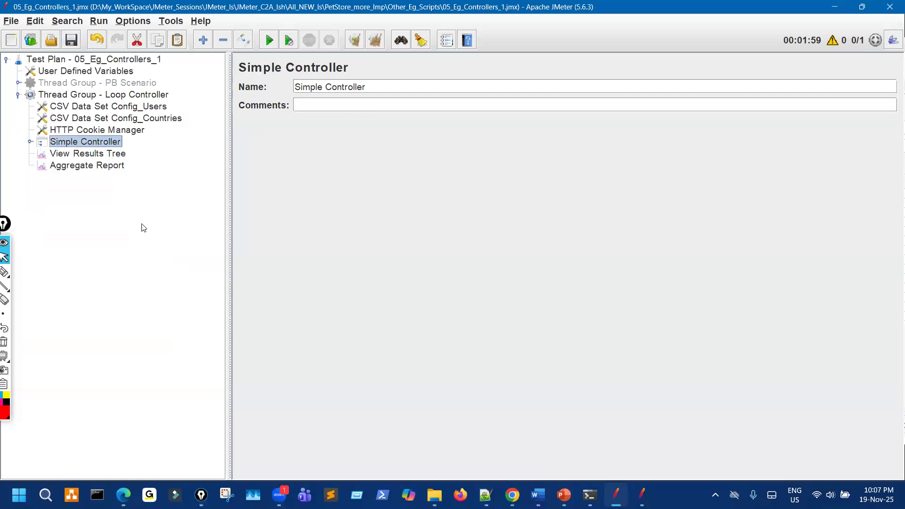
pyautogui.click(19, 96)
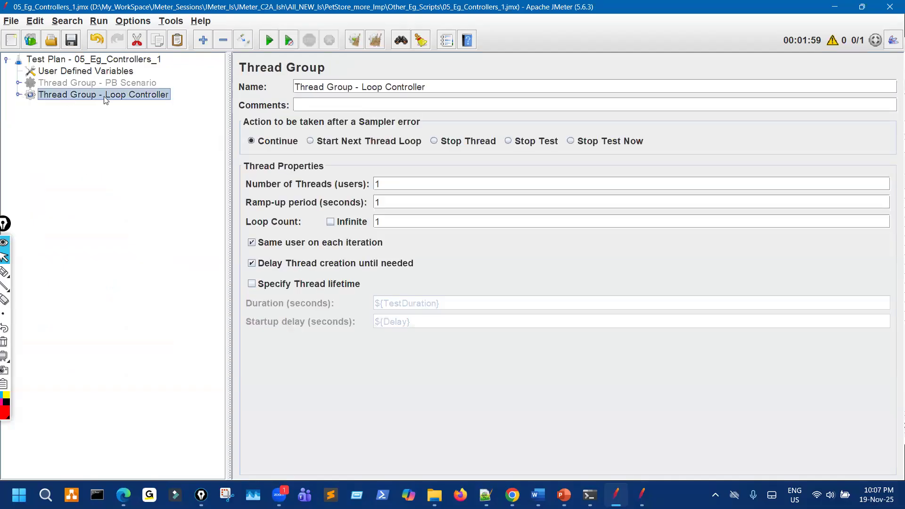
pyautogui.click(119, 61)
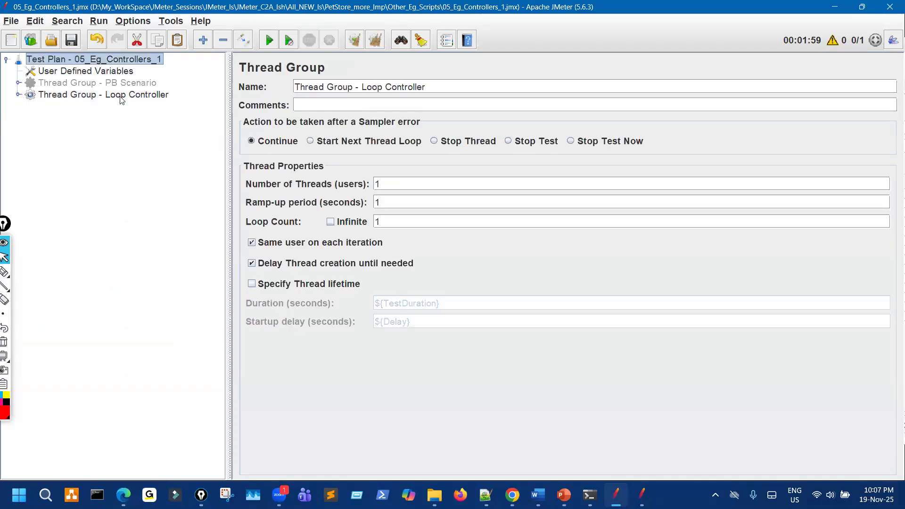
pyautogui.hotkey('ctrl', 'v')
pyautogui.click(134, 97)
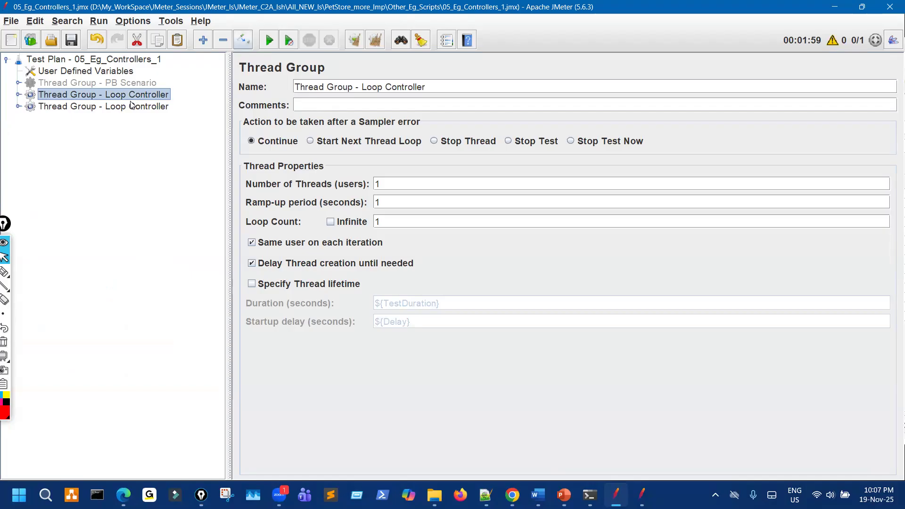
# Disable the original thread group and add a Runtime Controller above the copy's Loop Controller.
pyautogui.hotkey('ctrl', 't')
pyautogui.click(132, 105)
pyautogui.click(18, 106)
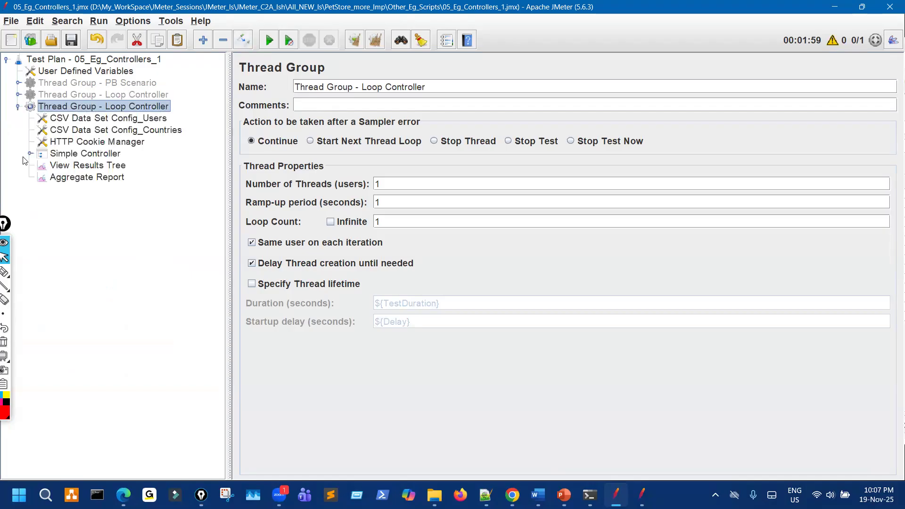
pyautogui.click(30, 153)
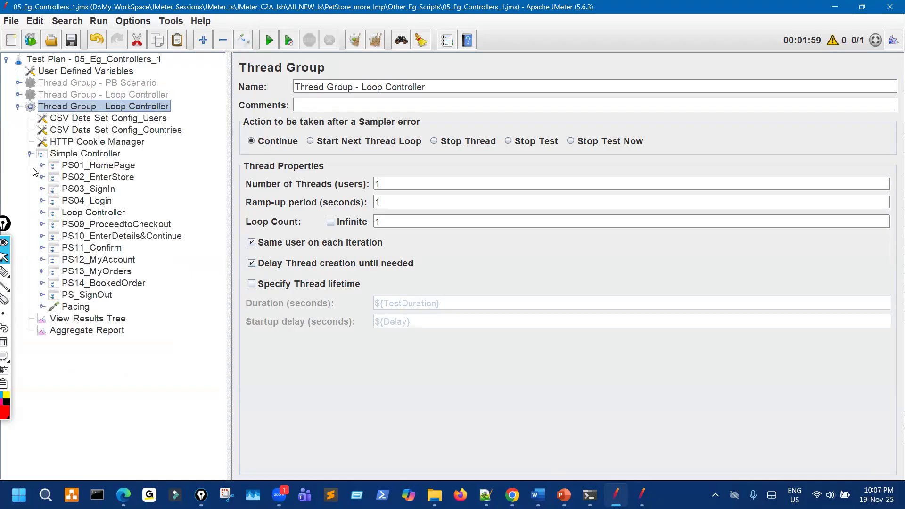
pyautogui.rightClick(105, 155)
pyautogui.moveTo(260, 162)
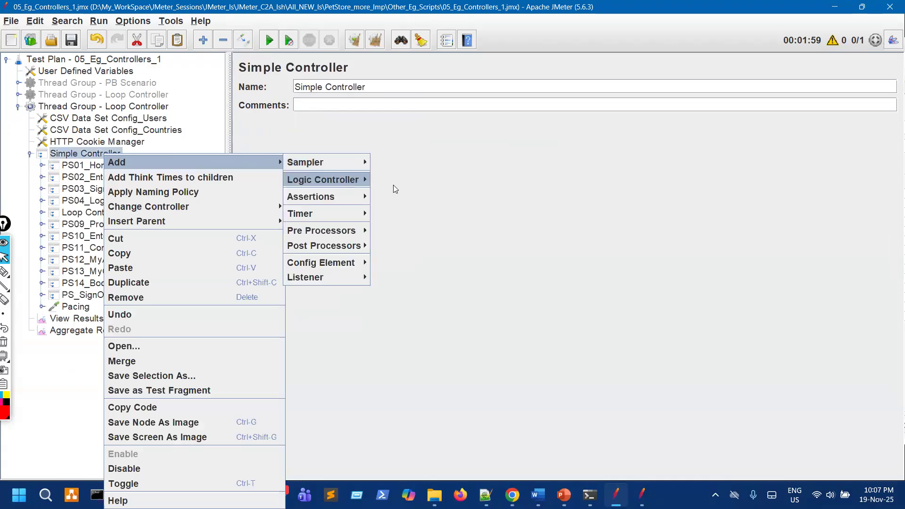
pyautogui.moveTo(339, 180)
pyautogui.click(412, 359)
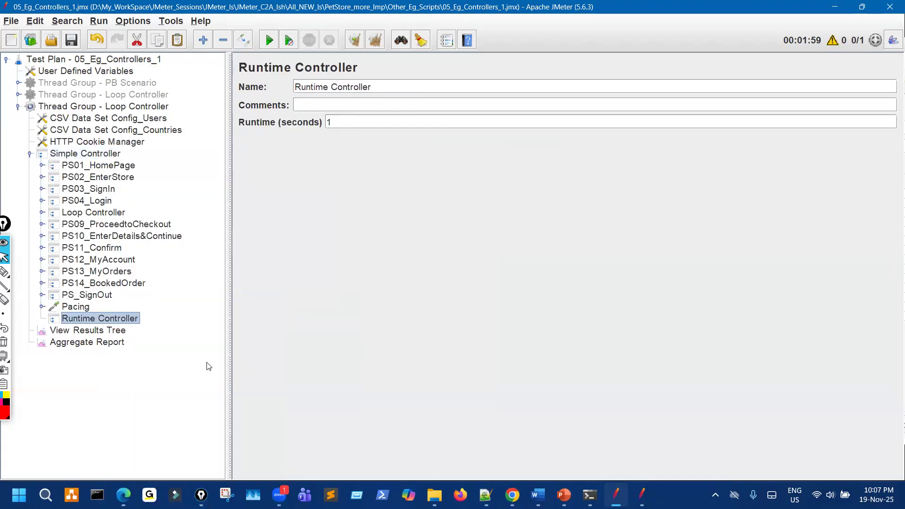
pyautogui.moveTo(119, 320); pyautogui.dragTo(137, 206)
# Move PS05–PS08 from the Loop Controller into the Runtime Controller and delete the empty Loop Controller.
pyautogui.click(41, 224)
pyautogui.click(114, 237)
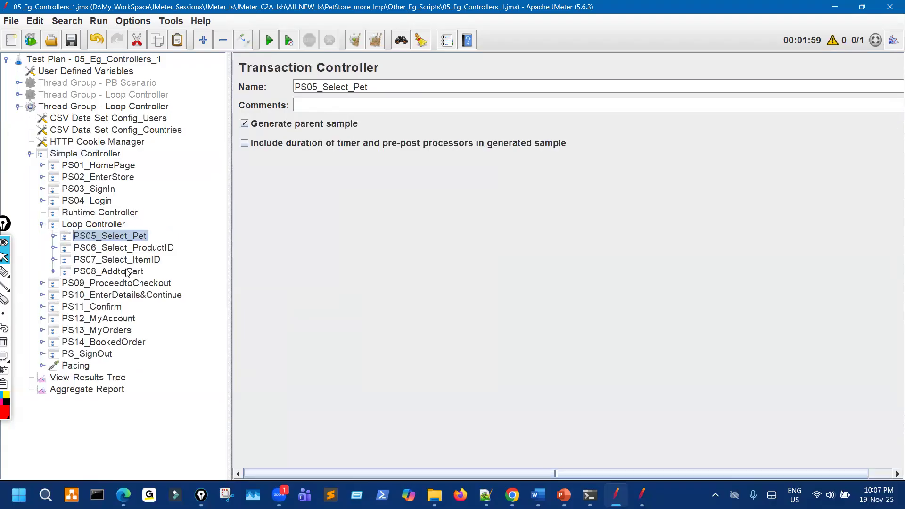
pyautogui.keyDown('shift'); pyautogui.click(140, 273); pyautogui.keyUp('shift')
pyautogui.press('Delete')
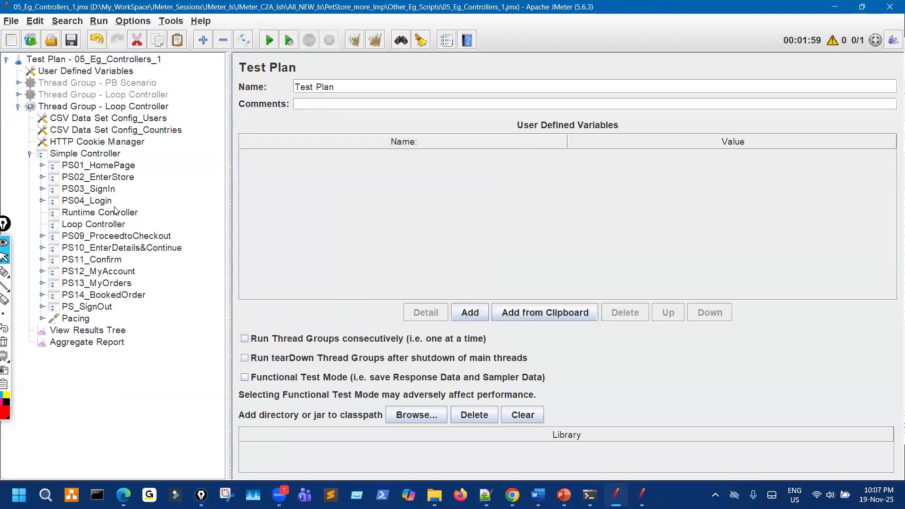
pyautogui.click(115, 211)
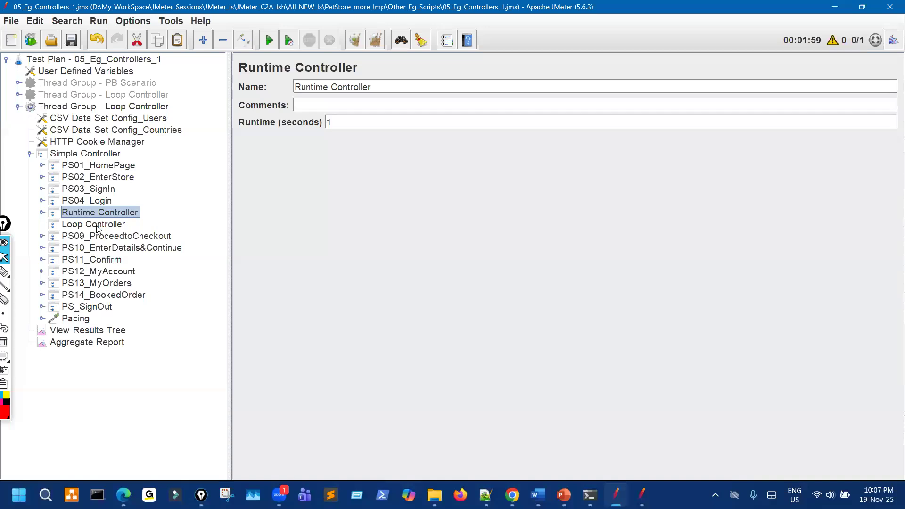
pyautogui.click(96, 225)
pyautogui.click(136, 40)
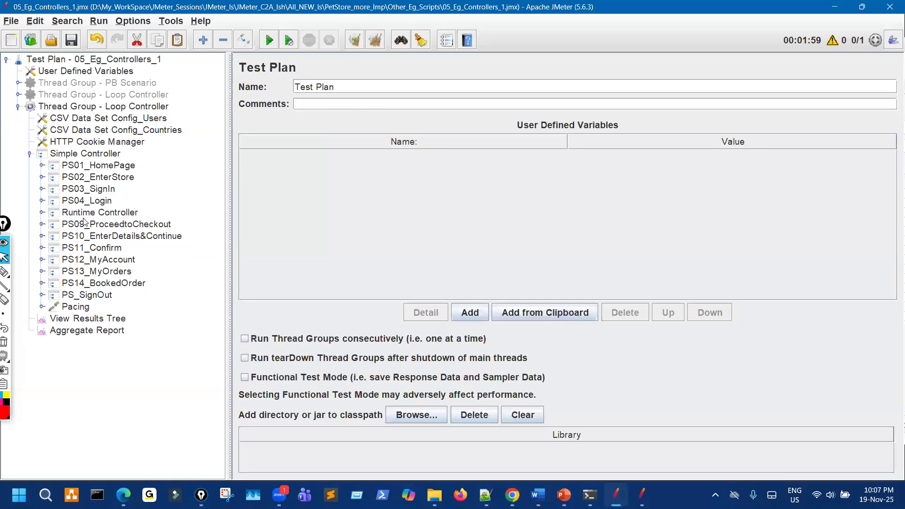
pyautogui.click(83, 215)
pyautogui.click(42, 212)
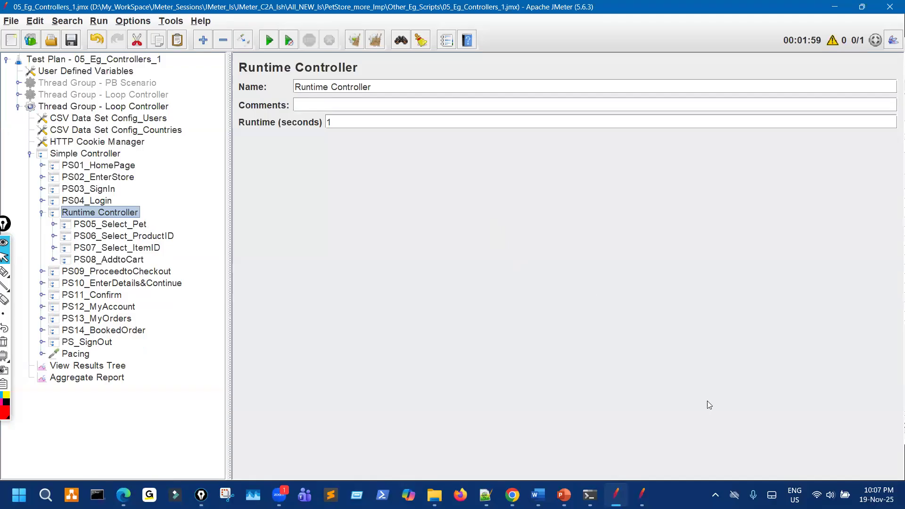
# Connect the Wi-Fi to the Airtel_AirFi_30 network from Quick Settings.
pyautogui.click(817, 494)
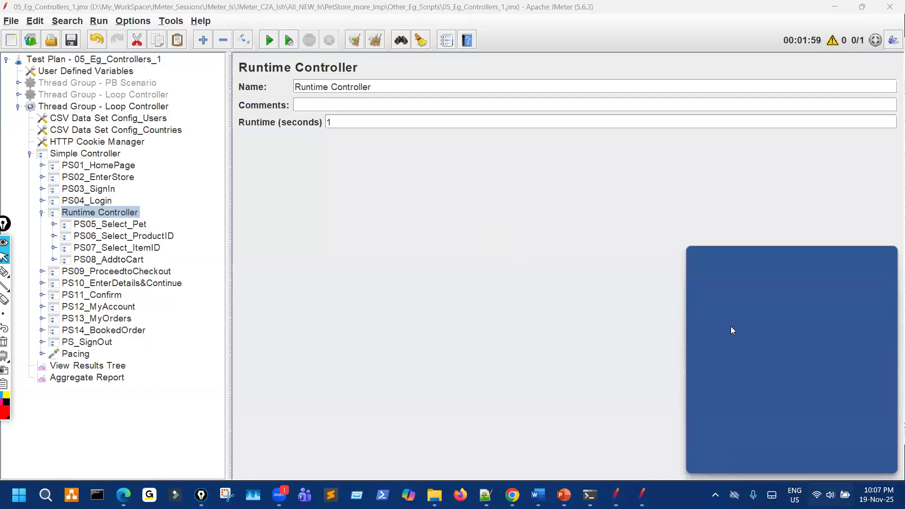
pyautogui.click(742, 286)
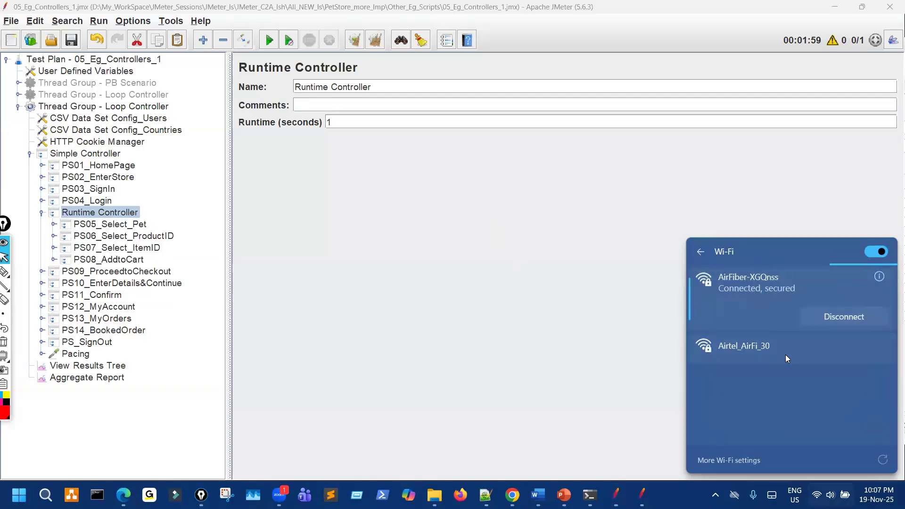
pyautogui.click(786, 354)
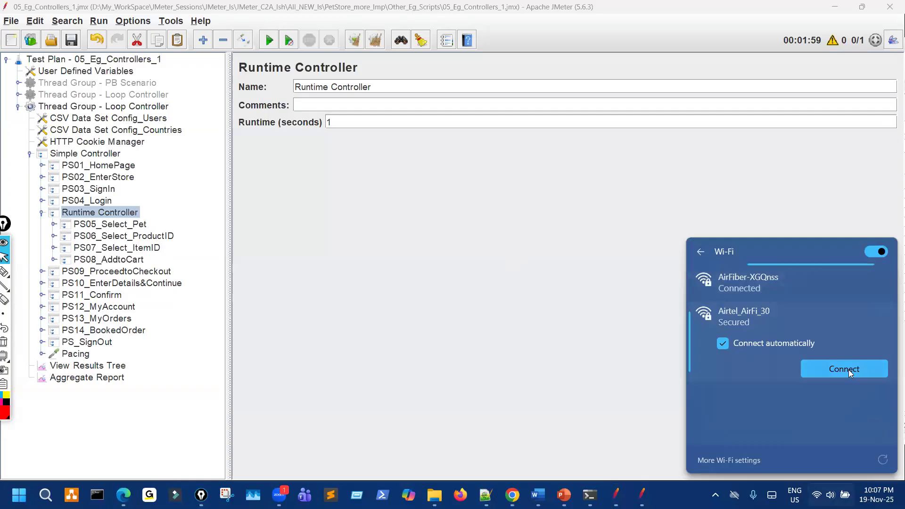
pyautogui.click(850, 373)
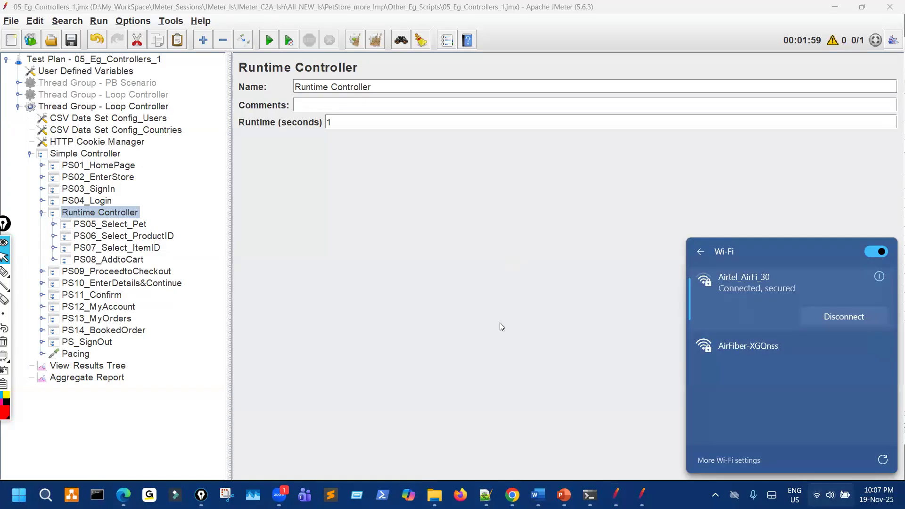
pyautogui.click(475, 314)
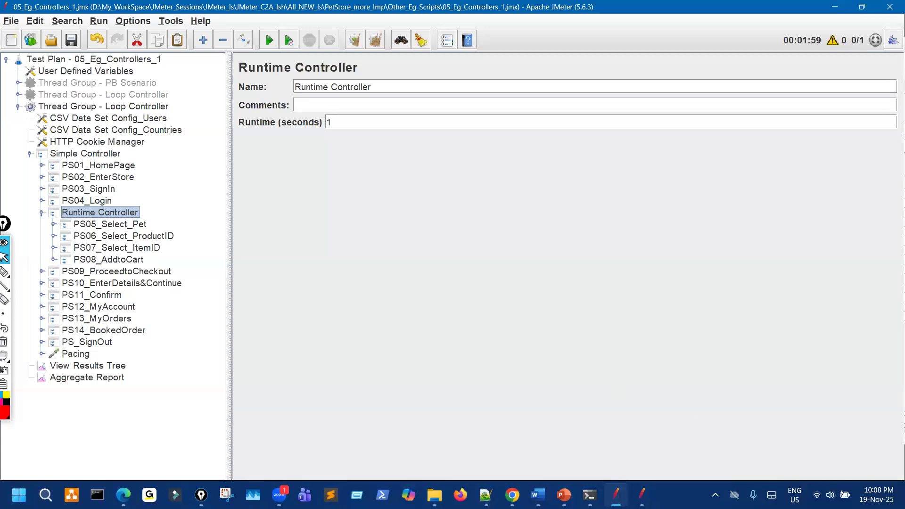
# Raise the system volume to 95 and close Quick Settings.
pyautogui.click(830, 495)
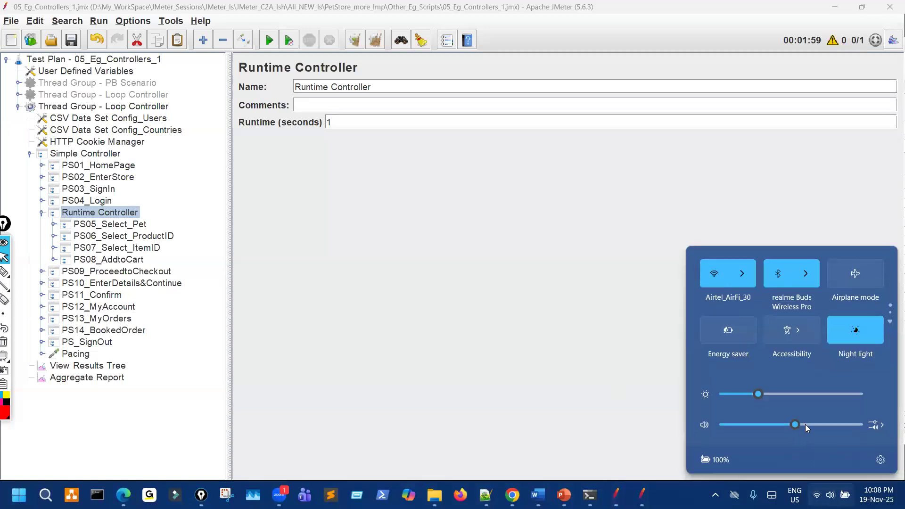
pyautogui.click(859, 423)
pyautogui.click(377, 18)
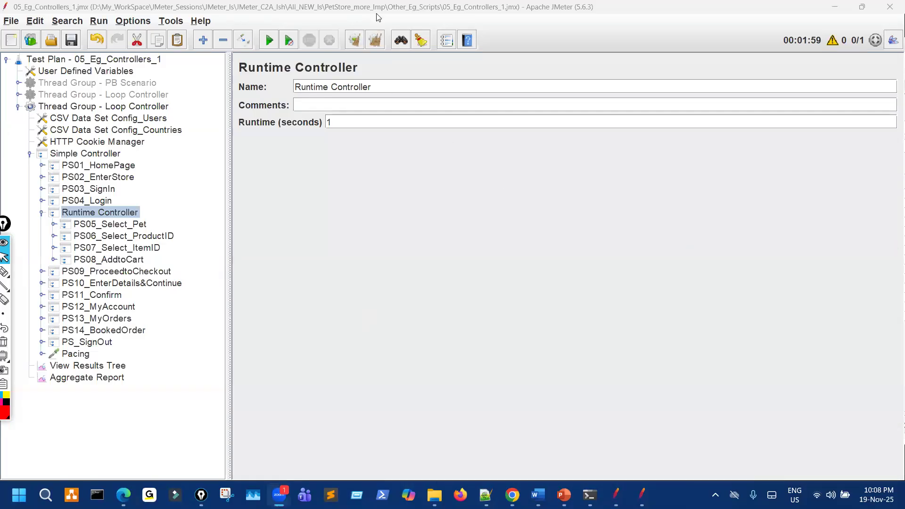
# Change the Runtime Controller's Runtime (seconds) from 1 to 60.
pyautogui.click(333, 112)
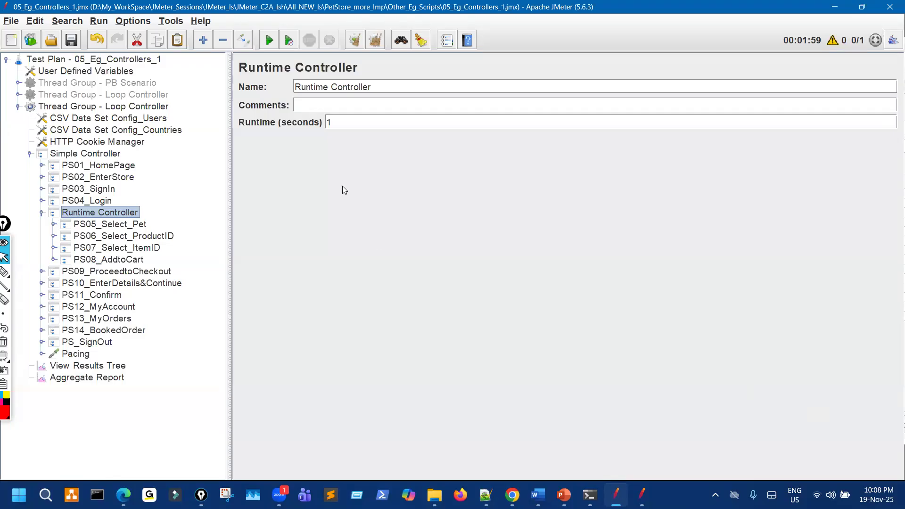
pyautogui.doubleClick(328, 122)
pyautogui.click(353, 122)
pyautogui.doubleClick(323, 123)
pyautogui.write('10')
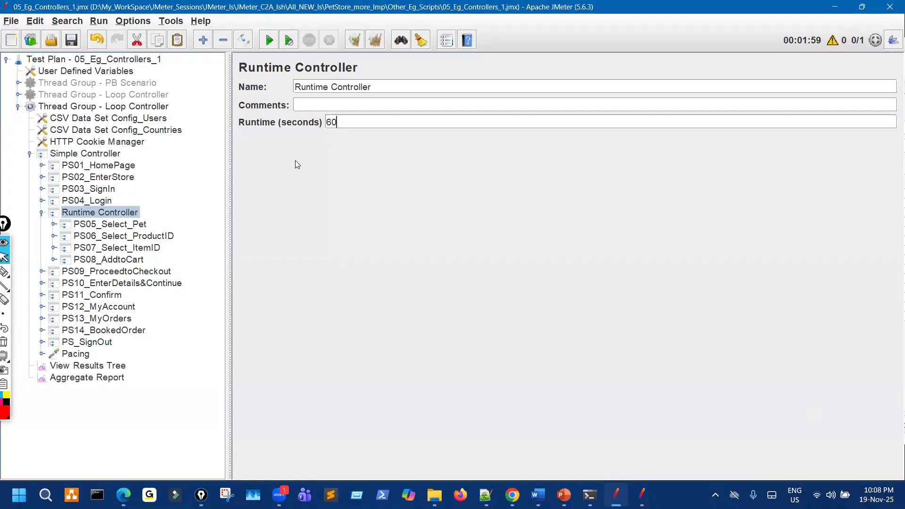
# Check PS05_Select_Pet through PS08_AddtoCart under the Runtime Controller, then view the View Results Tree.
pyautogui.click(136, 227)
pyautogui.click(136, 239)
pyautogui.click(137, 248)
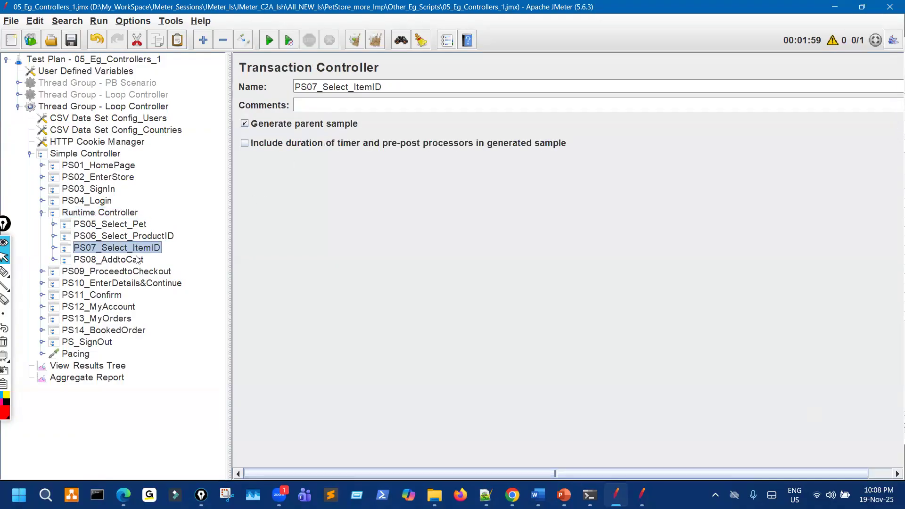
pyautogui.click(138, 259)
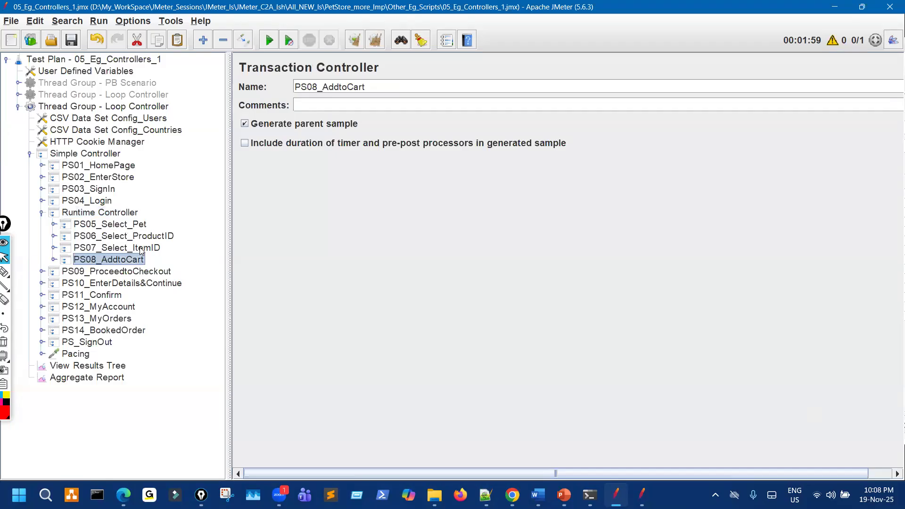
pyautogui.click(108, 368)
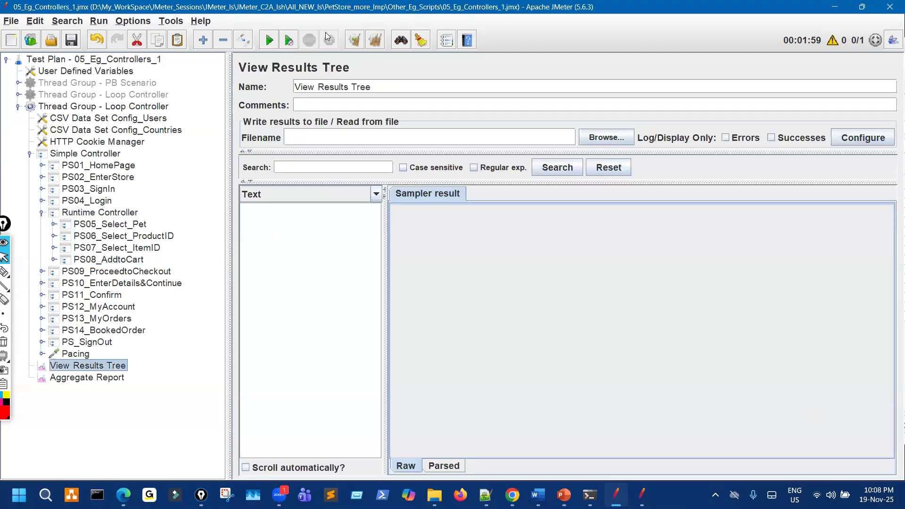
# Start the test run with Ctrl+R and widen the results list.
pyautogui.click(328, 84)
pyautogui.hotkey('ctrl', 'r')
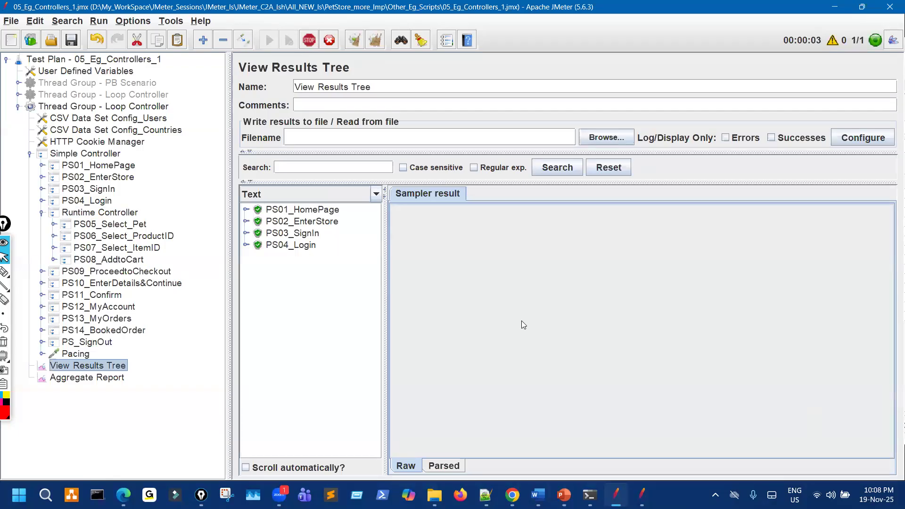
pyautogui.moveTo(287, 245); pyautogui.dragTo(374, 240)
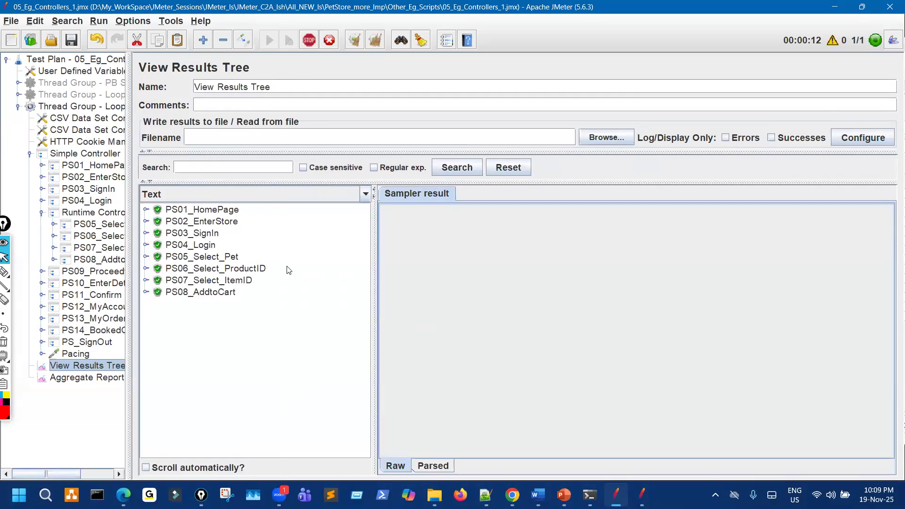
# Annotate the repeating PS05–PS08 result groups and the 60-second runtime, then clear the marks.
pyautogui.click(4, 272)
pyautogui.moveTo(228, 255)
pyautogui.mouseDown()
pyautogui.moveTo(229, 293)
pyautogui.moveTo(242, 281)
pyautogui.moveTo(218, 252)
pyautogui.mouseUp()
pyautogui.moveTo(222, 303)
pyautogui.mouseDown()
pyautogui.moveTo(216, 313)
pyautogui.moveTo(229, 351)
pyautogui.moveTo(238, 301)
pyautogui.moveTo(237, 350)
pyautogui.mouseUp()
pyautogui.moveTo(365, 229)
pyautogui.mouseDown()
pyautogui.moveTo(382, 252)
pyautogui.moveTo(458, 217)
pyautogui.mouseUp()
pyautogui.moveTo(506, 264); pyautogui.dragTo(505, 264)
pyautogui.moveTo(587, 228)
pyautogui.mouseDown()
pyautogui.moveTo(631, 255)
pyautogui.moveTo(690, 237)
pyautogui.mouseUp()
pyautogui.moveTo(603, 298); pyautogui.dragTo(671, 277)
pyautogui.moveTo(662, 283)
pyautogui.mouseDown()
pyautogui.moveTo(671, 277)
pyautogui.moveTo(626, 304)
pyautogui.mouseUp()
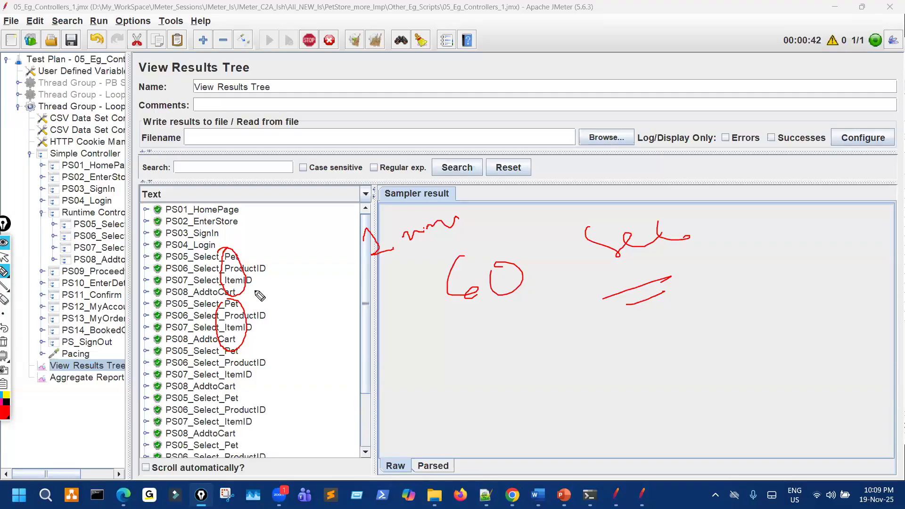
pyautogui.hotkey('ctrl', 'shift', '7')
pyautogui.hotkey('ctrl', 'shift', '2')
# Enable Scroll automatically? on the results and widen the tree to show full names.
pyautogui.scroll(-4, 267, 301)
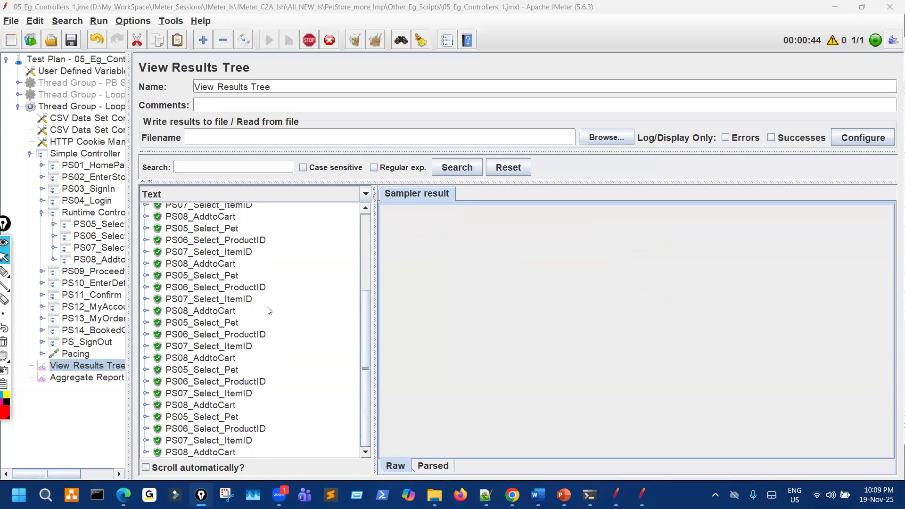
pyautogui.click(161, 466)
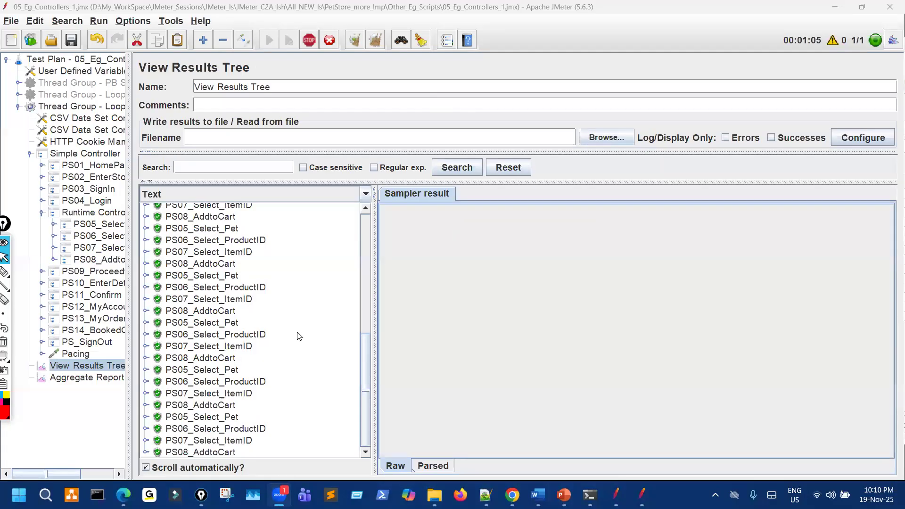
pyautogui.moveTo(129, 186); pyautogui.dragTo(214, 166)
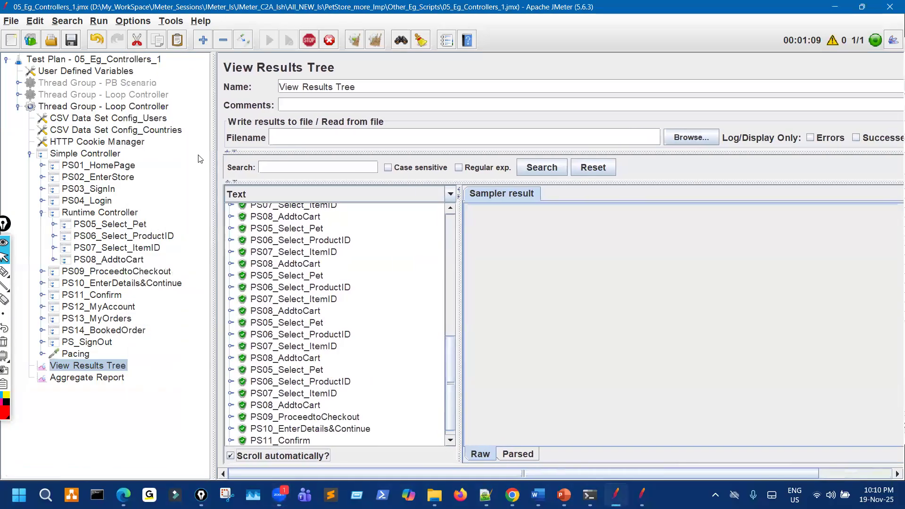
# Show the Loop Controller thread group and circle its transactions, Duration/Startup delay fields and PS05–PS07.
pyautogui.click(151, 108)
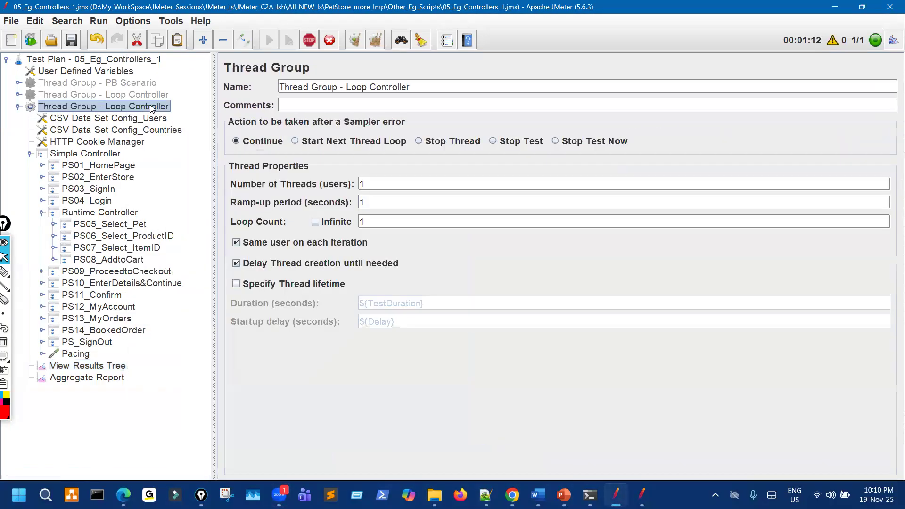
pyautogui.click(12, 259)
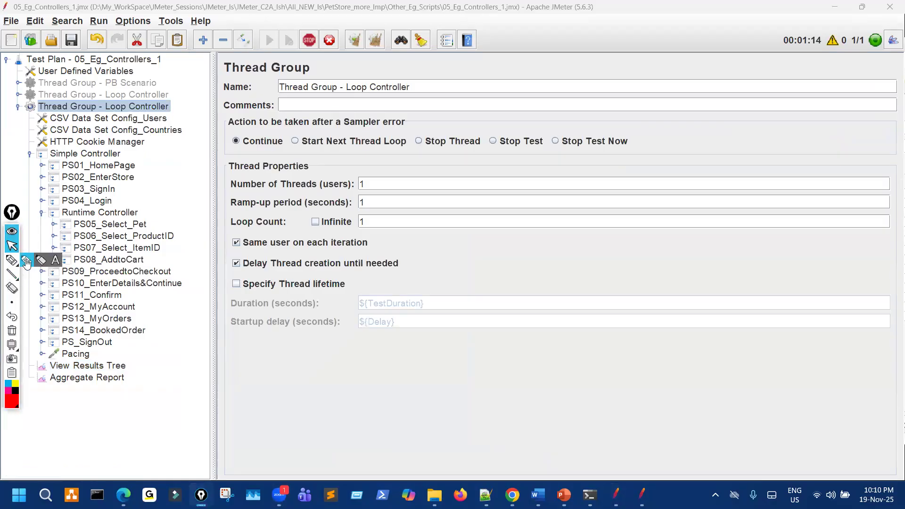
pyautogui.moveTo(52, 278)
pyautogui.mouseDown()
pyautogui.moveTo(122, 161)
pyautogui.moveTo(33, 212)
pyautogui.moveTo(188, 153)
pyautogui.mouseUp()
pyautogui.moveTo(395, 281)
pyautogui.mouseDown()
pyautogui.moveTo(343, 336)
pyautogui.moveTo(411, 283)
pyautogui.mouseUp()
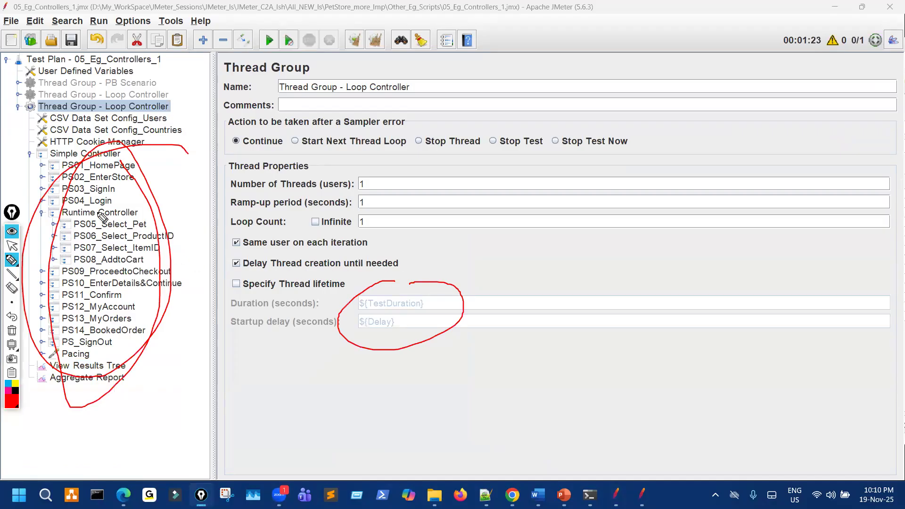
pyautogui.moveTo(106, 273)
pyautogui.mouseDown()
pyautogui.moveTo(116, 265)
pyautogui.moveTo(107, 233)
pyautogui.moveTo(110, 255)
pyautogui.moveTo(115, 240)
pyautogui.mouseUp()
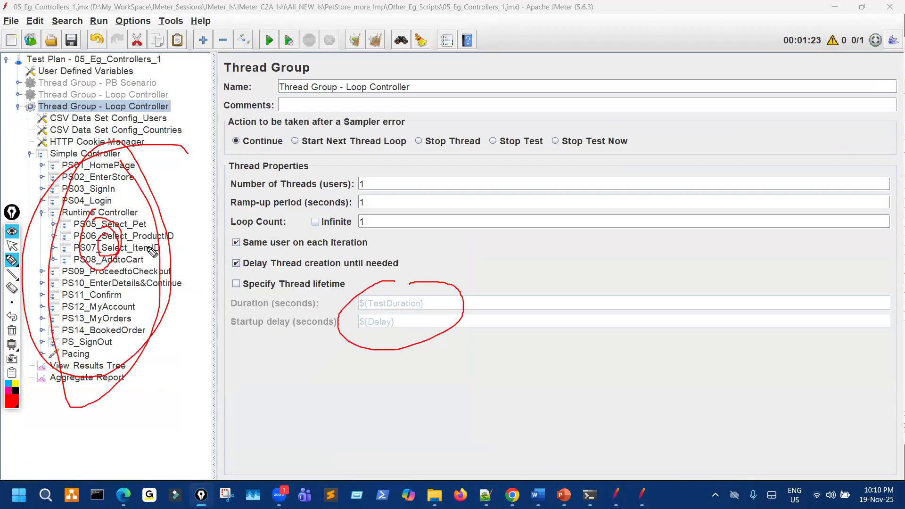
pyautogui.hotkey('ctrl', 'shift', '7')
# Mark PS01, PS05–PS08, PS10–PS14 and the disabled thread group, then move to the controller slides.
pyautogui.moveTo(128, 158); pyautogui.dragTo(110, 181)
pyautogui.moveTo(127, 217)
pyautogui.mouseDown()
pyautogui.moveTo(119, 258)
pyautogui.moveTo(125, 212)
pyautogui.mouseUp()
pyautogui.moveTo(126, 164); pyautogui.dragTo(122, 186)
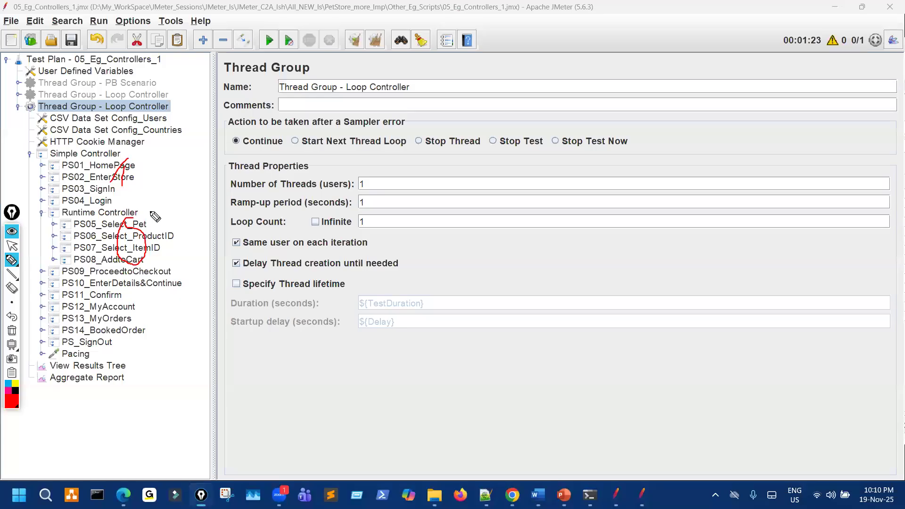
pyautogui.moveTo(126, 90); pyautogui.dragTo(125, 98)
pyautogui.moveTo(134, 164)
pyautogui.mouseDown()
pyautogui.moveTo(139, 151)
pyautogui.moveTo(135, 160)
pyautogui.mouseUp()
pyautogui.moveTo(122, 293)
pyautogui.mouseDown()
pyautogui.moveTo(110, 340)
pyautogui.moveTo(122, 321)
pyautogui.moveTo(97, 350)
pyautogui.mouseUp()
pyautogui.moveTo(134, 221); pyautogui.dragTo(150, 240)
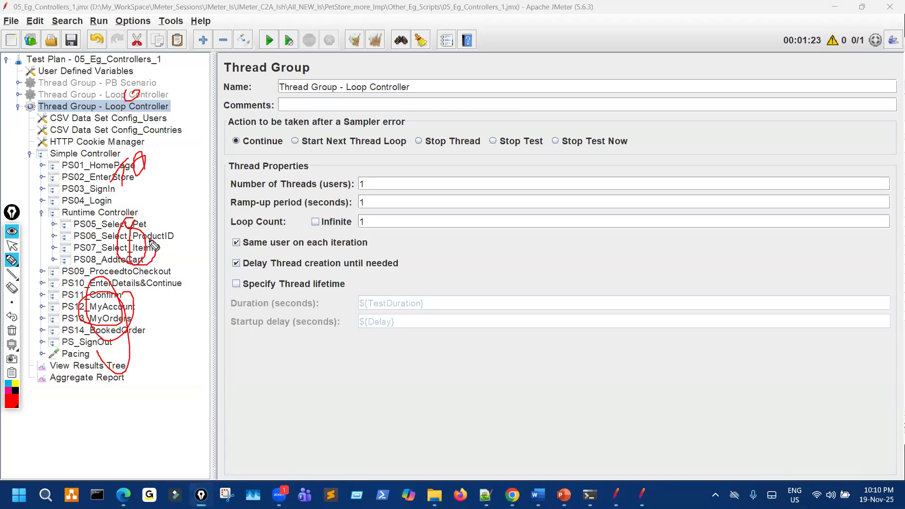
pyautogui.hotkey('ctrl', 'shift', '7')
pyautogui.hotkey('ctrl', 'shift', '2')
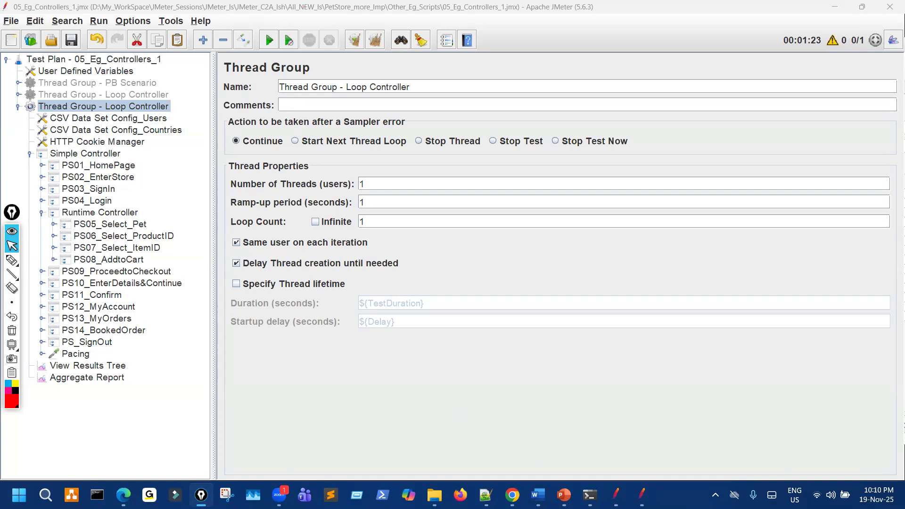
pyautogui.click(564, 494)
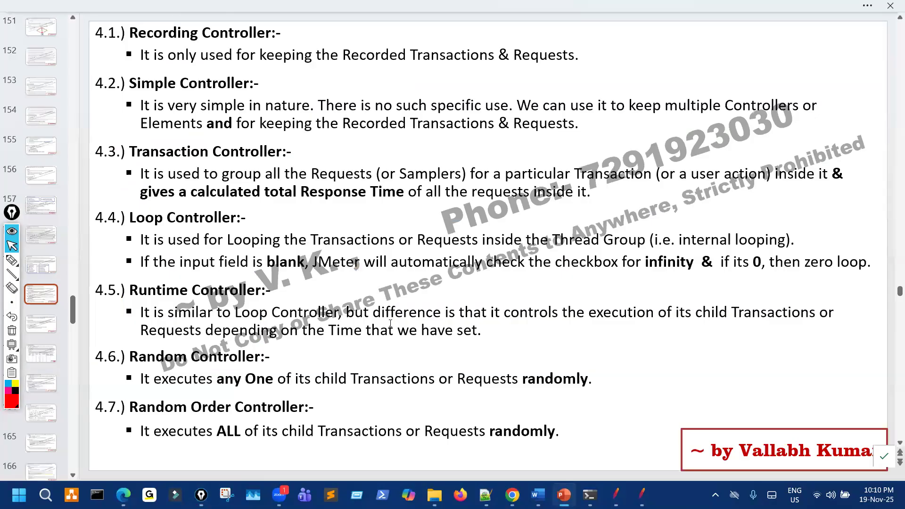
pyautogui.scroll(-1, 390, 324)
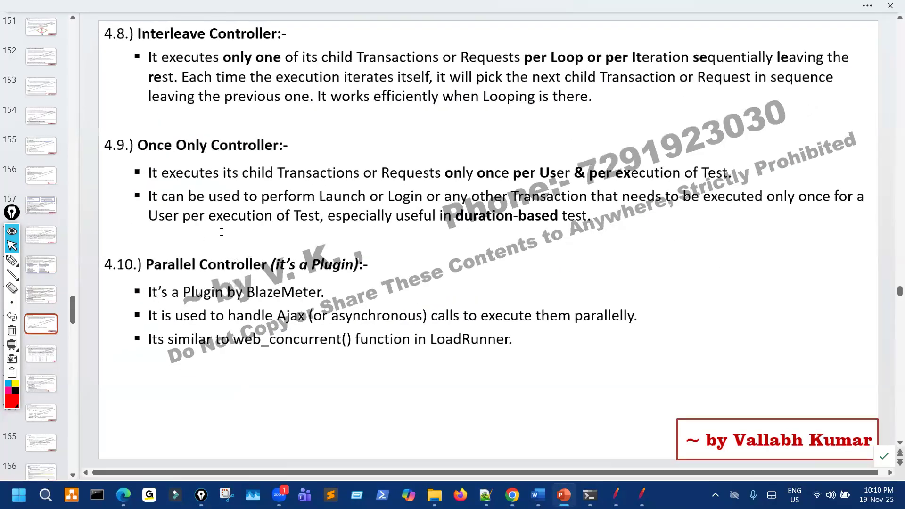
pyautogui.scroll(-1, 267, 227)
pyautogui.scroll(-1, 271, 265)
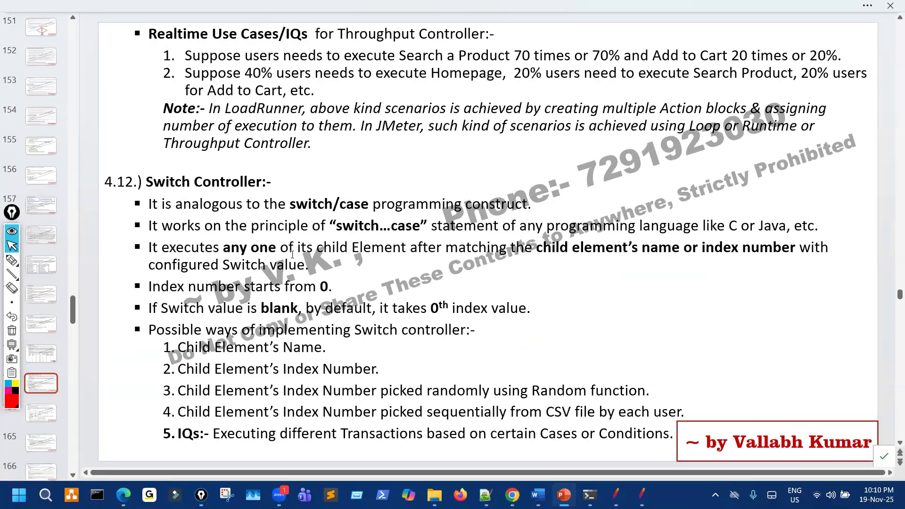
pyautogui.scroll(-1, 293, 267)
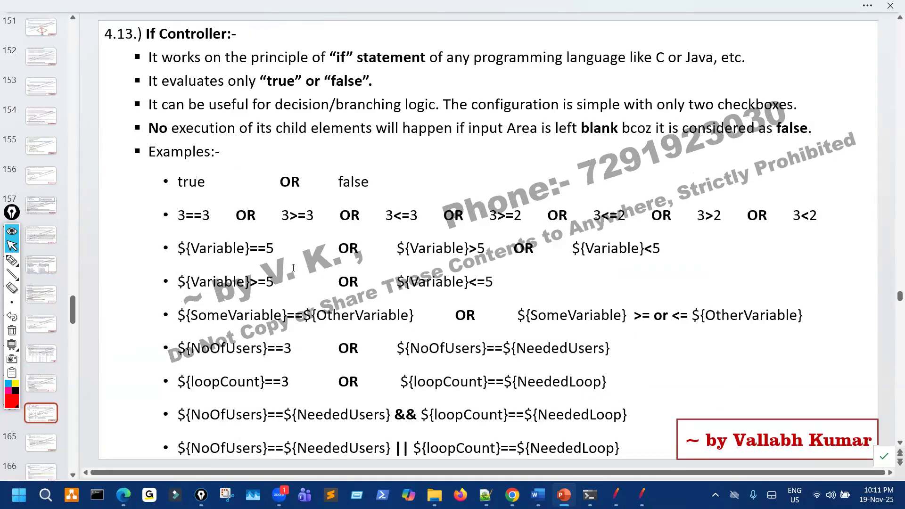
pyautogui.scroll(-1, 293, 270)
pyautogui.scroll(-2, 293, 273)
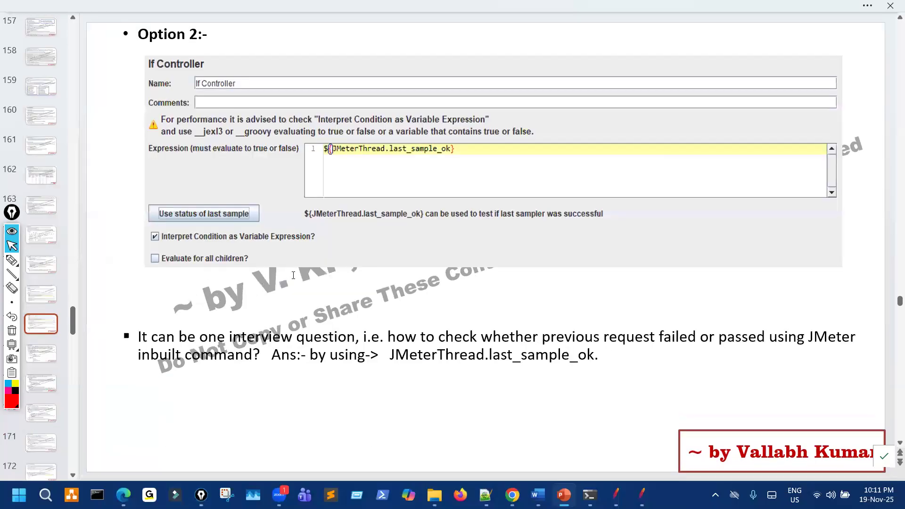
pyautogui.scroll(1, 295, 281)
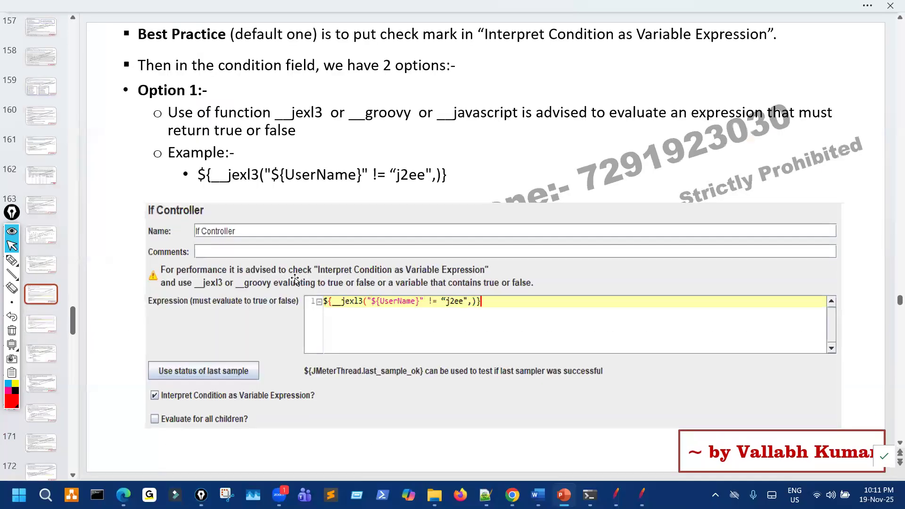
pyautogui.scroll(7, 295, 281)
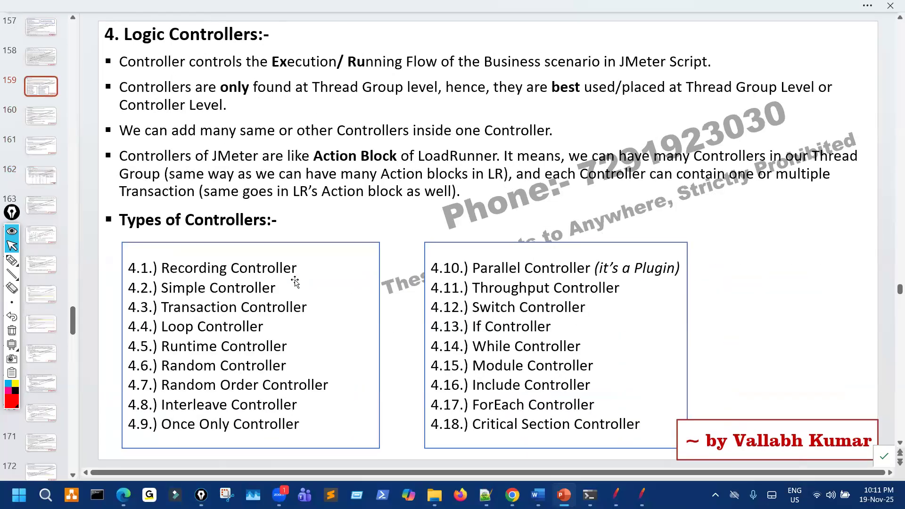
pyautogui.scroll(-2, 295, 282)
pyautogui.scroll(1, 348, 266)
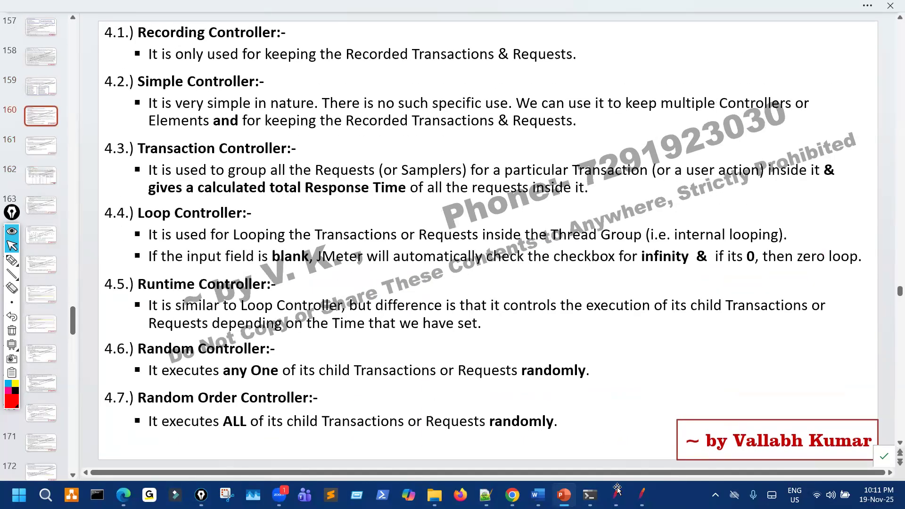
pyautogui.hotkey('alt', 'Tab')
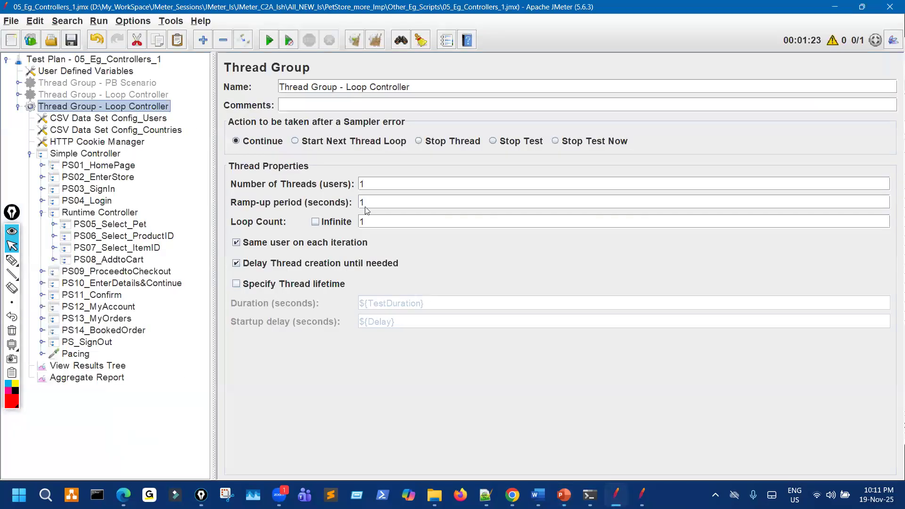
# Annotate the Thread Group's thread properties, loop count and Infinite option.
pyautogui.hotkey('ctrl', 'shift', '3')
pyautogui.moveTo(359, 166)
pyautogui.mouseDown()
pyautogui.moveTo(305, 297)
pyautogui.moveTo(444, 286)
pyautogui.moveTo(328, 180)
pyautogui.mouseUp()
pyautogui.moveTo(550, 191); pyautogui.dragTo(438, 224)
pyautogui.moveTo(438, 216); pyautogui.dragTo(464, 224)
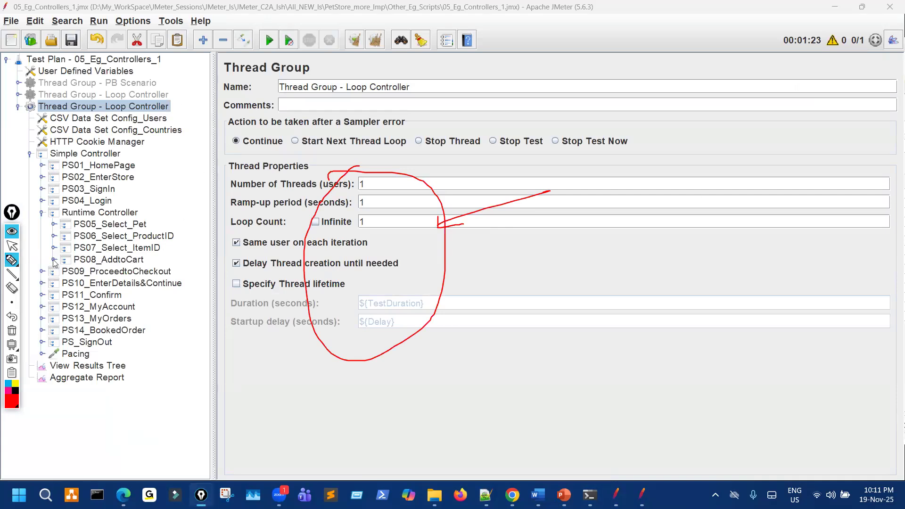
pyautogui.moveTo(365, 230); pyautogui.dragTo(340, 232)
# Mark the Runtime Controller, PS02, PS11 and PS05–PS08 in the tree.
pyautogui.moveTo(113, 215); pyautogui.dragTo(115, 263)
pyautogui.moveTo(156, 227)
pyautogui.mouseDown()
pyautogui.moveTo(131, 231)
pyautogui.moveTo(142, 238)
pyautogui.mouseUp()
pyautogui.moveTo(123, 165)
pyautogui.mouseDown()
pyautogui.moveTo(134, 189)
pyautogui.moveTo(126, 166)
pyautogui.mouseUp()
pyautogui.moveTo(122, 294); pyautogui.dragTo(108, 293)
pyautogui.moveTo(133, 218)
pyautogui.mouseDown()
pyautogui.moveTo(130, 273)
pyautogui.moveTo(130, 230)
pyautogui.moveTo(165, 240)
pyautogui.moveTo(163, 232)
pyautogui.mouseUp()
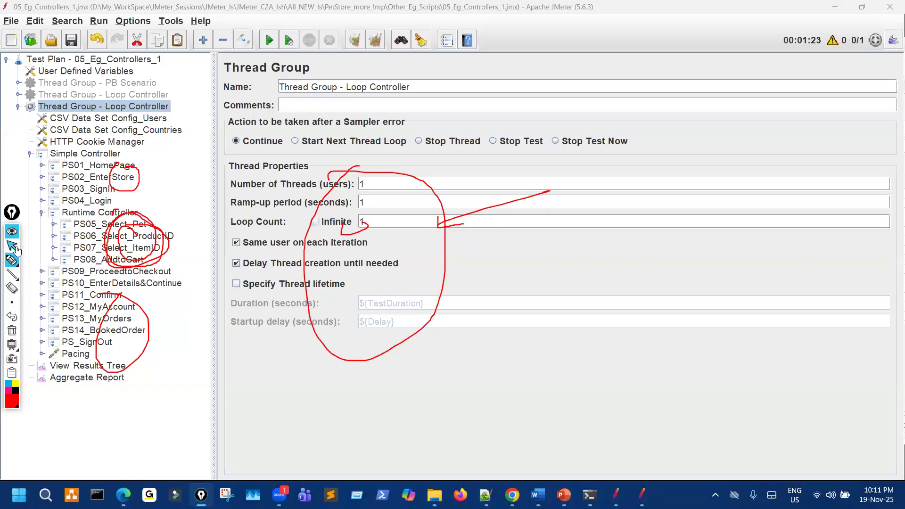
# Erase the annotations and show the View Results Tree listener.
pyautogui.click(12, 331)
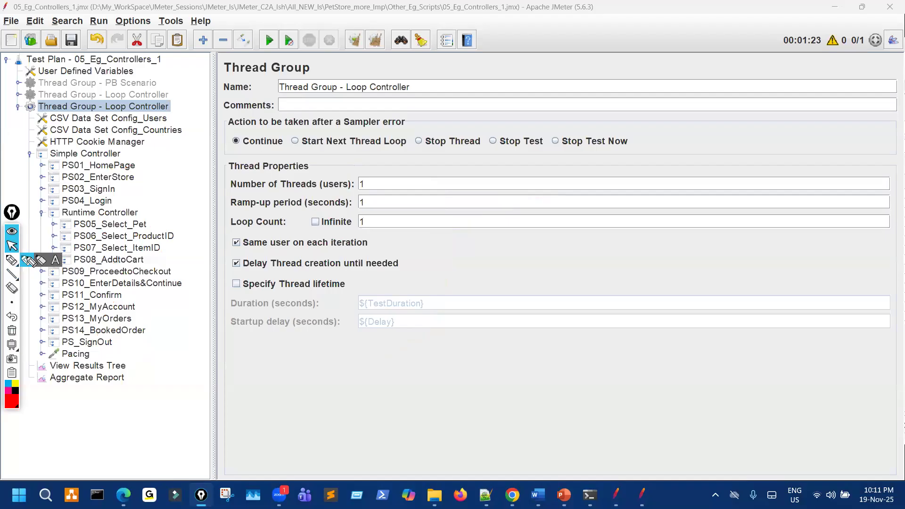
pyautogui.click(11, 256)
pyautogui.click(11, 246)
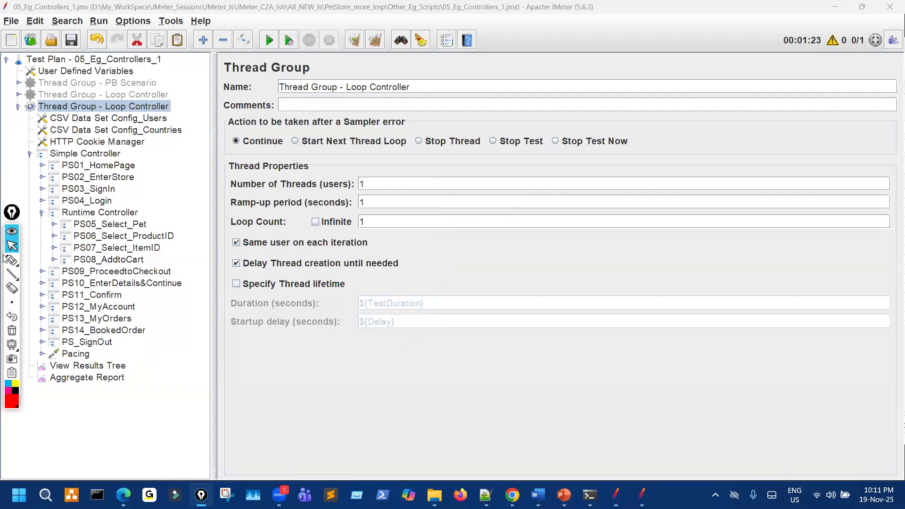
pyautogui.moveTo(11, 261)
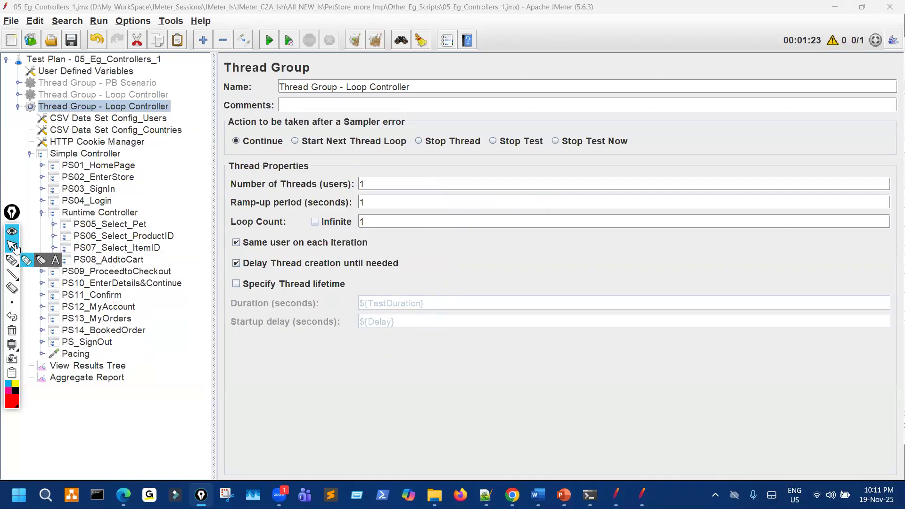
pyautogui.click(88, 366)
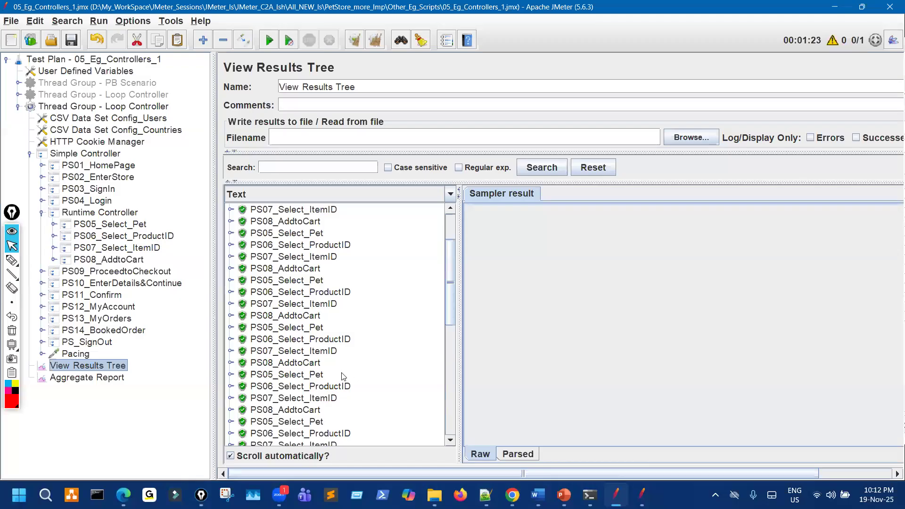
# Show the response data of PS08_AddtoCart's Cart.action-39 request in the results tree.
pyautogui.scroll(1, 341, 377)
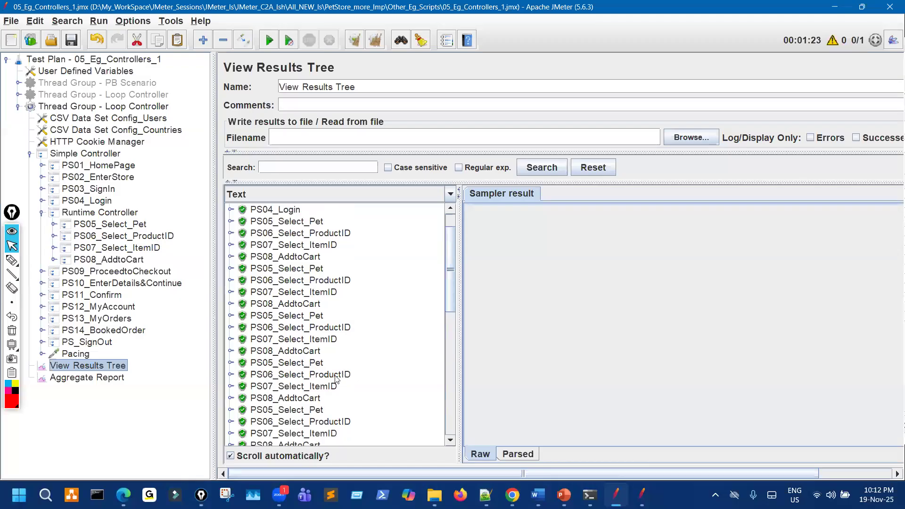
pyautogui.click(42, 212)
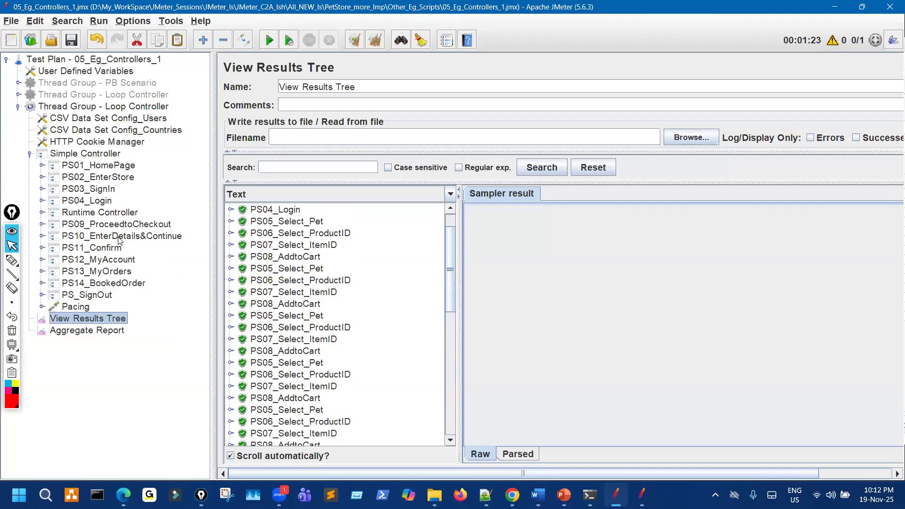
pyautogui.moveTo(450, 255); pyautogui.dragTo(292, 395)
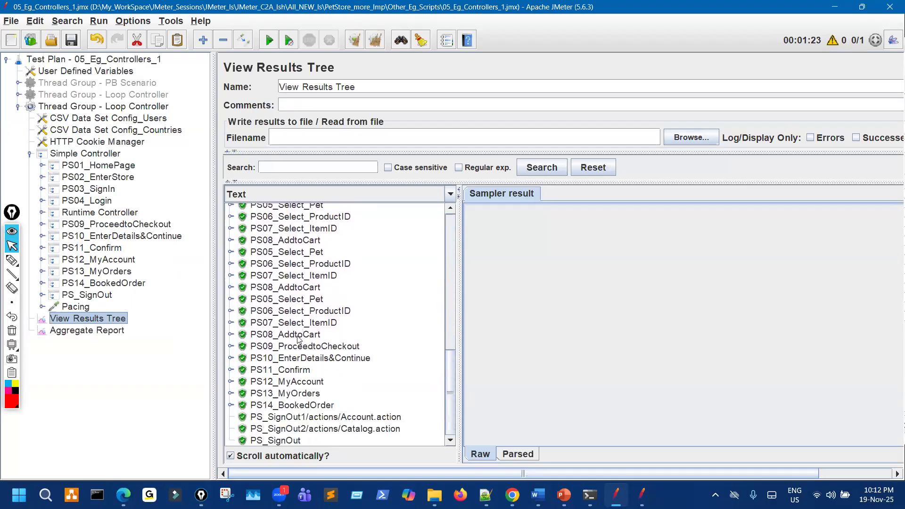
pyautogui.click(276, 337)
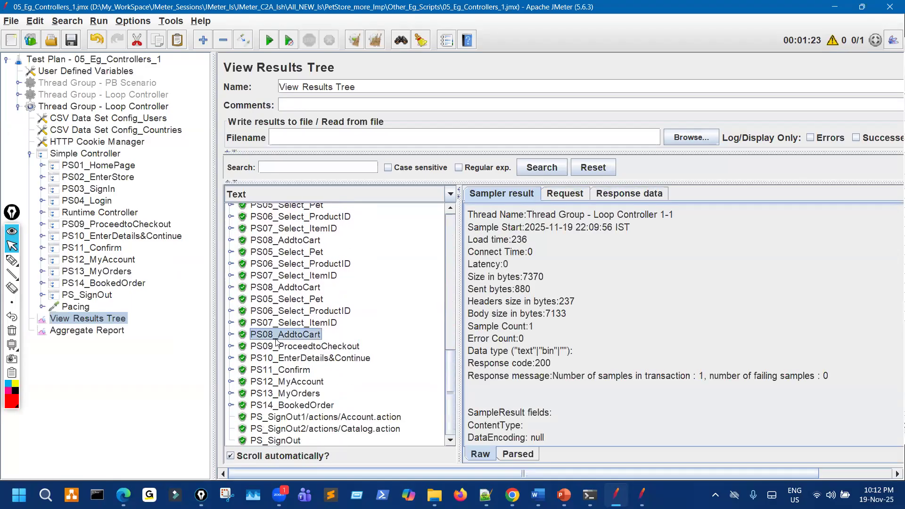
pyautogui.click(231, 335)
pyautogui.click(349, 345)
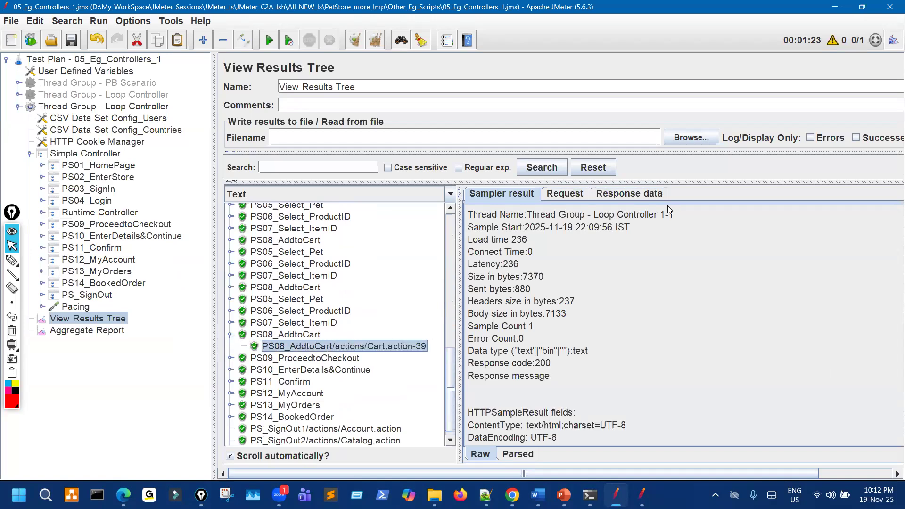
pyautogui.click(622, 196)
pyautogui.click(447, 194)
# Render the Cart.action-39 response as HTML to show the Shopping Cart page.
pyautogui.scroll(-3, 371, 257)
pyautogui.click(351, 238)
pyautogui.scroll(-3, 704, 311)
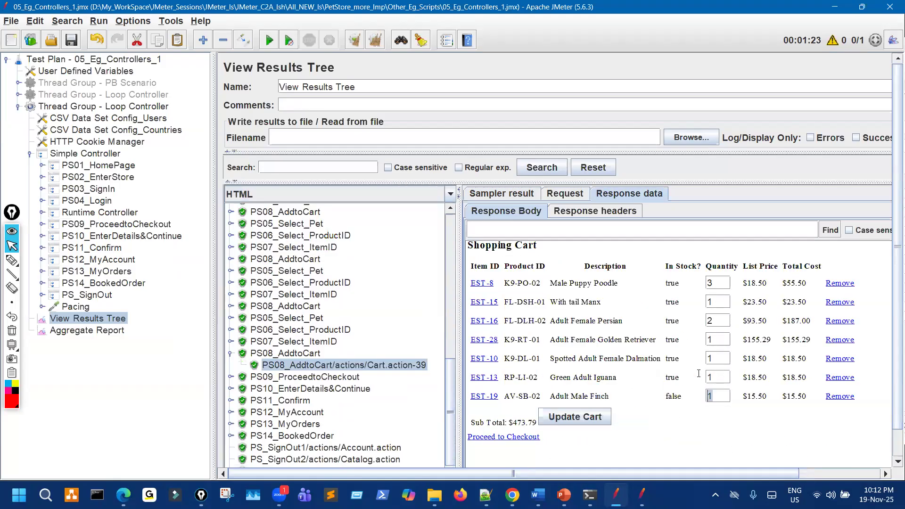
# Annotate the cart's Poodle, Manx, Iguana and Finch items and their stock values.
pyautogui.click(12, 259)
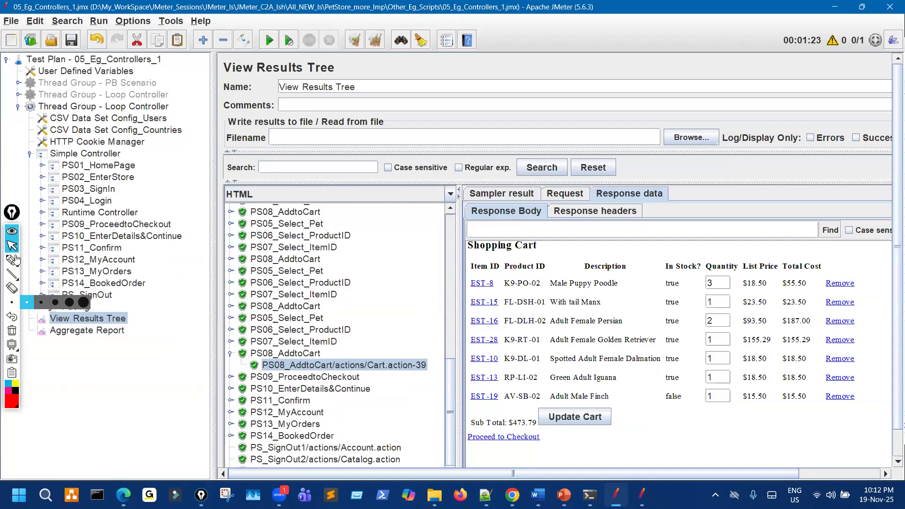
pyautogui.moveTo(594, 279)
pyautogui.mouseDown()
pyautogui.moveTo(615, 288)
pyautogui.moveTo(593, 278)
pyautogui.moveTo(612, 306)
pyautogui.moveTo(598, 325)
pyautogui.moveTo(630, 344)
pyautogui.moveTo(637, 336)
pyautogui.moveTo(626, 363)
pyautogui.moveTo(657, 364)
pyautogui.moveTo(668, 353)
pyautogui.mouseUp()
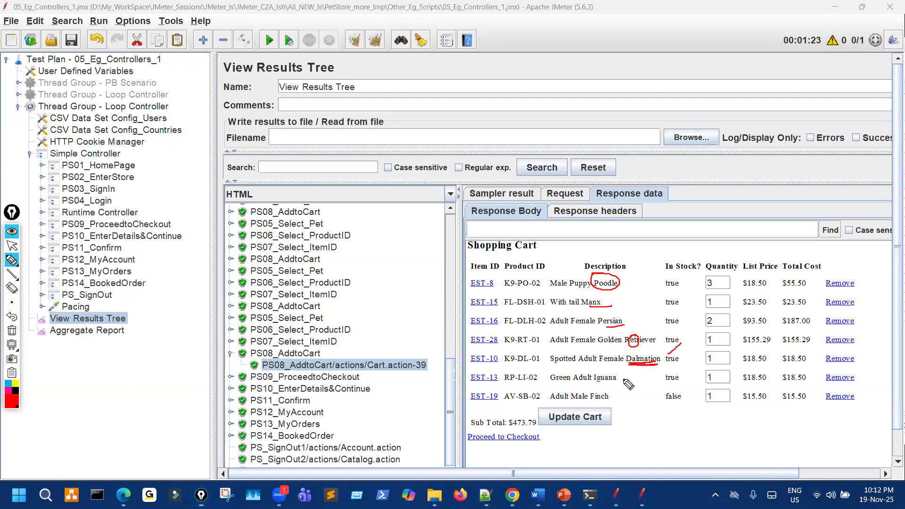
pyautogui.moveTo(602, 387); pyautogui.dragTo(608, 380)
pyautogui.moveTo(596, 392)
pyautogui.mouseDown()
pyautogui.moveTo(595, 406)
pyautogui.moveTo(615, 391)
pyautogui.mouseUp()
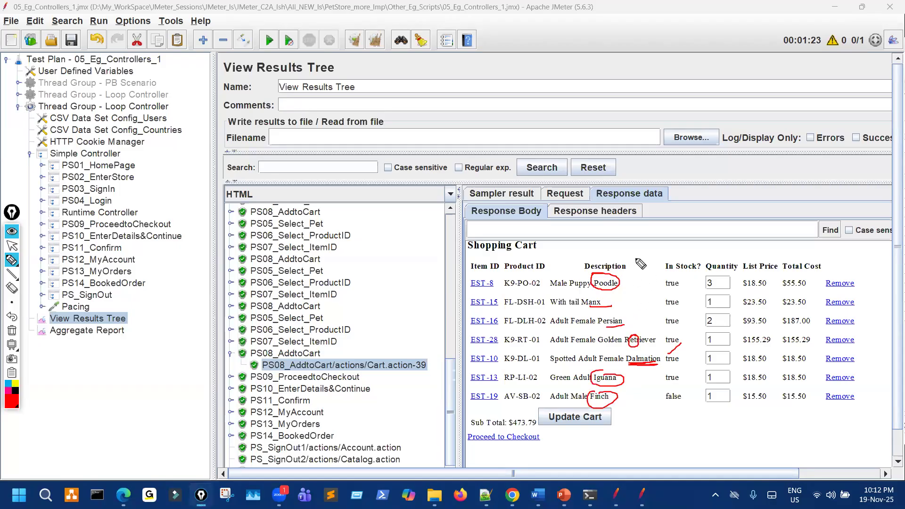
pyautogui.moveTo(636, 246)
pyautogui.mouseDown()
pyautogui.moveTo(647, 257)
pyautogui.moveTo(630, 269)
pyautogui.moveTo(637, 292)
pyautogui.moveTo(683, 363)
pyautogui.moveTo(702, 346)
pyautogui.moveTo(689, 354)
pyautogui.mouseUp()
pyautogui.moveTo(624, 382)
pyautogui.mouseDown()
pyautogui.moveTo(663, 395)
pyautogui.moveTo(681, 413)
pyautogui.moveTo(725, 419)
pyautogui.mouseUp()
pyautogui.moveTo(613, 408)
pyautogui.mouseDown()
pyautogui.moveTo(653, 444)
pyautogui.moveTo(678, 450)
pyautogui.moveTo(662, 459)
pyautogui.mouseUp()
pyautogui.moveTo(686, 248)
pyautogui.mouseDown()
pyautogui.moveTo(737, 304)
pyautogui.moveTo(563, 403)
pyautogui.moveTo(704, 218)
pyautogui.mouseUp()
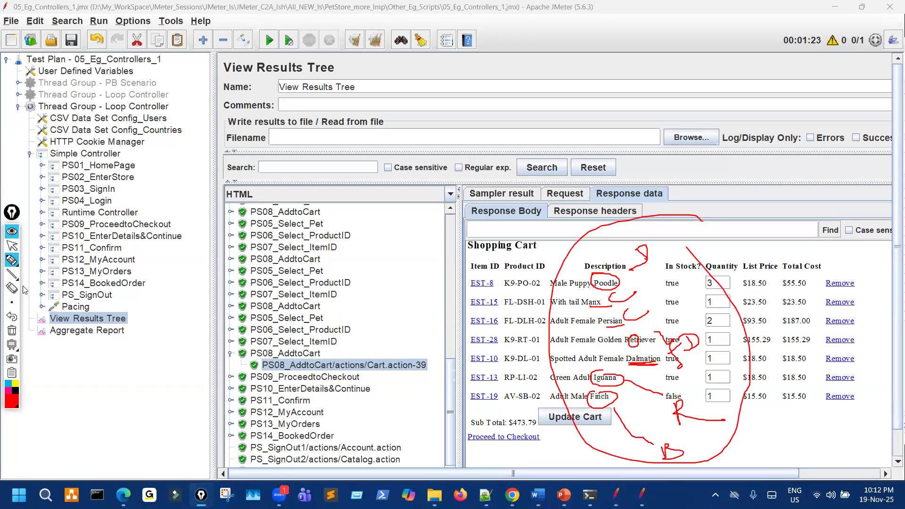
# Clear the annotations and collapse the tree back to the Loop Controller thread group.
pyautogui.click(12, 331)
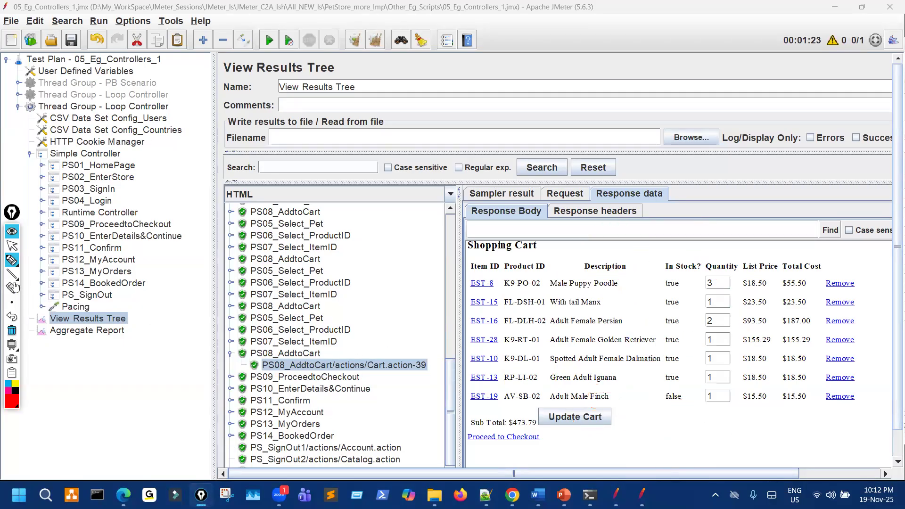
pyautogui.click(12, 246)
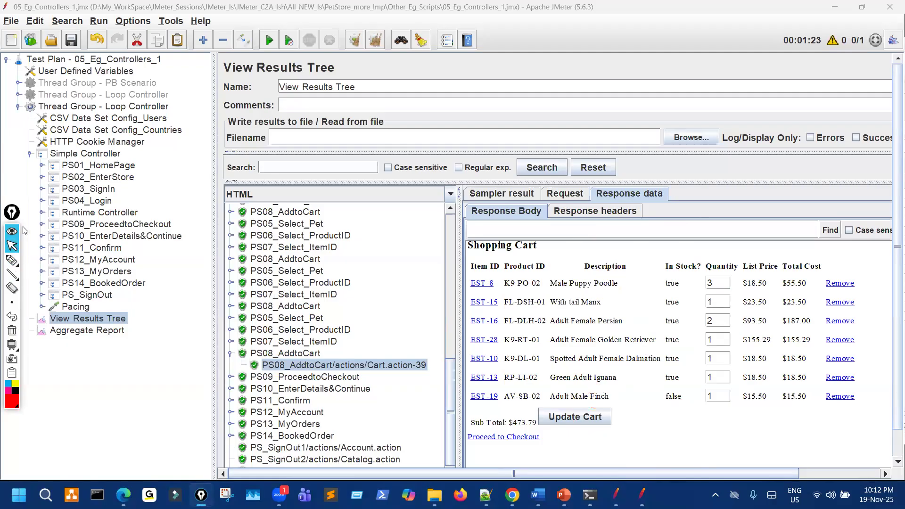
pyautogui.click(30, 156)
pyautogui.click(19, 107)
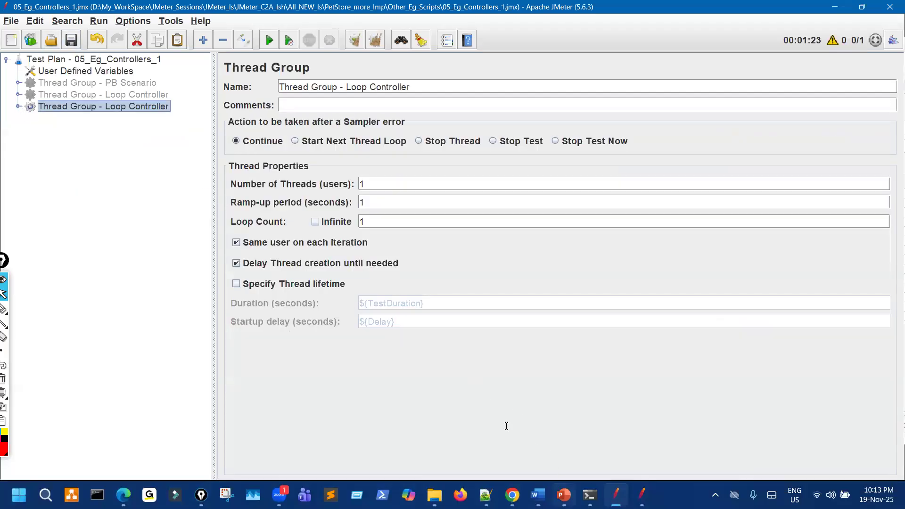
pyautogui.hotkey('alt', 'Tab')
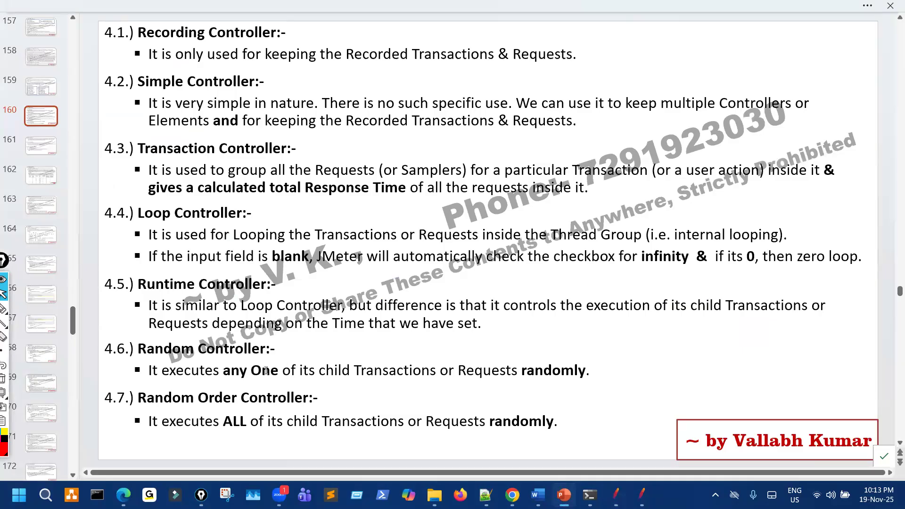
pyautogui.moveTo(253, 371); pyautogui.dragTo(440, 374)
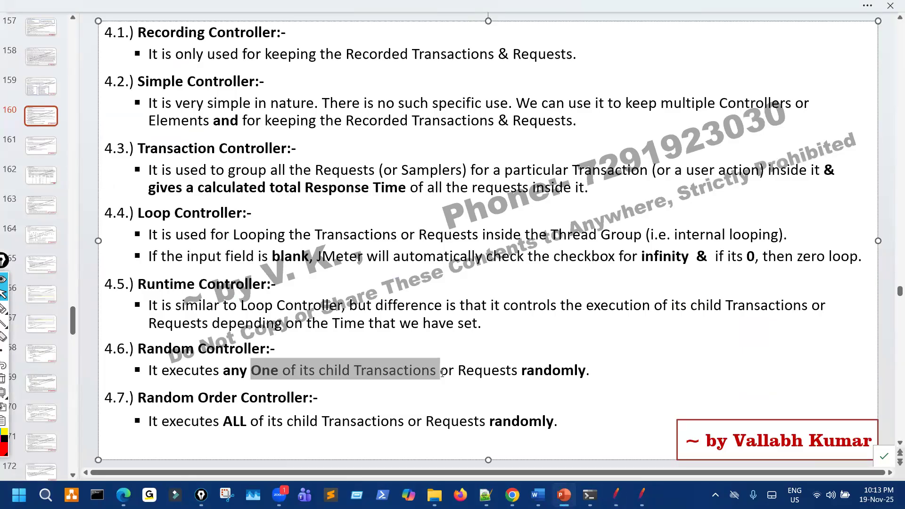
pyautogui.click(410, 406)
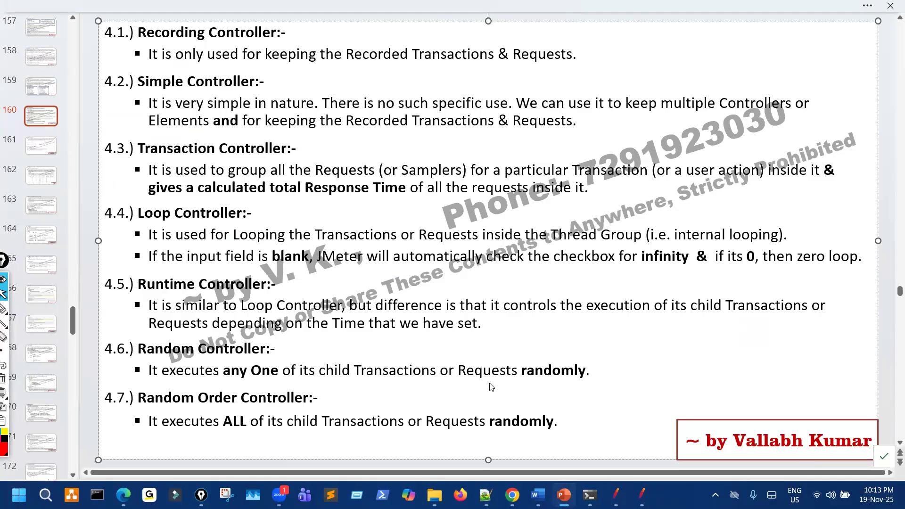
pyautogui.click(615, 495)
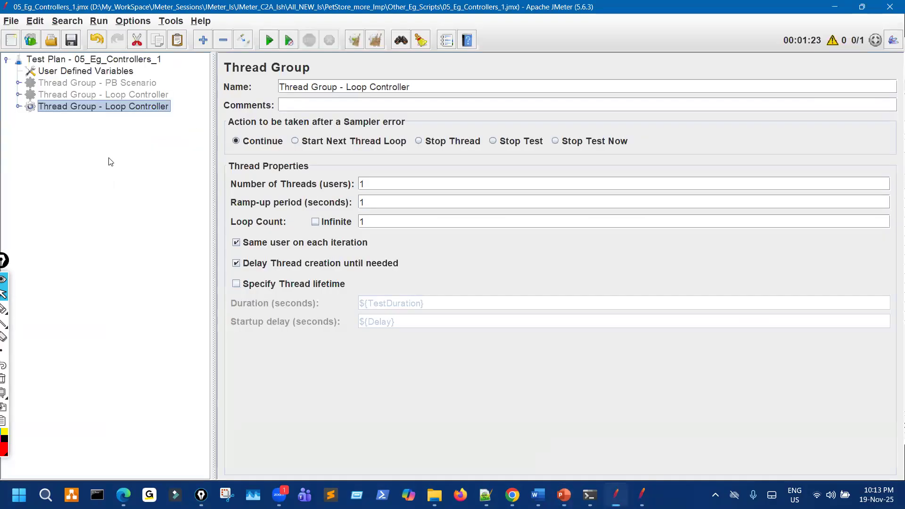
# Tick Generate parent sample on PB Scenario transactions PS02_EnterStore through PS08_AddtoCart.
pyautogui.click(18, 83)
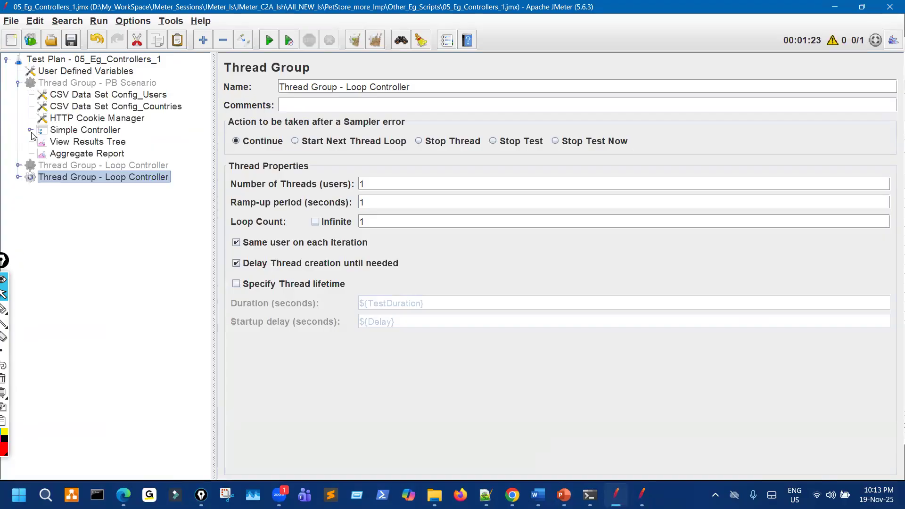
pyautogui.click(30, 134)
pyautogui.click(125, 143)
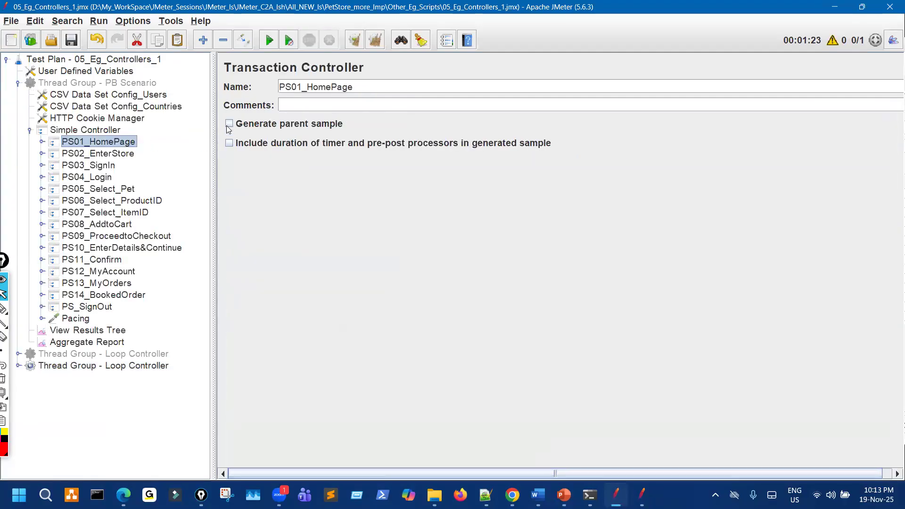
pyautogui.click(110, 154)
pyautogui.click(232, 124)
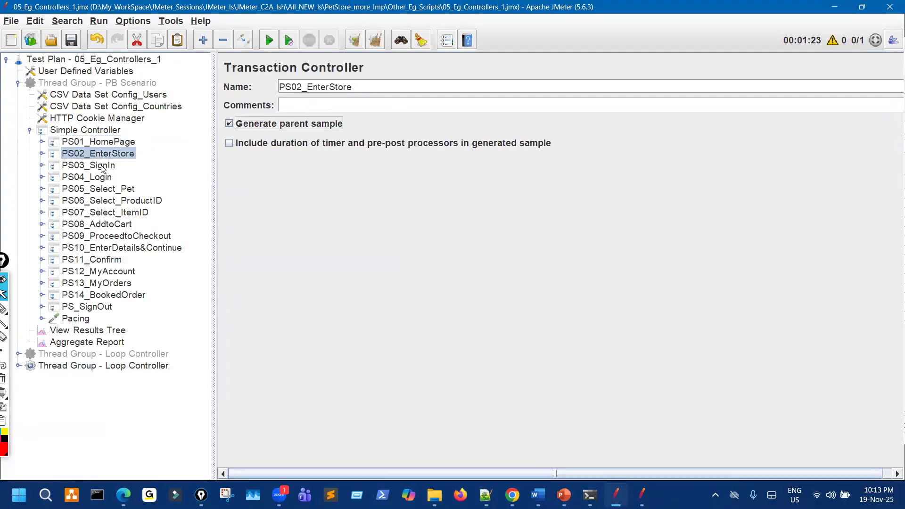
pyautogui.click(101, 166)
pyautogui.click(229, 124)
pyautogui.click(101, 177)
pyautogui.click(229, 123)
pyautogui.click(122, 189)
pyautogui.click(229, 123)
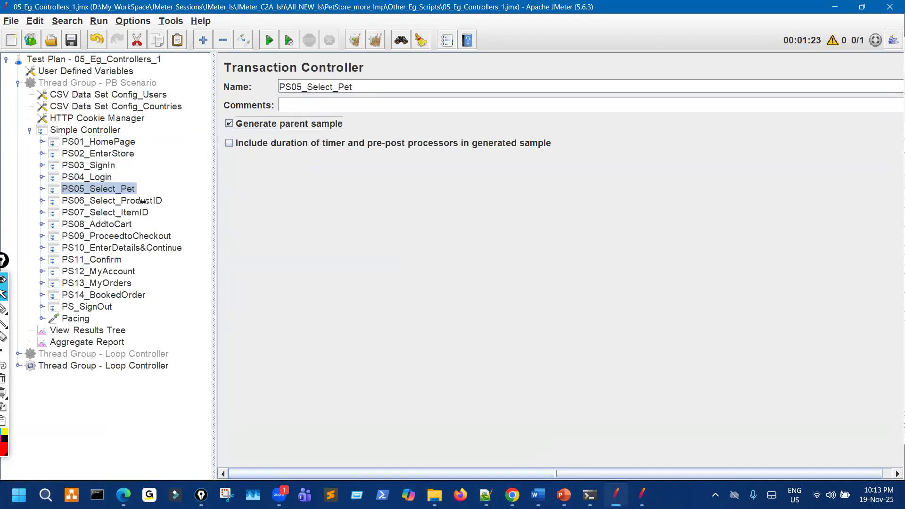
pyautogui.click(160, 202)
pyautogui.click(229, 123)
pyautogui.click(147, 212)
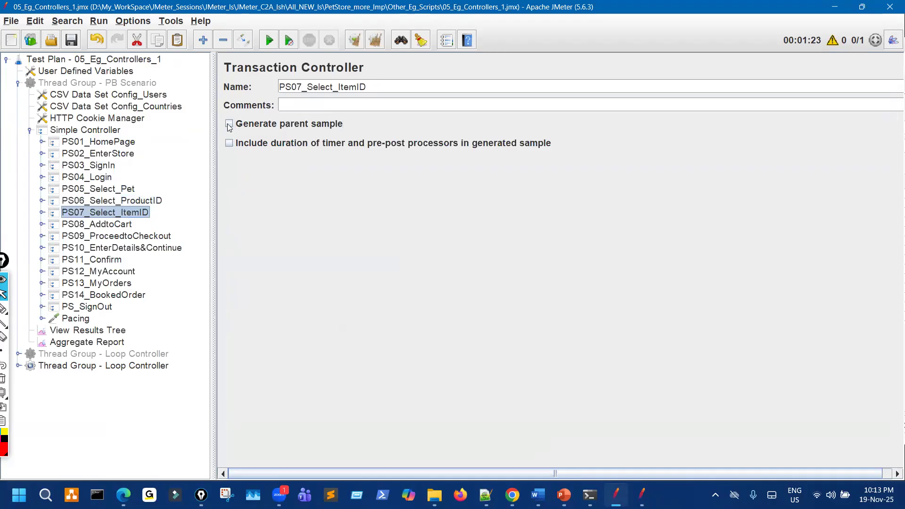
pyautogui.click(229, 124)
pyautogui.click(96, 224)
pyautogui.click(229, 123)
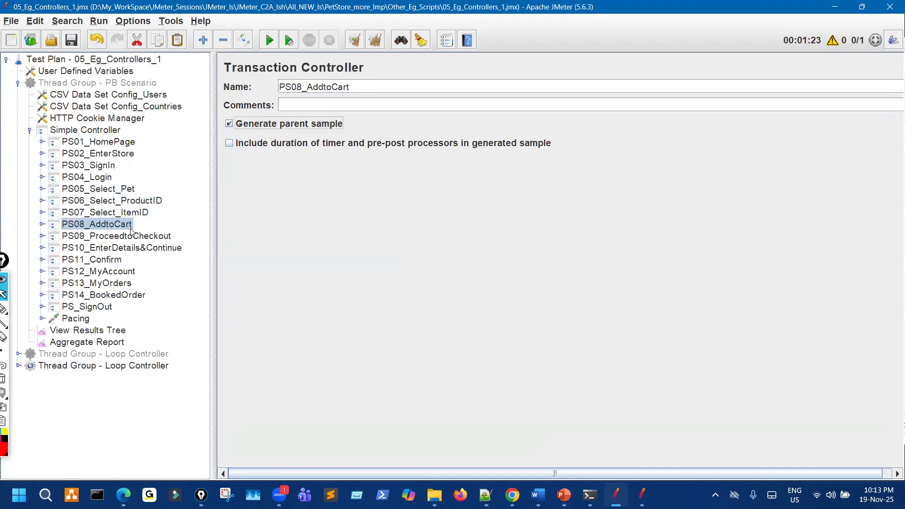
# Tick Generate parent sample on PS09_ProceedtoCheckout through PS14_BookedOrder and PS_SignOut.
pyautogui.click(117, 236)
pyautogui.click(244, 125)
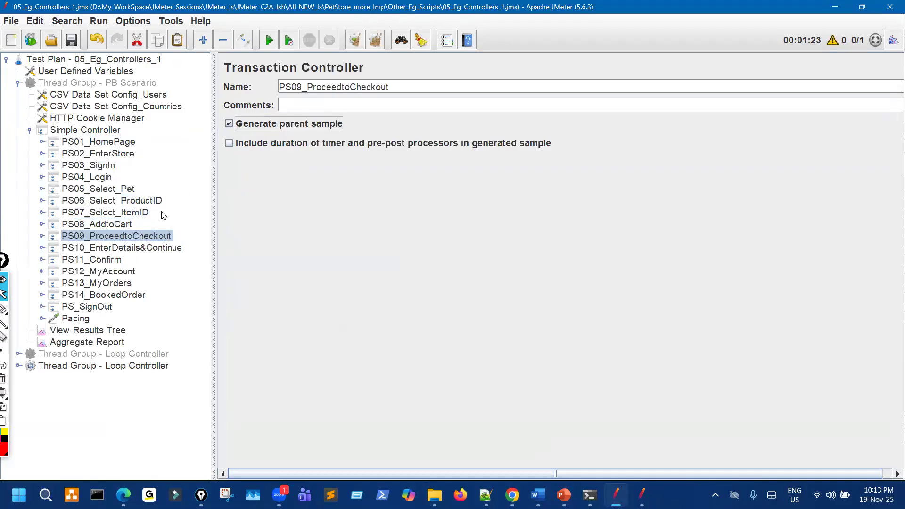
pyautogui.click(121, 248)
pyautogui.click(229, 123)
pyautogui.click(121, 260)
pyautogui.click(242, 126)
pyautogui.click(117, 271)
pyautogui.click(258, 125)
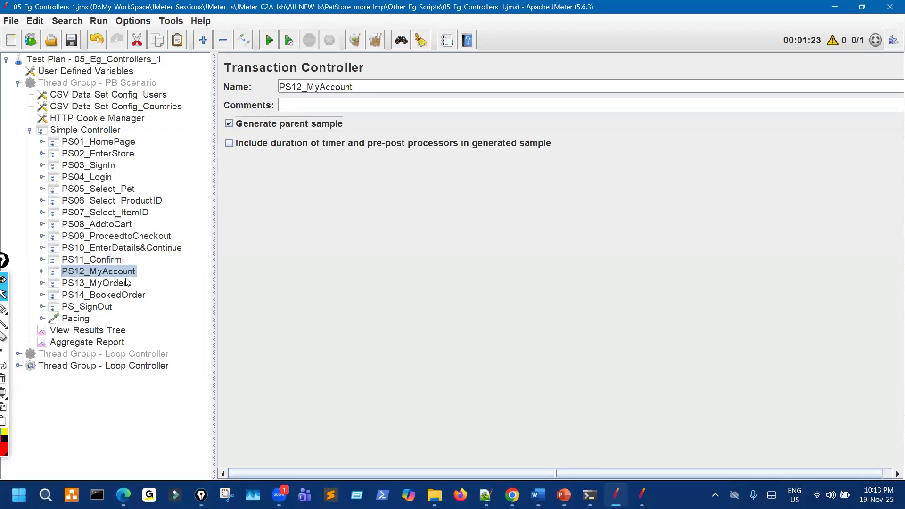
pyautogui.click(124, 283)
pyautogui.click(252, 124)
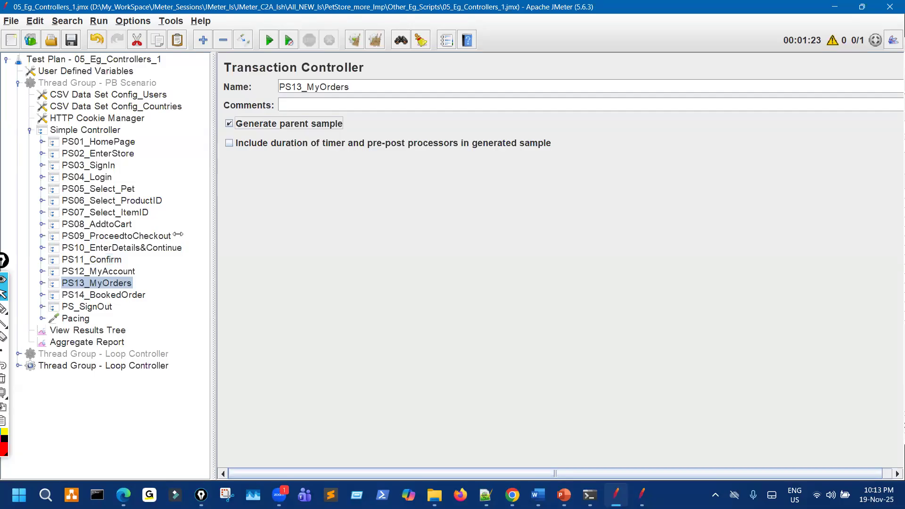
pyautogui.click(103, 294)
pyautogui.click(252, 124)
pyautogui.click(101, 307)
pyautogui.click(252, 125)
# Save the test plan and collapse the PB Scenario thread group.
pyautogui.click(71, 41)
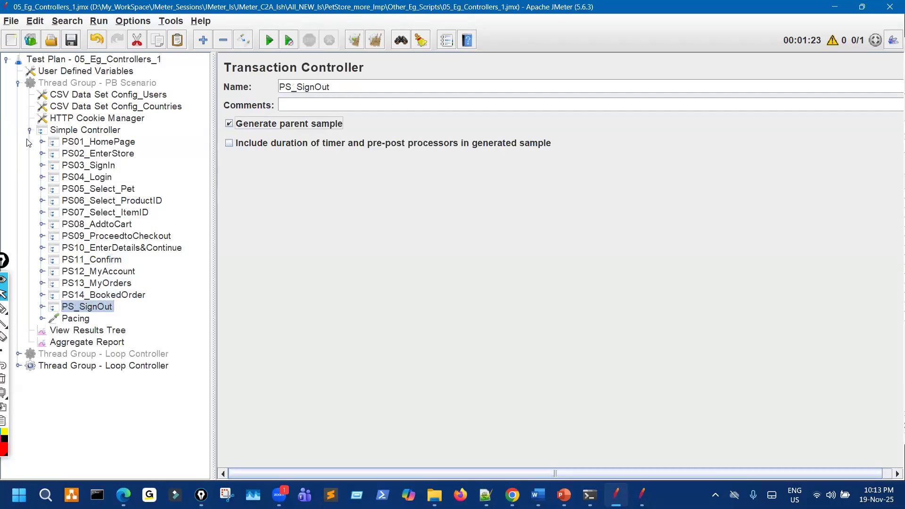
pyautogui.click(29, 130)
pyautogui.doubleClick(85, 88)
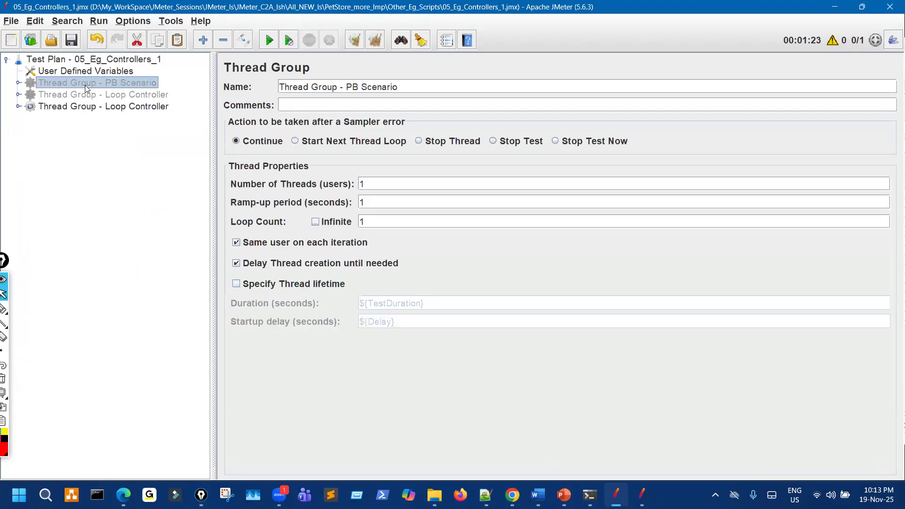
# Rename the third thread group to 'Thread Group - Runtime Controller'.
pyautogui.click(136, 108)
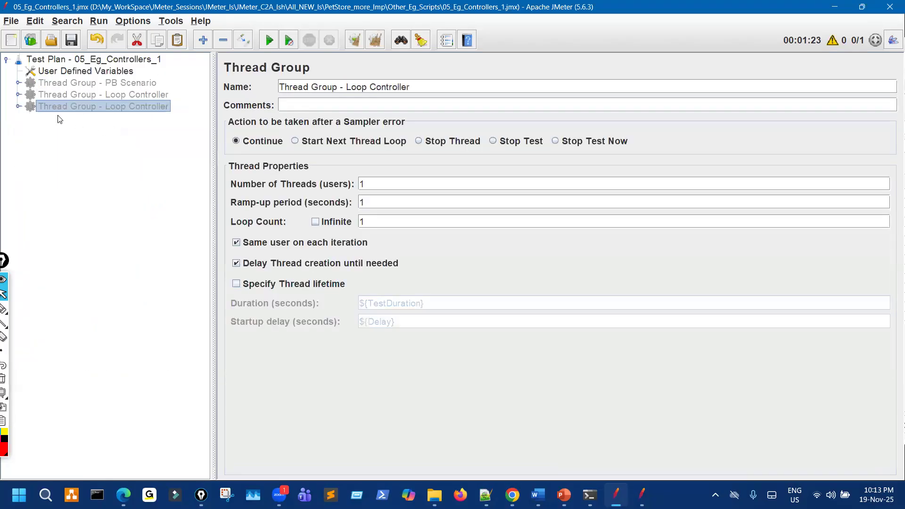
pyautogui.click(18, 106)
pyautogui.click(29, 153)
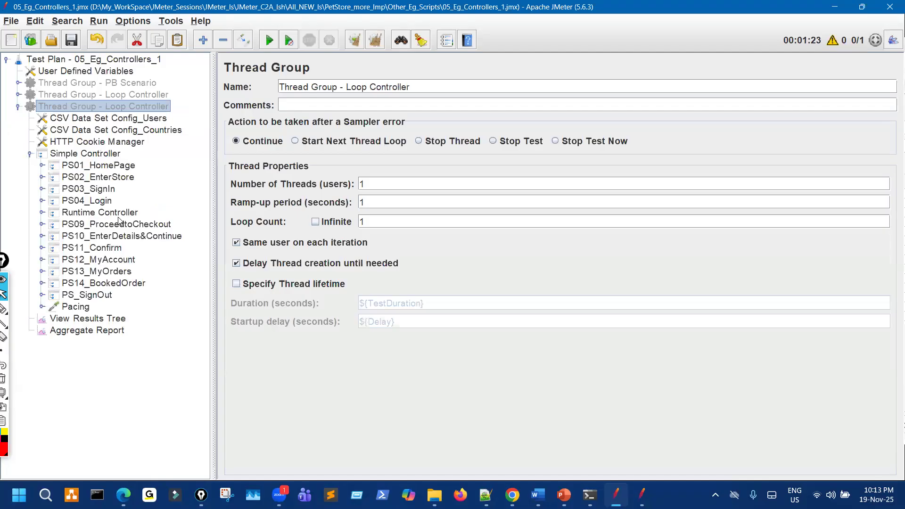
pyautogui.click(120, 213)
pyautogui.tripleClick(376, 87)
pyautogui.hotkey('ctrl', 'c')
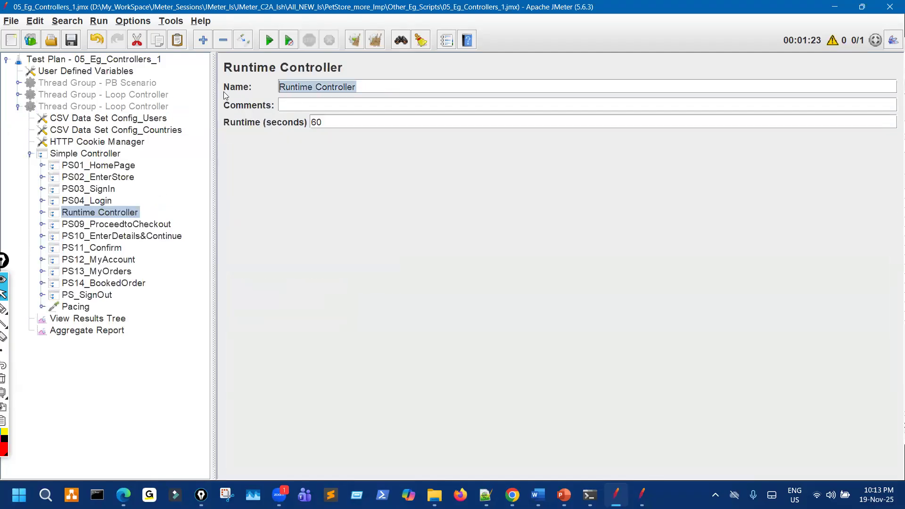
pyautogui.click(29, 153)
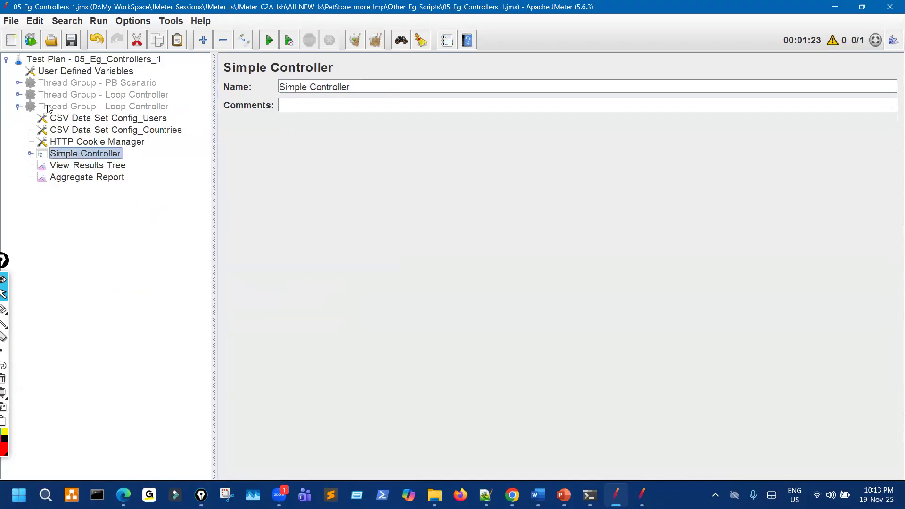
pyautogui.click(18, 106)
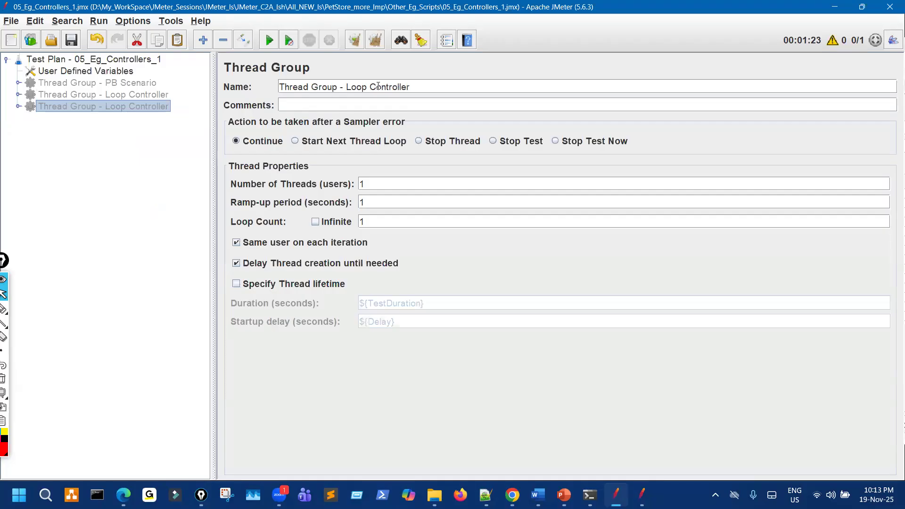
pyautogui.moveTo(346, 87); pyautogui.dragTo(446, 86)
pyautogui.hotkey('ctrl', 'v')
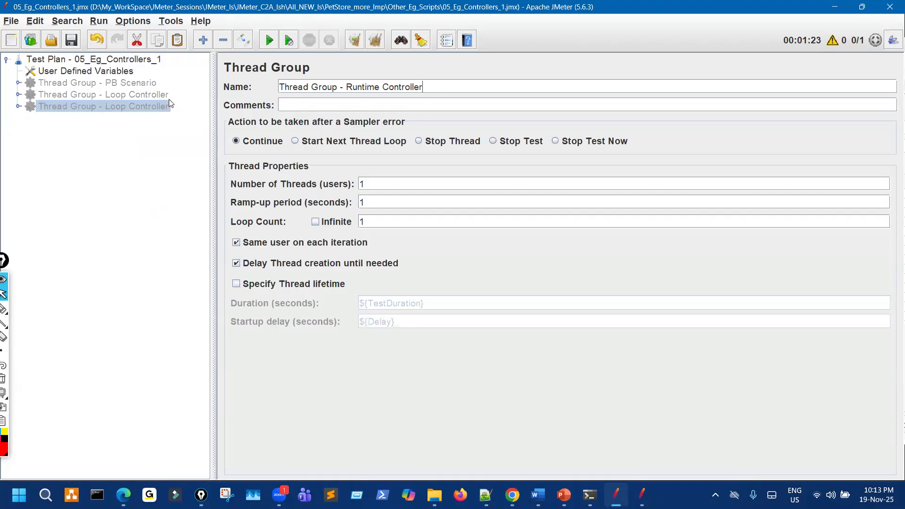
# Paste a copy of the PB Scenario thread group into the Test Plan and expand its transactions.
pyautogui.click(103, 83)
pyautogui.click(127, 59)
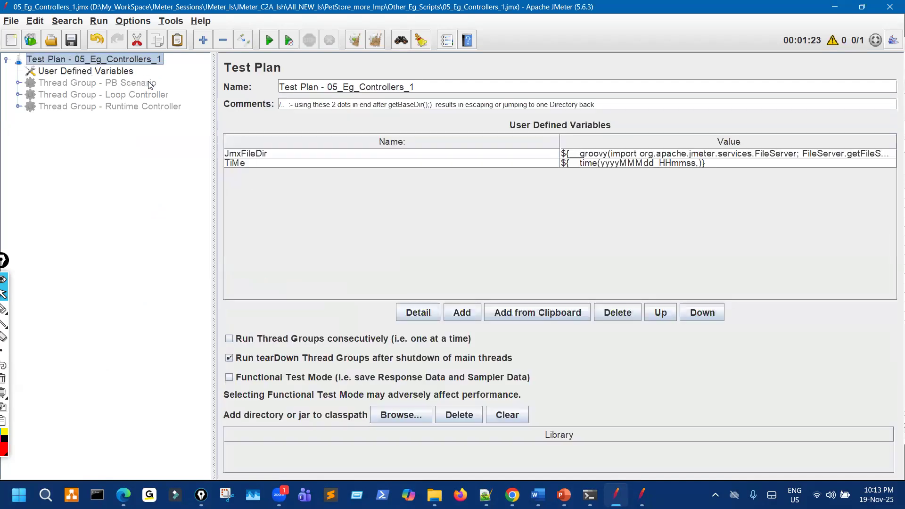
pyautogui.hotkey('ctrl', 'v')
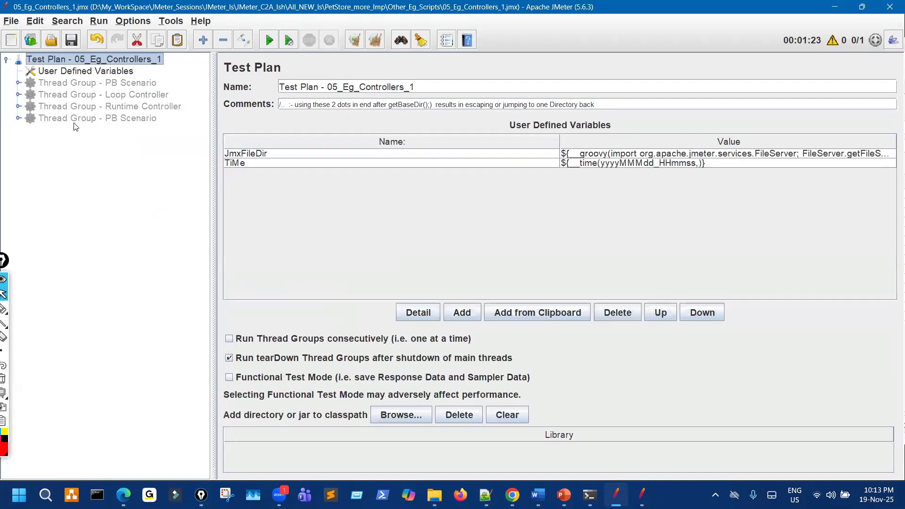
pyautogui.click(70, 120)
pyautogui.click(18, 118)
pyautogui.click(29, 165)
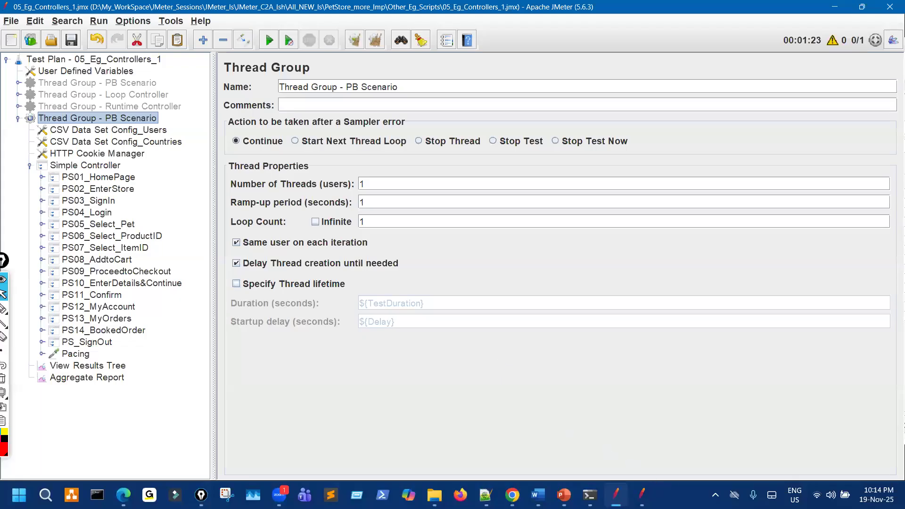
# In the reference script, collapse PB Scenario and Loop Controller, and expand the Random Controller group's Simple Controller.
pyautogui.click(642, 495)
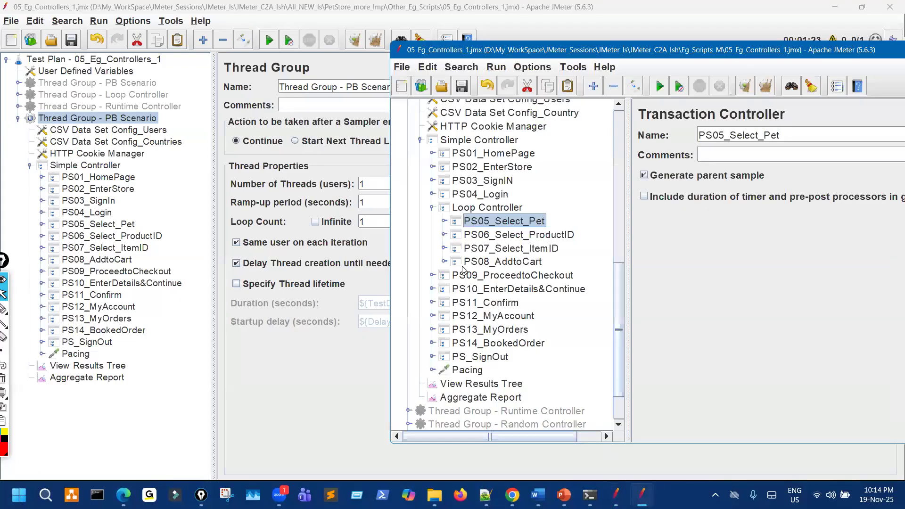
pyautogui.scroll(4, 466, 266)
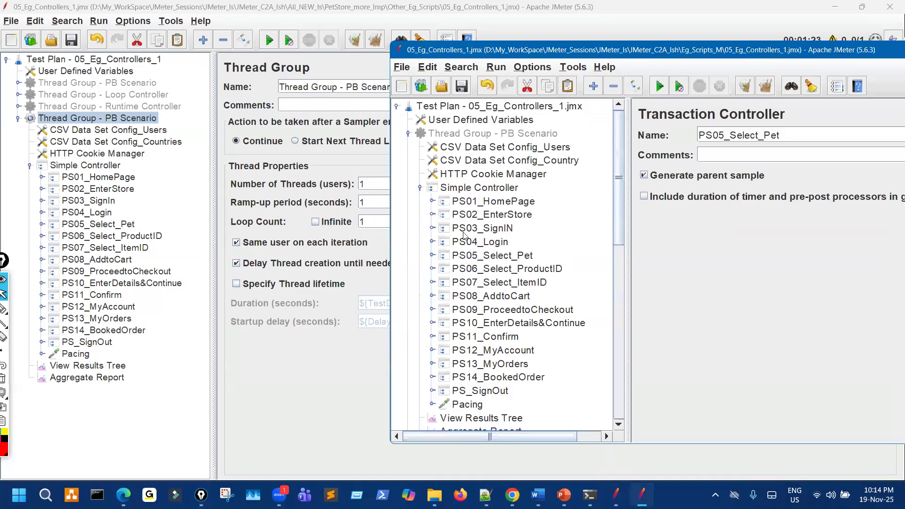
pyautogui.click(408, 133)
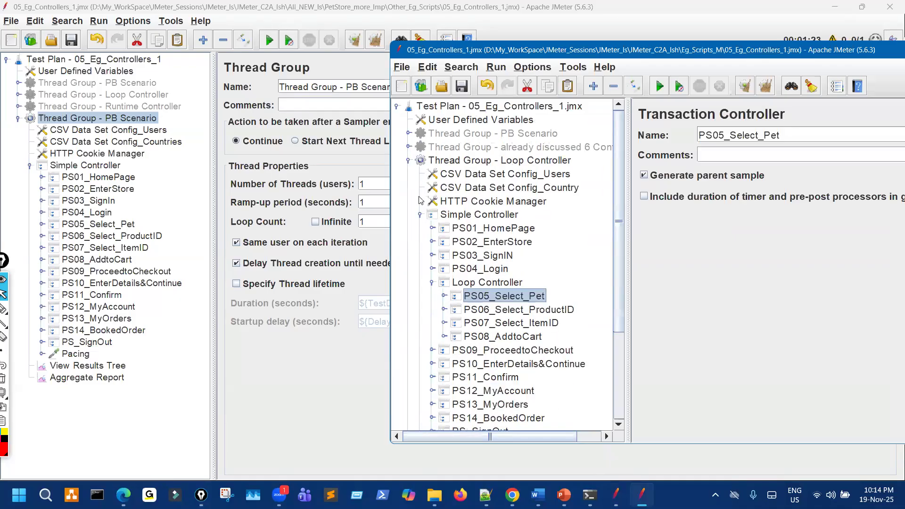
pyautogui.click(409, 161)
pyautogui.click(491, 177)
pyautogui.click(496, 191)
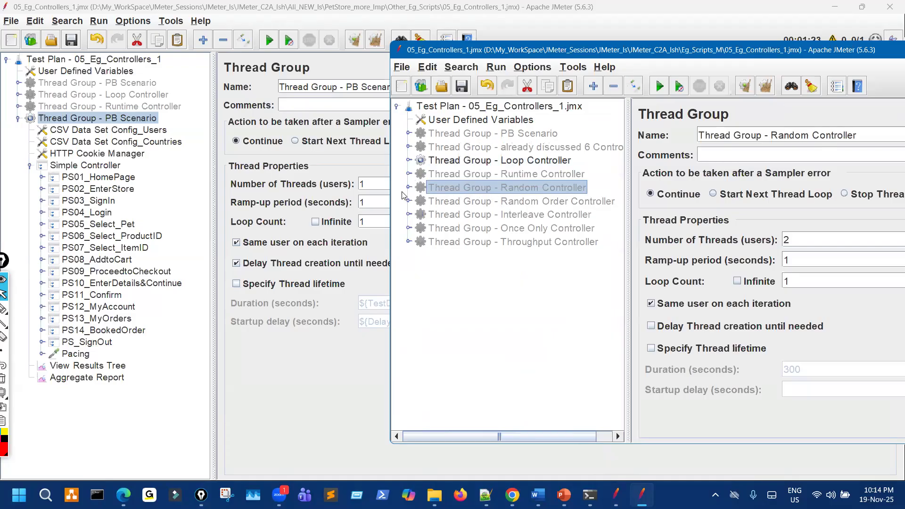
pyautogui.click(408, 188)
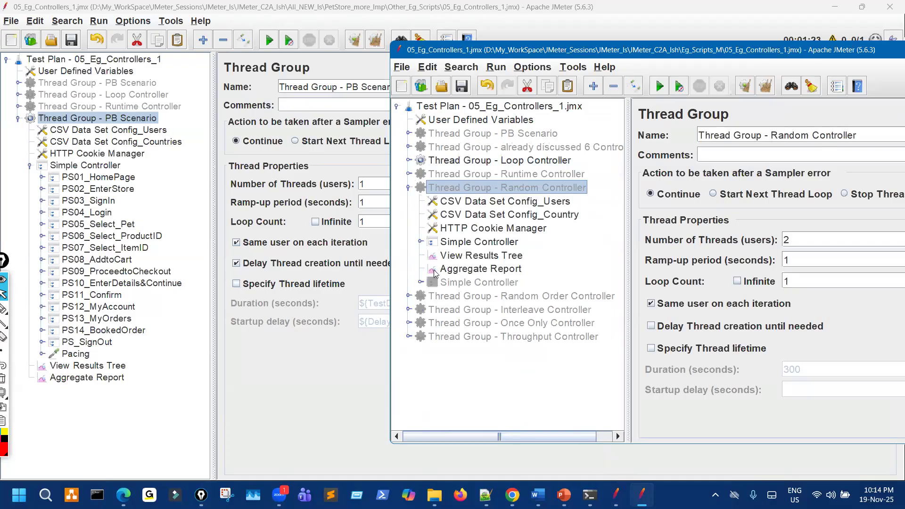
pyautogui.click(420, 242)
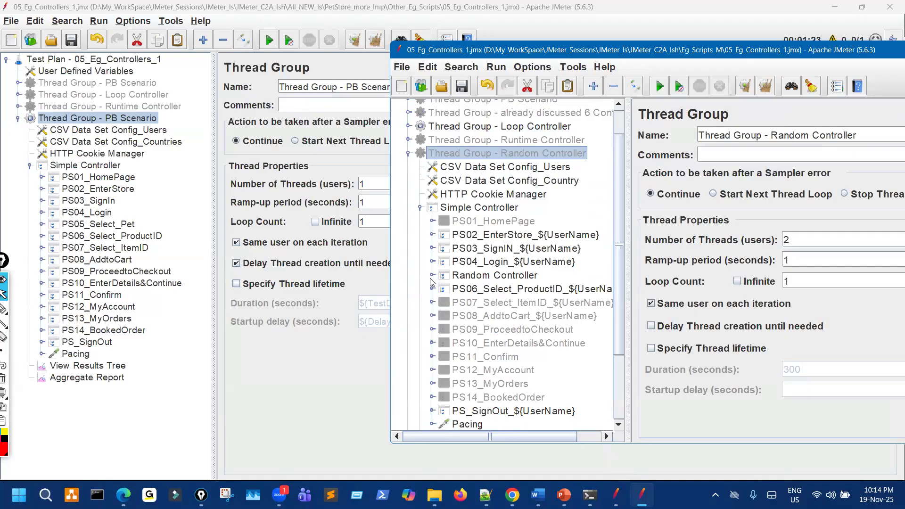
pyautogui.click(432, 275)
pyautogui.moveTo(629, 230); pyautogui.dragTo(726, 216)
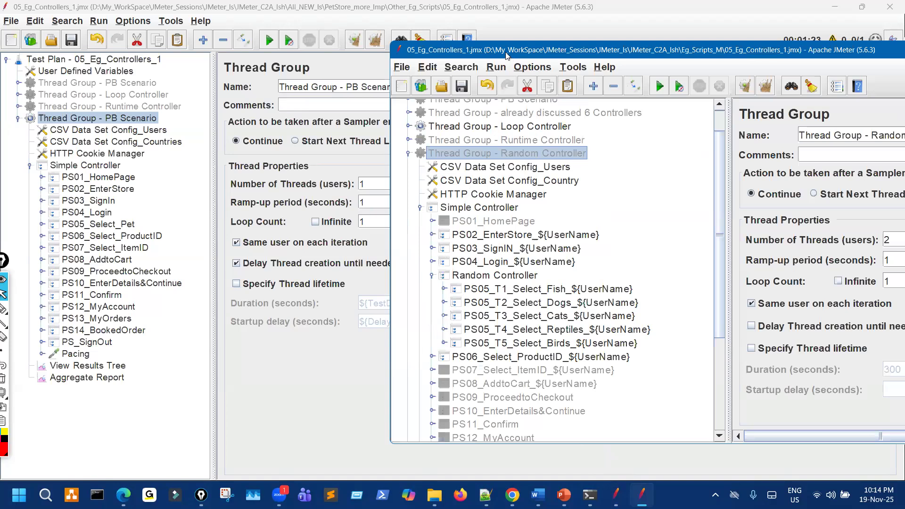
pyautogui.moveTo(510, 53); pyautogui.dragTo(340, 62)
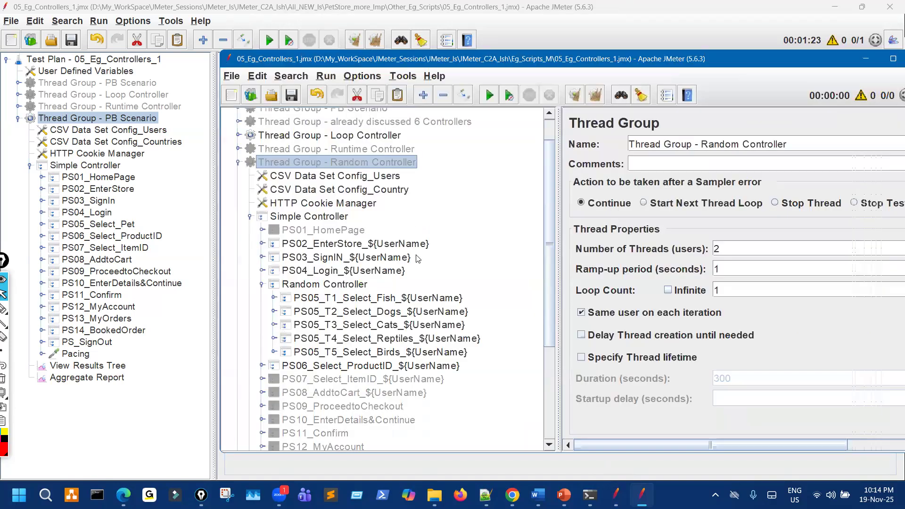
# Inspect the PS04_Login requests and the requests under PS05_T1_Select_Fish and PS05_T2_Select_Dogs.
pyautogui.click(261, 270)
pyautogui.click(377, 284)
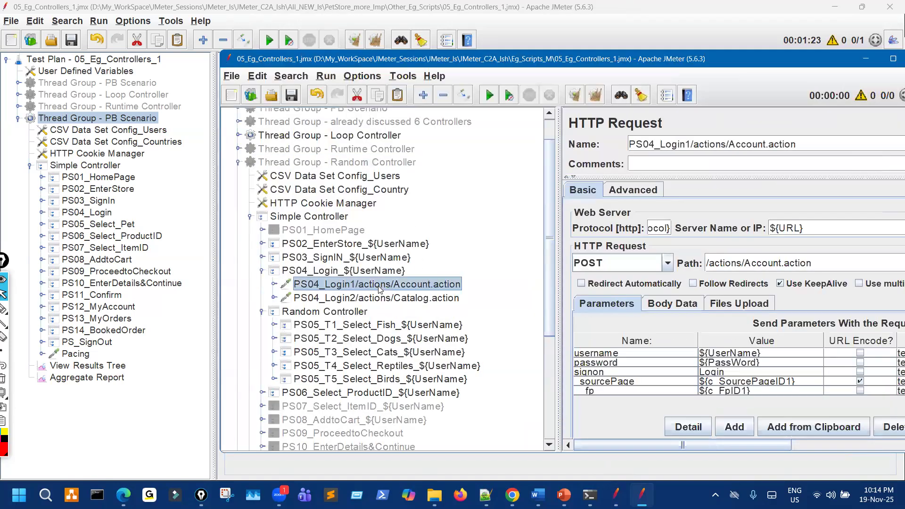
pyautogui.click(398, 298)
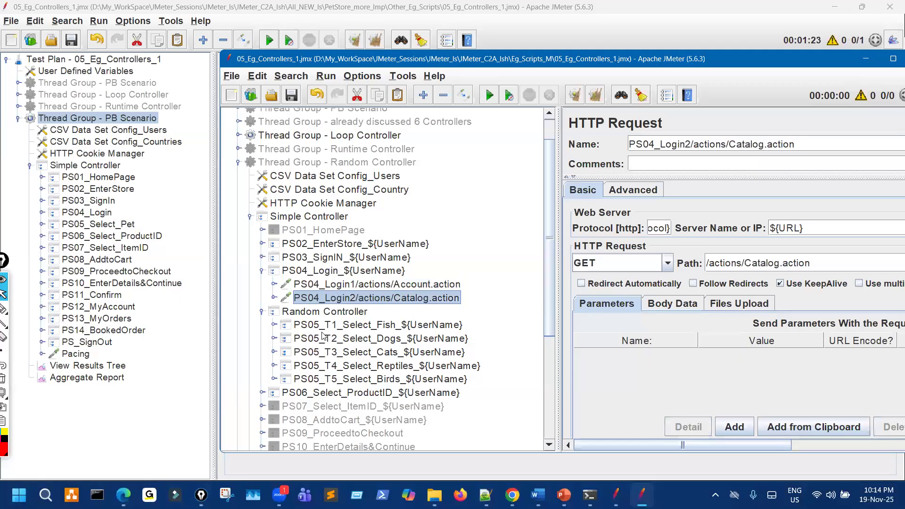
pyautogui.click(274, 325)
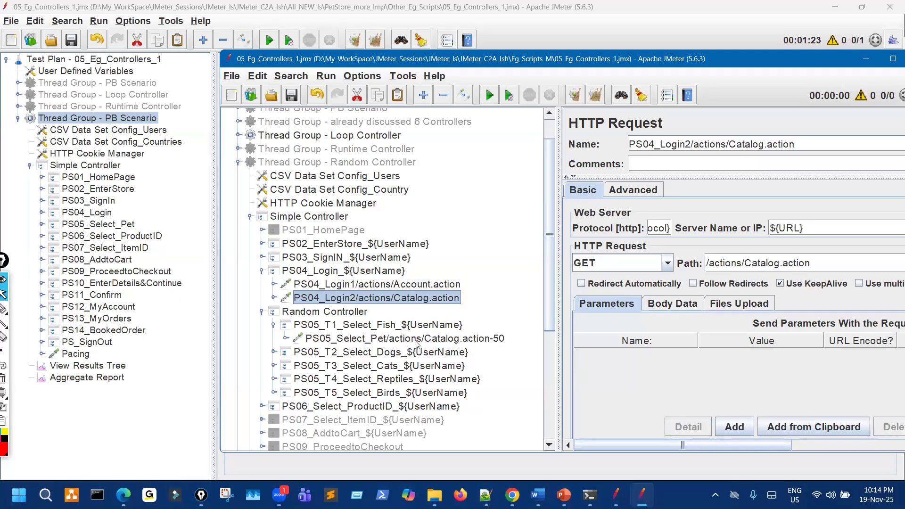
pyautogui.click(400, 339)
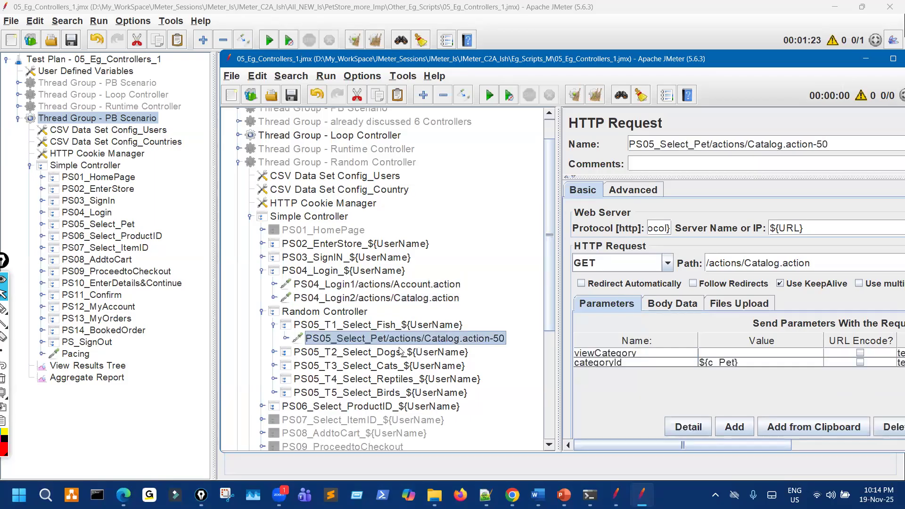
pyautogui.click(273, 352)
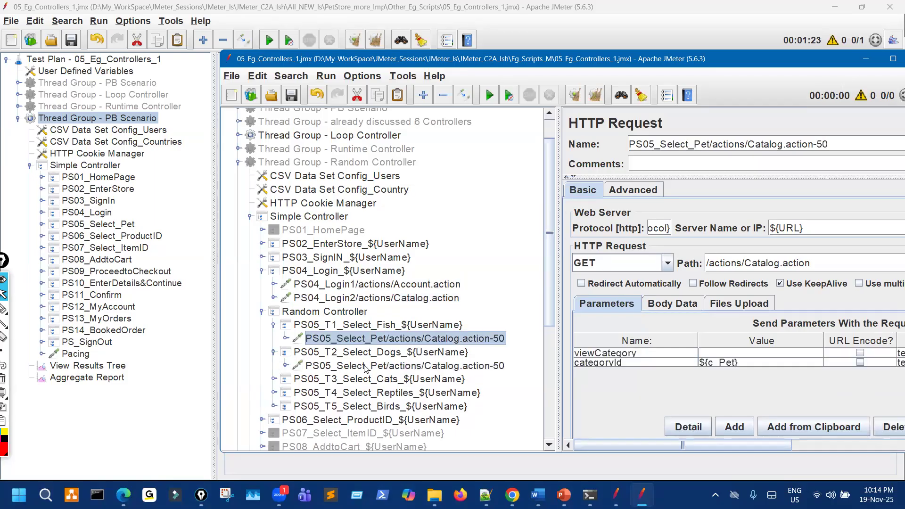
pyautogui.click(382, 366)
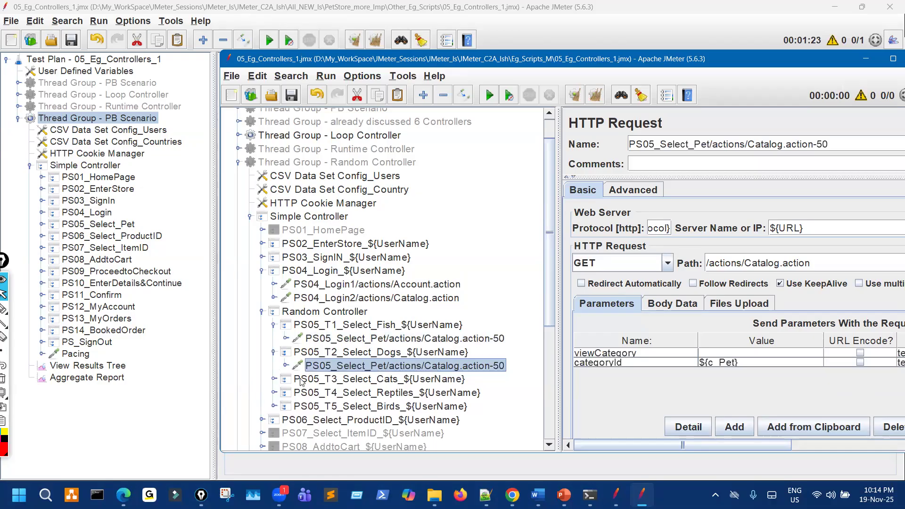
# Inspect the requests under PS05_T3_Select_Cats, PS05_T4_Select_Reptiles and PS05_T5_Select_Birds.
pyautogui.click(273, 378)
pyautogui.click(386, 392)
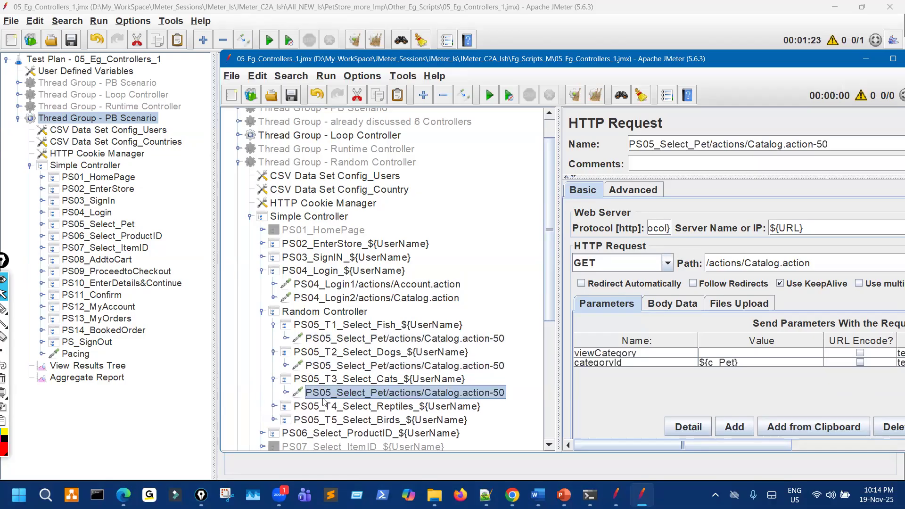
pyautogui.click(273, 406)
pyautogui.click(382, 419)
pyautogui.scroll(-2, 272, 389)
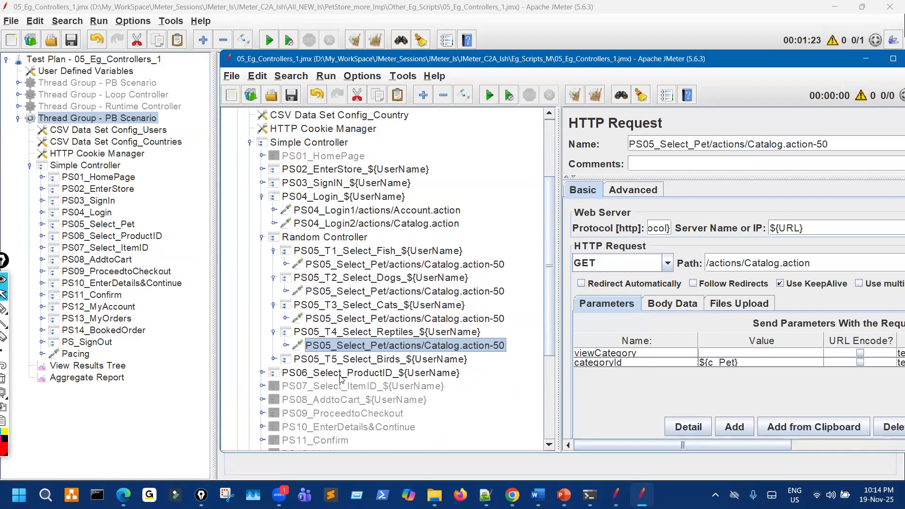
pyautogui.click(273, 359)
pyautogui.click(392, 373)
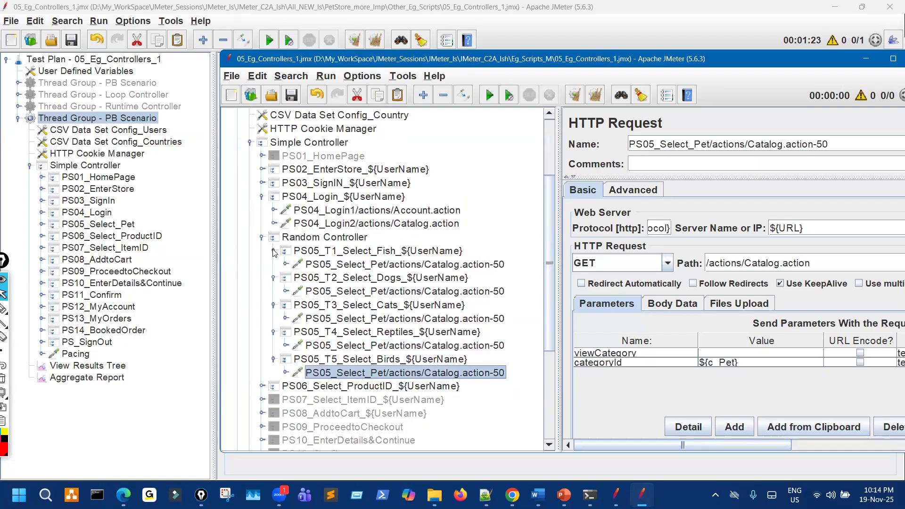
# Collapse PS05_T1–T5 and PS04_Login, leaving the Random Controller expanded to show its transactions.
pyautogui.click(273, 250)
pyautogui.click(274, 265)
pyautogui.click(273, 277)
pyautogui.click(273, 291)
pyautogui.click(273, 305)
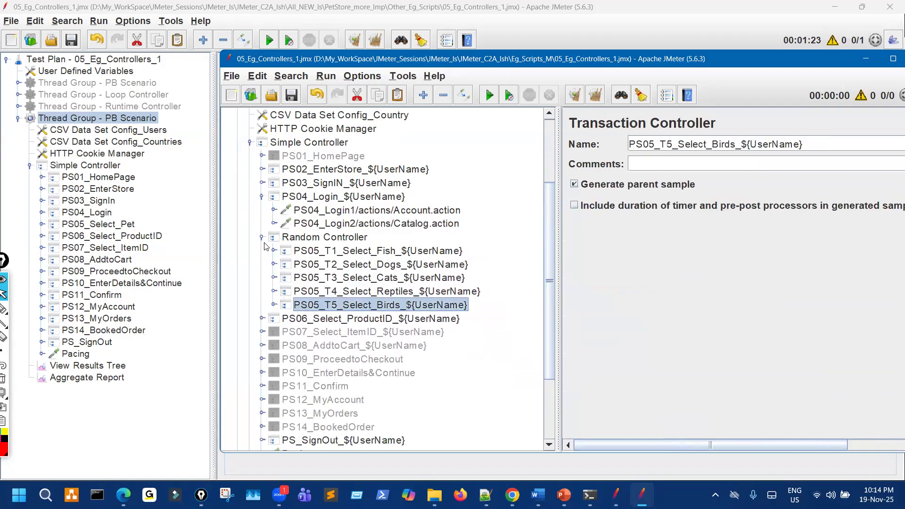
pyautogui.click(262, 197)
pyautogui.click(262, 212)
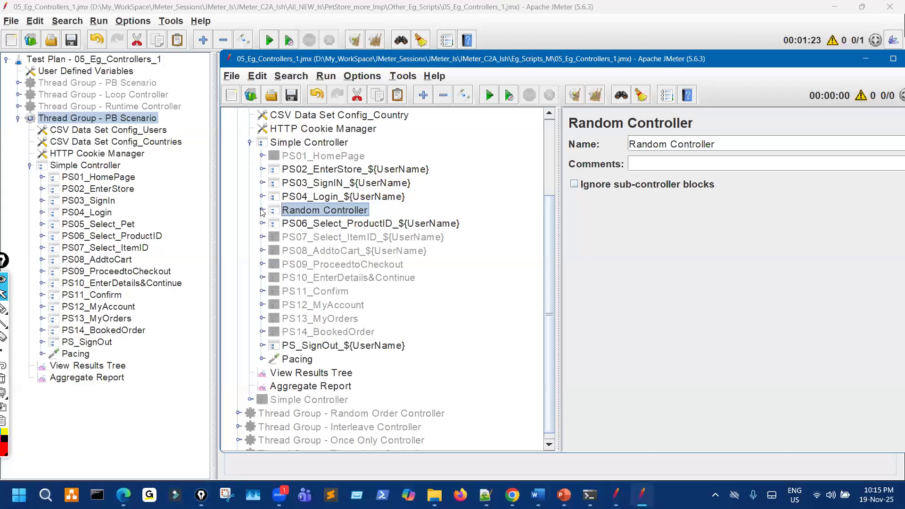
pyautogui.click(262, 211)
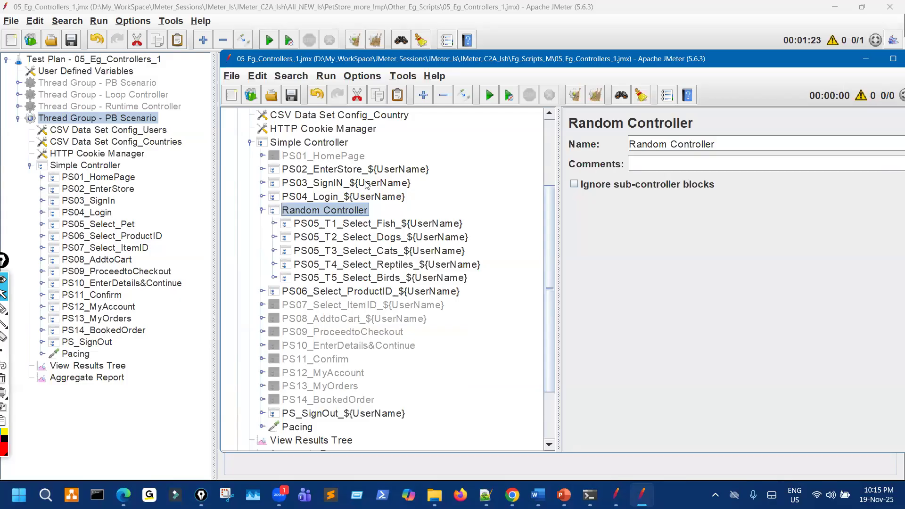
# Copy the _${UserName} suffix from the reference, disable PS01_HomePage, and append the suffix to PS02_EnterStore.
pyautogui.click(382, 170)
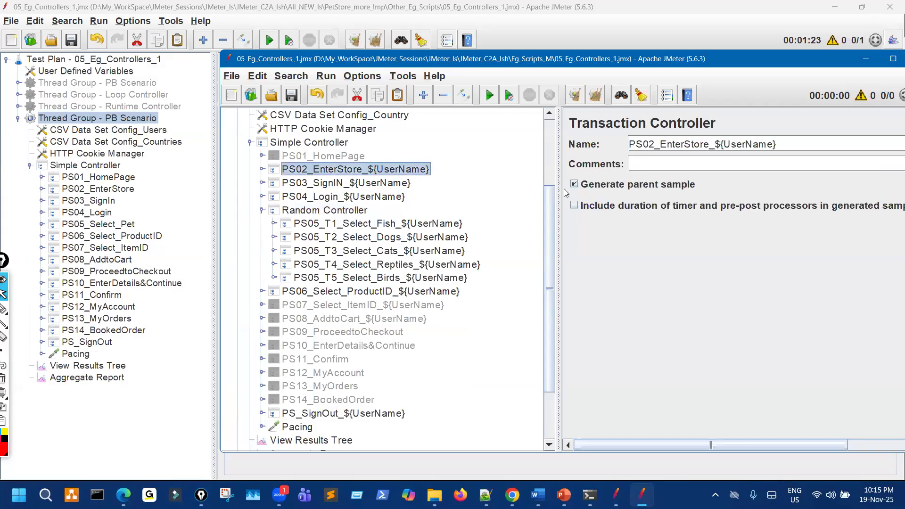
pyautogui.moveTo(708, 144); pyautogui.dragTo(782, 146)
pyautogui.hotkey('ctrl', 'c')
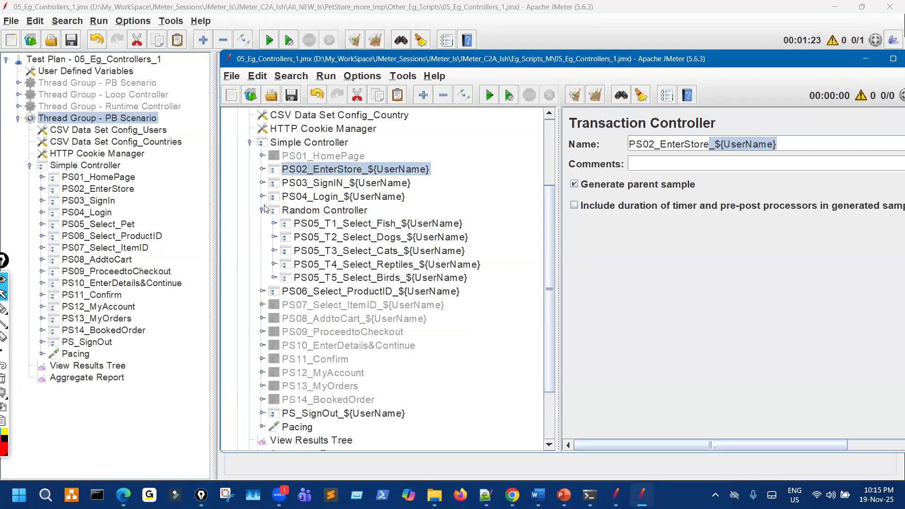
pyautogui.click(119, 178)
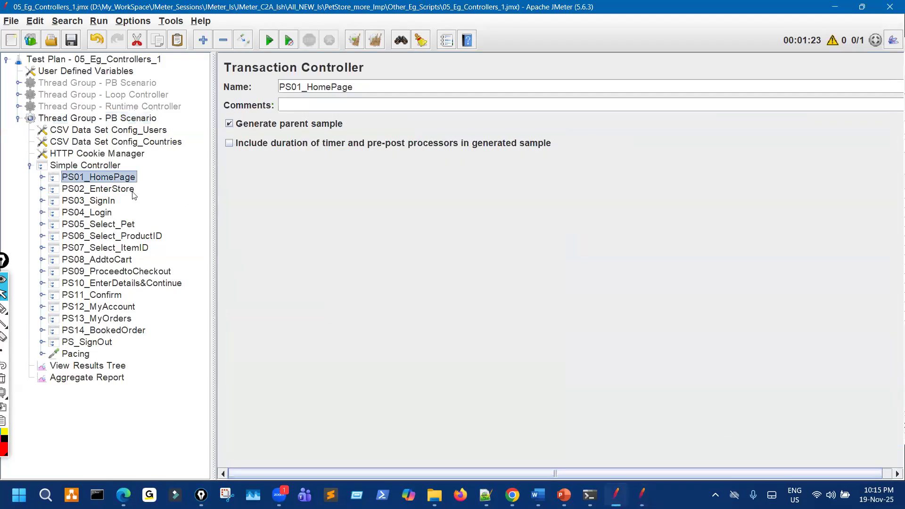
pyautogui.hotkey('ctrl', 't')
pyautogui.click(129, 190)
pyautogui.click(401, 87)
pyautogui.hotkey('ctrl', 'v')
# Append _${UserName} to PS03_SignIn, PS04_Login and PS05_Select_Pet.
pyautogui.click(113, 202)
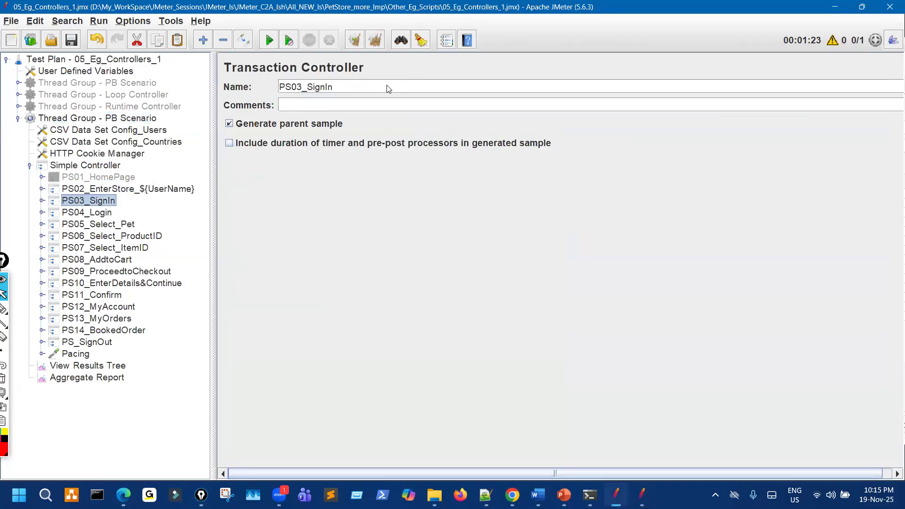
pyautogui.click(387, 88)
pyautogui.hotkey('ctrl', 'v')
pyautogui.click(106, 213)
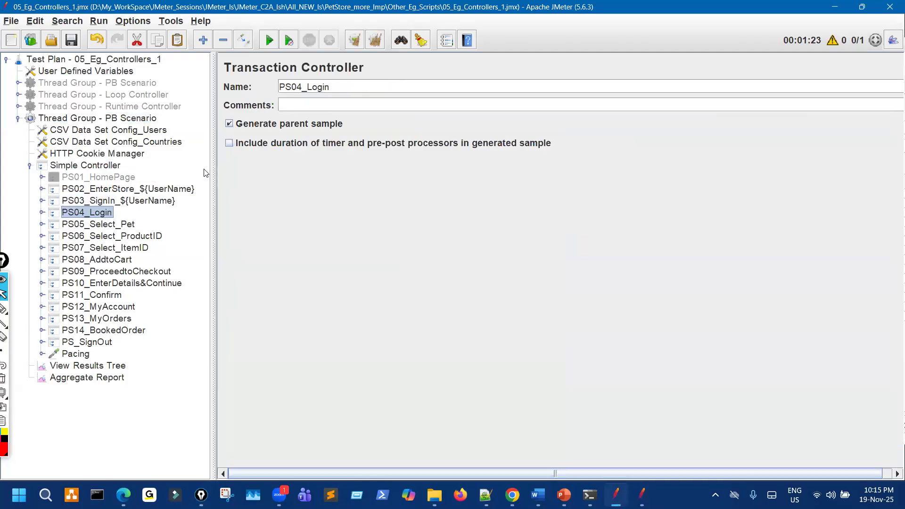
pyautogui.click(343, 88)
pyautogui.hotkey('ctrl', 'v')
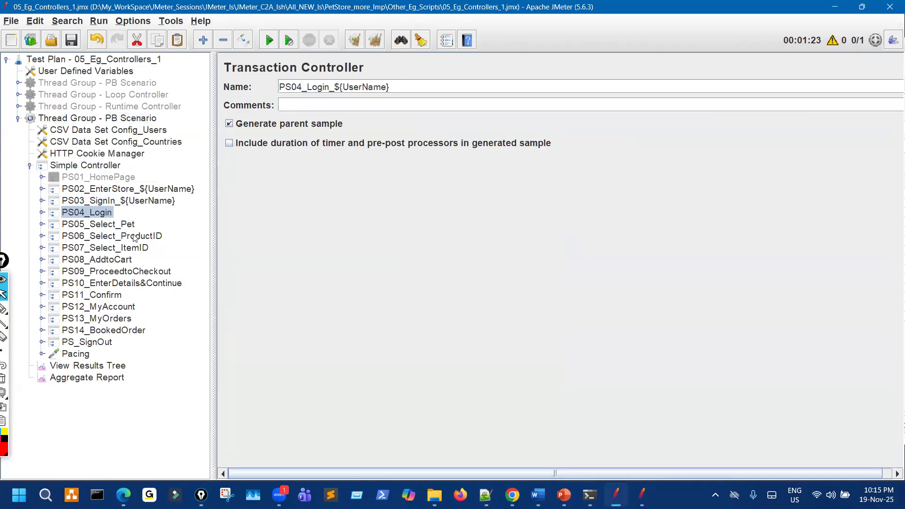
pyautogui.click(127, 227)
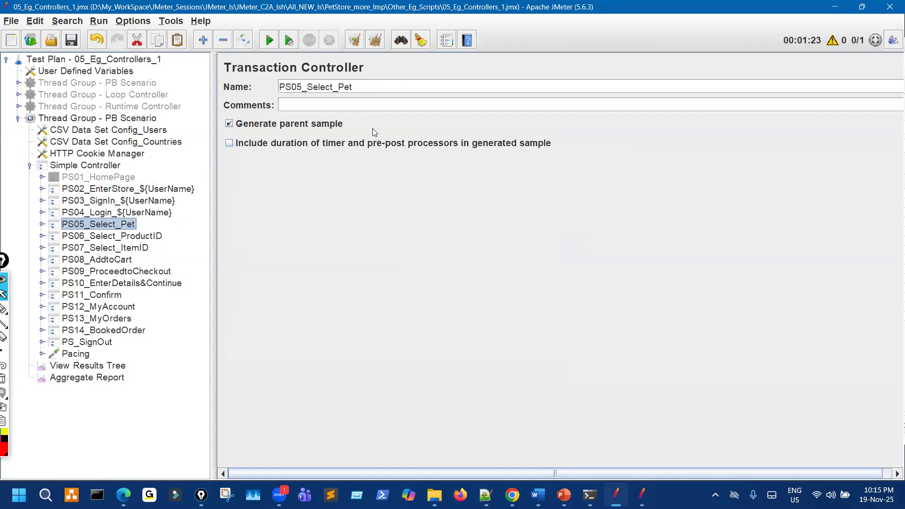
pyautogui.click(374, 89)
pyautogui.write('_${UserName}')
# Check the reference names for PS06–PS08, then append _${UserName} to PS06_Select_ProductID and PS07_Select_ItemID.
pyautogui.click(643, 492)
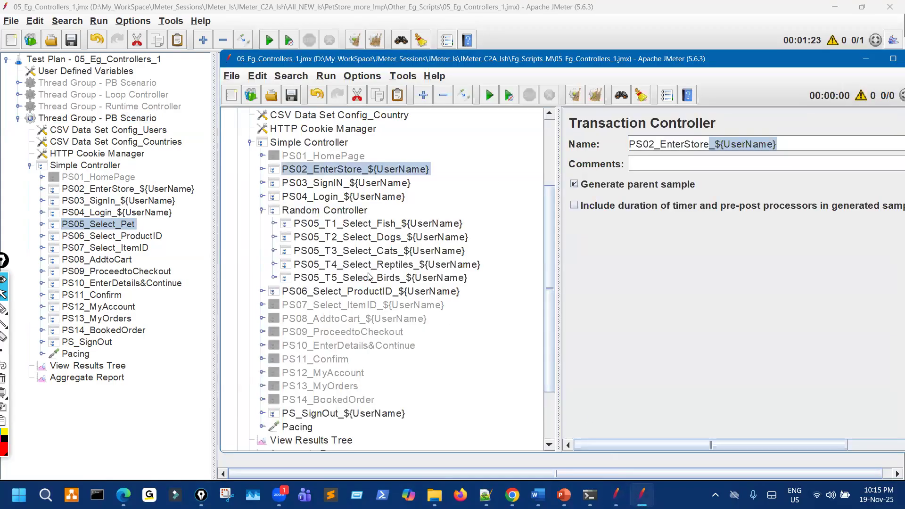
pyautogui.click(370, 294)
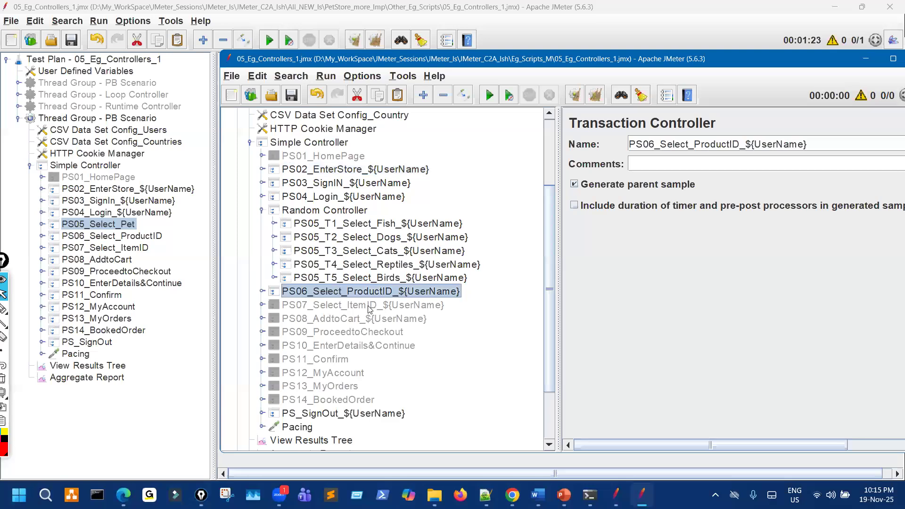
pyautogui.click(370, 307)
pyautogui.click(357, 321)
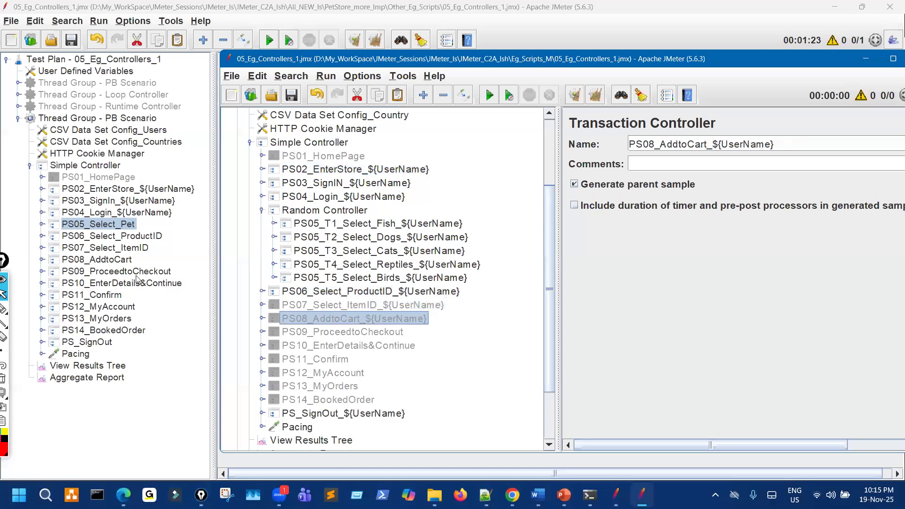
pyautogui.click(131, 239)
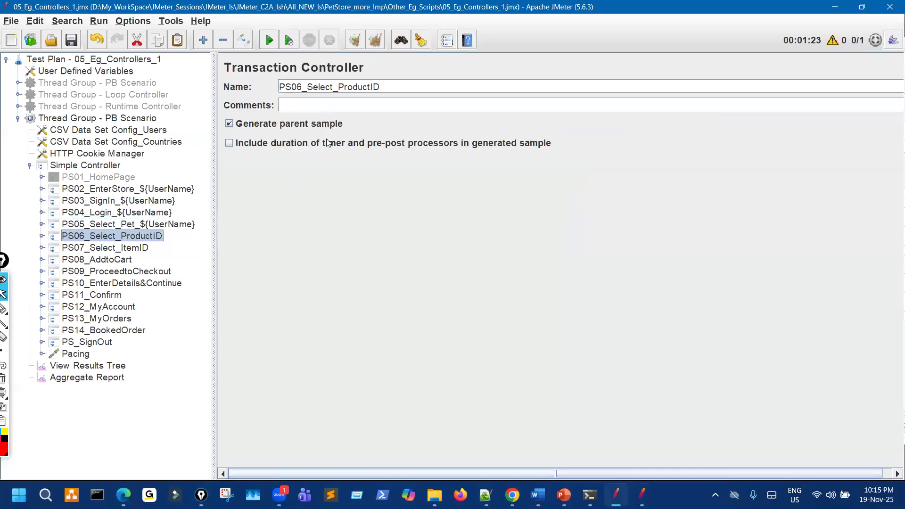
pyautogui.click(391, 90)
pyautogui.write('_${UserName}')
pyautogui.click(141, 249)
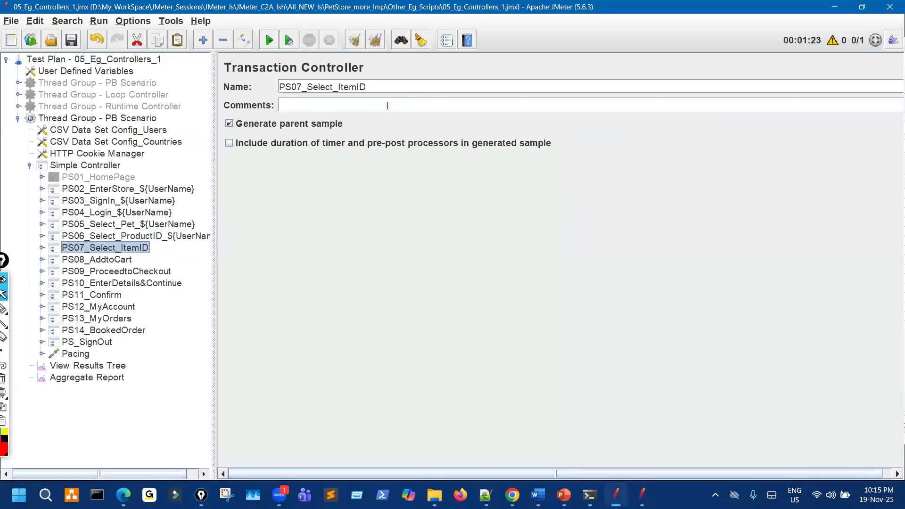
pyautogui.click(389, 90)
pyautogui.write('_${UserName}')
# Append _${UserName} to PS08_AddtoCart and PS09_ProceedtoCheckout.
pyautogui.click(130, 261)
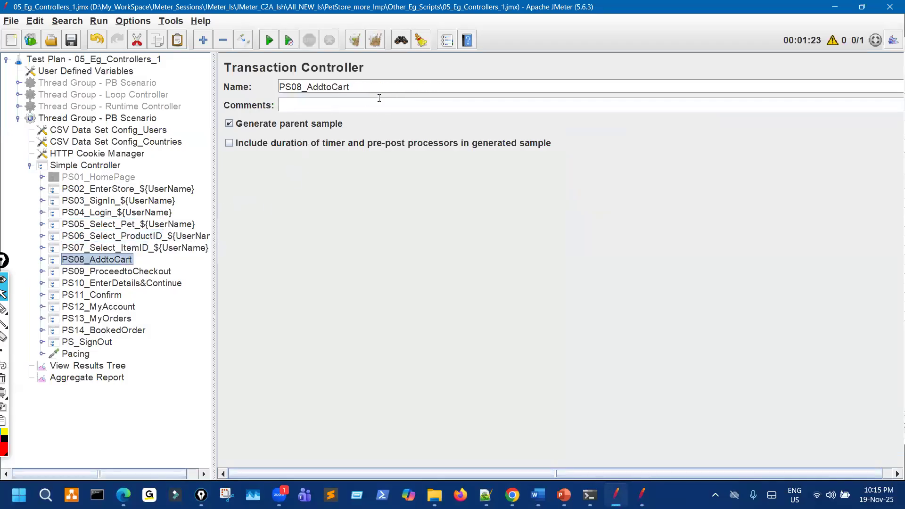
pyautogui.click(383, 90)
pyautogui.write('_${UserName}')
pyautogui.click(165, 271)
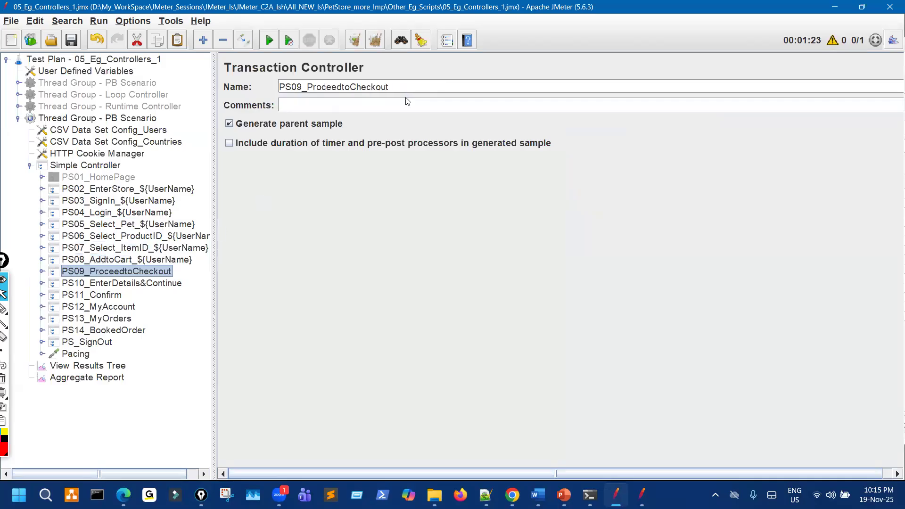
pyautogui.click(419, 87)
pyautogui.write('_${UserName}')
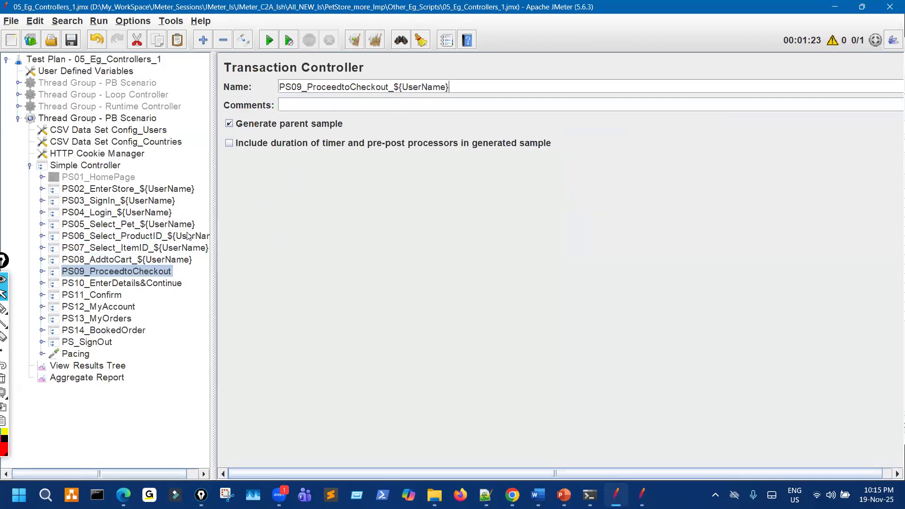
# Disable PS10 through PS14 with Ctrl+T and append _${UserName} to PS_SignOut.
pyautogui.click(122, 283)
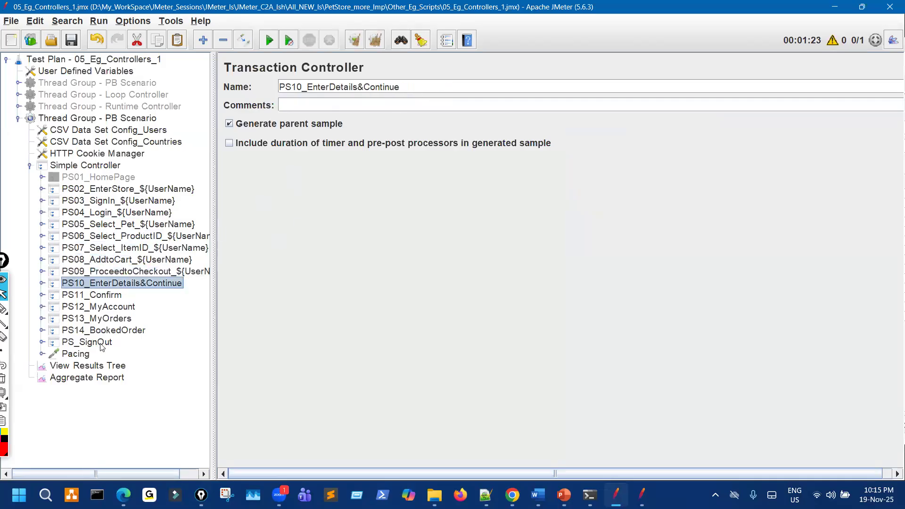
pyautogui.keyDown('shift'); pyautogui.click(108, 331); pyautogui.keyUp('shift')
pyautogui.hotkey('ctrl', 't')
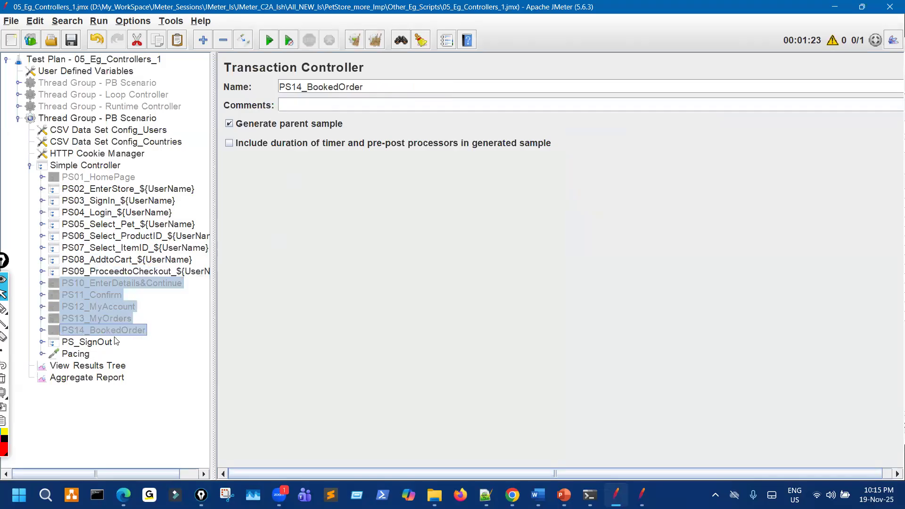
pyautogui.click(114, 339)
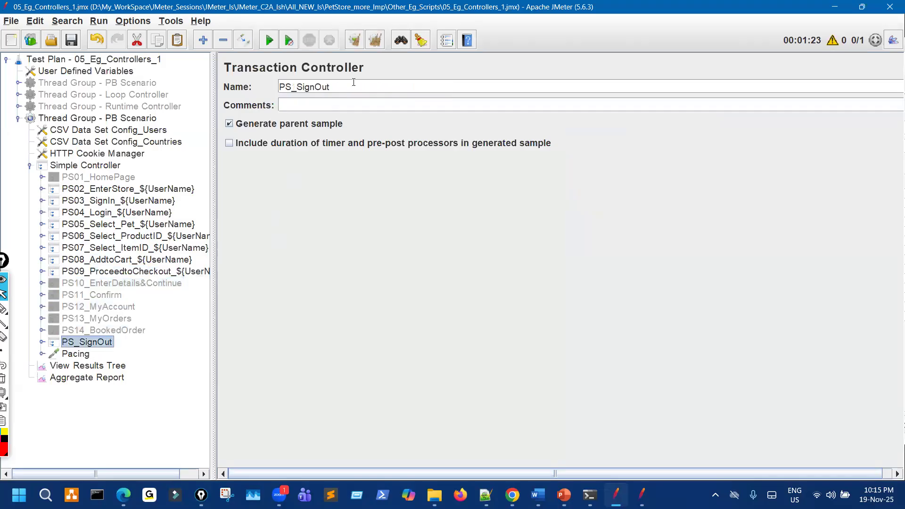
pyautogui.write('_${UserName}')
pyautogui.click(642, 495)
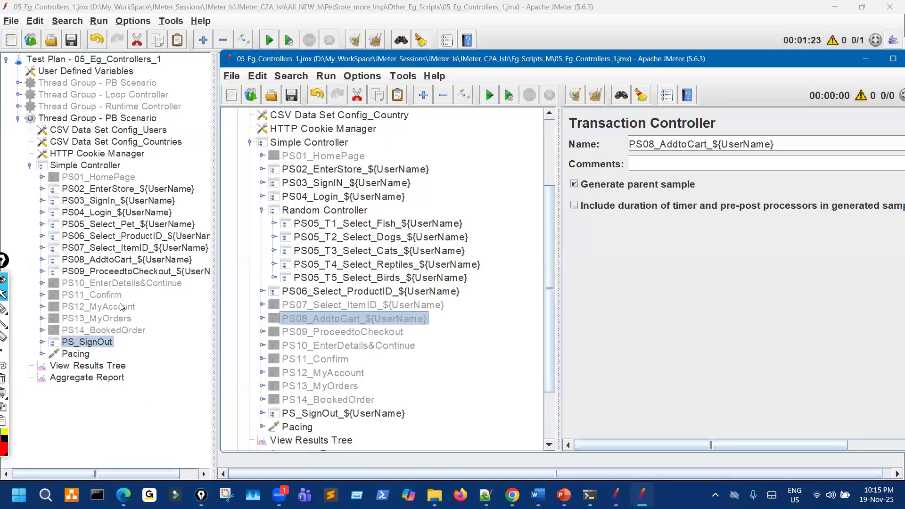
# After reviewing the Random Controller slide, add a Random Controller via Add > Logic Controller on Simple Controller.
pyautogui.click(92, 173)
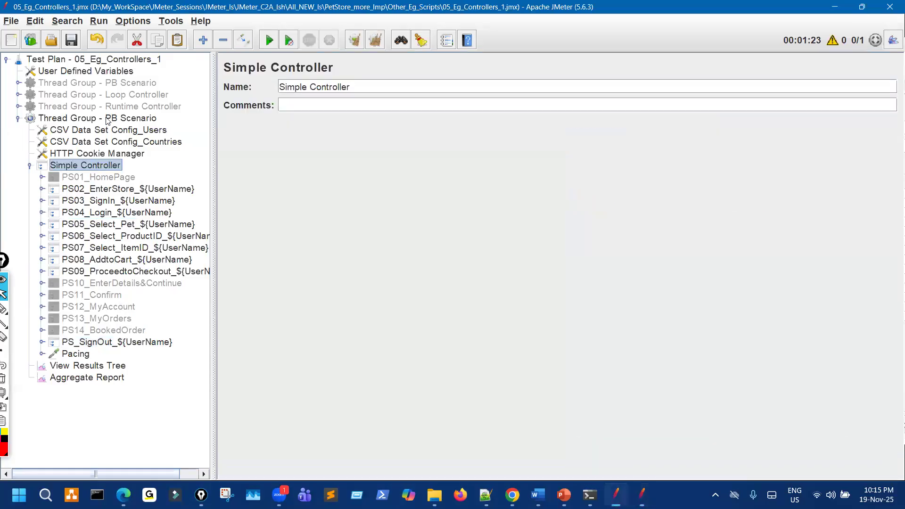
pyautogui.click(107, 119)
pyautogui.rightClick(94, 166)
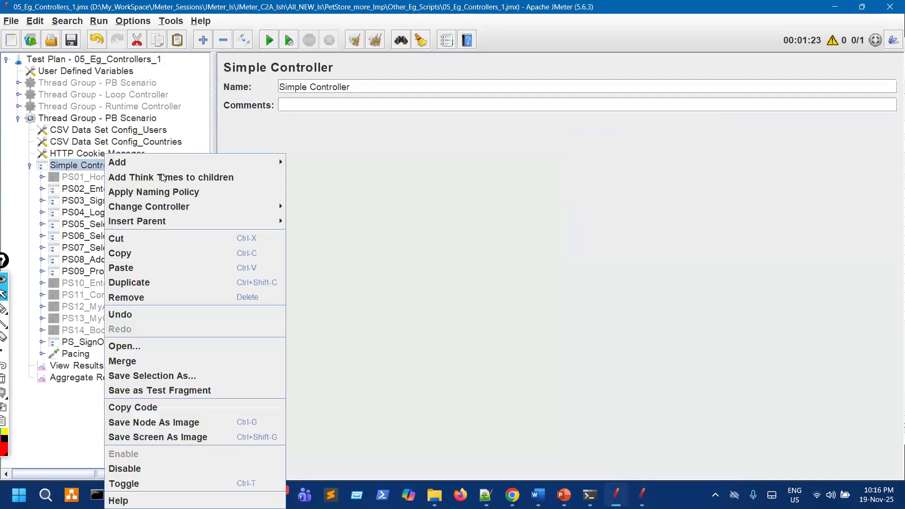
pyautogui.moveTo(242, 162)
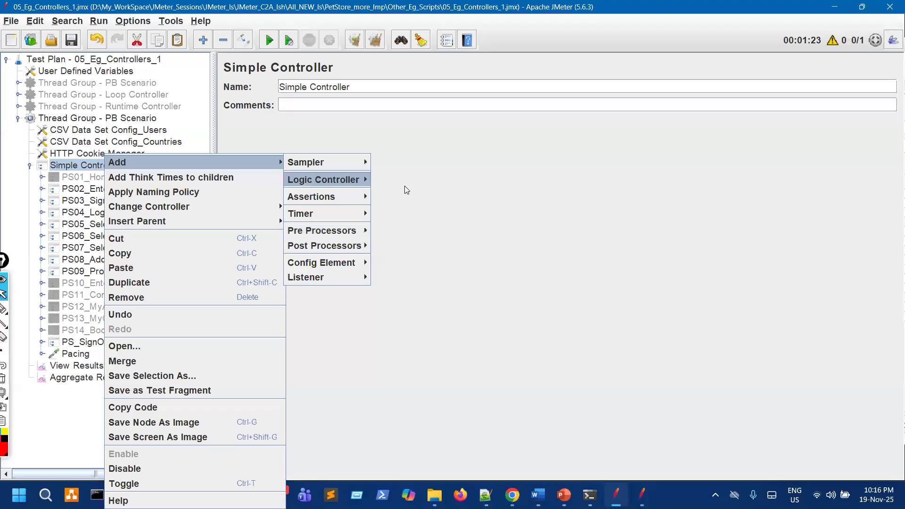
pyautogui.moveTo(358, 182)
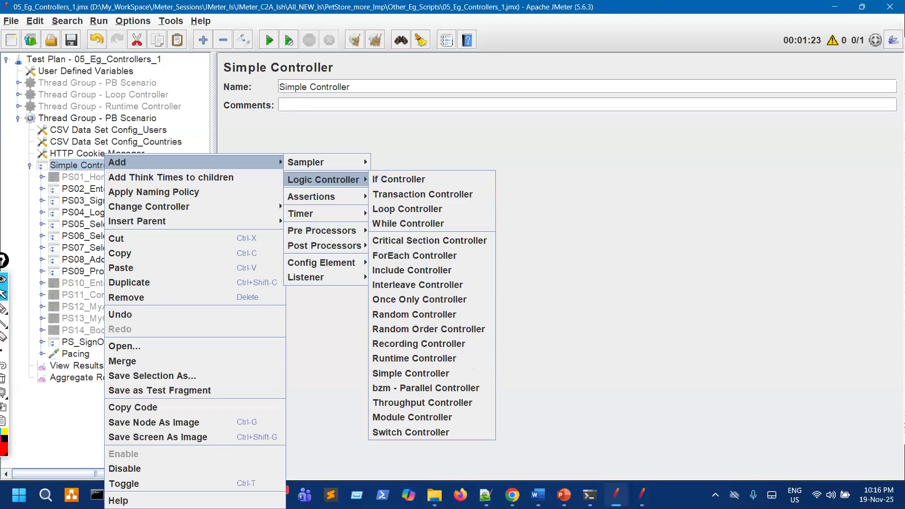
pyautogui.click(564, 494)
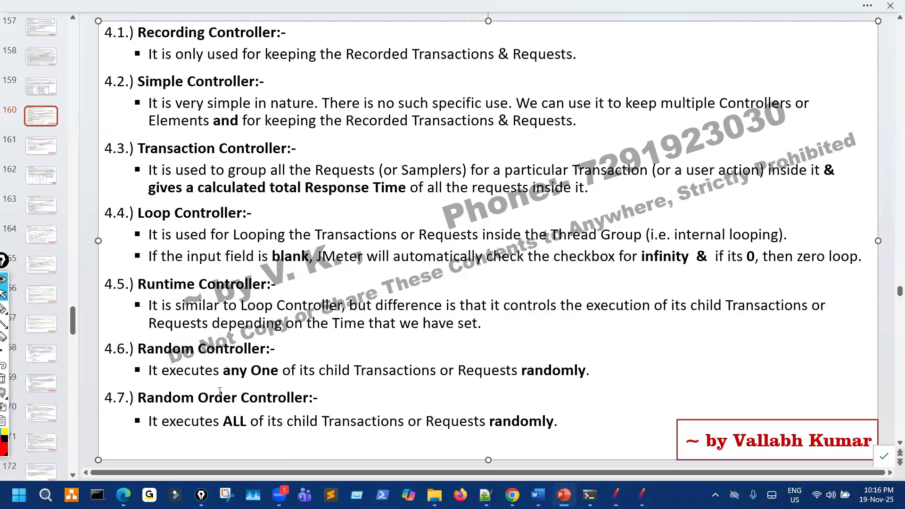
pyautogui.click(615, 495)
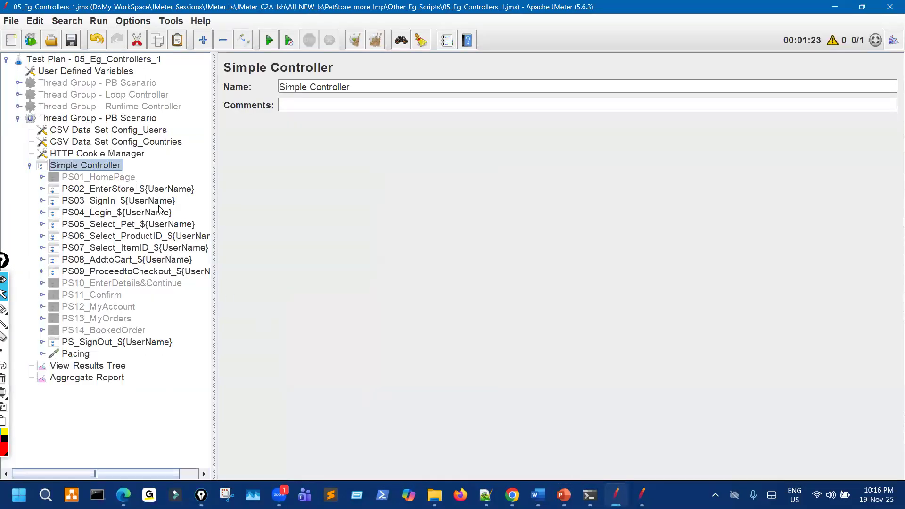
pyautogui.rightClick(120, 165)
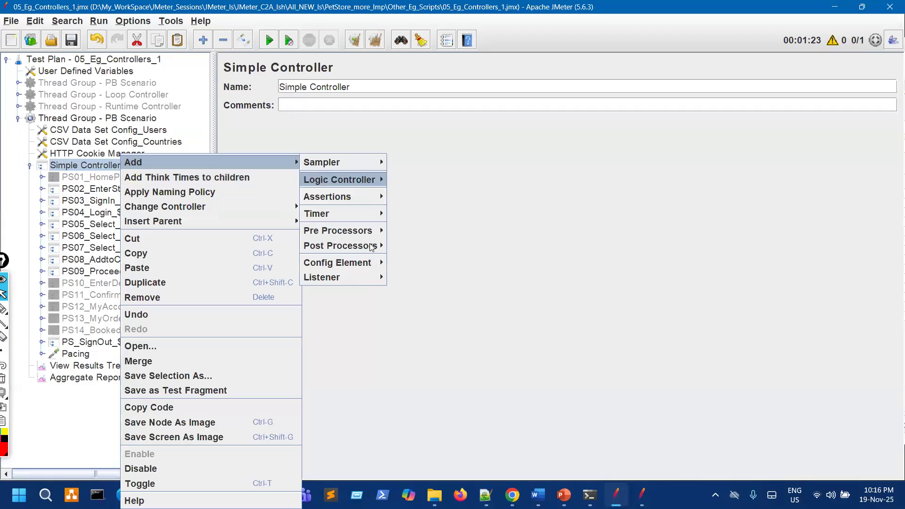
pyautogui.moveTo(372, 182)
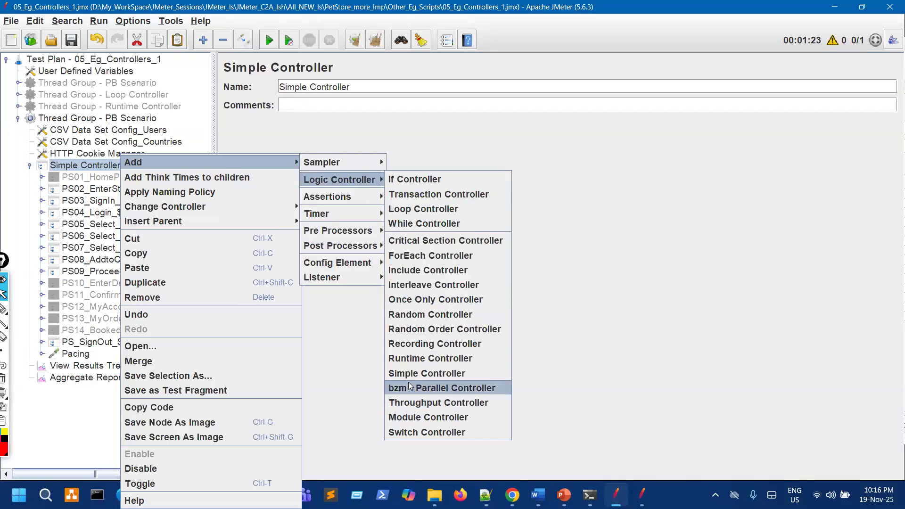
pyautogui.click(419, 314)
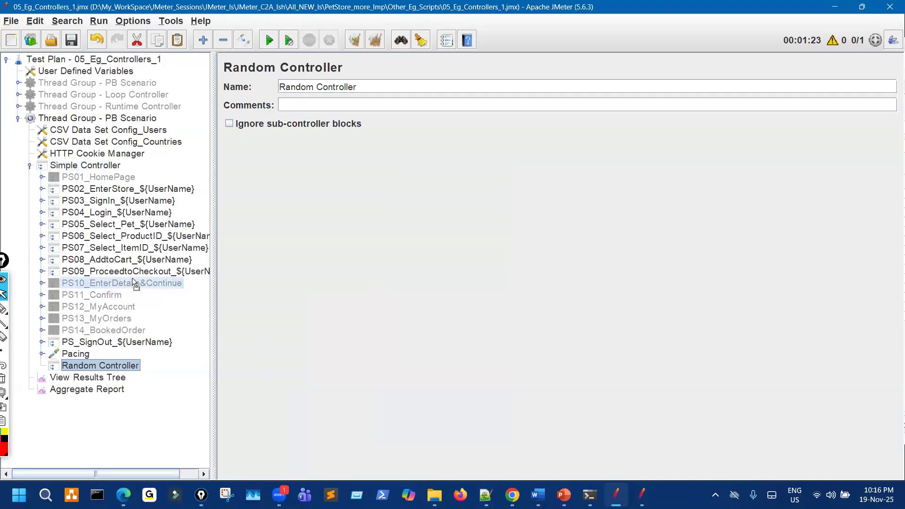
# Move the Random Controller after PS04_Login and drag PS05_Select_Pet inside it.
pyautogui.moveTo(159, 234); pyautogui.dragTo(168, 221)
pyautogui.click(193, 240)
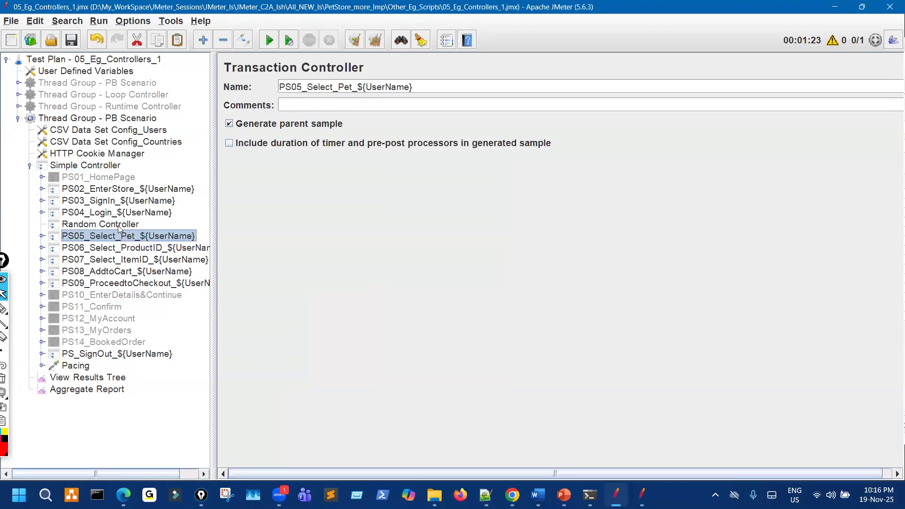
pyautogui.click(119, 227)
pyautogui.moveTo(127, 238); pyautogui.dragTo(134, 225)
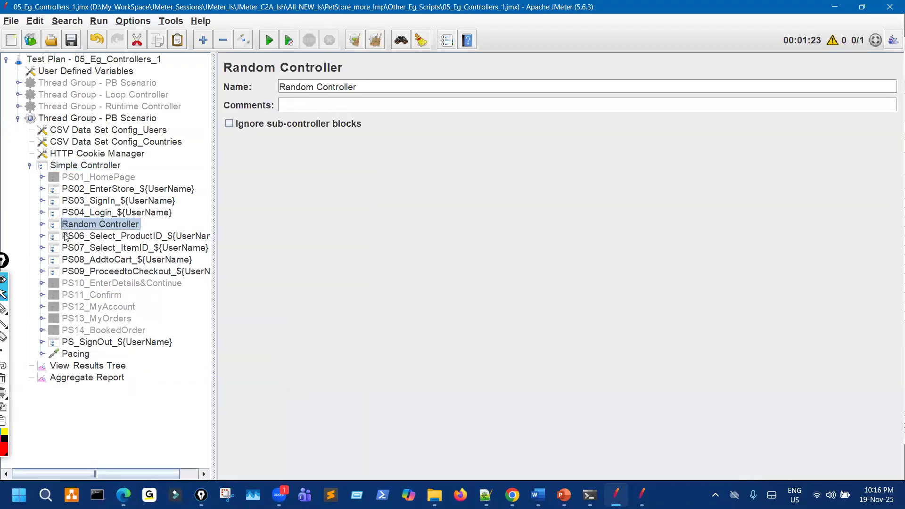
pyautogui.click(42, 225)
pyautogui.moveTo(214, 187); pyautogui.dragTo(357, 188)
# Paste extra copies of PS05_Select_Pet_${UserName} under the Random Controller, comparing with the reference names.
pyautogui.click(641, 494)
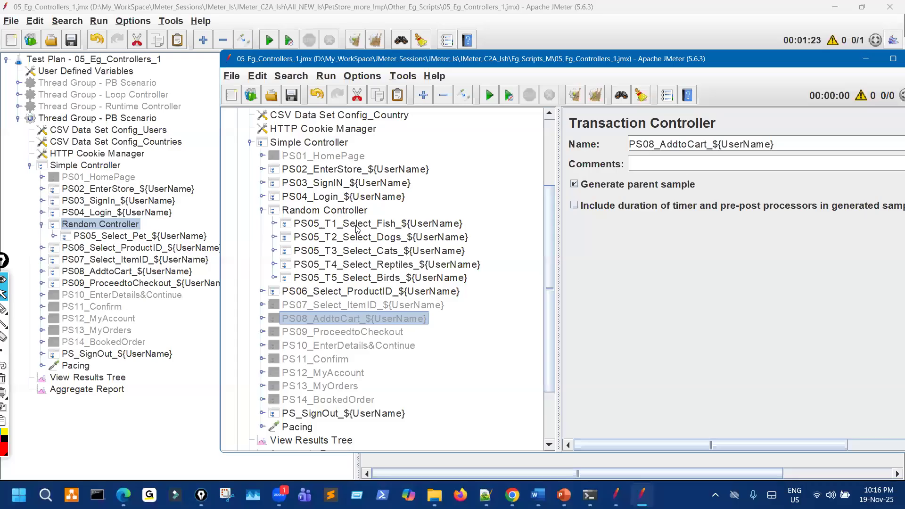
pyautogui.click(125, 237)
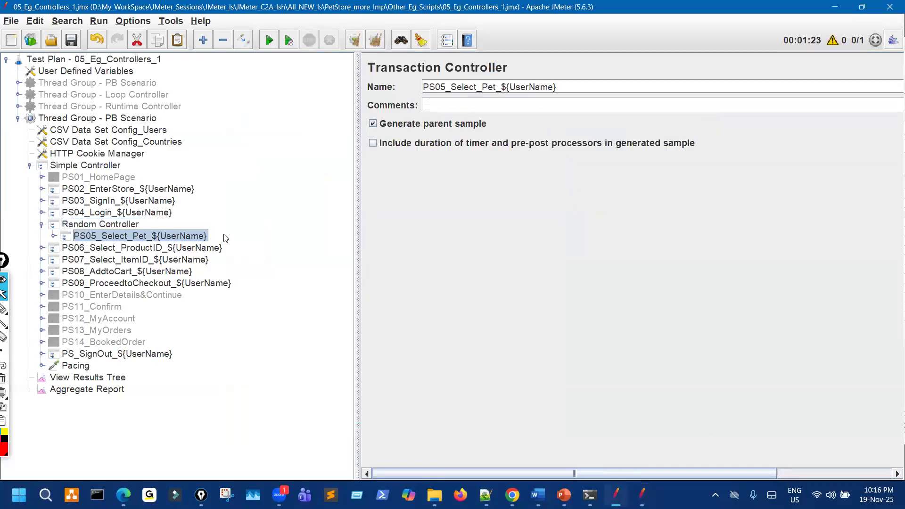
pyautogui.click(135, 226)
pyautogui.hotkey('ctrl', 'v')
pyautogui.hotkey('ctrl', 'v')
pyautogui.hotkey('ctrl', 'v')
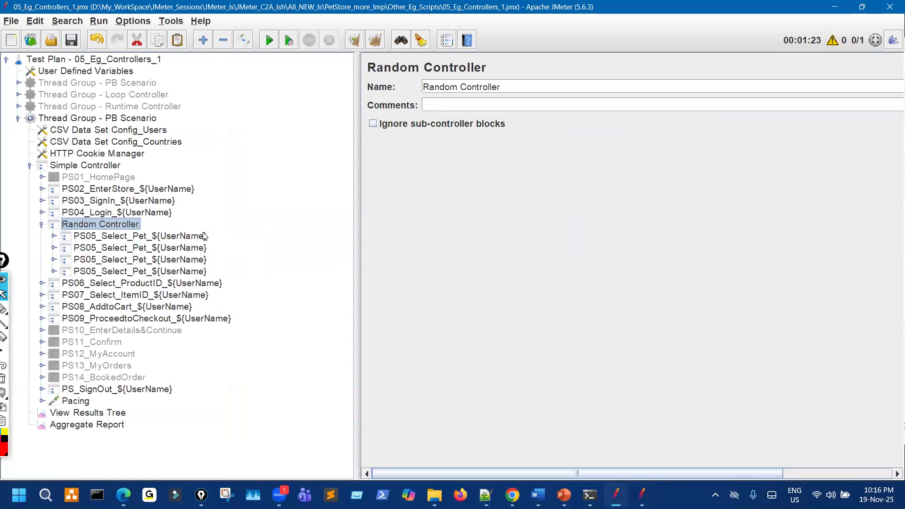
pyautogui.hotkey('ctrl', 'v')
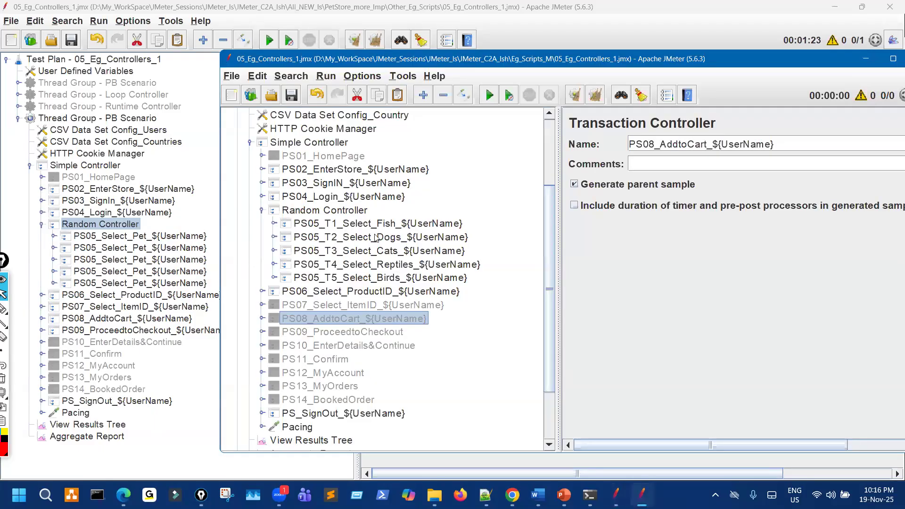
pyautogui.click(416, 227)
# Rename the first pet transaction copy to PS05_T1_Select_Fish_${UserName} by inserting T1_.
pyautogui.click(689, 144)
pyautogui.hotkey('ctrl', 'a')
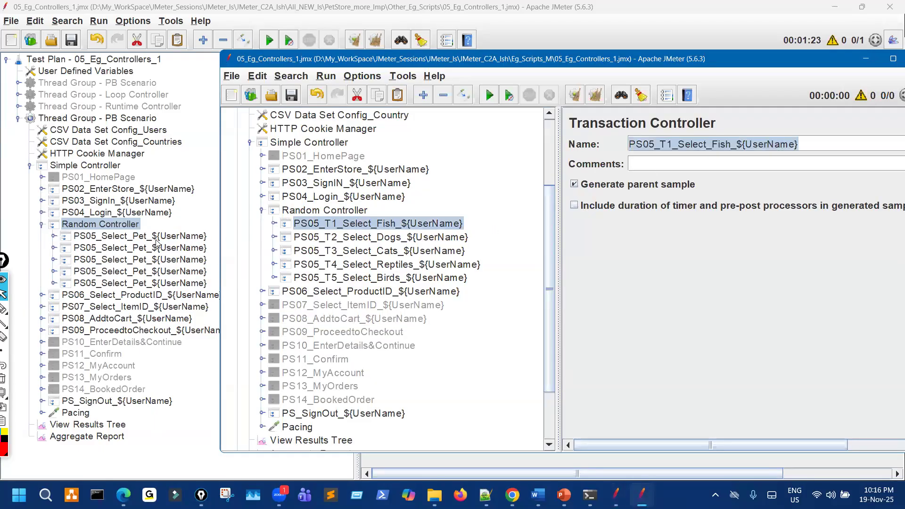
pyautogui.click(157, 240)
pyautogui.click(462, 87)
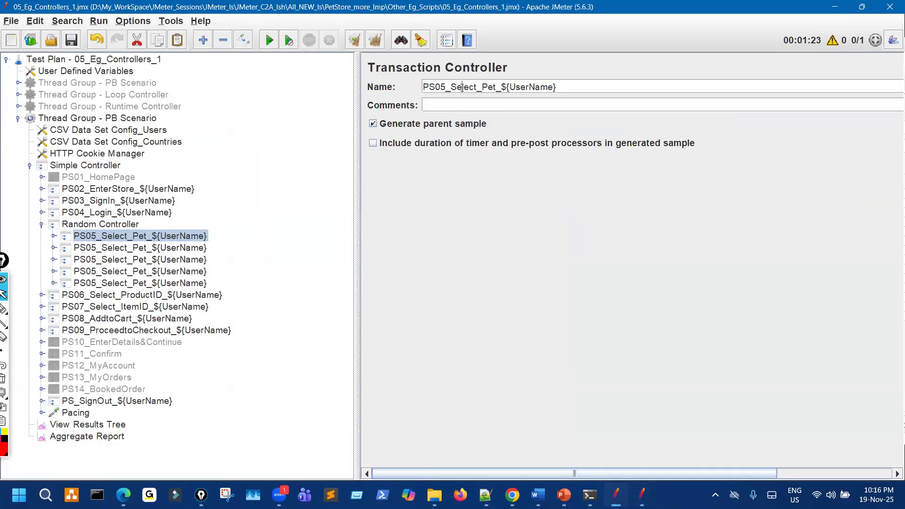
pyautogui.write('T1_')
pyautogui.hotkey('alt', 'Tab')
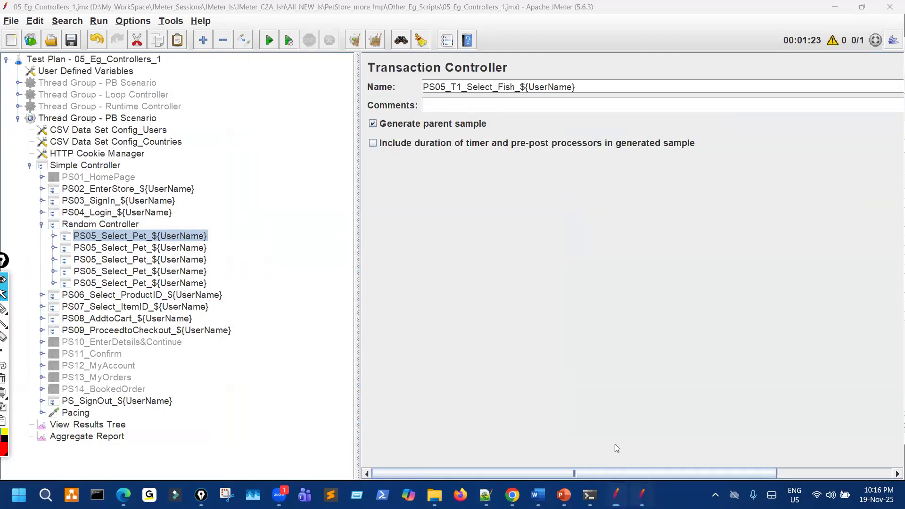
# Rename the second pet transaction to PS05_T2_Select_Dogs_${UserName} using the reference name.
pyautogui.click(412, 242)
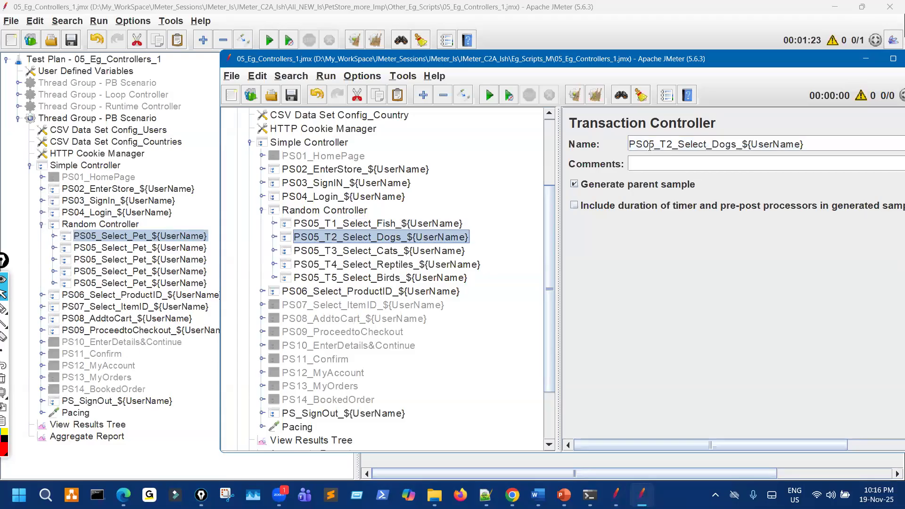
pyautogui.click(140, 247)
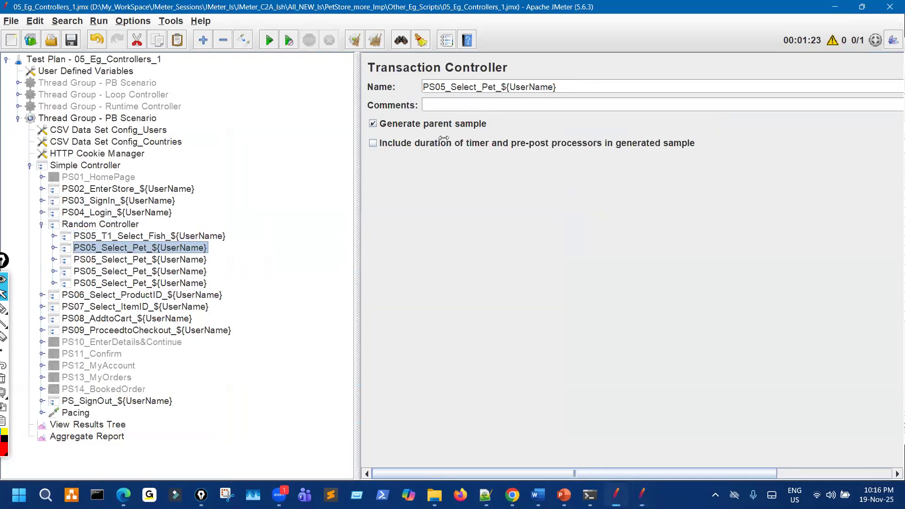
pyautogui.tripleClick(458, 89)
pyautogui.write('PS05_T2_Select_Dogs_${UserName}')
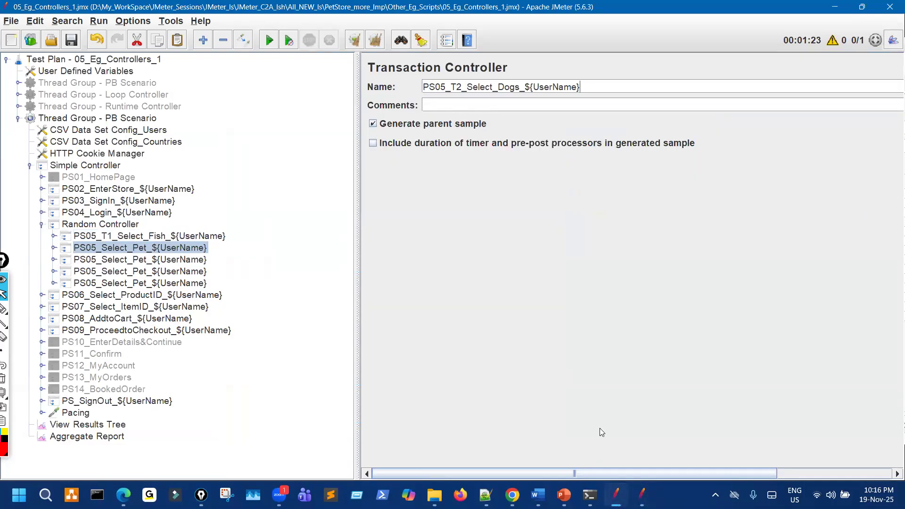
pyautogui.hotkey('alt', 'Tab')
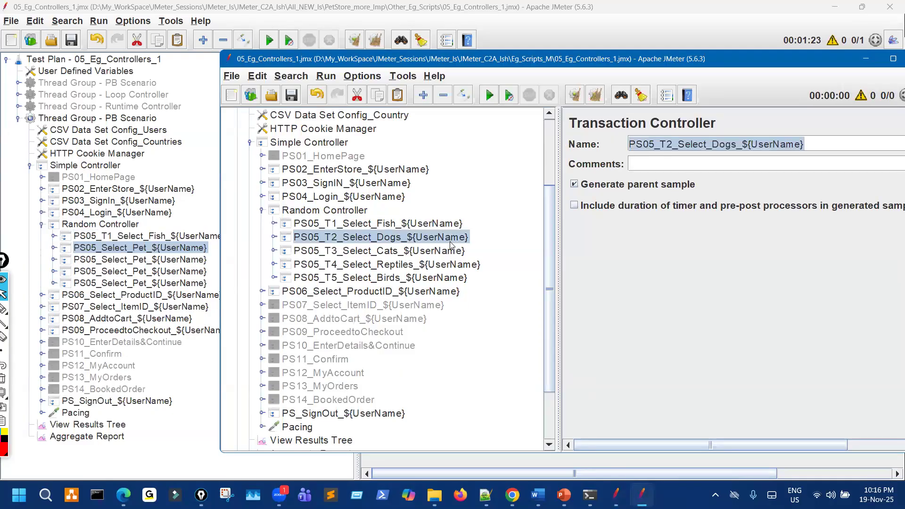
# Copy PS05_T3_Select_Cats_${UserName} from the reference and paste it as the third transaction's name.
pyautogui.click(407, 250)
pyautogui.click(708, 150)
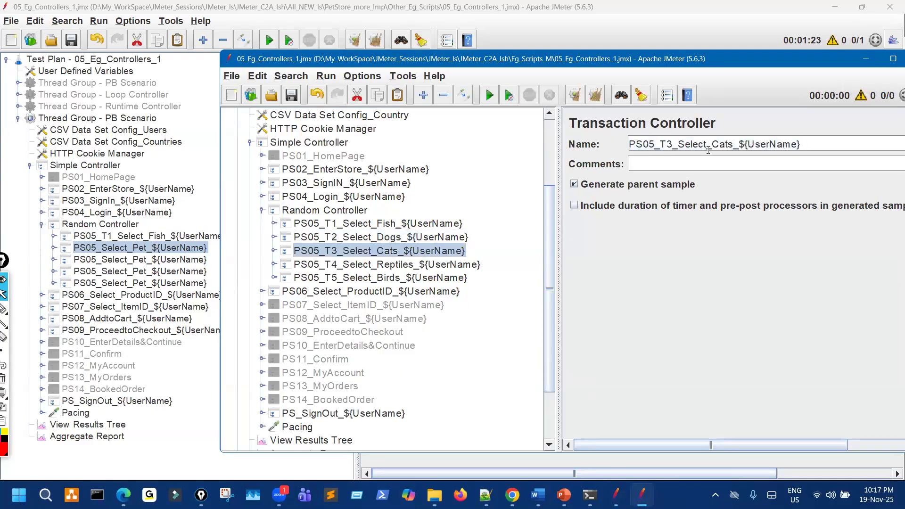
pyautogui.tripleClick(707, 150)
pyautogui.hotkey('ctrl', 'c')
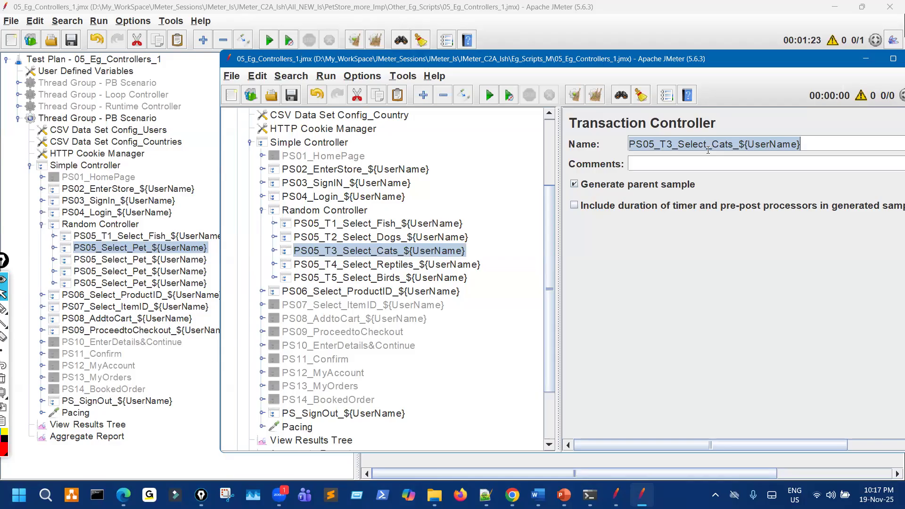
pyautogui.click(193, 260)
pyautogui.click(602, 90)
pyautogui.hotkey('ctrl', 'a')
pyautogui.hotkey('ctrl', 'v')
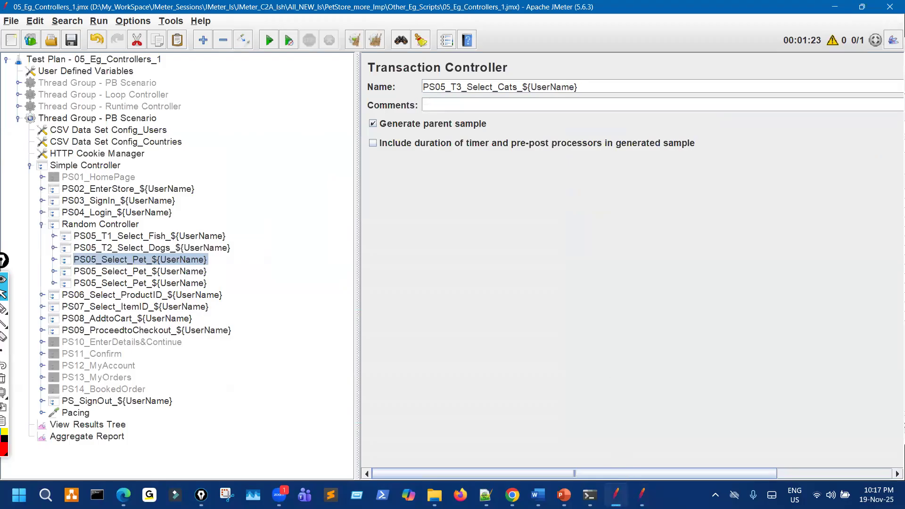
pyautogui.hotkey('alt', 'Tab')
# Copy PS05_T4_Select_Reptiles_${UserName} from the reference and paste it as the fourth transaction's name.
pyautogui.click(417, 265)
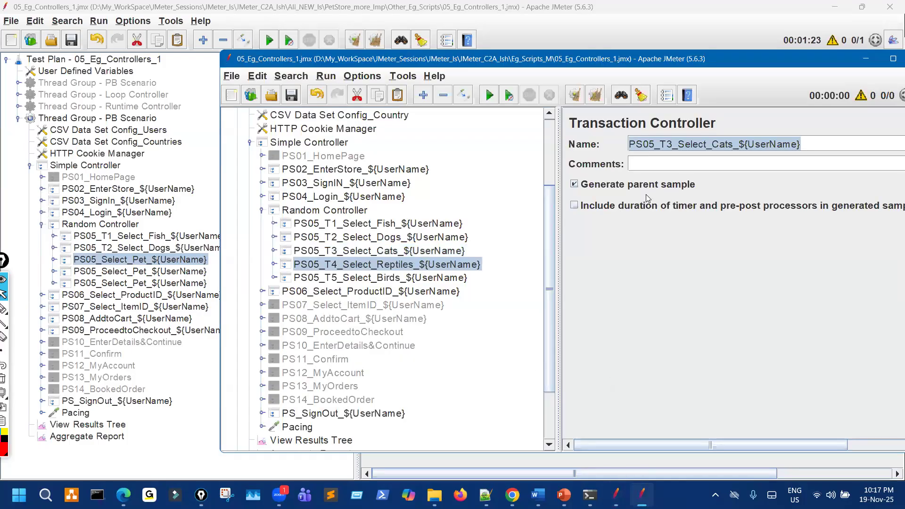
pyautogui.click(678, 143)
pyautogui.hotkey('ctrl', 'a')
pyautogui.hotkey('ctrl', 'c')
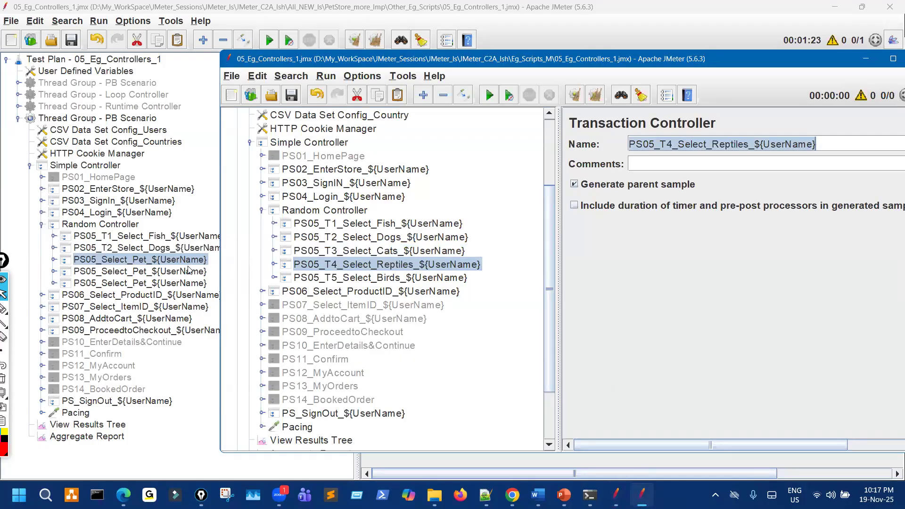
pyautogui.click(188, 271)
pyautogui.click(469, 85)
pyautogui.hotkey('ctrl', 'a')
pyautogui.hotkey('ctrl', 'v')
pyautogui.hotkey('alt', 'Tab')
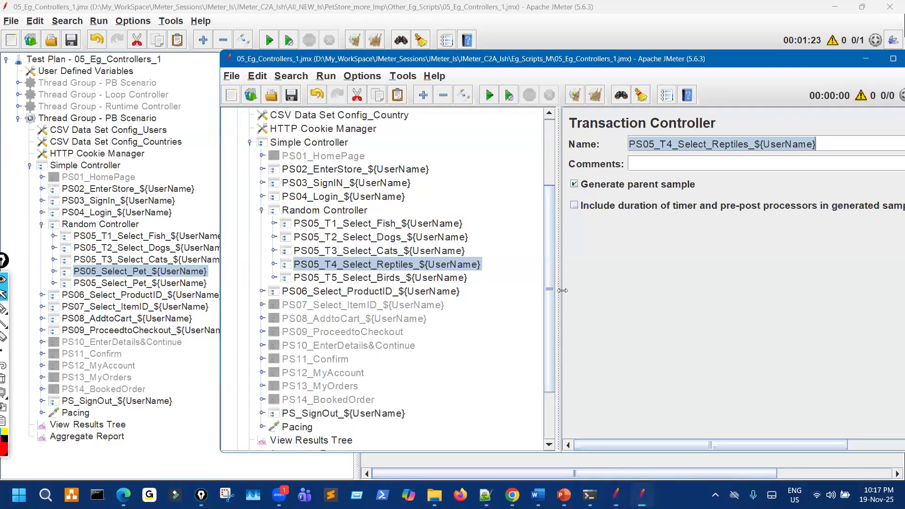
# Rename the fifth transaction to PS05_T5_Select_Birds_${UserName}, save the plan, and bring up the controllers slide.
pyautogui.click(457, 291)
pyautogui.press('Up')
pyautogui.click(637, 145)
pyautogui.hotkey('ctrl', 'a')
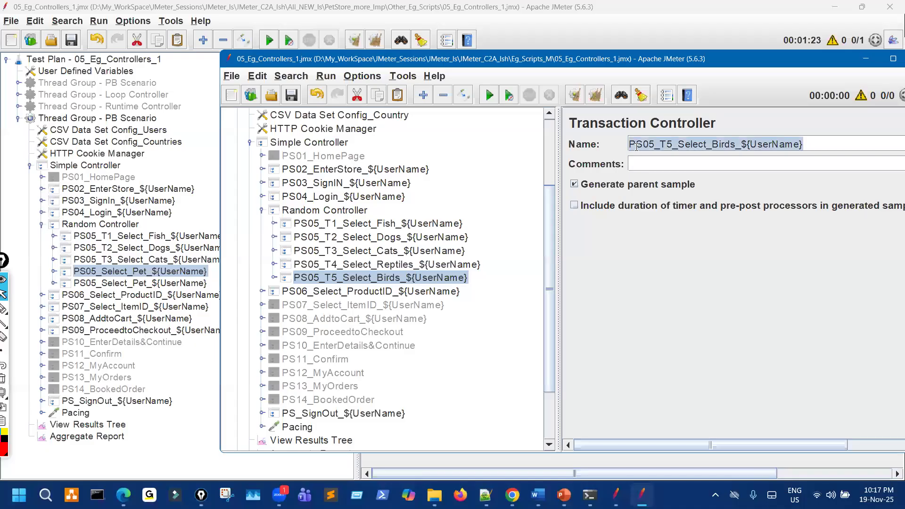
pyautogui.click(173, 286)
pyautogui.click(457, 87)
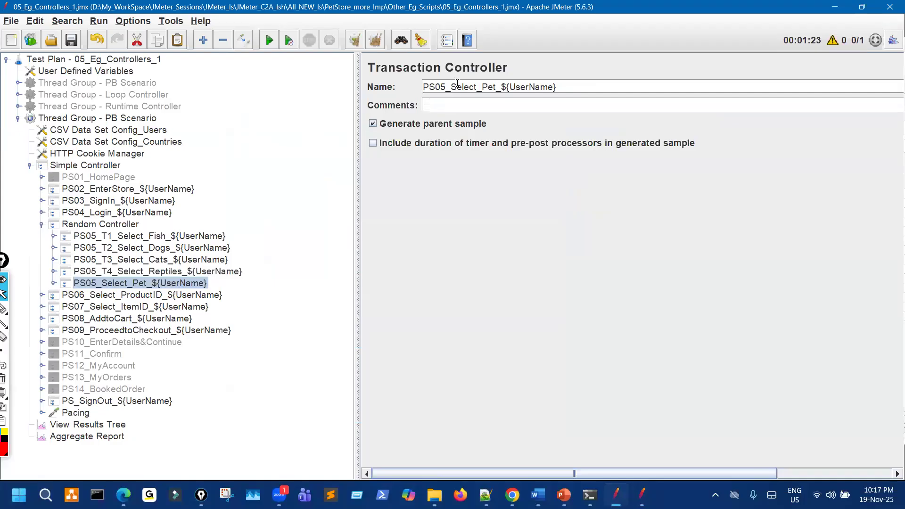
pyautogui.hotkey('ctrl', 'a')
pyautogui.hotkey('ctrl', 'v')
pyautogui.click(71, 40)
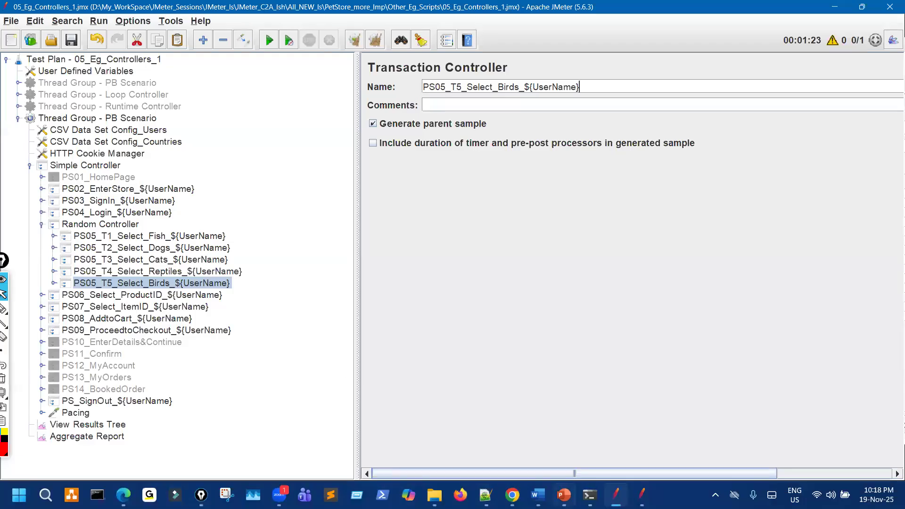
pyautogui.click(564, 495)
# Underline and circle the Random Controller text on the controllers slide in red ink.
pyautogui.moveTo(5, 308)
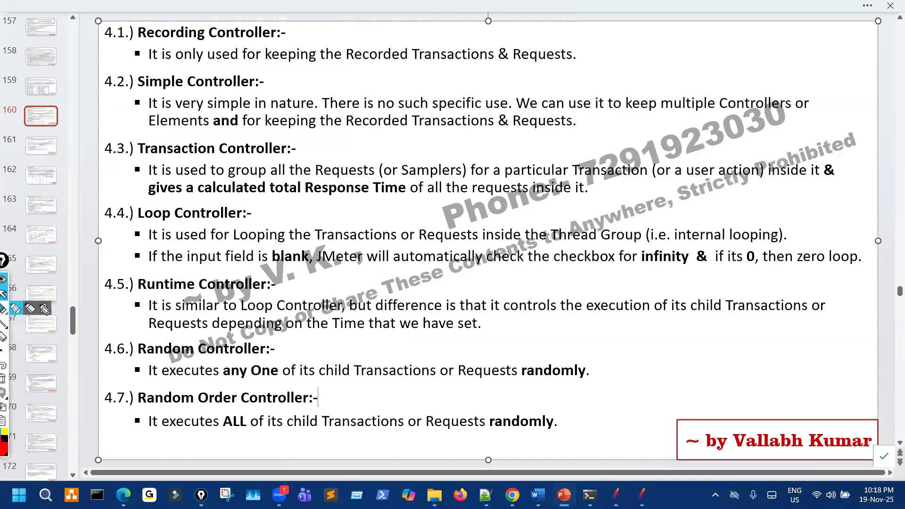
pyautogui.click(44, 308)
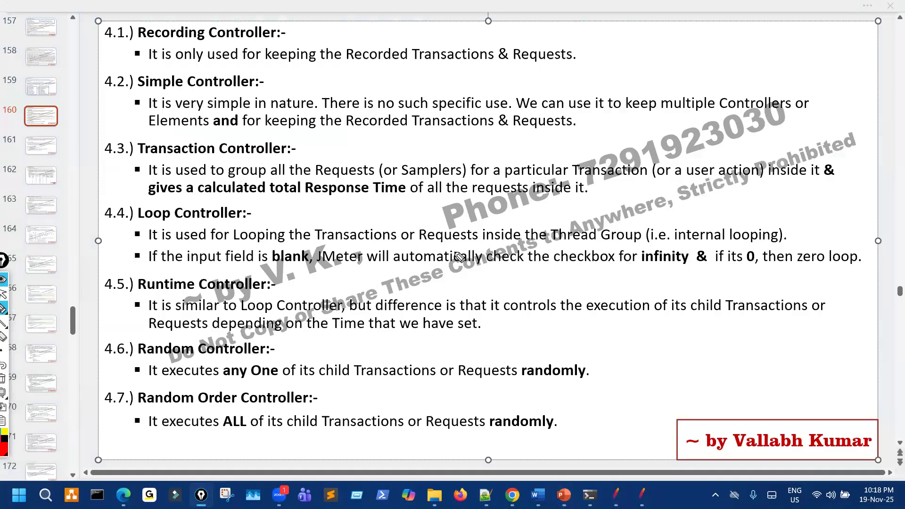
pyautogui.moveTo(504, 247); pyautogui.dragTo(518, 246)
pyautogui.moveTo(353, 335); pyautogui.dragTo(425, 335)
pyautogui.moveTo(225, 383); pyautogui.dragTo(307, 380)
pyautogui.moveTo(364, 380); pyautogui.dragTo(366, 378)
pyautogui.moveTo(430, 357)
pyautogui.mouseDown()
pyautogui.moveTo(450, 389)
pyautogui.moveTo(433, 355)
pyautogui.mouseUp()
pyautogui.moveTo(475, 387); pyautogui.dragTo(534, 392)
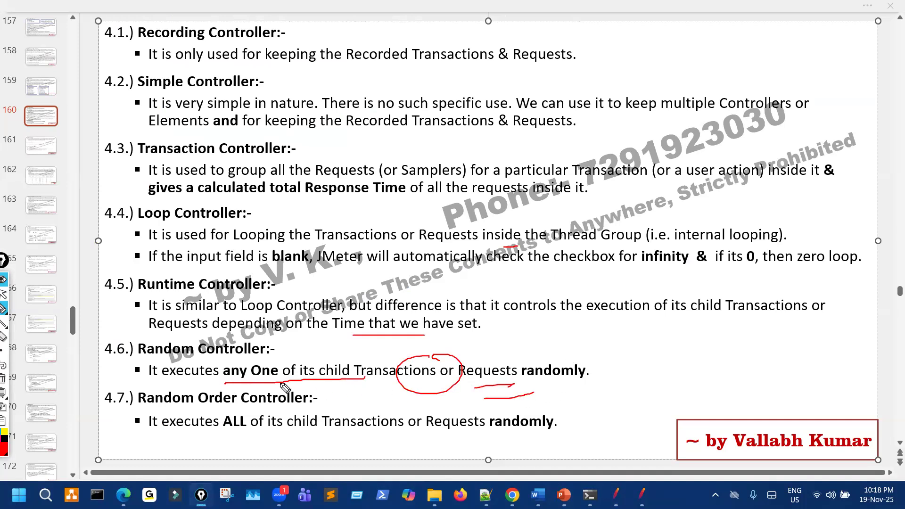
pyautogui.moveTo(254, 359)
pyautogui.mouseDown()
pyautogui.moveTo(225, 373)
pyautogui.moveTo(284, 372)
pyautogui.moveTo(263, 361)
pyautogui.mouseUp()
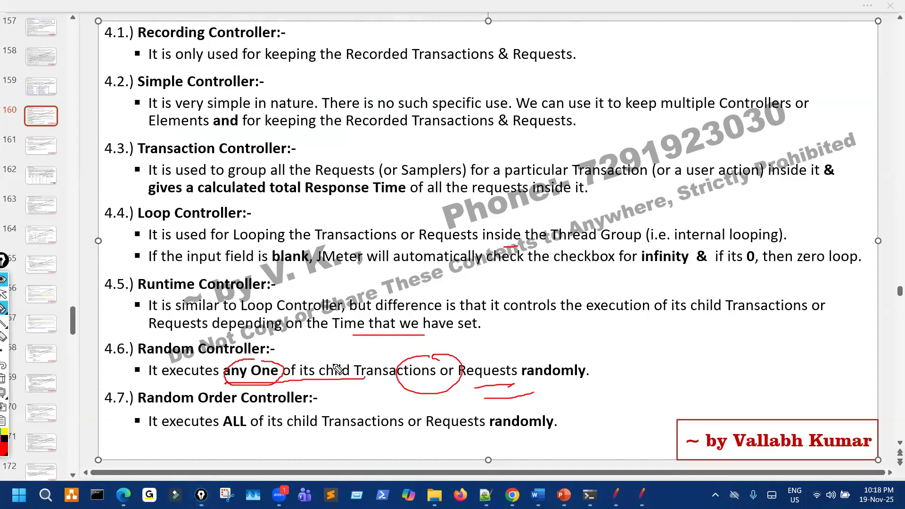
# Stop drawing, clear all ink from the slide, and return to JMeter.
pyautogui.click(3, 292)
pyautogui.click(3, 366)
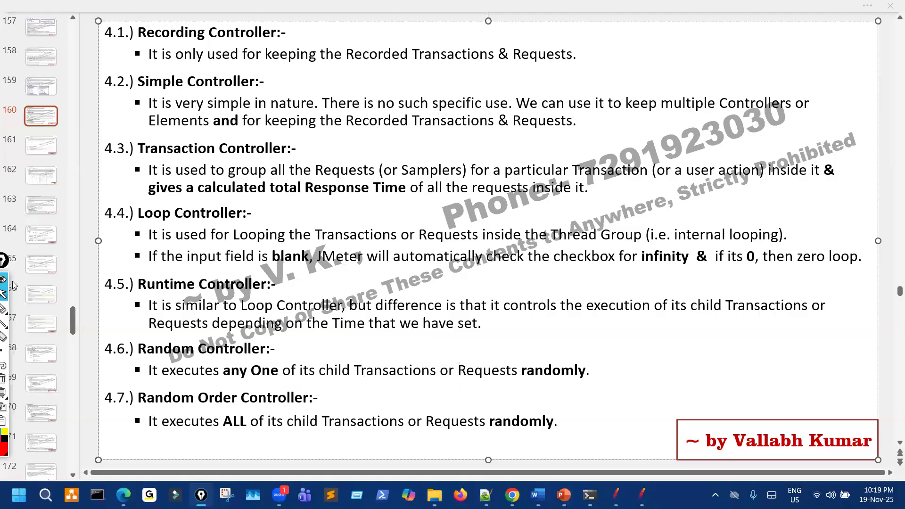
pyautogui.click(616, 493)
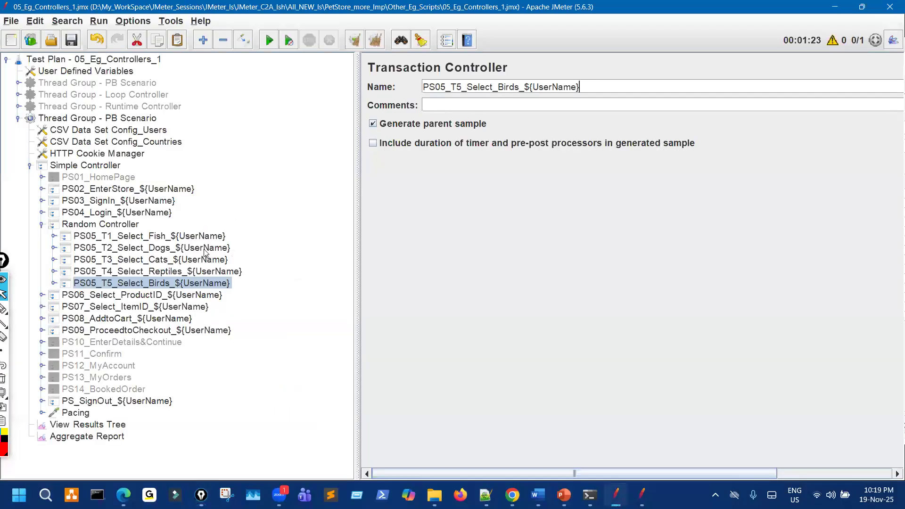
# Run the test plan from View Results Tree and widen the sampler results list.
pyautogui.click(164, 241)
pyautogui.press('Down')
pyautogui.press('Down')
pyautogui.press('Down')
pyautogui.press('Down')
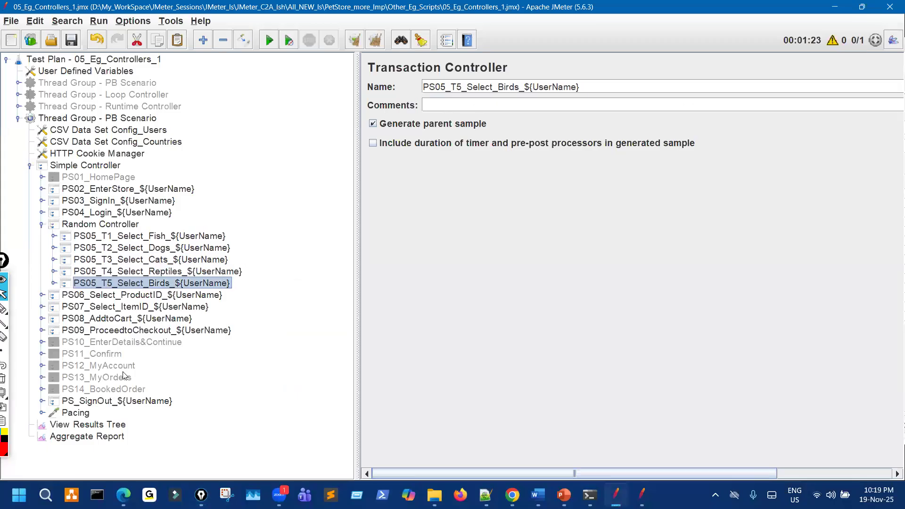
pyautogui.click(102, 425)
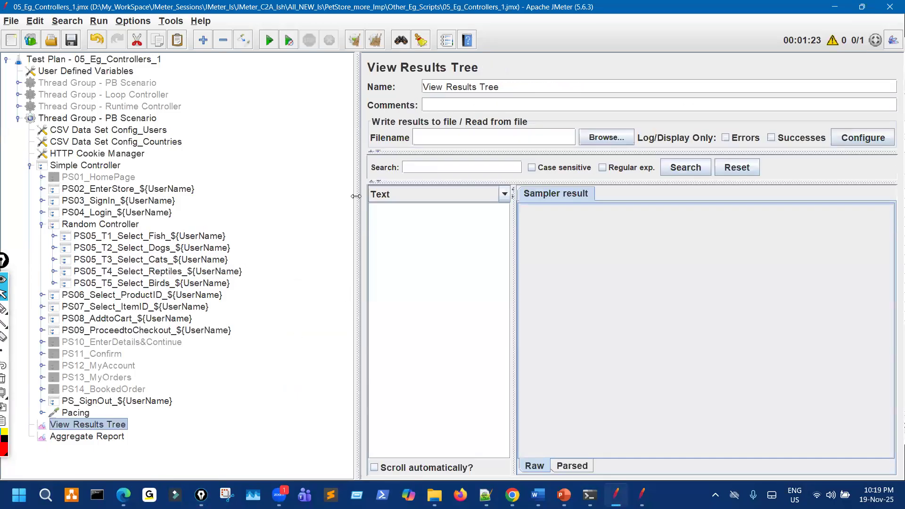
pyautogui.moveTo(357, 195); pyautogui.dragTo(265, 151)
pyautogui.click(273, 41)
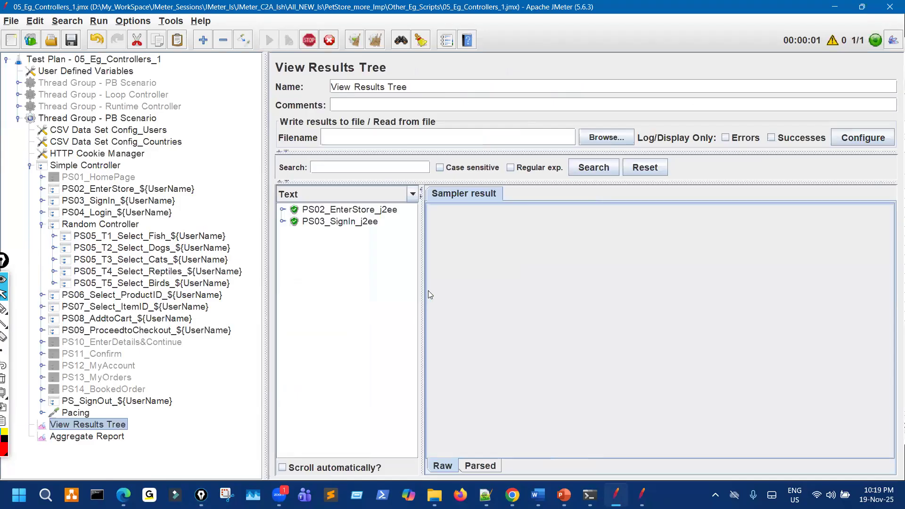
pyautogui.moveTo(423, 282); pyautogui.dragTo(516, 281)
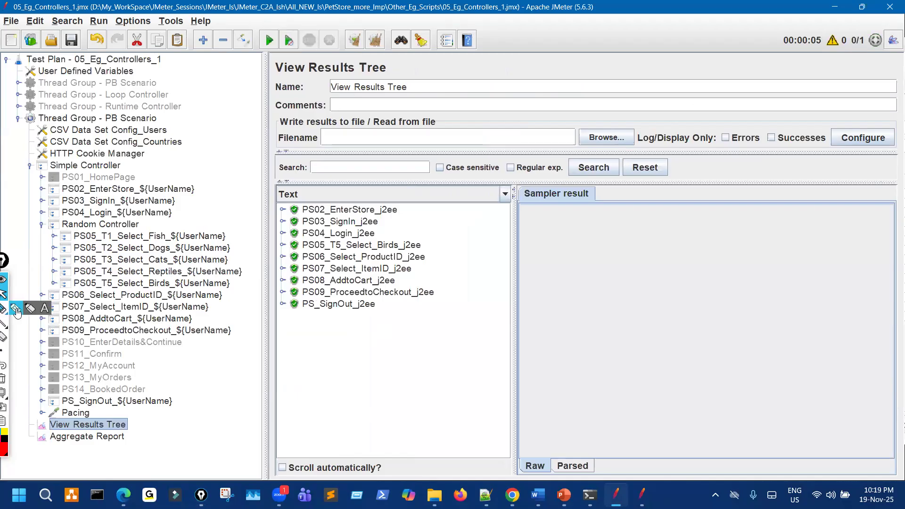
# Ink-mark PS04_Login, PS06 and PS_SignOut, and circle PS05_T5_Select_Birds_j2ee in the results.
pyautogui.click(16, 310)
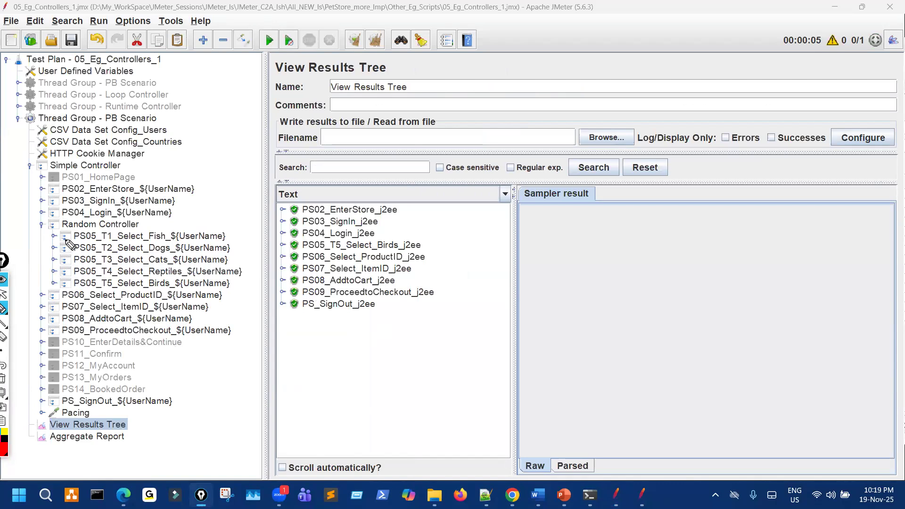
pyautogui.moveTo(74, 214)
pyautogui.mouseDown()
pyautogui.moveTo(95, 210)
pyautogui.moveTo(133, 279)
pyautogui.moveTo(94, 277)
pyautogui.moveTo(114, 234)
pyautogui.moveTo(132, 255)
pyautogui.moveTo(109, 291)
pyautogui.moveTo(130, 231)
pyautogui.moveTo(175, 283)
pyautogui.mouseUp()
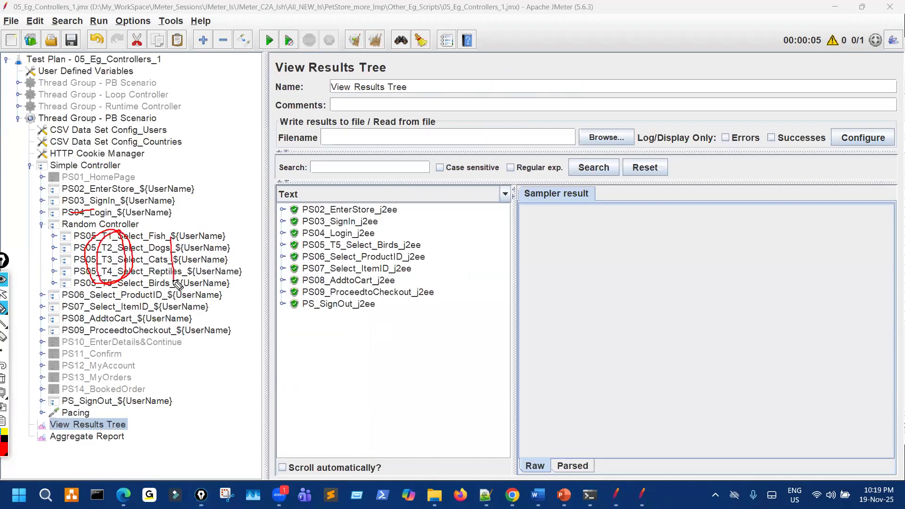
pyautogui.moveTo(61, 301)
pyautogui.mouseDown()
pyautogui.moveTo(75, 294)
pyautogui.moveTo(78, 333)
pyautogui.moveTo(125, 374)
pyautogui.moveTo(107, 380)
pyautogui.mouseUp()
pyautogui.moveTo(84, 417); pyautogui.dragTo(87, 397)
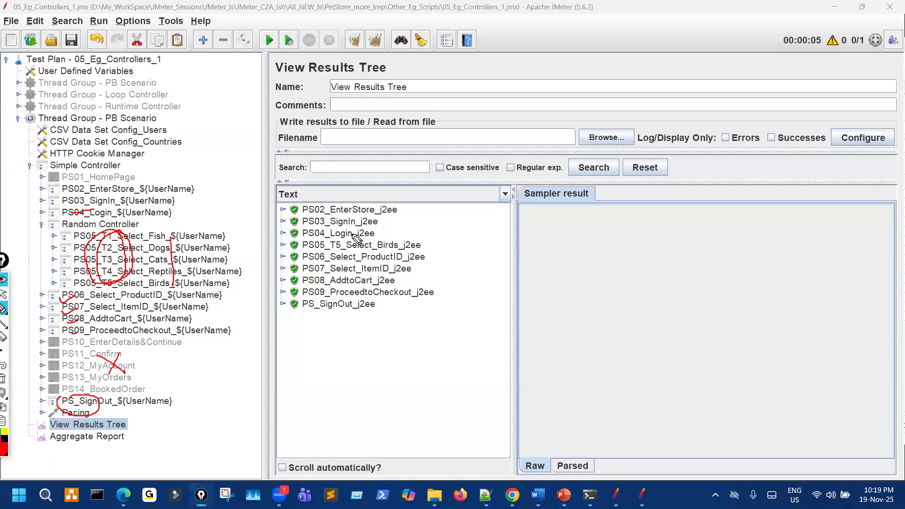
pyautogui.moveTo(120, 212); pyautogui.dragTo(181, 212)
pyautogui.moveTo(414, 228); pyautogui.dragTo(342, 237)
pyautogui.moveTo(175, 255)
pyautogui.mouseDown()
pyautogui.moveTo(158, 297)
pyautogui.moveTo(151, 235)
pyautogui.moveTo(169, 238)
pyautogui.mouseUp()
pyautogui.moveTo(346, 252)
pyautogui.mouseDown()
pyautogui.moveTo(426, 249)
pyautogui.moveTo(368, 239)
pyautogui.moveTo(325, 251)
pyautogui.mouseUp()
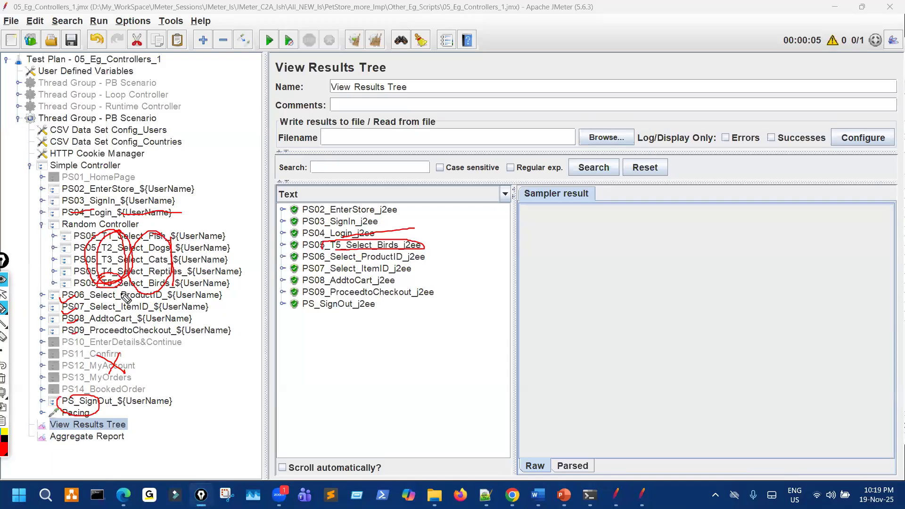
# Redraw marks around T1–T5 and Select_Birds, clear them, then open PS10 and PS09 transactions.
pyautogui.hotkey('ctrl', 'shift', '7')
pyautogui.moveTo(102, 276)
pyautogui.mouseDown()
pyautogui.moveTo(115, 285)
pyautogui.moveTo(110, 276)
pyautogui.mouseUp()
pyautogui.moveTo(336, 251); pyautogui.dragTo(427, 246)
pyautogui.moveTo(58, 230)
pyautogui.mouseDown()
pyautogui.moveTo(50, 270)
pyautogui.moveTo(120, 288)
pyautogui.moveTo(236, 281)
pyautogui.moveTo(193, 235)
pyautogui.moveTo(142, 220)
pyautogui.moveTo(75, 220)
pyautogui.moveTo(55, 232)
pyautogui.mouseUp()
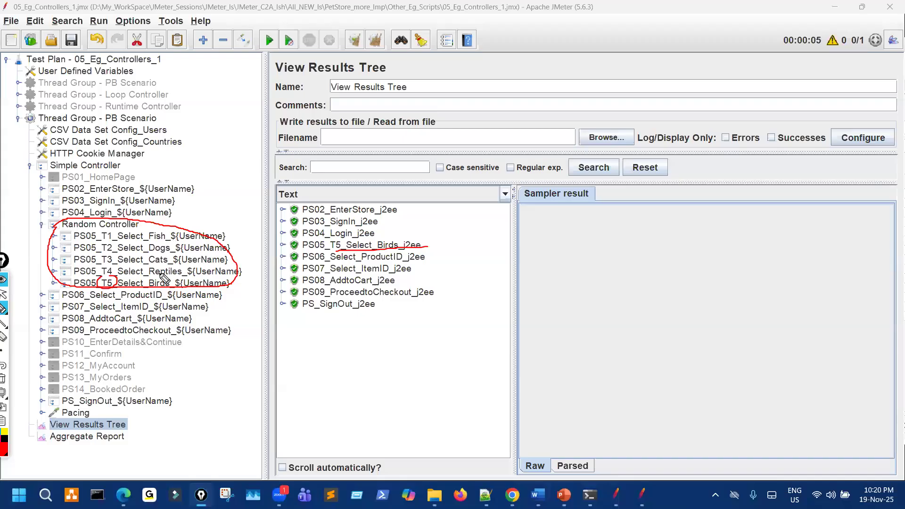
pyautogui.moveTo(143, 235)
pyautogui.mouseDown()
pyautogui.moveTo(157, 267)
pyautogui.moveTo(103, 289)
pyautogui.moveTo(90, 273)
pyautogui.mouseUp()
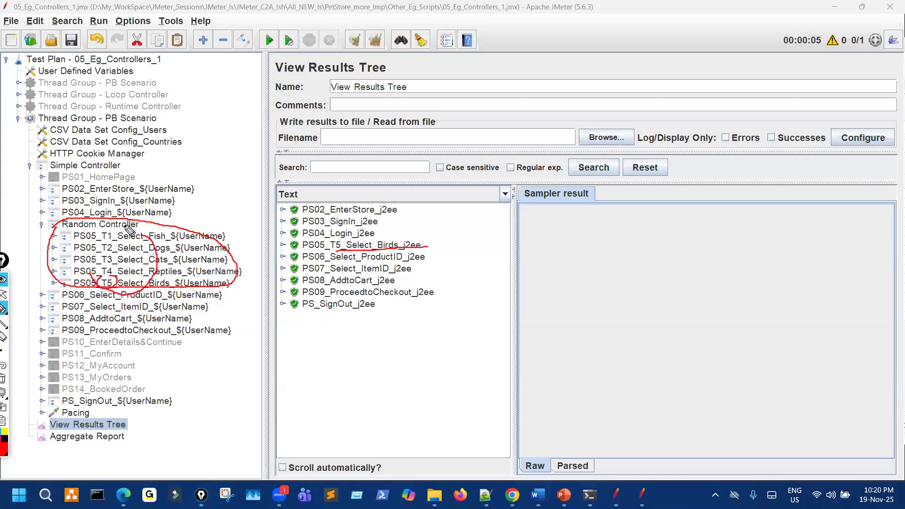
pyautogui.moveTo(382, 239); pyautogui.dragTo(416, 228)
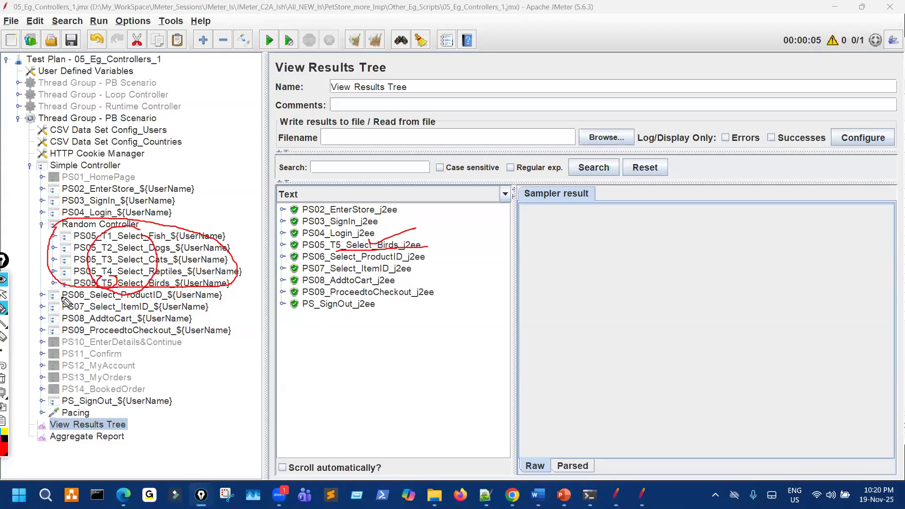
pyautogui.moveTo(64, 297)
pyautogui.mouseDown()
pyautogui.moveTo(56, 292)
pyautogui.moveTo(79, 304)
pyautogui.mouseUp()
pyautogui.moveTo(78, 318); pyautogui.dragTo(86, 315)
pyautogui.moveTo(81, 331); pyautogui.dragTo(89, 329)
pyautogui.moveTo(319, 312); pyautogui.dragTo(310, 319)
pyautogui.press('Escape')
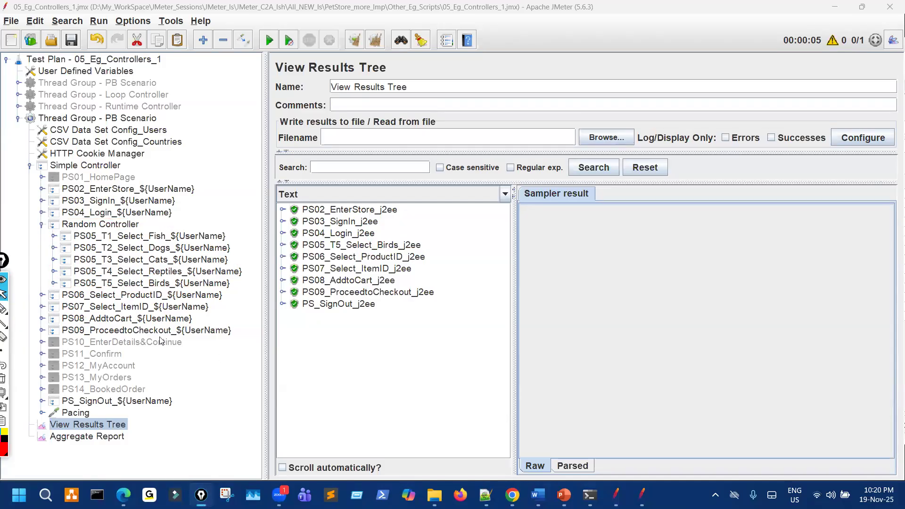
pyautogui.click(164, 340)
pyautogui.click(164, 332)
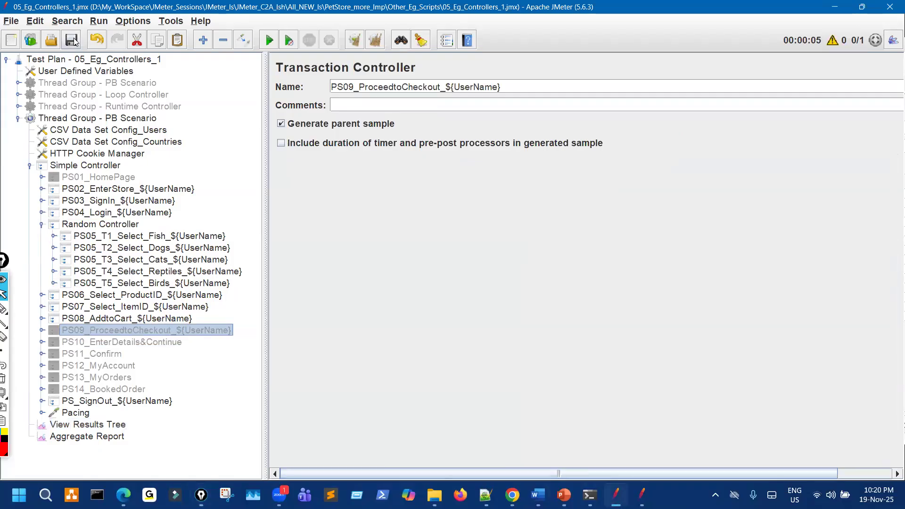
# Open PS_TestData1_Users.csv from PetStore_more_Imp > Other_Eg_Scripts in Notepad.
pyautogui.click(434, 495)
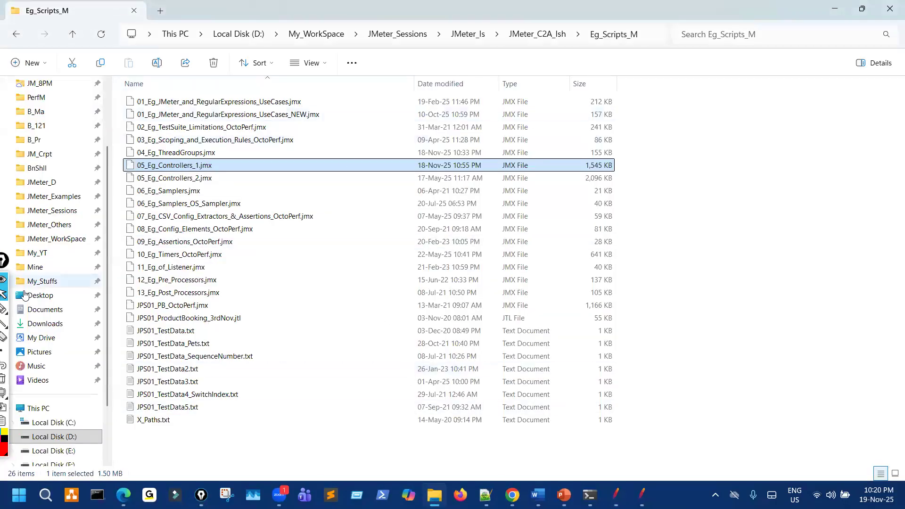
pyautogui.scroll(1, 58, 173)
pyautogui.scroll(1, 59, 172)
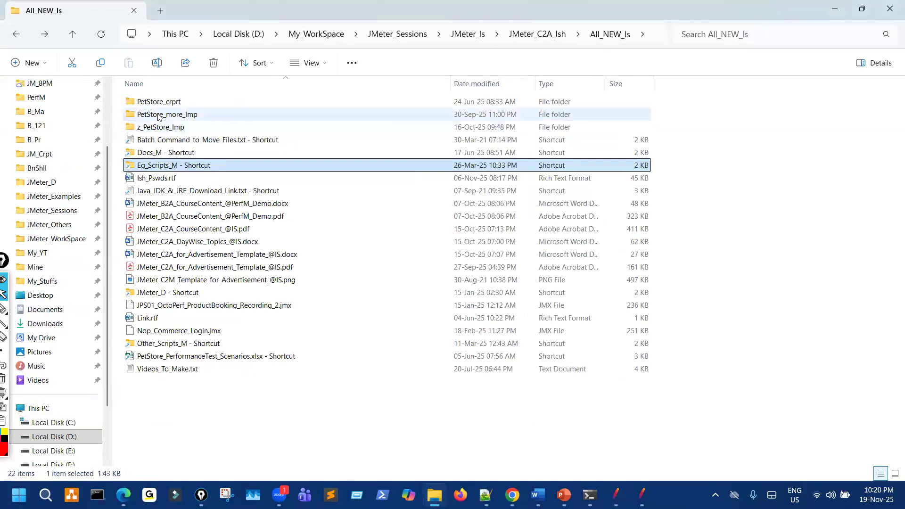
pyautogui.doubleClick(159, 114)
pyautogui.doubleClick(165, 116)
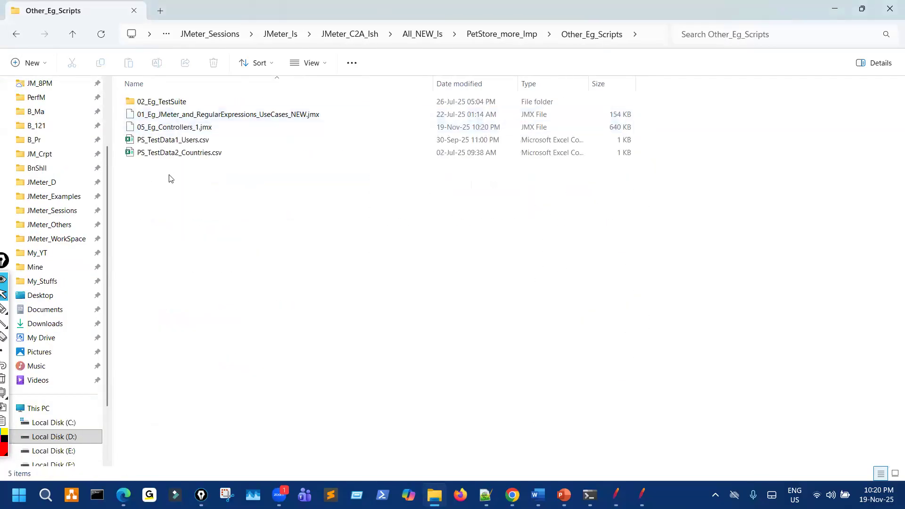
pyautogui.click(178, 142)
pyautogui.rightClick(178, 142)
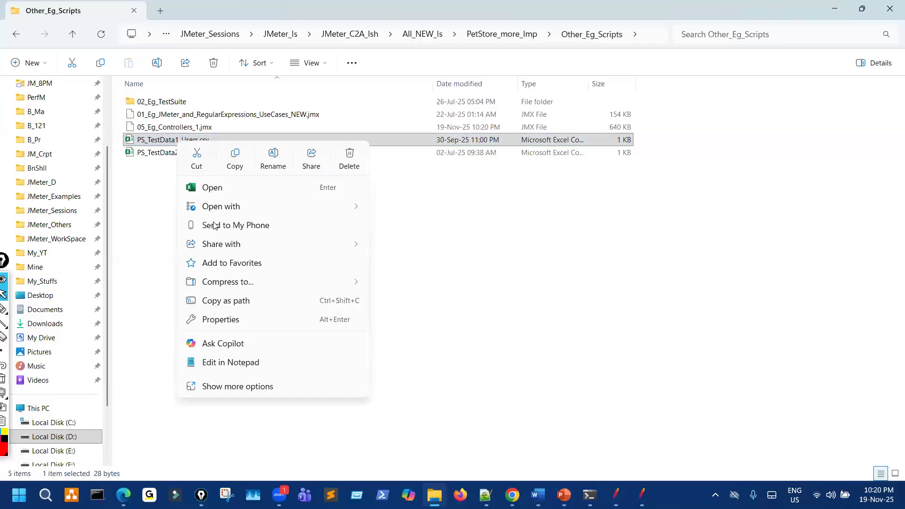
pyautogui.click(229, 363)
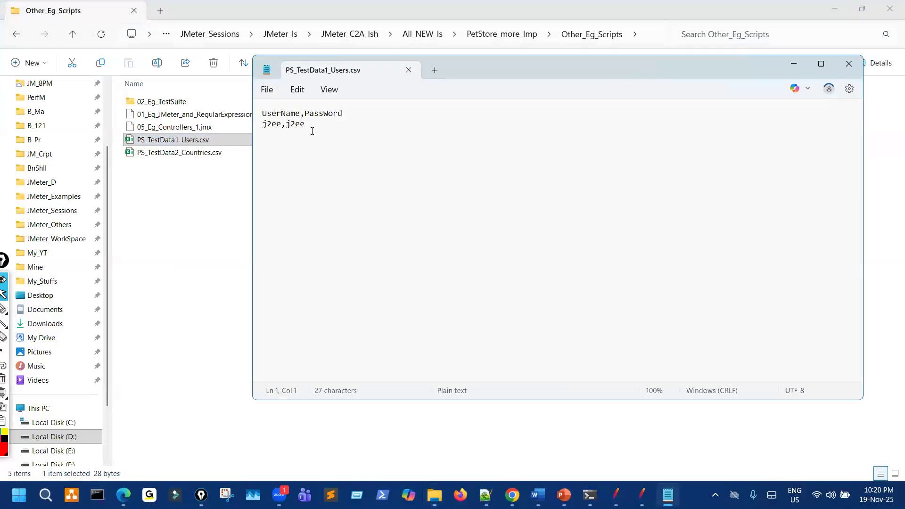
# Add a second username and password row, save and close the file, then return to JMeter.
pyautogui.click(312, 130)
pyautogui.write('jojo,abcd')
pyautogui.click(267, 90)
pyautogui.click(280, 207)
pyautogui.click(848, 64)
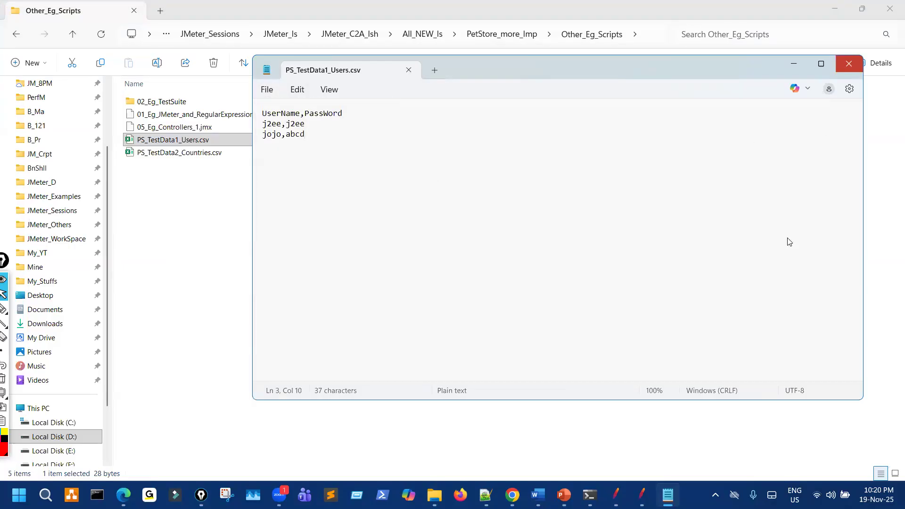
pyautogui.click(616, 495)
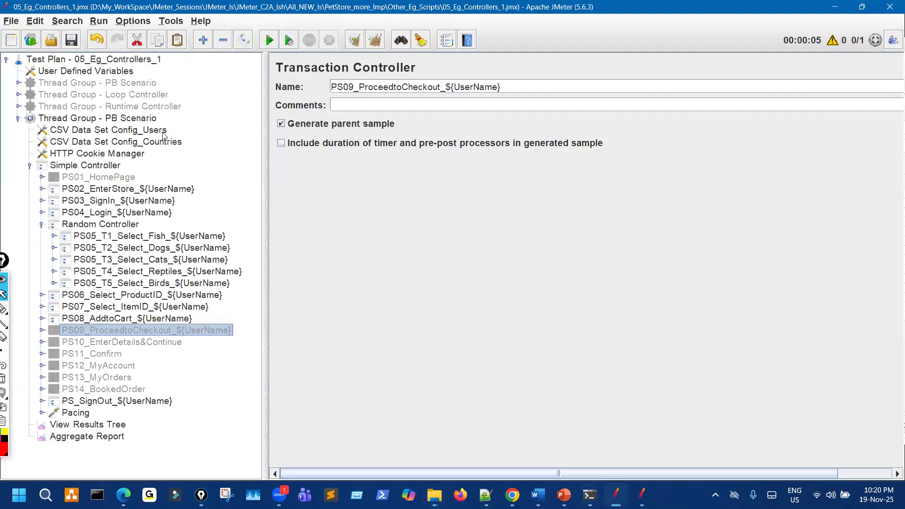
# Set the PB Scenario thread group to 2 threads, clear View Results Tree, and start the run.
pyautogui.click(128, 119)
pyautogui.moveTo(418, 185); pyautogui.dragTo(385, 186)
pyautogui.write('2')
pyautogui.click(118, 424)
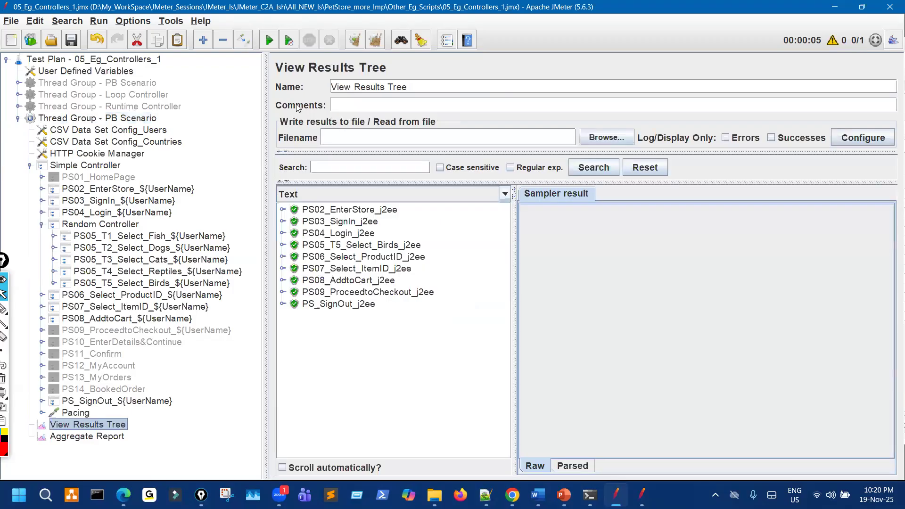
pyautogui.click(354, 40)
pyautogui.click(270, 40)
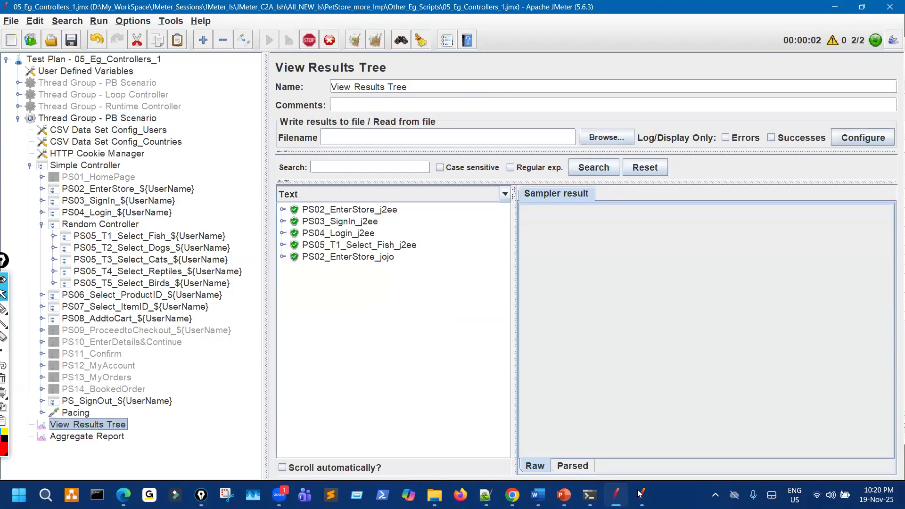
# In the reference JMeter plan, inspect the PS04_Login transaction's Account.action and Catalog.action requests.
pyautogui.hotkey('alt', 'Tab')
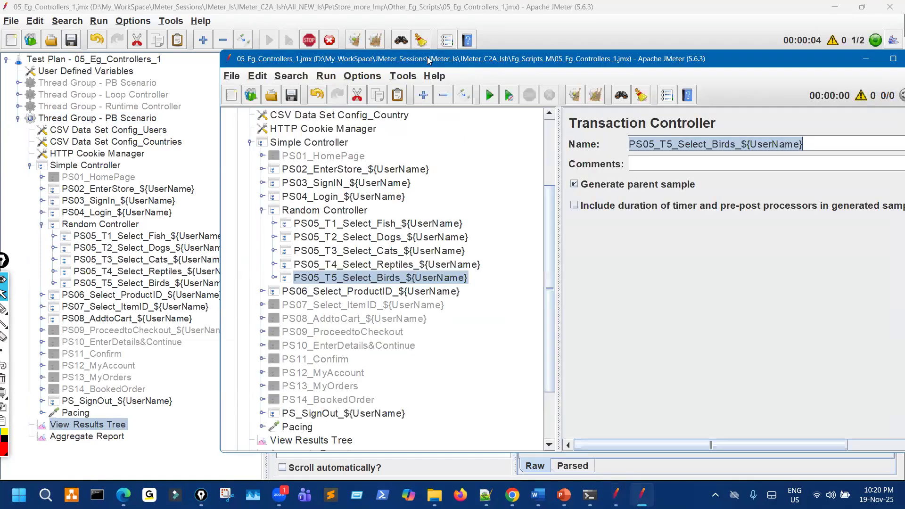
pyautogui.moveTo(363, 59); pyautogui.dragTo(604, 63)
pyautogui.scroll(4, 604, 179)
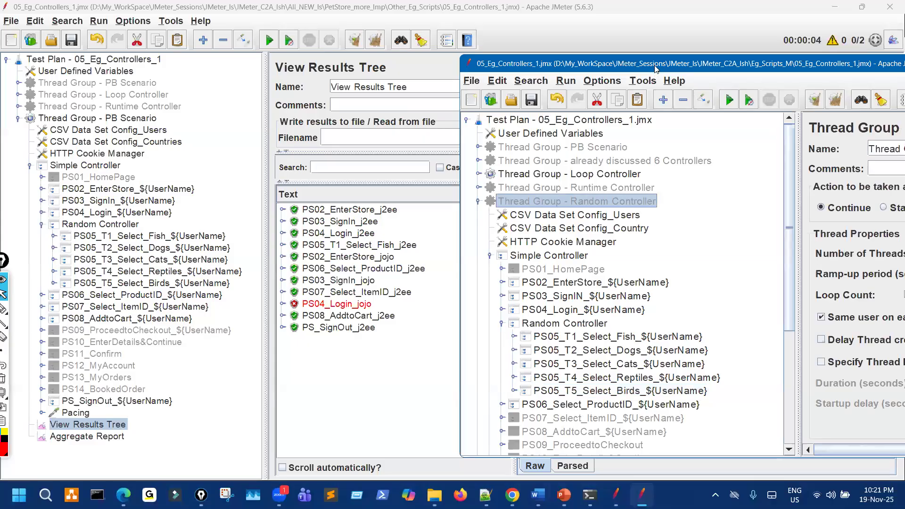
pyautogui.moveTo(655, 70); pyautogui.dragTo(695, 57)
pyautogui.scroll(-2, 662, 342)
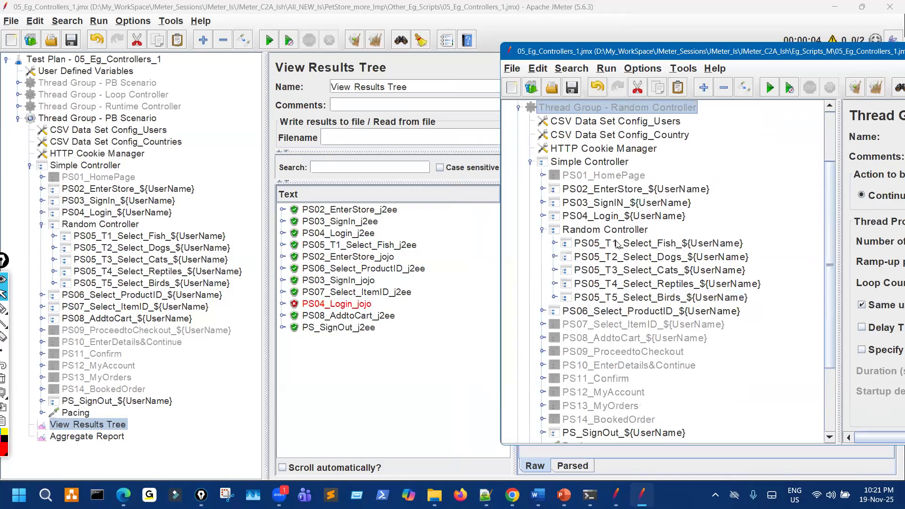
pyautogui.click(542, 216)
pyautogui.click(554, 230)
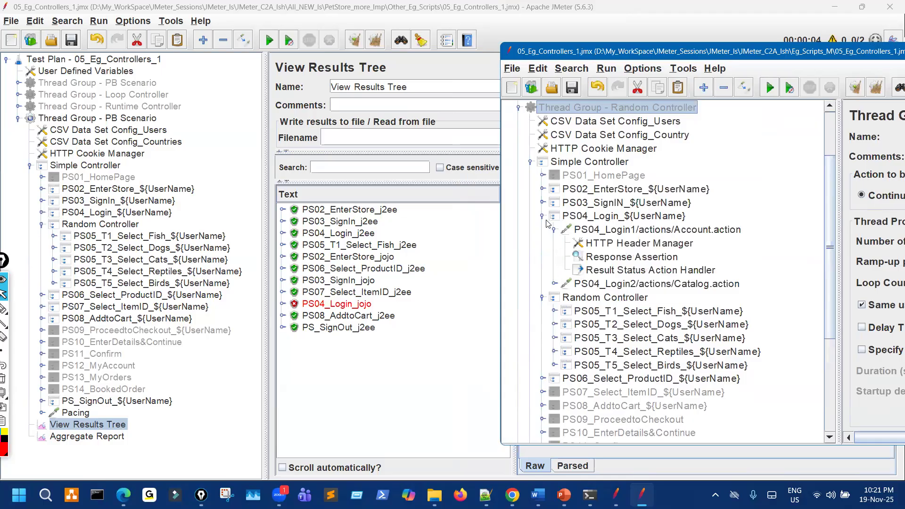
pyautogui.click(554, 284)
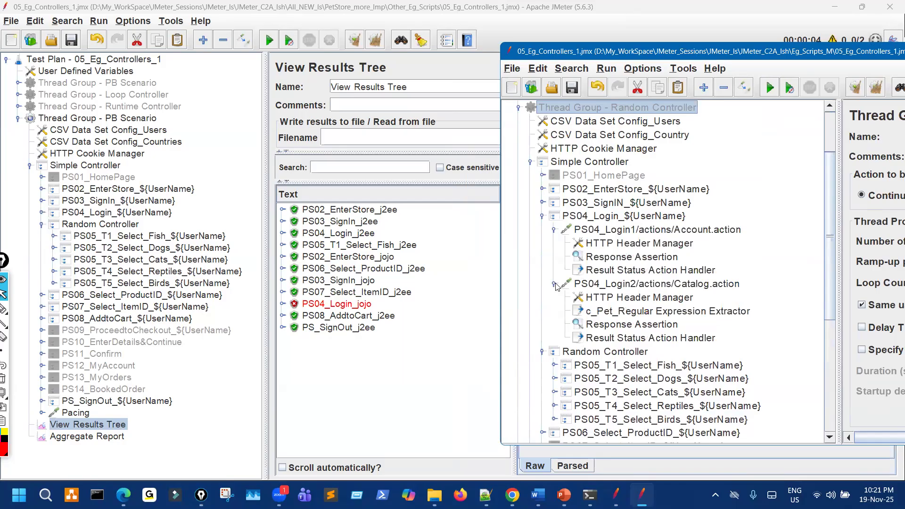
pyautogui.click(554, 285)
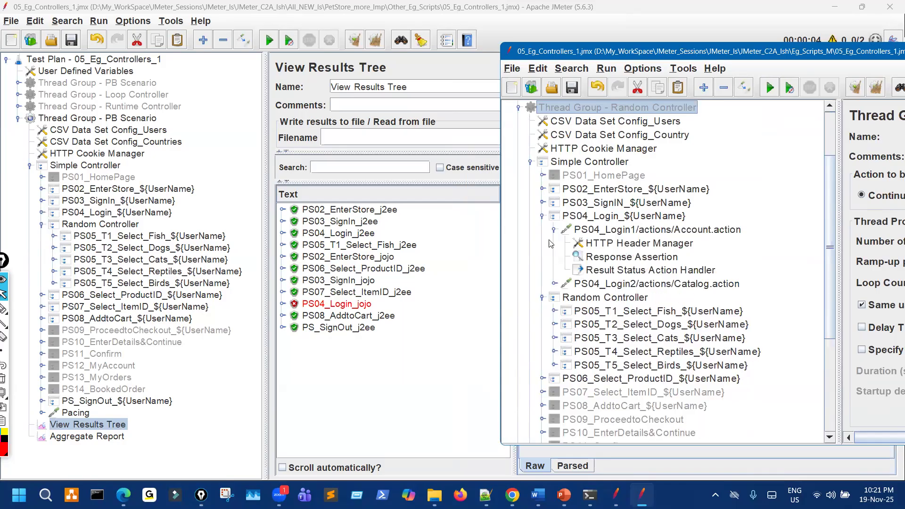
pyautogui.click(542, 216)
# Check PS05_T5_Select_Birds and PS07_Select_ItemID in the reference plan, then review the main run results.
pyautogui.click(555, 297)
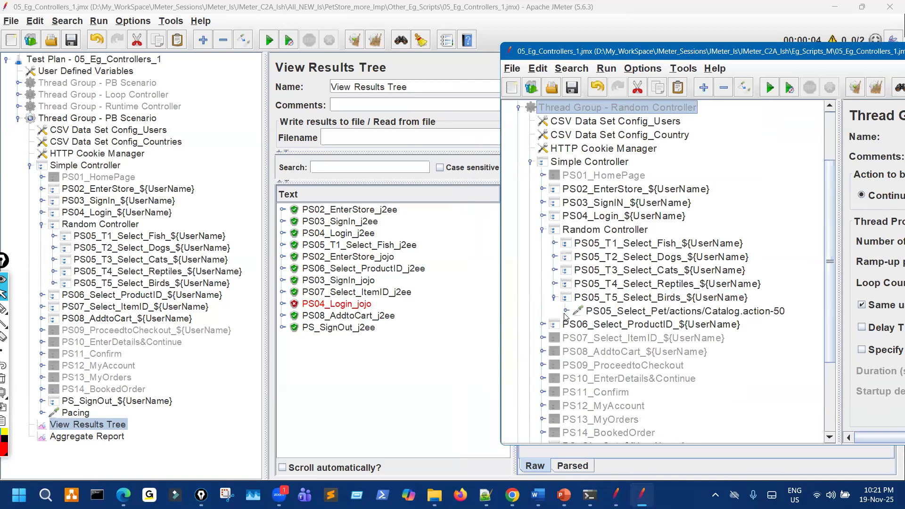
pyautogui.click(543, 230)
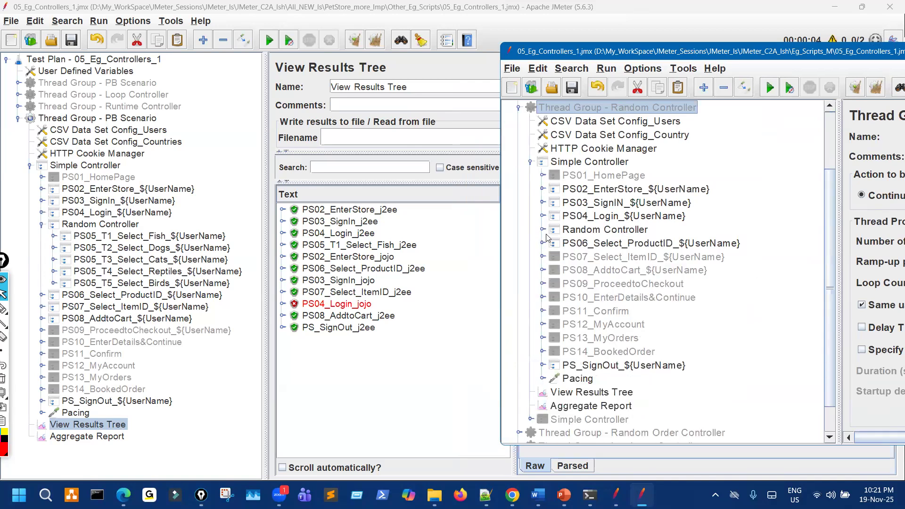
pyautogui.click(542, 257)
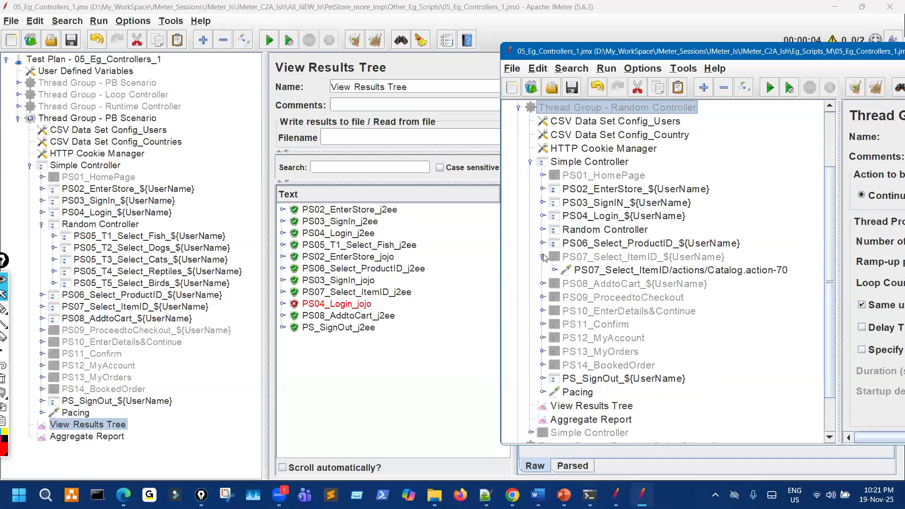
pyautogui.click(543, 257)
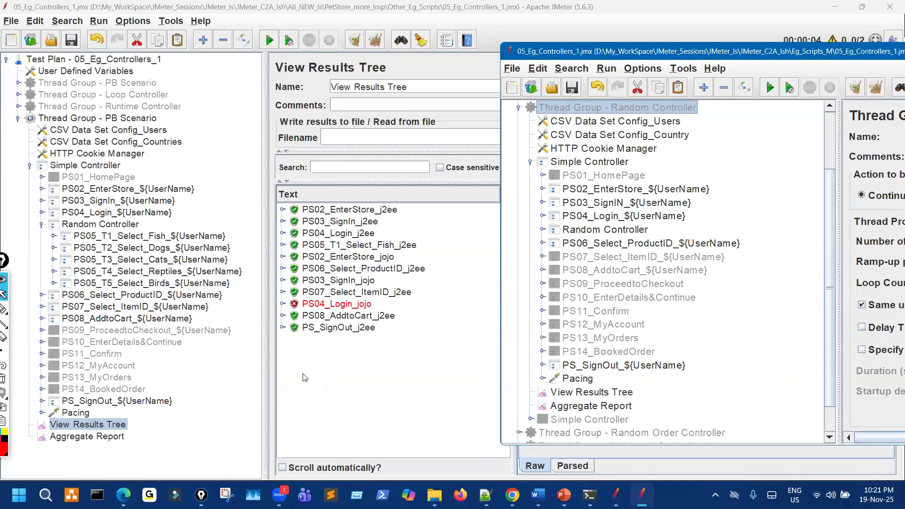
pyautogui.click(169, 295)
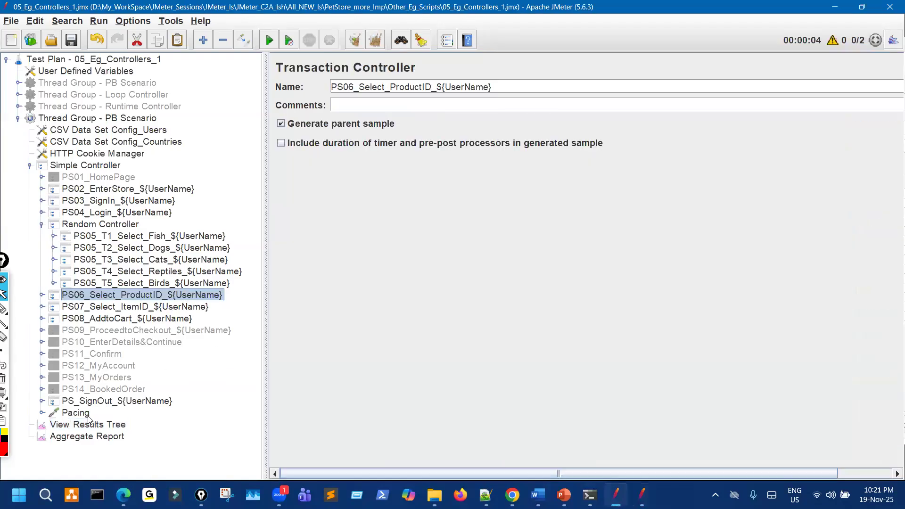
pyautogui.click(102, 425)
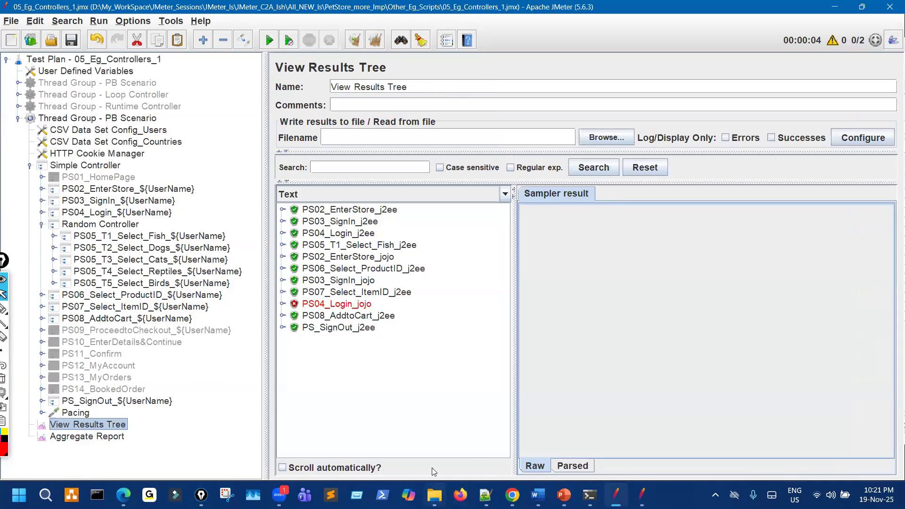
pyautogui.click(434, 495)
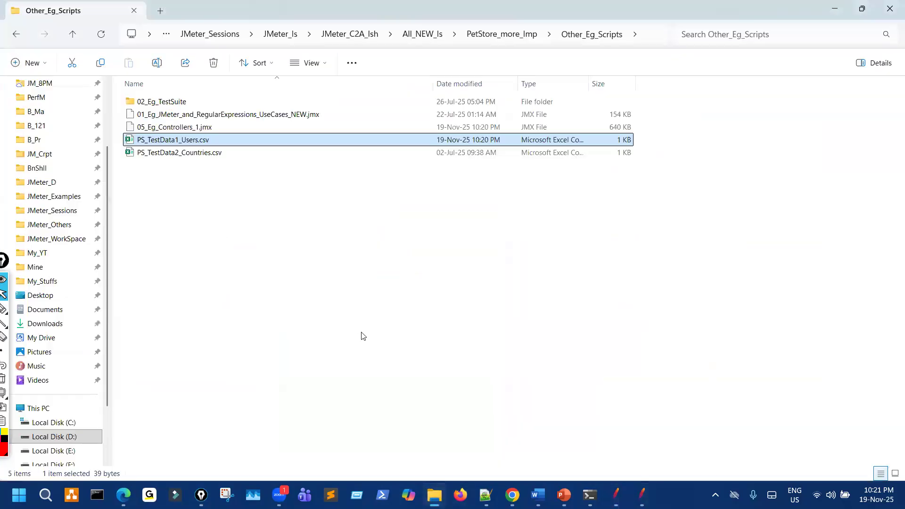
# Go to All_NEW_Is > z_PetStore_Imp, open PS_TestData1_Users.csv in Notepad, and select all 18 user rows.
pyautogui.click(15, 36)
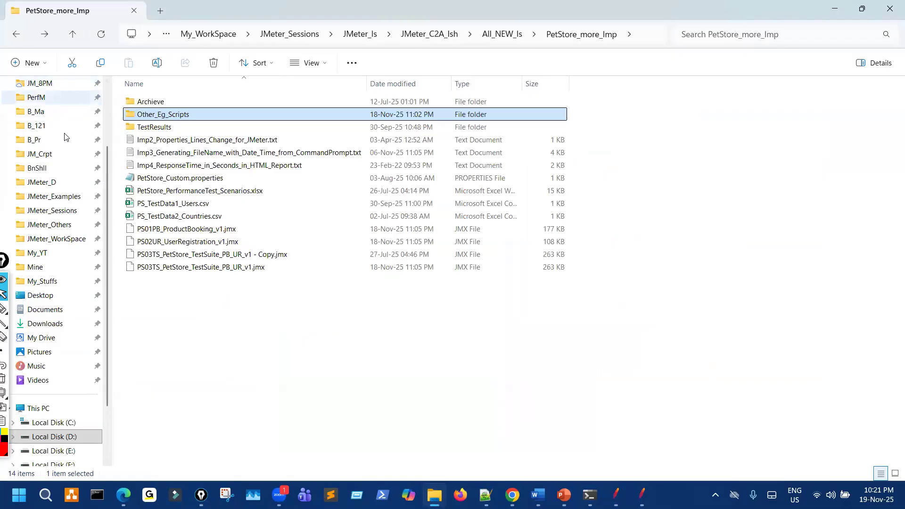
pyautogui.scroll(2, 65, 137)
pyautogui.click(52, 142)
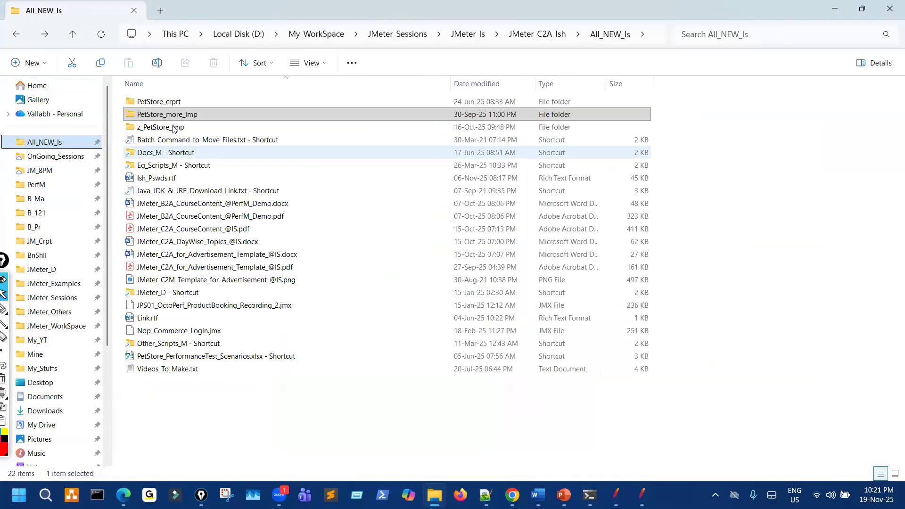
pyautogui.doubleClick(174, 128)
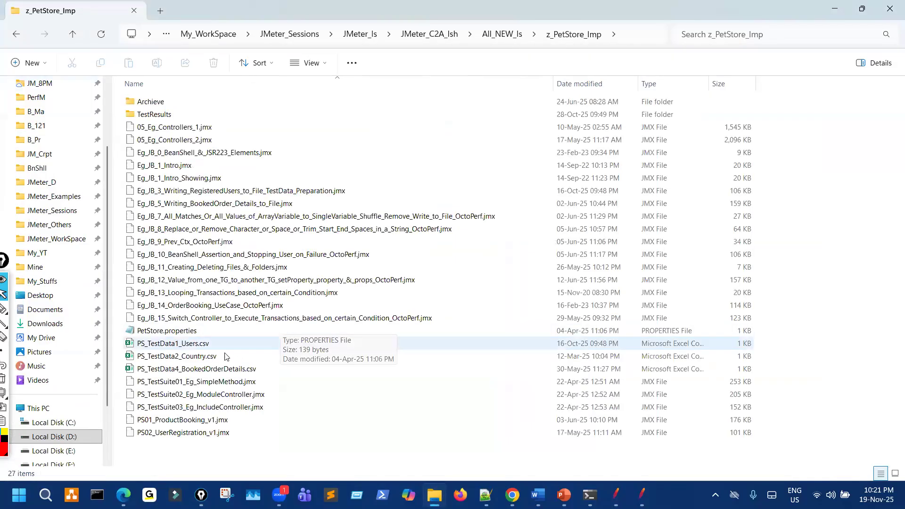
pyautogui.click(203, 345)
pyautogui.rightClick(203, 345)
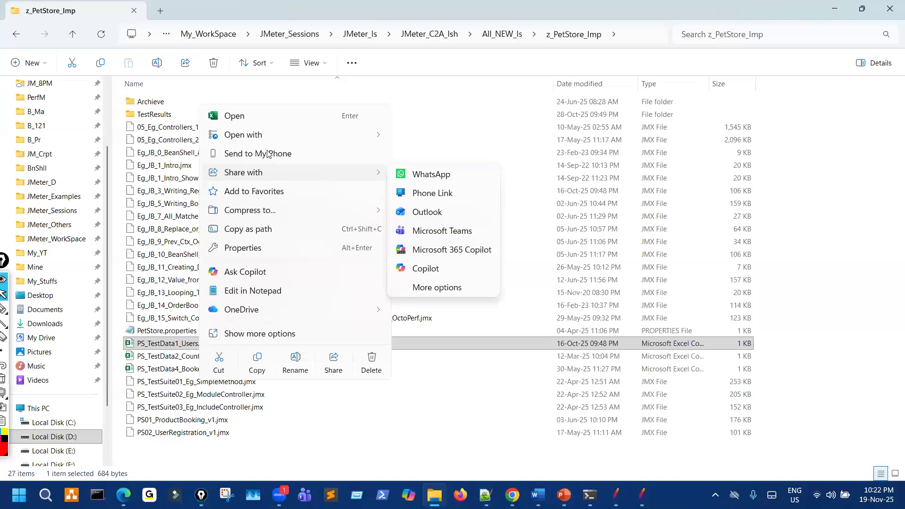
pyautogui.moveTo(267, 139)
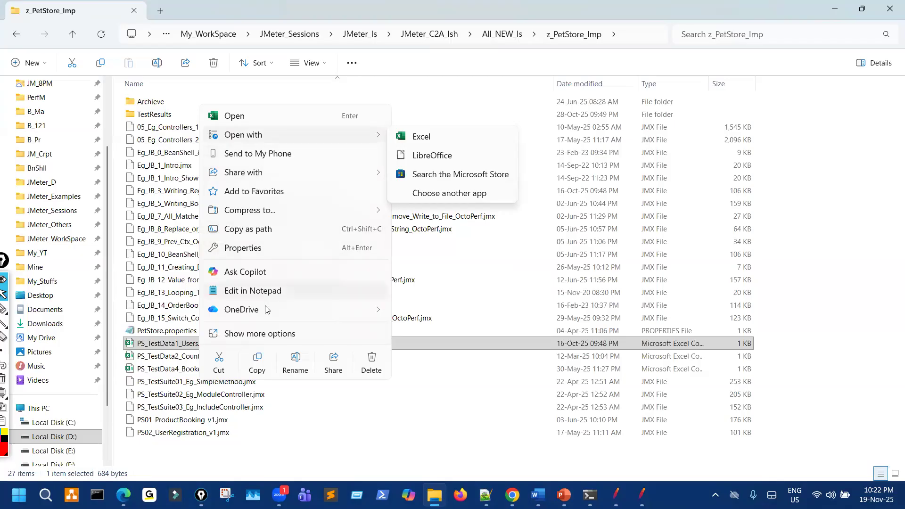
pyautogui.click(266, 291)
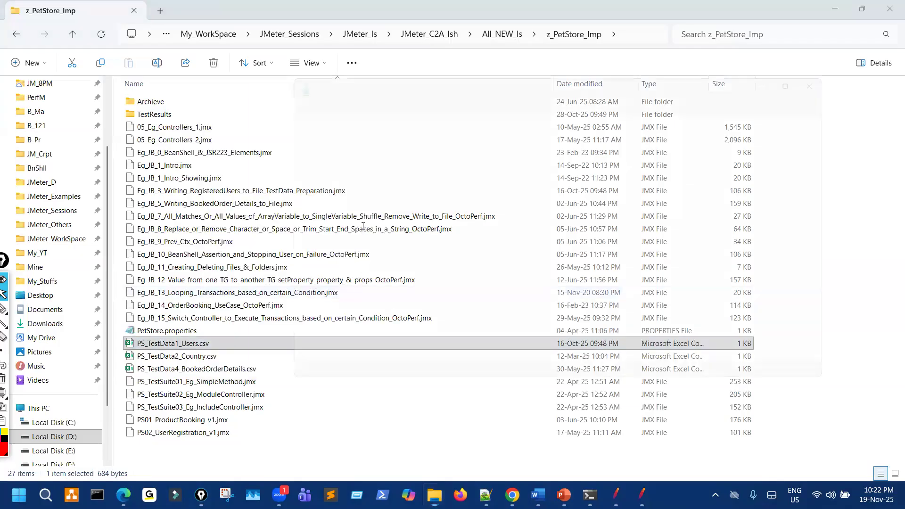
pyautogui.moveTo(461, 316); pyautogui.dragTo(262, 121)
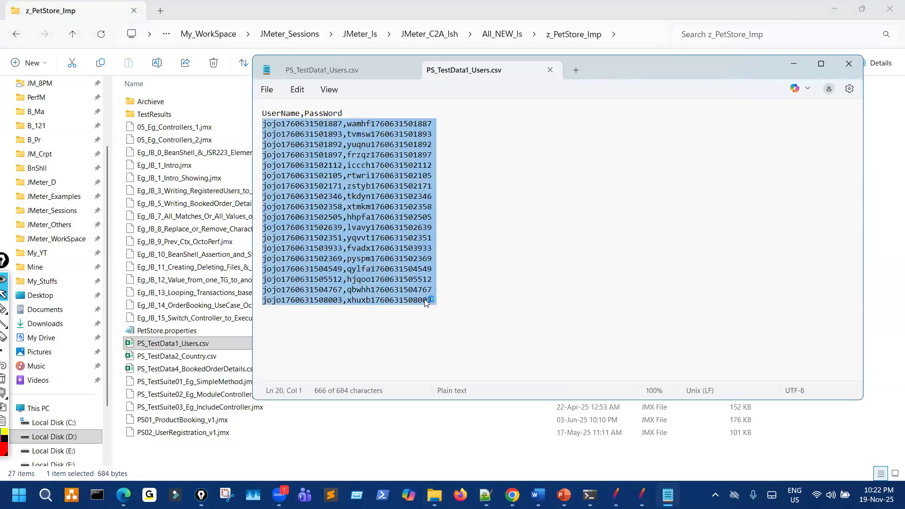
# Open the PetStore_more_Imp > Other_Eg_Scripts PS_TestData1_Users.csv in Notepad.
pyautogui.scroll(2, 63, 160)
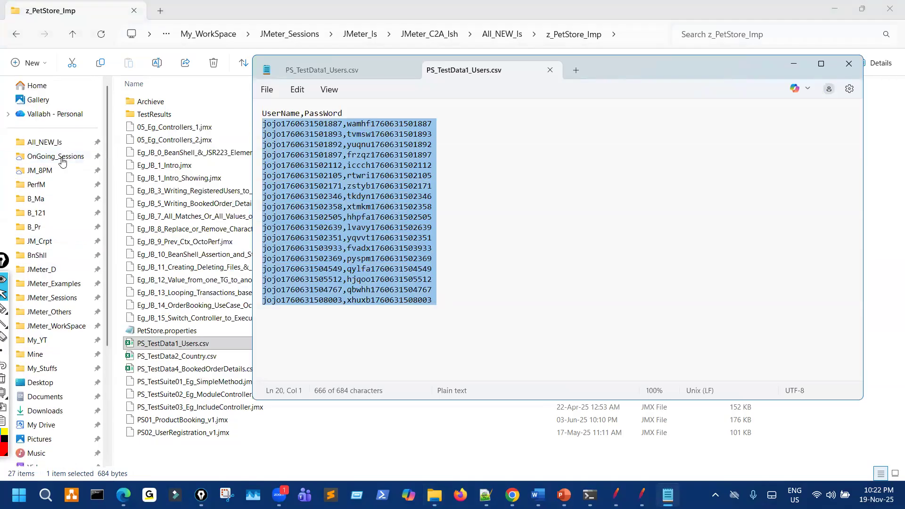
pyautogui.click(61, 141)
pyautogui.doubleClick(167, 115)
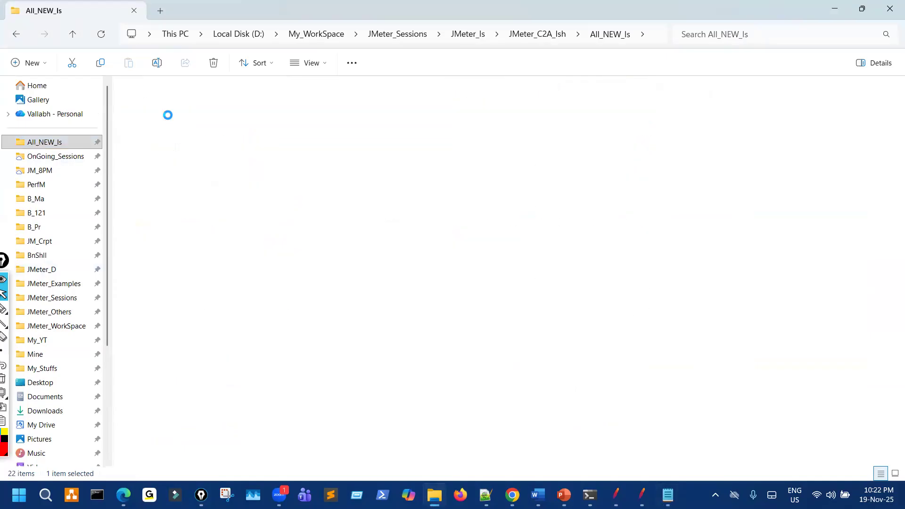
pyautogui.click(157, 127)
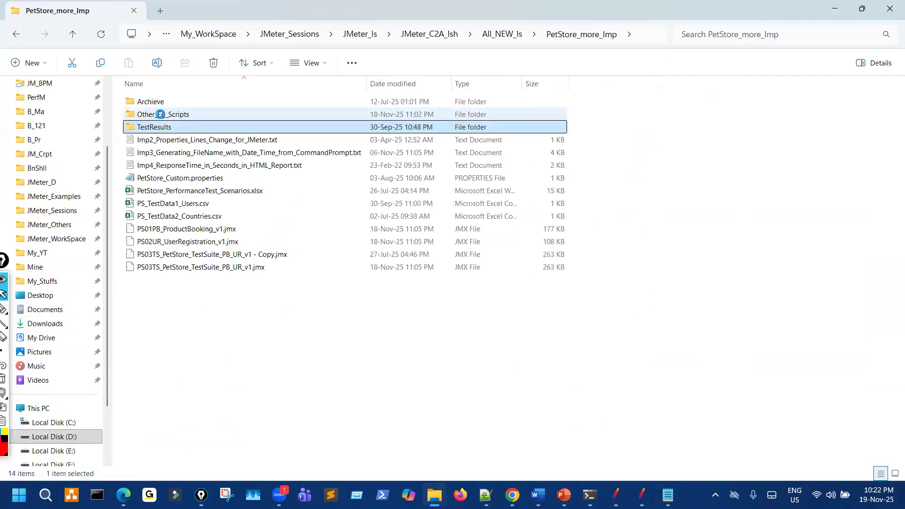
pyautogui.doubleClick(162, 114)
pyautogui.rightClick(162, 140)
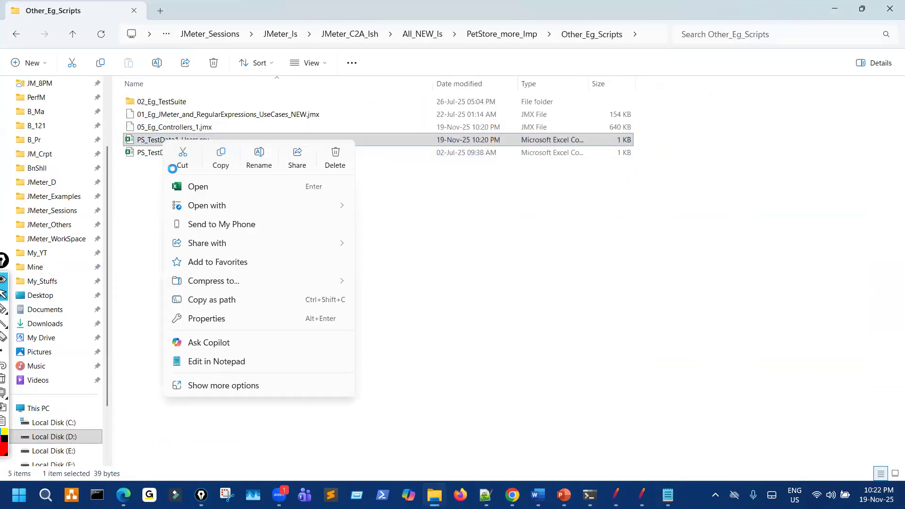
pyautogui.click(210, 360)
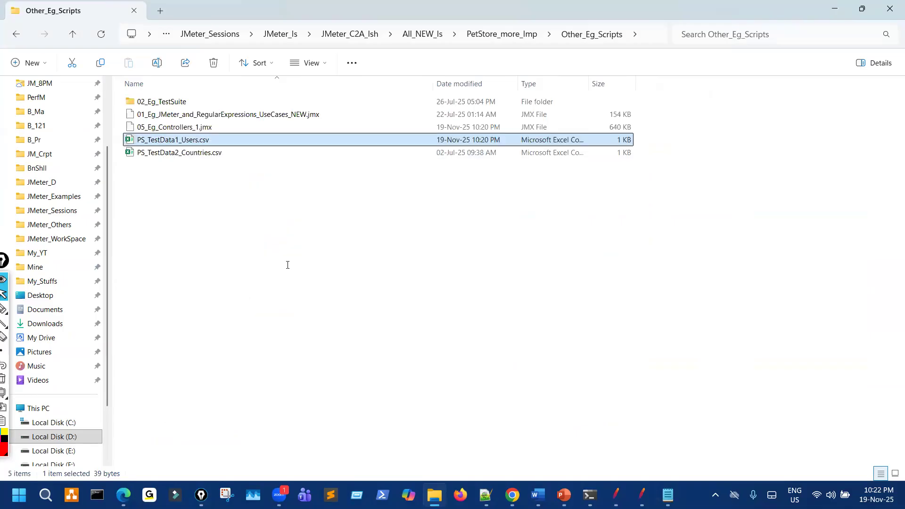
# Paste the registered users over the two sample login lines, save, and return to JMeter.
pyautogui.moveTo(261, 127); pyautogui.dragTo(391, 223)
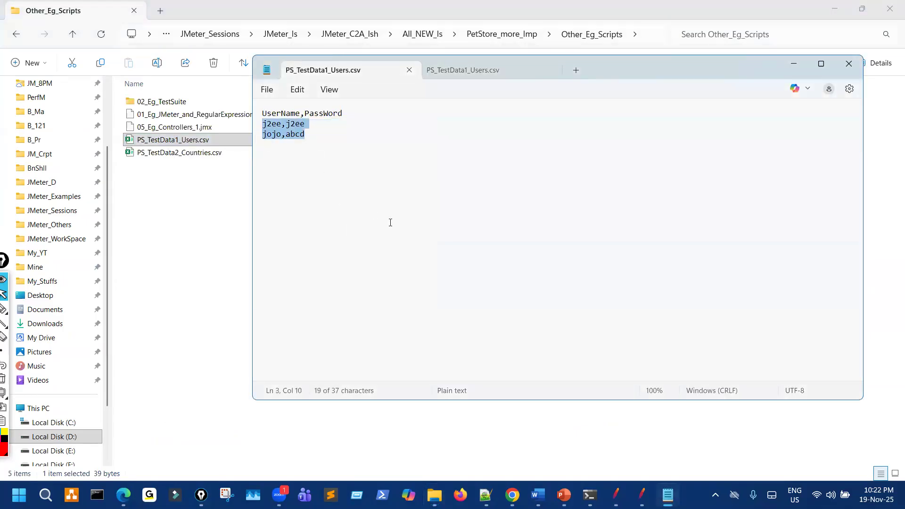
pyautogui.hotkey('ctrl', 'v')
pyautogui.click(270, 89)
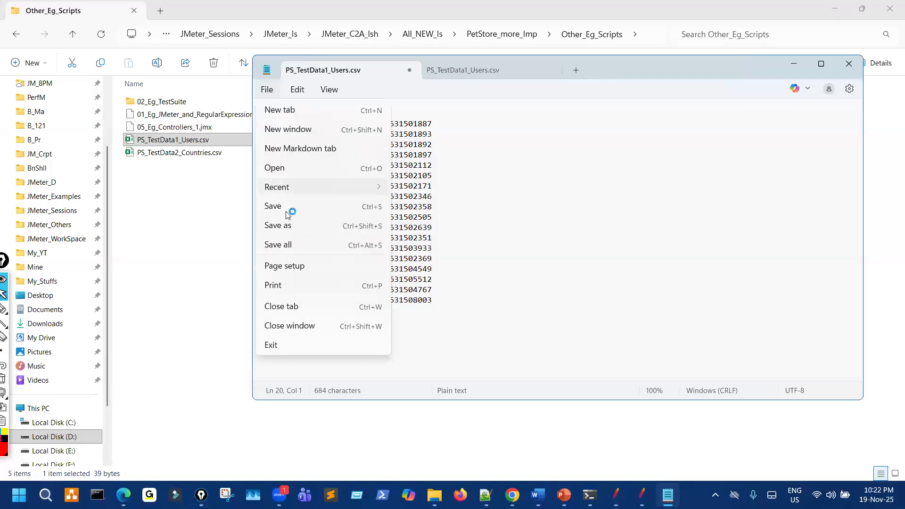
pyautogui.click(290, 210)
pyautogui.click(616, 493)
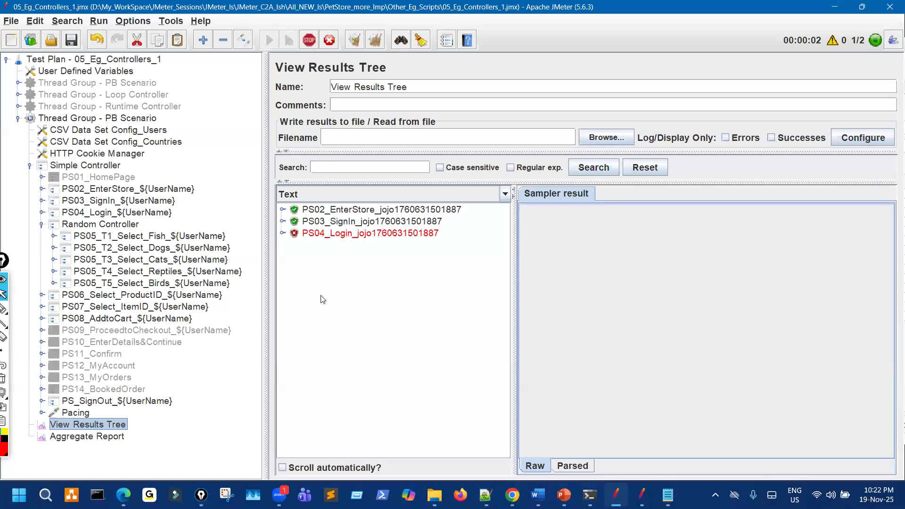
# Save the JMeter test plan, then browse via All_NEW_Is into the z_PetStore_Imp folder.
pyautogui.click(72, 41)
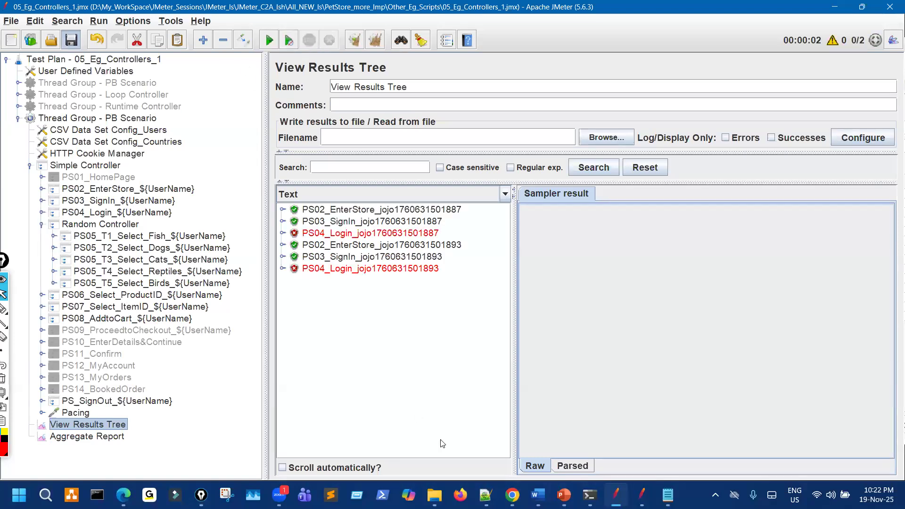
pyautogui.click(434, 495)
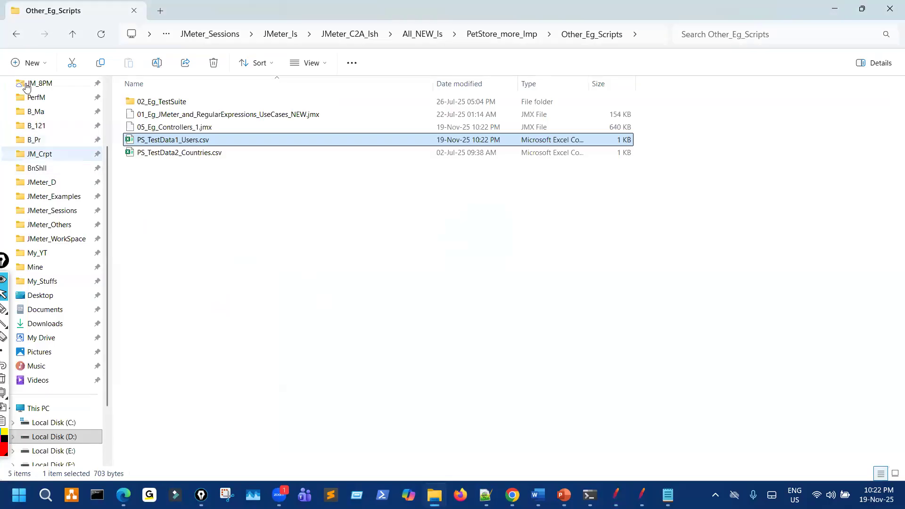
pyautogui.click(15, 36)
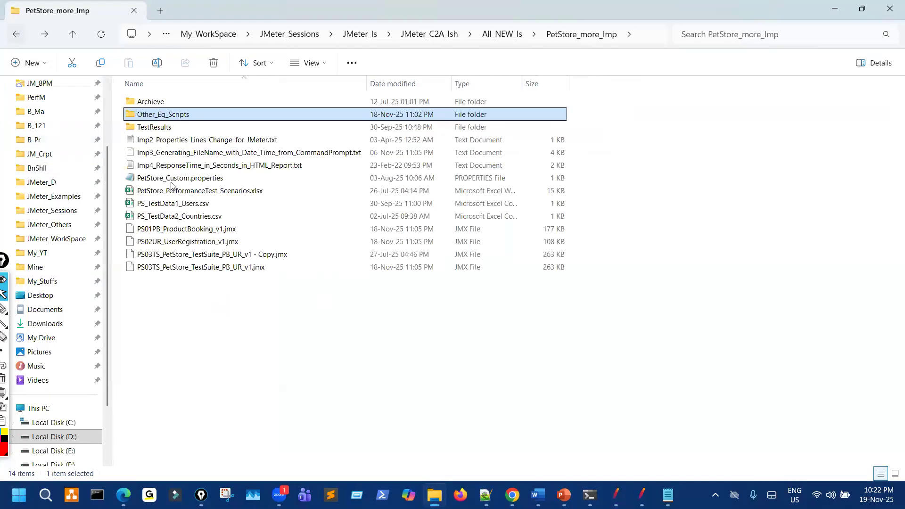
pyautogui.scroll(2, 55, 155)
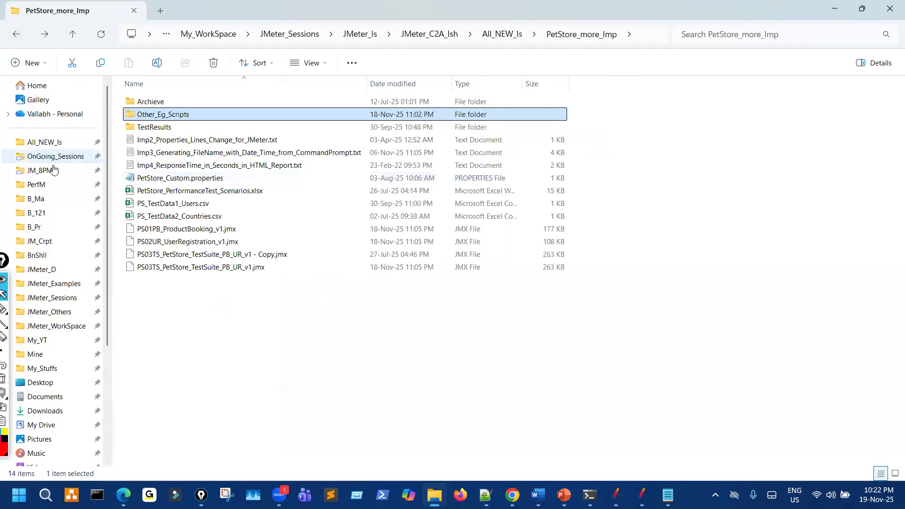
pyautogui.click(53, 142)
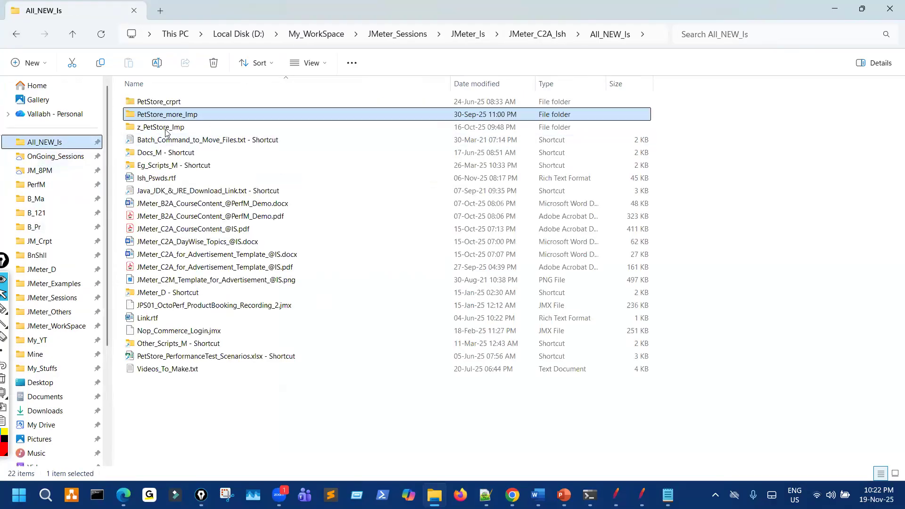
pyautogui.doubleClick(166, 131)
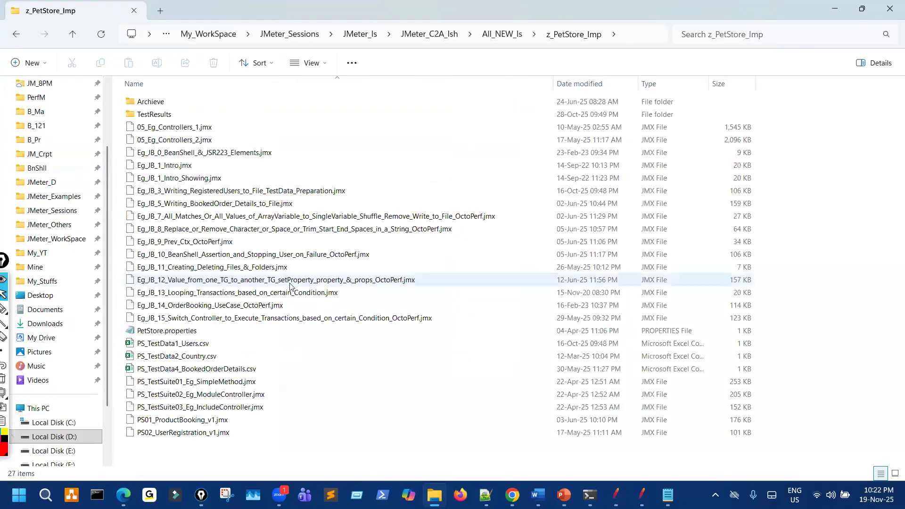
# Close both Notepad copies of the users file and shift the 05_Eg_Controllers_1 JMeter window left.
pyautogui.click(642, 494)
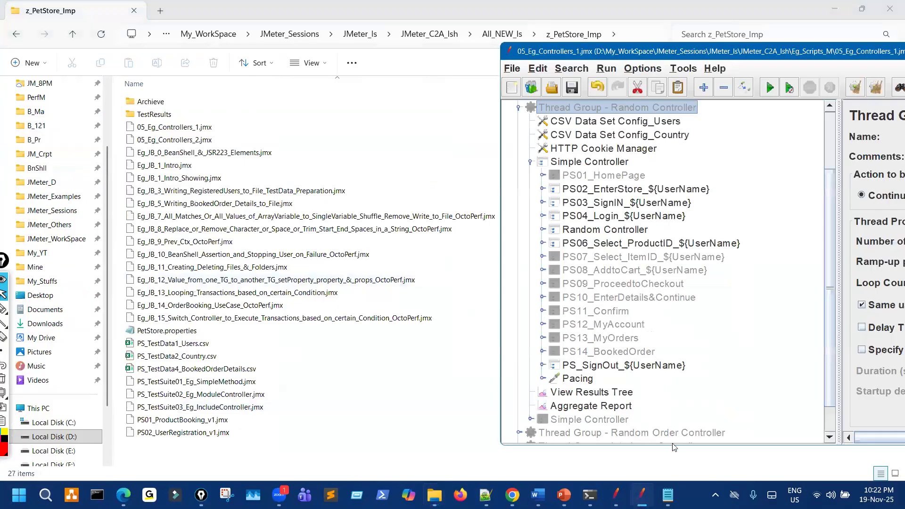
pyautogui.click(667, 495)
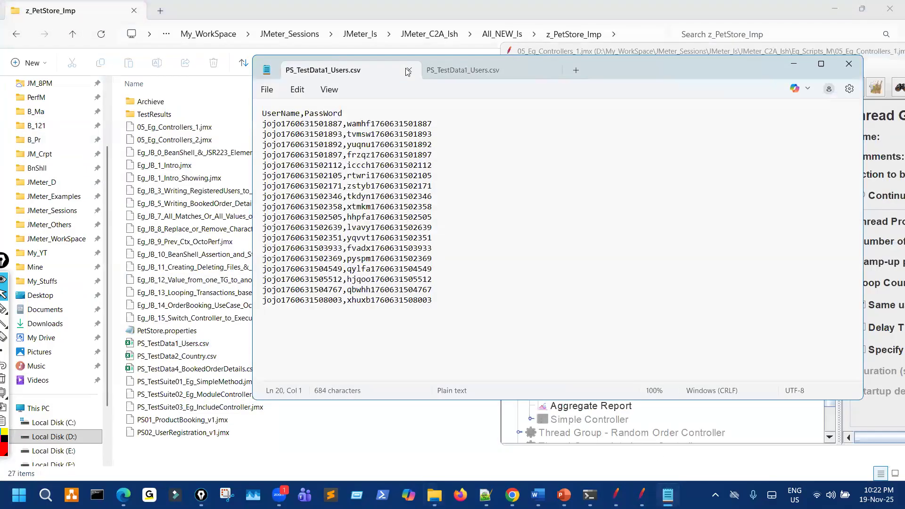
pyautogui.click(410, 72)
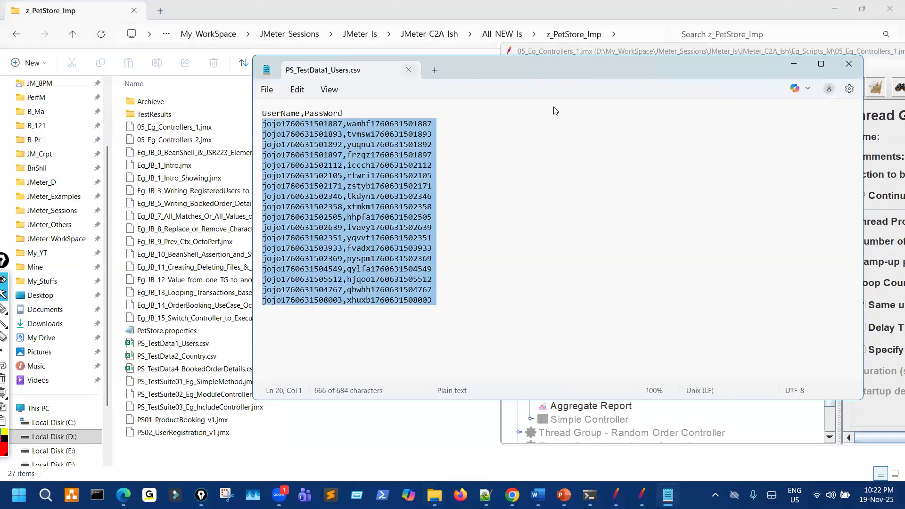
pyautogui.hotkey('alt', 'F4')
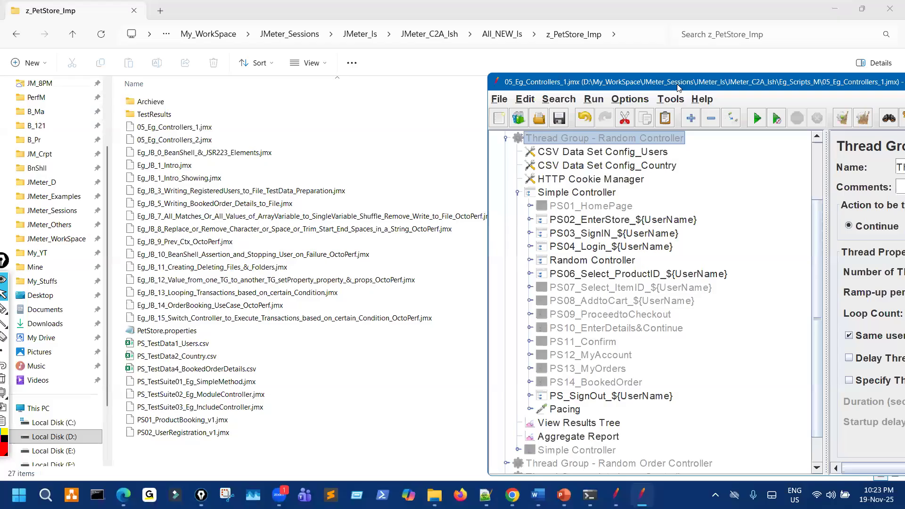
pyautogui.moveTo(756, 89); pyautogui.dragTo(678, 88)
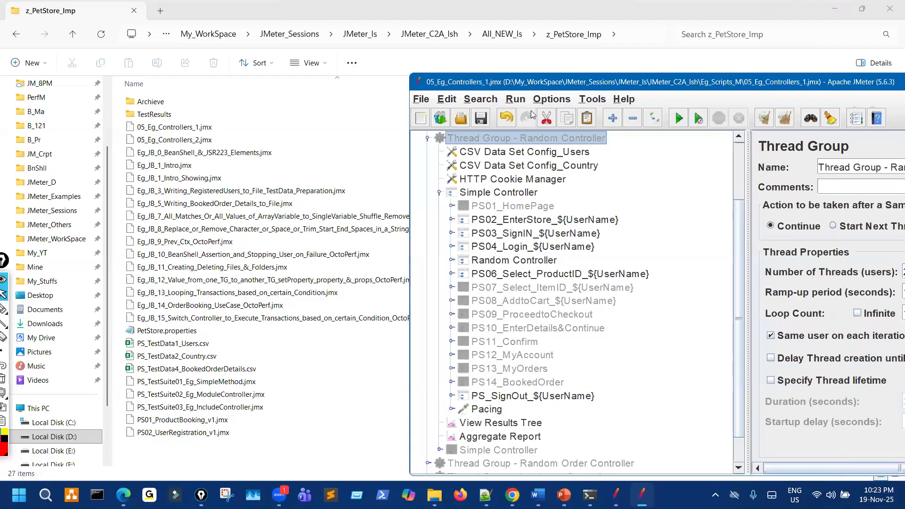
# Load the Eg_JB_3 registration plan without saving, delete the old PS_TestData1_Users.csv, and run it.
pyautogui.click(414, 109)
pyautogui.click(654, 291)
pyautogui.moveTo(264, 190); pyautogui.dragTo(516, 234)
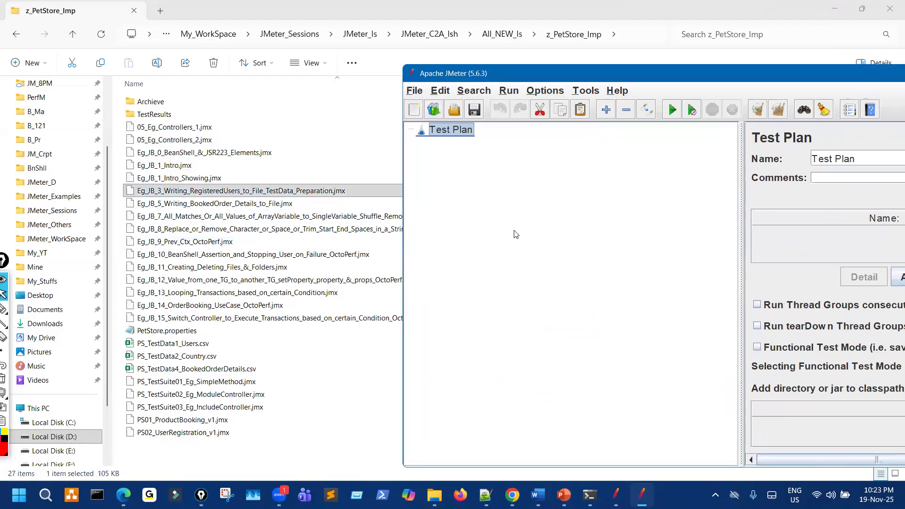
pyautogui.click(207, 343)
pyautogui.click(206, 65)
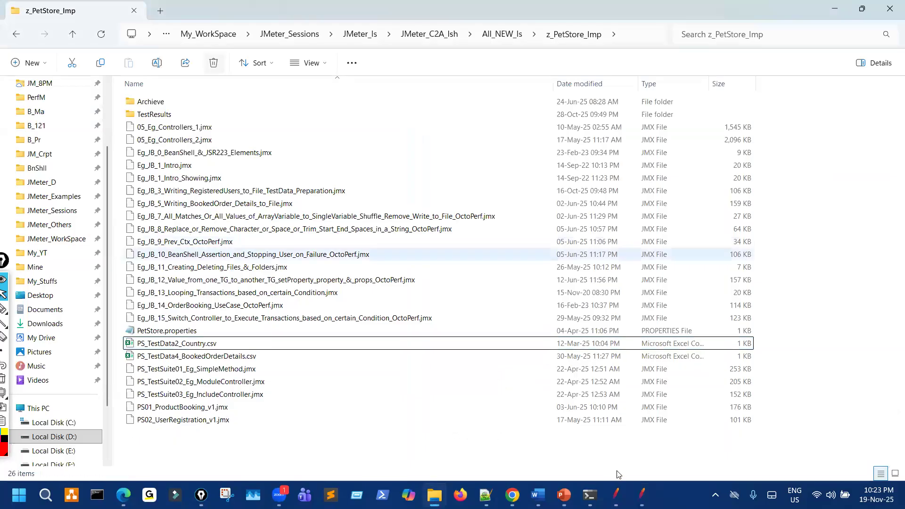
pyautogui.click(641, 495)
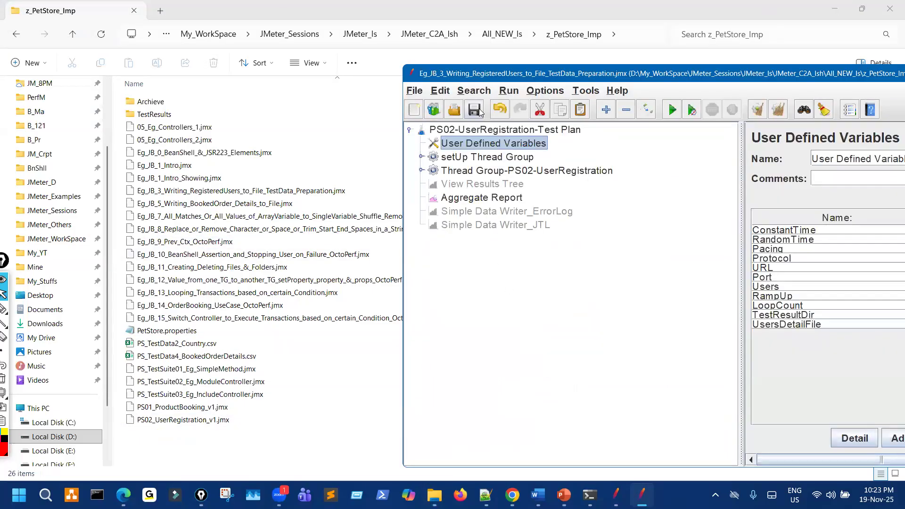
pyautogui.hotkey('ctrl', 'r')
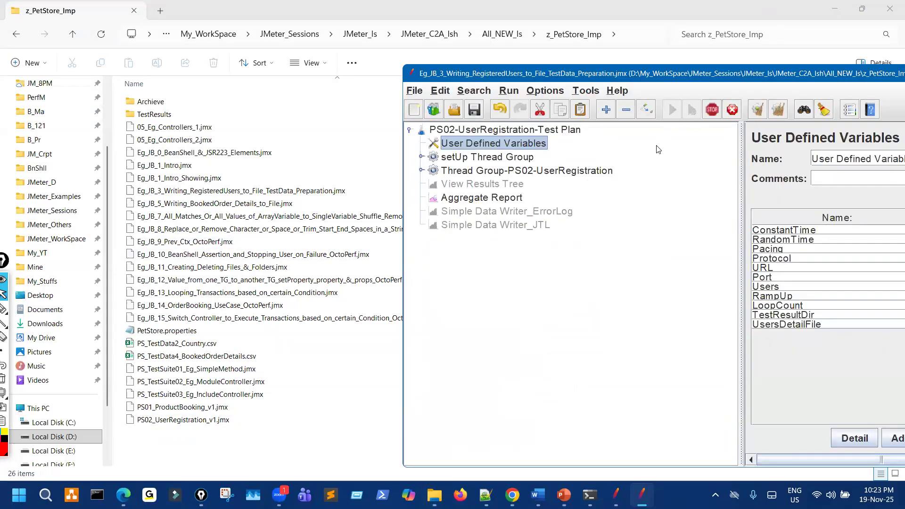
# Show the Aggregate Report for the 20-user run and widen the Label column to read names.
pyautogui.click(590, 175)
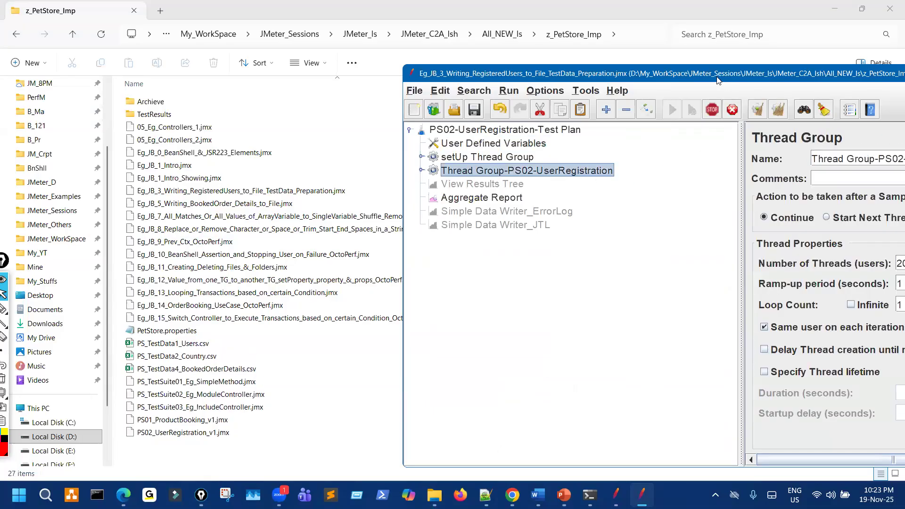
pyautogui.moveTo(717, 80); pyautogui.dragTo(726, 76)
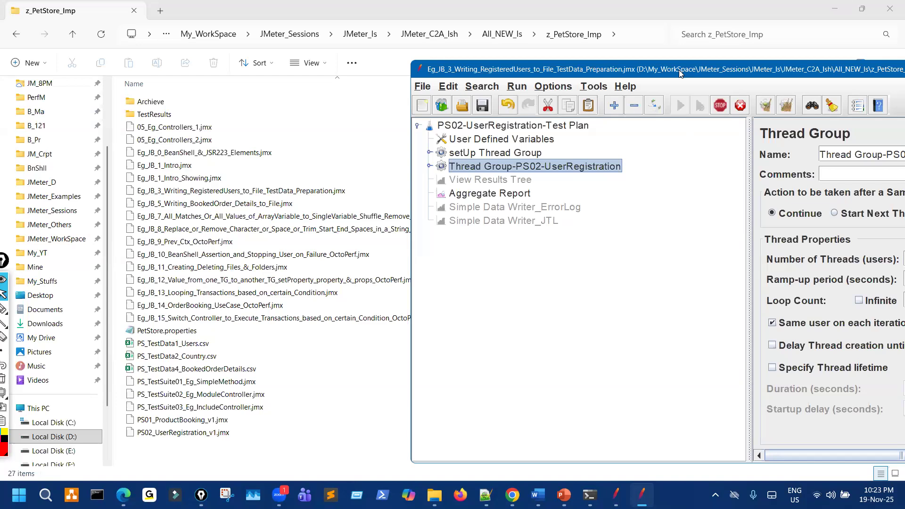
pyautogui.moveTo(680, 73); pyautogui.dragTo(562, 64)
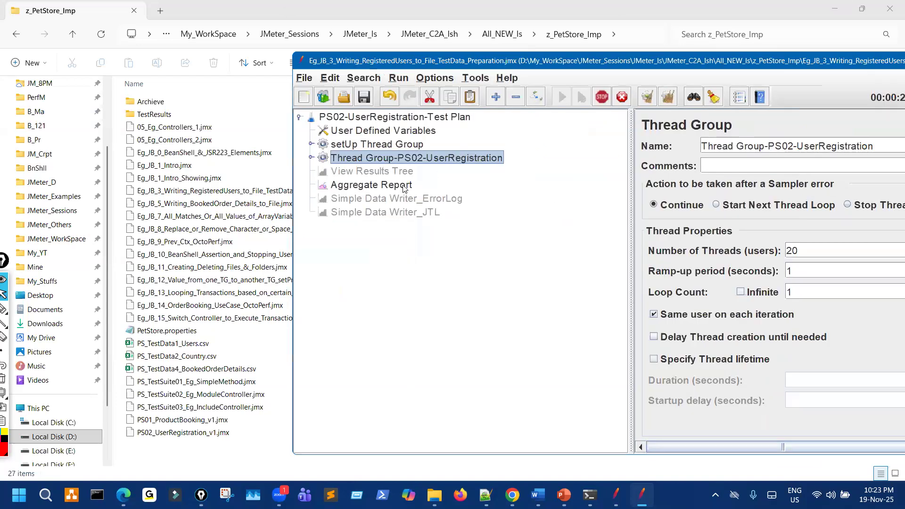
pyautogui.click(371, 184)
pyautogui.moveTo(631, 230); pyautogui.dragTo(494, 230)
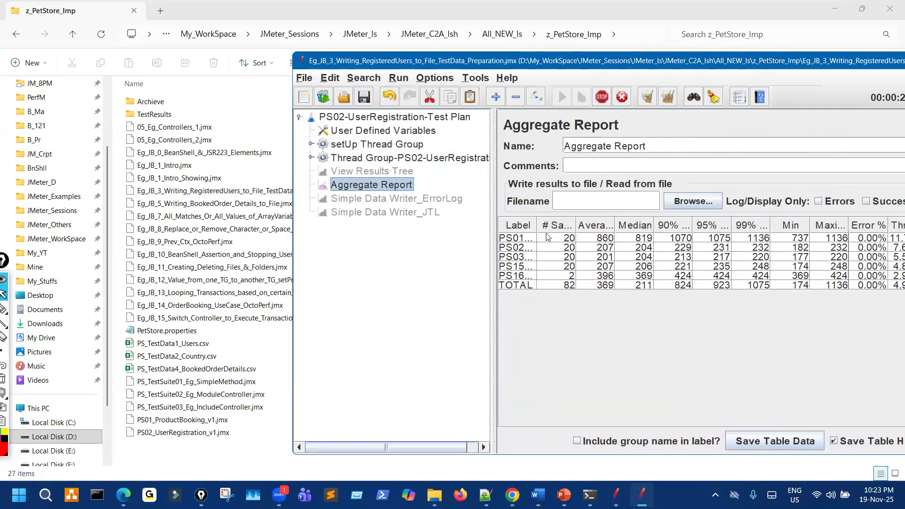
pyautogui.moveTo(665, 220); pyautogui.dragTo(665, 220)
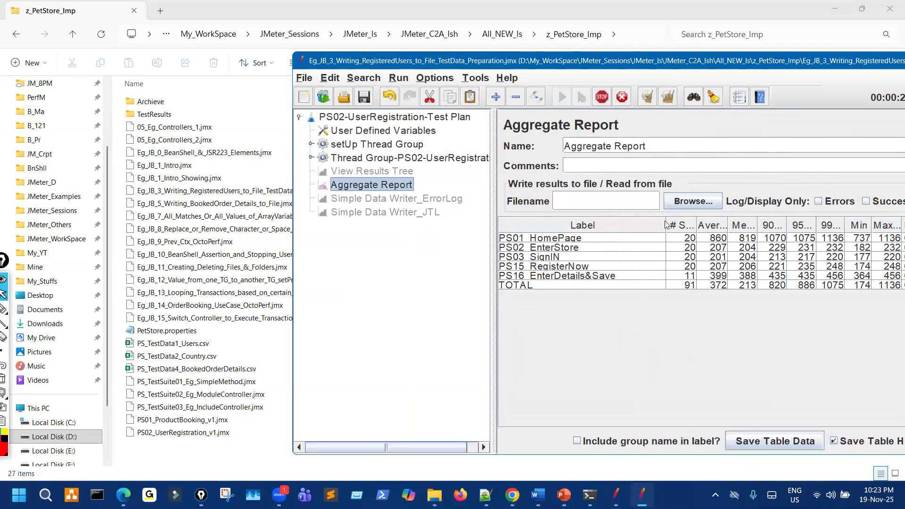
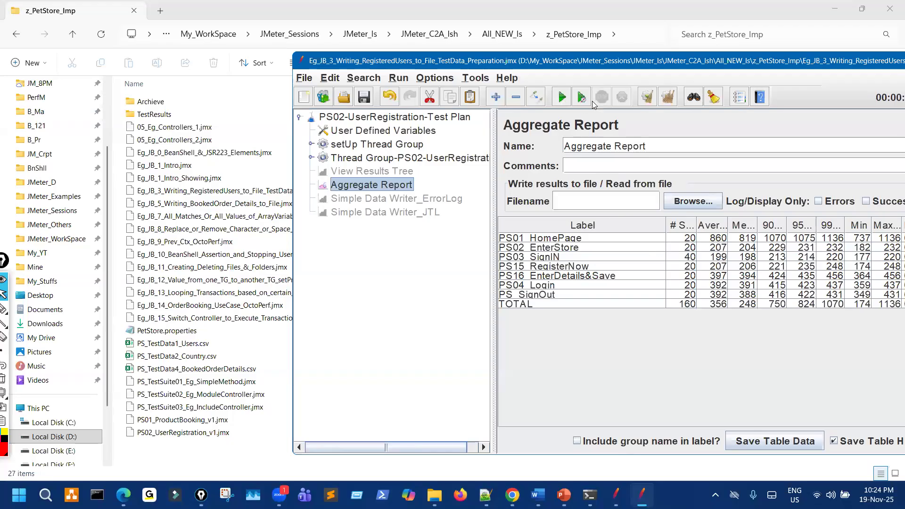
# Discard the current plan unsaved, load 05_Eg_Controllers_1.jmx, and widen the tree pane.
pyautogui.click(307, 101)
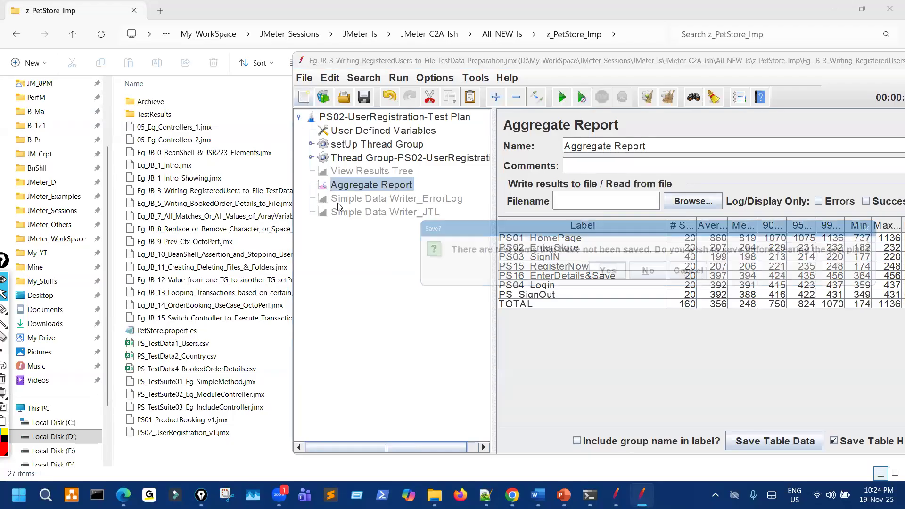
pyautogui.click(644, 269)
pyautogui.moveTo(208, 132); pyautogui.dragTo(376, 208)
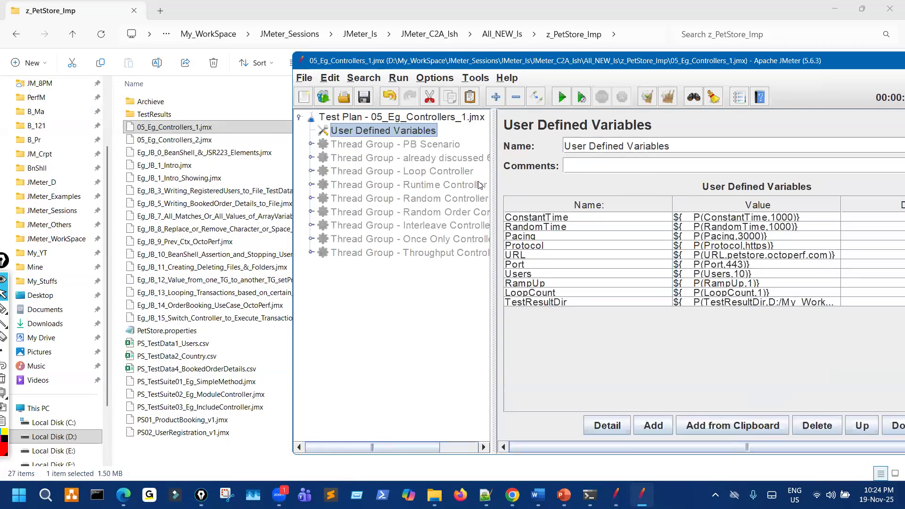
pyautogui.moveTo(494, 165); pyautogui.dragTo(602, 152)
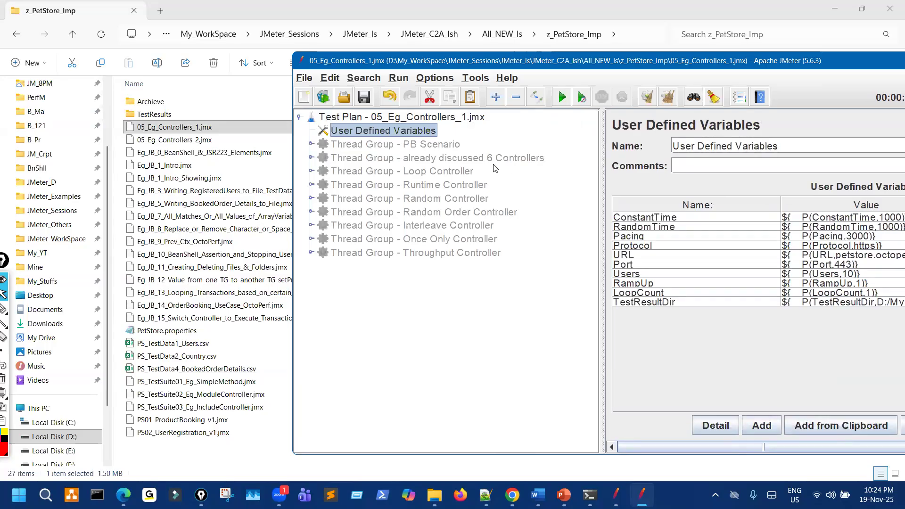
# Inspect the PB Scenario thread group, Test Plan settings and User Defined Variables.
pyautogui.click(306, 149)
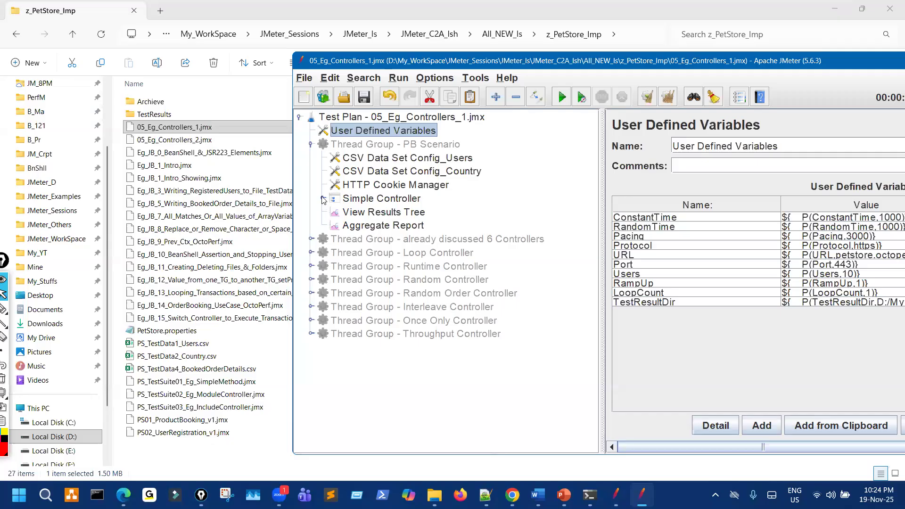
pyautogui.click(413, 118)
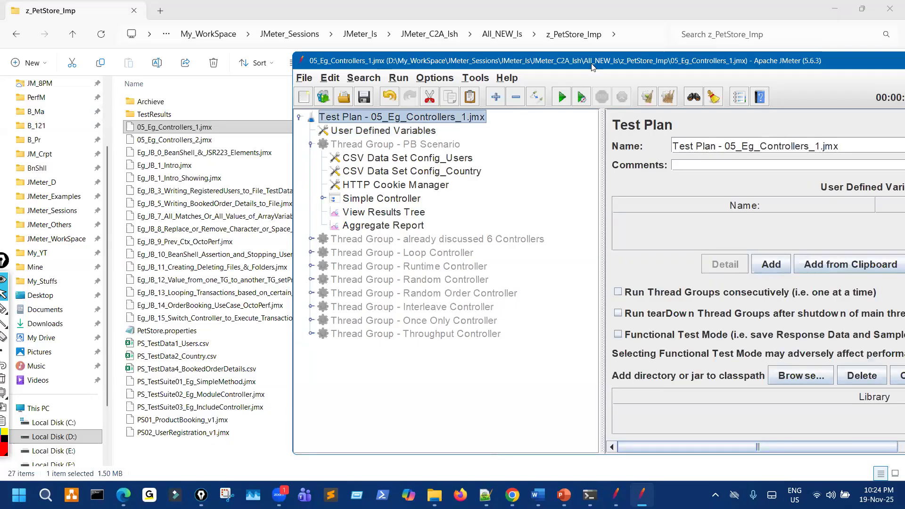
pyautogui.moveTo(592, 67); pyautogui.dragTo(552, 78)
pyautogui.click(391, 145)
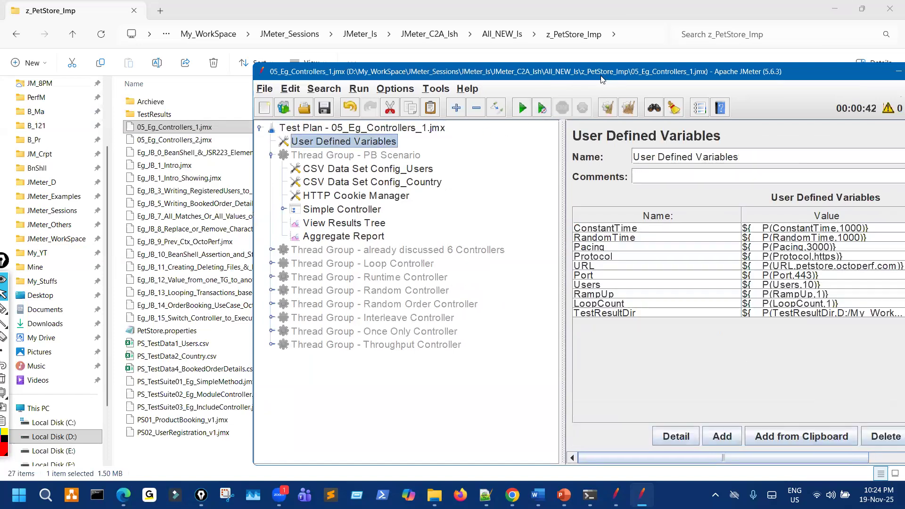
pyautogui.moveTo(302, 71); pyautogui.dragTo(425, 66)
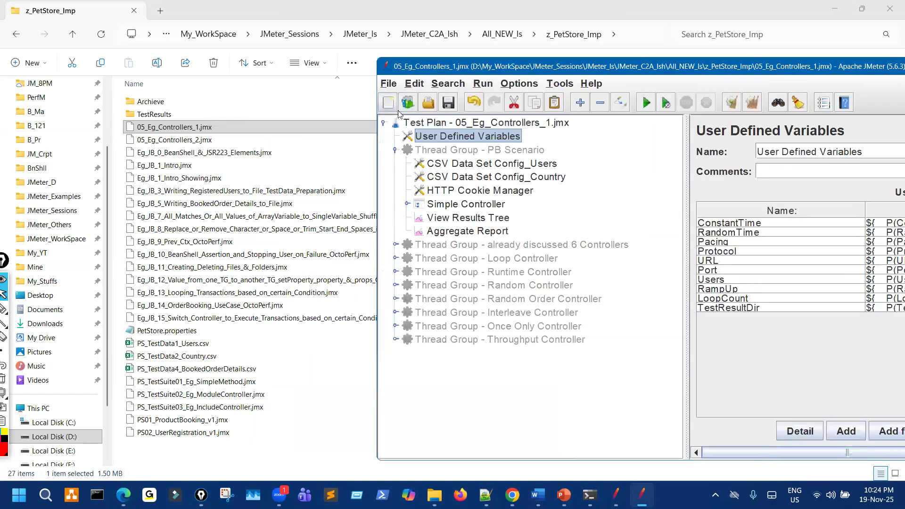
# Start a new empty Test Plan, discarding 05_Eg_Controllers_1.jmx unsaved.
pyautogui.click(388, 103)
pyautogui.click(648, 278)
pyautogui.click(388, 83)
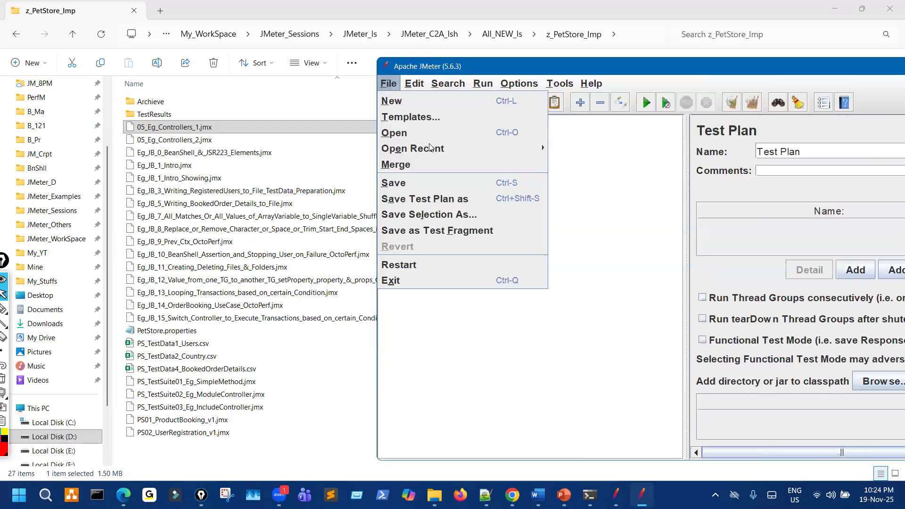
# Reopen 05_Eg_Controllers_1.jmx from recent files, then go to File Explorer's z_PetStore_Imp listing.
pyautogui.moveTo(529, 151)
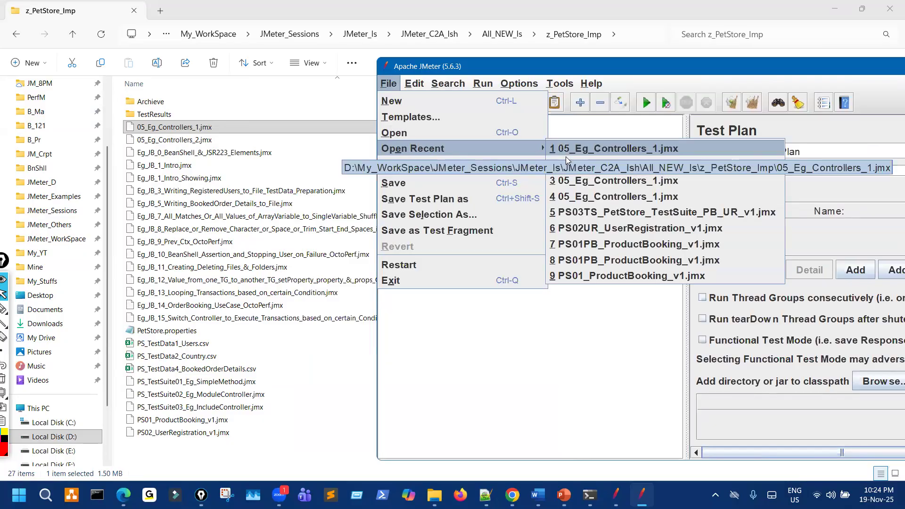
pyautogui.click(581, 186)
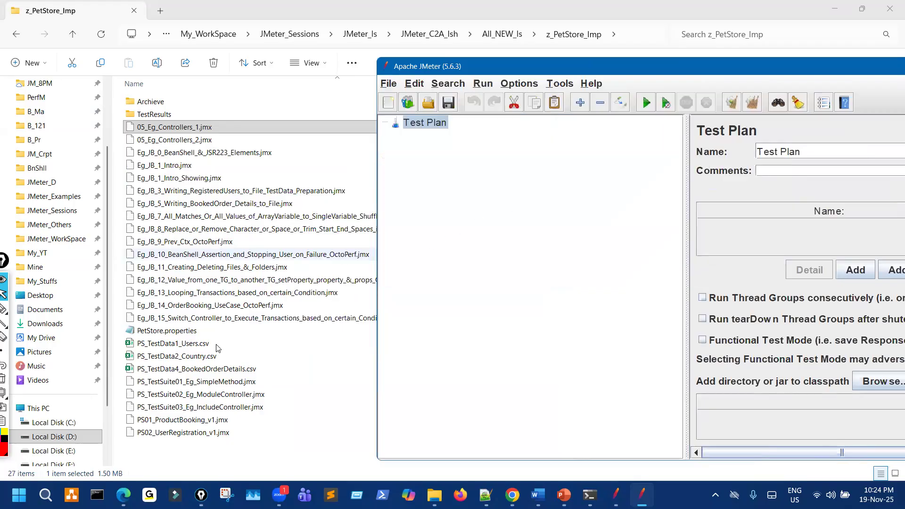
pyautogui.click(206, 343)
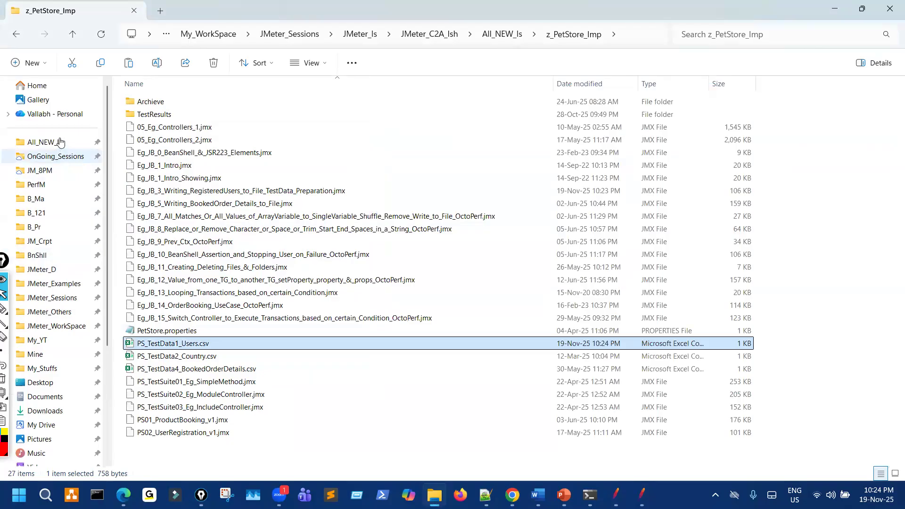
# Paste the users file into PetStore_more_Imp\Other_Eg_Scripts, replacing PS_TestData1_Users.csv, and return to JMeter.
pyautogui.hotkey('alt', 'Up')
pyautogui.doubleClick(176, 113)
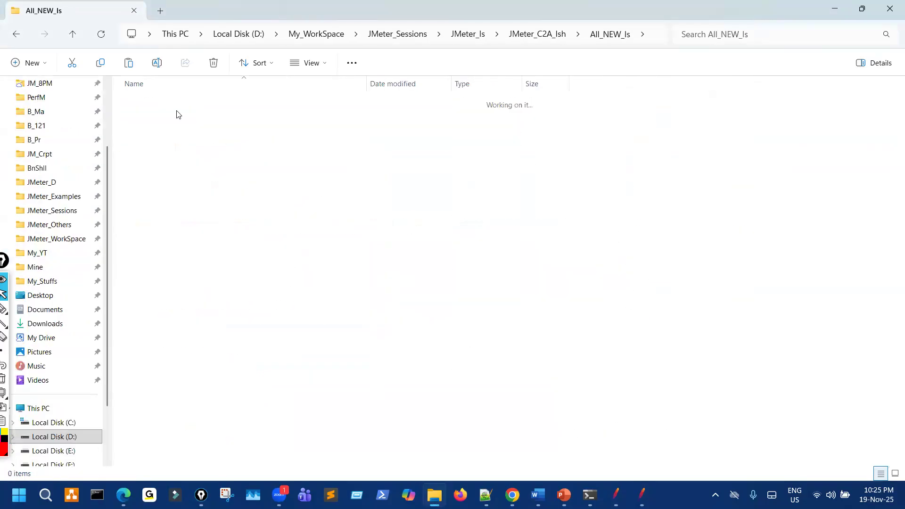
pyautogui.doubleClick(181, 119)
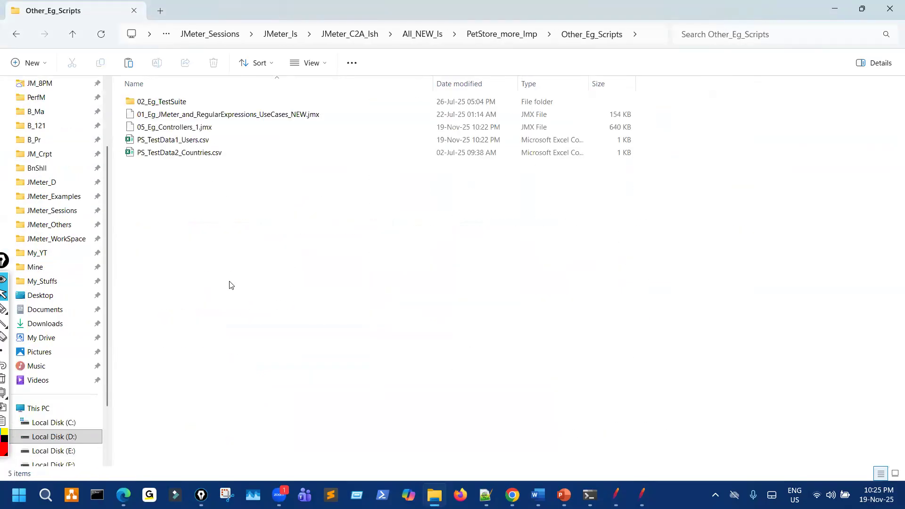
pyautogui.hotkey('ctrl', 'v')
pyautogui.press('Return')
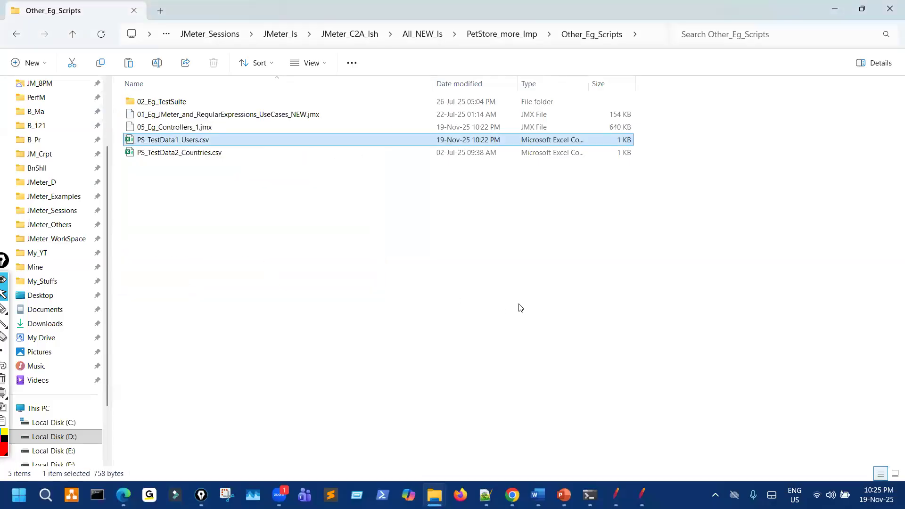
pyautogui.hotkey('alt', 'Tab')
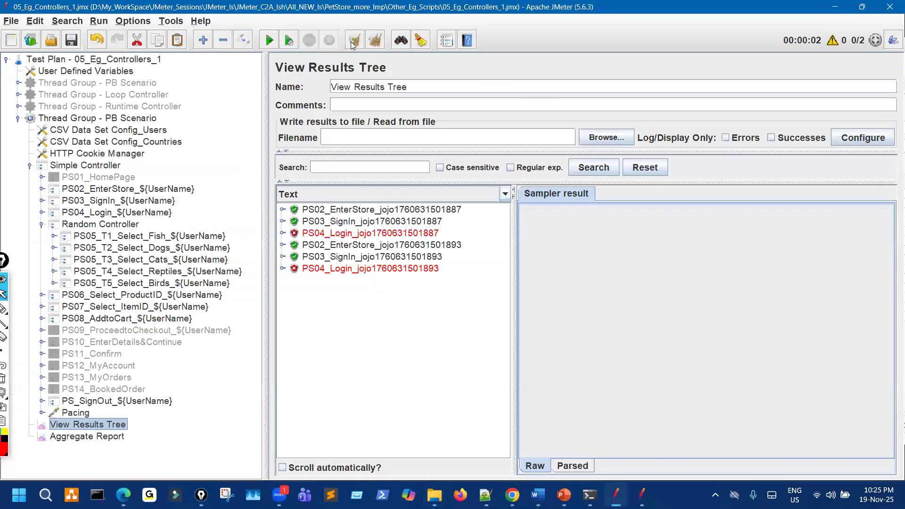
# Clear old results, rerun the test and widen the results list, then pick the red annotation pen.
pyautogui.hotkey('ctrl', 'e')
pyautogui.click(269, 40)
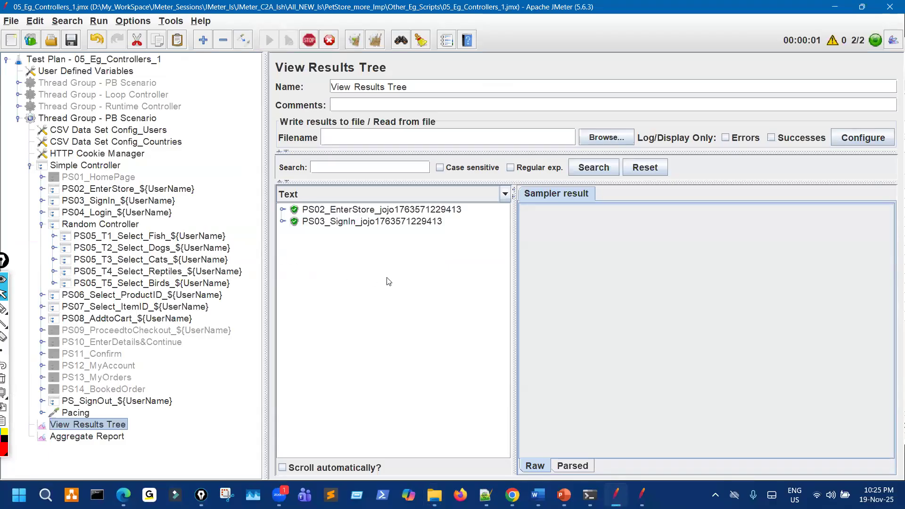
pyautogui.moveTo(514, 285); pyautogui.dragTo(591, 270)
pyautogui.click(309, 41)
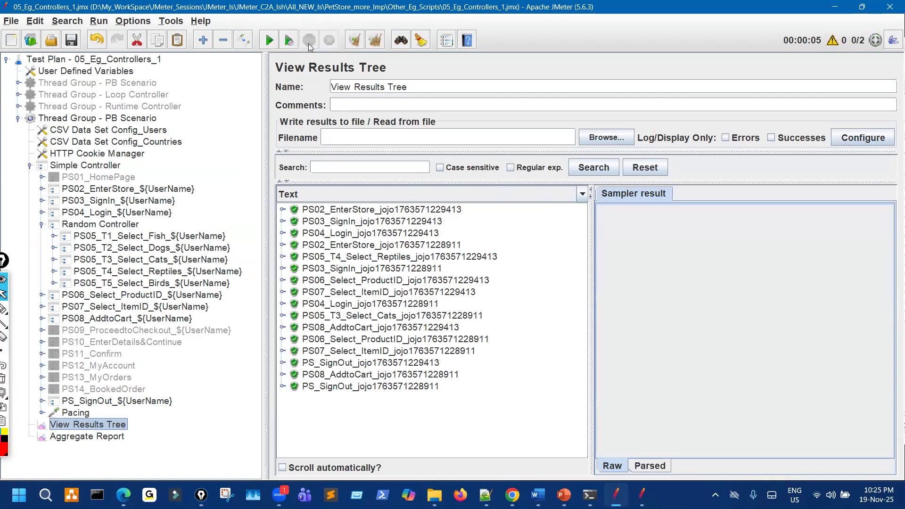
pyautogui.click(15, 312)
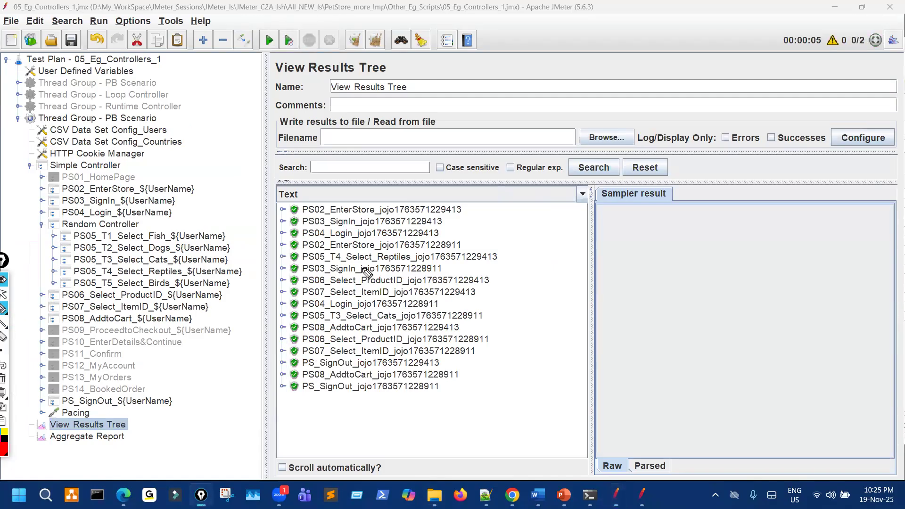
pyautogui.moveTo(103, 230)
pyautogui.mouseDown()
pyautogui.moveTo(70, 262)
pyautogui.moveTo(109, 285)
pyautogui.mouseUp()
pyautogui.moveTo(204, 297)
pyautogui.mouseDown()
pyautogui.moveTo(235, 242)
pyautogui.moveTo(119, 234)
pyautogui.mouseUp()
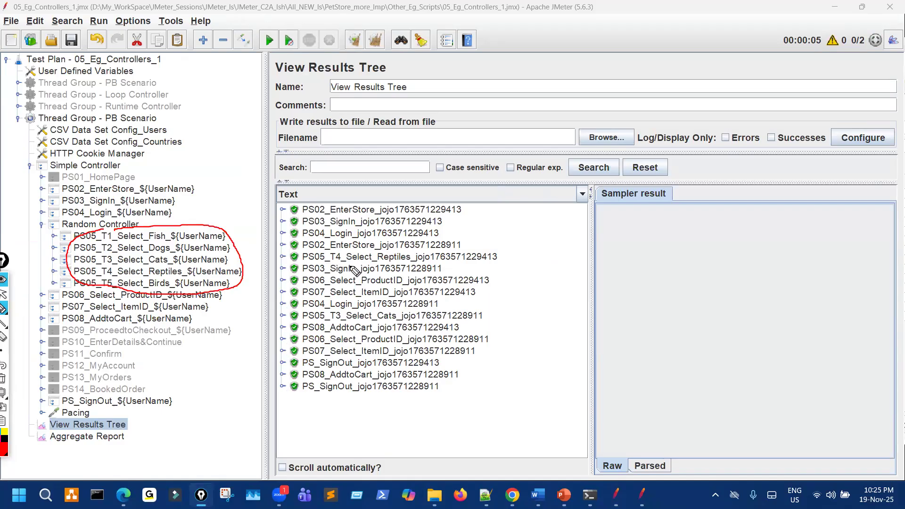
pyautogui.moveTo(320, 260); pyautogui.dragTo(330, 261)
pyautogui.moveTo(385, 266)
pyautogui.mouseDown()
pyautogui.moveTo(508, 262)
pyautogui.moveTo(460, 248)
pyautogui.moveTo(306, 257)
pyautogui.mouseUp()
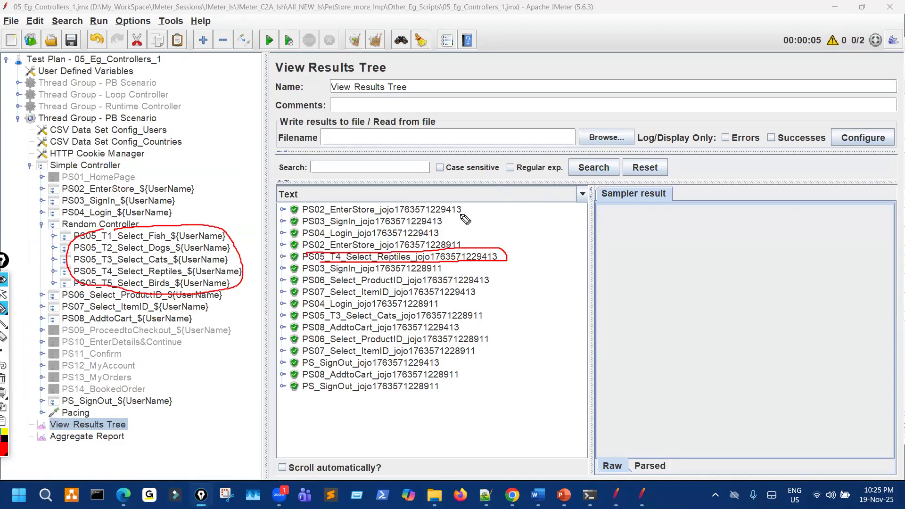
pyautogui.moveTo(455, 202)
pyautogui.mouseDown()
pyautogui.moveTo(445, 215)
pyautogui.moveTo(467, 207)
pyautogui.moveTo(450, 200)
pyautogui.mouseUp()
pyautogui.moveTo(472, 308)
pyautogui.mouseDown()
pyautogui.moveTo(465, 319)
pyautogui.moveTo(485, 322)
pyautogui.moveTo(486, 310)
pyautogui.moveTo(472, 308)
pyautogui.mouseUp()
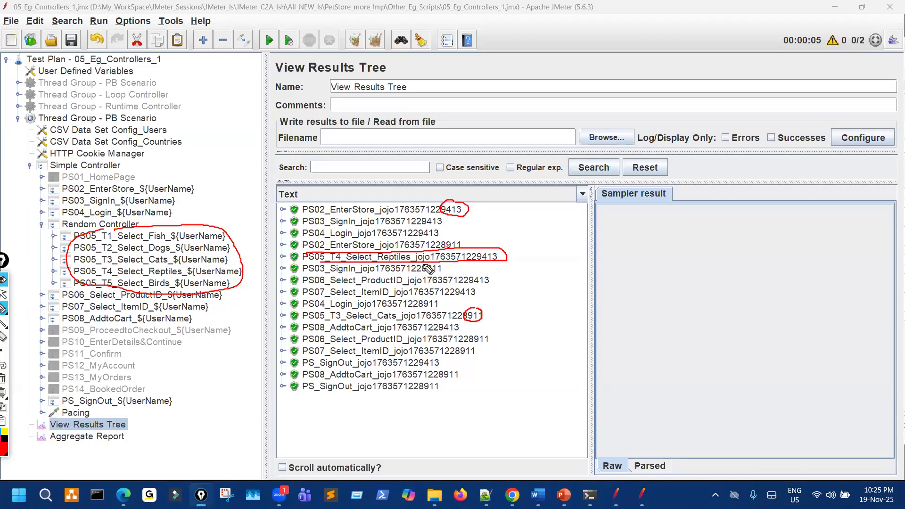
pyautogui.moveTo(151, 276)
pyautogui.mouseDown()
pyautogui.moveTo(209, 275)
pyautogui.moveTo(270, 258)
pyautogui.mouseUp()
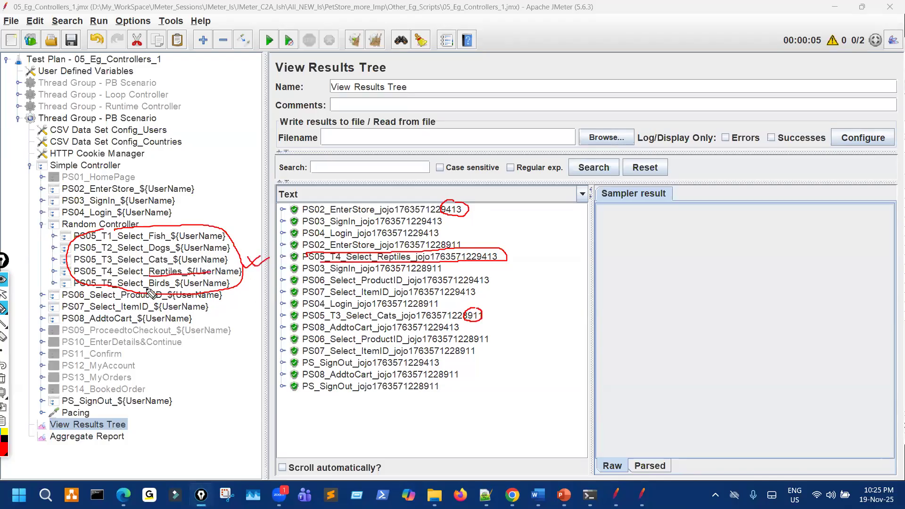
pyautogui.moveTo(37, 283); pyautogui.dragTo(84, 305)
pyautogui.moveTo(63, 323); pyautogui.dragTo(85, 322)
pyautogui.click(324, 280)
pyautogui.moveTo(315, 330); pyautogui.dragTo(325, 327)
pyautogui.moveTo(481, 315); pyautogui.dragTo(480, 320)
pyautogui.moveTo(479, 315); pyautogui.dragTo(472, 312)
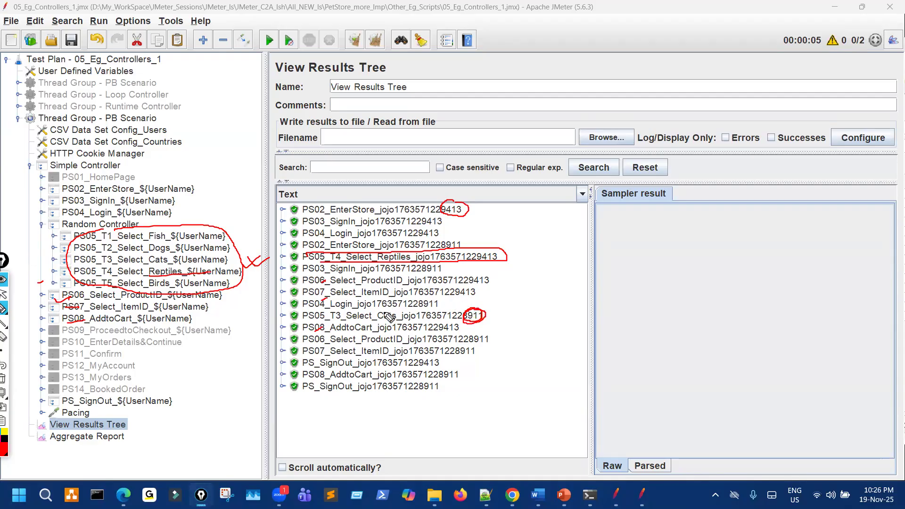
pyautogui.moveTo(331, 310)
pyautogui.mouseDown()
pyautogui.moveTo(348, 312)
pyautogui.moveTo(333, 309)
pyautogui.mouseUp()
pyautogui.moveTo(95, 265)
pyautogui.mouseDown()
pyautogui.moveTo(122, 254)
pyautogui.moveTo(110, 265)
pyautogui.mouseUp()
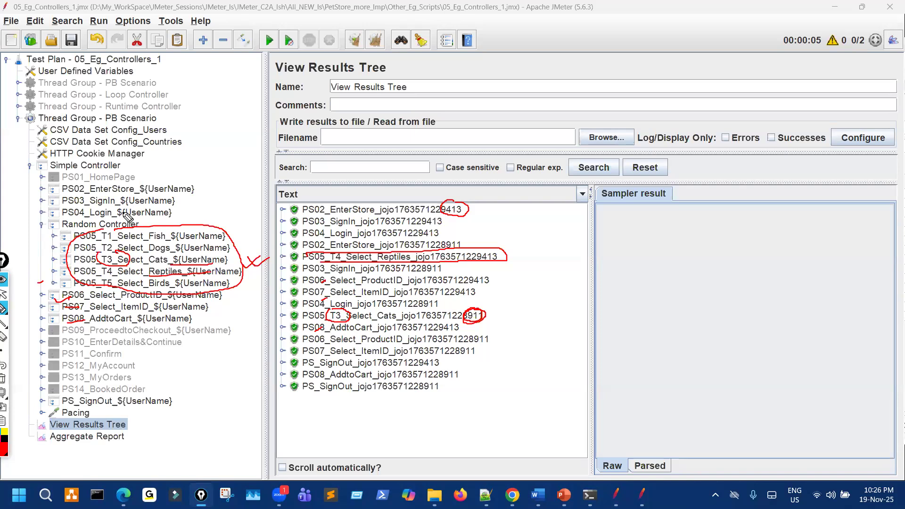
pyautogui.hotkey('ctrl', 'shift', '7')
pyautogui.hotkey('ctrl', 'shift', '2')
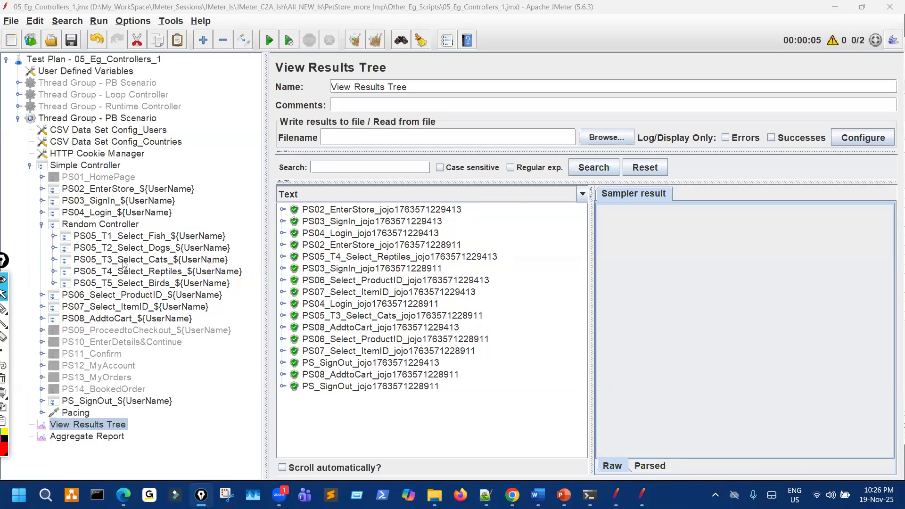
# Disable the PS07_Select_ItemID and PS08_AddtoCart transactions and collapse the PB Scenario tree.
pyautogui.click(137, 308)
pyautogui.keyDown('shift'); pyautogui.click(144, 319); pyautogui.keyUp('shift')
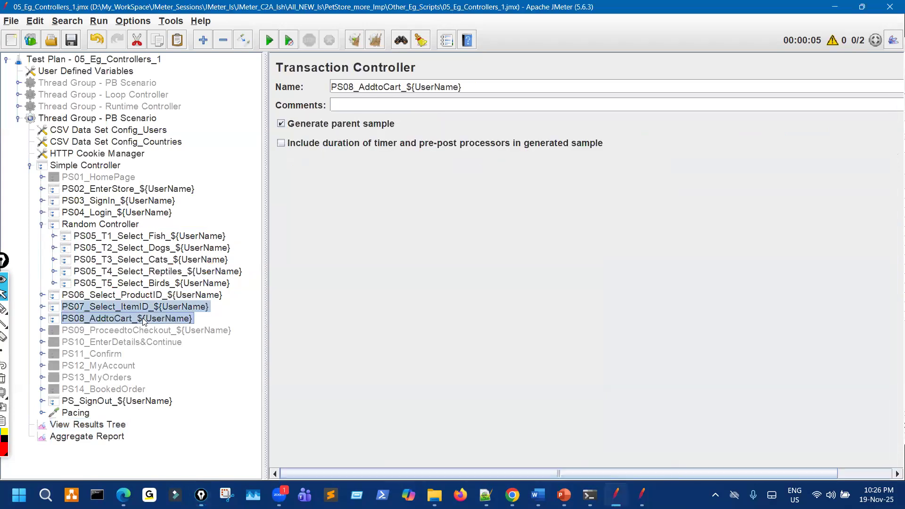
pyautogui.hotkey('ctrl', 't')
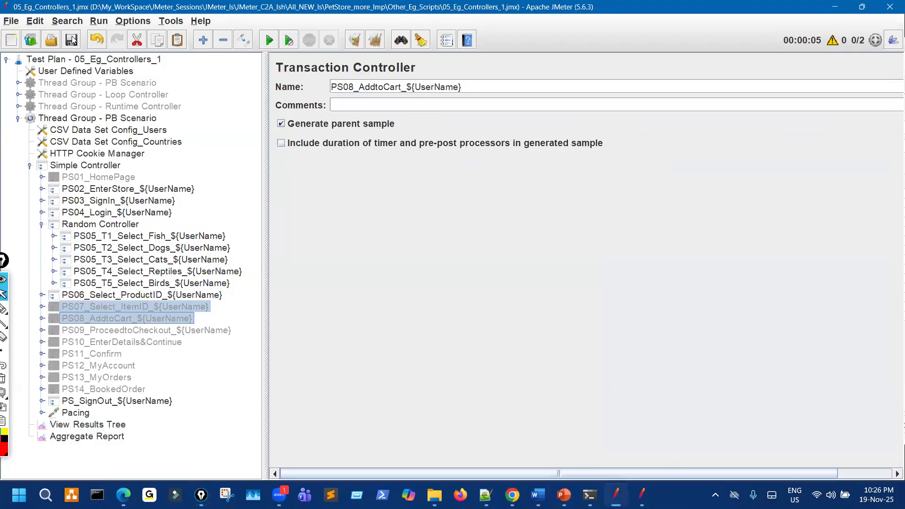
pyautogui.click(42, 225)
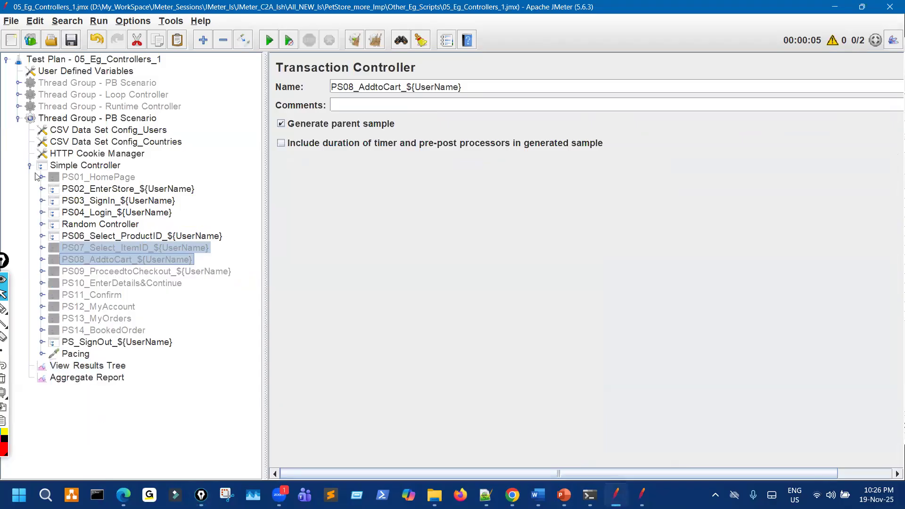
pyautogui.click(30, 166)
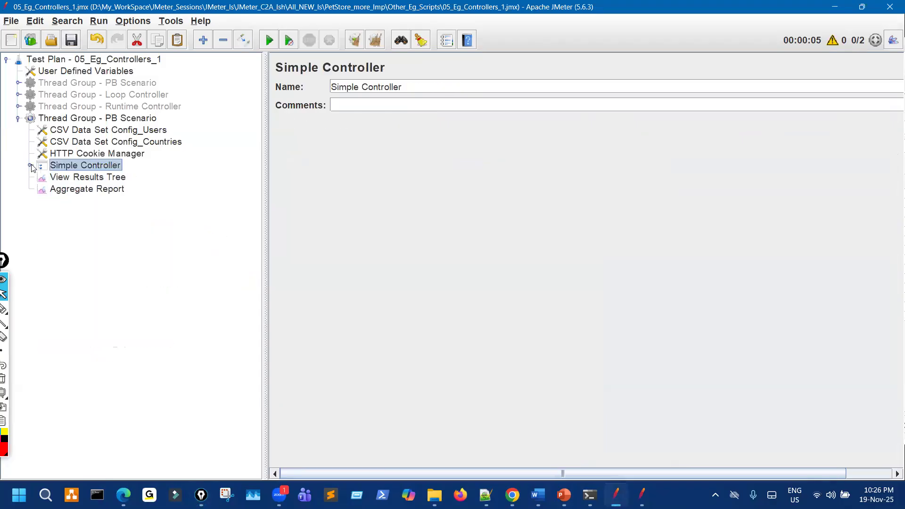
pyautogui.click(19, 119)
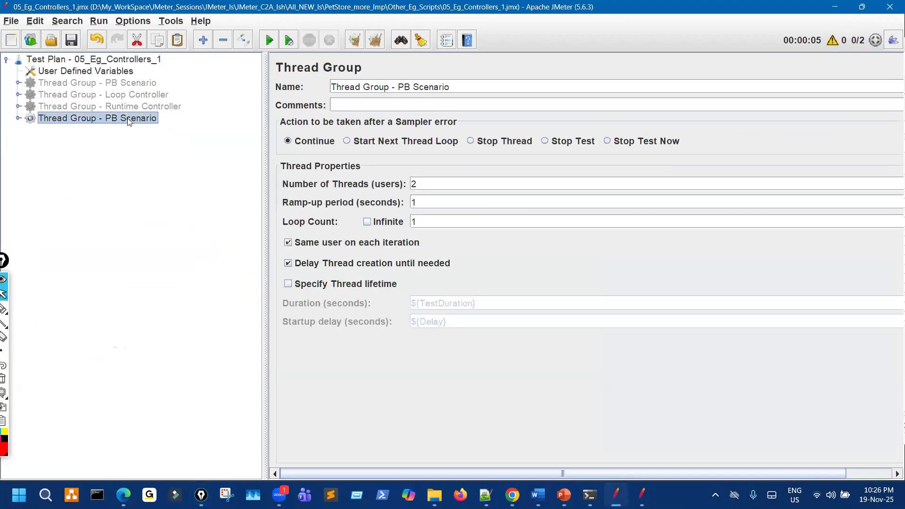
# Paste a thread group copy into the Test Plan, disable the original, and expand the copy.
pyautogui.click(128, 61)
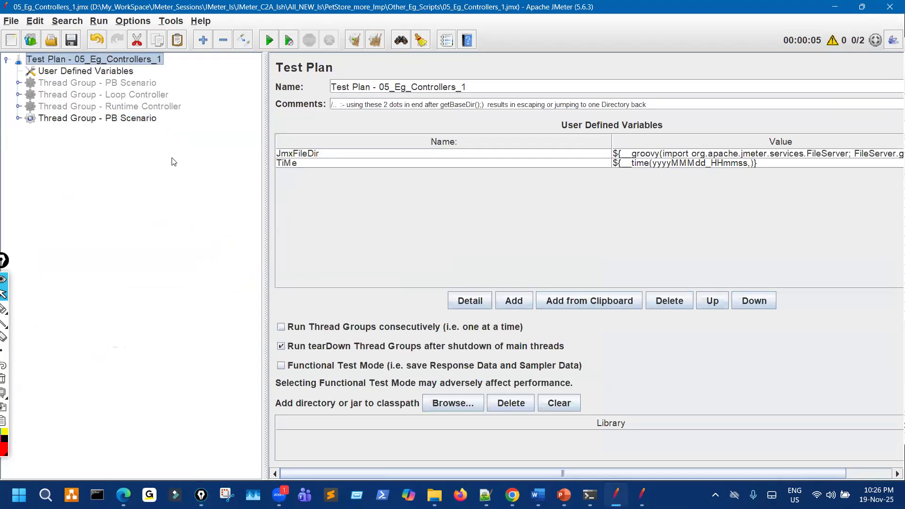
pyautogui.hotkey('ctrl', 'v')
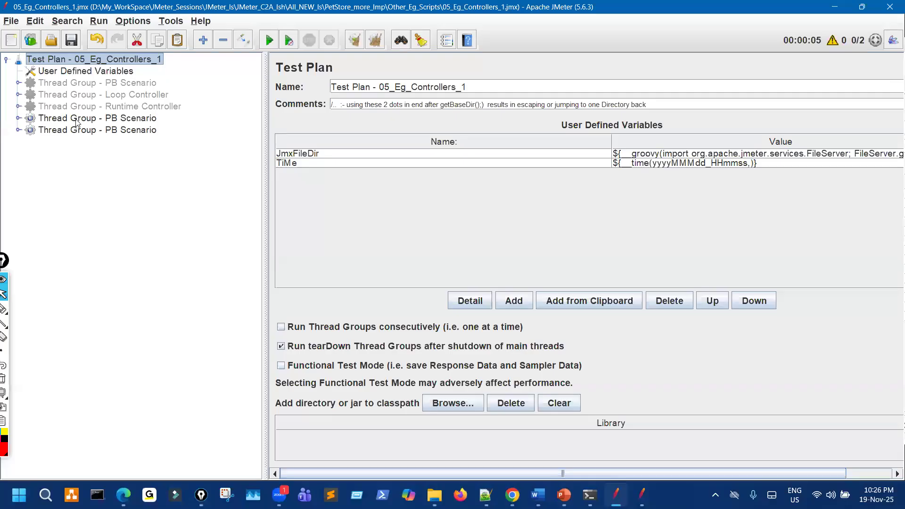
pyautogui.click(78, 120)
pyautogui.hotkey('ctrl', 't')
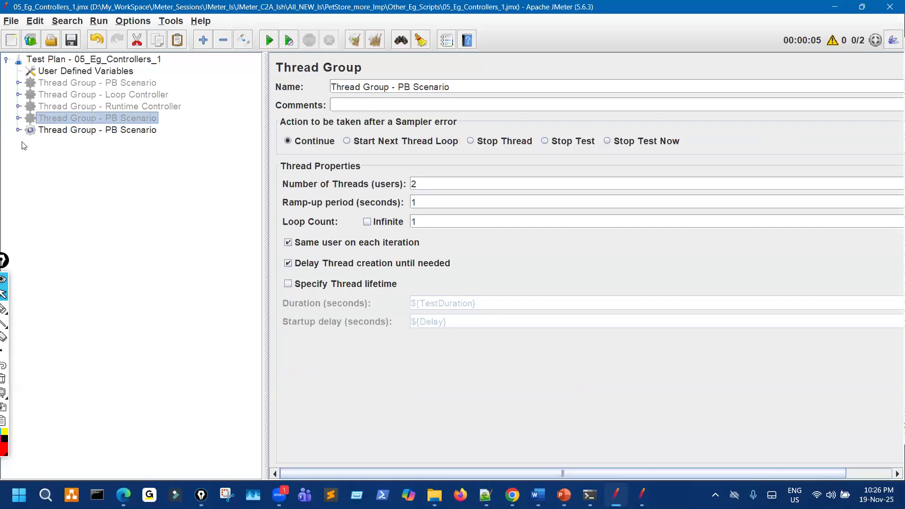
pyautogui.click(18, 129)
pyautogui.click(29, 177)
pyautogui.click(568, 492)
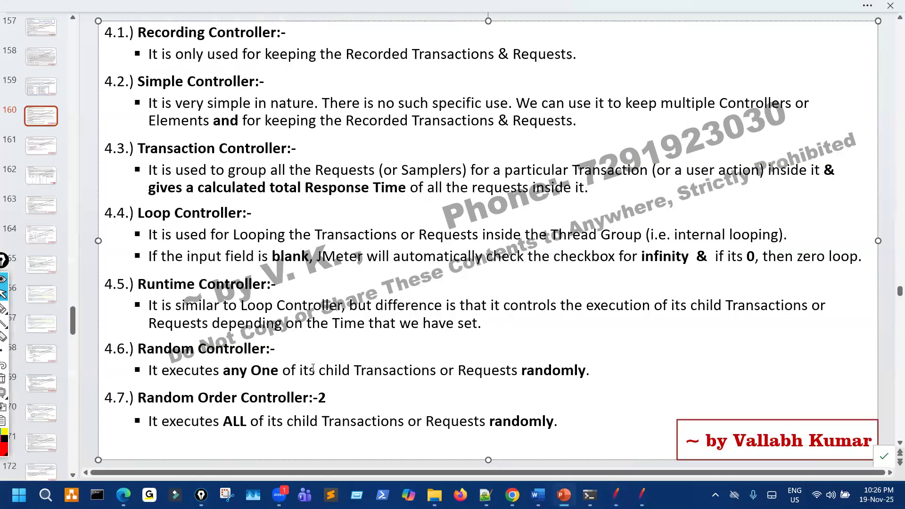
# Mark 'any One', 'randomly' and 'ALL' on the Random vs Random Order Controller slide, clear ink, return to JMeter.
pyautogui.moveTo(247, 384); pyautogui.dragTo(363, 365)
pyautogui.moveTo(201, 392); pyautogui.dragTo(218, 399)
pyautogui.moveTo(182, 360); pyautogui.dragTo(218, 351)
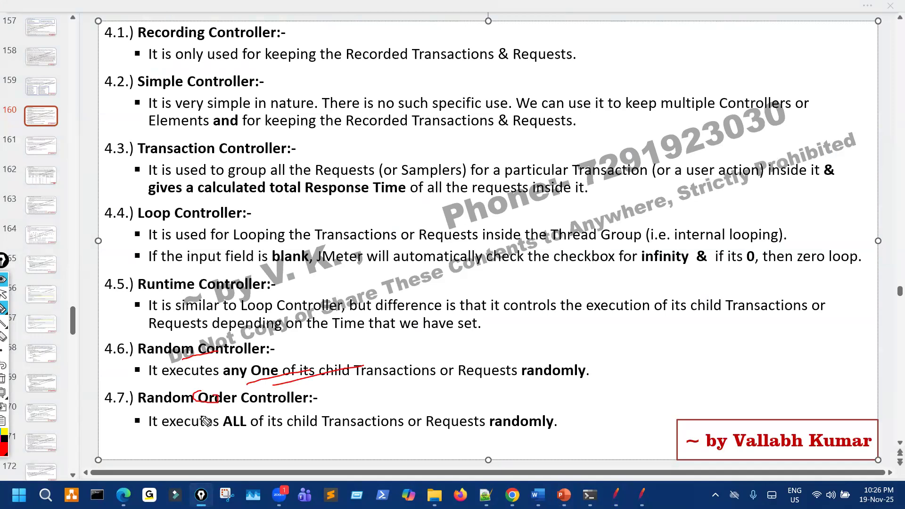
pyautogui.moveTo(266, 444); pyautogui.dragTo(429, 444)
pyautogui.moveTo(525, 401)
pyautogui.mouseDown()
pyautogui.moveTo(493, 424)
pyautogui.moveTo(555, 421)
pyautogui.mouseUp()
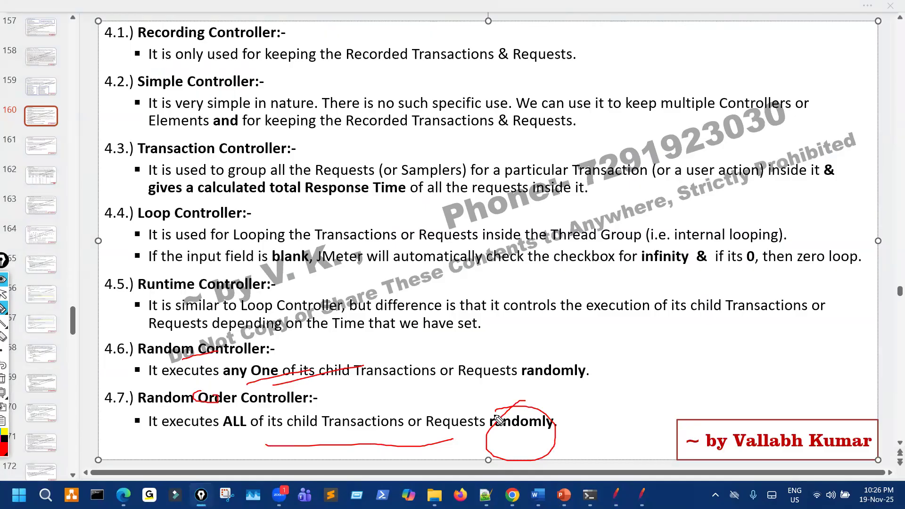
pyautogui.moveTo(285, 335)
pyautogui.mouseDown()
pyautogui.moveTo(248, 345)
pyautogui.moveTo(242, 375)
pyautogui.moveTo(264, 391)
pyautogui.moveTo(281, 367)
pyautogui.mouseUp()
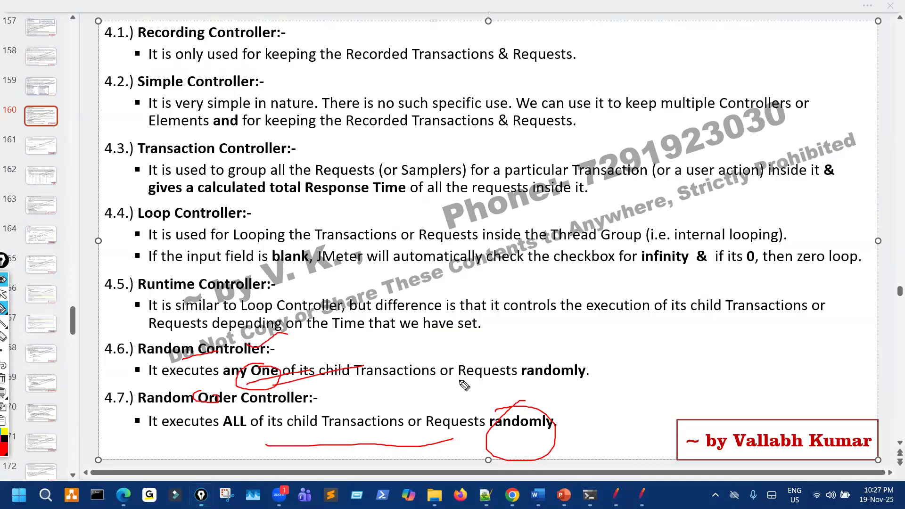
pyautogui.moveTo(556, 351)
pyautogui.mouseDown()
pyautogui.moveTo(530, 375)
pyautogui.moveTo(595, 353)
pyautogui.mouseUp()
pyautogui.moveTo(229, 443)
pyautogui.mouseDown()
pyautogui.moveTo(262, 439)
pyautogui.moveTo(257, 444)
pyautogui.mouseUp()
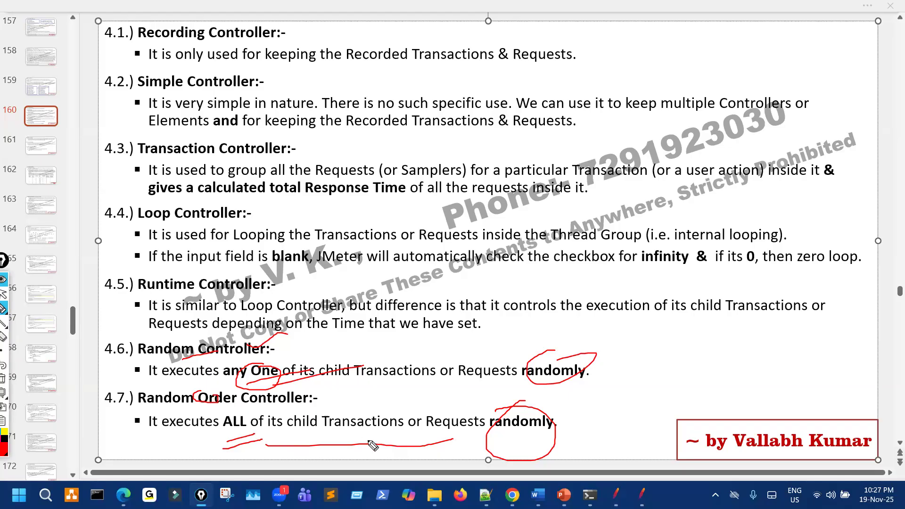
pyautogui.hotkey('ctrl', 'shift', '7')
pyautogui.hotkey('ctrl', 'shift', '2')
pyautogui.click(619, 498)
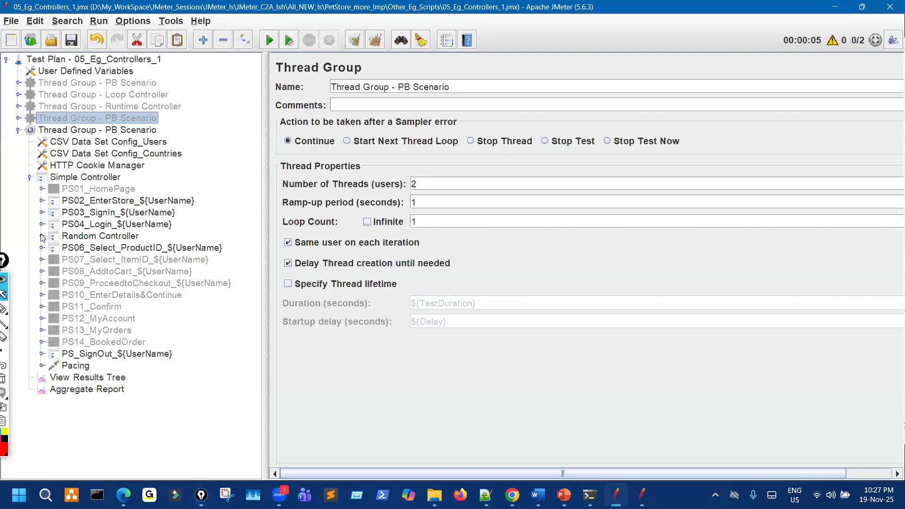
# Rename the disabled thread group to 'Thread Group - Random Controller' using the copied controller name.
pyautogui.click(18, 118)
pyautogui.click(29, 165)
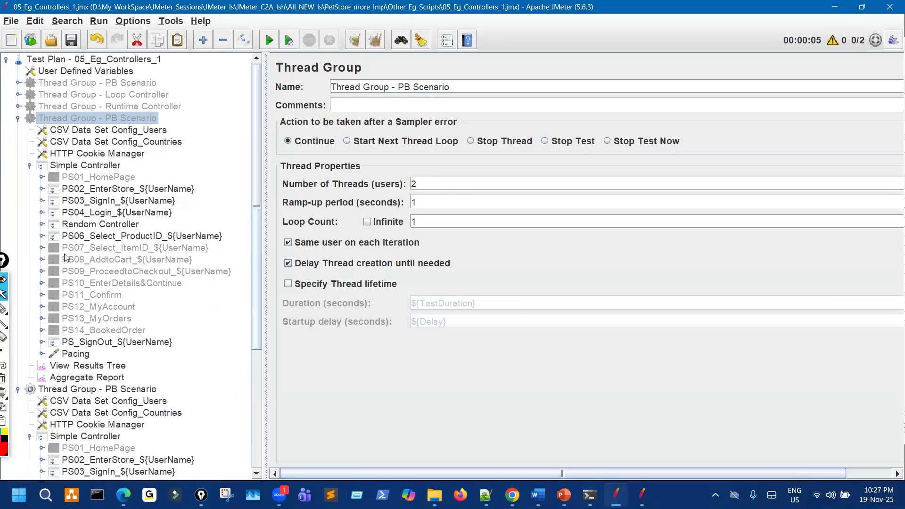
pyautogui.click(100, 227)
pyautogui.moveTo(409, 88); pyautogui.dragTo(279, 93)
pyautogui.hotkey('ctrl', 'c')
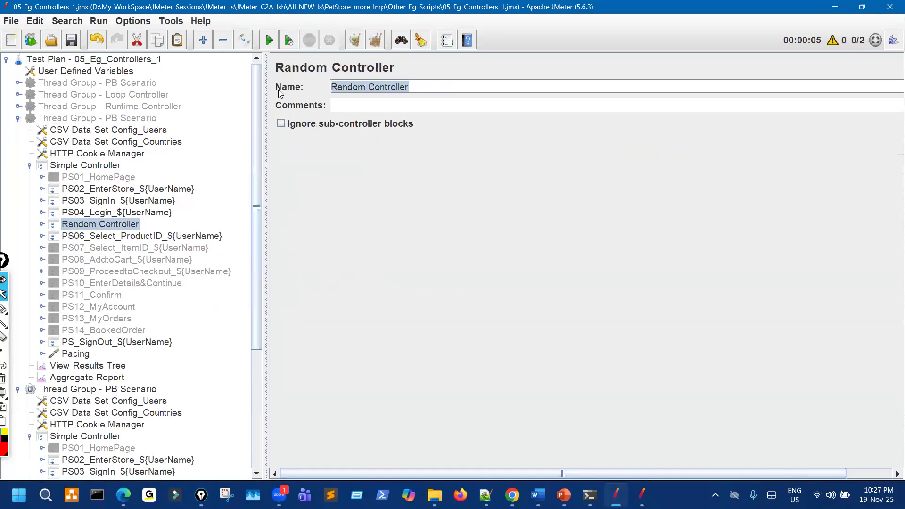
pyautogui.click(149, 120)
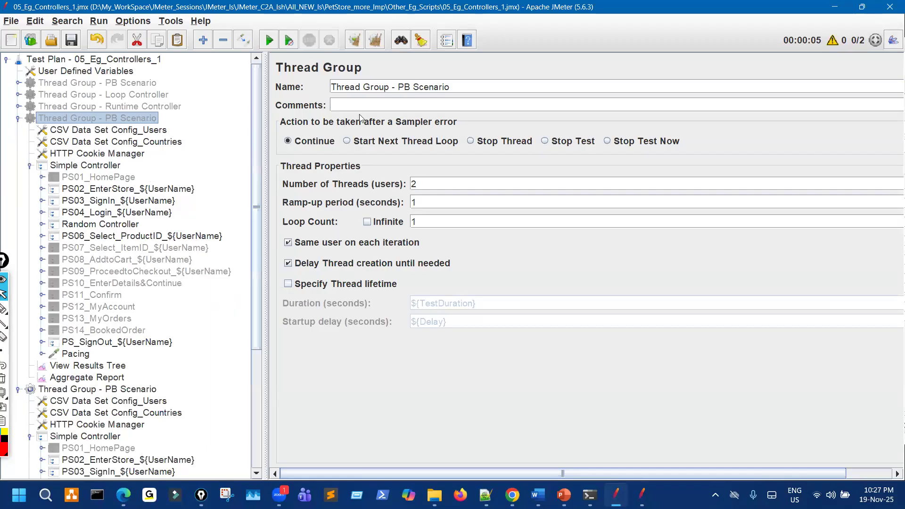
pyautogui.moveTo(398, 86); pyautogui.dragTo(496, 85)
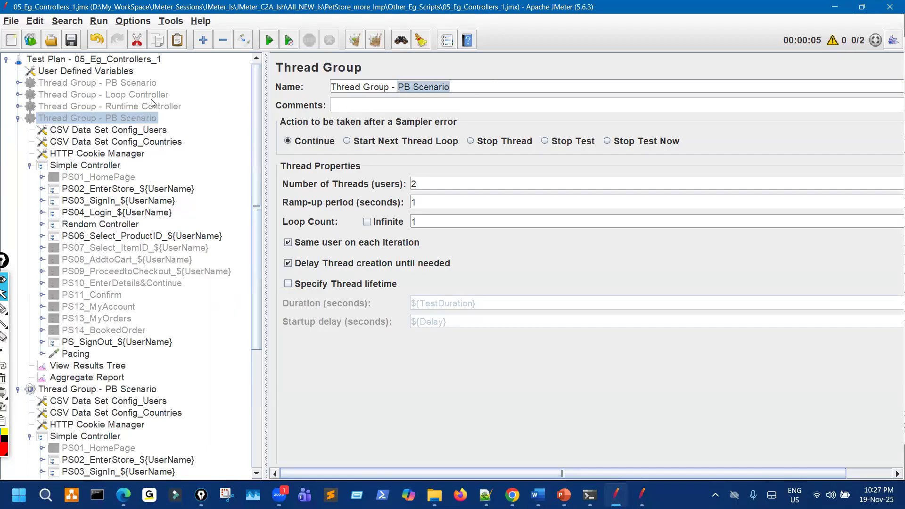
pyautogui.hotkey('ctrl', 'v')
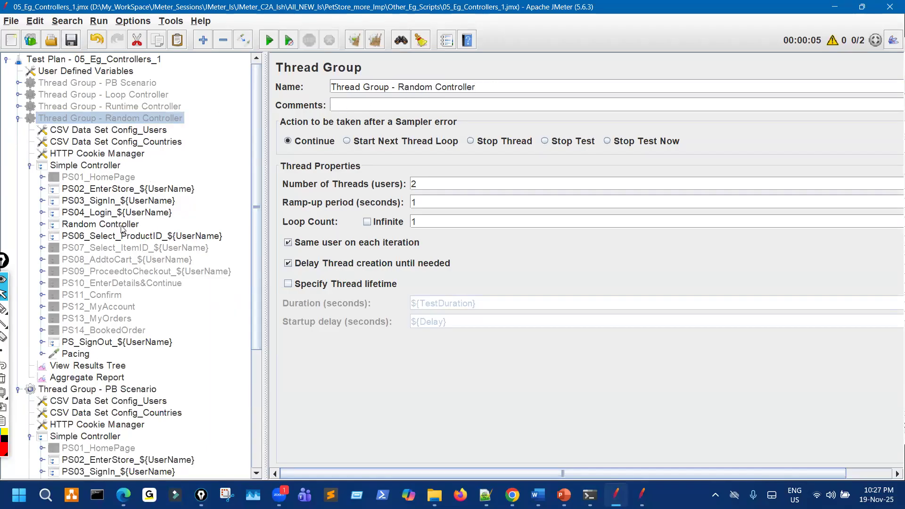
# Expand the Random Controller's five PS05 transactions and annotate them '5T, any one, randomly'.
pyautogui.click(122, 226)
pyautogui.click(42, 225)
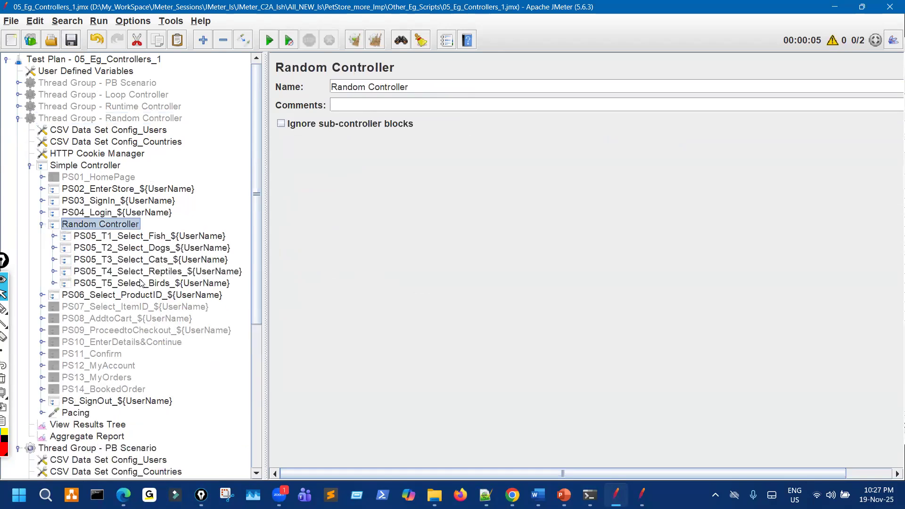
pyautogui.moveTo(51, 225)
pyautogui.mouseDown()
pyautogui.moveTo(80, 218)
pyautogui.moveTo(48, 254)
pyautogui.mouseUp()
pyautogui.moveTo(54, 296)
pyautogui.mouseDown()
pyautogui.moveTo(167, 300)
pyautogui.moveTo(239, 290)
pyautogui.moveTo(155, 232)
pyautogui.moveTo(89, 240)
pyautogui.mouseUp()
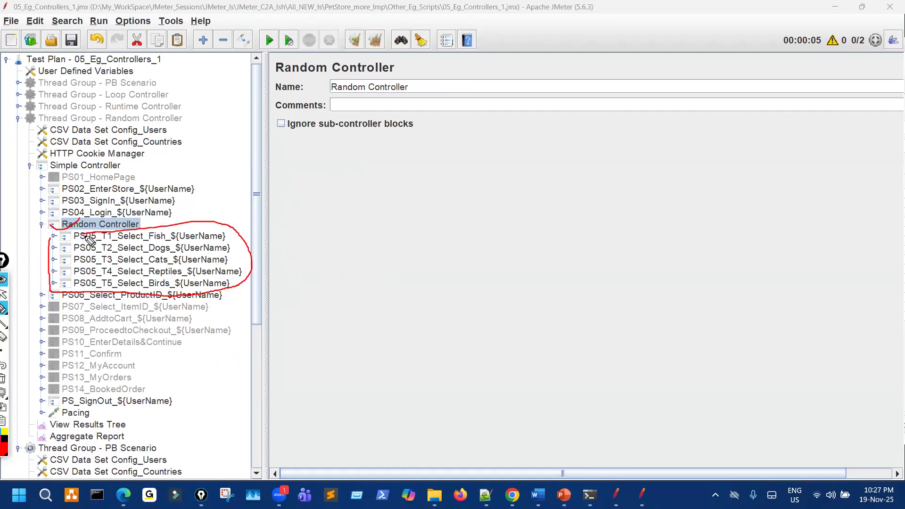
pyautogui.moveTo(296, 232)
pyautogui.mouseDown()
pyautogui.moveTo(331, 218)
pyautogui.moveTo(321, 260)
pyautogui.mouseUp()
pyautogui.moveTo(343, 219); pyautogui.dragTo(390, 199)
pyautogui.moveTo(376, 207); pyautogui.dragTo(385, 244)
pyautogui.moveTo(354, 190)
pyautogui.mouseDown()
pyautogui.moveTo(377, 283)
pyautogui.moveTo(392, 181)
pyautogui.mouseUp()
pyautogui.moveTo(486, 278)
pyautogui.mouseDown()
pyautogui.moveTo(515, 282)
pyautogui.moveTo(586, 246)
pyautogui.mouseUp()
pyautogui.moveTo(611, 287); pyautogui.dragTo(605, 314)
pyautogui.moveTo(739, 202)
pyautogui.mouseDown()
pyautogui.moveTo(752, 254)
pyautogui.moveTo(874, 170)
pyautogui.mouseUp()
pyautogui.moveTo(590, 362)
pyautogui.mouseDown()
pyautogui.moveTo(600, 414)
pyautogui.moveTo(707, 380)
pyautogui.moveTo(730, 341)
pyautogui.moveTo(788, 323)
pyautogui.moveTo(803, 278)
pyautogui.moveTo(834, 269)
pyautogui.moveTo(852, 345)
pyautogui.moveTo(858, 333)
pyautogui.mouseUp()
pyautogui.moveTo(815, 363); pyautogui.dragTo(839, 356)
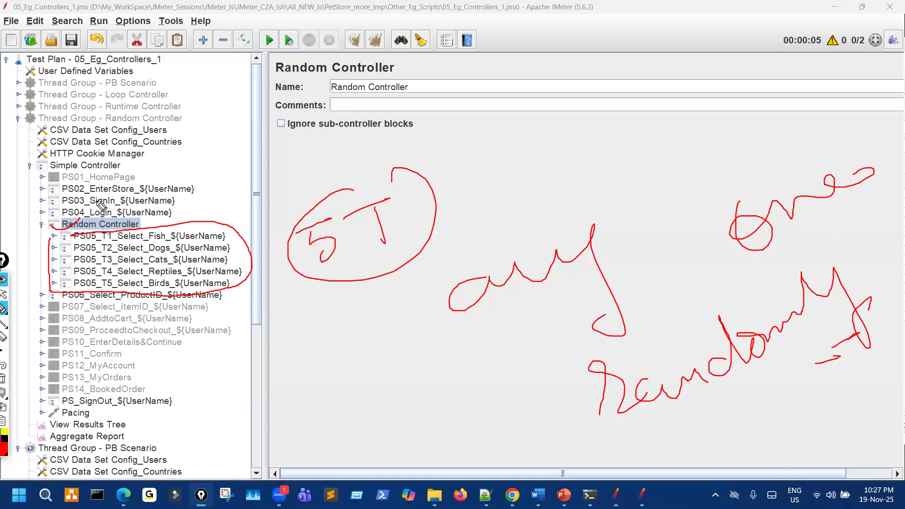
# Annotate the transactions with 'all but randomly', then erase the ink.
pyautogui.moveTo(159, 233)
pyautogui.mouseDown()
pyautogui.moveTo(167, 288)
pyautogui.moveTo(90, 238)
pyautogui.mouseUp()
pyautogui.moveTo(264, 380)
pyautogui.mouseDown()
pyautogui.moveTo(317, 340)
pyautogui.moveTo(366, 391)
pyautogui.mouseUp()
pyautogui.moveTo(281, 446)
pyautogui.mouseDown()
pyautogui.moveTo(295, 491)
pyautogui.moveTo(332, 461)
pyautogui.moveTo(366, 475)
pyautogui.mouseUp()
pyautogui.moveTo(357, 455); pyautogui.dragTo(370, 446)
pyautogui.click(440, 481)
pyautogui.moveTo(441, 480)
pyautogui.mouseDown()
pyautogui.moveTo(571, 437)
pyautogui.moveTo(590, 448)
pyautogui.moveTo(660, 429)
pyautogui.moveTo(681, 464)
pyautogui.moveTo(688, 437)
pyautogui.mouseUp()
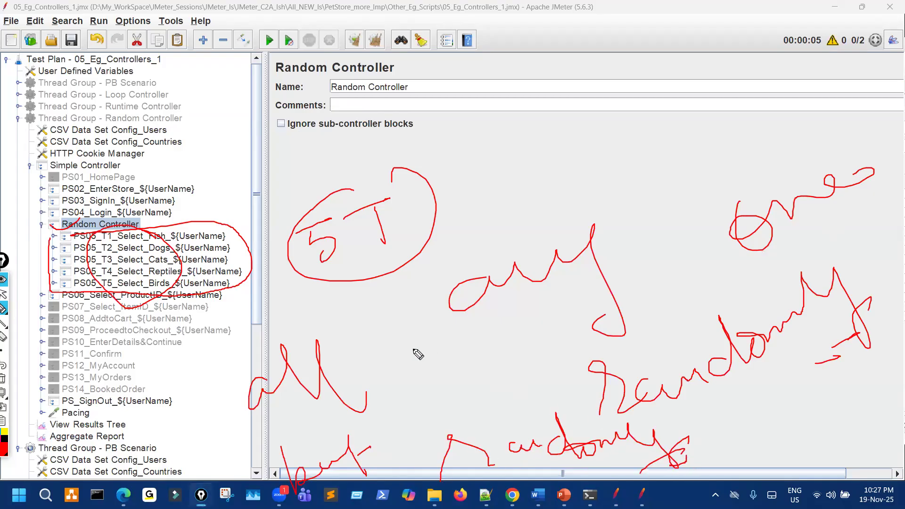
pyautogui.moveTo(327, 428); pyautogui.dragTo(358, 423)
pyautogui.hotkey('ctrl', 'shift', '7')
# Mark PS01–PS04 running in sequence down to the Random Controller, then clear ink and collapse it.
pyautogui.moveTo(173, 158)
pyautogui.mouseDown()
pyautogui.moveTo(174, 225)
pyautogui.moveTo(190, 218)
pyautogui.mouseUp()
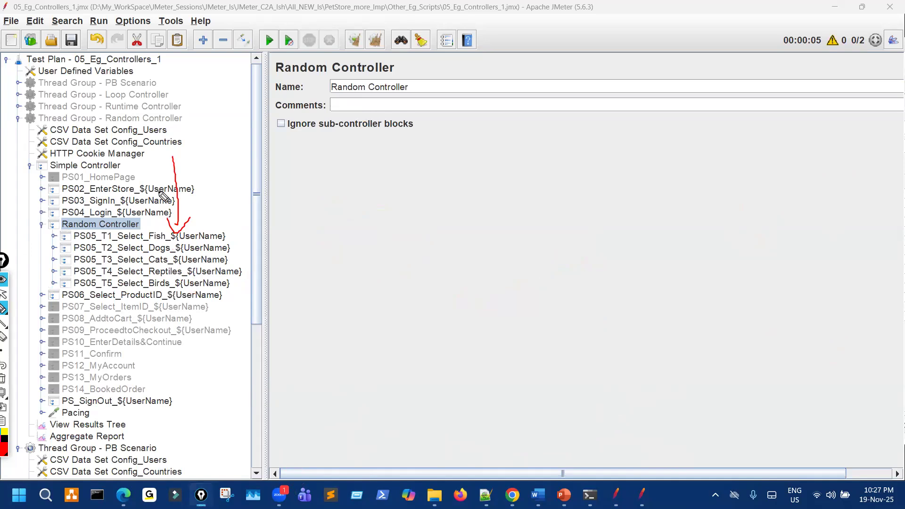
pyautogui.moveTo(129, 180)
pyautogui.mouseDown()
pyautogui.moveTo(150, 169)
pyautogui.moveTo(173, 181)
pyautogui.mouseUp()
pyautogui.moveTo(152, 205)
pyautogui.mouseDown()
pyautogui.moveTo(171, 198)
pyautogui.moveTo(172, 212)
pyautogui.mouseUp()
pyautogui.moveTo(160, 252); pyautogui.dragTo(158, 279)
pyautogui.moveTo(163, 198)
pyautogui.mouseDown()
pyautogui.moveTo(162, 232)
pyautogui.moveTo(170, 228)
pyautogui.mouseUp()
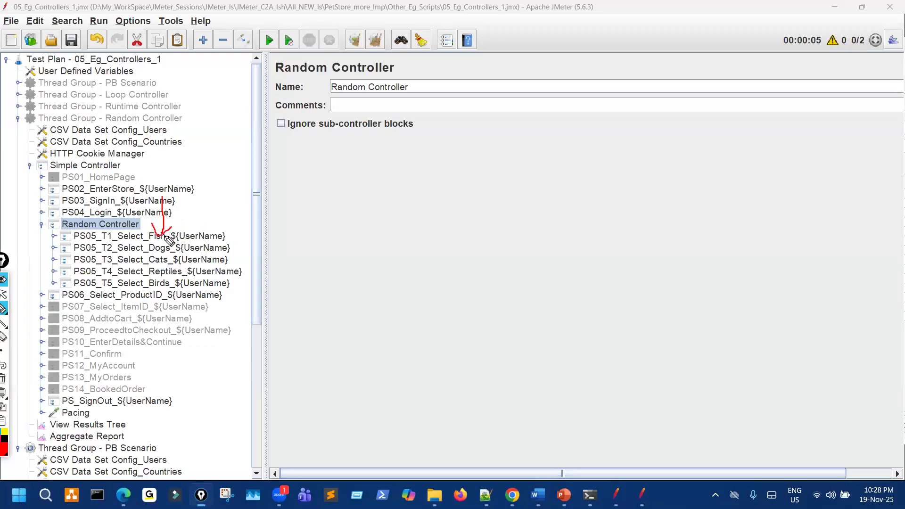
pyautogui.moveTo(61, 226)
pyautogui.mouseDown()
pyautogui.moveTo(190, 229)
pyautogui.moveTo(178, 257)
pyautogui.mouseUp()
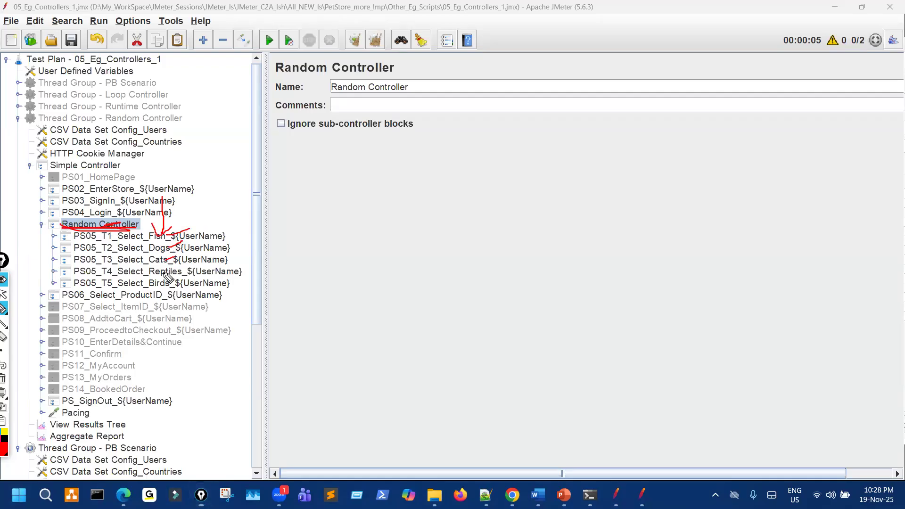
pyautogui.hotkey('ctrl', 'shift', '7')
pyautogui.hotkey('ctrl', 'shift', '2')
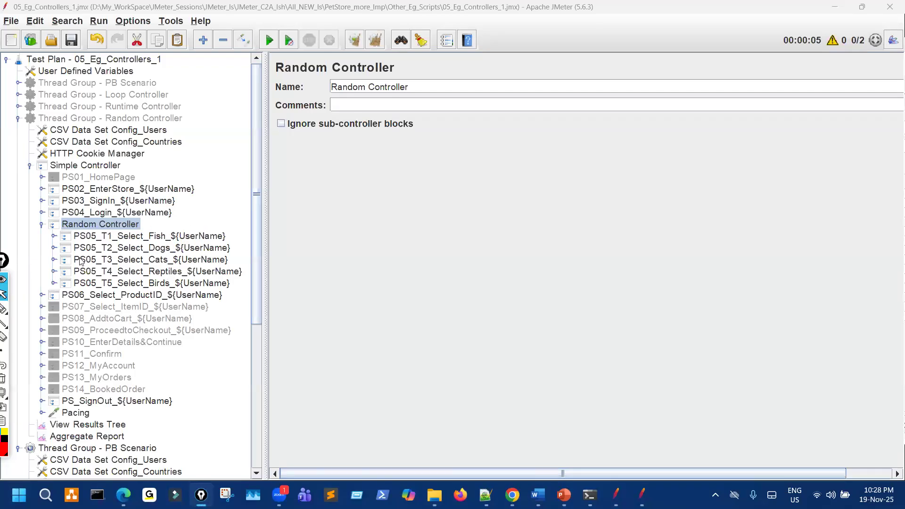
pyautogui.click(43, 224)
# Add a Random Order Controller under the Simple Controller, placed just below the Random Controller.
pyautogui.click(30, 167)
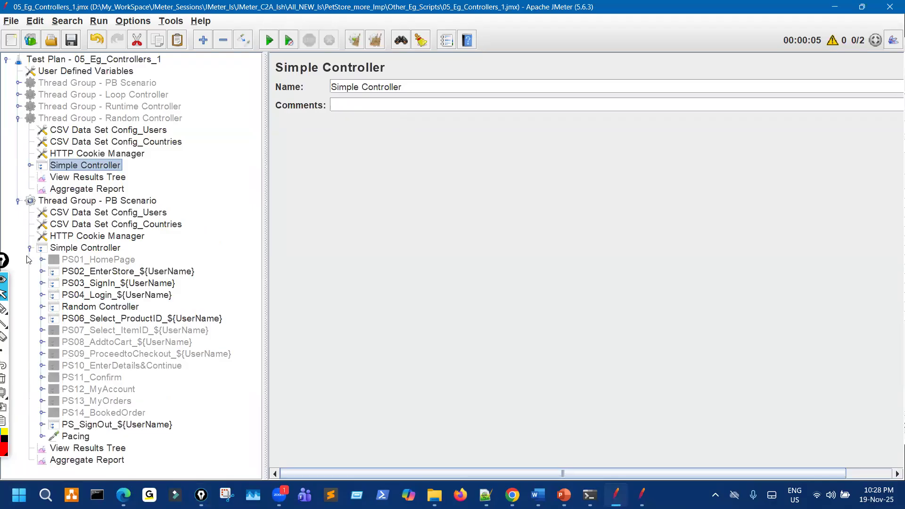
pyautogui.press('Left')
pyautogui.press('Left')
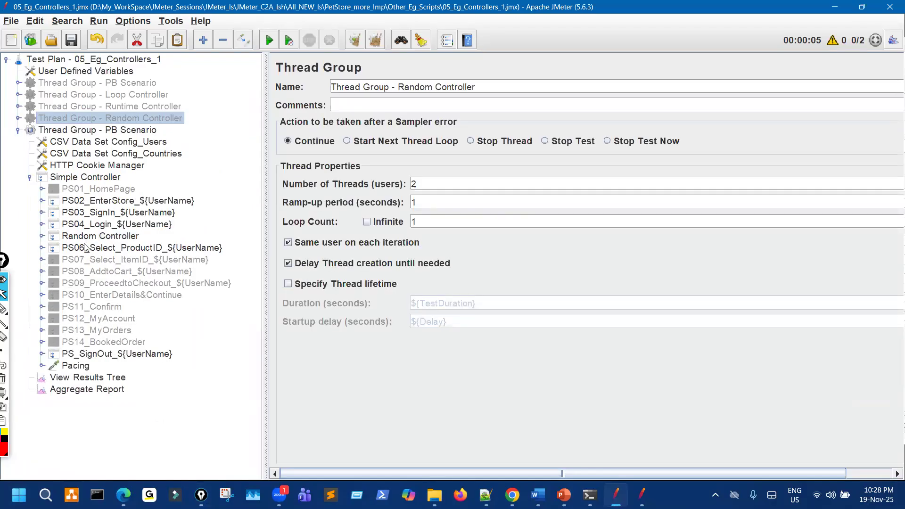
pyautogui.click(108, 179)
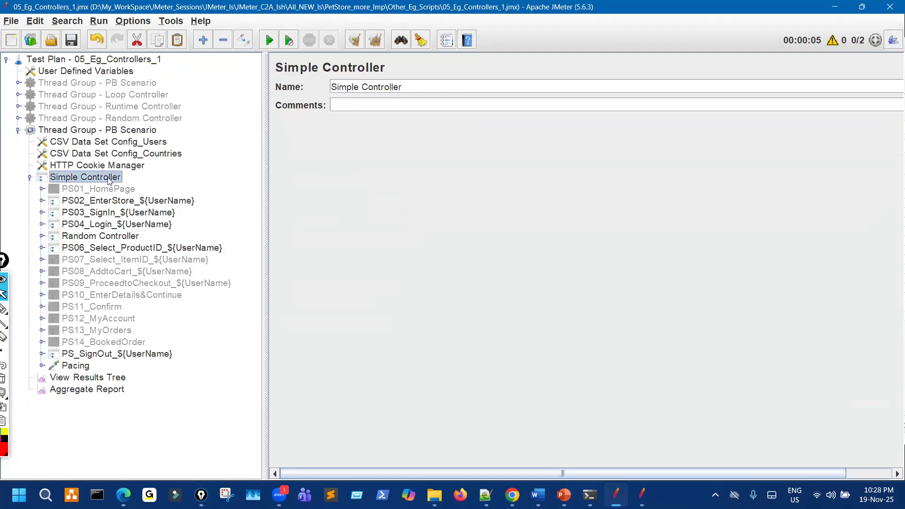
pyautogui.rightClick(109, 179)
pyautogui.moveTo(288, 160)
pyautogui.moveTo(346, 180)
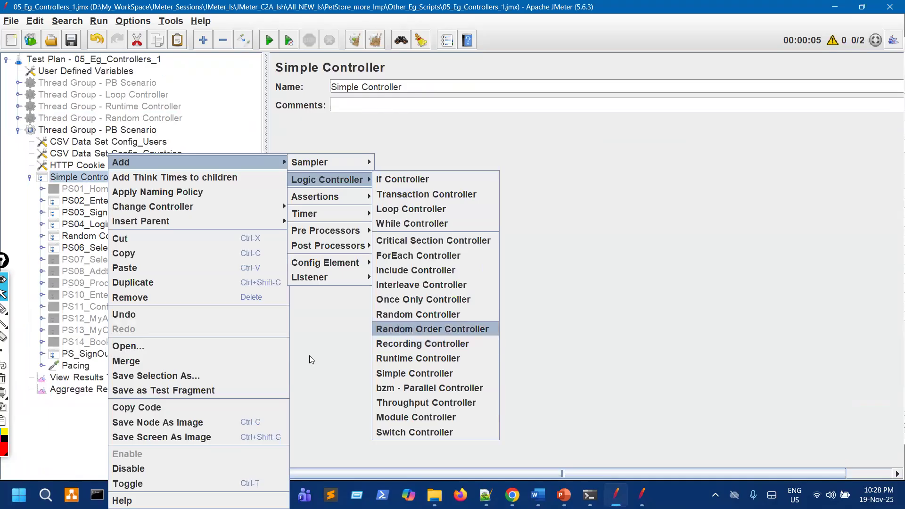
pyautogui.click(419, 330)
pyautogui.moveTo(183, 241); pyautogui.dragTo(36, 239)
# Cut the five PS05 transactions into the Random Order Controller and delete the empty Random Controller.
pyautogui.click(40, 236)
pyautogui.click(131, 252)
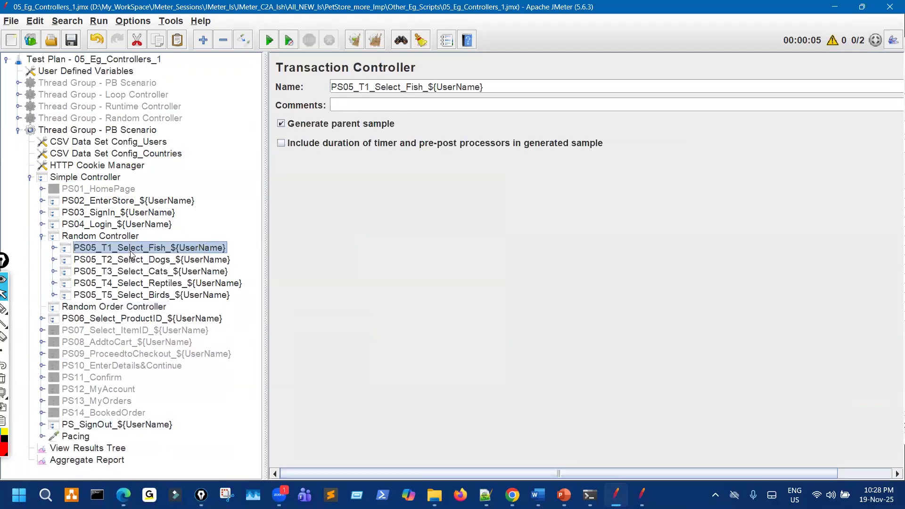
pyautogui.keyDown('shift'); pyautogui.click(146, 295); pyautogui.keyUp('shift')
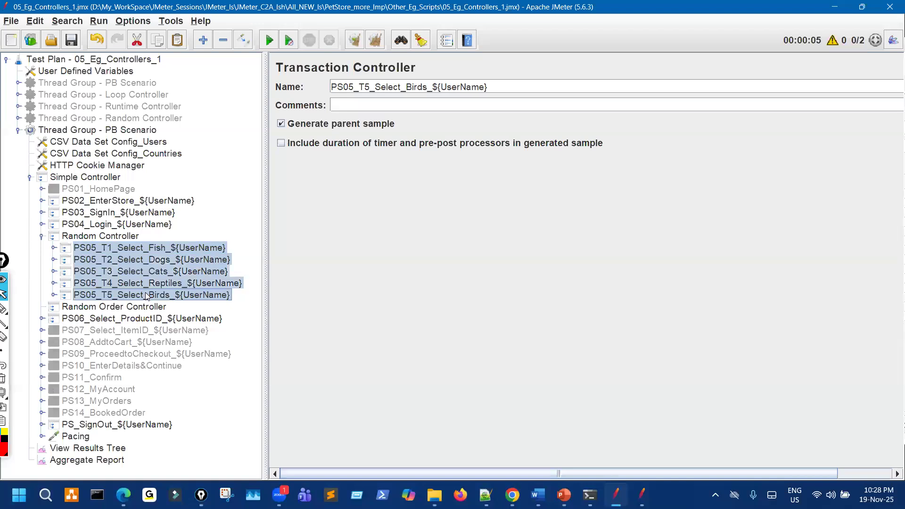
pyautogui.hotkey('ctrl', 'x')
pyautogui.click(123, 249)
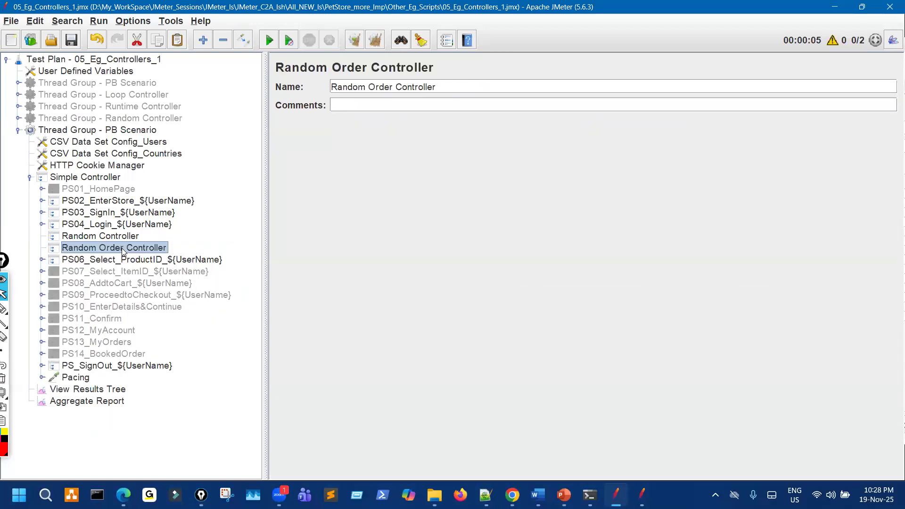
pyautogui.hotkey('ctrl', 'v')
pyautogui.click(42, 248)
pyautogui.click(111, 237)
pyautogui.click(137, 40)
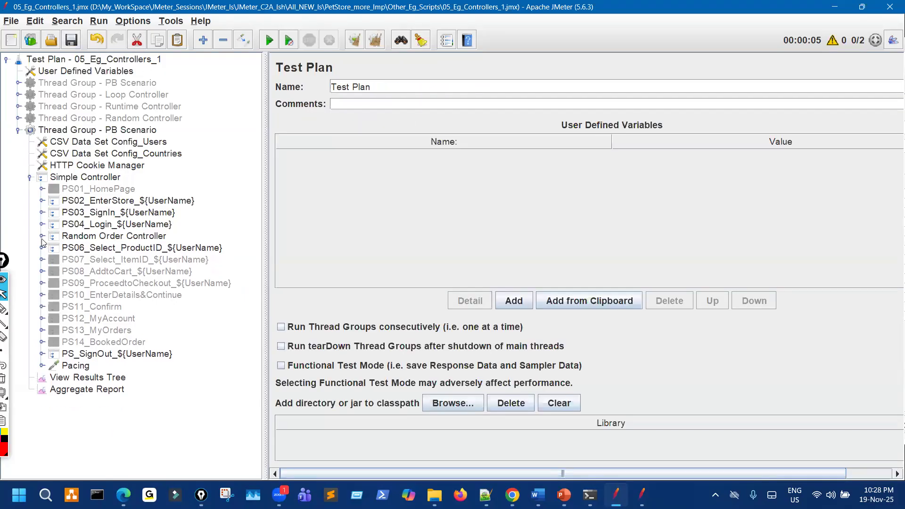
# Set Thread Group - PB Scenario to 1 thread and run it, watching View Results Tree.
pyautogui.click(42, 236)
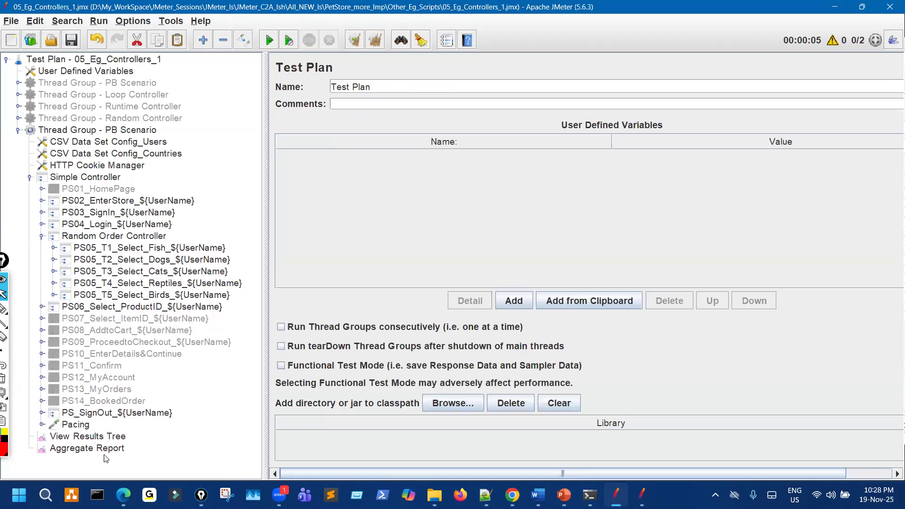
pyautogui.click(115, 437)
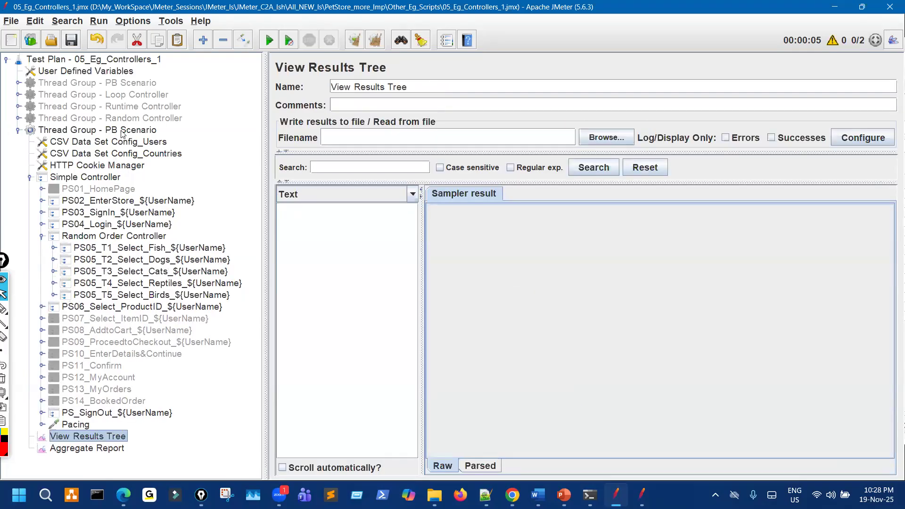
pyautogui.click(111, 132)
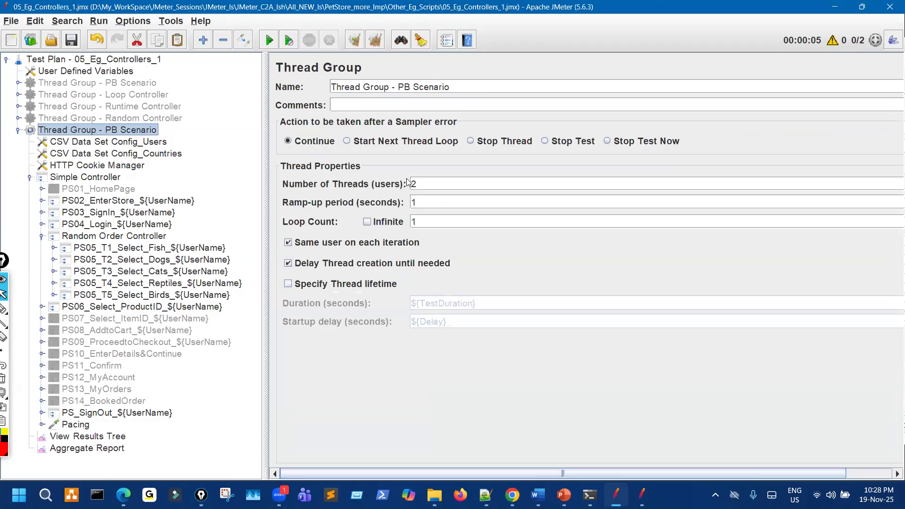
pyautogui.moveTo(421, 184); pyautogui.dragTo(377, 168)
pyautogui.write('1')
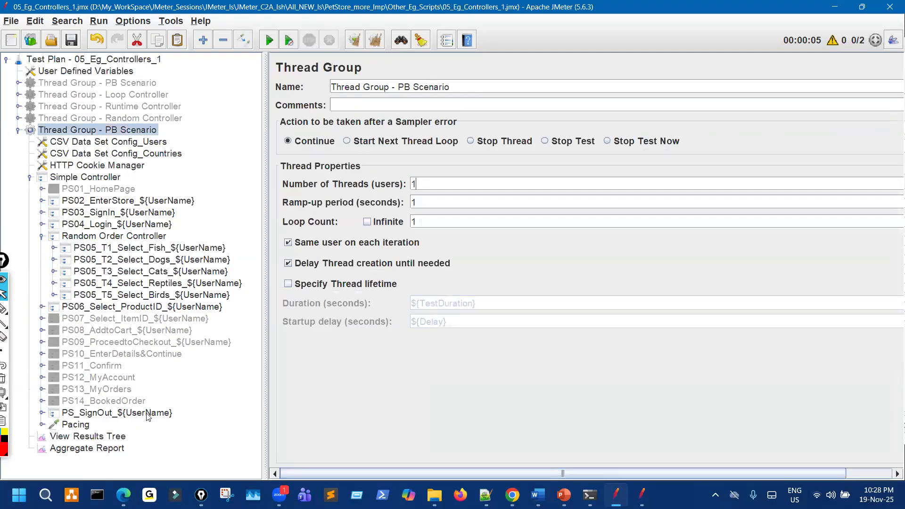
pyautogui.click(118, 437)
pyautogui.click(269, 40)
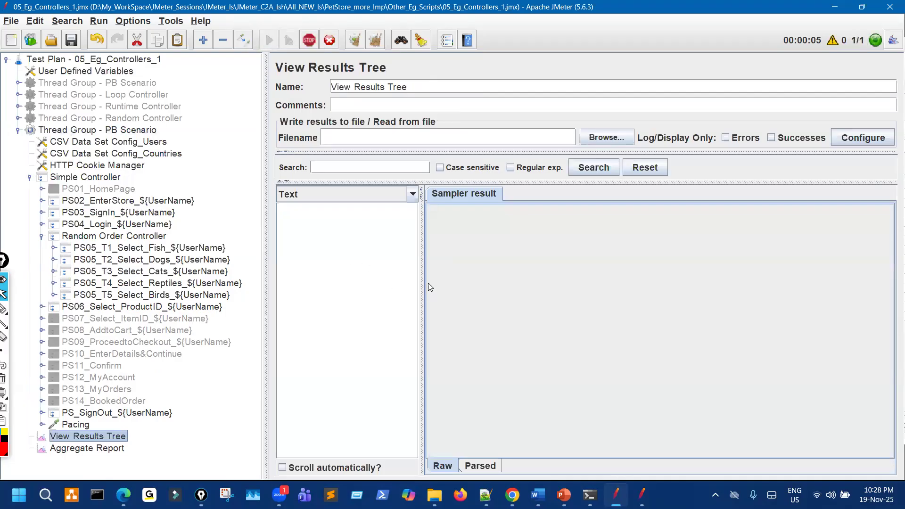
pyautogui.moveTo(420, 280); pyautogui.dragTo(521, 265)
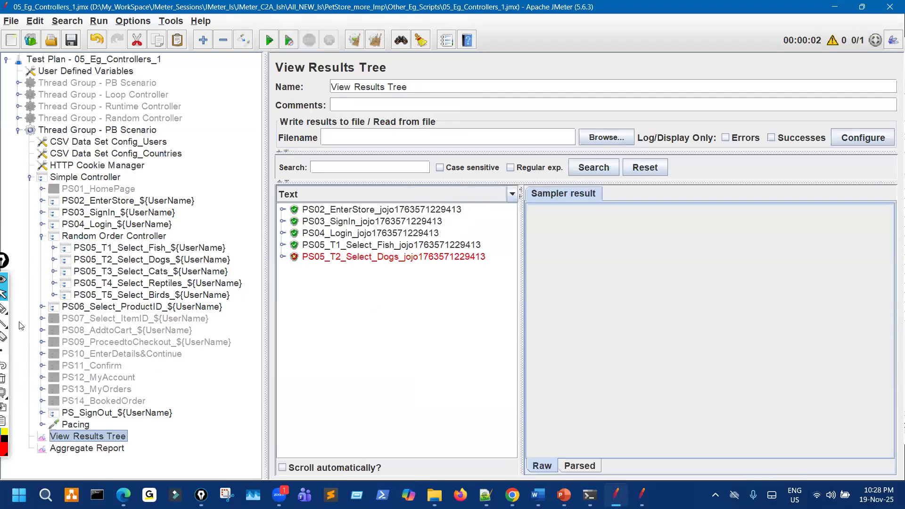
pyautogui.moveTo(13, 313)
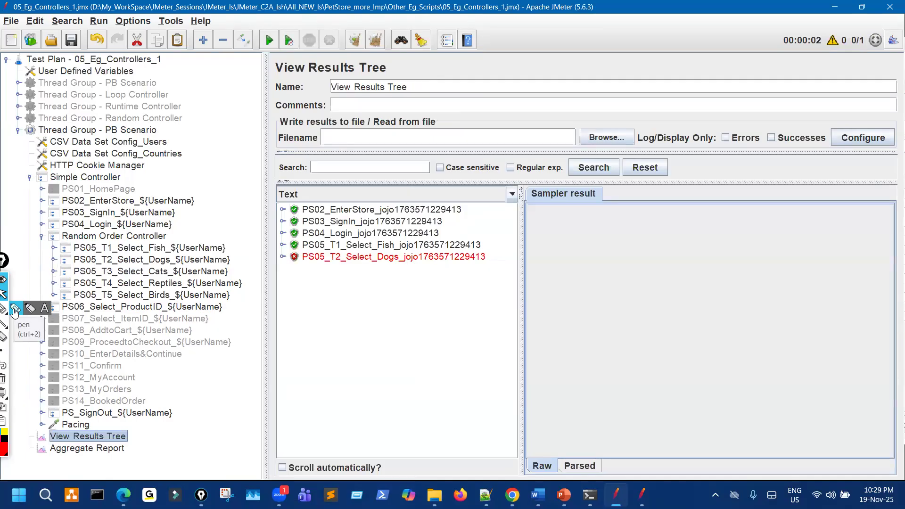
# Drill into the failed PS05_T2_Select_Dogs result to its failing Response Assertion.
pyautogui.click(14, 312)
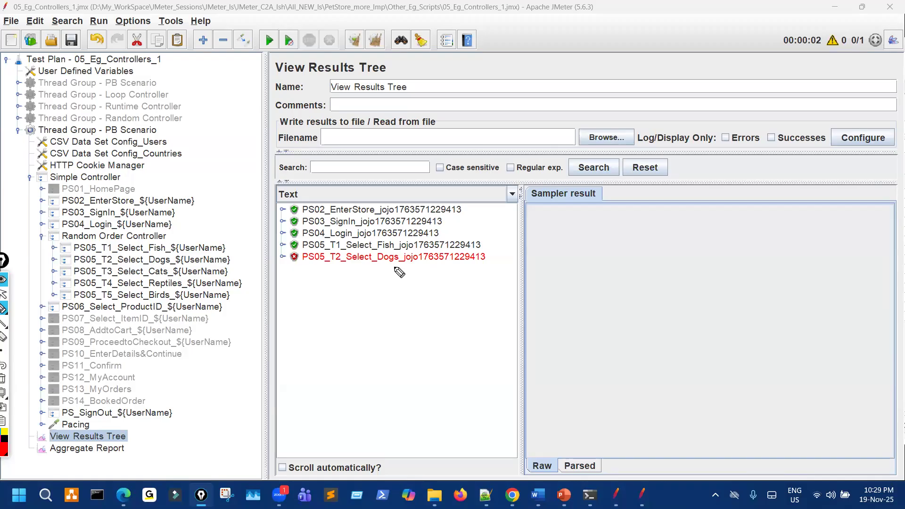
pyautogui.moveTo(174, 256); pyautogui.dragTo(167, 296)
pyautogui.hotkey('ctrl', 'shift', '7')
pyautogui.click(282, 257)
pyautogui.click(293, 268)
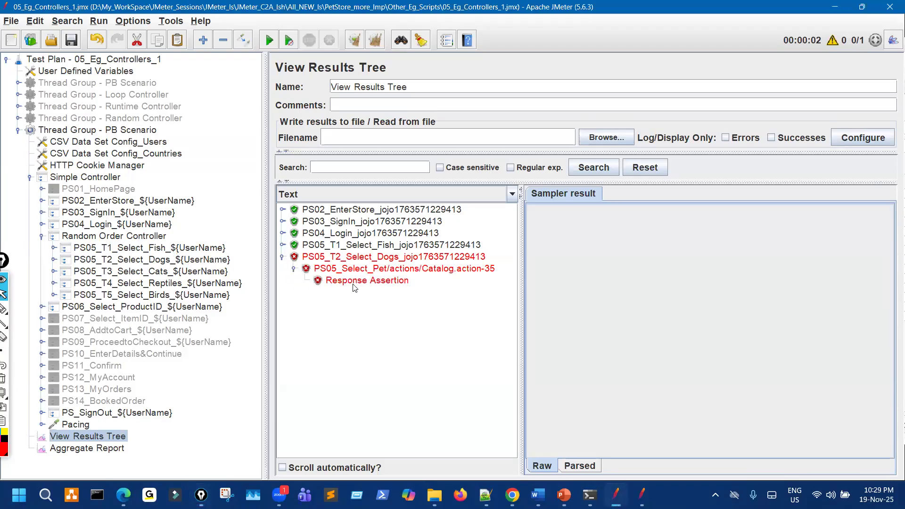
pyautogui.click(361, 280)
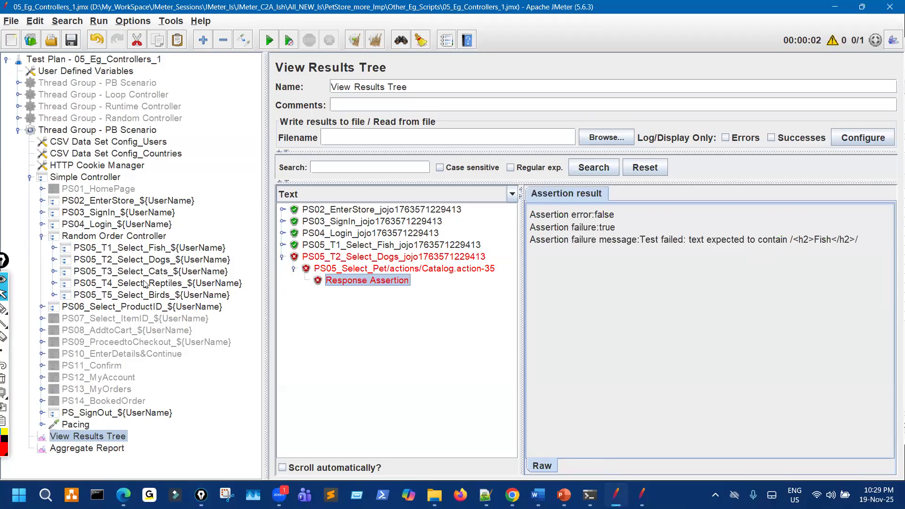
# Inspect the Fish sampler's JSR223 PostProcessor and Response Assertion, then collapse PS05_T1_Select_Fish.
pyautogui.click(54, 248)
pyautogui.click(65, 260)
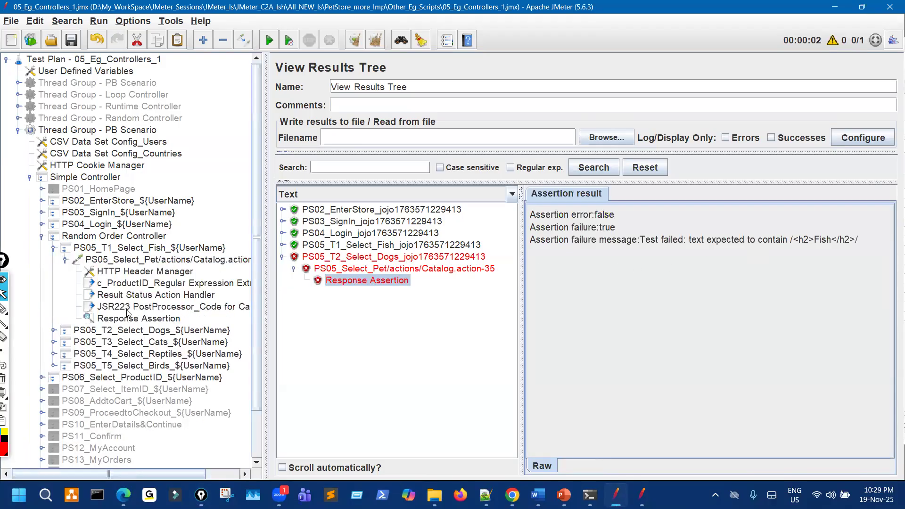
pyautogui.click(165, 308)
pyautogui.click(164, 321)
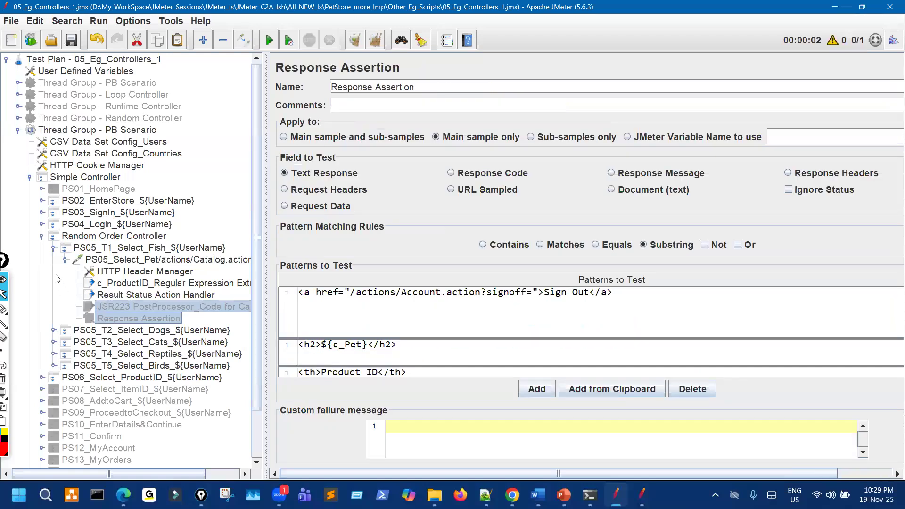
pyautogui.click(65, 260)
pyautogui.click(54, 248)
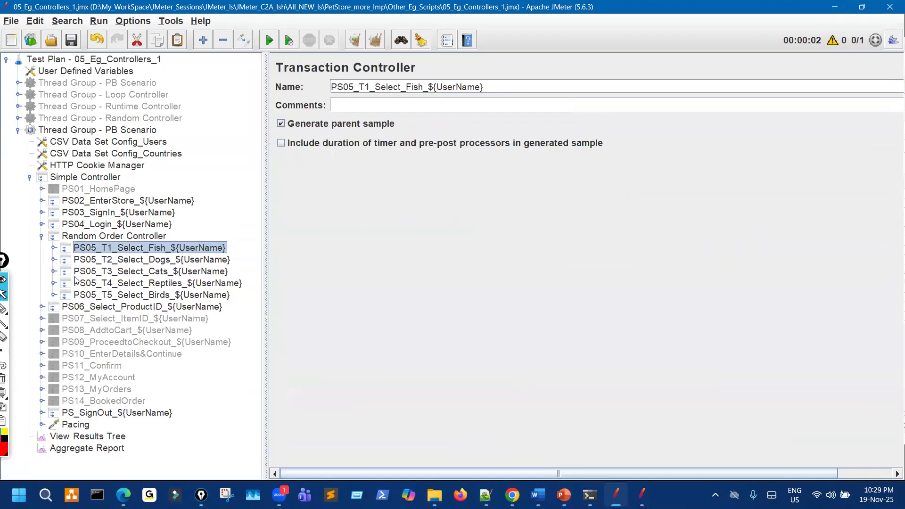
# Expand the Dogs sampler and select its JSR223 PostProcessor and Response Assertion.
pyautogui.click(54, 260)
pyautogui.click(66, 272)
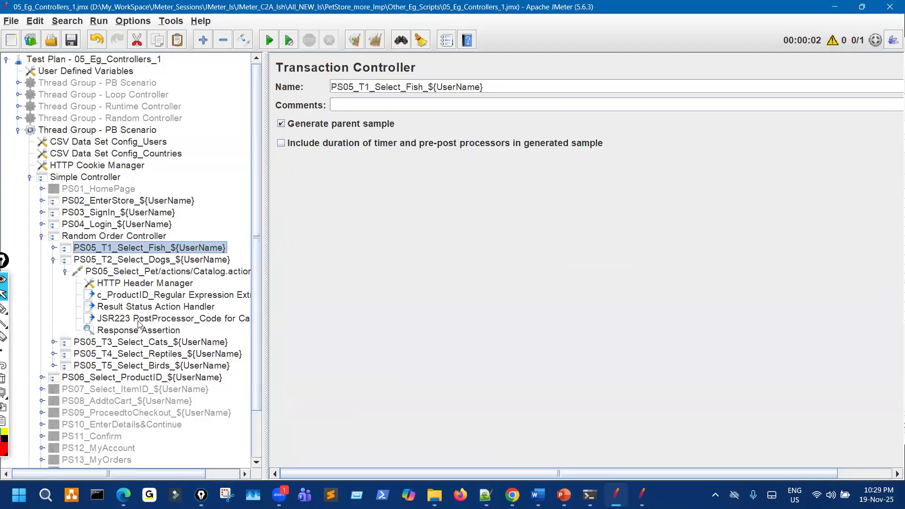
pyautogui.keyDown('ctrl'); pyautogui.click(139, 320); pyautogui.keyUp('ctrl')
pyautogui.keyDown('ctrl'); pyautogui.click(141, 330); pyautogui.keyUp('ctrl')
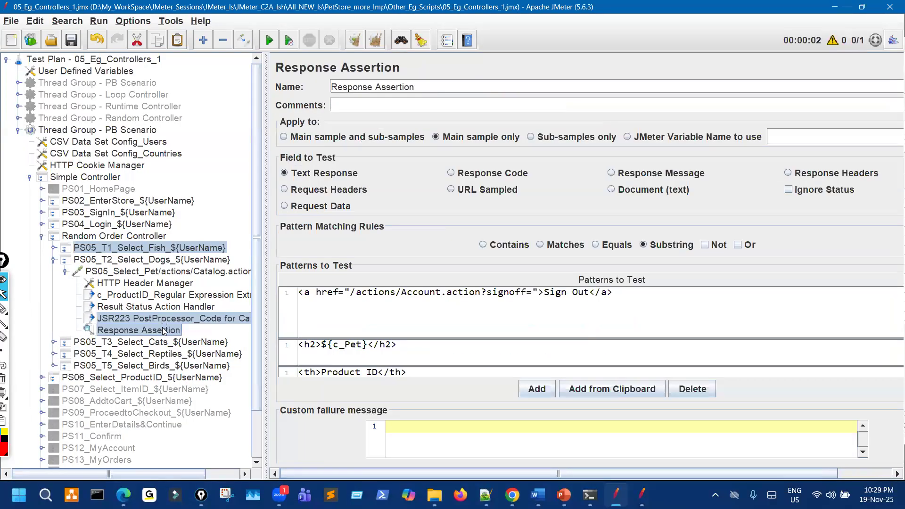
# Disable the JSR223 PostProcessor and Response Assertion under the Dogs and Cats transactions.
pyautogui.click(153, 319)
pyautogui.keyDown('ctrl'); pyautogui.click(158, 330); pyautogui.keyUp('ctrl')
pyautogui.hotkey('ctrl', 't')
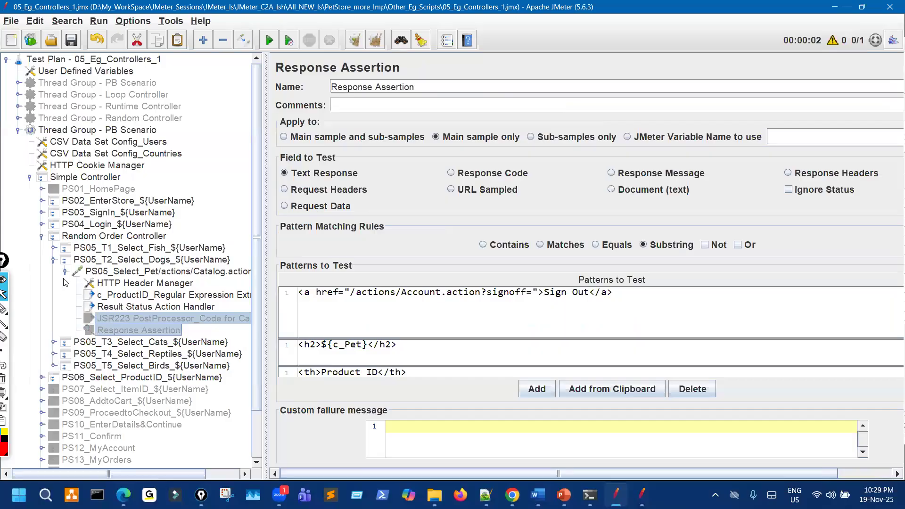
pyautogui.click(65, 271)
pyautogui.click(54, 259)
pyautogui.click(53, 272)
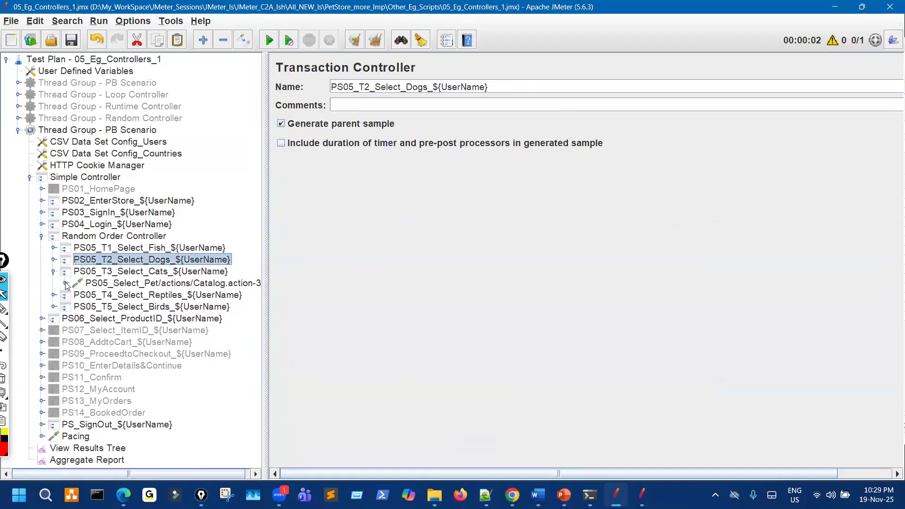
pyautogui.click(66, 283)
pyautogui.click(142, 332)
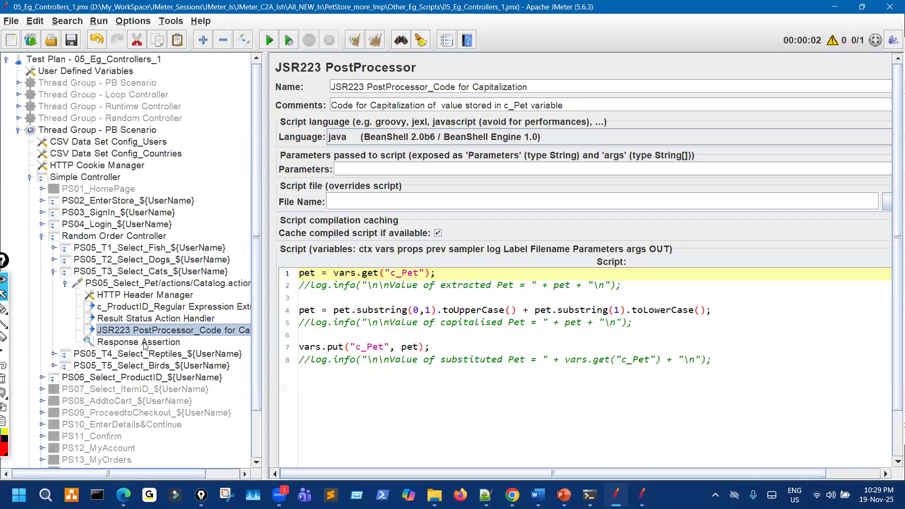
pyautogui.keyDown('shift'); pyautogui.click(144, 343); pyautogui.keyUp('shift')
pyautogui.hotkey('ctrl', 't')
# Disable the JSR223 PostProcessor and Response Assertion under PS05_T4_Select_Reptiles.
pyautogui.click(65, 283)
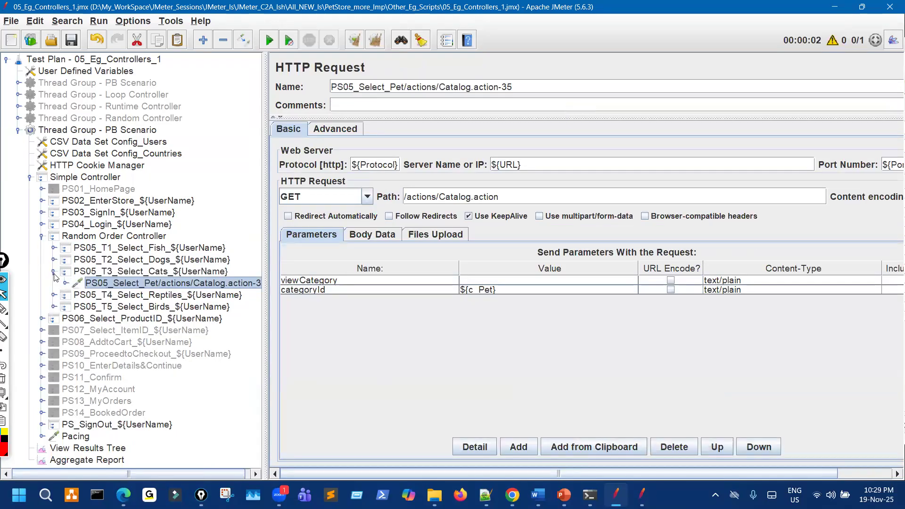
pyautogui.click(53, 272)
pyautogui.click(53, 284)
pyautogui.click(65, 296)
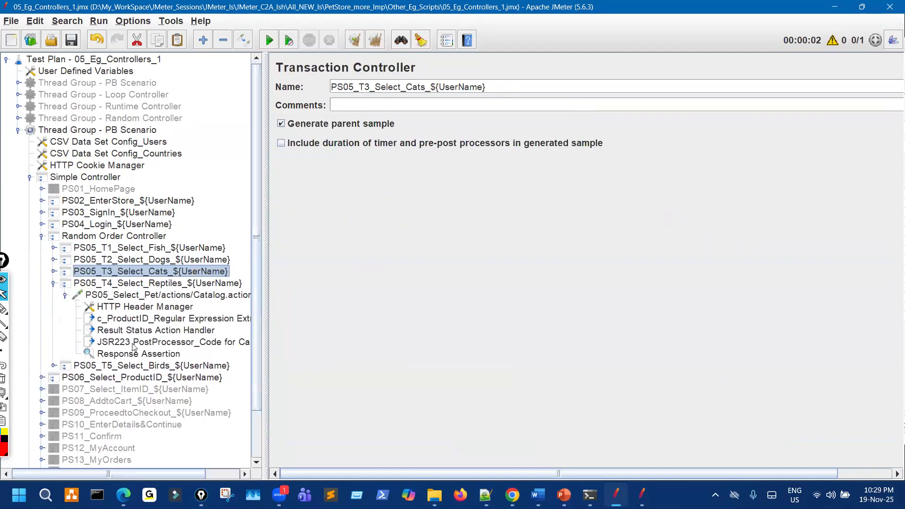
pyautogui.click(133, 347)
pyautogui.press('Down')
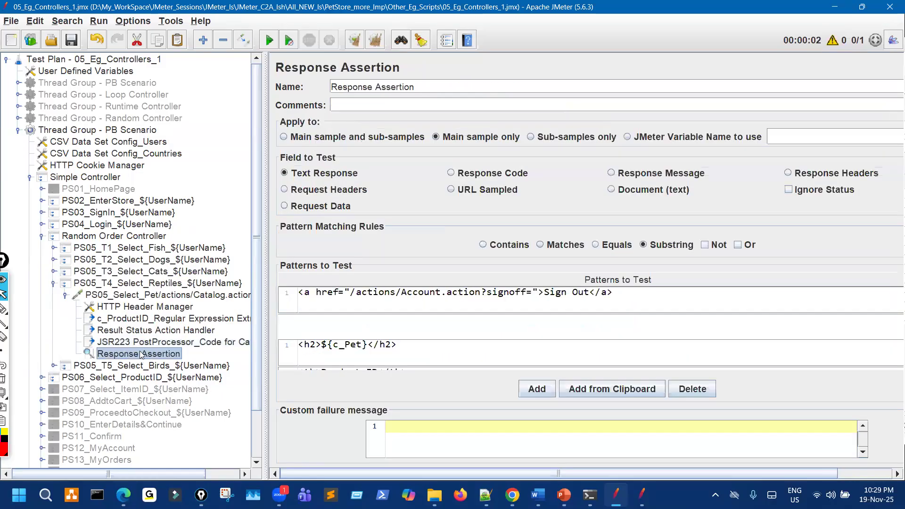
pyautogui.press('Up')
pyautogui.click(144, 357)
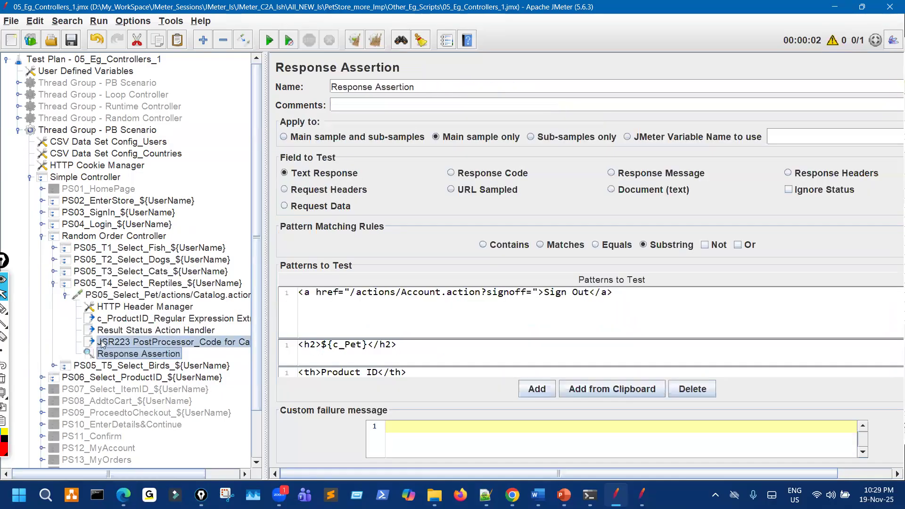
pyautogui.hotkey('ctrl', 't')
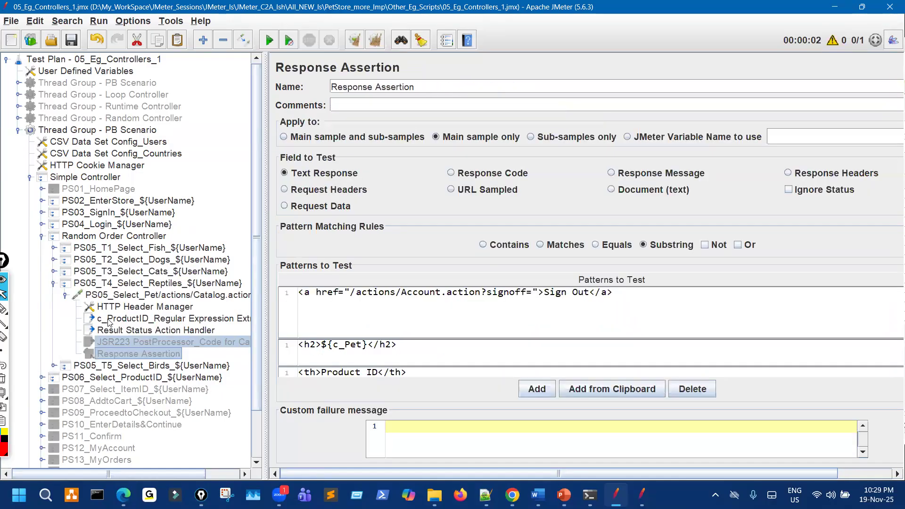
# Disable the JSR223 PostProcessor and Response Assertion under PS05_T5_Select_Birds.
pyautogui.click(53, 283)
pyautogui.click(54, 296)
pyautogui.click(66, 306)
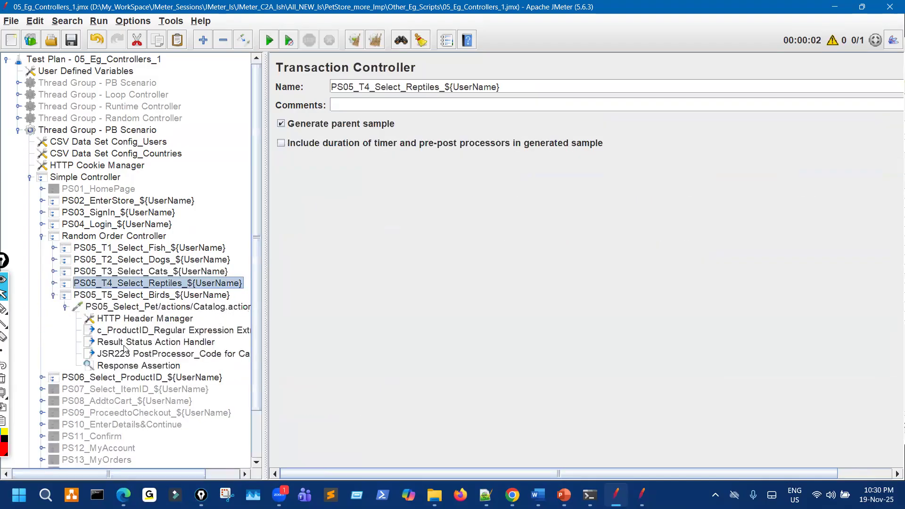
pyautogui.keyDown('ctrl'); pyautogui.click(150, 357); pyautogui.keyUp('ctrl')
pyautogui.keyDown('ctrl'); pyautogui.click(163, 368); pyautogui.keyUp('ctrl')
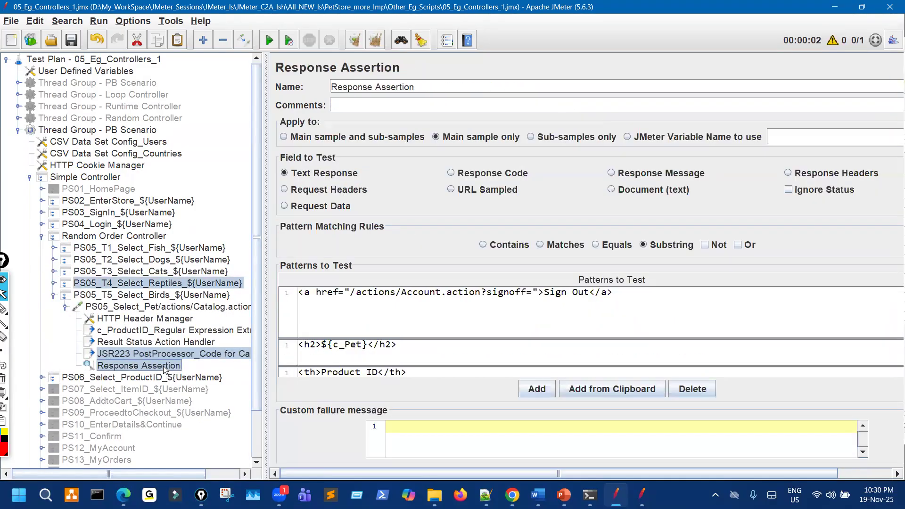
pyautogui.hotkey('ctrl', 't')
# Re-enable the PS05_T4_Select_Reptiles transaction, which the previous disable had also switched off.
pyautogui.scroll(-1, 76, 330)
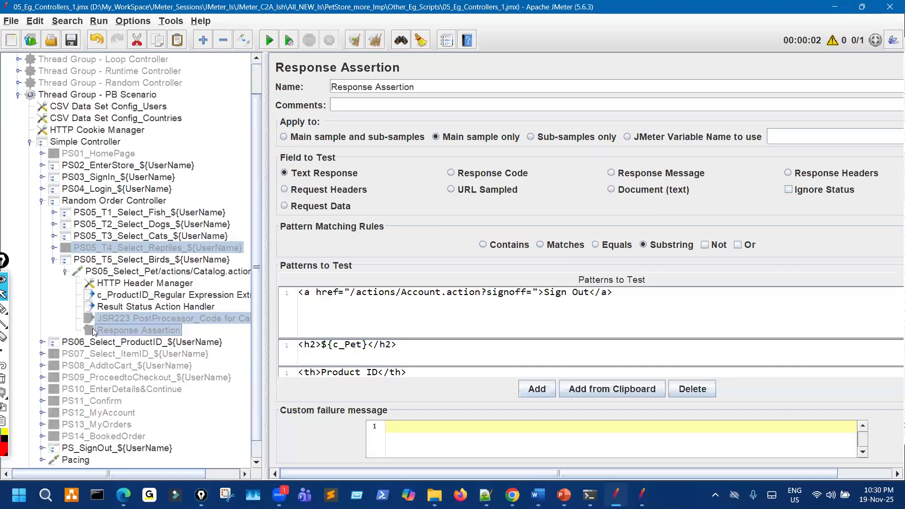
pyautogui.click(158, 249)
pyautogui.hotkey('ctrl', 't')
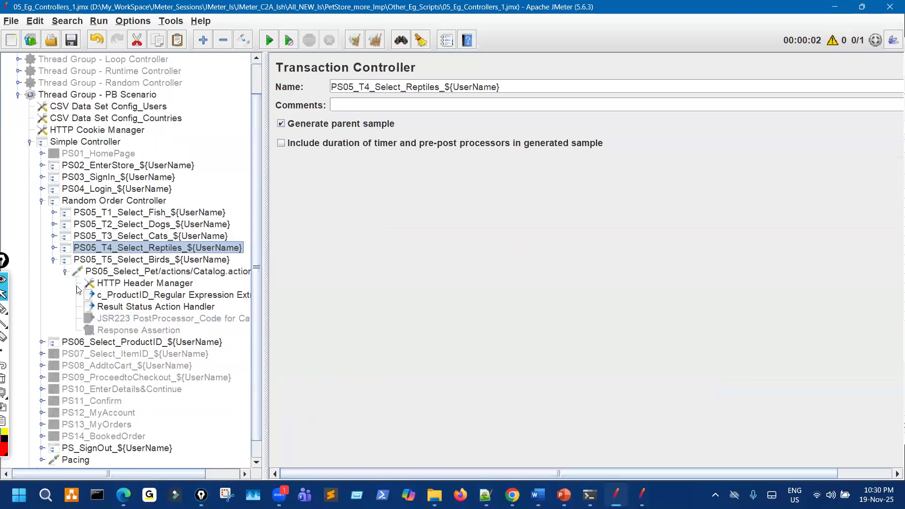
pyautogui.click(53, 260)
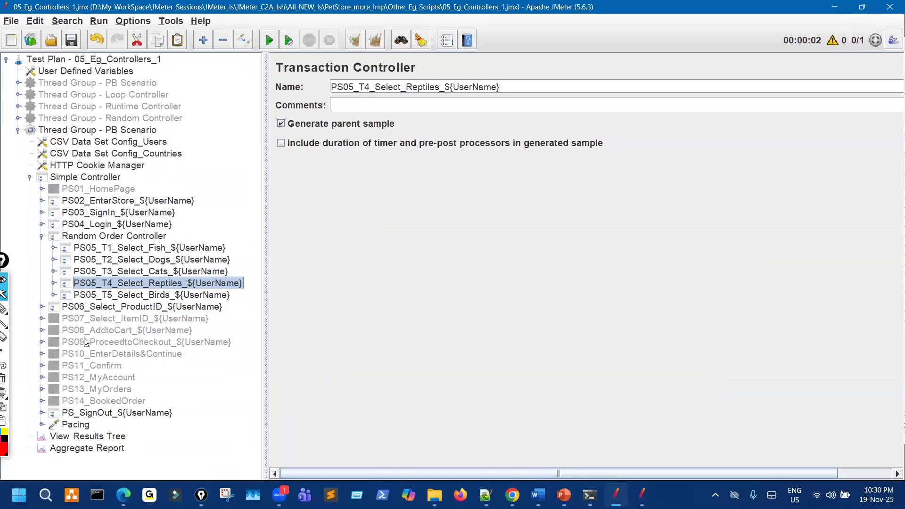
pyautogui.click(115, 437)
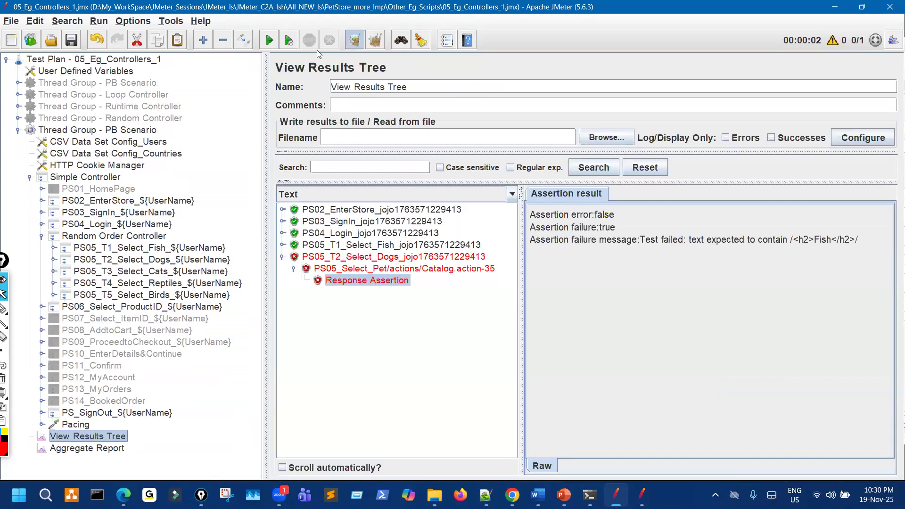
# Run the test and confirm all samples pass in the order Birds, Reptiles, Fish, Cats, Dogs.
pyautogui.click(267, 42)
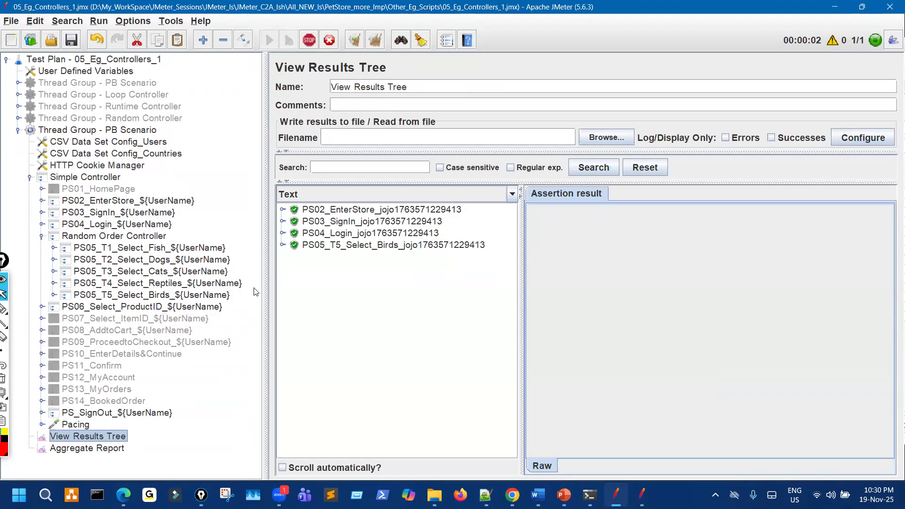
pyautogui.click(4, 308)
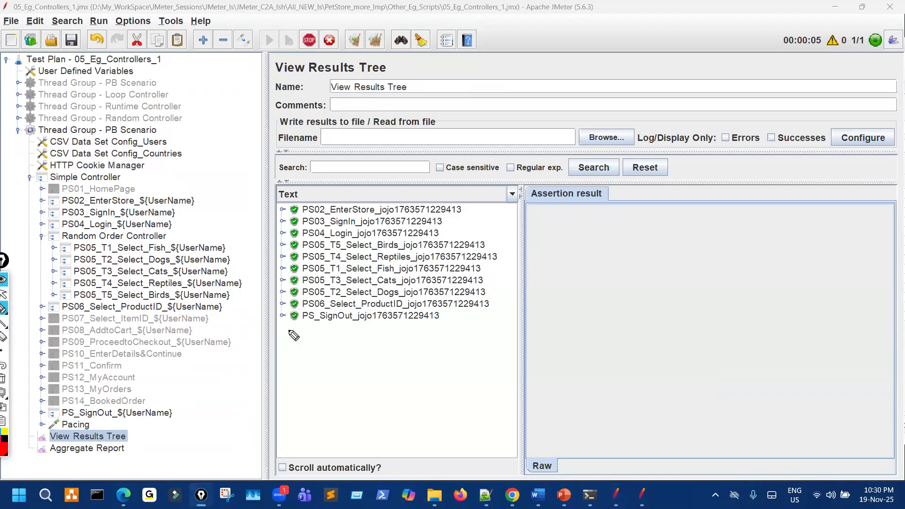
pyautogui.moveTo(279, 329); pyautogui.dragTo(531, 320)
pyautogui.moveTo(644, 246)
pyautogui.mouseDown()
pyautogui.moveTo(651, 218)
pyautogui.moveTo(703, 247)
pyautogui.mouseUp()
pyautogui.moveTo(530, 320); pyautogui.dragTo(560, 320)
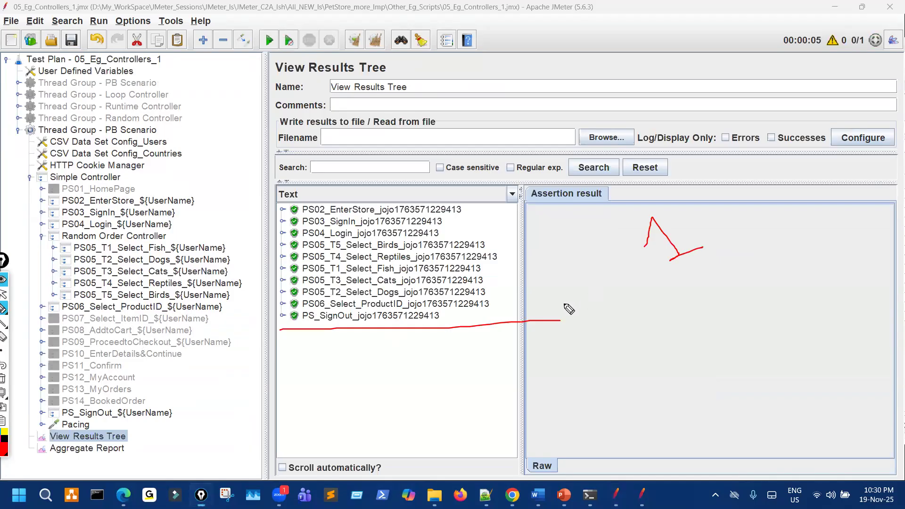
pyautogui.moveTo(324, 243)
pyautogui.mouseDown()
pyautogui.moveTo(319, 283)
pyautogui.moveTo(349, 307)
pyautogui.moveTo(478, 294)
pyautogui.moveTo(387, 231)
pyautogui.moveTo(315, 235)
pyautogui.mouseUp()
pyautogui.moveTo(559, 354); pyautogui.dragTo(602, 325)
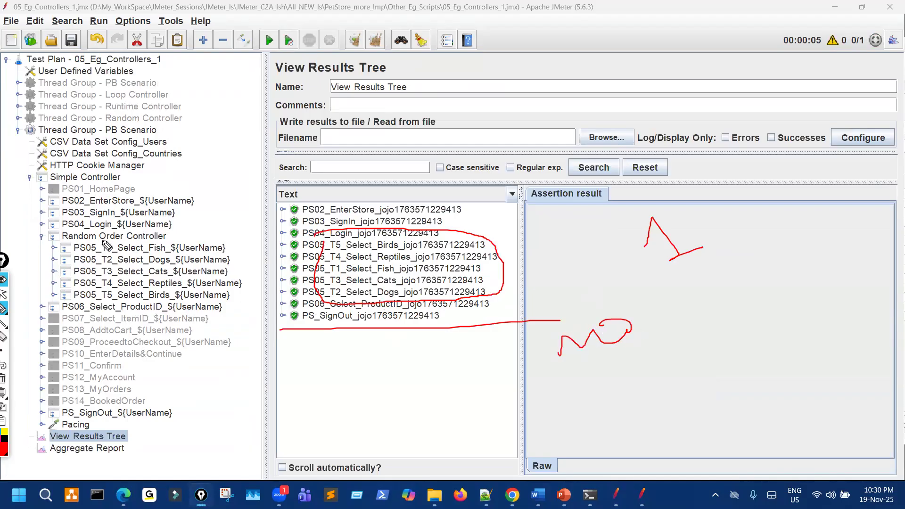
pyautogui.moveTo(112, 247)
pyautogui.mouseDown()
pyautogui.moveTo(128, 243)
pyautogui.moveTo(113, 266)
pyautogui.mouseUp()
pyautogui.moveTo(338, 238)
pyautogui.mouseDown()
pyautogui.moveTo(332, 295)
pyautogui.moveTo(342, 239)
pyautogui.mouseUp()
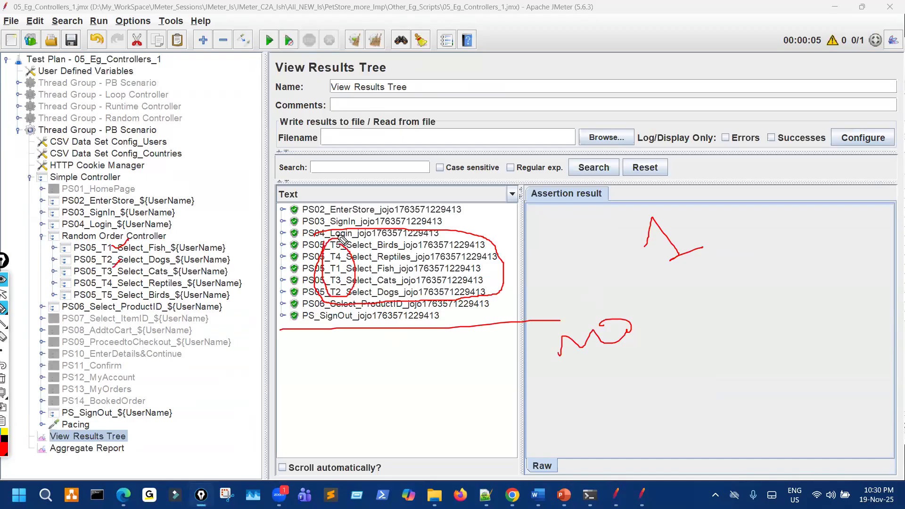
pyautogui.moveTo(230, 255); pyautogui.dragTo(204, 271)
pyautogui.moveTo(144, 243); pyautogui.dragTo(153, 241)
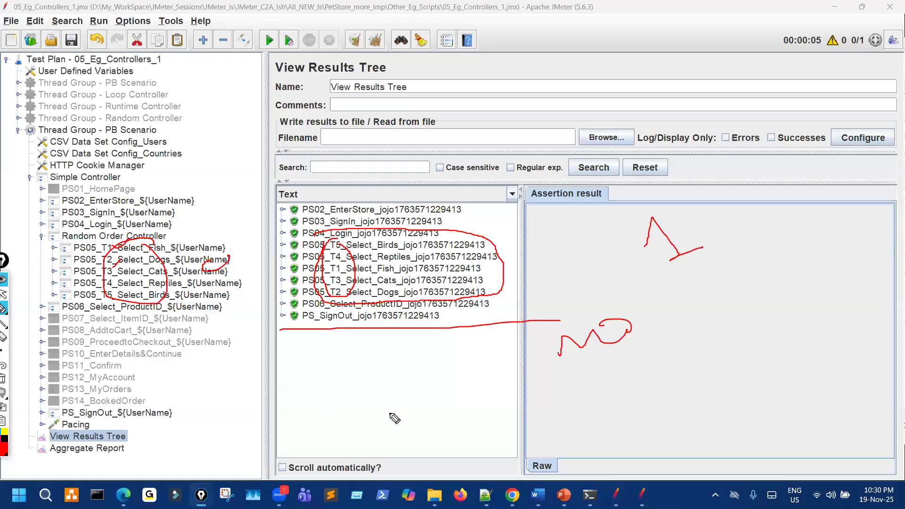
pyautogui.moveTo(100, 117); pyautogui.dragTo(135, 119)
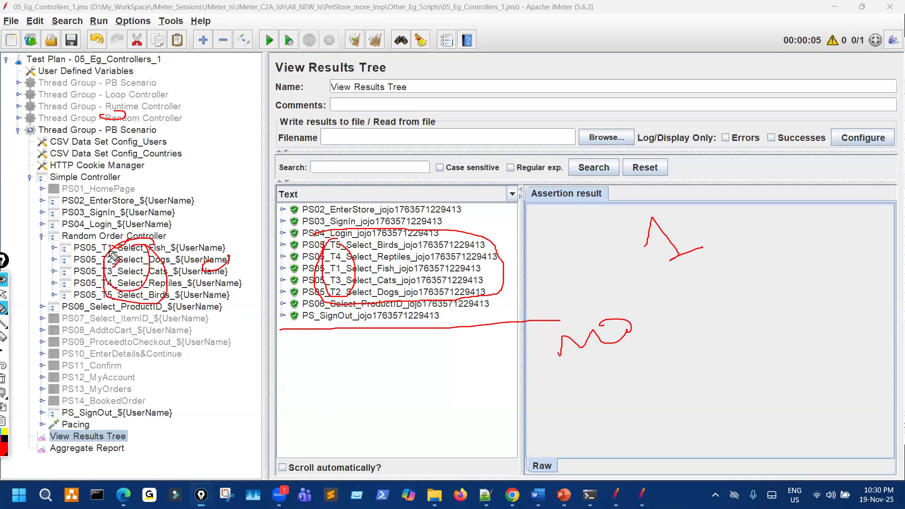
pyautogui.moveTo(121, 243)
pyautogui.mouseDown()
pyautogui.moveTo(131, 308)
pyautogui.moveTo(149, 265)
pyautogui.mouseUp()
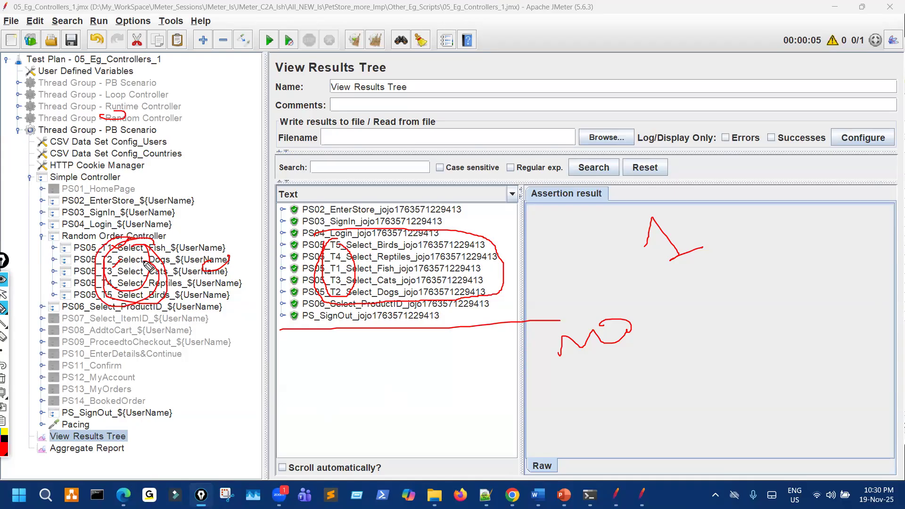
pyautogui.hotkey('ctrl', 'shift', '7')
pyautogui.hotkey('ctrl', 'shift', '2')
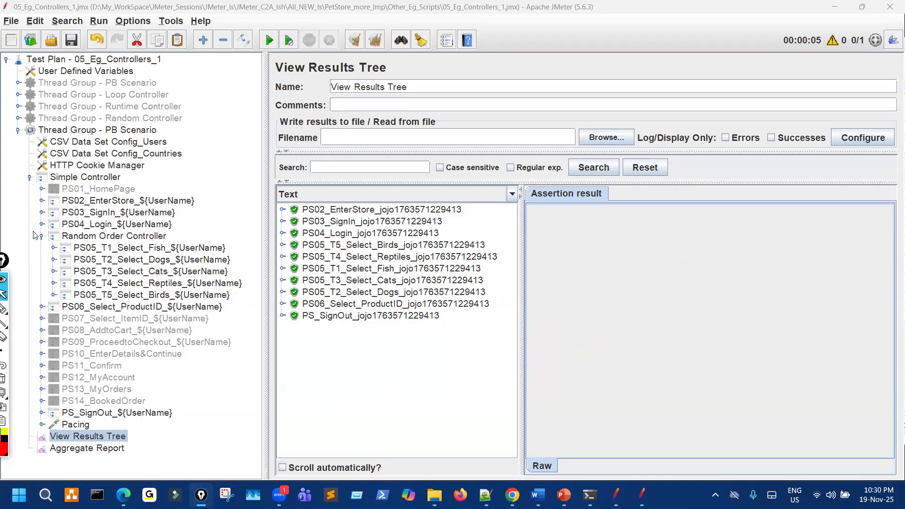
# Grab the 'Random Order Controller' name text and reselect the PB Scenario thread group.
pyautogui.click(42, 235)
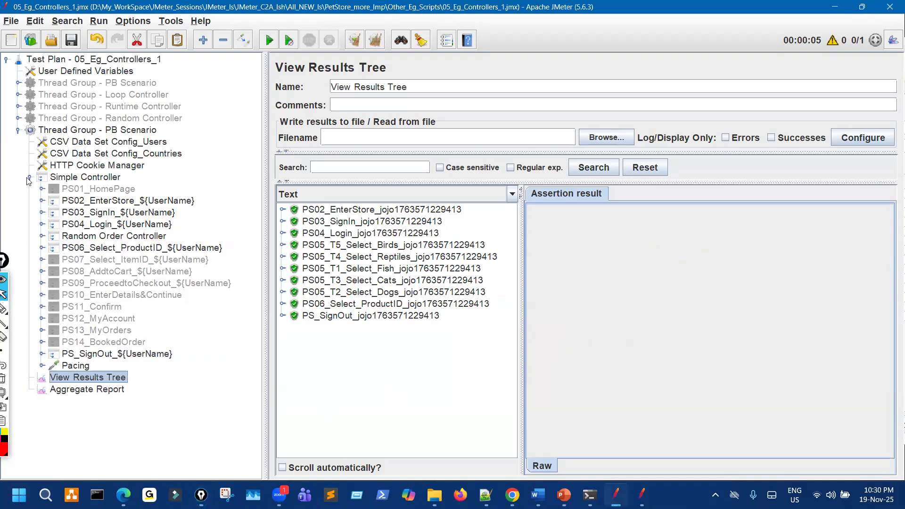
pyautogui.click(29, 178)
pyautogui.click(19, 132)
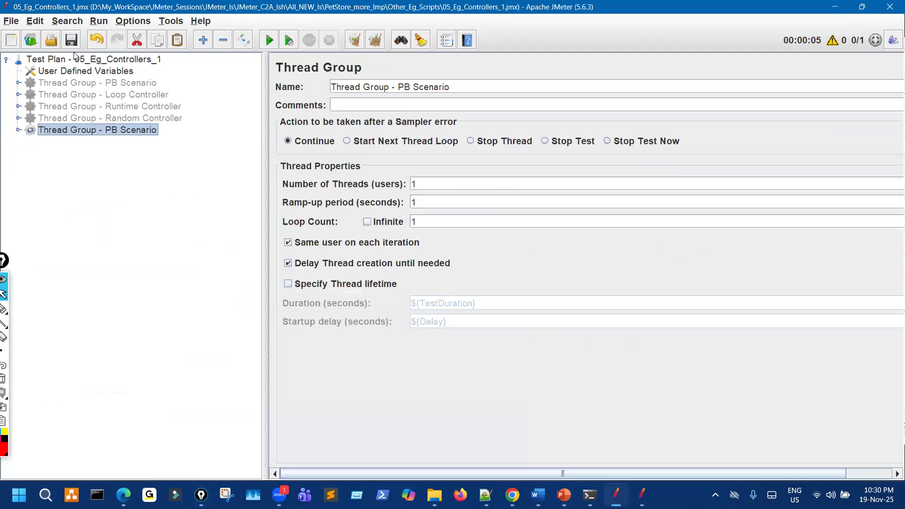
pyautogui.click(19, 131)
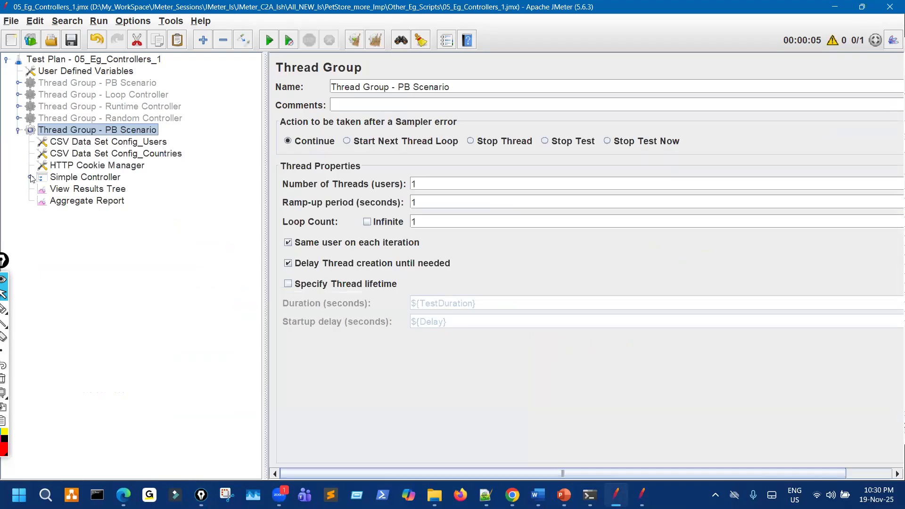
pyautogui.click(29, 178)
pyautogui.press('Down')
pyautogui.press('Down')
pyautogui.press('Down')
pyautogui.press('Down')
pyautogui.press('Down')
pyautogui.press('Down')
pyautogui.press('Down')
pyautogui.press('Down')
pyautogui.press('Down')
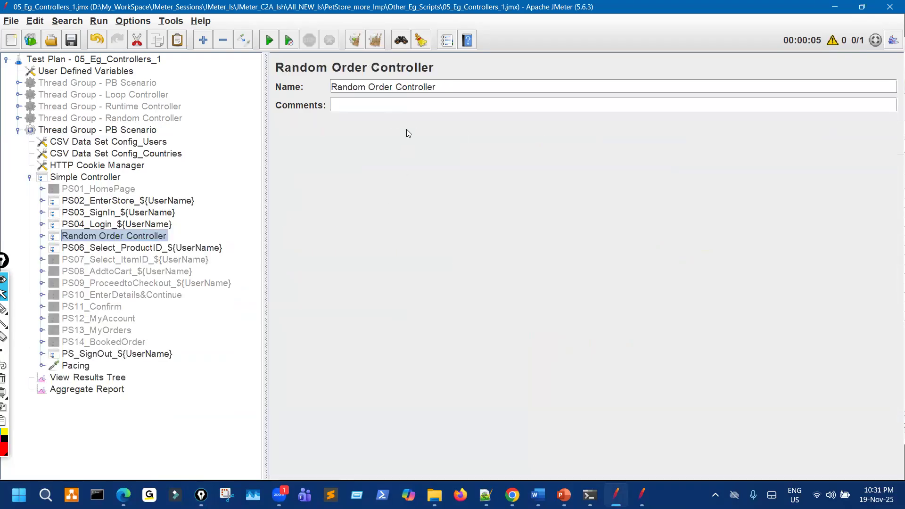
pyautogui.moveTo(437, 89); pyautogui.dragTo(308, 89)
pyautogui.hotkey('ctrl', 'c')
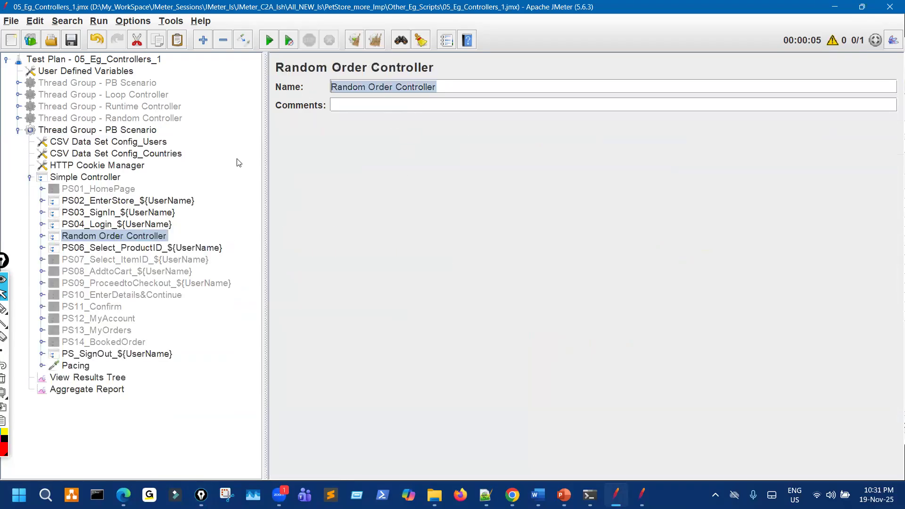
pyautogui.click(30, 178)
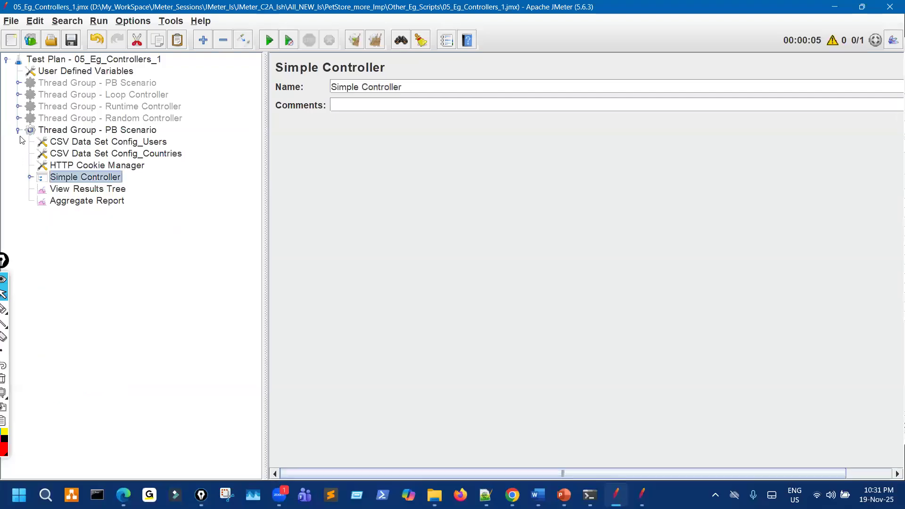
pyautogui.doubleClick(65, 132)
# Rename the thread group to 'Thread Group - Random Order Controller' and disable it.
pyautogui.click(502, 86)
pyautogui.hotkey('ctrl', 'shift', 'Left')
pyautogui.hotkey('ctrl', 'shift', 'Left')
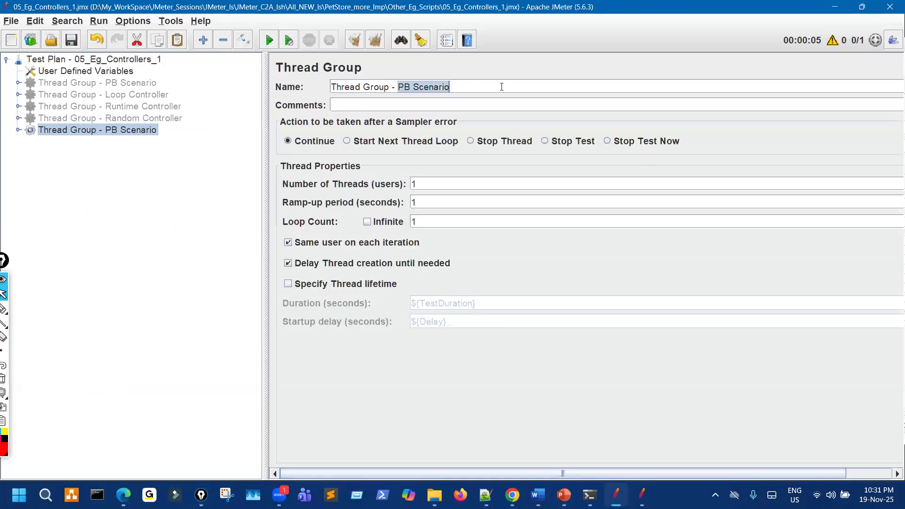
pyautogui.hotkey('ctrl', 'v')
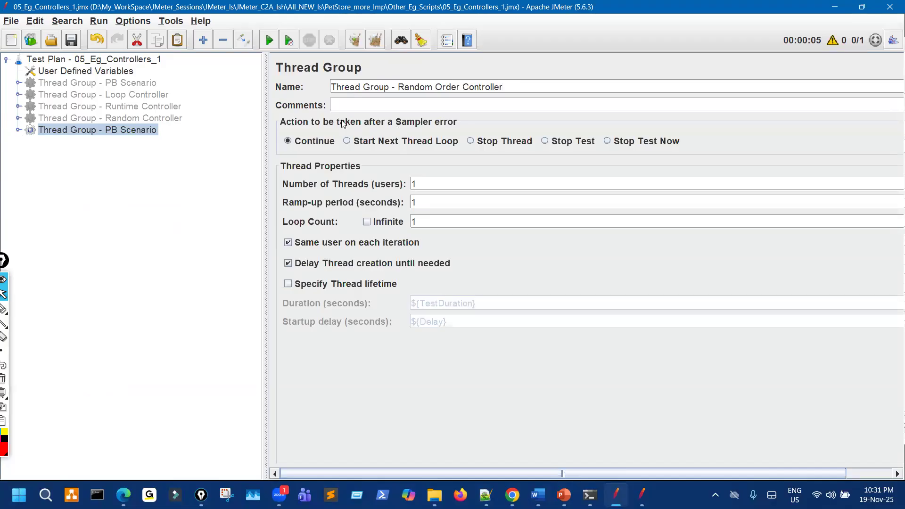
pyautogui.press('Return')
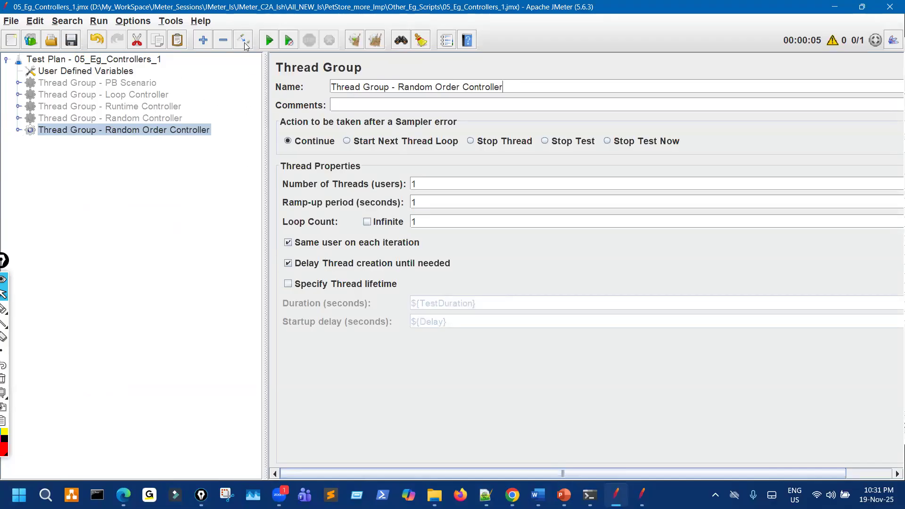
pyautogui.hotkey('ctrl', 't')
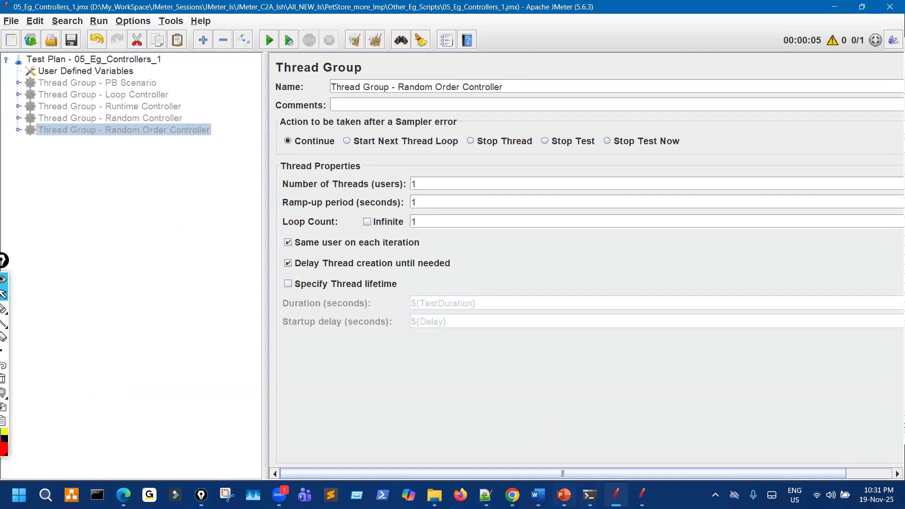
# Bring up the PowerPoint slides on controllers.
pyautogui.moveTo(564, 494)
pyautogui.click(514, 395)
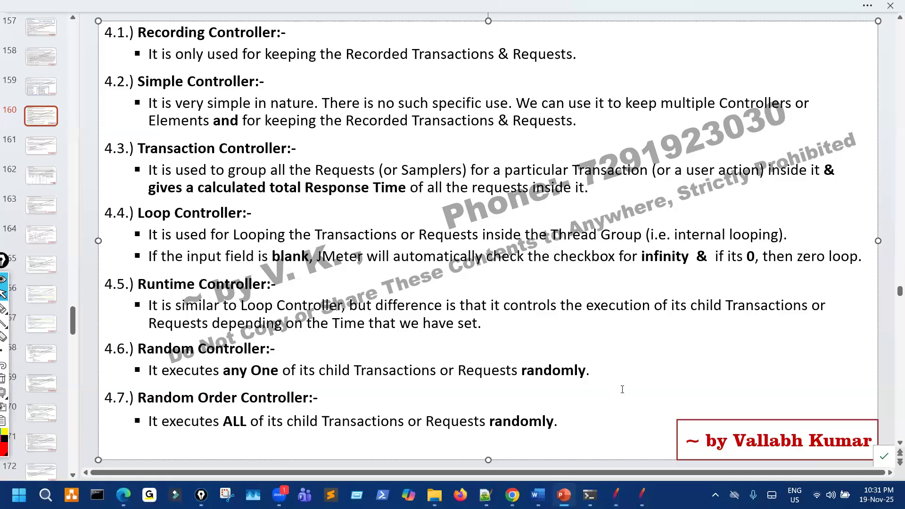
pyautogui.scroll(-2, 549, 311)
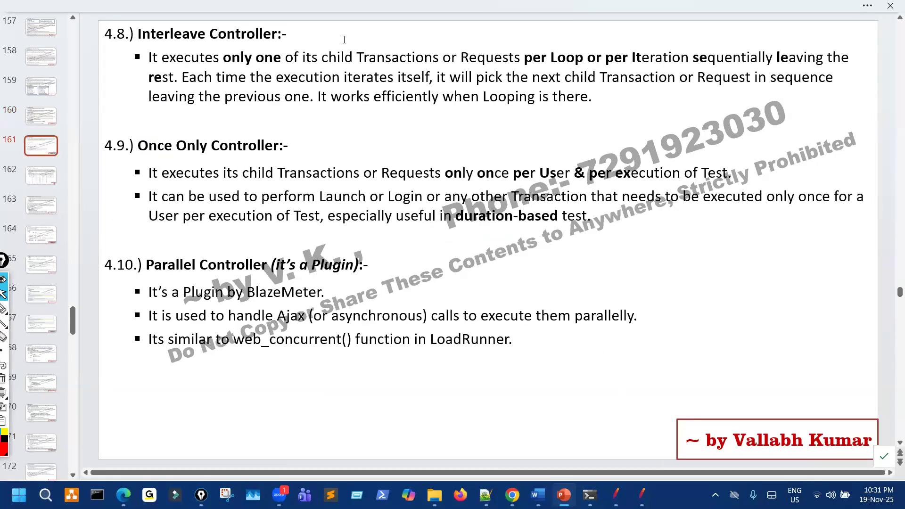
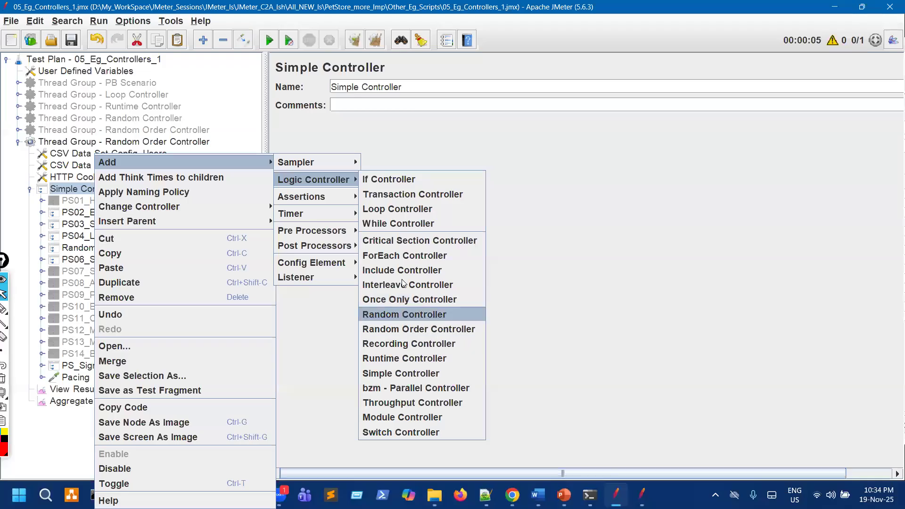
# Add an Interleave Controller just above PS06 and cut the five PS05 transactions out.
pyautogui.click(405, 284)
pyautogui.moveTo(162, 296); pyautogui.dragTo(57, 264)
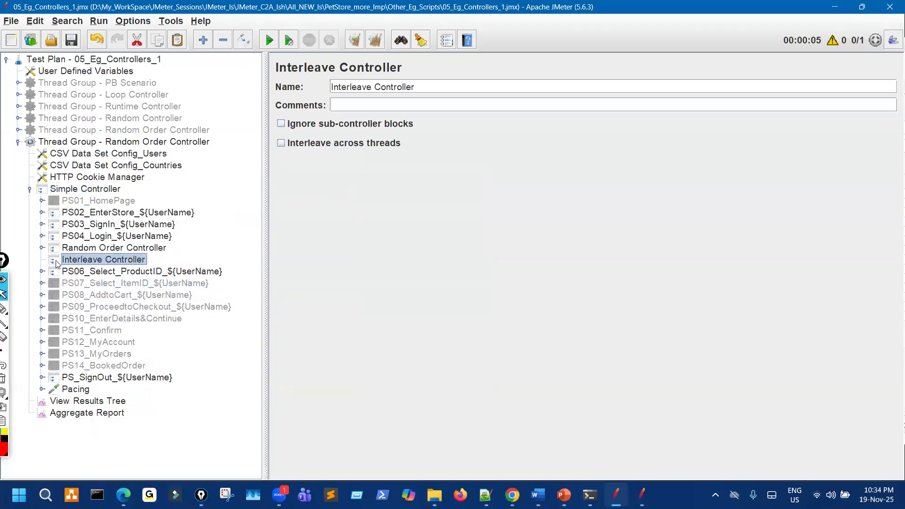
pyautogui.click(123, 263)
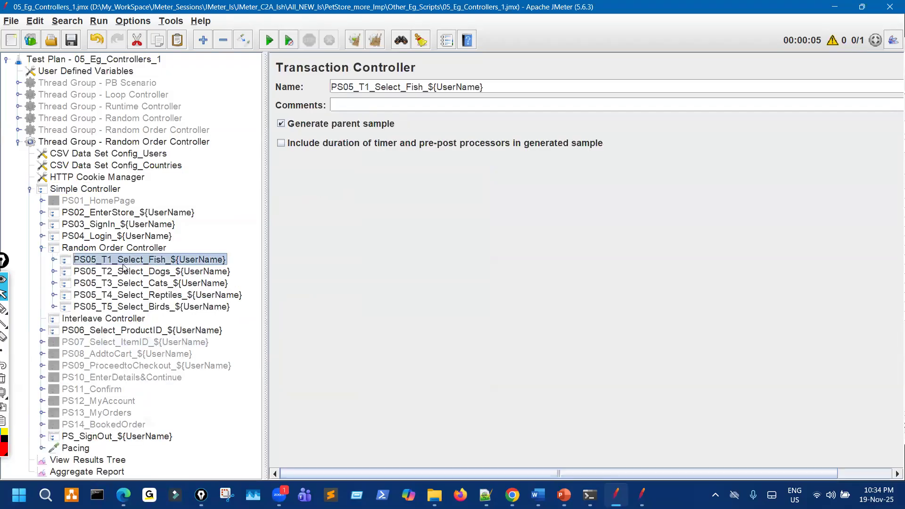
pyautogui.keyDown('shift'); pyautogui.click(134, 307); pyautogui.keyUp('shift')
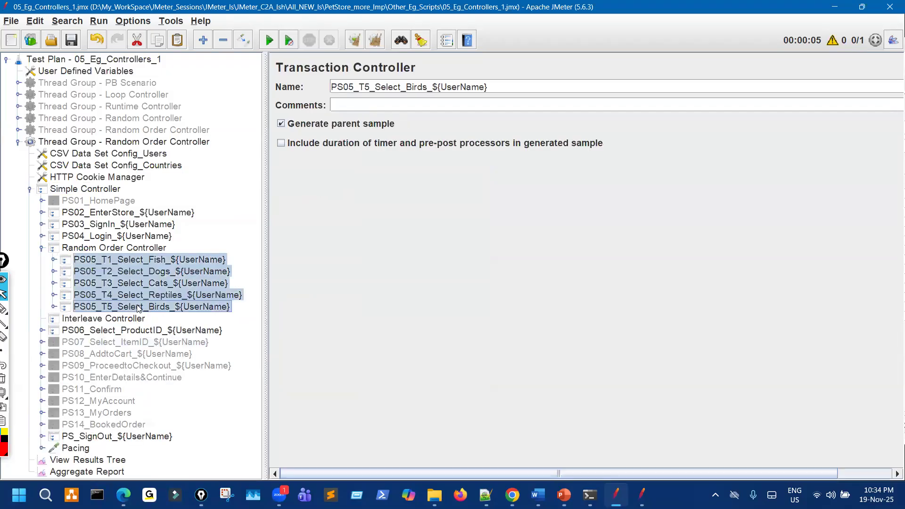
pyautogui.hotkey('ctrl', 'x')
# Remove the emptied Random Order Controller, leaving the Interleave Controller in its place.
pyautogui.click(131, 263)
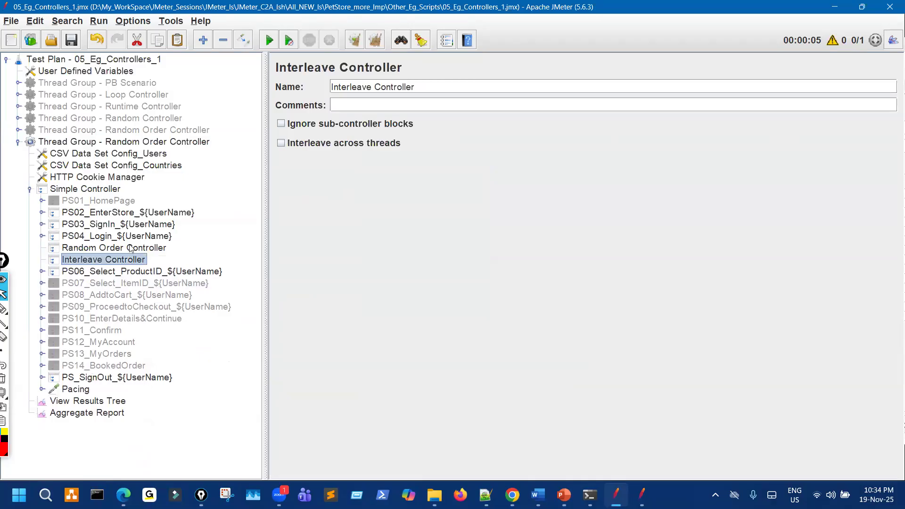
pyautogui.click(132, 237)
pyautogui.click(133, 248)
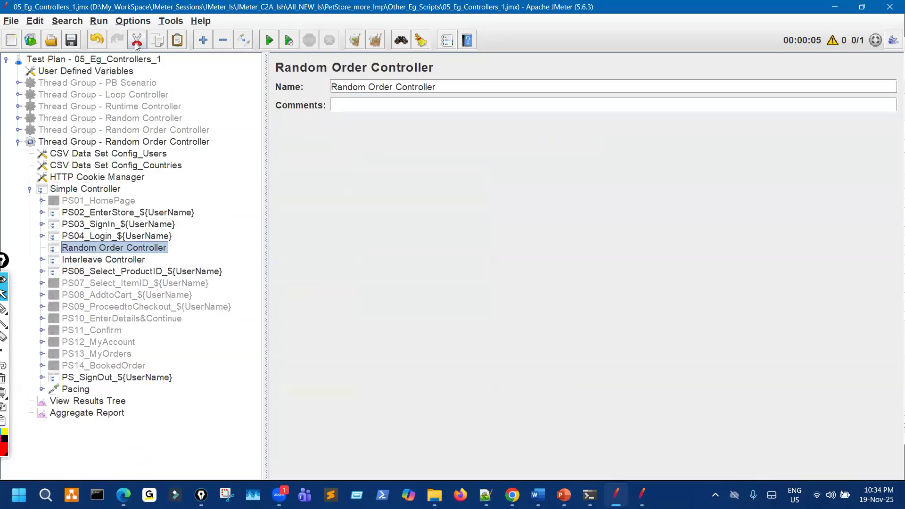
pyautogui.hotkey('ctrl', 'x')
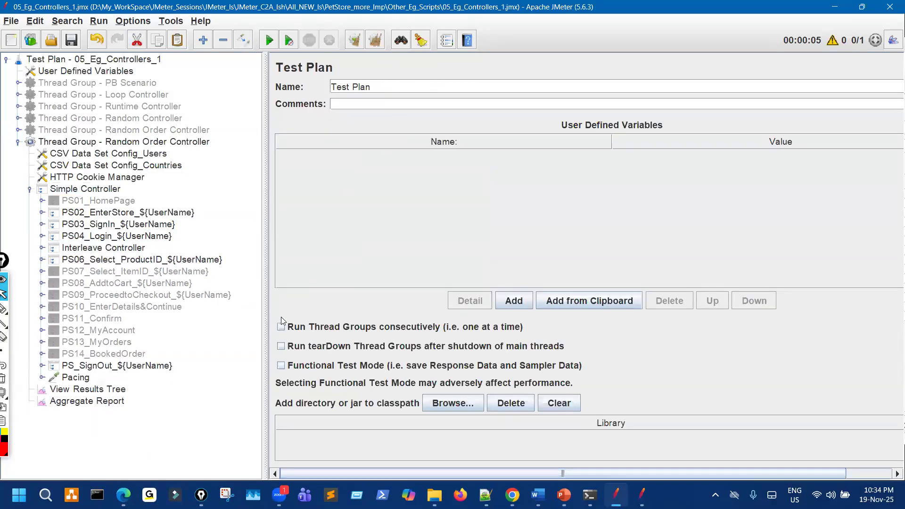
# Compare the plan against the reference copy, then return to the working test plan.
pyautogui.click(641, 495)
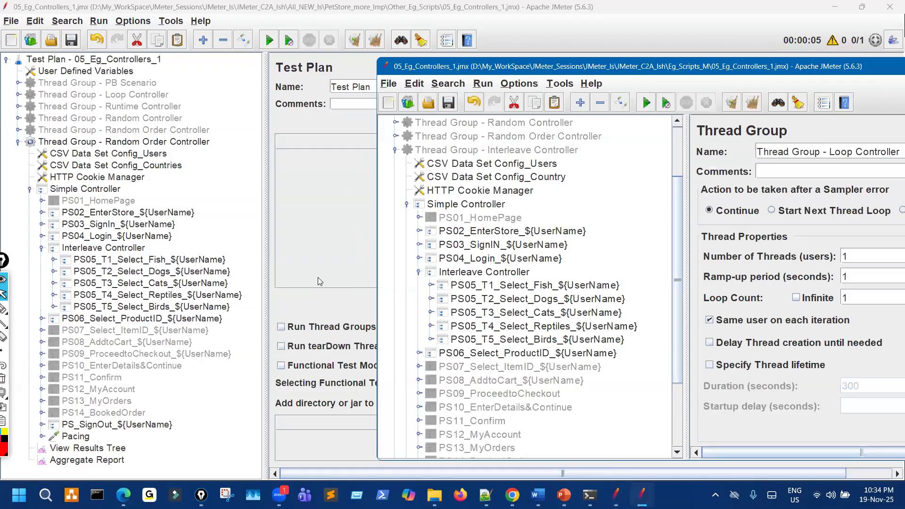
pyautogui.scroll(-2, 645, 311)
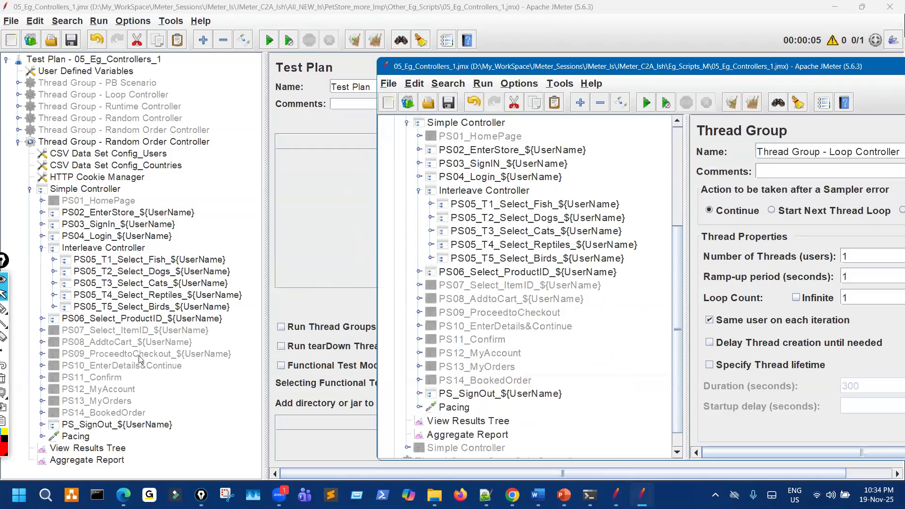
pyautogui.hotkey('alt', 'Tab')
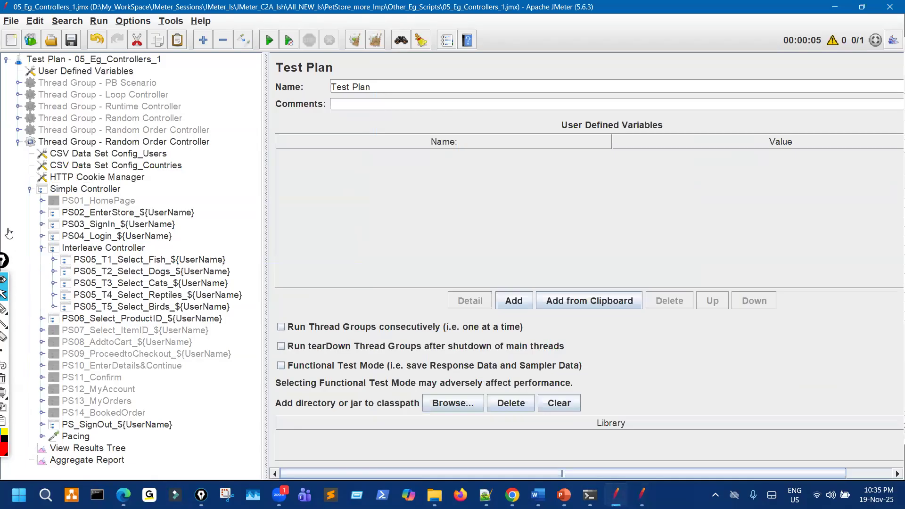
pyautogui.moveTo(3, 259); pyautogui.dragTo(8, 229)
# Set the Random Order Controller thread group's Loop Count to 3, annotating the PS05 transactions.
pyautogui.click(18, 277)
pyautogui.moveTo(149, 256)
pyautogui.mouseDown()
pyautogui.moveTo(97, 294)
pyautogui.moveTo(97, 309)
pyautogui.moveTo(110, 258)
pyautogui.moveTo(97, 255)
pyautogui.mouseUp()
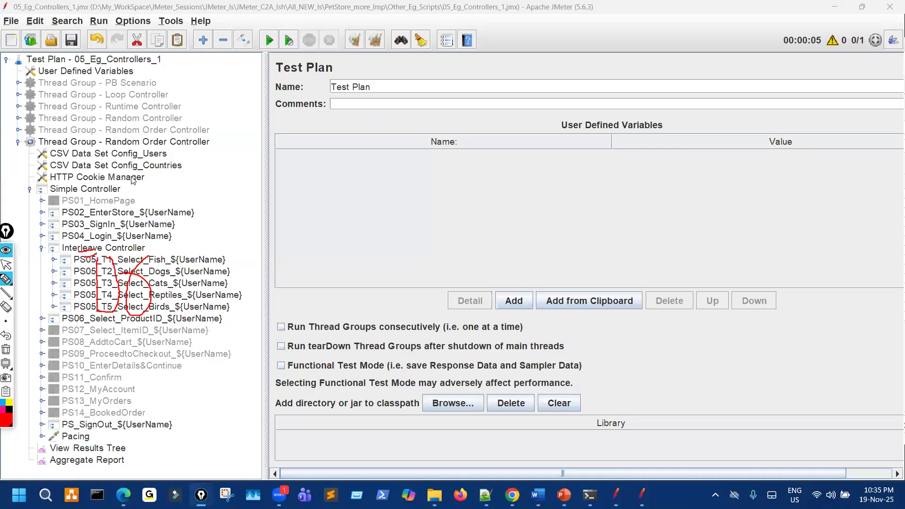
pyautogui.click(167, 143)
pyautogui.doubleClick(426, 223)
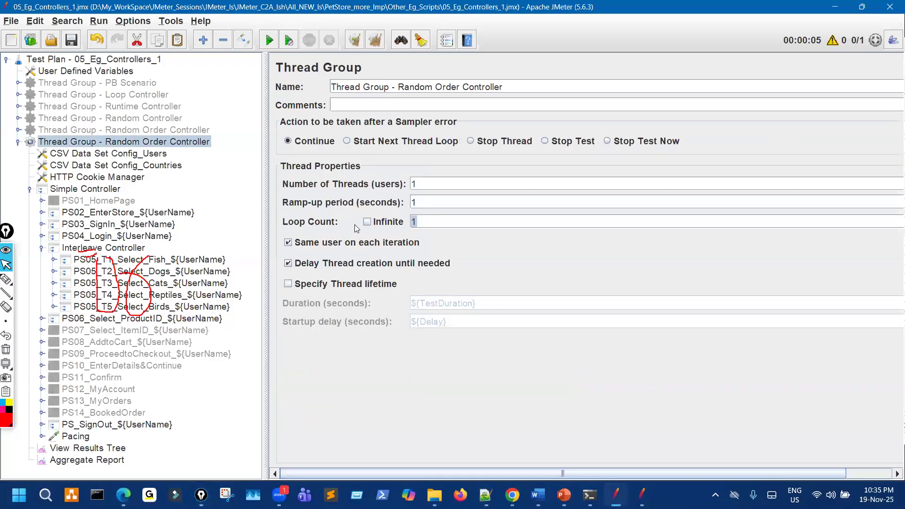
pyautogui.write('3')
pyautogui.moveTo(498, 305); pyautogui.dragTo(552, 278)
pyautogui.moveTo(426, 238); pyautogui.dragTo(442, 228)
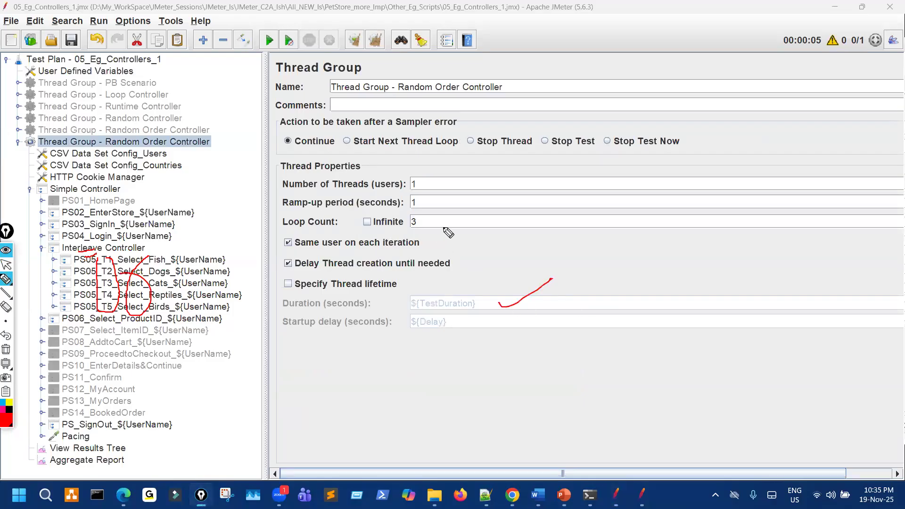
pyautogui.hotkey('ctrl', 'shift', '7')
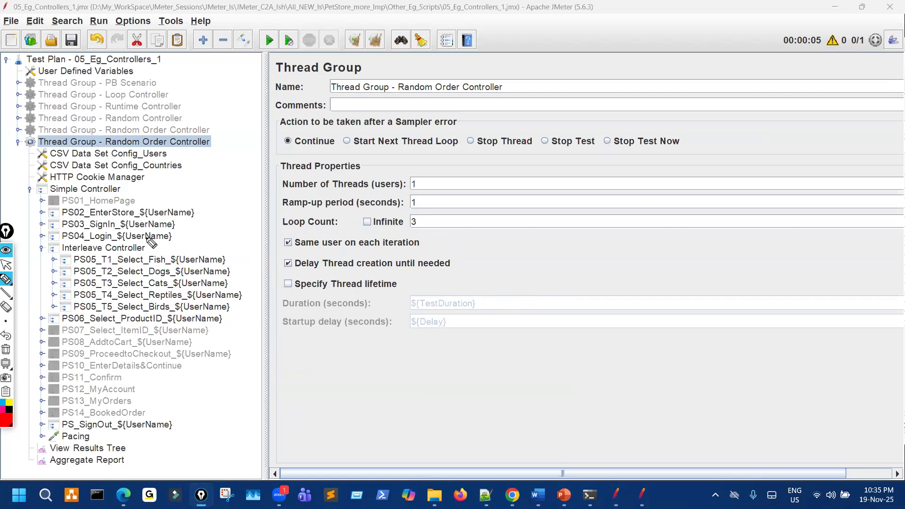
pyautogui.moveTo(163, 206)
pyautogui.mouseDown()
pyautogui.moveTo(161, 232)
pyautogui.moveTo(213, 221)
pyautogui.moveTo(233, 257)
pyautogui.moveTo(241, 296)
pyautogui.moveTo(230, 313)
pyautogui.moveTo(215, 311)
pyautogui.mouseUp()
pyautogui.moveTo(116, 316); pyautogui.dragTo(137, 313)
pyautogui.moveTo(113, 257)
pyautogui.mouseDown()
pyautogui.moveTo(99, 264)
pyautogui.moveTo(123, 259)
pyautogui.moveTo(113, 254)
pyautogui.mouseUp()
pyautogui.moveTo(527, 231)
pyautogui.mouseDown()
pyautogui.moveTo(533, 258)
pyautogui.moveTo(568, 241)
pyautogui.moveTo(589, 245)
pyautogui.mouseUp()
pyautogui.moveTo(638, 229); pyautogui.dragTo(669, 220)
pyautogui.moveTo(657, 210)
pyautogui.mouseDown()
pyautogui.moveTo(667, 216)
pyautogui.moveTo(666, 233)
pyautogui.mouseUp()
pyautogui.moveTo(701, 203)
pyautogui.mouseDown()
pyautogui.moveTo(708, 227)
pyautogui.moveTo(717, 222)
pyautogui.mouseUp()
pyautogui.moveTo(724, 189); pyautogui.dragTo(739, 225)
pyautogui.moveTo(715, 200); pyautogui.dragTo(743, 194)
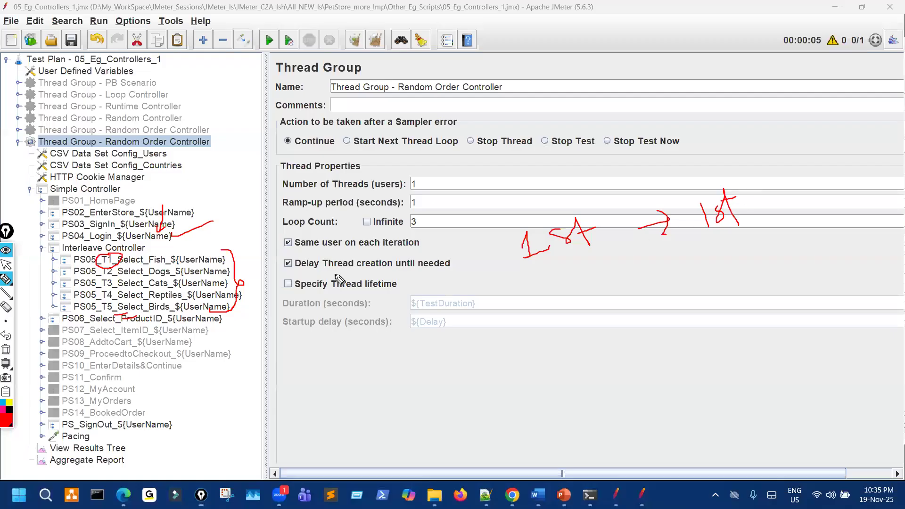
pyautogui.moveTo(163, 261); pyautogui.dragTo(215, 237)
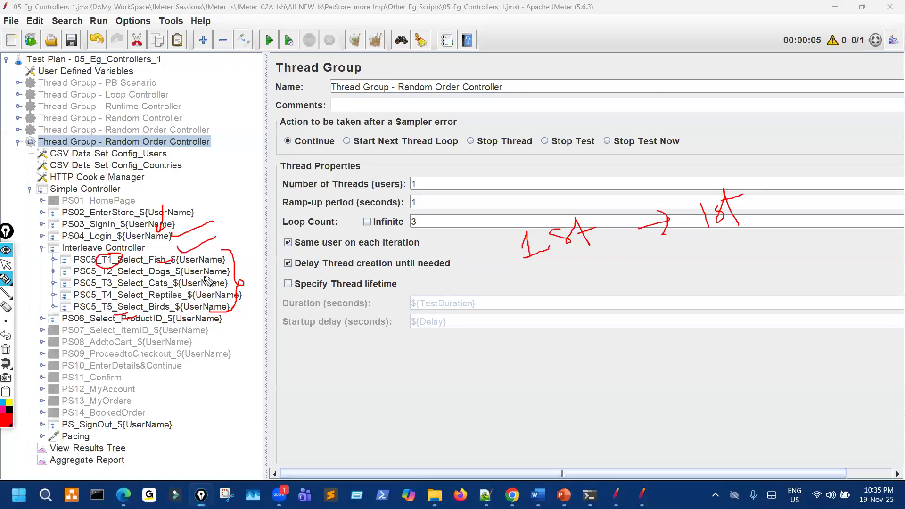
pyautogui.moveTo(217, 268); pyautogui.dragTo(211, 285)
pyautogui.moveTo(208, 296)
pyautogui.mouseDown()
pyautogui.moveTo(219, 294)
pyautogui.moveTo(217, 306)
pyautogui.mouseUp()
pyautogui.moveTo(214, 305)
pyautogui.mouseDown()
pyautogui.moveTo(208, 313)
pyautogui.moveTo(249, 315)
pyautogui.moveTo(215, 331)
pyautogui.mouseUp()
pyautogui.moveTo(140, 436); pyautogui.dragTo(174, 421)
pyautogui.moveTo(110, 344)
pyautogui.mouseDown()
pyautogui.moveTo(108, 402)
pyautogui.moveTo(103, 372)
pyautogui.mouseUp()
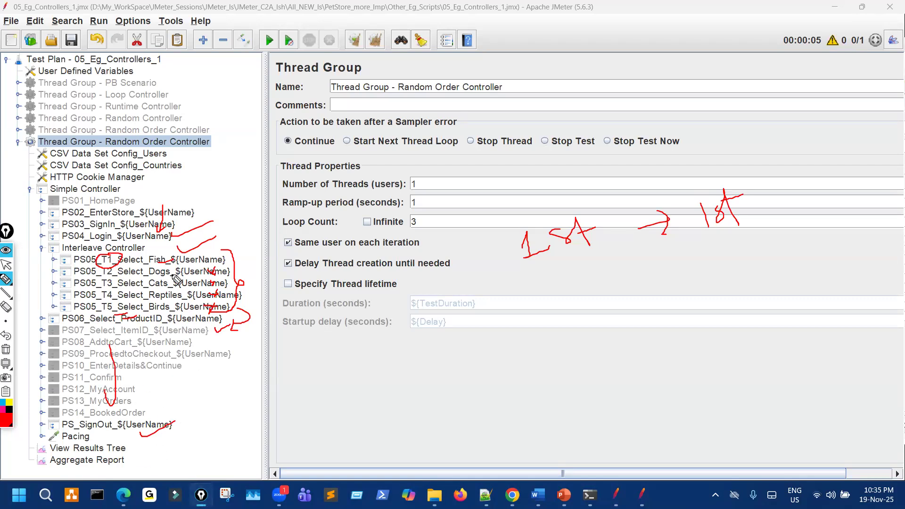
pyautogui.moveTo(414, 223); pyautogui.dragTo(441, 203)
pyautogui.moveTo(115, 446)
pyautogui.mouseDown()
pyautogui.moveTo(103, 464)
pyautogui.moveTo(38, 448)
pyautogui.moveTo(56, 181)
pyautogui.moveTo(92, 156)
pyautogui.moveTo(111, 164)
pyautogui.moveTo(118, 202)
pyautogui.mouseUp()
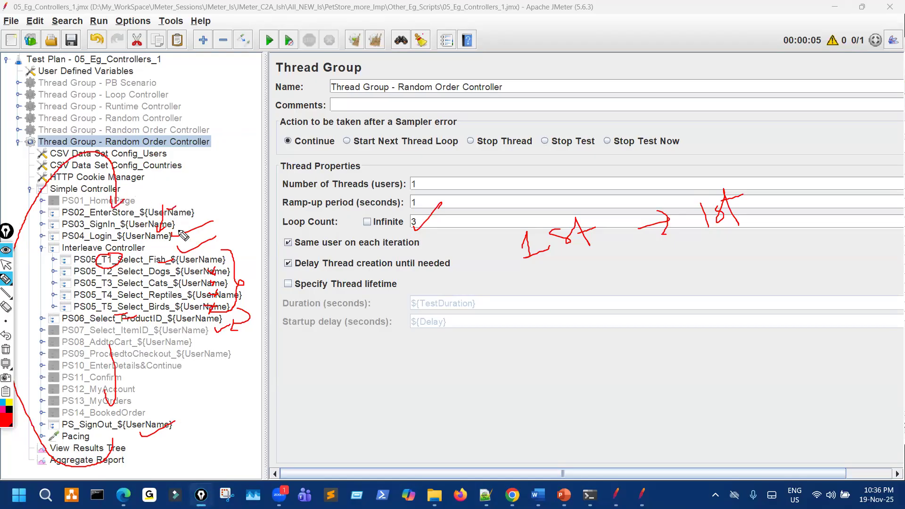
pyautogui.moveTo(115, 244); pyautogui.dragTo(128, 241)
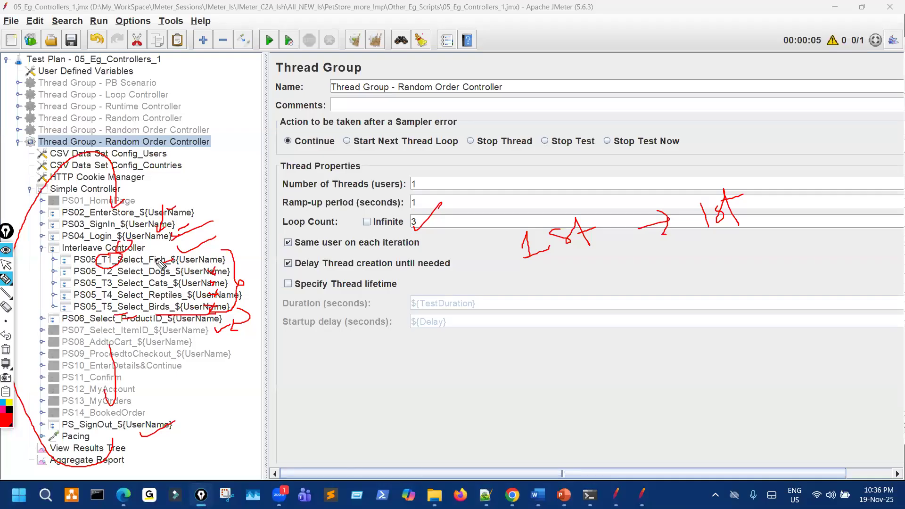
pyautogui.moveTo(240, 259); pyautogui.dragTo(174, 260)
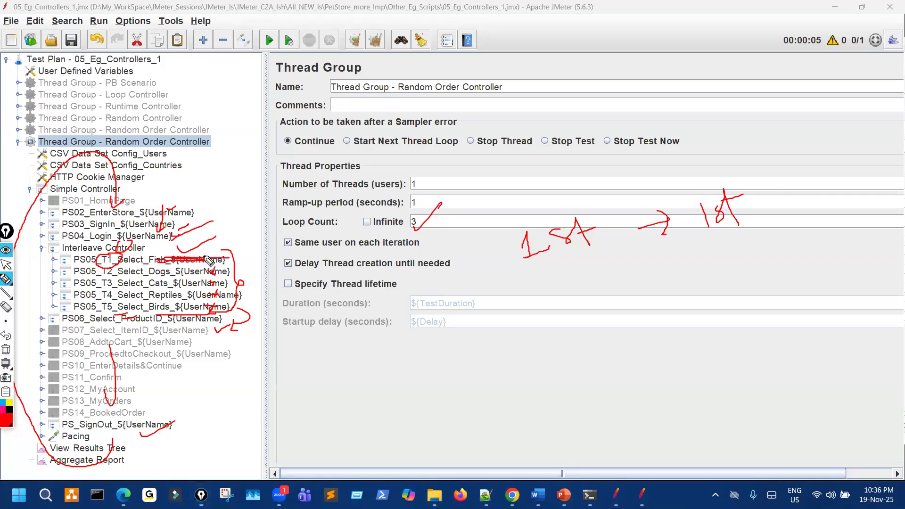
pyautogui.moveTo(235, 270); pyautogui.dragTo(268, 243)
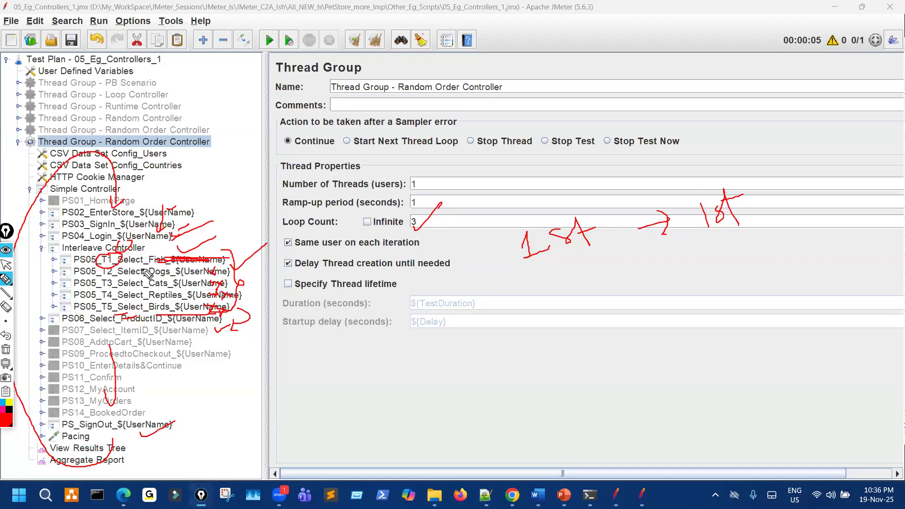
pyautogui.moveTo(534, 312)
pyautogui.mouseDown()
pyautogui.moveTo(606, 343)
pyautogui.moveTo(615, 337)
pyautogui.mouseUp()
pyautogui.moveTo(618, 302); pyautogui.dragTo(651, 348)
pyautogui.moveTo(661, 318)
pyautogui.mouseDown()
pyautogui.moveTo(700, 306)
pyautogui.moveTo(732, 327)
pyautogui.mouseUp()
pyautogui.moveTo(784, 292)
pyautogui.mouseDown()
pyautogui.moveTo(844, 294)
pyautogui.moveTo(866, 279)
pyautogui.mouseUp()
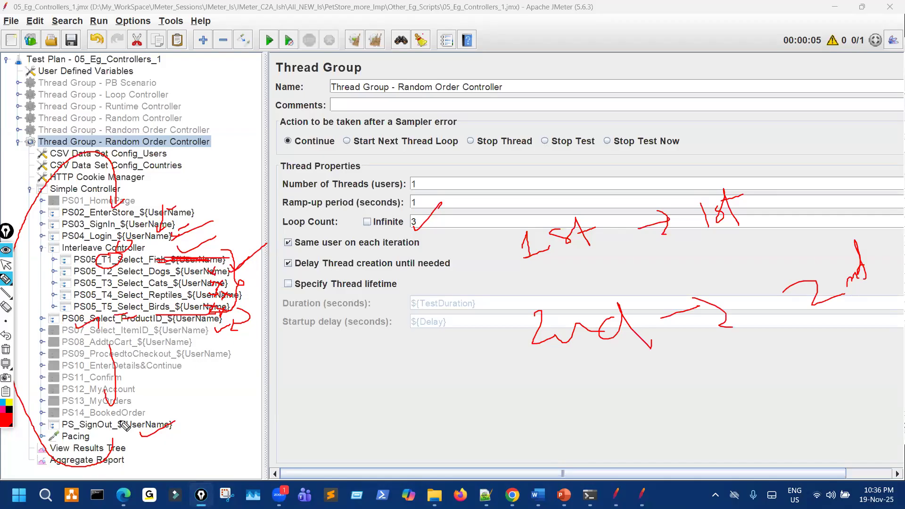
pyautogui.moveTo(90, 449)
pyautogui.mouseDown()
pyautogui.moveTo(2, 352)
pyautogui.moveTo(79, 157)
pyautogui.moveTo(145, 191)
pyautogui.moveTo(159, 186)
pyautogui.mouseUp()
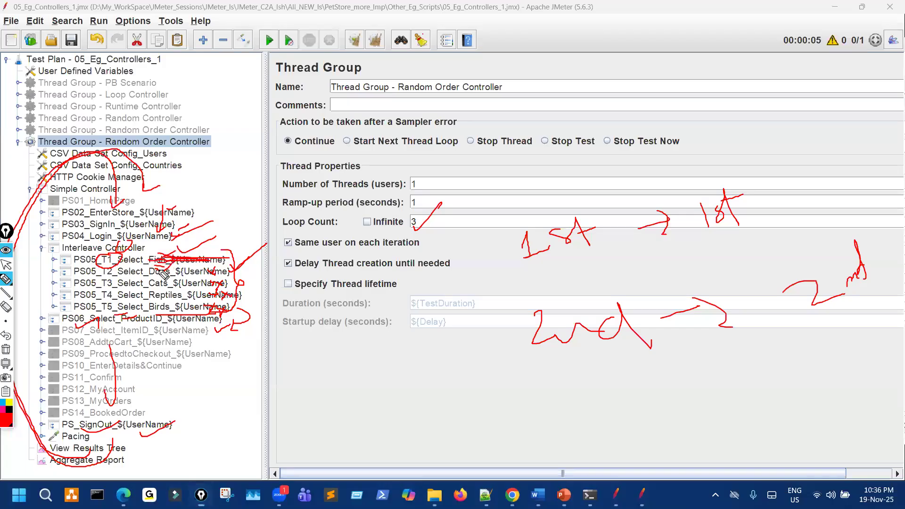
pyautogui.moveTo(133, 287); pyautogui.dragTo(249, 288)
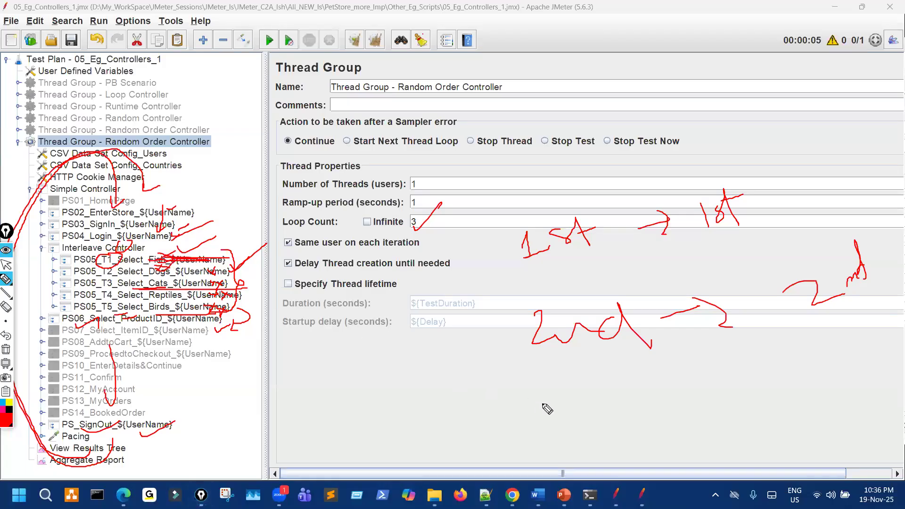
pyautogui.moveTo(583, 431)
pyautogui.mouseDown()
pyautogui.moveTo(571, 424)
pyautogui.moveTo(616, 398)
pyautogui.moveTo(717, 395)
pyautogui.moveTo(716, 377)
pyautogui.moveTo(820, 370)
pyautogui.moveTo(795, 375)
pyautogui.mouseUp()
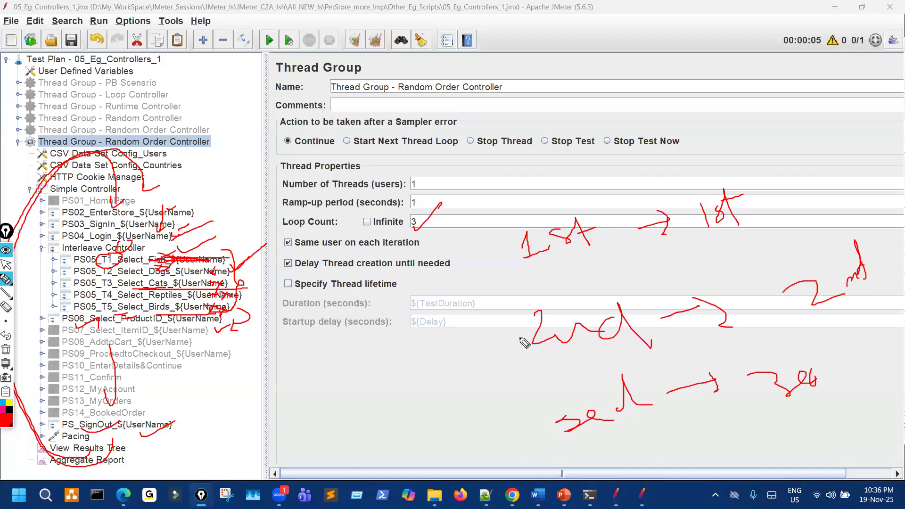
pyautogui.hotkey('ctrl', 'shift', '7')
pyautogui.moveTo(127, 294); pyautogui.dragTo(170, 276)
pyautogui.moveTo(122, 312); pyautogui.dragTo(171, 296)
pyautogui.moveTo(290, 358)
pyautogui.mouseDown()
pyautogui.moveTo(277, 401)
pyautogui.moveTo(308, 392)
pyautogui.mouseUp()
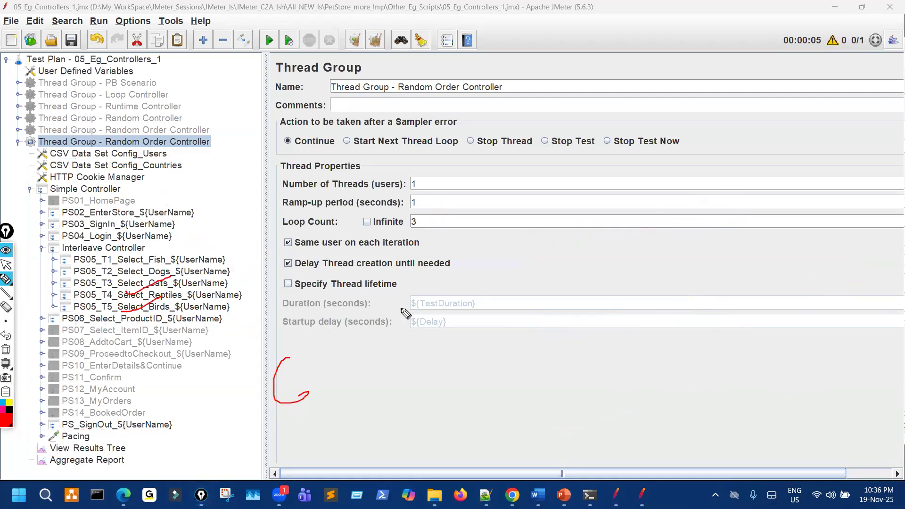
pyautogui.moveTo(427, 212)
pyautogui.mouseDown()
pyautogui.moveTo(430, 238)
pyautogui.moveTo(419, 234)
pyautogui.mouseUp()
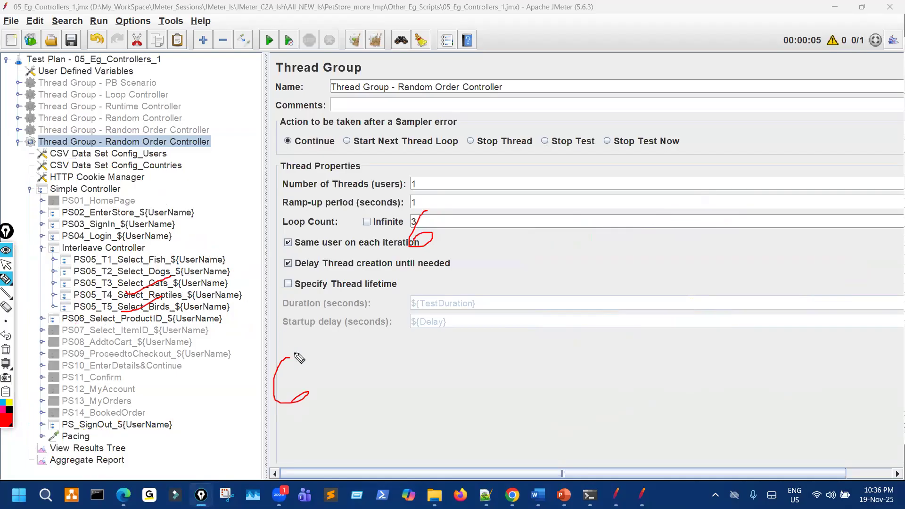
pyautogui.moveTo(202, 253); pyautogui.dragTo(222, 230)
pyautogui.moveTo(228, 274)
pyautogui.mouseDown()
pyautogui.moveTo(246, 256)
pyautogui.moveTo(227, 287)
pyautogui.moveTo(242, 298)
pyautogui.moveTo(258, 293)
pyautogui.mouseUp()
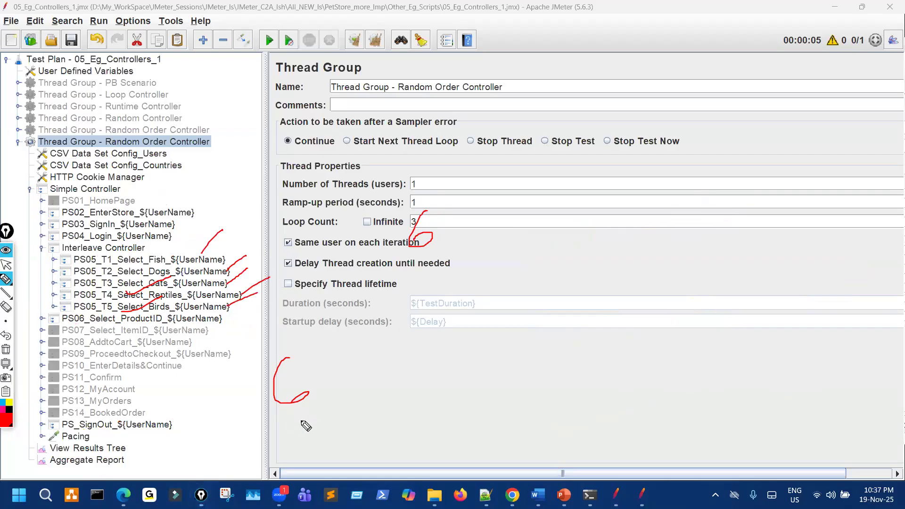
pyautogui.moveTo(116, 365)
pyautogui.mouseDown()
pyautogui.moveTo(40, 307)
pyautogui.moveTo(121, 178)
pyautogui.moveTo(125, 188)
pyautogui.mouseUp()
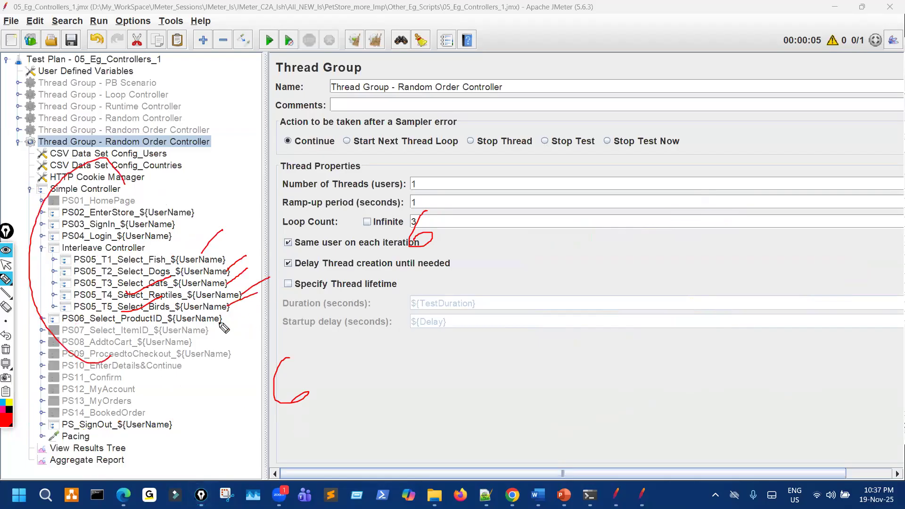
pyautogui.moveTo(183, 313); pyautogui.dragTo(231, 311)
pyautogui.moveTo(135, 324)
pyautogui.mouseDown()
pyautogui.moveTo(157, 246)
pyautogui.moveTo(181, 257)
pyautogui.mouseUp()
pyautogui.moveTo(308, 383); pyautogui.dragTo(327, 363)
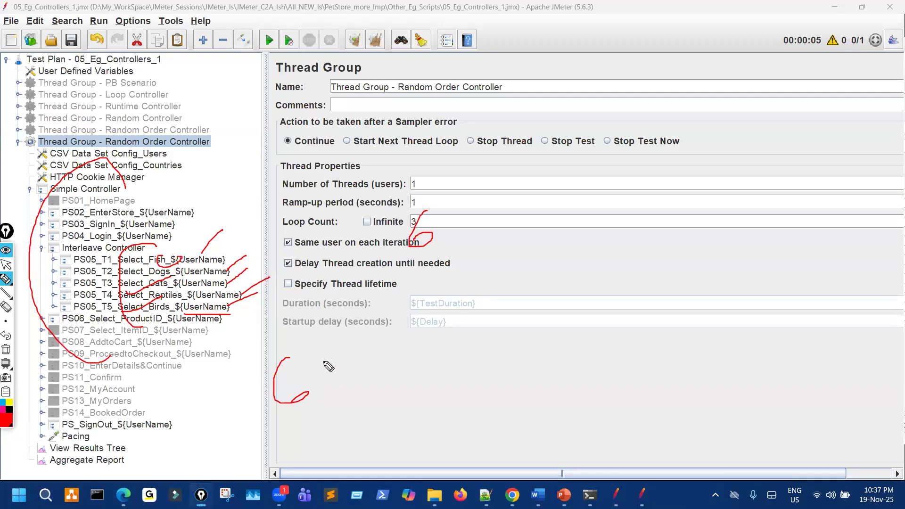
pyautogui.moveTo(161, 257); pyautogui.dragTo(233, 237)
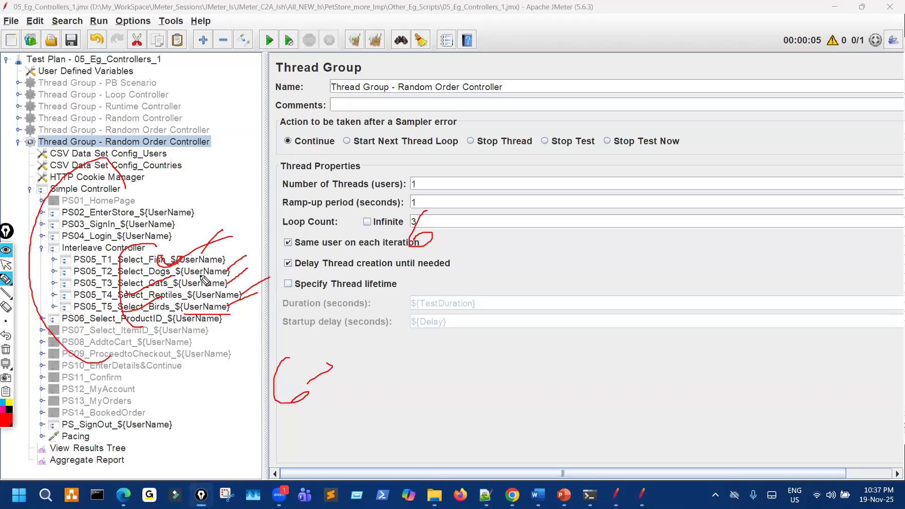
pyautogui.moveTo(193, 276); pyautogui.dragTo(276, 249)
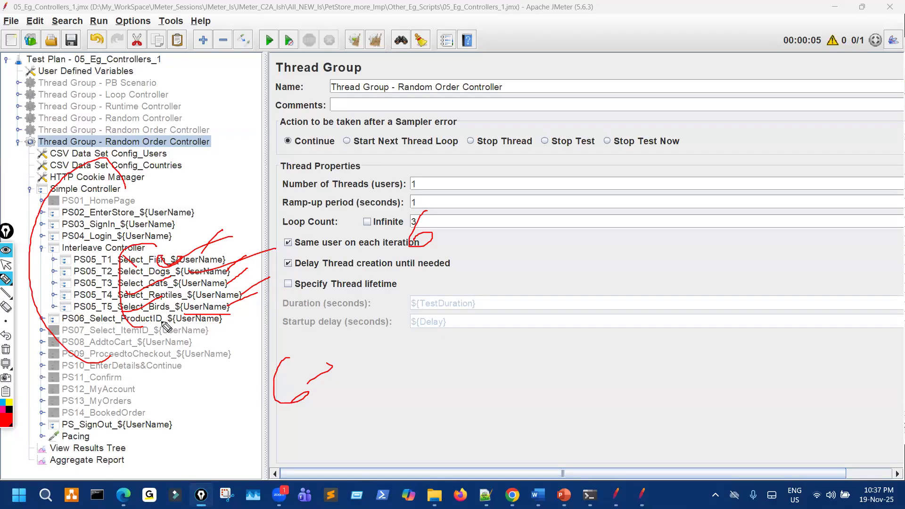
pyautogui.hotkey('ctrl', 'shift', '7')
pyautogui.hotkey('ctrl', 'shift', '1')
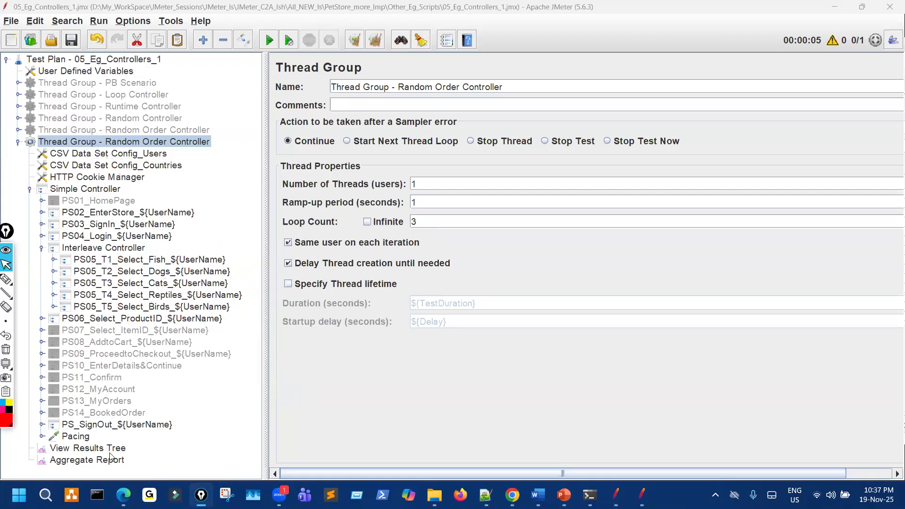
# Show View Results Tree and inspect PS05_T1_Select_Fish in the reference plan.
pyautogui.click(110, 450)
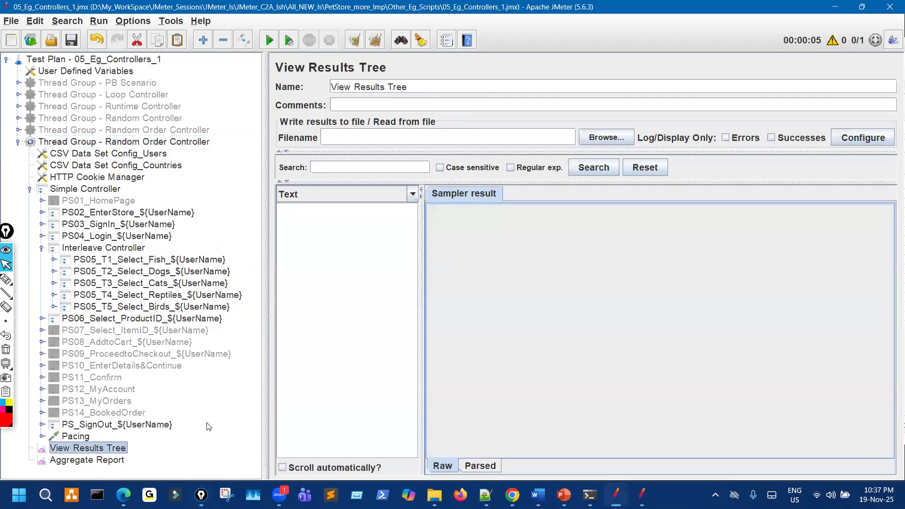
pyautogui.click(647, 489)
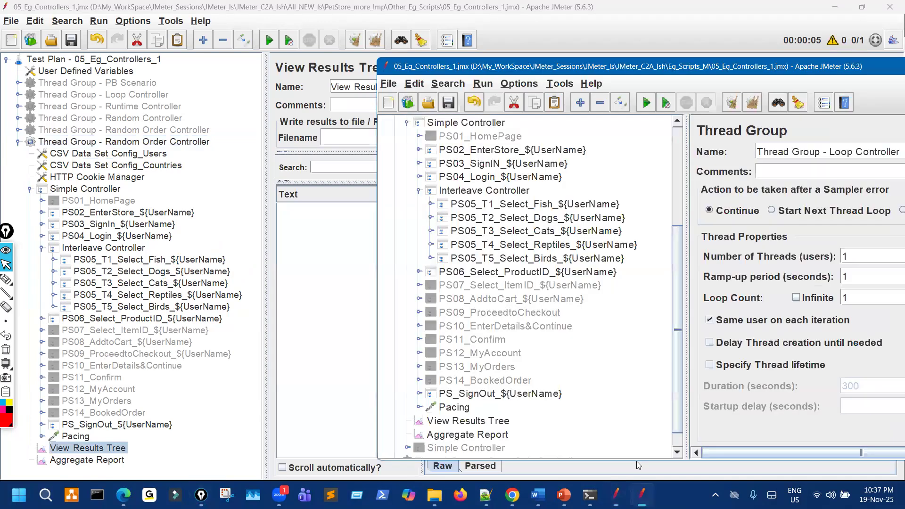
pyautogui.click(431, 204)
pyautogui.click(442, 218)
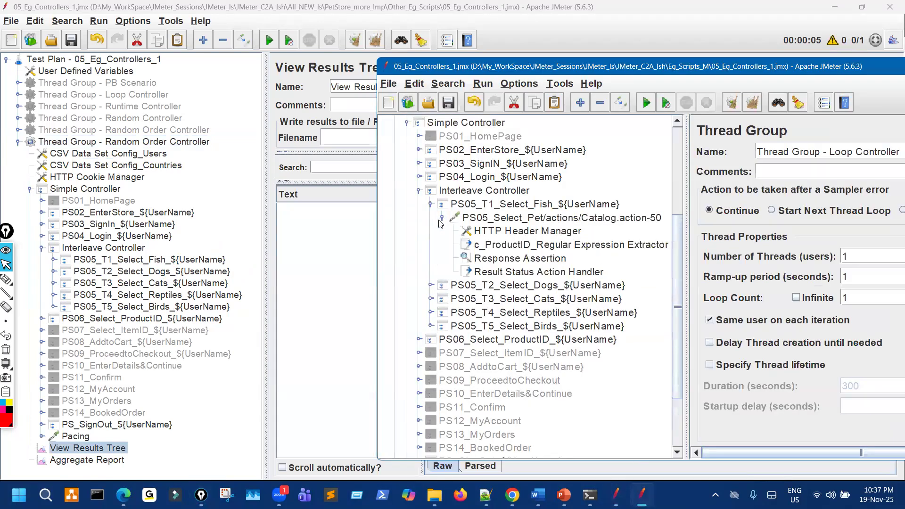
pyautogui.click(442, 218)
pyautogui.click(430, 204)
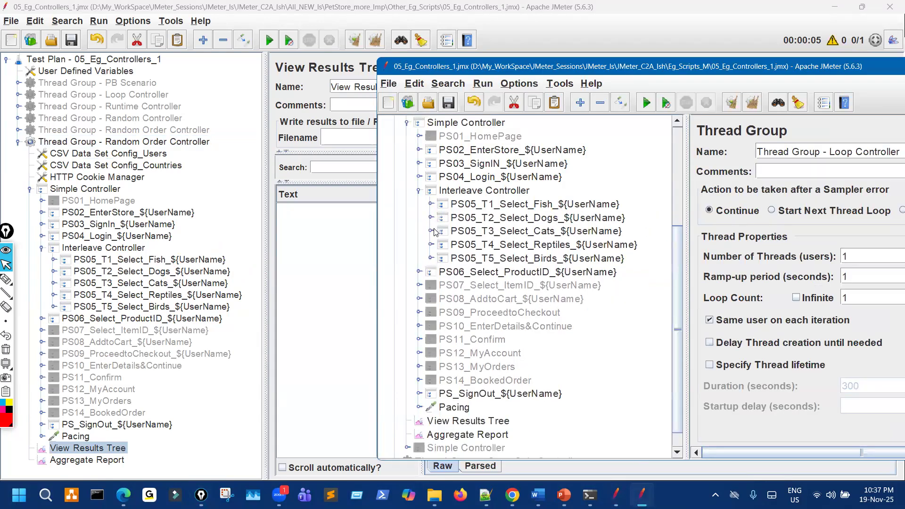
# Inspect the Dogs and Birds transactions' requests in the reference plan.
pyautogui.click(430, 217)
pyautogui.click(443, 231)
pyautogui.click(443, 231)
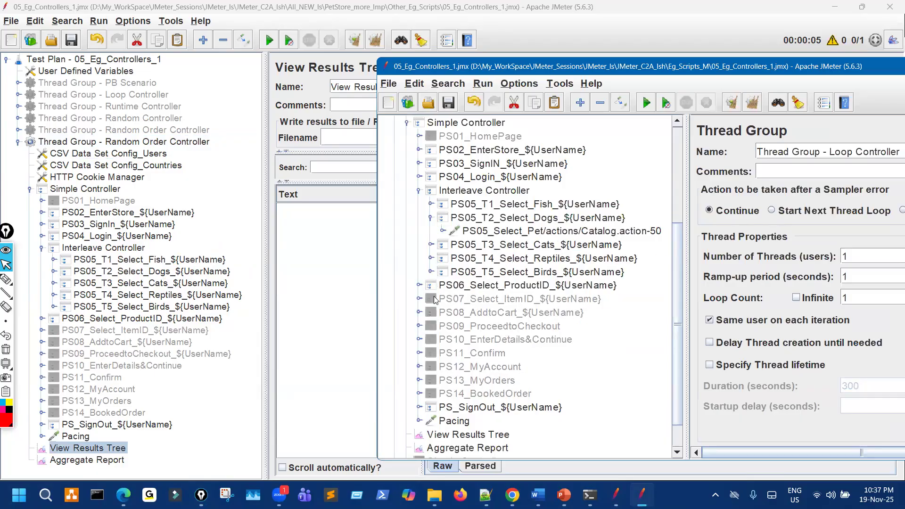
pyautogui.click(430, 272)
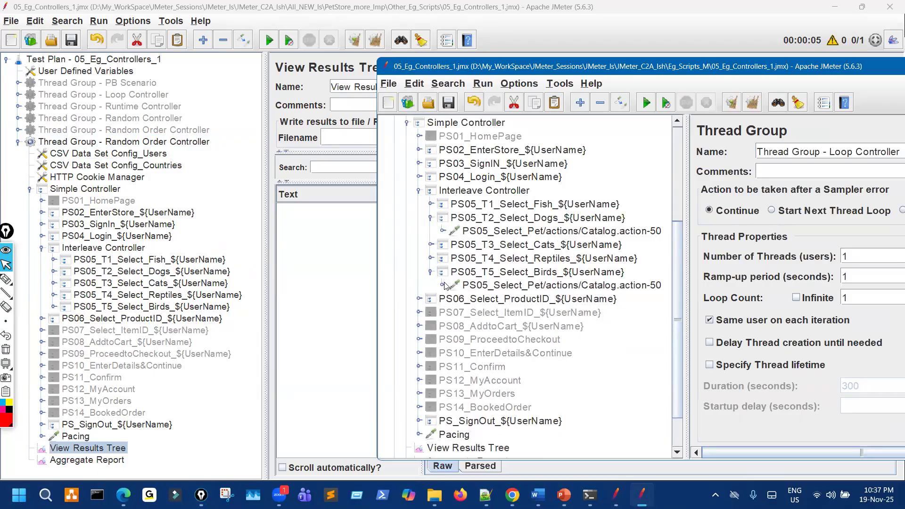
pyautogui.click(443, 285)
pyautogui.click(443, 285)
# Inspect PS06_Select_ProductID, then return to the main test plan window.
pyautogui.click(420, 299)
pyautogui.click(429, 313)
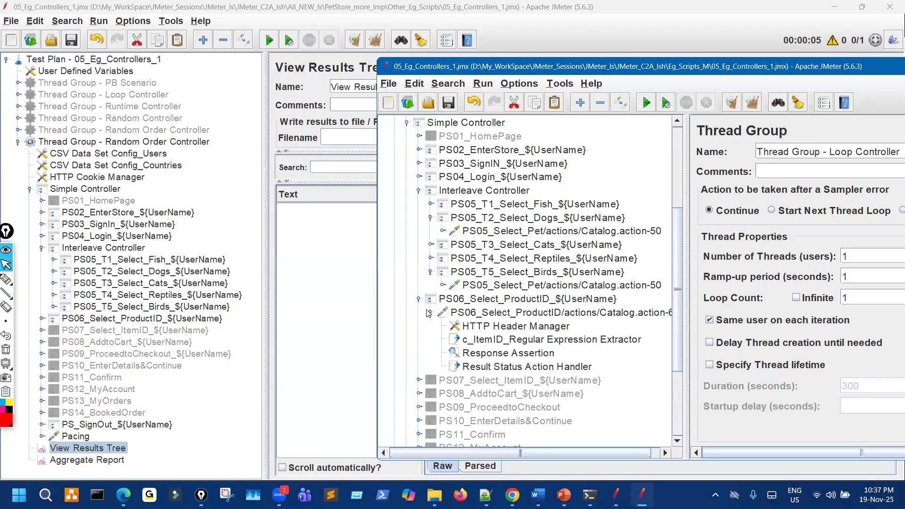
pyautogui.click(428, 313)
pyautogui.click(420, 300)
pyautogui.click(325, 307)
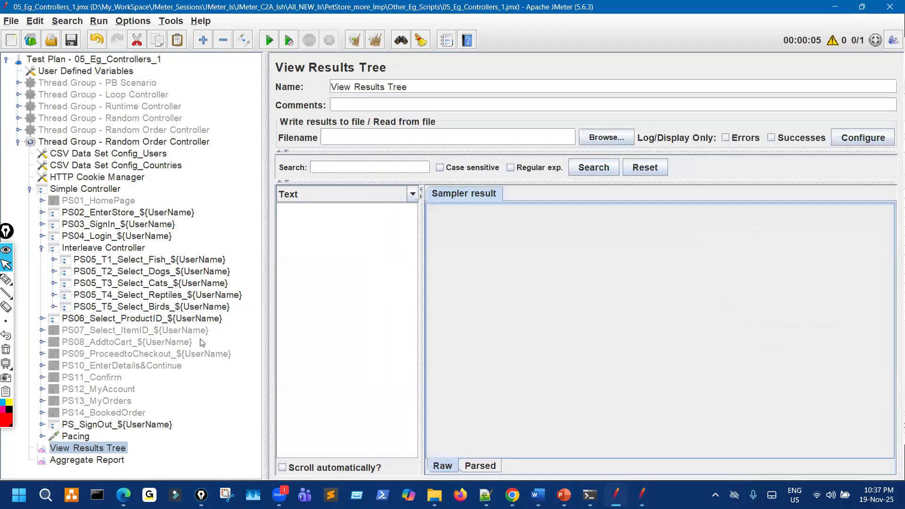
# Run the test, widen the results pane, and mark iteration one picking T1 Fish.
pyautogui.hotkey('ctrl', 'r')
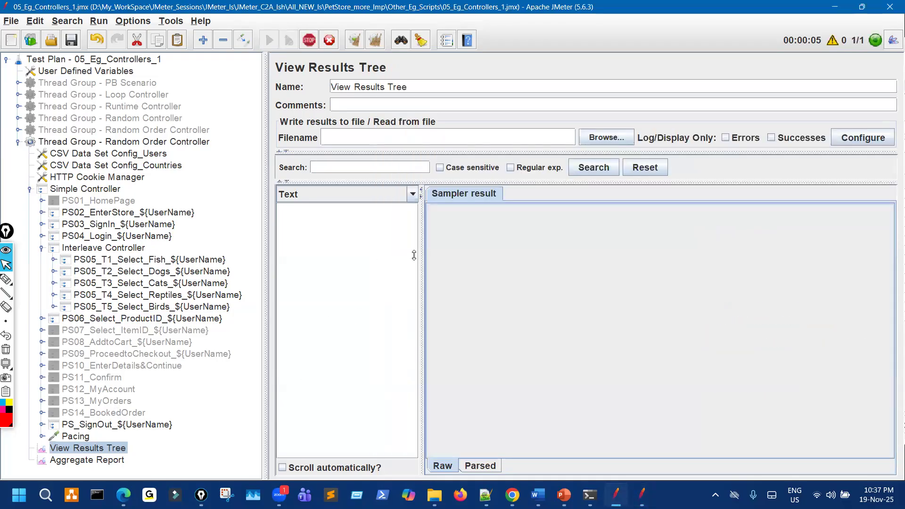
pyautogui.moveTo(432, 246); pyautogui.dragTo(519, 250)
pyautogui.click(6, 279)
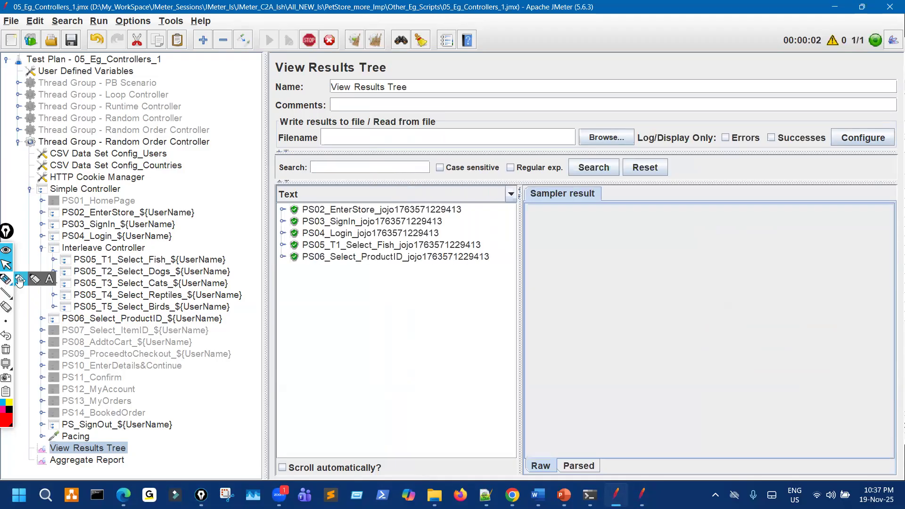
pyautogui.moveTo(267, 277); pyautogui.dragTo(589, 270)
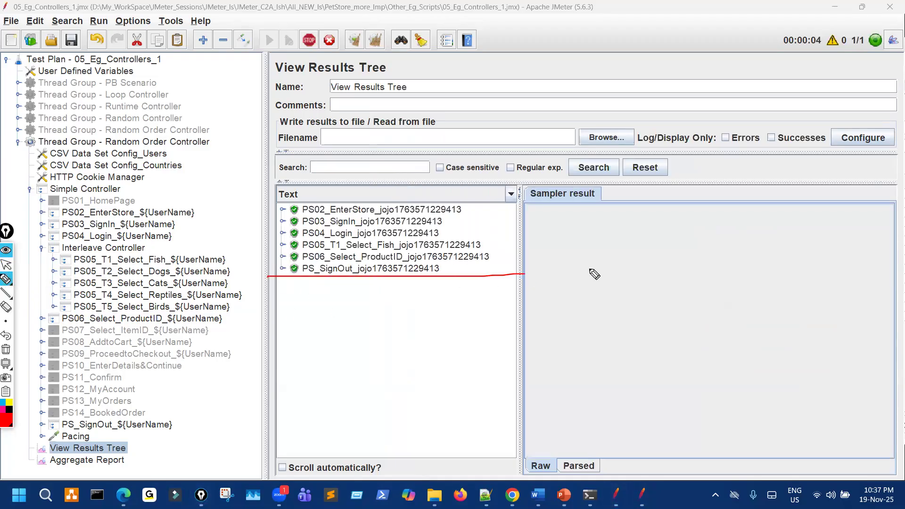
pyautogui.moveTo(327, 244); pyautogui.dragTo(330, 243)
pyautogui.moveTo(97, 260); pyautogui.dragTo(140, 238)
pyautogui.moveTo(205, 273)
pyautogui.mouseDown()
pyautogui.moveTo(240, 309)
pyautogui.moveTo(202, 325)
pyautogui.mouseUp()
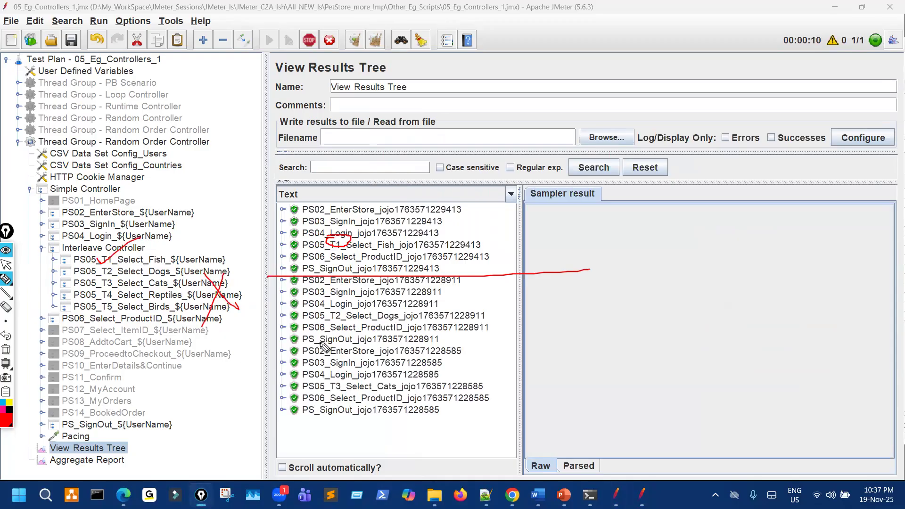
# Mark the second iteration's pick of T2 Dogs in the results and tree.
pyautogui.moveTo(267, 348); pyautogui.dragTo(574, 345)
pyautogui.moveTo(336, 310)
pyautogui.mouseDown()
pyautogui.moveTo(328, 328)
pyautogui.moveTo(348, 306)
pyautogui.mouseUp()
pyautogui.moveTo(101, 269); pyautogui.dragTo(102, 271)
pyautogui.moveTo(168, 292); pyautogui.dragTo(217, 308)
pyautogui.moveTo(197, 292); pyautogui.dragTo(179, 317)
pyautogui.moveTo(181, 255); pyautogui.dragTo(213, 261)
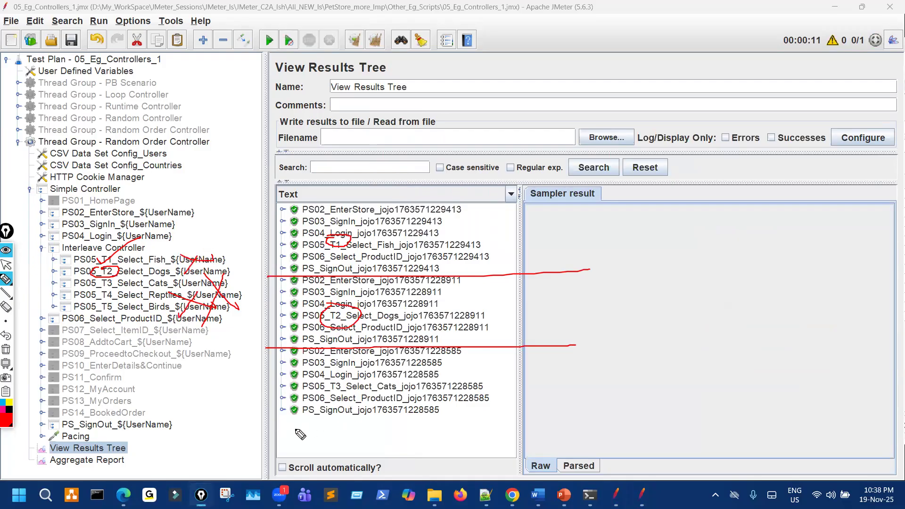
# Mark the third iteration's pick of T3 Cats, then clear all annotations.
pyautogui.moveTo(270, 428); pyautogui.dragTo(491, 426)
pyautogui.moveTo(350, 381)
pyautogui.mouseDown()
pyautogui.moveTo(329, 391)
pyautogui.moveTo(351, 384)
pyautogui.mouseUp()
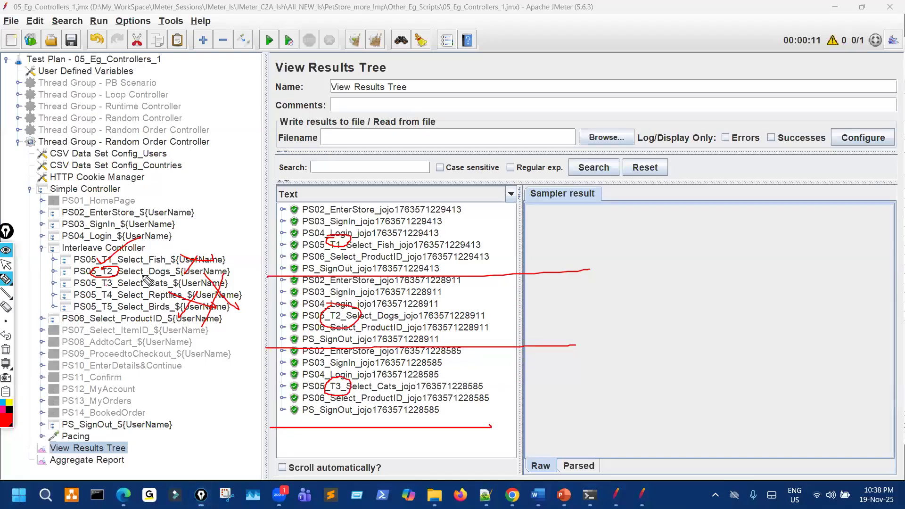
pyautogui.moveTo(176, 290); pyautogui.dragTo(144, 323)
pyautogui.moveTo(200, 273); pyautogui.dragTo(166, 262)
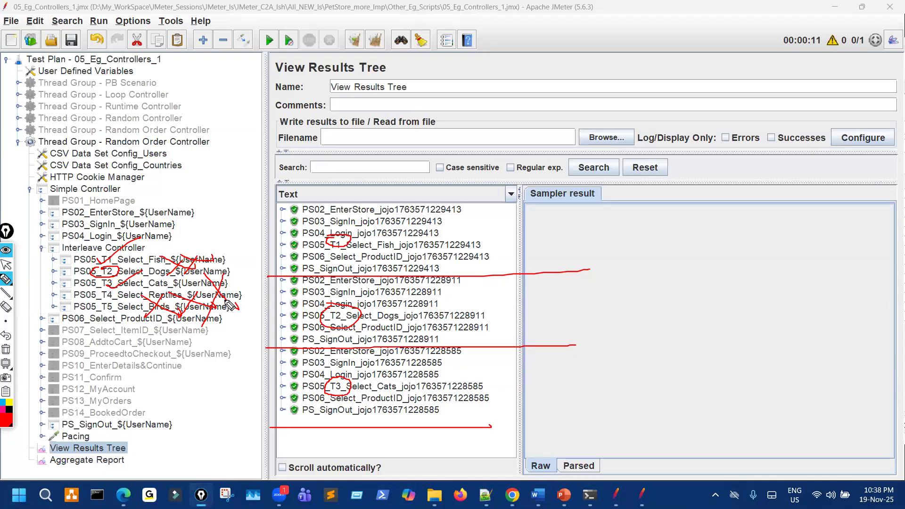
pyautogui.hotkey('ctrl', 'shift', '7')
pyautogui.hotkey('ctrl', 'shift', '2')
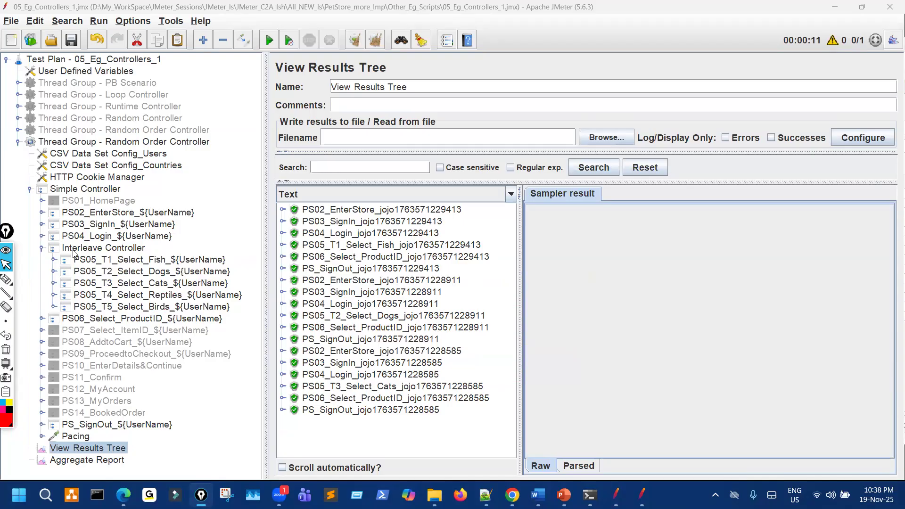
# Copy the Interleave Controller's name from its settings.
pyautogui.click(41, 248)
pyautogui.click(29, 189)
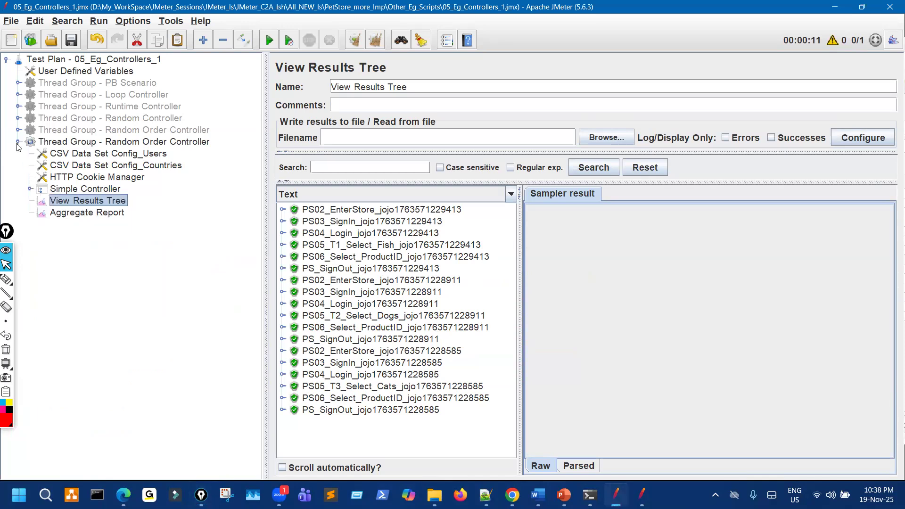
pyautogui.click(29, 188)
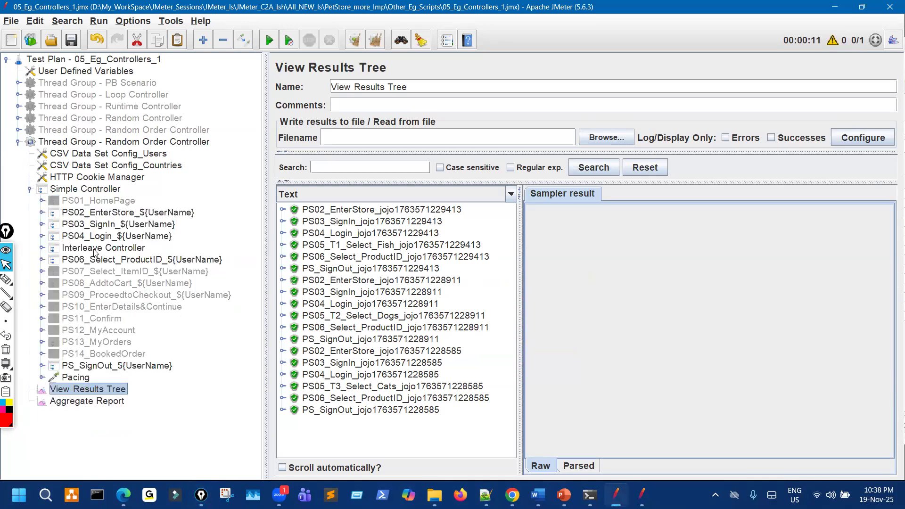
pyautogui.click(104, 247)
pyautogui.click(425, 82)
pyautogui.hotkey('ctrl', 'a')
pyautogui.hotkey('ctrl', 'c')
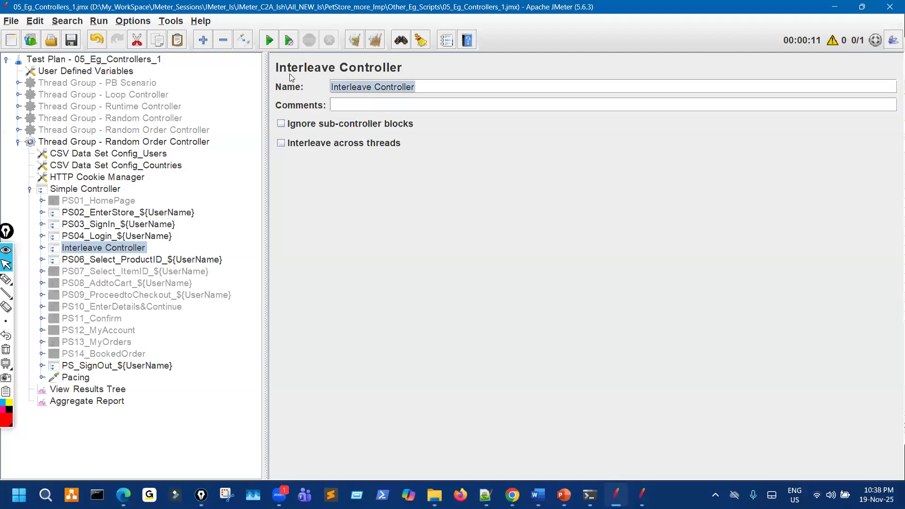
# Rename the thread group to 'Thread Group - Interleave Controller' and collapse it.
pyautogui.click(113, 144)
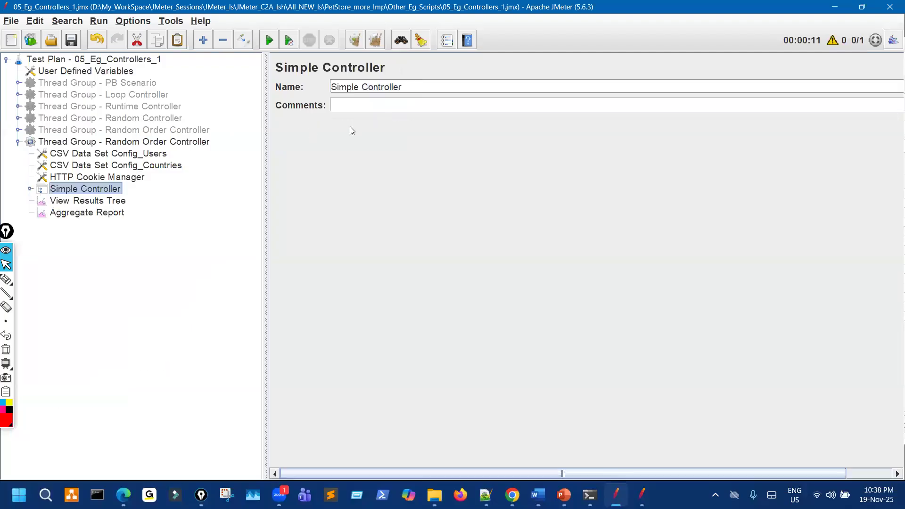
pyautogui.moveTo(397, 87); pyautogui.dragTo(612, 87)
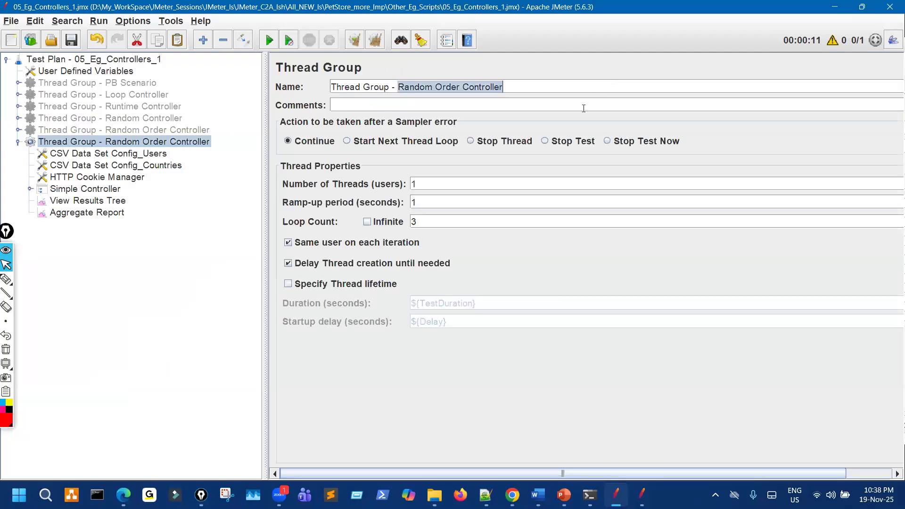
pyautogui.hotkey('ctrl', 'v')
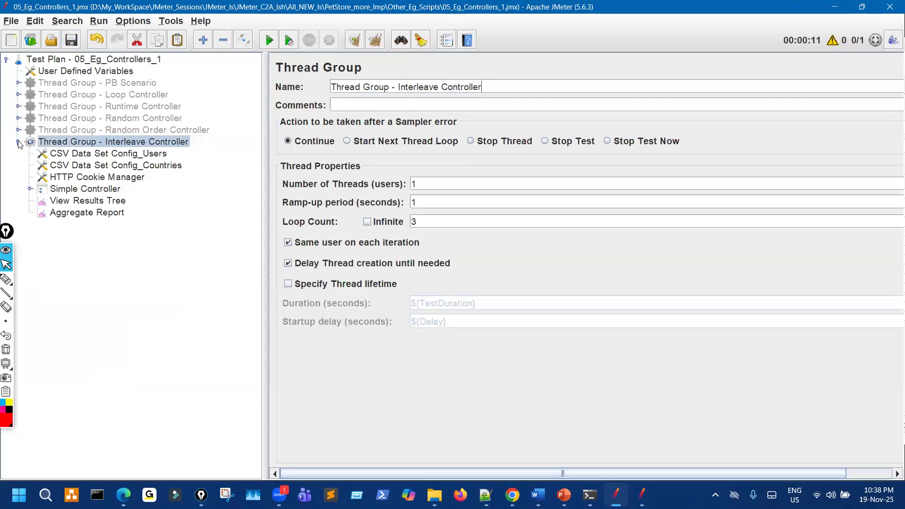
pyautogui.click(19, 142)
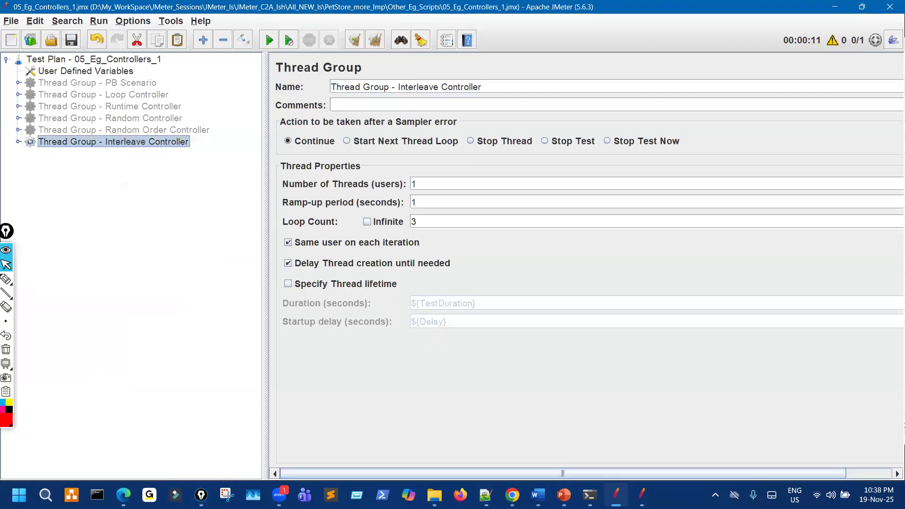
pyautogui.click(641, 495)
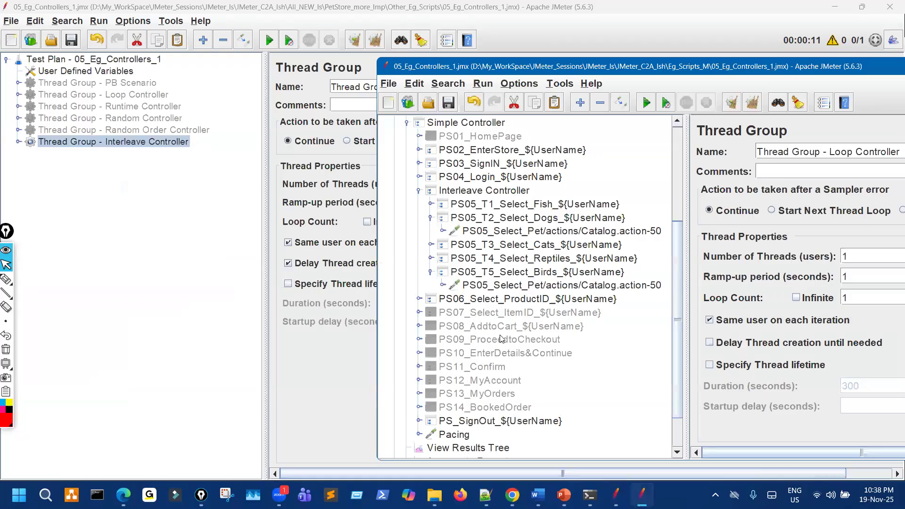
# In the reference plan, expand the Once Only Controller thread group to show PS01–PS04.
pyautogui.click(431, 218)
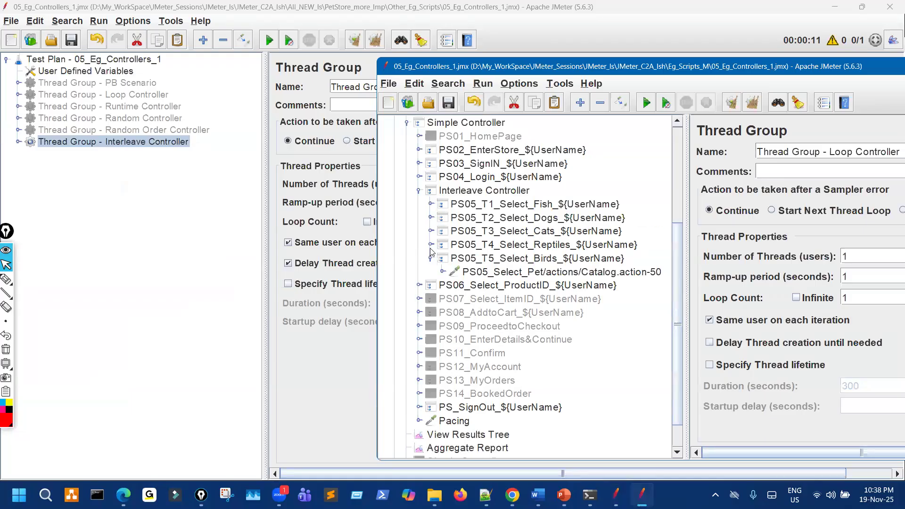
pyautogui.click(418, 190)
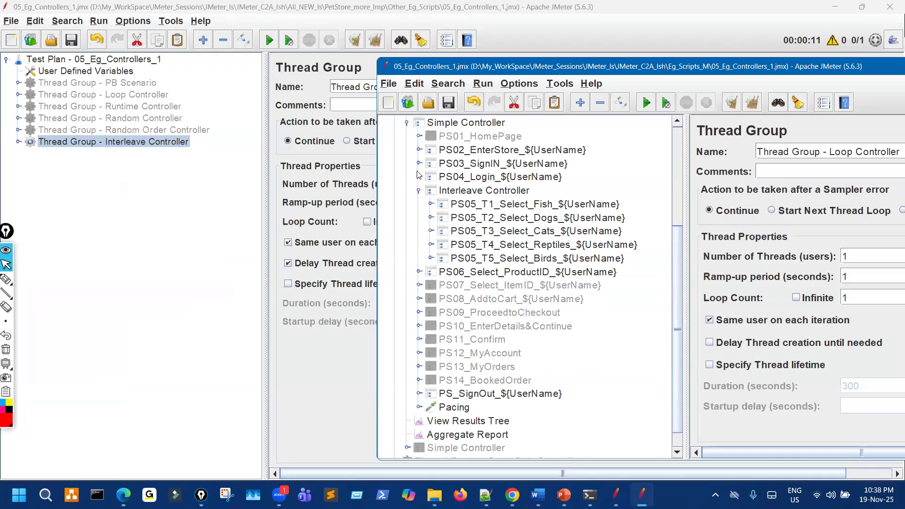
pyautogui.click(406, 168)
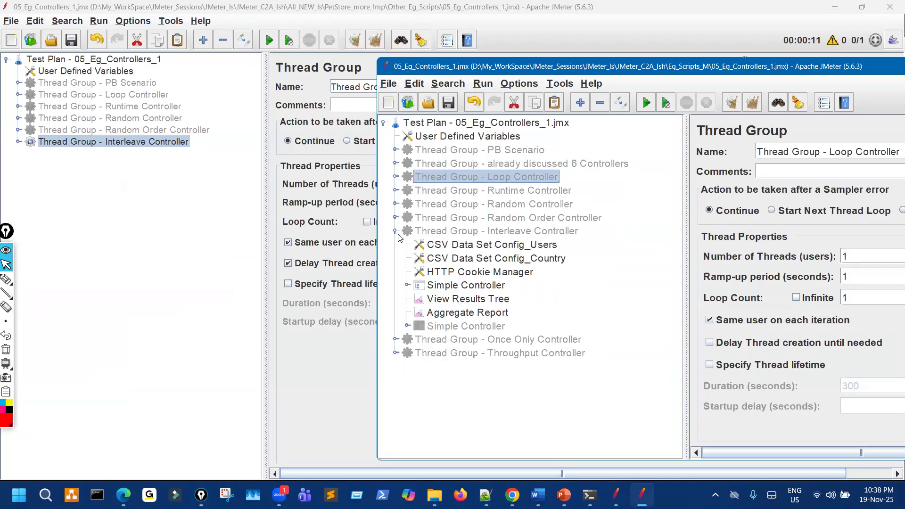
pyautogui.click(396, 232)
pyautogui.click(487, 247)
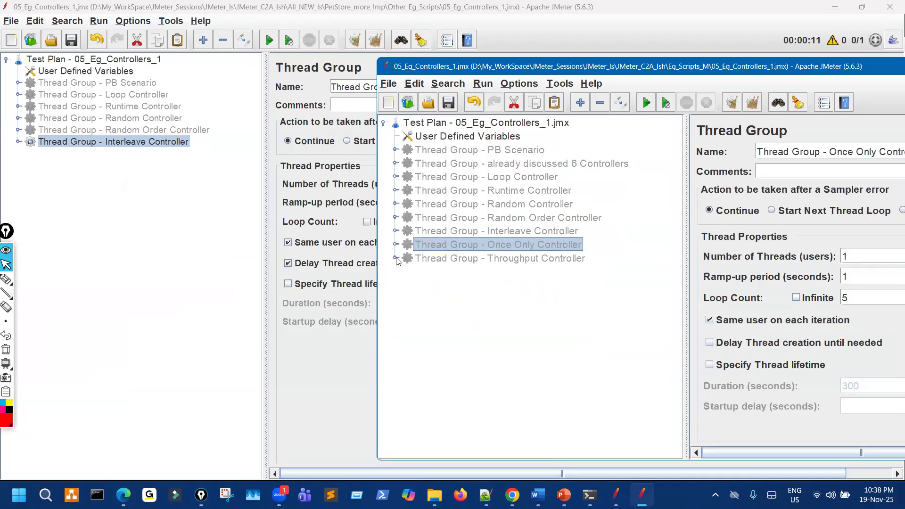
pyautogui.click(396, 245)
pyautogui.click(408, 300)
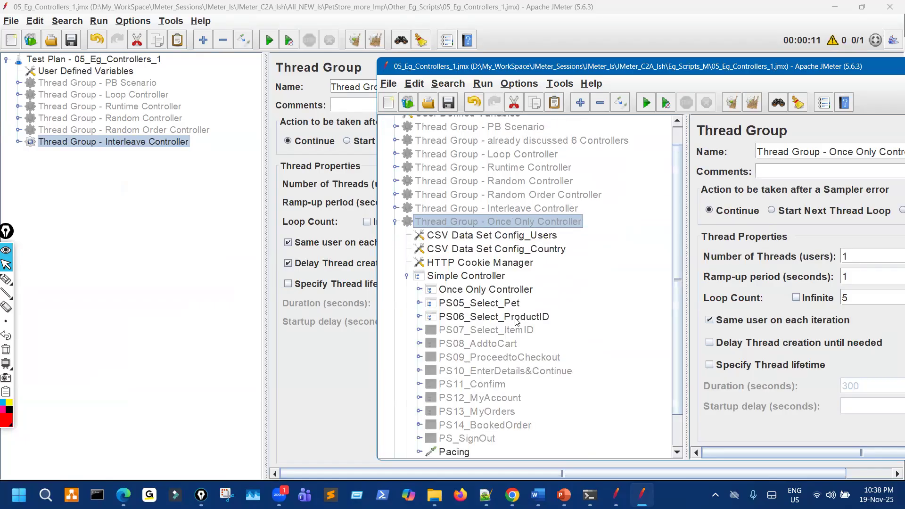
pyautogui.click(419, 289)
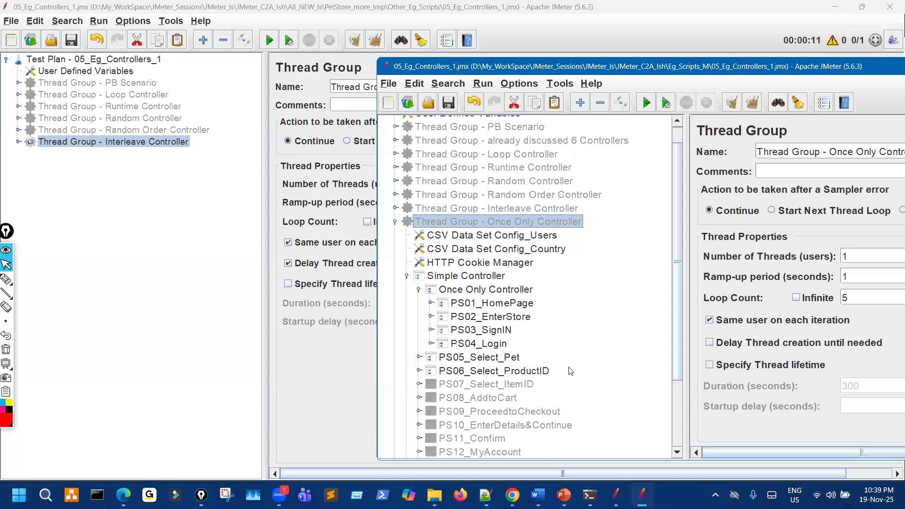
pyautogui.scroll(-3, 570, 371)
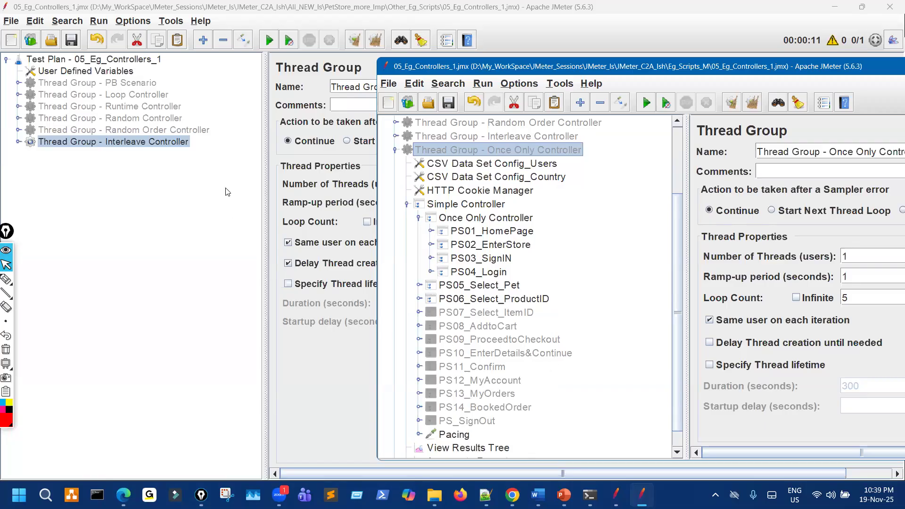
# Paste a PB Scenario copy under Test Plan and disable the Interleave Controller thread group.
pyautogui.click(124, 85)
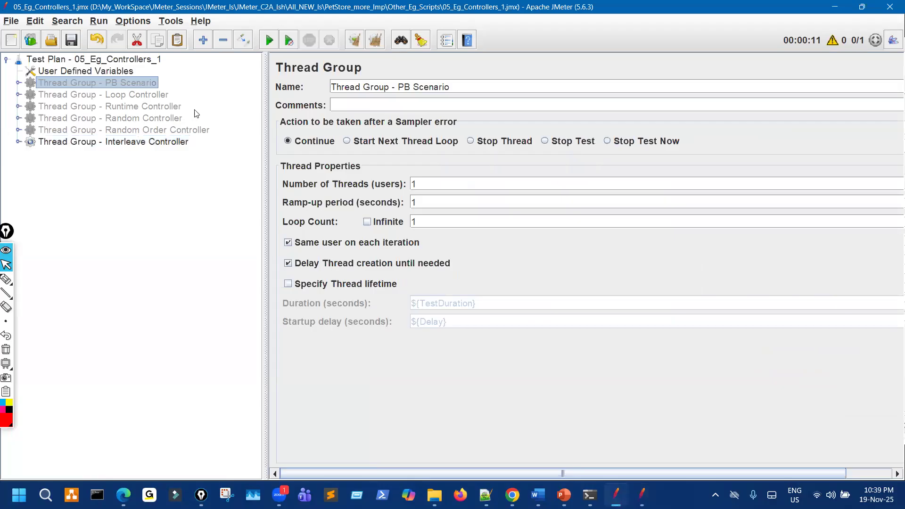
pyautogui.click(143, 60)
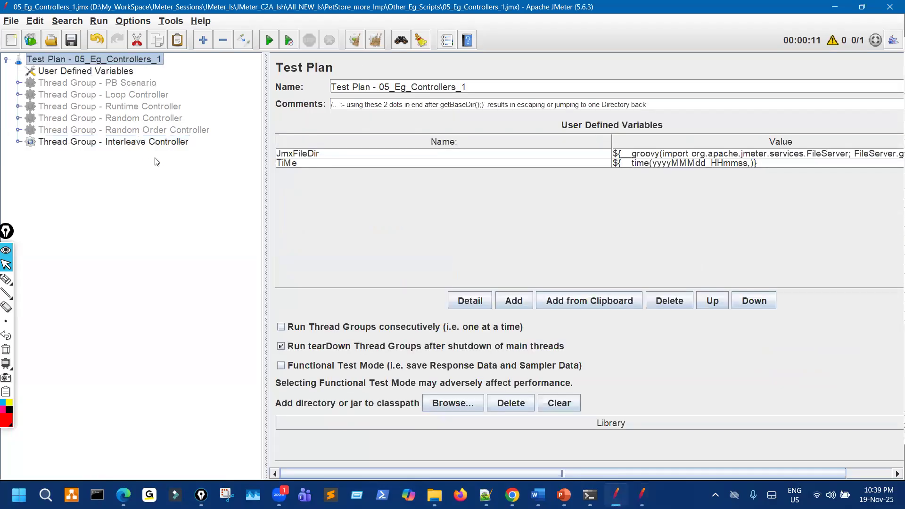
pyautogui.hotkey('ctrl', 'v')
pyautogui.click(150, 145)
pyautogui.hotkey('ctrl', 't')
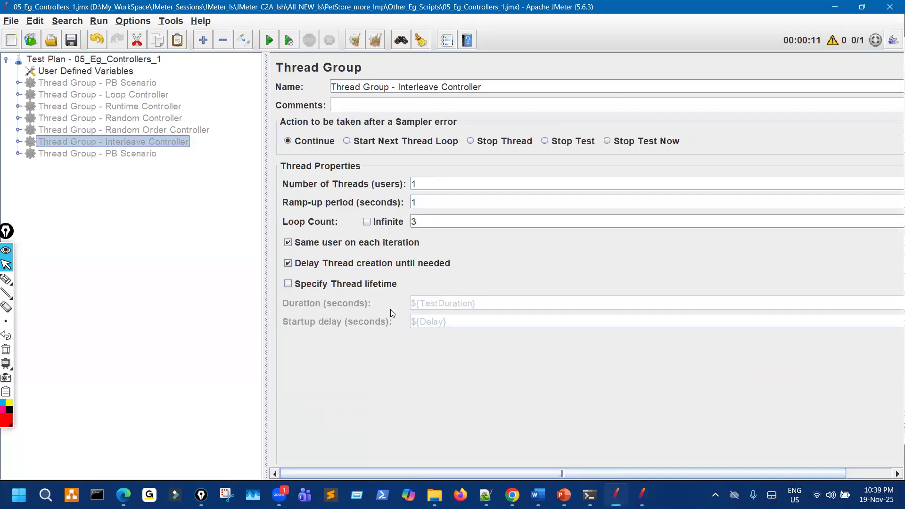
# Switch to the 4.9 Once Only Controller slide and underline 'Transactions or Requests'.
pyautogui.click(641, 494)
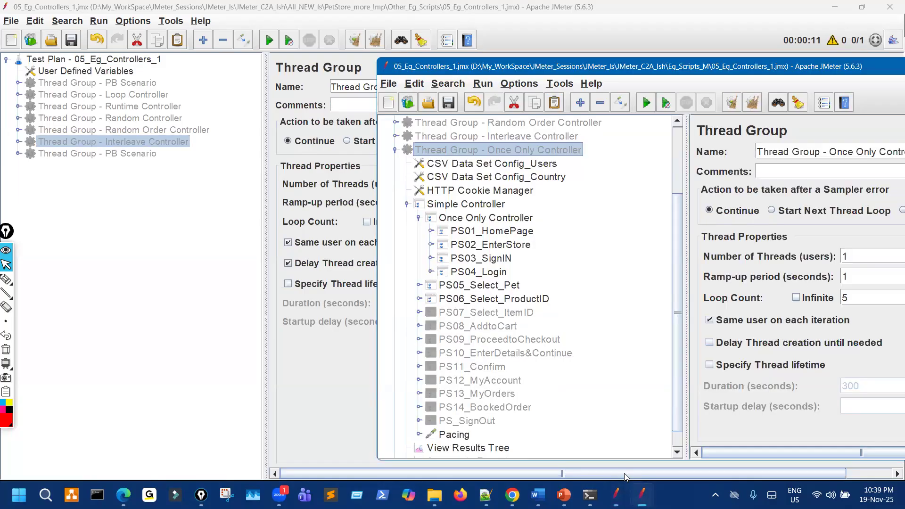
pyautogui.click(83, 154)
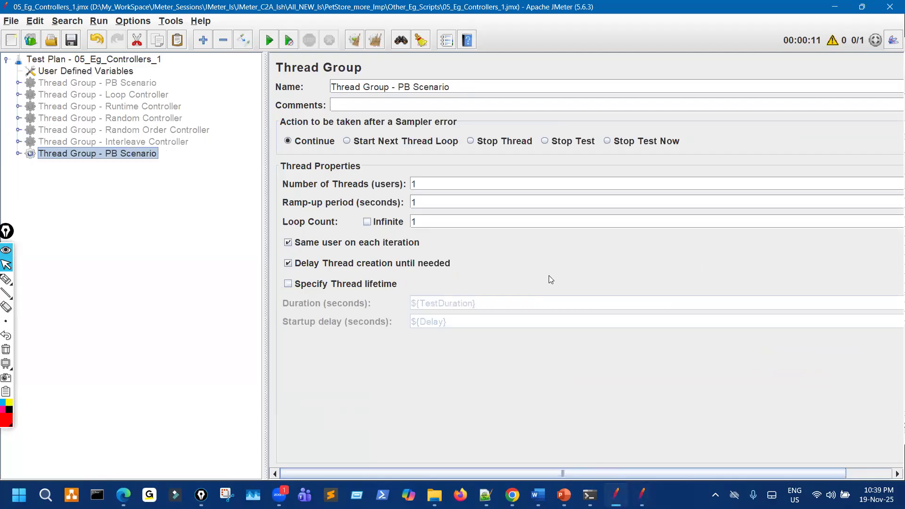
pyautogui.hotkey('alt', 'Tab')
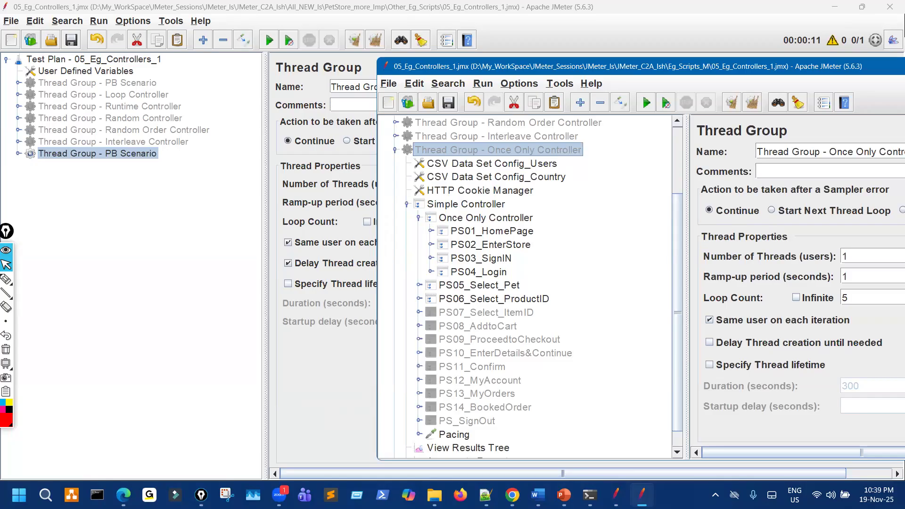
pyautogui.hotkey('alt', 'Tab')
pyautogui.moveTo(78, 165); pyautogui.dragTo(149, 161)
pyautogui.moveTo(301, 184); pyautogui.dragTo(499, 187)
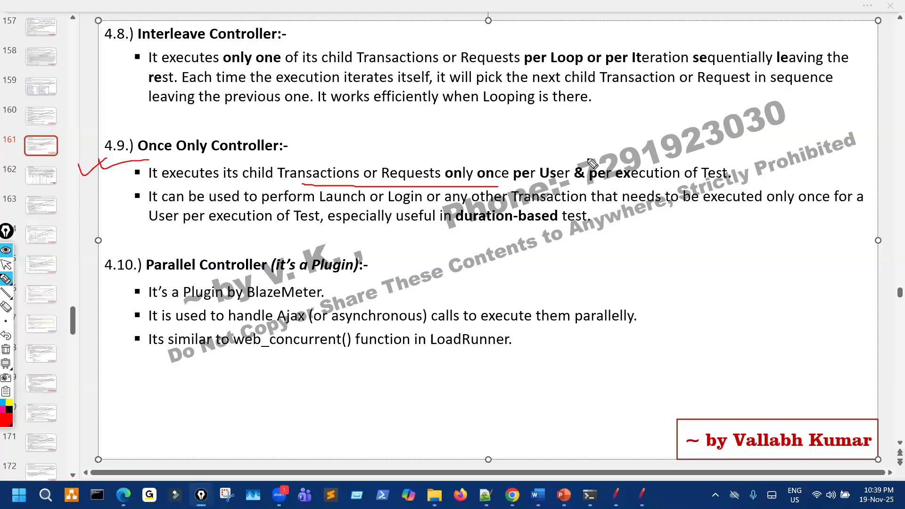
# Clear the red ink and replace the '&' after 'User' with 'and'.
pyautogui.moveTo(587, 155)
pyautogui.mouseDown()
pyautogui.moveTo(546, 175)
pyautogui.moveTo(602, 166)
pyautogui.mouseUp()
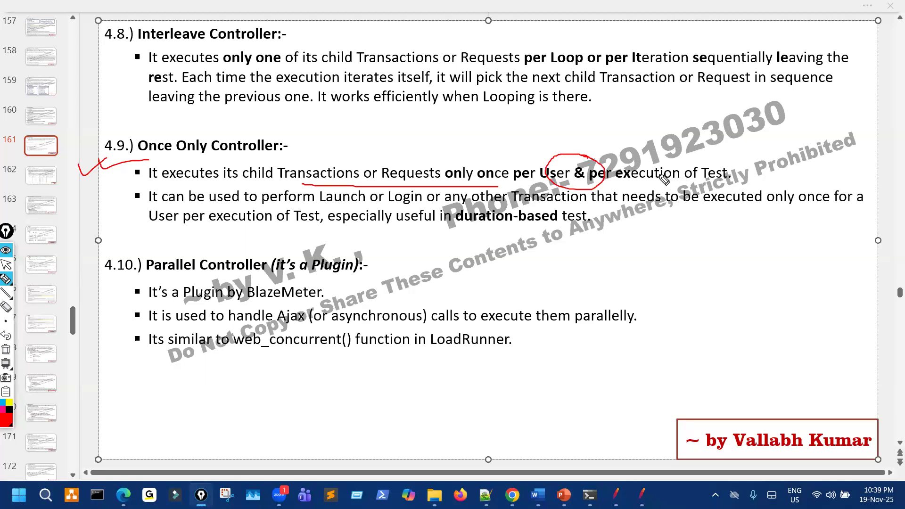
pyautogui.moveTo(552, 183)
pyautogui.mouseDown()
pyautogui.moveTo(603, 182)
pyautogui.moveTo(569, 170)
pyautogui.moveTo(585, 176)
pyautogui.mouseUp()
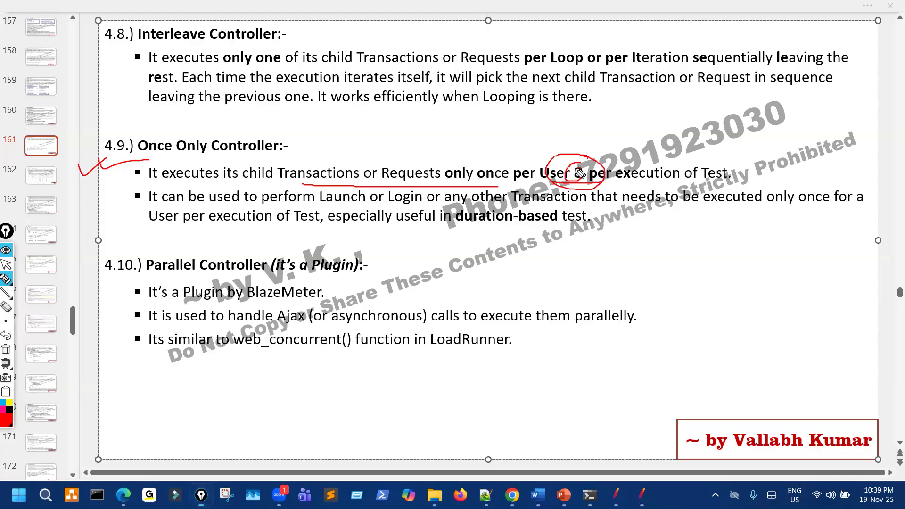
pyautogui.hotkey('ctrl', 'shift', '7')
pyautogui.hotkey('ctrl', 'shift', '2')
pyautogui.doubleClick(582, 175)
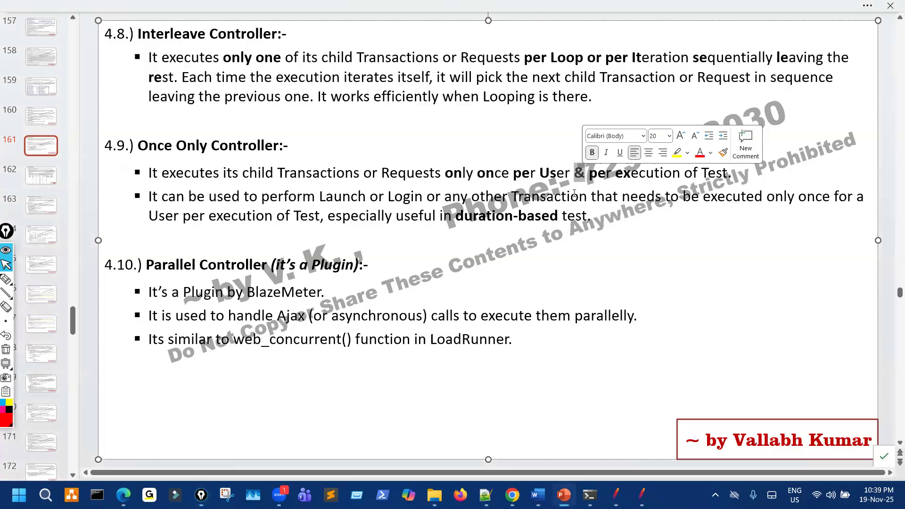
pyautogui.write('and')
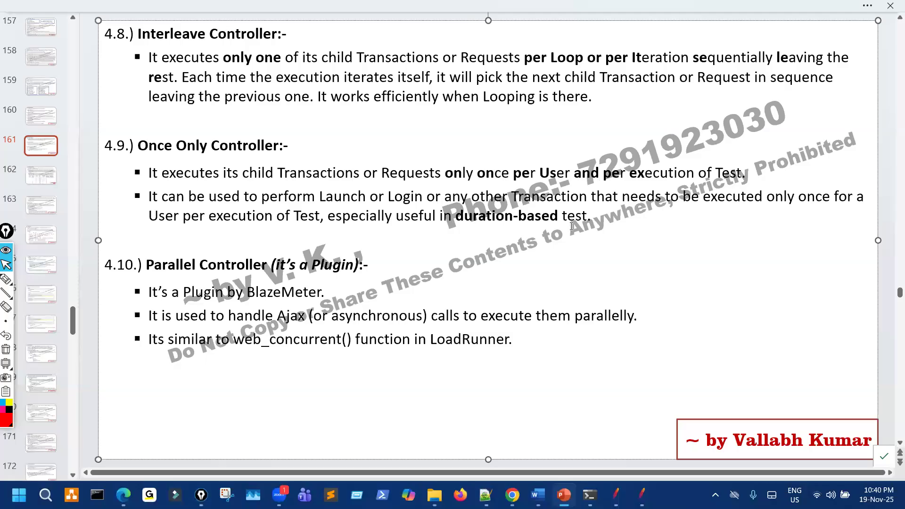
# Underline 'Transactions or Requests' and circle 'once per User' in the first bullet.
pyautogui.click(6, 278)
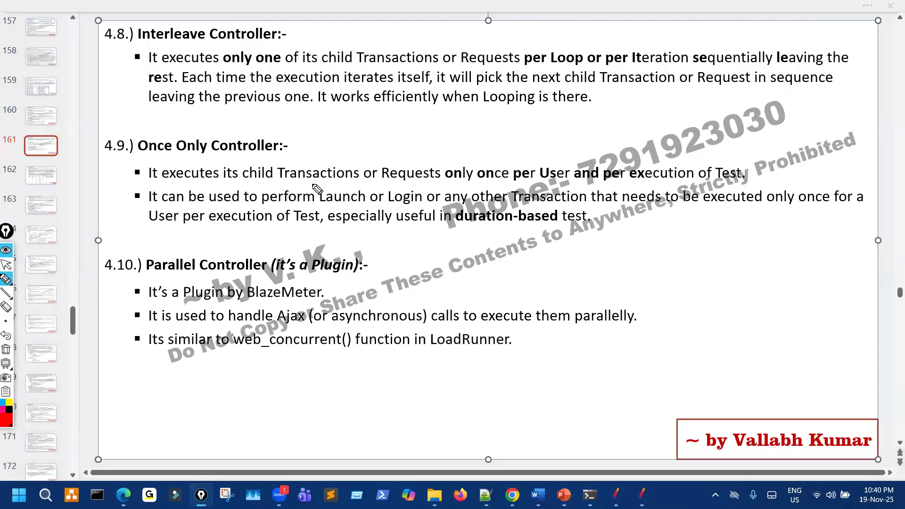
pyautogui.moveTo(305, 183)
pyautogui.mouseDown()
pyautogui.moveTo(538, 185)
pyautogui.moveTo(528, 152)
pyautogui.mouseUp()
pyautogui.click(526, 157)
pyautogui.moveTo(614, 180); pyautogui.dragTo(695, 179)
pyautogui.moveTo(758, 174); pyautogui.dragTo(777, 168)
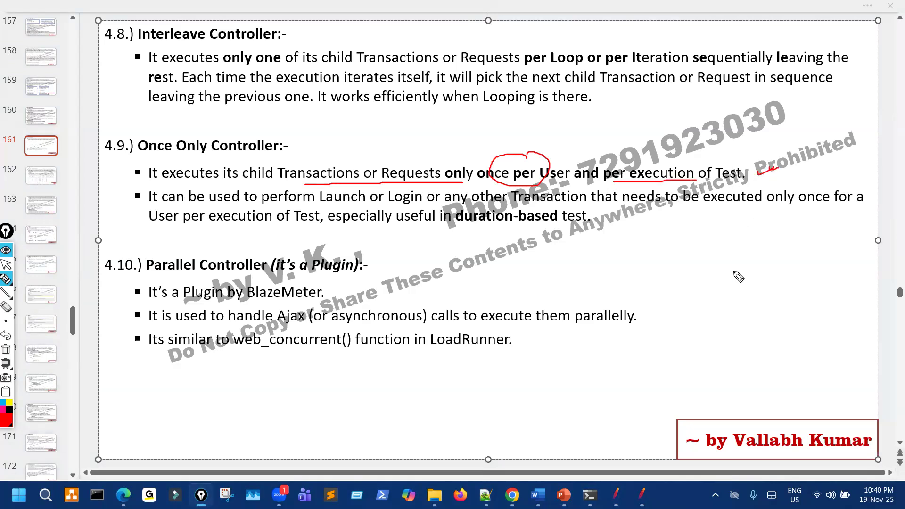
# Write '1 Loop' and '5 Loop' notes beside the 4.10 heading.
pyautogui.moveTo(685, 270)
pyautogui.mouseDown()
pyautogui.moveTo(689, 256)
pyautogui.moveTo(724, 273)
pyautogui.mouseUp()
pyautogui.moveTo(731, 242)
pyautogui.mouseDown()
pyautogui.moveTo(821, 259)
pyautogui.moveTo(814, 241)
pyautogui.mouseUp()
pyautogui.moveTo(726, 312); pyautogui.dragTo(747, 302)
pyautogui.moveTo(708, 311); pyautogui.dragTo(728, 337)
pyautogui.moveTo(795, 304); pyautogui.dragTo(860, 309)
# Write and circle a '20 min 1 hr' note, then underline both loop notes.
pyautogui.moveTo(631, 403); pyautogui.dragTo(659, 400)
pyautogui.moveTo(653, 382)
pyautogui.mouseDown()
pyautogui.moveTo(637, 415)
pyautogui.moveTo(802, 398)
pyautogui.moveTo(819, 383)
pyautogui.mouseUp()
pyautogui.moveTo(741, 423)
pyautogui.mouseDown()
pyautogui.moveTo(753, 433)
pyautogui.moveTo(762, 428)
pyautogui.mouseUp()
pyautogui.moveTo(784, 402)
pyautogui.mouseDown()
pyautogui.moveTo(793, 426)
pyautogui.moveTo(803, 419)
pyautogui.mouseUp()
pyautogui.moveTo(807, 414)
pyautogui.mouseDown()
pyautogui.moveTo(815, 420)
pyautogui.moveTo(841, 403)
pyautogui.mouseUp()
pyautogui.moveTo(748, 391)
pyautogui.mouseDown()
pyautogui.moveTo(714, 444)
pyautogui.moveTo(843, 414)
pyautogui.moveTo(798, 376)
pyautogui.mouseUp()
pyautogui.moveTo(703, 289); pyautogui.dragTo(866, 242)
pyautogui.moveTo(751, 355); pyautogui.dragTo(875, 322)
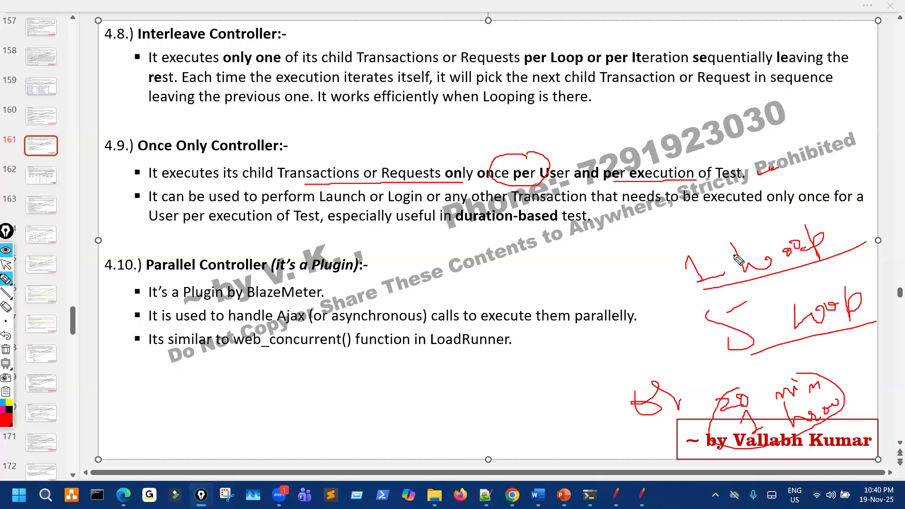
# Mark 'per User', circle 'Controller' and 'Transactions', and strike through 'Requests'.
pyautogui.moveTo(514, 184); pyautogui.dragTo(547, 184)
pyautogui.moveTo(222, 133); pyautogui.dragTo(255, 142)
pyautogui.moveTo(301, 161)
pyautogui.mouseDown()
pyautogui.moveTo(271, 181)
pyautogui.moveTo(317, 170)
pyautogui.moveTo(414, 173)
pyautogui.mouseUp()
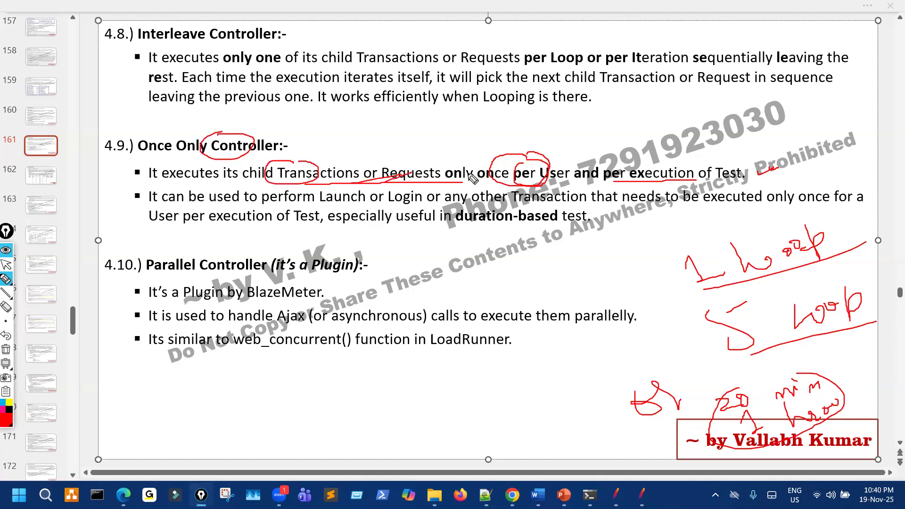
pyautogui.moveTo(477, 162)
pyautogui.mouseDown()
pyautogui.moveTo(449, 164)
pyautogui.moveTo(492, 163)
pyautogui.mouseUp()
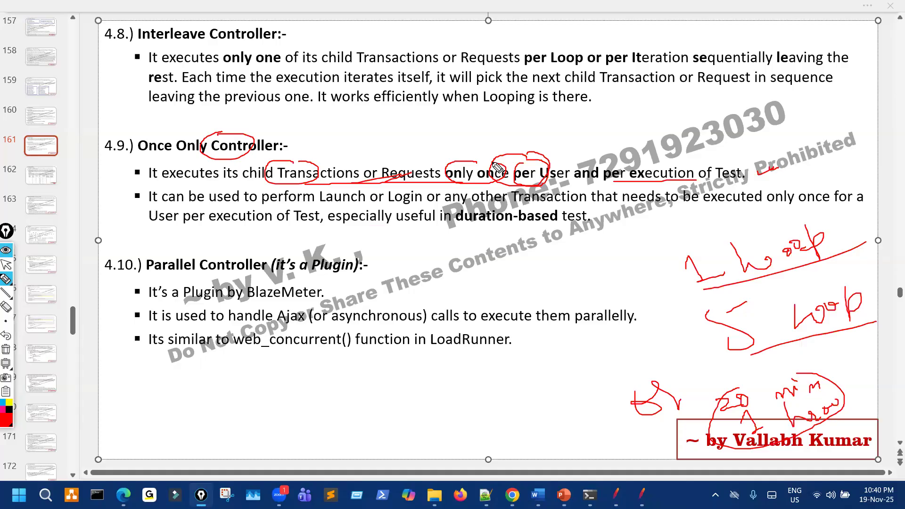
# Underline 'Launch or Login or any other' and circle 'only once' in the second bullet.
pyautogui.click(295, 206)
pyautogui.moveTo(371, 206); pyautogui.dragTo(492, 204)
pyautogui.moveTo(595, 207); pyautogui.dragTo(629, 206)
pyautogui.moveTo(780, 187)
pyautogui.mouseDown()
pyautogui.moveTo(769, 186)
pyautogui.moveTo(796, 182)
pyautogui.mouseUp()
pyautogui.moveTo(829, 208); pyautogui.dragTo(836, 210)
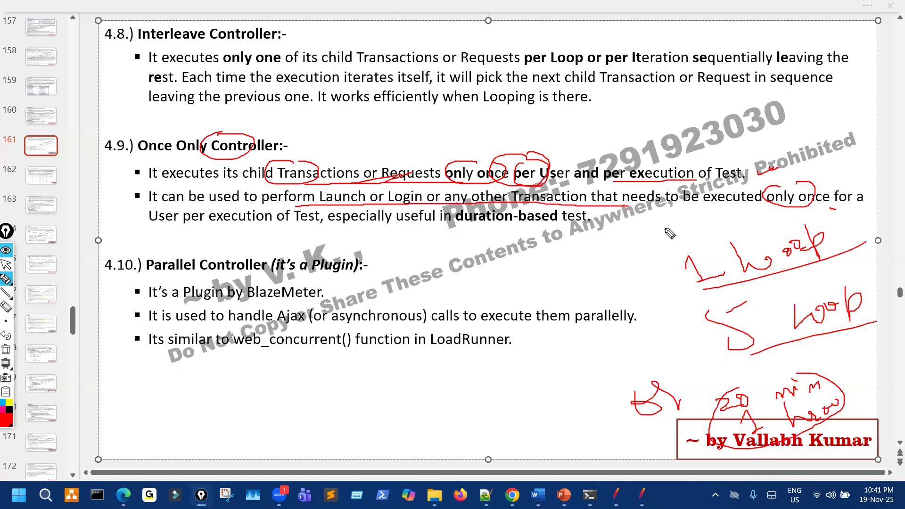
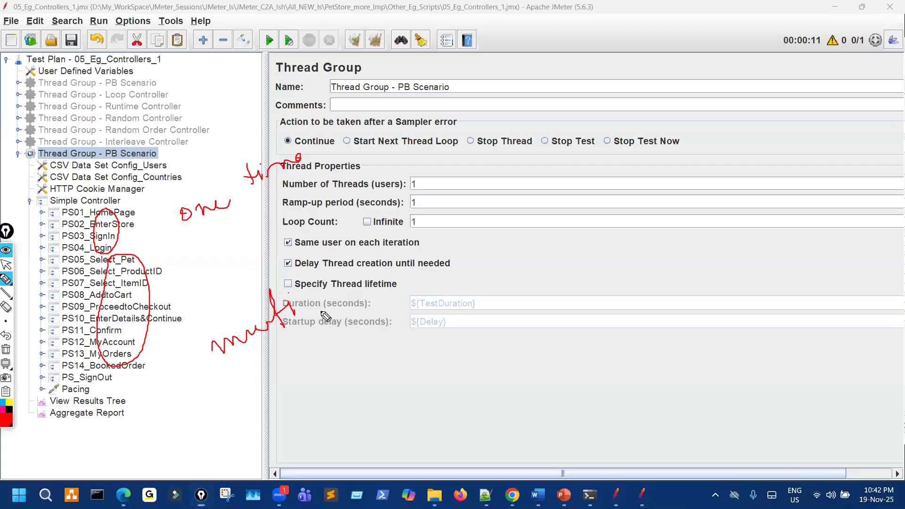
# Write and underline a time note, add a mark, then clear the ink.
pyautogui.moveTo(464, 272)
pyautogui.mouseDown()
pyautogui.moveTo(467, 259)
pyautogui.moveTo(517, 254)
pyautogui.moveTo(512, 248)
pyautogui.mouseUp()
pyautogui.moveTo(468, 292); pyautogui.dragTo(514, 279)
pyautogui.moveTo(494, 296); pyautogui.dragTo(546, 281)
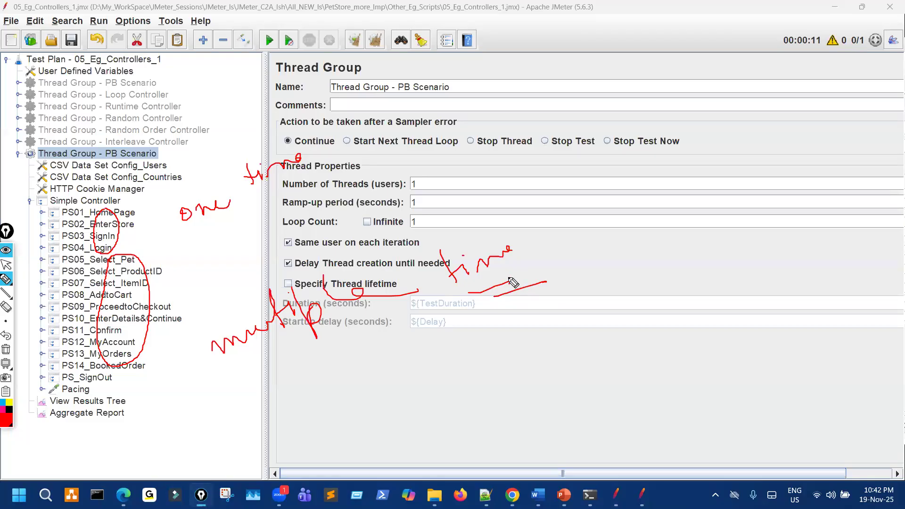
pyautogui.moveTo(199, 188)
pyautogui.mouseDown()
pyautogui.moveTo(178, 189)
pyautogui.moveTo(309, 189)
pyautogui.moveTo(244, 154)
pyautogui.mouseUp()
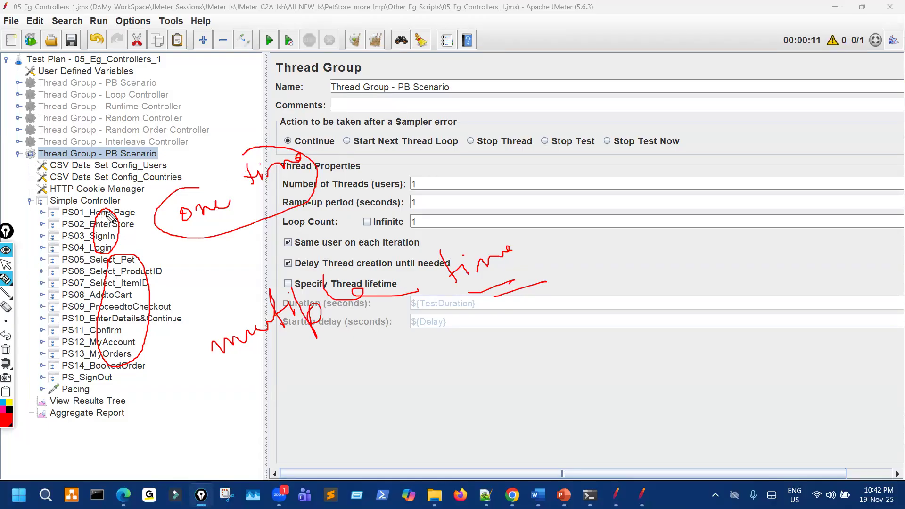
pyautogui.press('Escape')
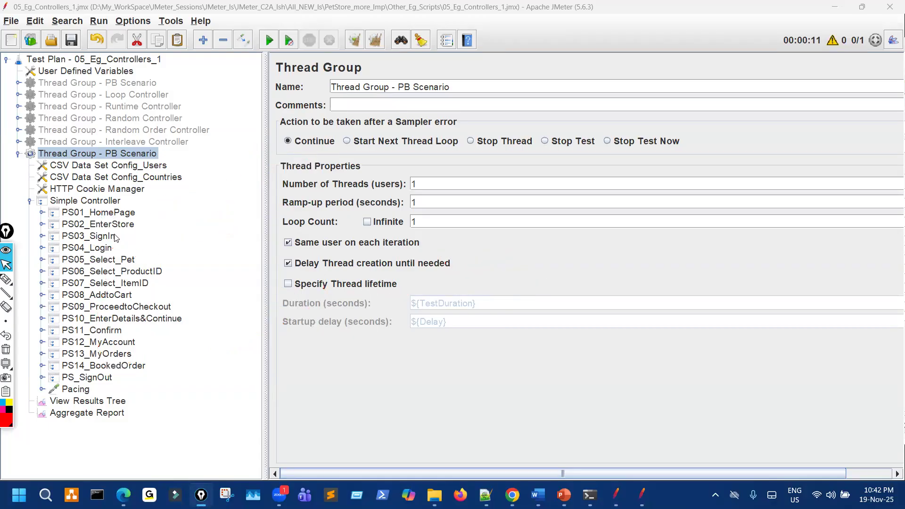
# Add a Once Only Controller under the Simple Controller, placed above PS01_HomePage.
pyautogui.click(108, 201)
pyautogui.rightClick(108, 202)
pyautogui.moveTo(264, 162)
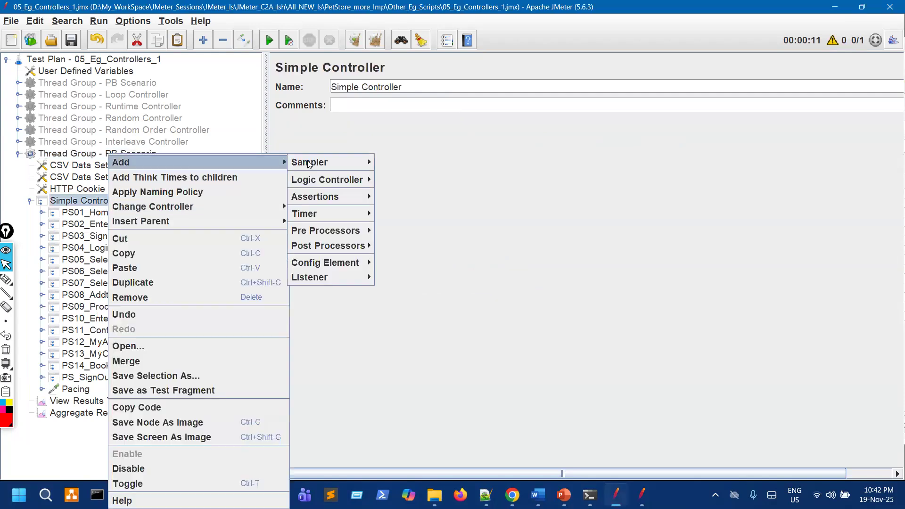
pyautogui.moveTo(350, 181)
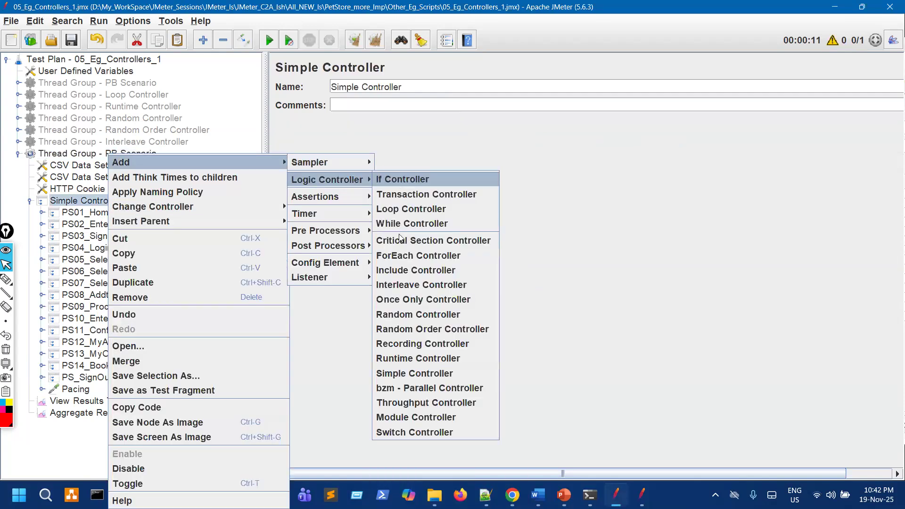
pyautogui.click(420, 299)
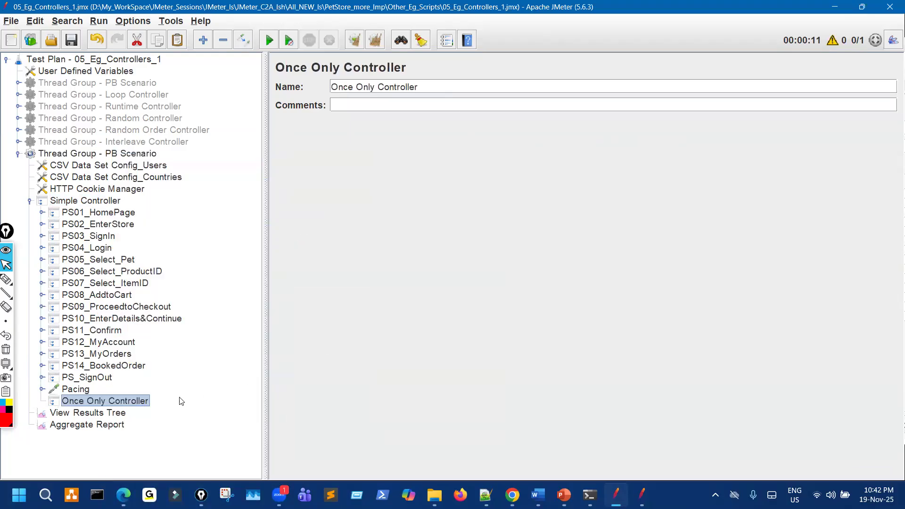
pyautogui.moveTo(136, 404); pyautogui.dragTo(187, 215)
# Move PS01_HomePage through PS04_Login into the Once Only Controller.
pyautogui.press('Down')
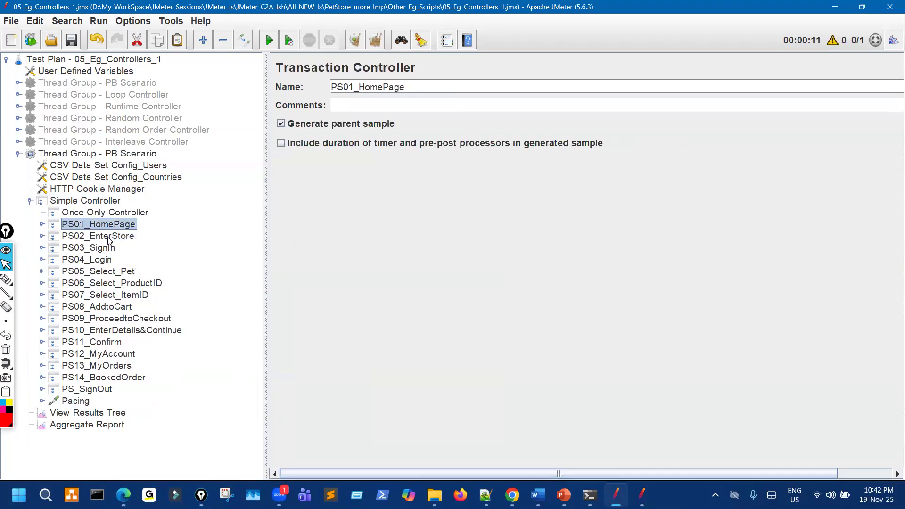
pyautogui.hotkey('shift', 'Down')
pyautogui.hotkey('shift', 'Down')
pyautogui.hotkey('shift', 'Down')
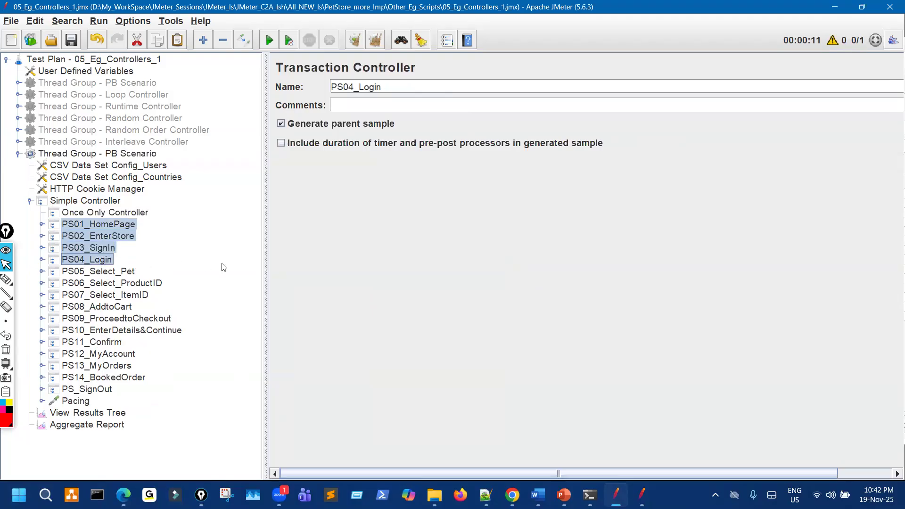
pyautogui.press('Delete')
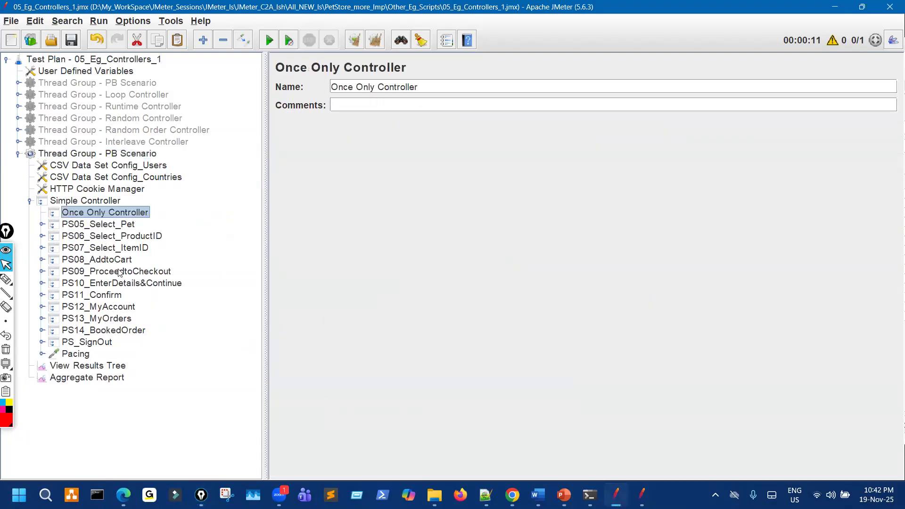
pyautogui.click(43, 213)
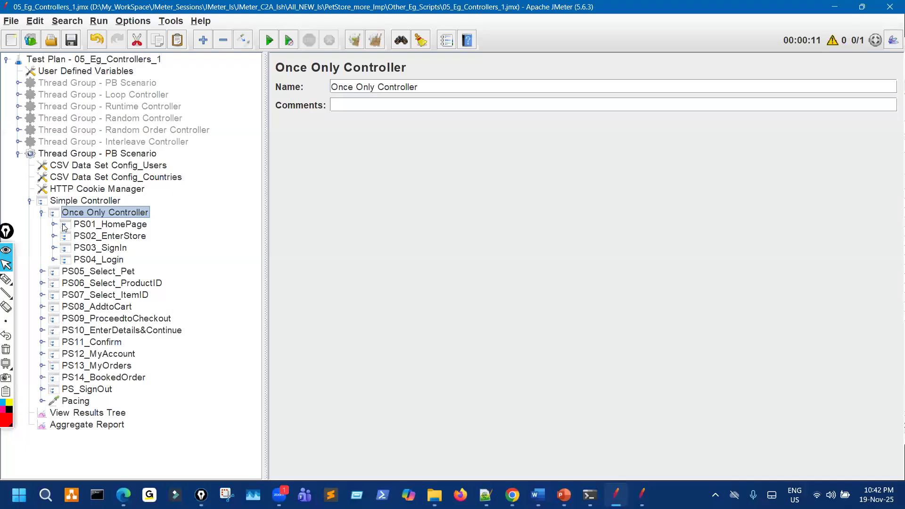
pyautogui.click(42, 213)
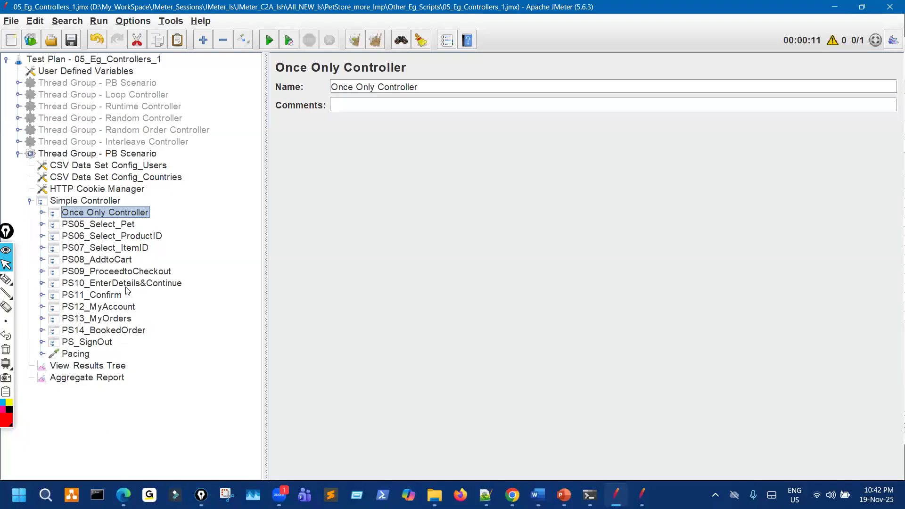
# Disable the transactions PS09_ProceedtoCheckout through PS_SignOut with Ctrl+T.
pyautogui.click(118, 271)
pyautogui.keyDown('shift'); pyautogui.click(128, 341); pyautogui.keyUp('shift')
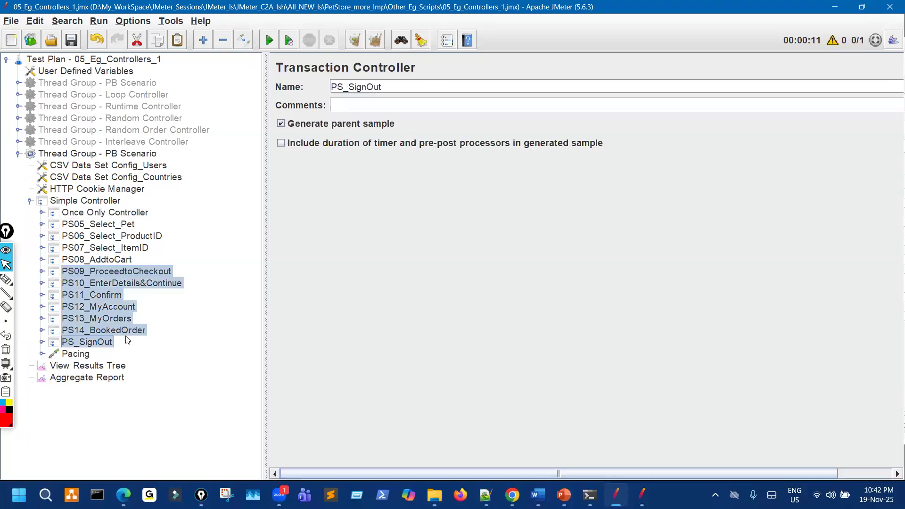
pyautogui.hotkey('ctrl', 't')
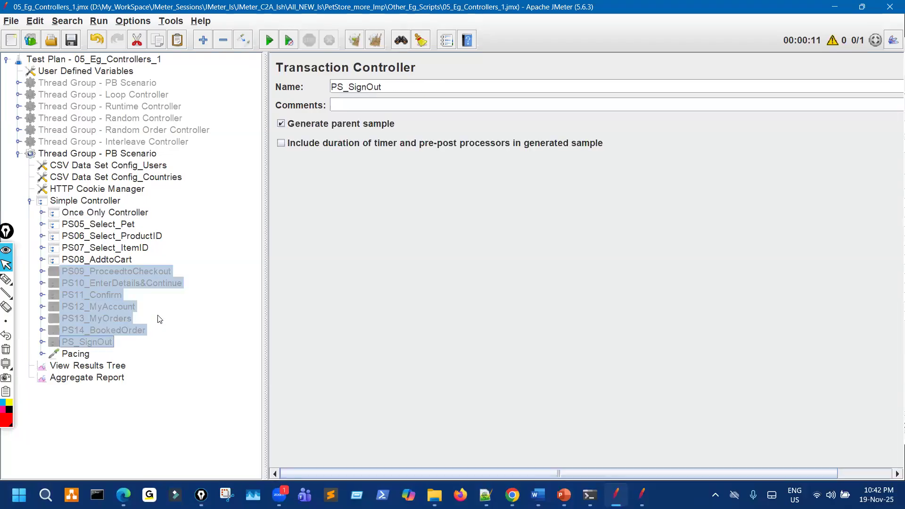
pyautogui.click(43, 212)
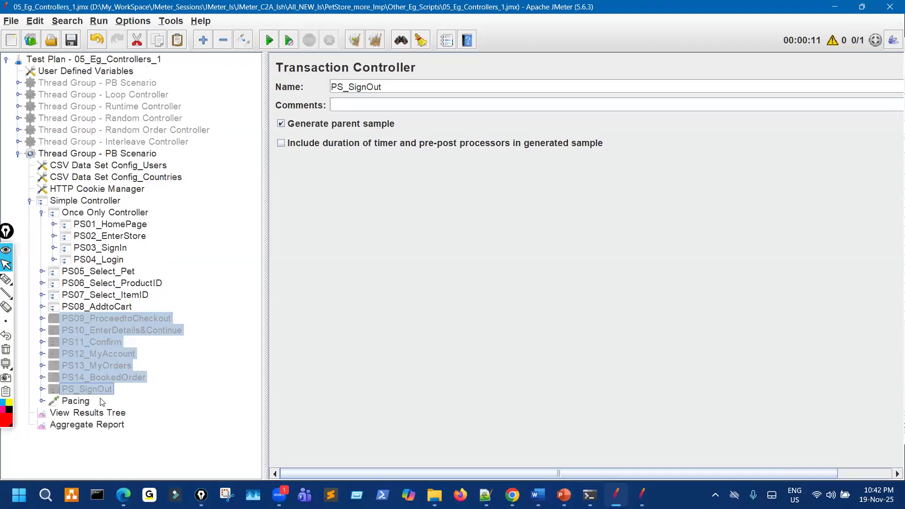
# Set Thread Group - PB Scenario to loop 5 times with 1 user.
pyautogui.click(137, 154)
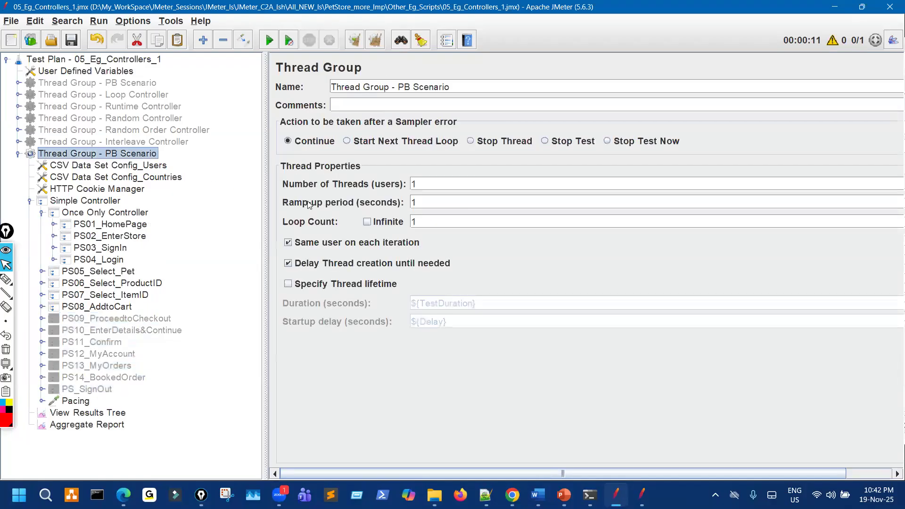
pyautogui.doubleClick(408, 183)
pyautogui.doubleClick(399, 221)
# Mark the Once Only Controller, tick the users and loop values, and write a '5 time' note.
pyautogui.click(7, 280)
pyautogui.moveTo(59, 211); pyautogui.dragTo(165, 210)
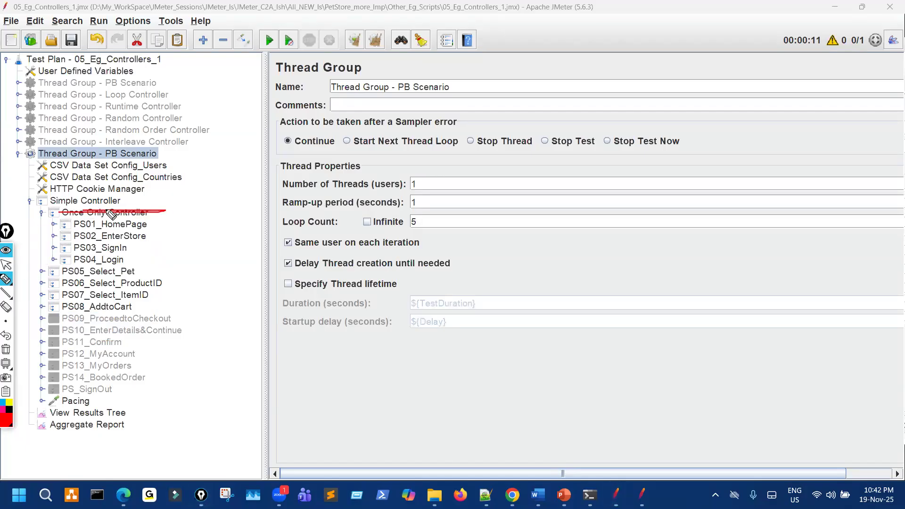
pyautogui.moveTo(421, 177); pyautogui.dragTo(444, 172)
pyautogui.moveTo(434, 220); pyautogui.dragTo(457, 214)
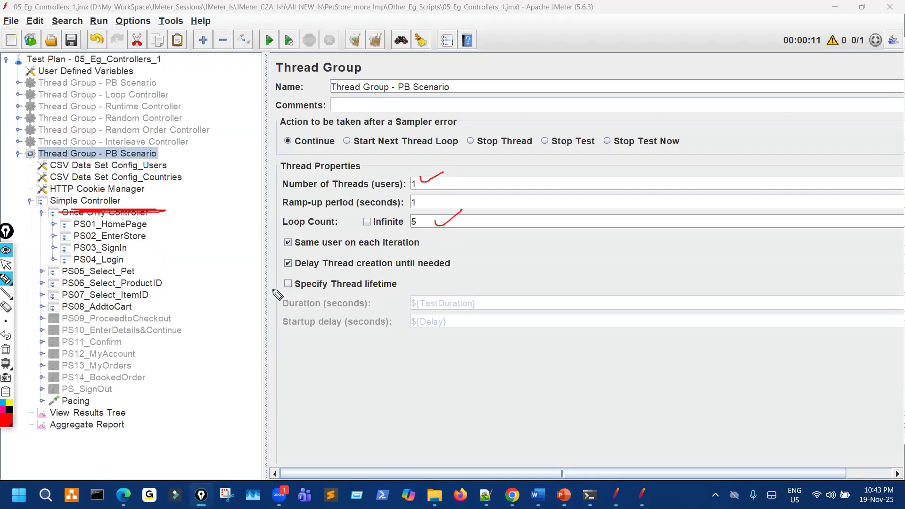
pyautogui.moveTo(139, 309); pyautogui.dragTo(103, 165)
pyautogui.moveTo(330, 345)
pyautogui.mouseDown()
pyautogui.moveTo(307, 366)
pyautogui.moveTo(304, 401)
pyautogui.mouseUp()
pyautogui.moveTo(368, 326)
pyautogui.mouseDown()
pyautogui.moveTo(390, 370)
pyautogui.moveTo(407, 332)
pyautogui.moveTo(482, 313)
pyautogui.mouseUp()
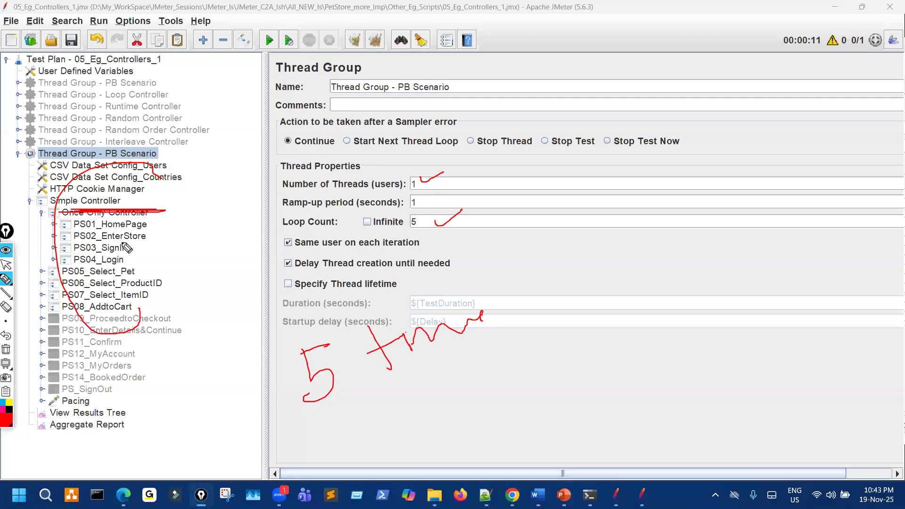
# Circle the looped transactions, extend the note to '5 times', then clear the ink.
pyautogui.moveTo(143, 318)
pyautogui.mouseDown()
pyautogui.moveTo(147, 336)
pyautogui.moveTo(77, 224)
pyautogui.moveTo(160, 230)
pyautogui.mouseUp()
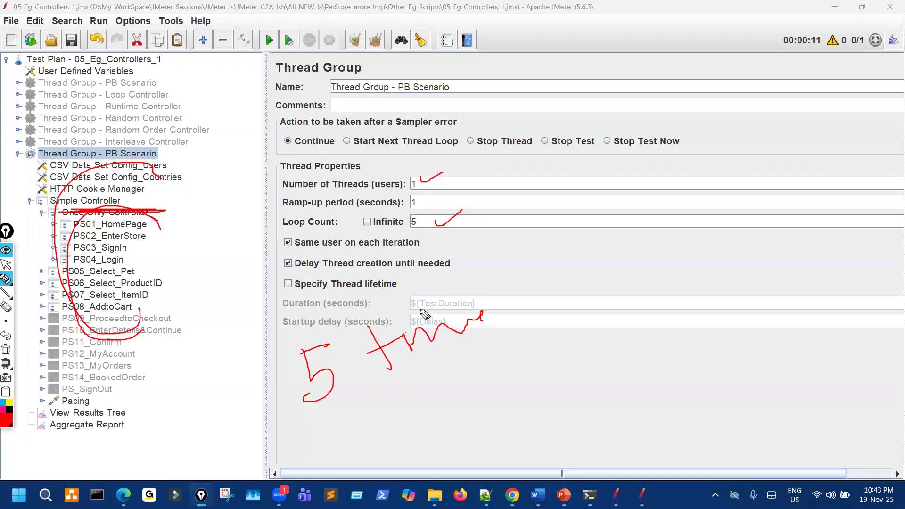
pyautogui.moveTo(483, 318)
pyautogui.mouseDown()
pyautogui.moveTo(530, 307)
pyautogui.moveTo(527, 339)
pyautogui.mouseUp()
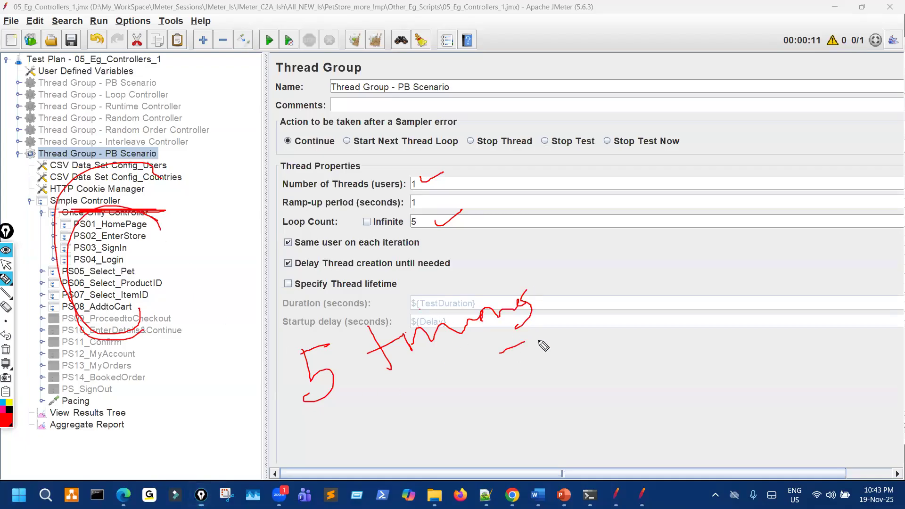
pyautogui.moveTo(153, 218); pyautogui.dragTo(160, 326)
pyautogui.moveTo(136, 353)
pyautogui.mouseDown()
pyautogui.moveTo(49, 250)
pyautogui.moveTo(141, 199)
pyautogui.mouseUp()
pyautogui.moveTo(318, 443)
pyautogui.mouseDown()
pyautogui.moveTo(345, 429)
pyautogui.moveTo(390, 428)
pyautogui.mouseUp()
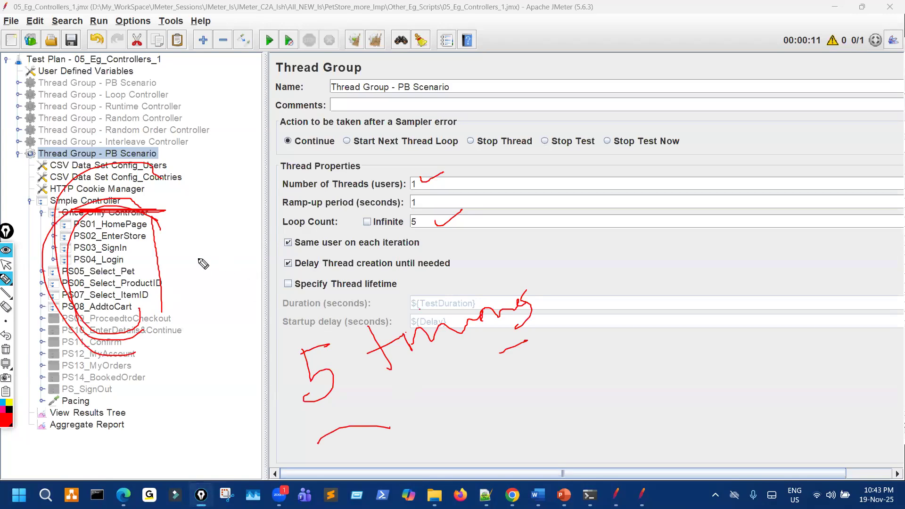
pyautogui.hotkey('ctrl', 'shift', '7')
# Circle PS02–PS04 and the loop count value 5, and mark the number of threads.
pyautogui.moveTo(109, 222)
pyautogui.mouseDown()
pyautogui.moveTo(89, 239)
pyautogui.moveTo(152, 207)
pyautogui.moveTo(73, 207)
pyautogui.mouseUp()
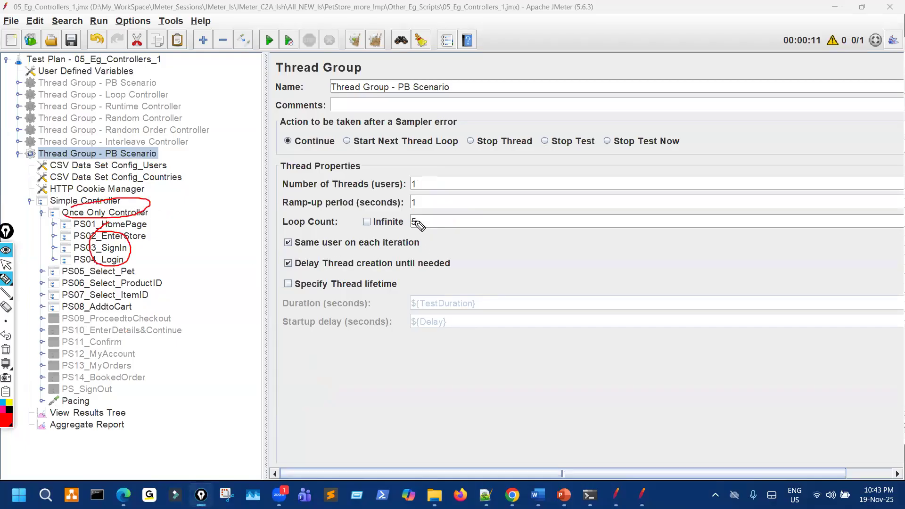
pyautogui.moveTo(396, 228)
pyautogui.mouseDown()
pyautogui.moveTo(424, 218)
pyautogui.moveTo(409, 216)
pyautogui.mouseUp()
pyautogui.moveTo(140, 222); pyautogui.dragTo(146, 236)
pyautogui.moveTo(128, 272)
pyautogui.mouseDown()
pyautogui.moveTo(104, 246)
pyautogui.moveTo(107, 220)
pyautogui.mouseUp()
pyautogui.moveTo(198, 220); pyautogui.dragTo(207, 226)
pyautogui.moveTo(216, 220); pyautogui.dragTo(240, 209)
pyautogui.moveTo(288, 190)
pyautogui.mouseDown()
pyautogui.moveTo(321, 200)
pyautogui.moveTo(345, 173)
pyautogui.moveTo(399, 146)
pyautogui.moveTo(415, 151)
pyautogui.mouseUp()
# Trace PS05–PS14, circle the loop count, write 5 beside the later transactions, then clear ink.
pyautogui.moveTo(119, 268)
pyautogui.mouseDown()
pyautogui.moveTo(107, 300)
pyautogui.moveTo(132, 305)
pyautogui.moveTo(106, 369)
pyautogui.moveTo(126, 329)
pyautogui.moveTo(127, 358)
pyautogui.mouseUp()
pyautogui.moveTo(109, 273)
pyautogui.mouseDown()
pyautogui.moveTo(94, 340)
pyautogui.moveTo(146, 364)
pyautogui.moveTo(141, 289)
pyautogui.moveTo(101, 283)
pyautogui.mouseUp()
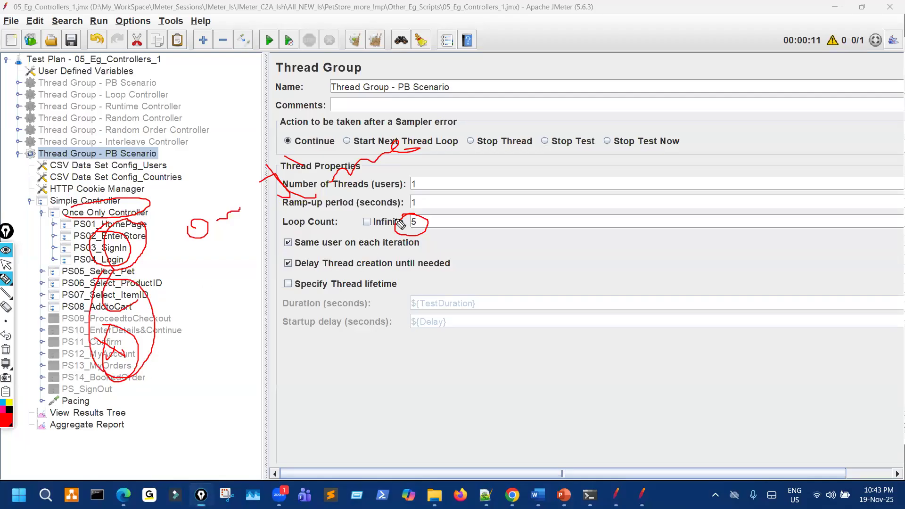
pyautogui.moveTo(400, 255)
pyautogui.mouseDown()
pyautogui.moveTo(442, 226)
pyautogui.moveTo(377, 209)
pyautogui.mouseUp()
pyautogui.moveTo(195, 349)
pyautogui.mouseDown()
pyautogui.moveTo(223, 316)
pyautogui.moveTo(190, 380)
pyautogui.mouseUp()
pyautogui.moveTo(278, 296); pyautogui.dragTo(298, 347)
pyautogui.moveTo(267, 326); pyautogui.dragTo(362, 279)
pyautogui.moveTo(336, 326); pyautogui.dragTo(371, 313)
pyautogui.moveTo(357, 324); pyautogui.dragTo(392, 307)
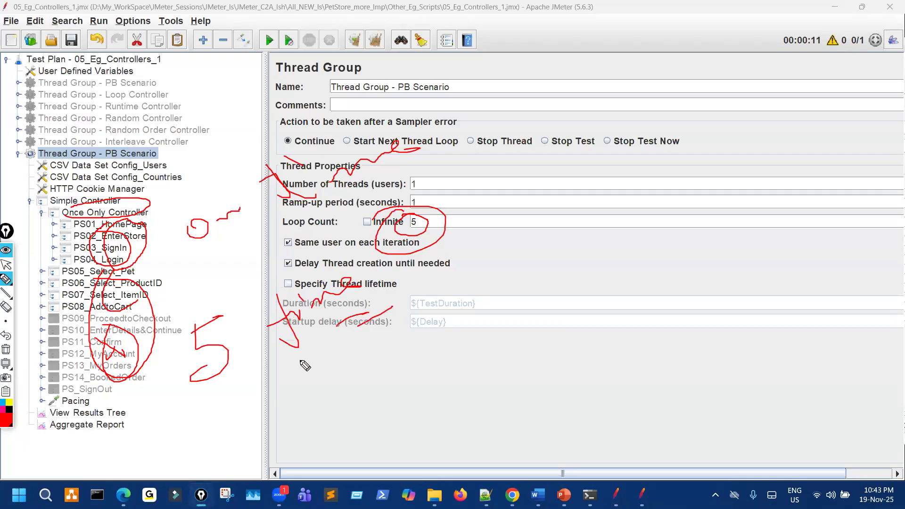
pyautogui.hotkey('ctrl', 'shift', '7')
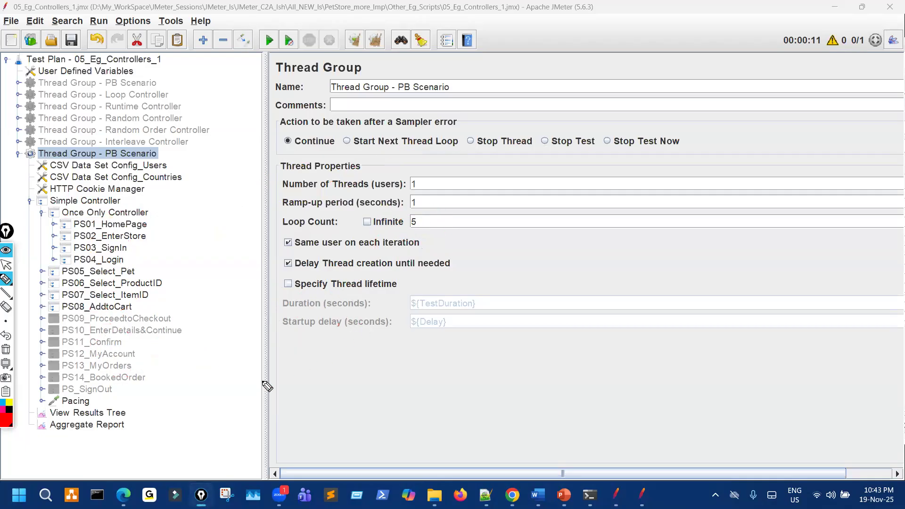
# Open View Results Tree and start the test run.
pyautogui.hotkey('ctrl', 'shift', '2')
pyautogui.click(122, 414)
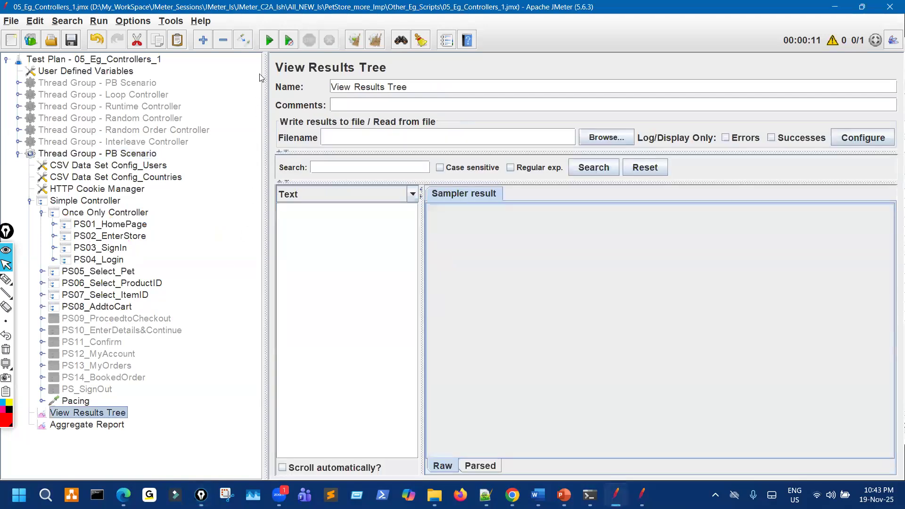
pyautogui.click(269, 41)
# Mark the break after PS04_Login and bracket PS05–PS08 as run once.
pyautogui.click(5, 280)
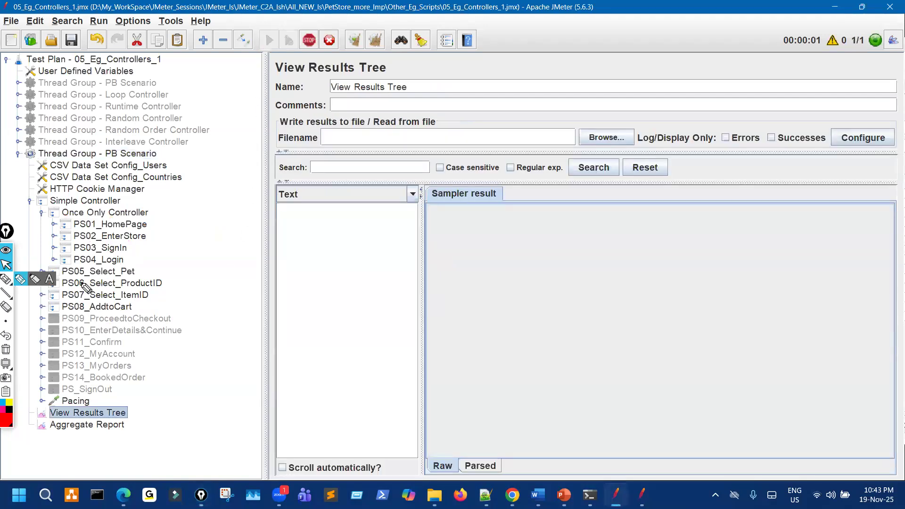
pyautogui.moveTo(270, 249); pyautogui.dragTo(465, 246)
pyautogui.moveTo(392, 254)
pyautogui.mouseDown()
pyautogui.moveTo(404, 253)
pyautogui.moveTo(400, 304)
pyautogui.moveTo(419, 296)
pyautogui.mouseUp()
pyautogui.moveTo(448, 270)
pyautogui.mouseDown()
pyautogui.moveTo(458, 281)
pyautogui.moveTo(450, 288)
pyautogui.moveTo(536, 255)
pyautogui.mouseUp()
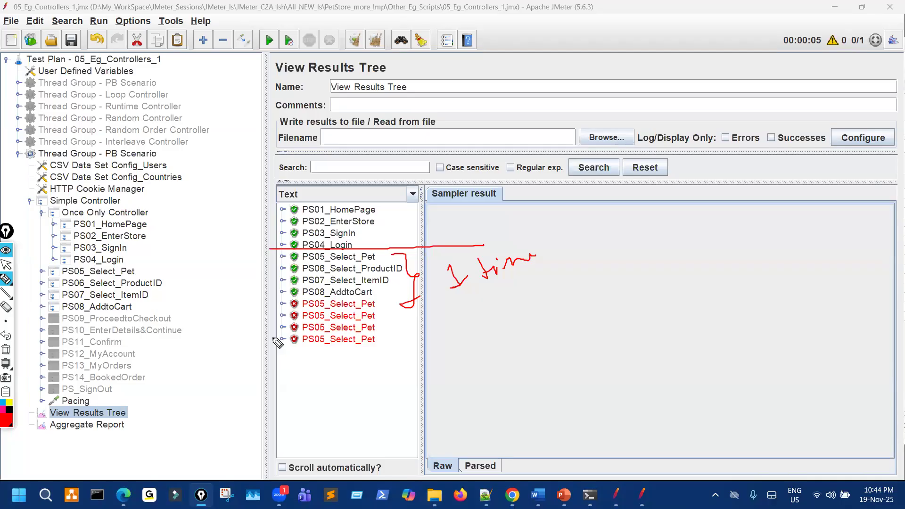
# Inspect the first failed PS05_Select_Pet result's assertion failure and the request it sent.
pyautogui.hotkey('ctrl', 'shift', '7')
pyautogui.hotkey('ctrl', 'shift', '2')
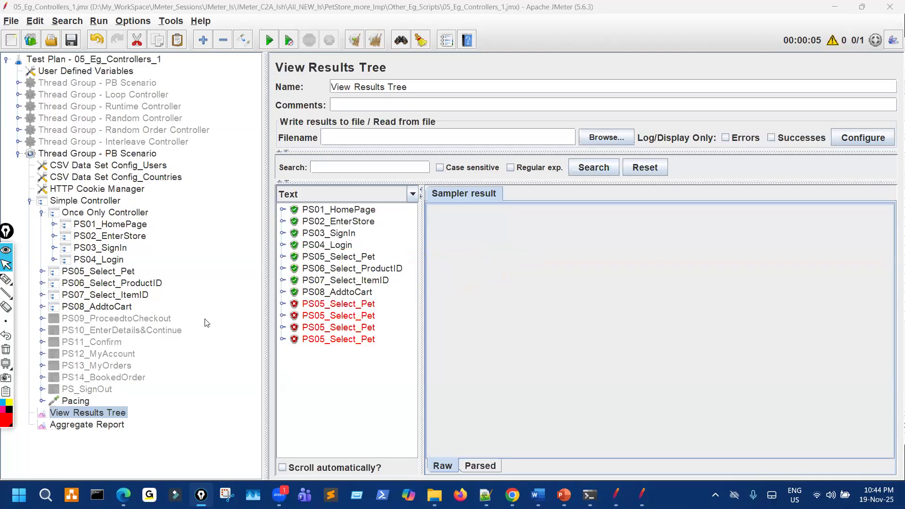
pyautogui.click(282, 303)
pyautogui.click(335, 316)
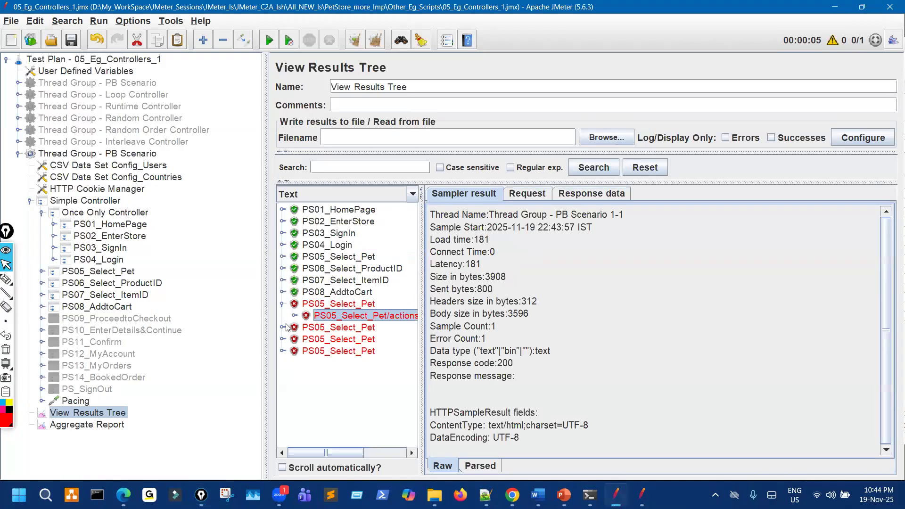
pyautogui.click(295, 315)
pyautogui.click(390, 328)
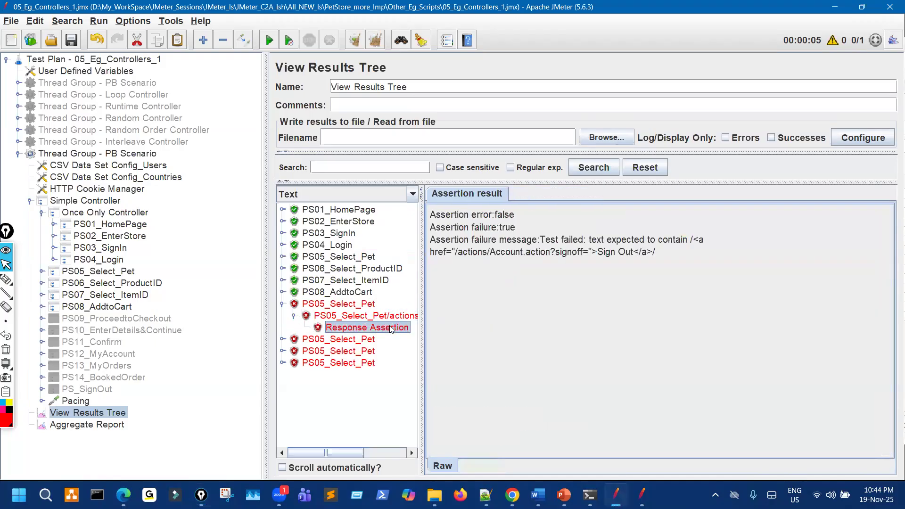
pyautogui.click(404, 316)
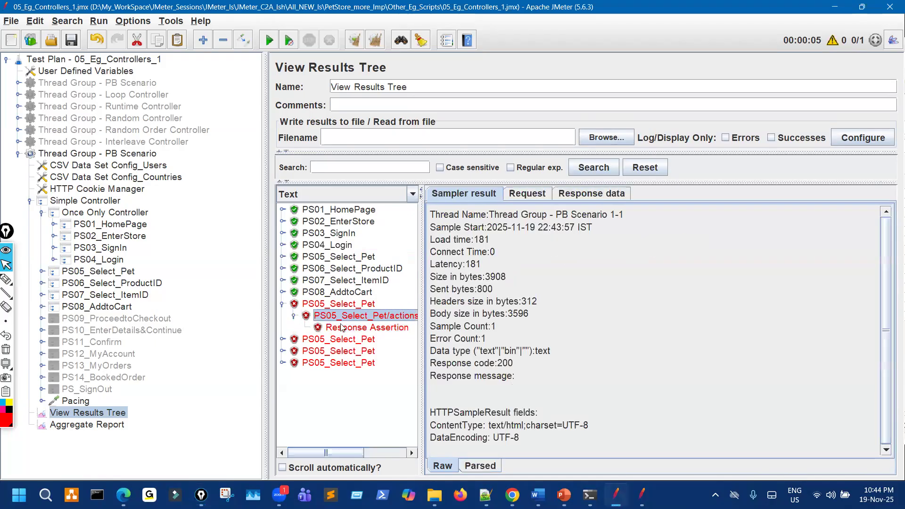
pyautogui.click(533, 197)
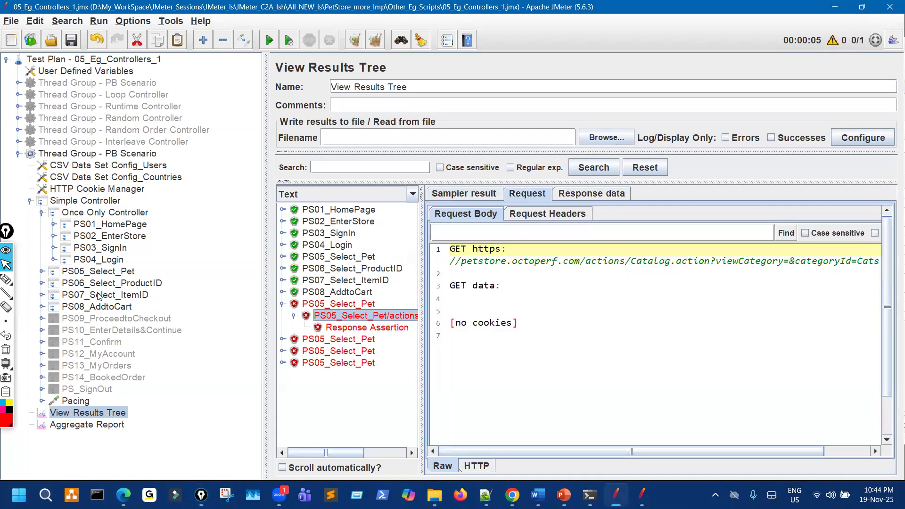
# Disable the JSR223 PostProcessor and Response Assertion under the PS05 request.
pyautogui.click(42, 272)
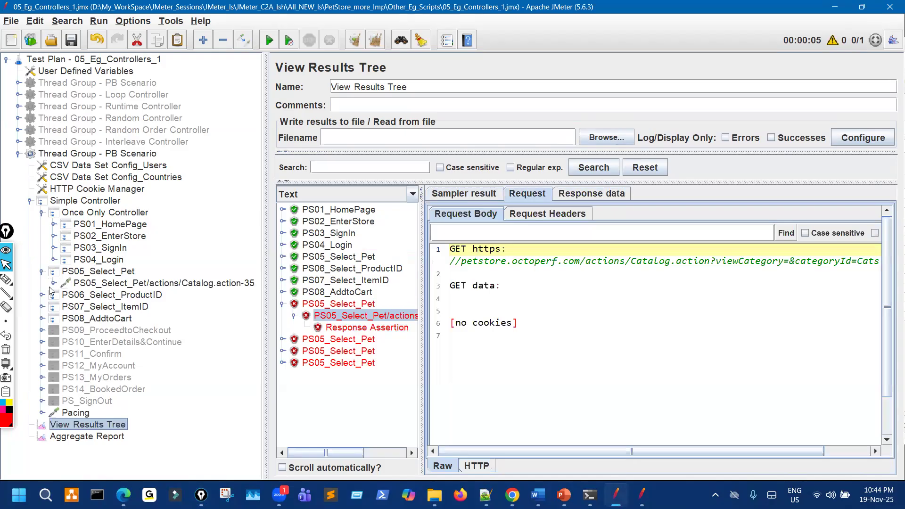
pyautogui.click(54, 283)
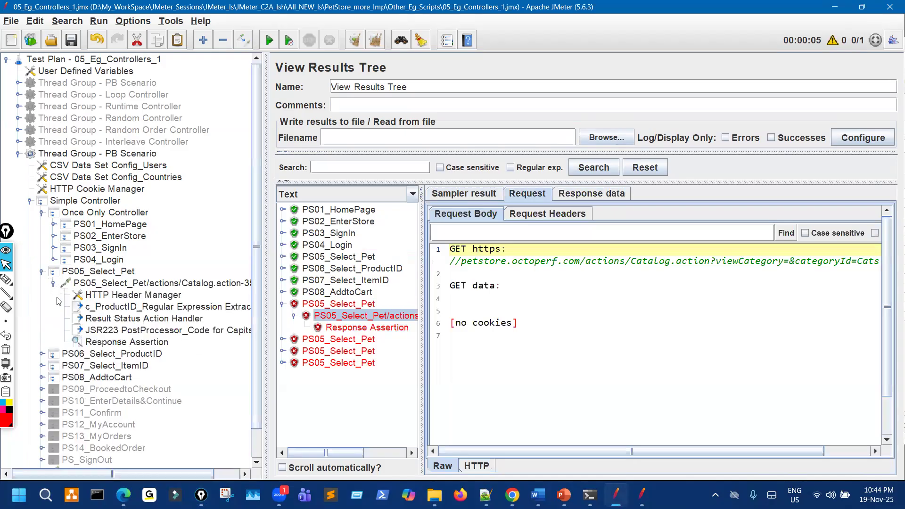
pyautogui.click(126, 333)
pyautogui.keyDown('ctrl'); pyautogui.click(126, 344); pyautogui.keyUp('ctrl')
pyautogui.hotkey('ctrl', 't')
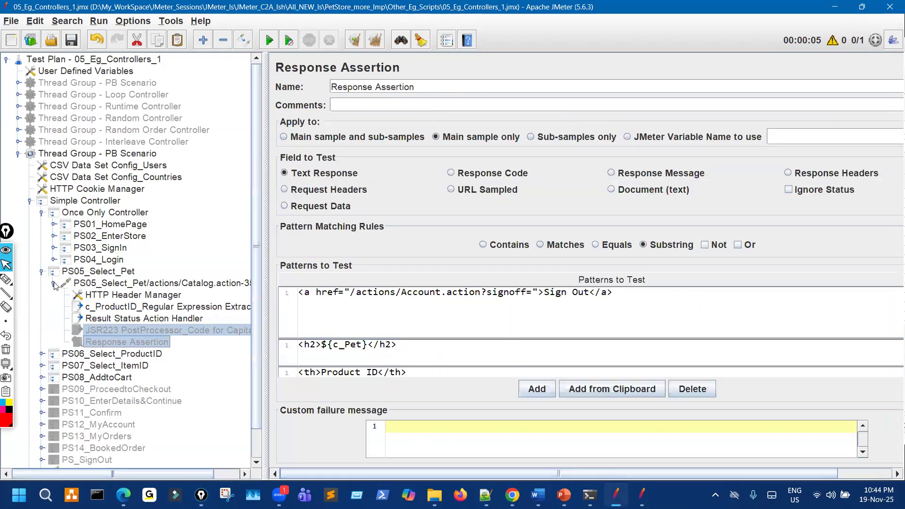
# Collapse the PS05 nodes, then re-expand the Simple Controller and Once Only Controller.
pyautogui.click(53, 283)
pyautogui.click(41, 271)
pyautogui.click(42, 213)
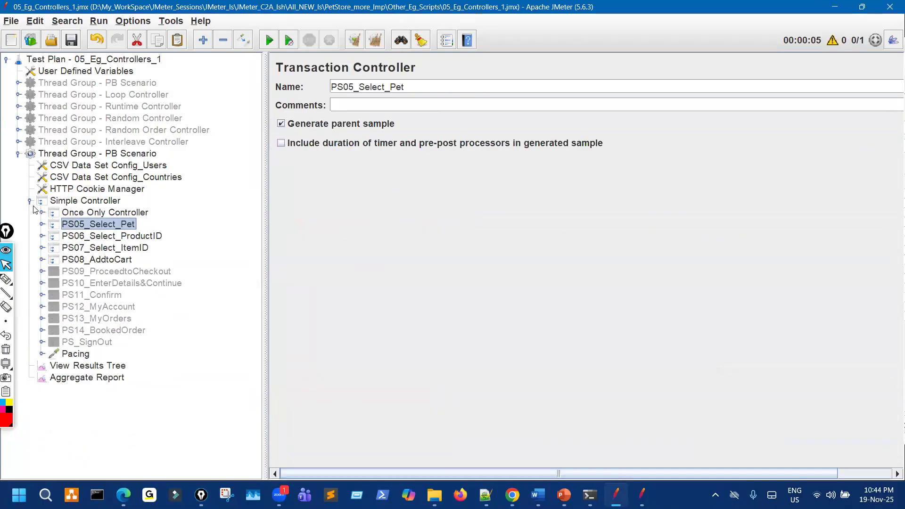
pyautogui.click(29, 202)
pyautogui.click(30, 201)
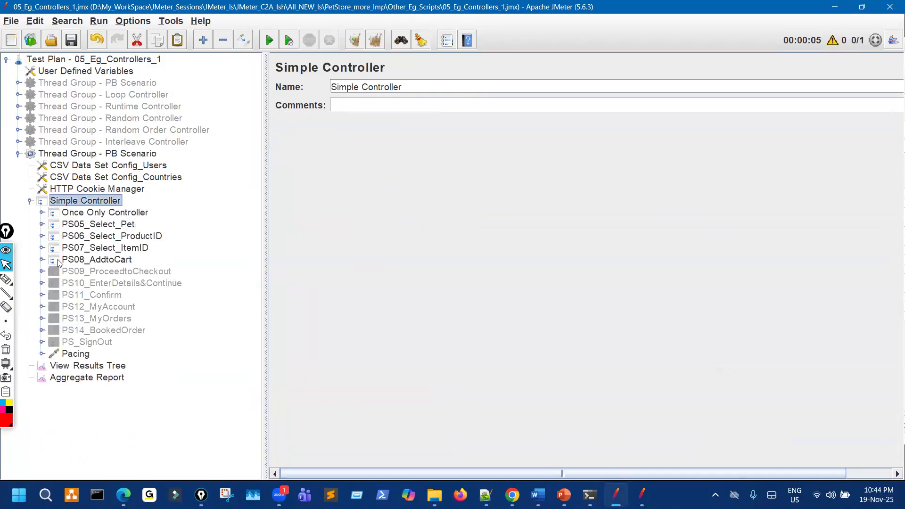
pyautogui.click(41, 213)
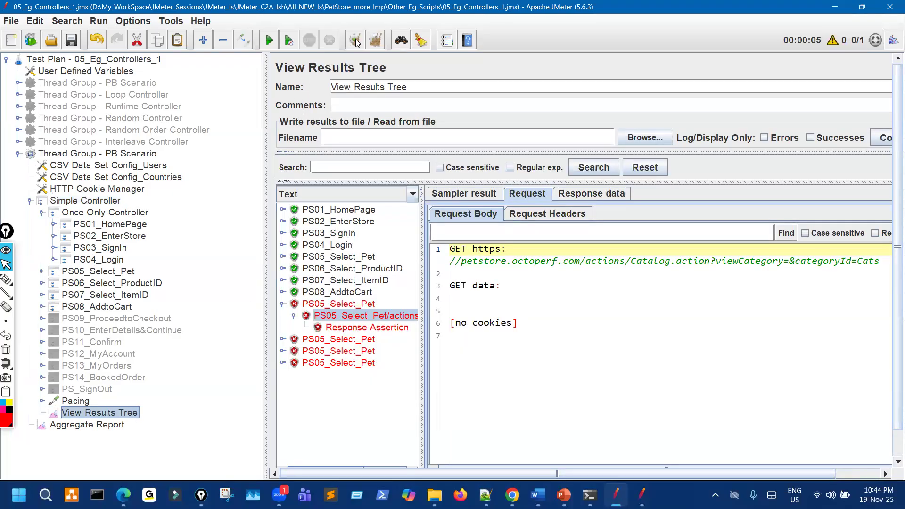
# Clear all previous results, rerun the test, and mark up the new results list.
pyautogui.click(374, 41)
pyautogui.click(269, 42)
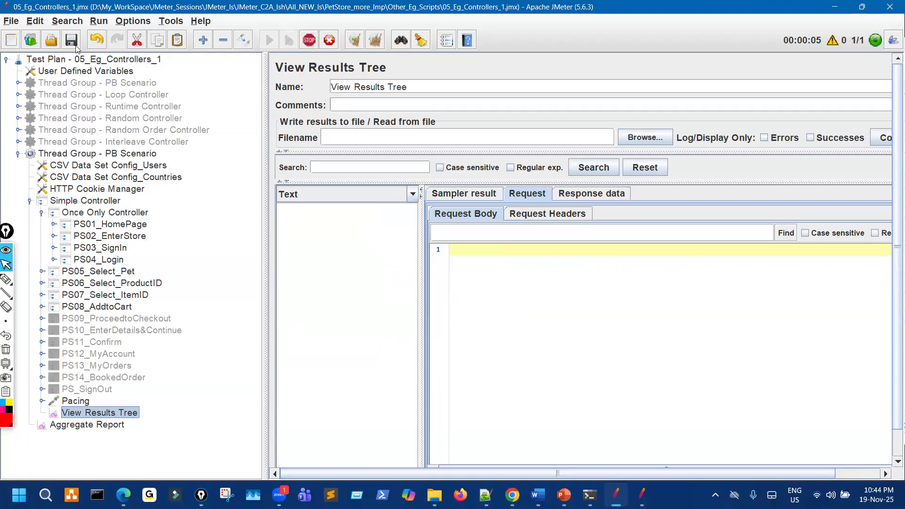
pyautogui.moveTo(422, 265); pyautogui.dragTo(526, 254)
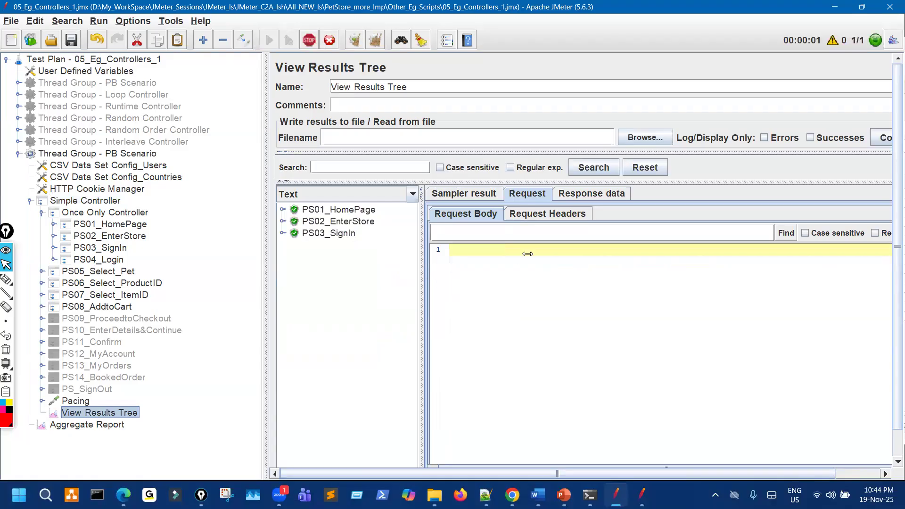
pyautogui.moveTo(319, 248)
pyautogui.mouseDown()
pyautogui.moveTo(441, 245)
pyautogui.moveTo(405, 273)
pyautogui.moveTo(396, 304)
pyautogui.mouseUp()
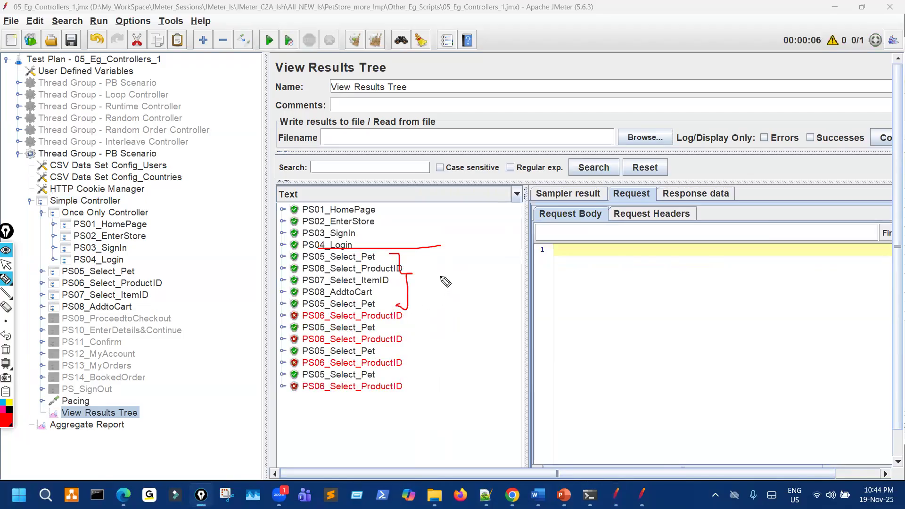
pyautogui.moveTo(435, 270)
pyautogui.mouseDown()
pyautogui.moveTo(447, 278)
pyautogui.moveTo(438, 284)
pyautogui.moveTo(468, 263)
pyautogui.mouseUp()
pyautogui.moveTo(360, 255)
pyautogui.mouseDown()
pyautogui.moveTo(355, 297)
pyautogui.moveTo(381, 294)
pyautogui.moveTo(377, 254)
pyautogui.moveTo(356, 256)
pyautogui.mouseUp()
pyautogui.moveTo(503, 286)
pyautogui.mouseDown()
pyautogui.moveTo(374, 296)
pyautogui.moveTo(351, 325)
pyautogui.moveTo(384, 330)
pyautogui.moveTo(372, 342)
pyautogui.moveTo(379, 346)
pyautogui.moveTo(344, 388)
pyautogui.moveTo(381, 391)
pyautogui.mouseUp()
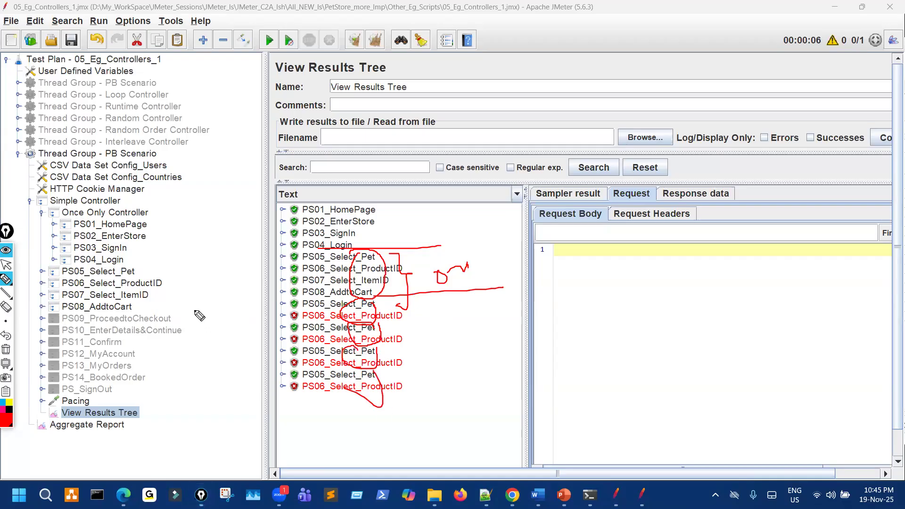
pyautogui.moveTo(136, 270)
pyautogui.mouseDown()
pyautogui.moveTo(120, 308)
pyautogui.moveTo(139, 274)
pyautogui.mouseUp()
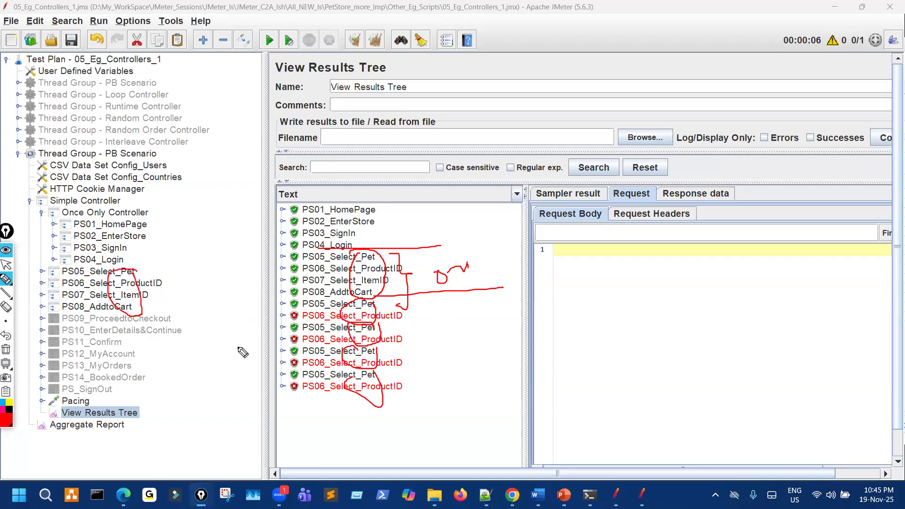
# Expand the first failed PS06_Select_ProductID result and view why its Response Assertion failed.
pyautogui.hotkey('ctrl', 'shift', '7')
pyautogui.hotkey('ctrl', 'shift', '2')
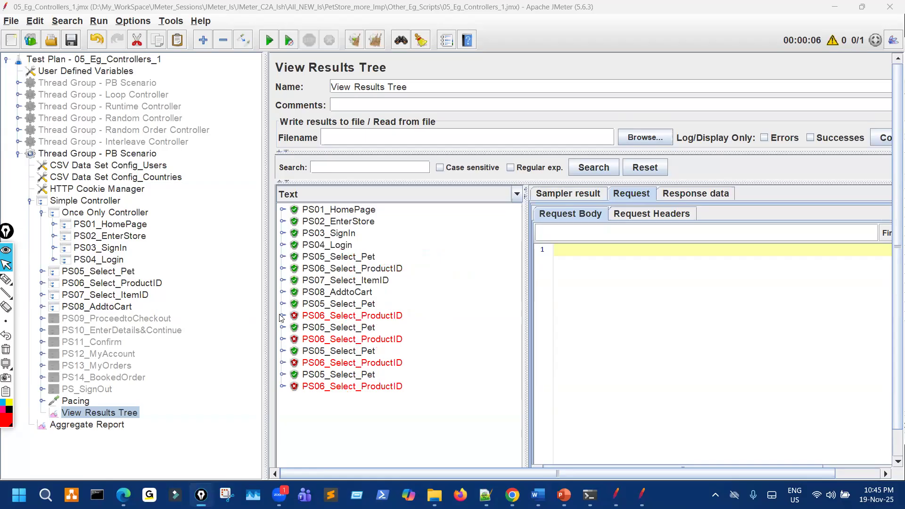
pyautogui.click(282, 316)
pyautogui.click(294, 328)
pyautogui.click(385, 340)
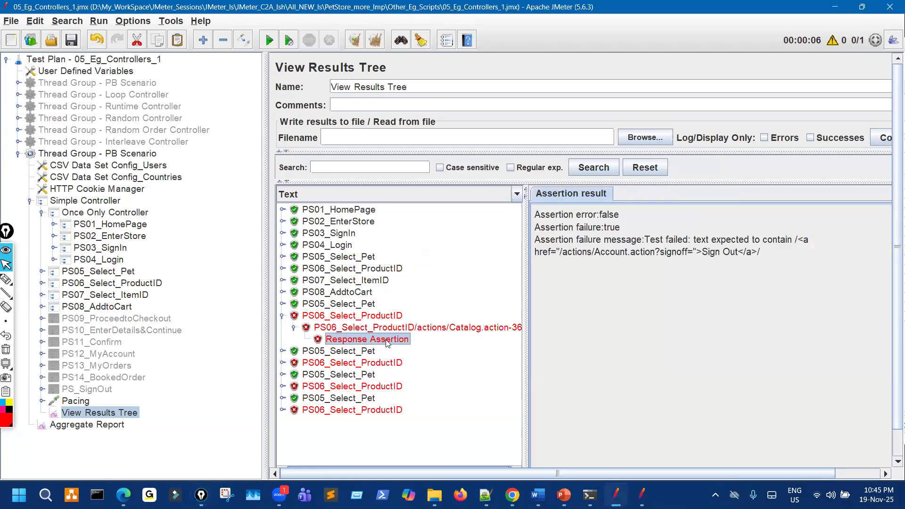
pyautogui.moveTo(265, 230); pyautogui.dragTo(185, 218)
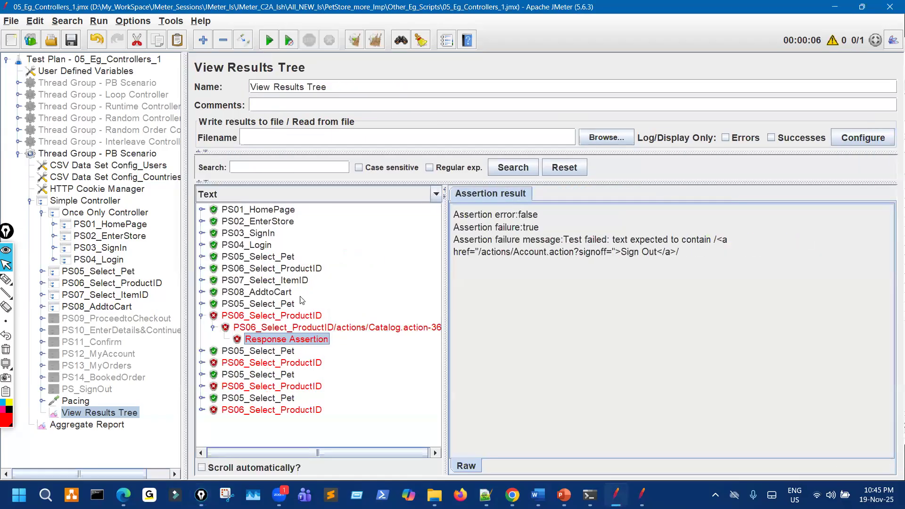
# View the PS06 sample details, the full request URL sent, and the server response.
pyautogui.click(404, 326)
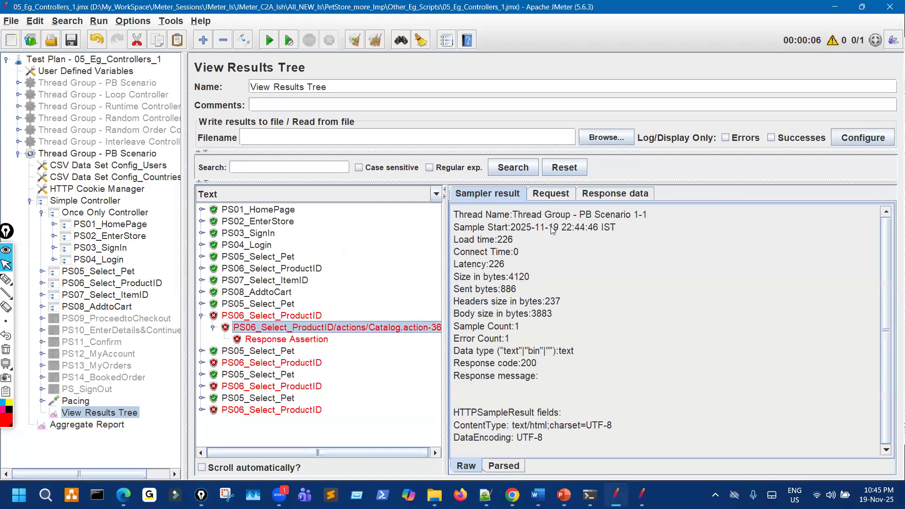
pyautogui.click(572, 196)
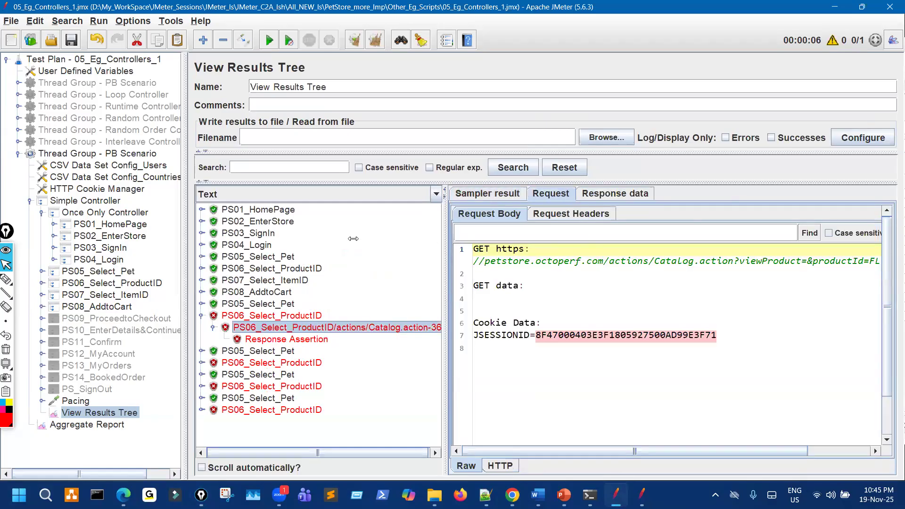
pyautogui.moveTo(353, 239); pyautogui.dragTo(351, 239)
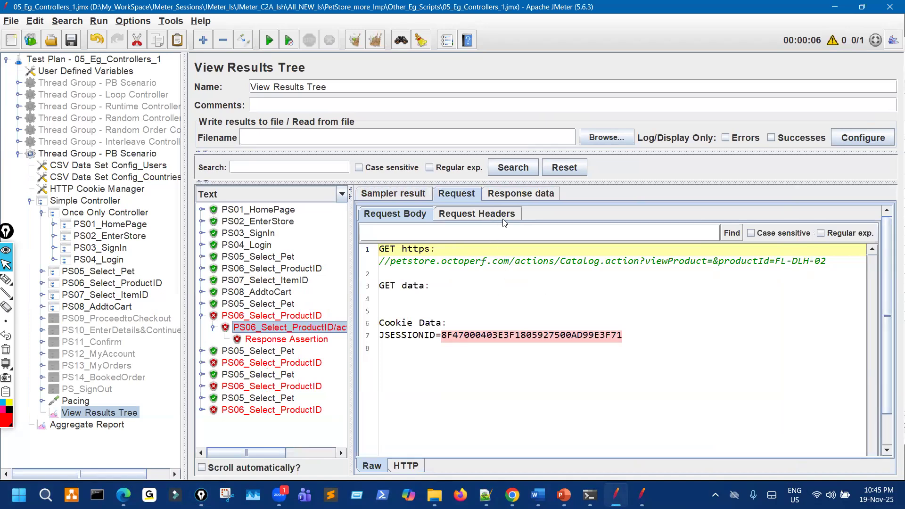
pyautogui.click(521, 194)
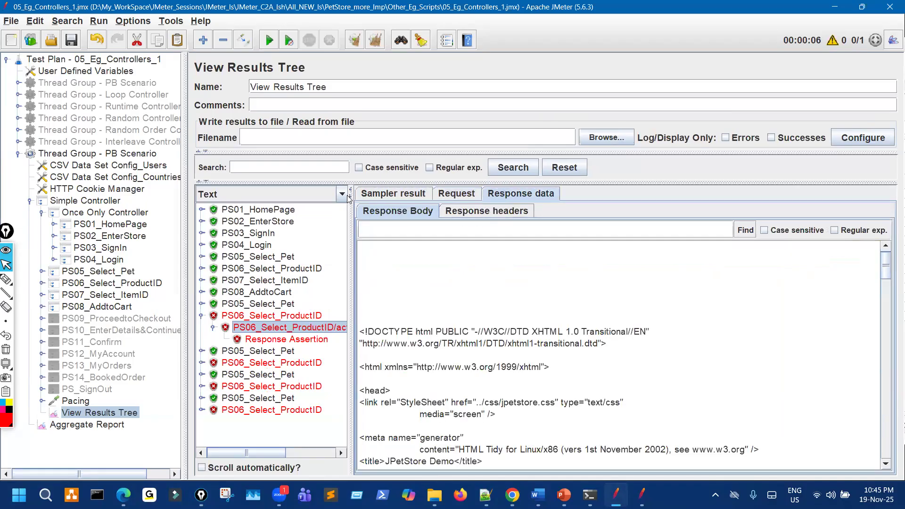
# Render the PS06 response as HTML, then view the HTTP Cookie Manager settings.
pyautogui.click(302, 194)
pyautogui.scroll(-1, 268, 236)
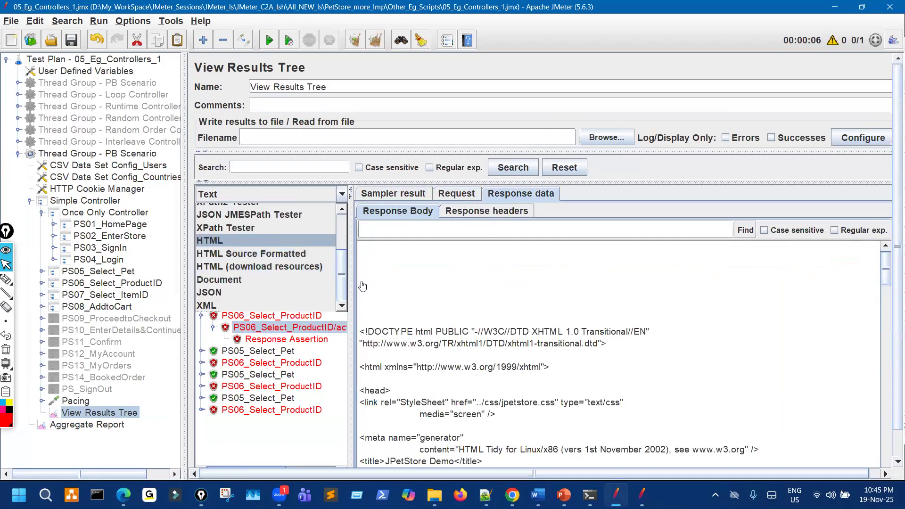
pyautogui.click(267, 238)
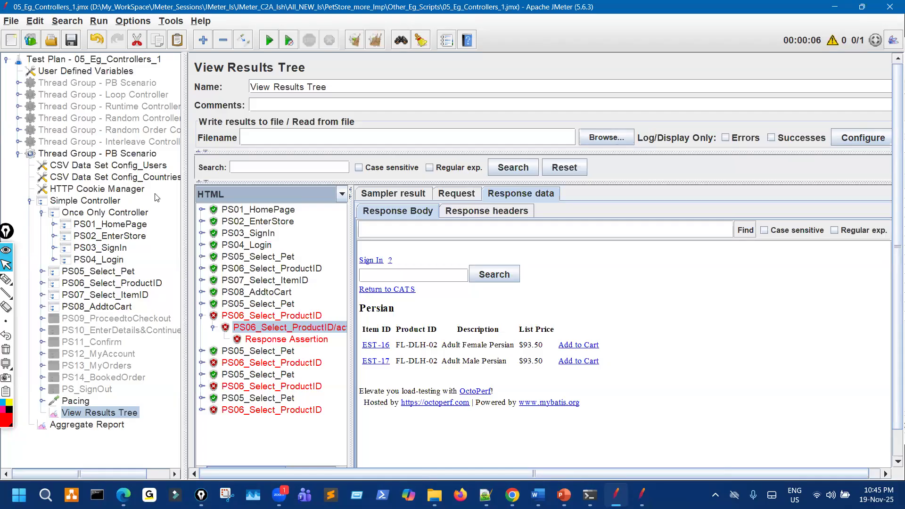
pyautogui.click(145, 189)
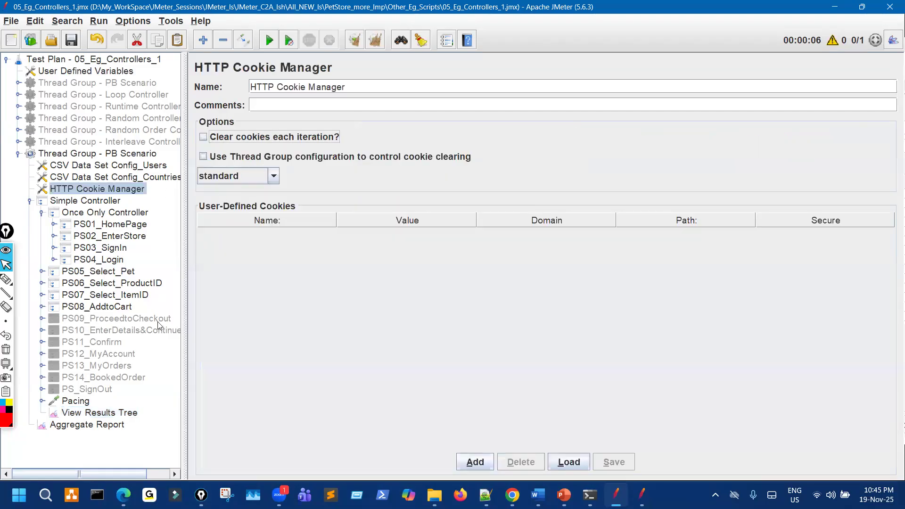
# Clear the View Results Tree results and start the run with Ctrl+R.
pyautogui.click(97, 413)
pyautogui.click(355, 40)
pyautogui.hotkey('ctrl', 'r')
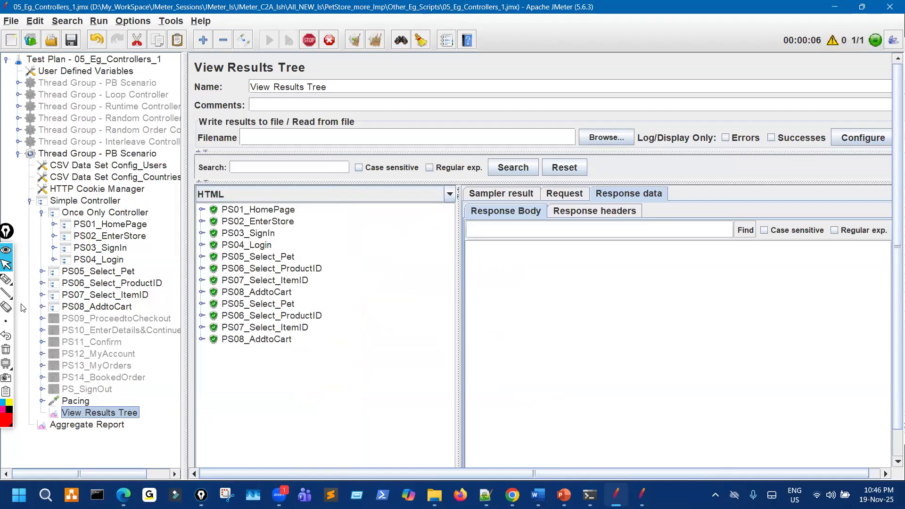
# Annotate the all-passing results list.
pyautogui.click(21, 280)
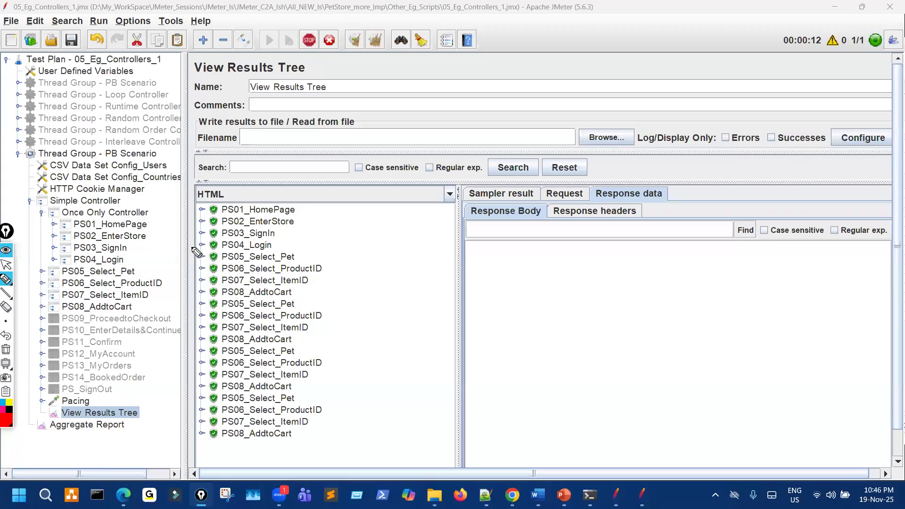
pyautogui.moveTo(192, 247); pyautogui.dragTo(466, 244)
pyautogui.moveTo(109, 217)
pyautogui.mouseDown()
pyautogui.moveTo(128, 228)
pyautogui.moveTo(97, 225)
pyautogui.mouseUp()
pyautogui.moveTo(282, 226); pyautogui.dragTo(293, 234)
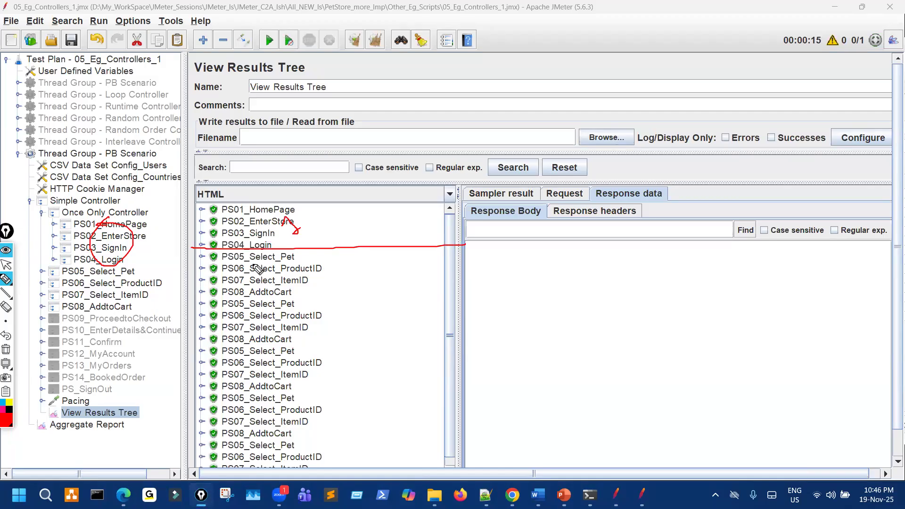
pyautogui.moveTo(265, 254)
pyautogui.mouseDown()
pyautogui.moveTo(253, 294)
pyautogui.moveTo(311, 275)
pyautogui.moveTo(282, 254)
pyautogui.mouseUp()
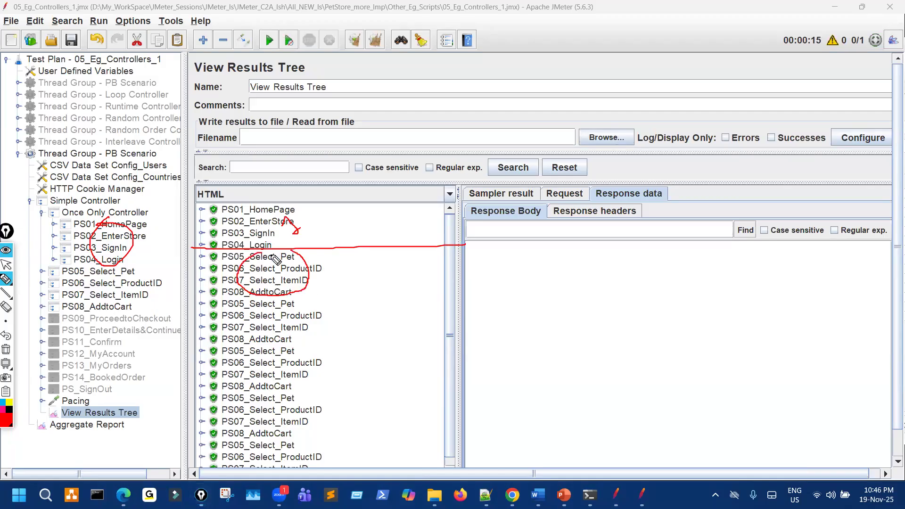
pyautogui.moveTo(283, 301)
pyautogui.mouseDown()
pyautogui.moveTo(258, 338)
pyautogui.moveTo(307, 312)
pyautogui.moveTo(285, 300)
pyautogui.mouseUp()
pyautogui.moveTo(273, 356)
pyautogui.mouseDown()
pyautogui.moveTo(257, 364)
pyautogui.moveTo(296, 388)
pyautogui.moveTo(287, 350)
pyautogui.mouseUp()
pyautogui.moveTo(285, 398)
pyautogui.mouseDown()
pyautogui.moveTo(288, 444)
pyautogui.moveTo(289, 399)
pyautogui.mouseUp()
pyautogui.moveTo(278, 445)
pyautogui.mouseDown()
pyautogui.moveTo(267, 487)
pyautogui.moveTo(290, 448)
pyautogui.mouseUp()
pyautogui.moveTo(121, 279)
pyautogui.mouseDown()
pyautogui.moveTo(146, 309)
pyautogui.moveTo(123, 277)
pyautogui.mouseUp()
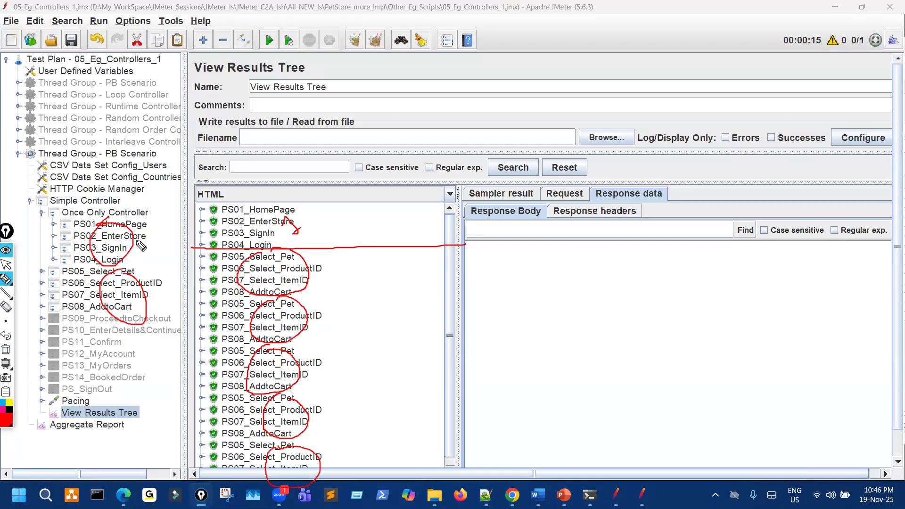
pyautogui.moveTo(121, 214)
pyautogui.mouseDown()
pyautogui.moveTo(170, 235)
pyautogui.moveTo(144, 216)
pyautogui.mouseUp()
pyautogui.moveTo(281, 230)
pyautogui.mouseDown()
pyautogui.moveTo(236, 222)
pyautogui.moveTo(264, 206)
pyautogui.mouseUp()
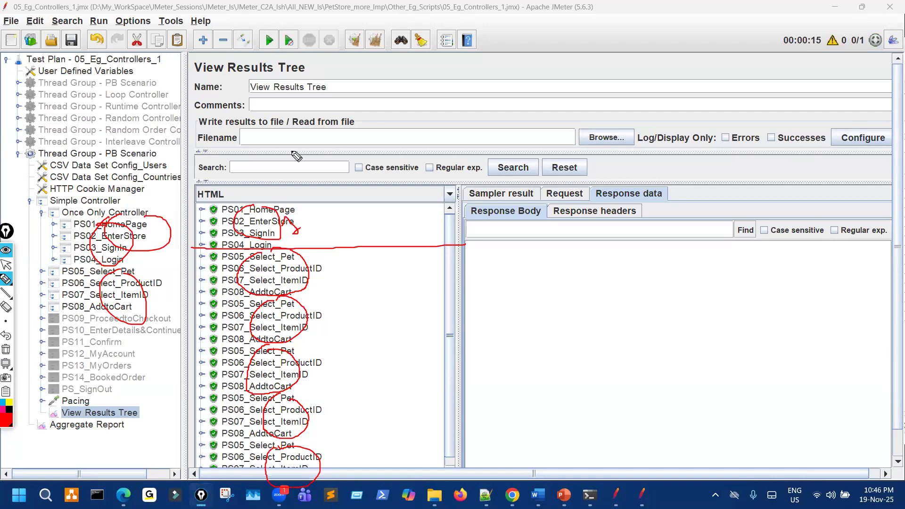
pyautogui.moveTo(461, 75)
pyautogui.mouseDown()
pyautogui.moveTo(478, 86)
pyautogui.moveTo(504, 73)
pyautogui.mouseUp()
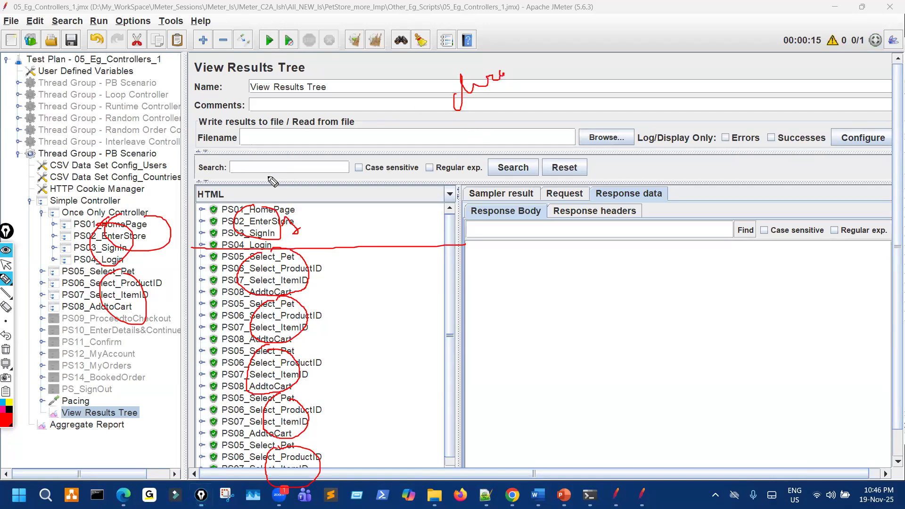
pyautogui.moveTo(118, 226)
pyautogui.mouseDown()
pyautogui.moveTo(128, 249)
pyautogui.moveTo(105, 258)
pyautogui.moveTo(104, 226)
pyautogui.moveTo(73, 224)
pyautogui.mouseUp()
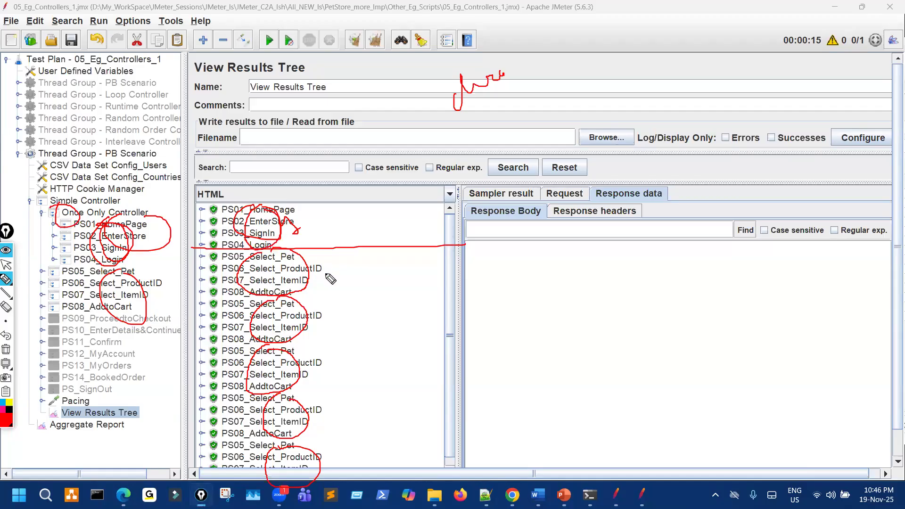
pyautogui.moveTo(93, 313)
pyautogui.mouseDown()
pyautogui.moveTo(147, 294)
pyautogui.moveTo(104, 394)
pyautogui.moveTo(134, 295)
pyautogui.mouseUp()
pyautogui.moveTo(502, 142); pyautogui.dragTo(530, 153)
pyautogui.moveTo(552, 101)
pyautogui.mouseDown()
pyautogui.moveTo(570, 143)
pyautogui.moveTo(604, 114)
pyautogui.mouseUp()
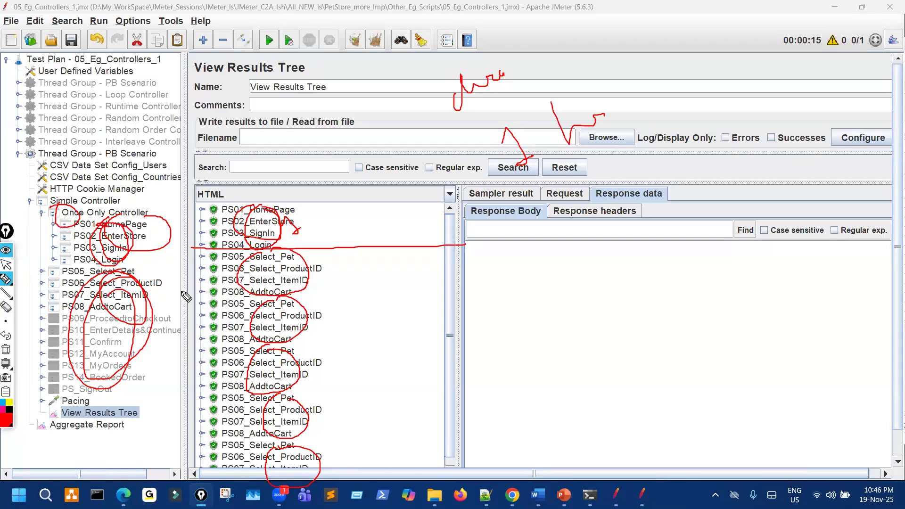
pyautogui.hotkey('ctrl', 'shift', '7')
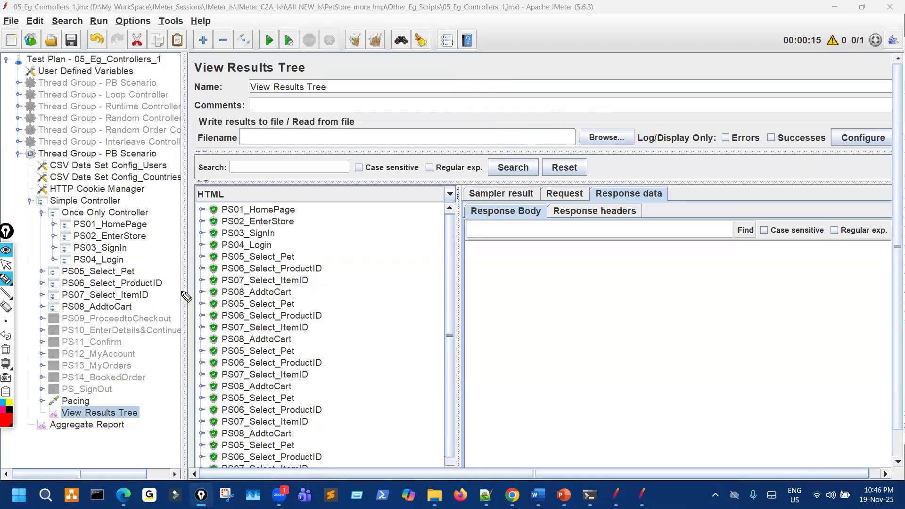
pyautogui.hotkey('ctrl', 'shift', '2')
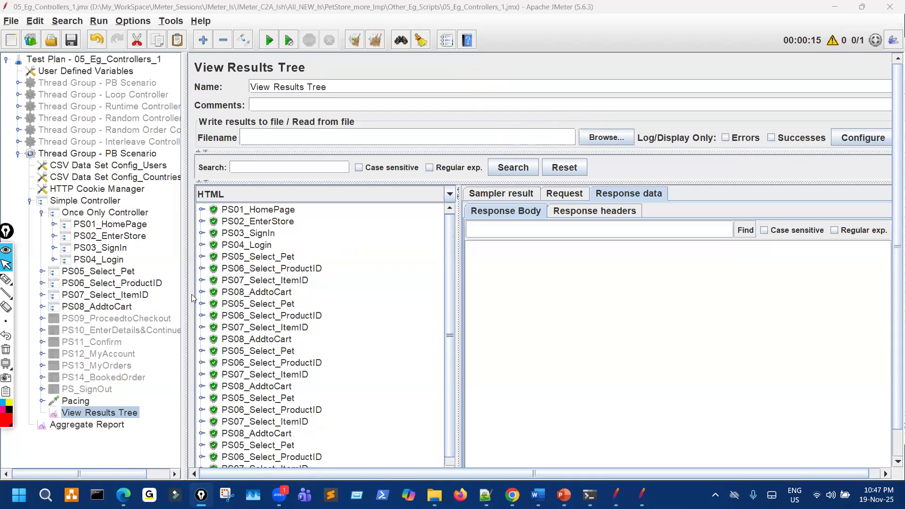
# Widen the test-plan tree pane, then mark the once-only results and disabled samplers.
pyautogui.moveTo(183, 189)
pyautogui.mouseDown()
pyautogui.moveTo(249, 189)
pyautogui.moveTo(386, 230)
pyautogui.moveTo(422, 222)
pyautogui.moveTo(410, 208)
pyautogui.mouseUp()
pyautogui.click(6, 283)
pyautogui.moveTo(420, 180)
pyautogui.mouseDown()
pyautogui.moveTo(443, 220)
pyautogui.moveTo(451, 183)
pyautogui.mouseUp()
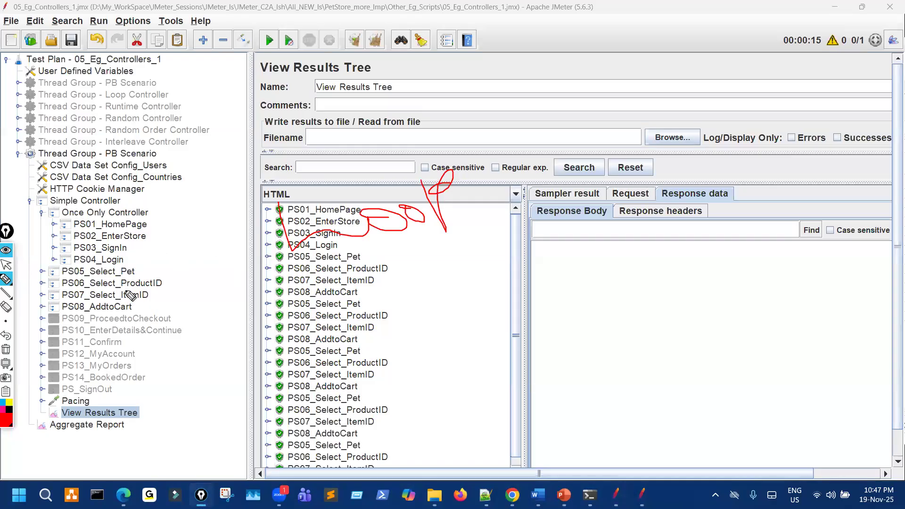
pyautogui.moveTo(107, 267)
pyautogui.mouseDown()
pyautogui.moveTo(83, 367)
pyautogui.moveTo(144, 290)
pyautogui.mouseUp()
# Bracket the repeating PS05–PS08 results as a loop and note beside PS06–PS08.
pyautogui.moveTo(221, 294); pyautogui.dragTo(269, 277)
pyautogui.moveTo(237, 286)
pyautogui.mouseDown()
pyautogui.moveTo(257, 338)
pyautogui.moveTo(187, 361)
pyautogui.mouseUp()
pyautogui.moveTo(360, 302)
pyautogui.mouseDown()
pyautogui.moveTo(377, 336)
pyautogui.moveTo(516, 286)
pyautogui.moveTo(533, 316)
pyautogui.mouseUp()
pyautogui.moveTo(531, 283); pyautogui.dragTo(535, 283)
pyautogui.moveTo(480, 373)
pyautogui.mouseDown()
pyautogui.moveTo(498, 407)
pyautogui.moveTo(511, 394)
pyautogui.mouseUp()
pyautogui.moveTo(526, 365)
pyautogui.mouseDown()
pyautogui.moveTo(551, 398)
pyautogui.moveTo(603, 391)
pyautogui.moveTo(598, 383)
pyautogui.mouseUp()
pyautogui.moveTo(116, 275)
pyautogui.mouseDown()
pyautogui.moveTo(108, 407)
pyautogui.moveTo(104, 283)
pyautogui.mouseUp()
# Underline the loop note and mark PS01–PS04 in the tree as running only once.
pyautogui.moveTo(324, 257); pyautogui.dragTo(453, 226)
pyautogui.moveTo(388, 259); pyautogui.dragTo(459, 235)
pyautogui.moveTo(568, 178)
pyautogui.mouseDown()
pyautogui.moveTo(663, 149)
pyautogui.moveTo(707, 165)
pyautogui.moveTo(761, 163)
pyautogui.moveTo(841, 126)
pyautogui.mouseUp()
pyautogui.moveTo(69, 230)
pyautogui.mouseDown()
pyautogui.moveTo(106, 241)
pyautogui.moveTo(66, 217)
pyautogui.moveTo(113, 210)
pyautogui.moveTo(61, 213)
pyautogui.moveTo(136, 211)
pyautogui.mouseUp()
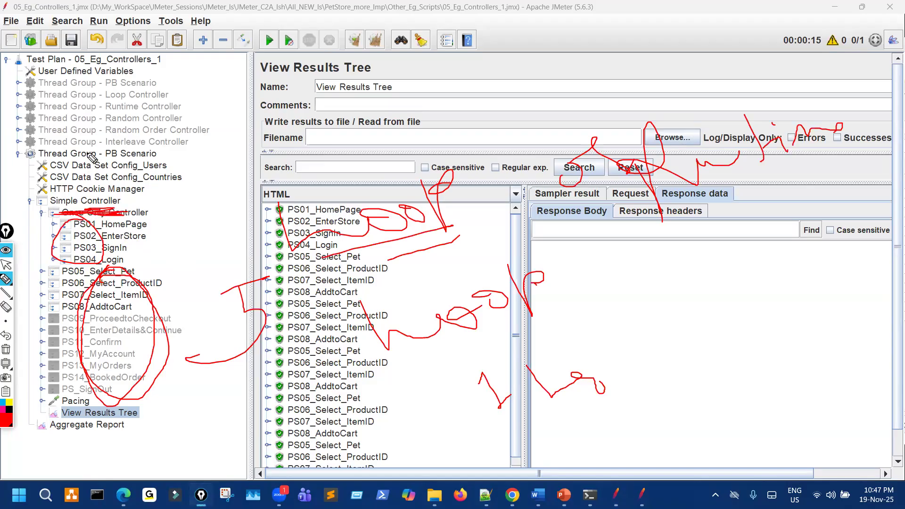
pyautogui.moveTo(157, 208); pyautogui.dragTo(190, 214)
pyautogui.moveTo(120, 271)
pyautogui.mouseDown()
pyautogui.moveTo(146, 383)
pyautogui.moveTo(104, 274)
pyautogui.mouseUp()
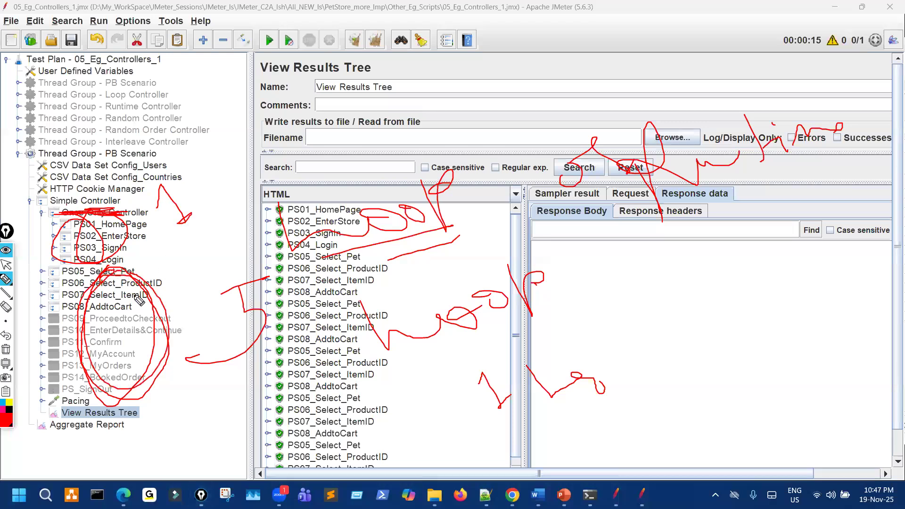
# Underline the notes over the results and write a circled loop count of 5.
pyautogui.moveTo(333, 252); pyautogui.dragTo(576, 203)
pyautogui.moveTo(459, 236); pyautogui.dragTo(561, 215)
pyautogui.moveTo(695, 198); pyautogui.dragTo(783, 176)
pyautogui.moveTo(695, 212); pyautogui.dragTo(797, 188)
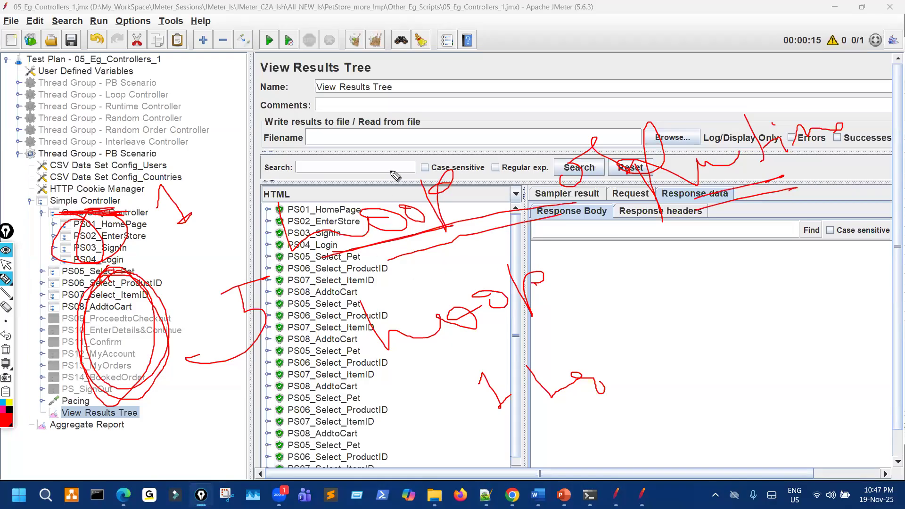
pyautogui.moveTo(394, 131); pyautogui.dragTo(401, 165)
pyautogui.moveTo(408, 93)
pyautogui.mouseDown()
pyautogui.moveTo(464, 59)
pyautogui.moveTo(430, 110)
pyautogui.mouseUp()
pyautogui.moveTo(422, 49)
pyautogui.mouseDown()
pyautogui.moveTo(392, 69)
pyautogui.moveTo(485, 126)
pyautogui.mouseUp()
pyautogui.moveTo(429, 76); pyautogui.dragTo(486, 125)
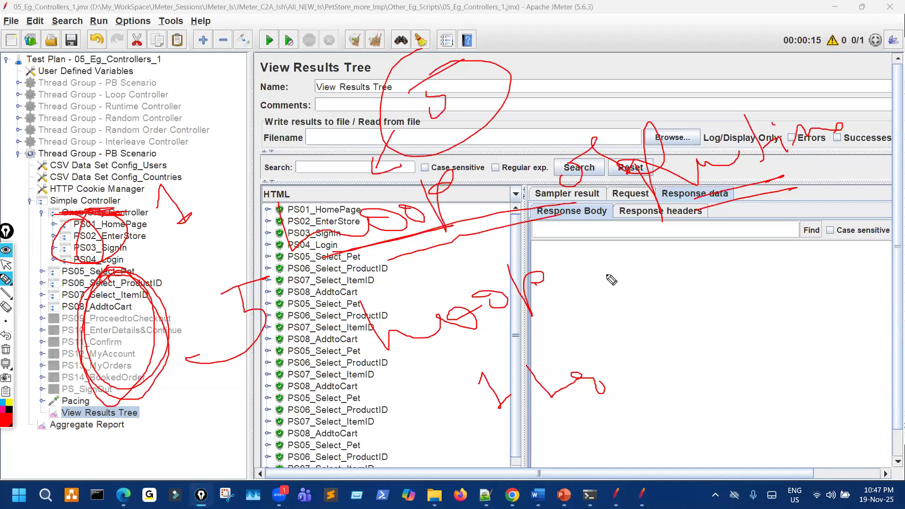
# Annotate the response data area, circle disabled PS09–PS13 samplers, then clear all annotations.
pyautogui.moveTo(669, 198); pyautogui.dragTo(796, 187)
pyautogui.moveTo(738, 202); pyautogui.dragTo(789, 184)
pyautogui.moveTo(715, 251)
pyautogui.mouseDown()
pyautogui.moveTo(621, 363)
pyautogui.moveTo(654, 345)
pyautogui.mouseUp()
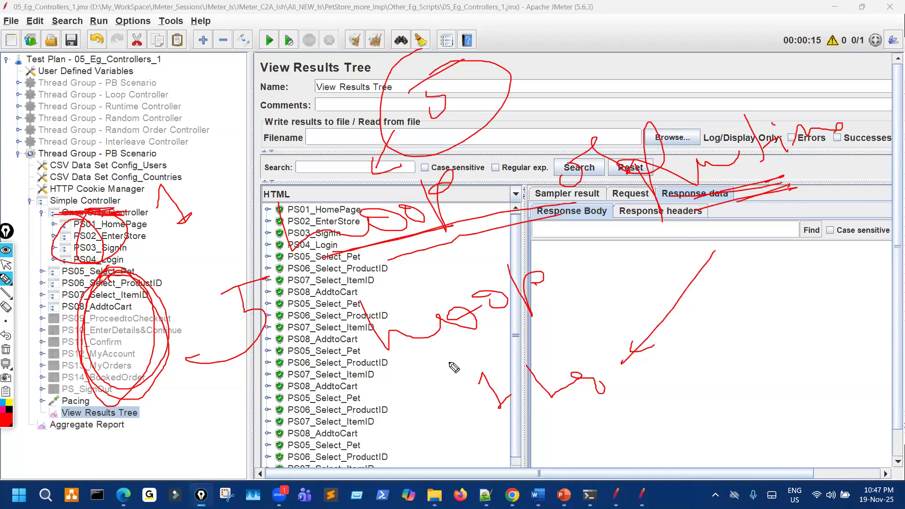
pyautogui.moveTo(116, 325); pyautogui.dragTo(140, 316)
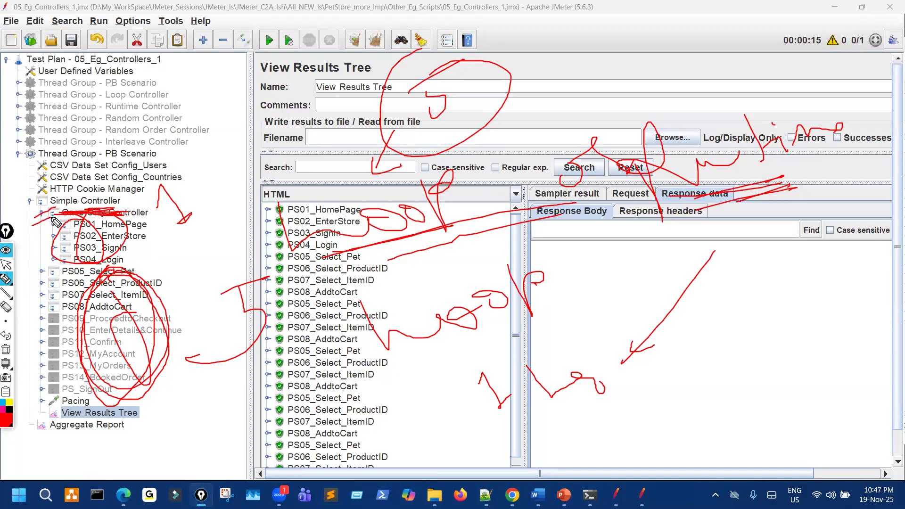
pyautogui.hotkey('ctrl', 'shift', '7')
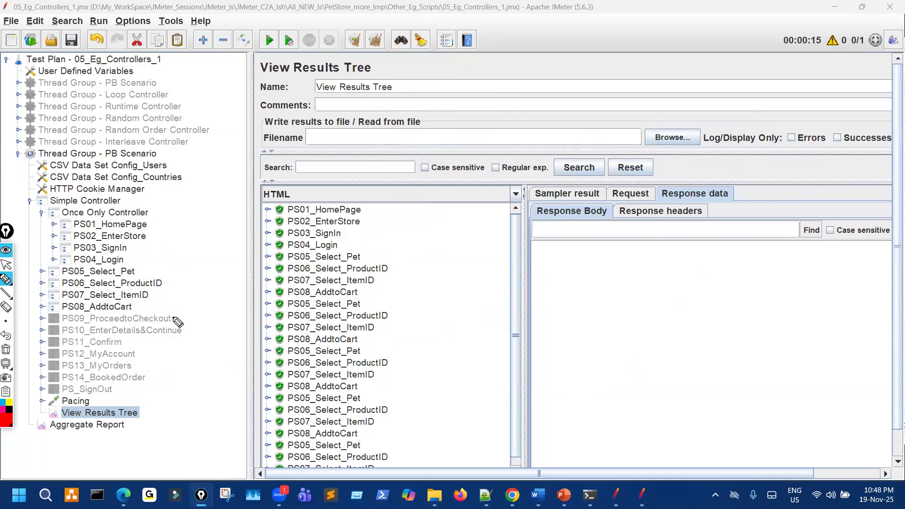
pyautogui.moveTo(122, 394)
pyautogui.mouseDown()
pyautogui.moveTo(61, 391)
pyautogui.moveTo(86, 406)
pyautogui.mouseUp()
pyautogui.moveTo(124, 262)
pyautogui.mouseDown()
pyautogui.moveTo(142, 252)
pyautogui.moveTo(144, 370)
pyautogui.moveTo(90, 313)
pyautogui.moveTo(143, 275)
pyautogui.mouseUp()
pyautogui.moveTo(171, 378); pyautogui.dragTo(126, 383)
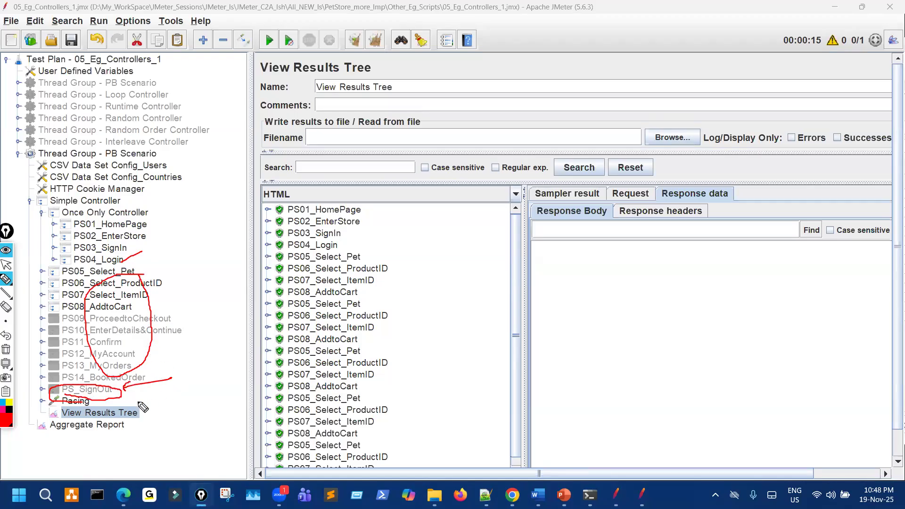
pyautogui.moveTo(120, 396)
pyautogui.mouseDown()
pyautogui.moveTo(17, 393)
pyautogui.moveTo(147, 216)
pyautogui.moveTo(151, 269)
pyautogui.moveTo(140, 270)
pyautogui.mouseUp()
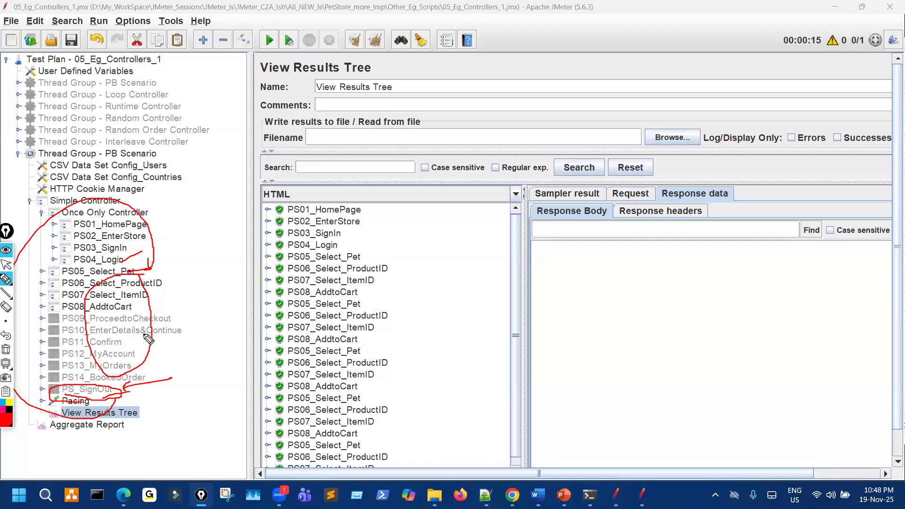
pyautogui.moveTo(158, 270); pyautogui.dragTo(207, 237)
pyautogui.moveTo(352, 113)
pyautogui.mouseDown()
pyautogui.moveTo(466, 154)
pyautogui.moveTo(470, 148)
pyautogui.mouseUp()
pyautogui.moveTo(483, 113)
pyautogui.mouseDown()
pyautogui.moveTo(515, 130)
pyautogui.moveTo(516, 143)
pyautogui.mouseUp()
pyautogui.moveTo(548, 255)
pyautogui.mouseDown()
pyautogui.moveTo(603, 250)
pyautogui.moveTo(622, 225)
pyautogui.mouseUp()
pyautogui.moveTo(625, 206)
pyautogui.mouseDown()
pyautogui.moveTo(636, 243)
pyautogui.moveTo(656, 219)
pyautogui.mouseUp()
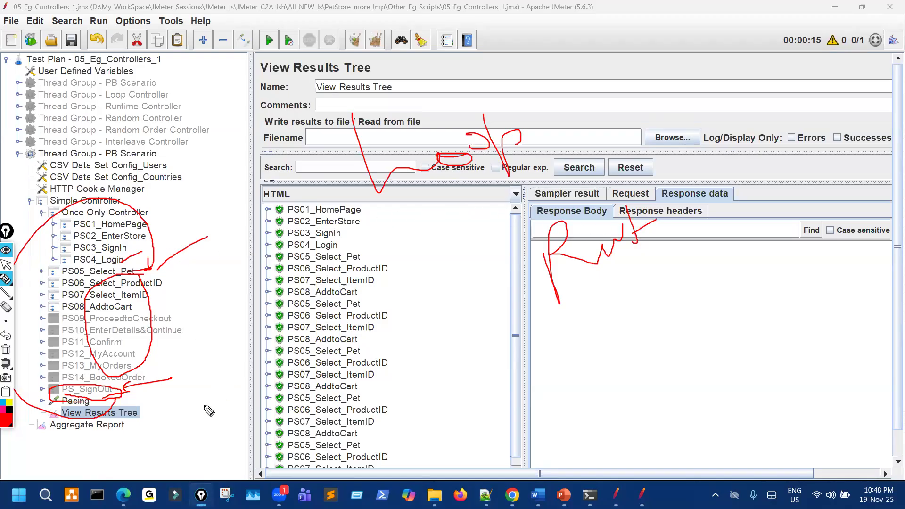
pyautogui.hotkey('ctrl', 'shift', '7')
pyautogui.hotkey('ctrl', 'shift', '2')
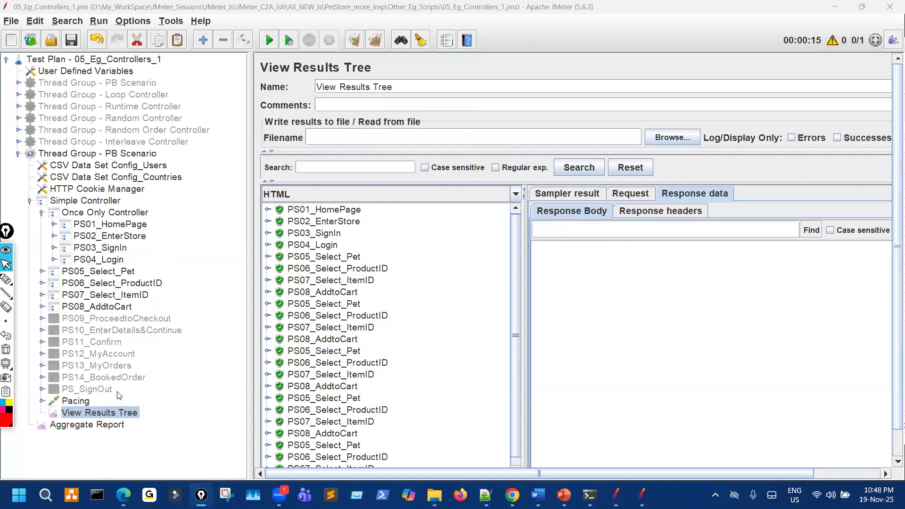
pyautogui.click(94, 388)
# Enable PS_SignOut, rerun into View Results Tree, and mark the sign-in and PS_SignOut samplers.
pyautogui.hotkey('ctrl', 't')
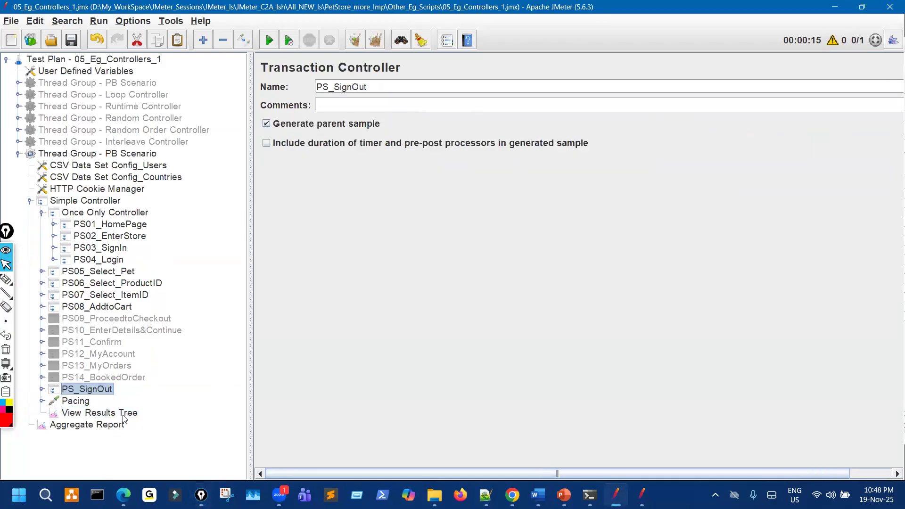
pyautogui.click(123, 414)
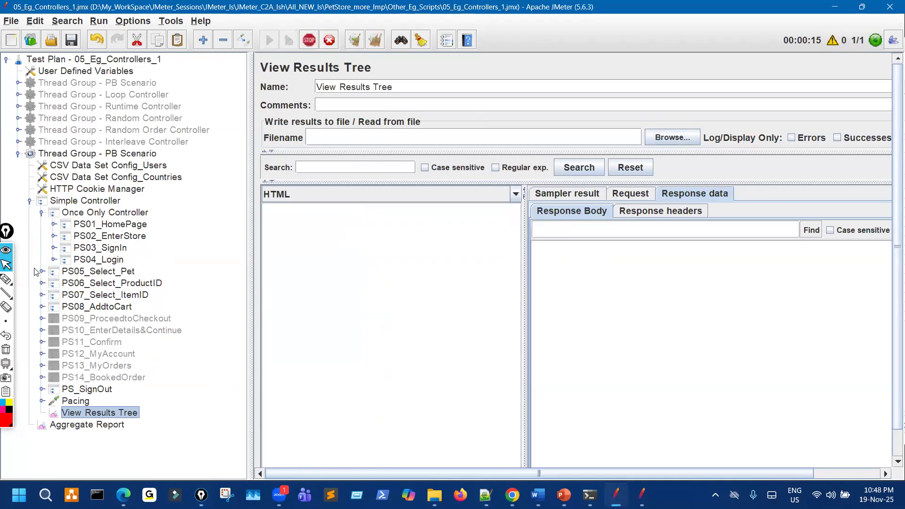
pyautogui.click(6, 279)
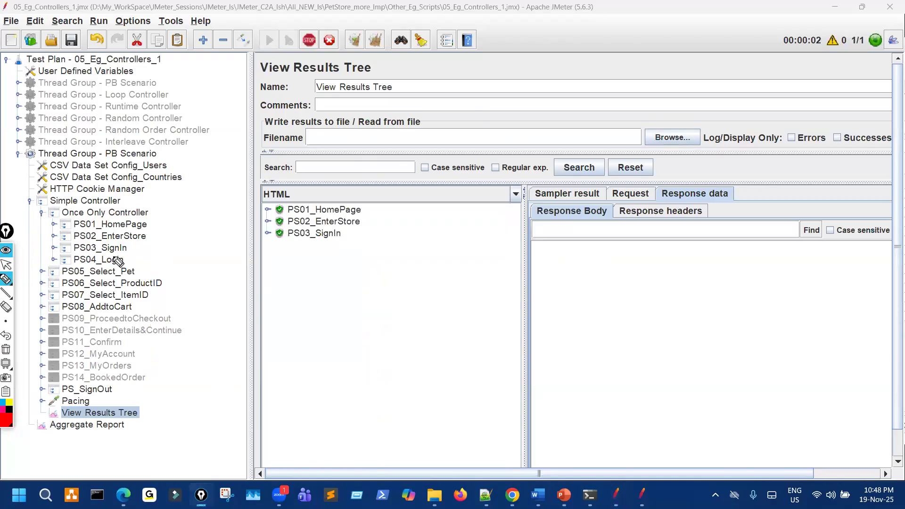
pyautogui.moveTo(113, 258); pyautogui.dragTo(134, 243)
pyautogui.moveTo(130, 310); pyautogui.dragTo(128, 274)
pyautogui.moveTo(108, 393); pyautogui.dragTo(146, 382)
pyautogui.moveTo(505, 307); pyautogui.dragTo(255, 309)
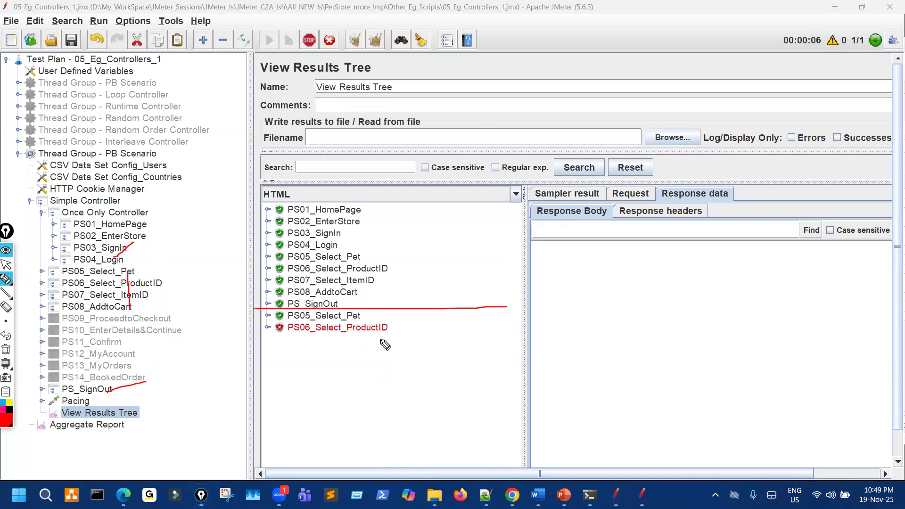
# Annotate the tree and results, bracketing repeated PS05/PS06 results and the first failed PS06.
pyautogui.moveTo(165, 296)
pyautogui.mouseDown()
pyautogui.moveTo(36, 194)
pyautogui.moveTo(165, 198)
pyautogui.moveTo(178, 257)
pyautogui.mouseUp()
pyautogui.moveTo(128, 226)
pyautogui.mouseDown()
pyautogui.moveTo(109, 259)
pyautogui.moveTo(124, 233)
pyautogui.mouseUp()
pyautogui.moveTo(336, 206)
pyautogui.mouseDown()
pyautogui.moveTo(314, 226)
pyautogui.moveTo(351, 228)
pyautogui.moveTo(403, 212)
pyautogui.mouseUp()
pyautogui.moveTo(133, 272); pyautogui.dragTo(126, 301)
pyautogui.moveTo(178, 257); pyautogui.dragTo(193, 252)
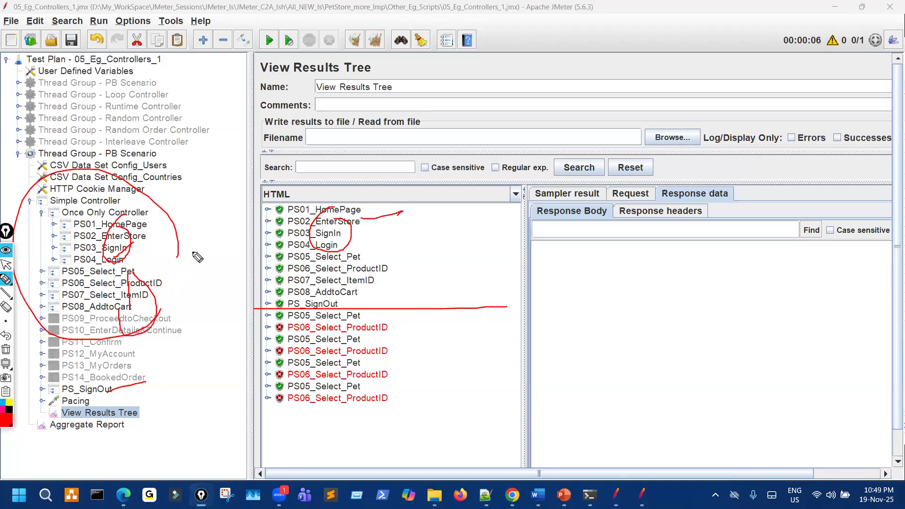
pyautogui.moveTo(124, 273); pyautogui.dragTo(114, 298)
pyautogui.moveTo(380, 314)
pyautogui.mouseDown()
pyautogui.moveTo(425, 376)
pyautogui.moveTo(404, 410)
pyautogui.mouseUp()
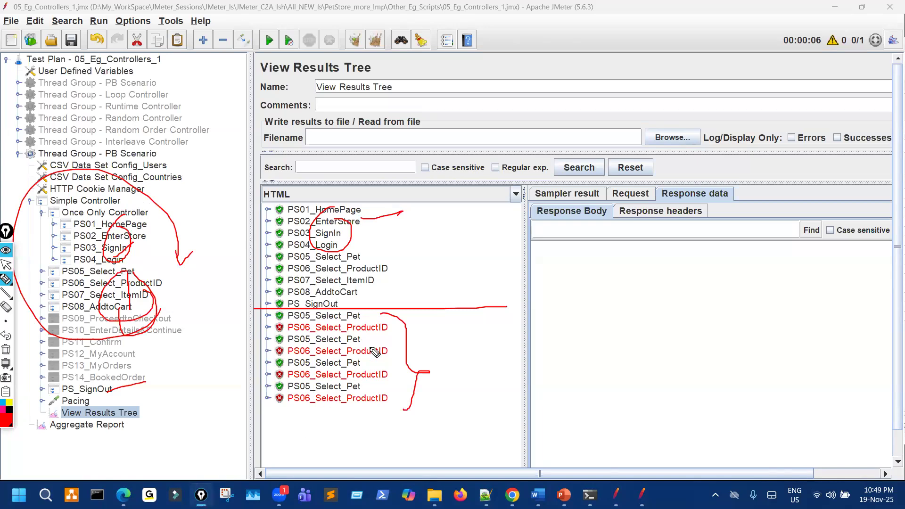
pyautogui.moveTo(375, 333); pyautogui.dragTo(384, 324)
pyautogui.hotkey('ctrl', 'shift', '1')
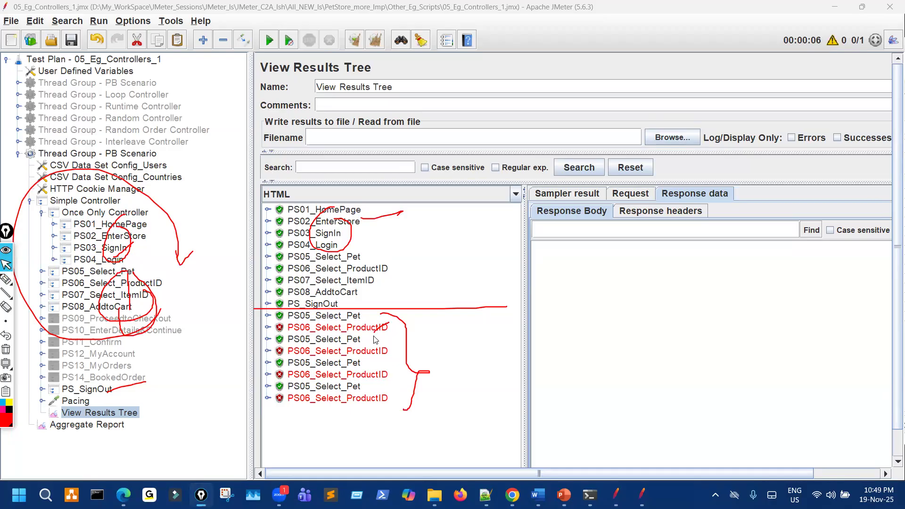
# Expand the first failed PS06_Select_ProductID result and circle the Sign In link in its response.
pyautogui.click(375, 330)
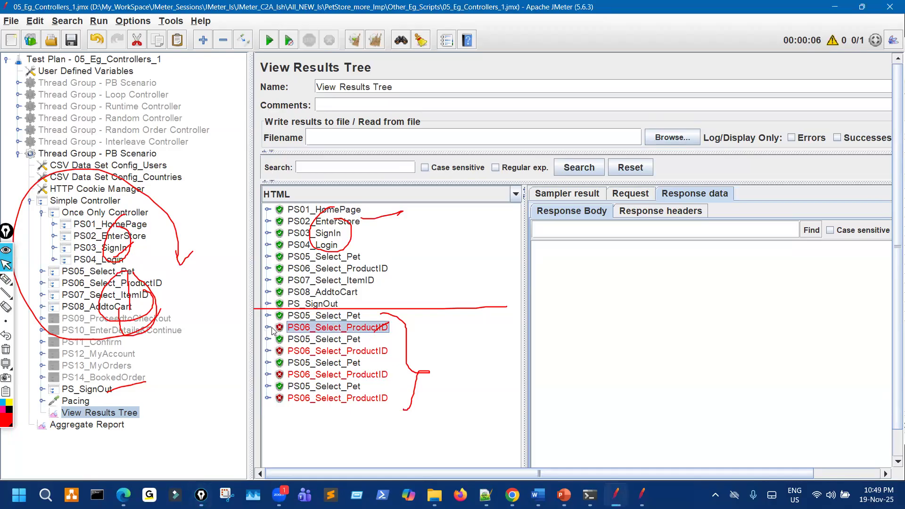
pyautogui.click(270, 328)
pyautogui.click(365, 339)
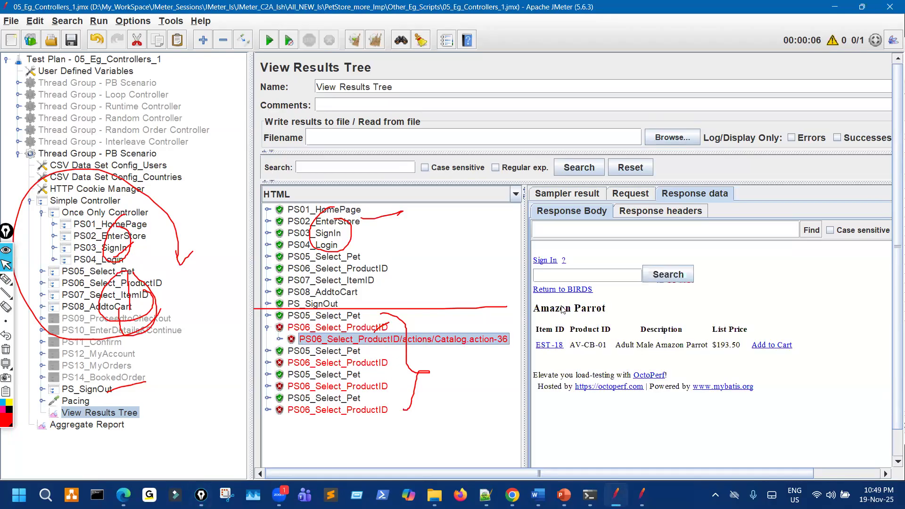
pyautogui.hotkey('ctrl', 'shift', '3')
pyautogui.moveTo(546, 250)
pyautogui.mouseDown()
pyautogui.moveTo(568, 266)
pyautogui.moveTo(558, 251)
pyautogui.mouseUp()
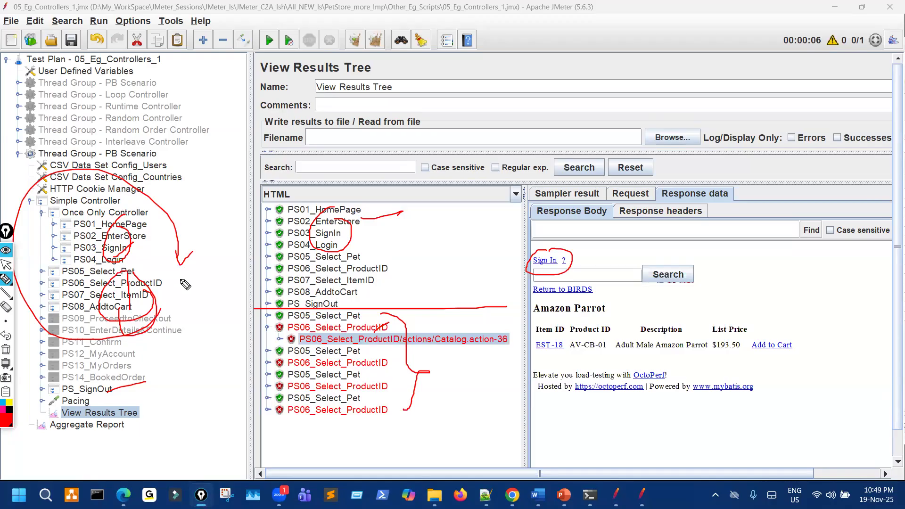
pyautogui.hotkey('ctrl', 'shift', '7')
pyautogui.moveTo(136, 288)
pyautogui.mouseDown()
pyautogui.moveTo(152, 293)
pyautogui.moveTo(88, 351)
pyautogui.moveTo(141, 278)
pyautogui.moveTo(123, 311)
pyautogui.mouseUp()
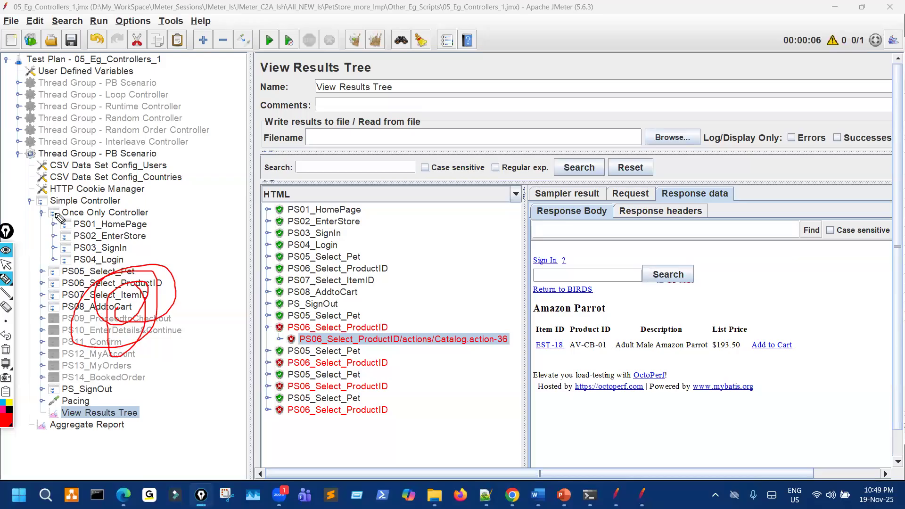
# Expand Thread Group - Loop Controller, its Simple Controller and Loop Controller to show PS05–PS08.
pyautogui.click(6, 265)
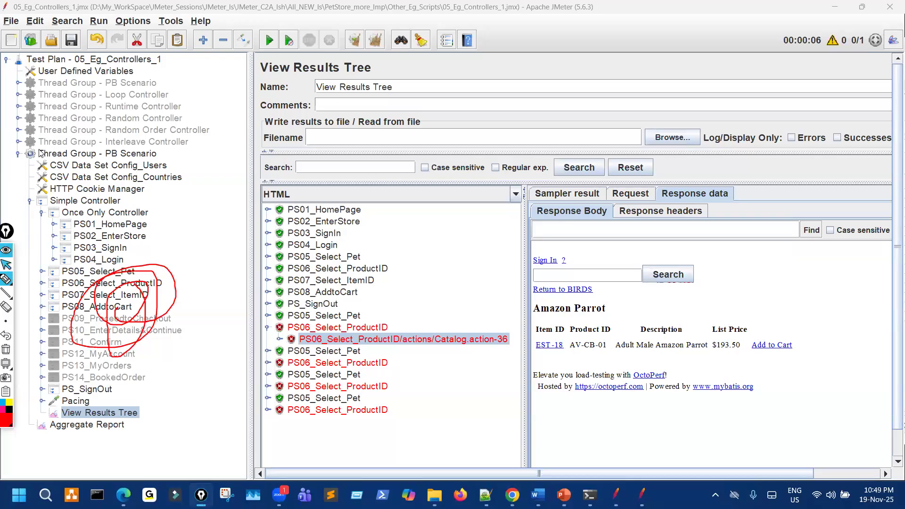
pyautogui.click(18, 95)
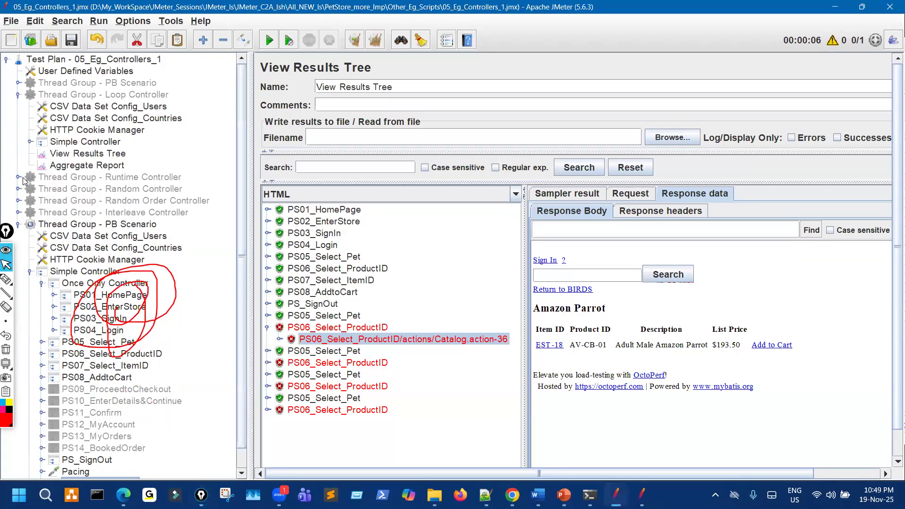
pyautogui.click(30, 142)
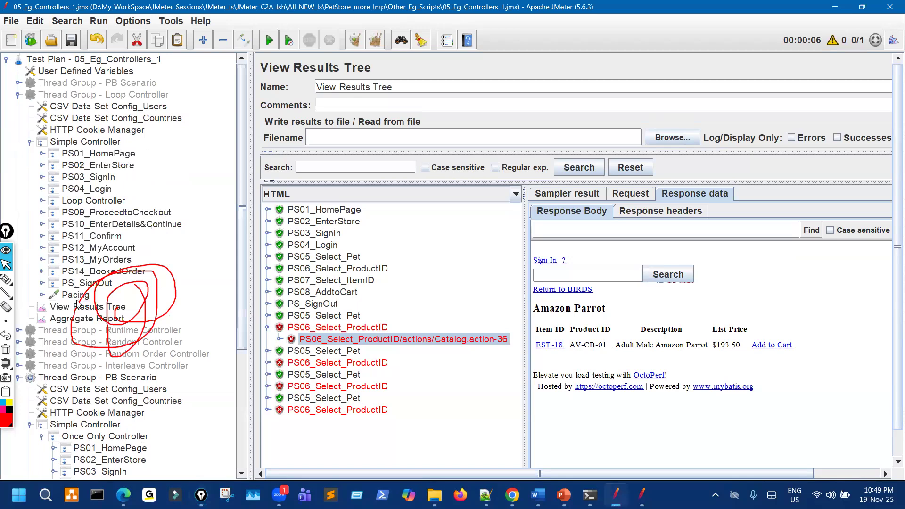
pyautogui.click(6, 350)
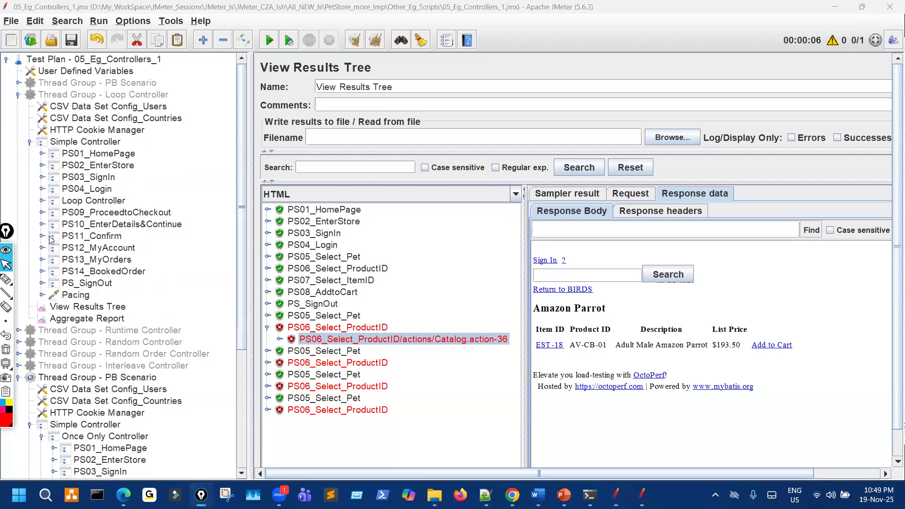
pyautogui.click(42, 201)
# Mark up the flow from CSV configs through PS_SignOut, then clear the ink and collapse the Simple Controller.
pyautogui.click(6, 279)
pyautogui.moveTo(121, 209)
pyautogui.mouseDown()
pyautogui.moveTo(118, 216)
pyautogui.moveTo(109, 193)
pyautogui.mouseUp()
pyautogui.moveTo(174, 100); pyautogui.dragTo(178, 135)
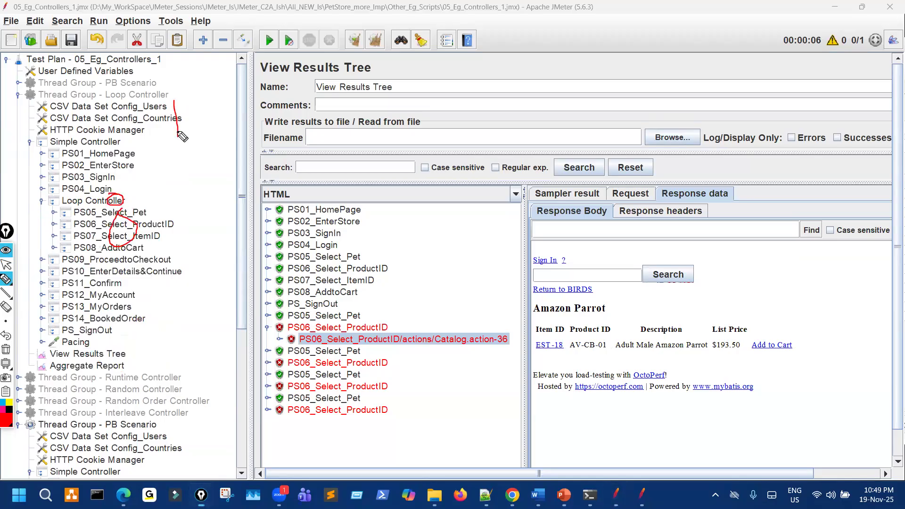
pyautogui.moveTo(122, 150)
pyautogui.mouseDown()
pyautogui.moveTo(88, 188)
pyautogui.moveTo(122, 159)
pyautogui.moveTo(189, 166)
pyautogui.mouseUp()
pyautogui.moveTo(113, 275); pyautogui.dragTo(134, 296)
pyautogui.moveTo(191, 291)
pyautogui.mouseDown()
pyautogui.moveTo(200, 327)
pyautogui.moveTo(219, 321)
pyautogui.mouseUp()
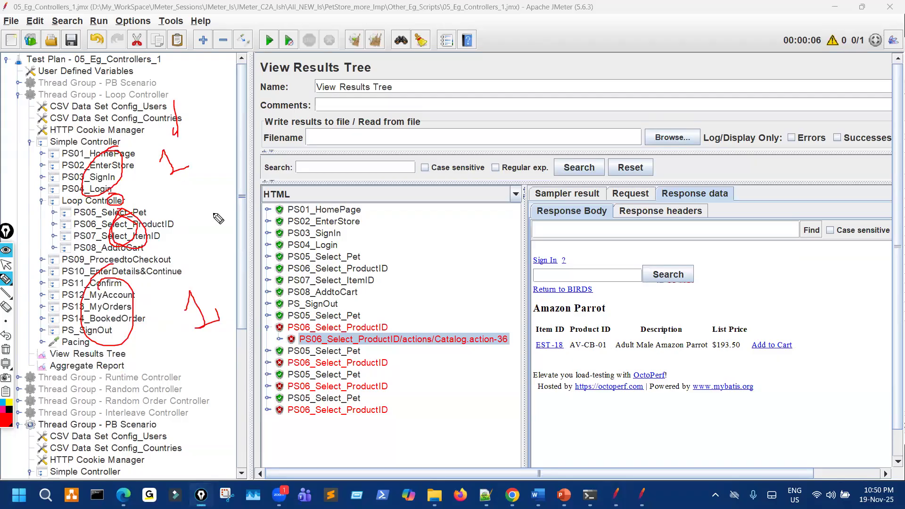
pyautogui.moveTo(175, 203)
pyautogui.mouseDown()
pyautogui.moveTo(187, 191)
pyautogui.moveTo(221, 188)
pyautogui.moveTo(291, 157)
pyautogui.mouseUp()
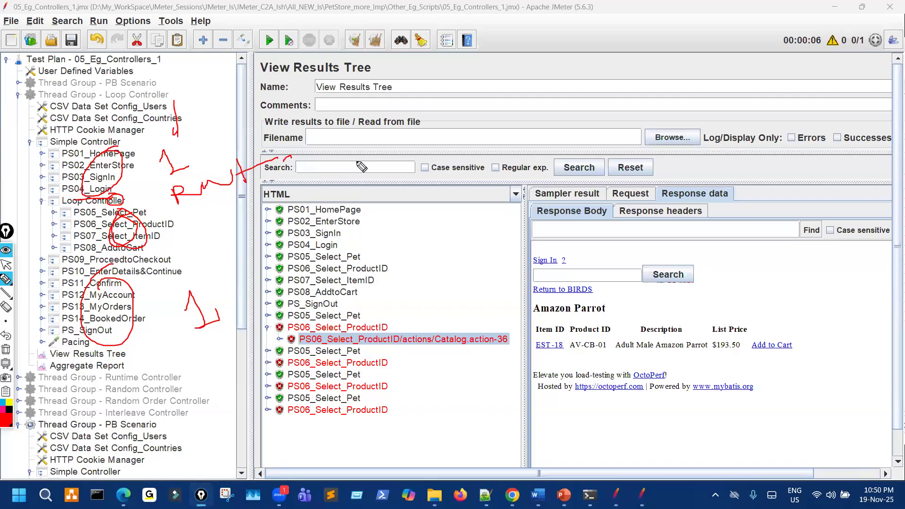
pyautogui.moveTo(357, 157); pyautogui.dragTo(364, 154)
pyautogui.moveTo(114, 475); pyautogui.dragTo(100, 467)
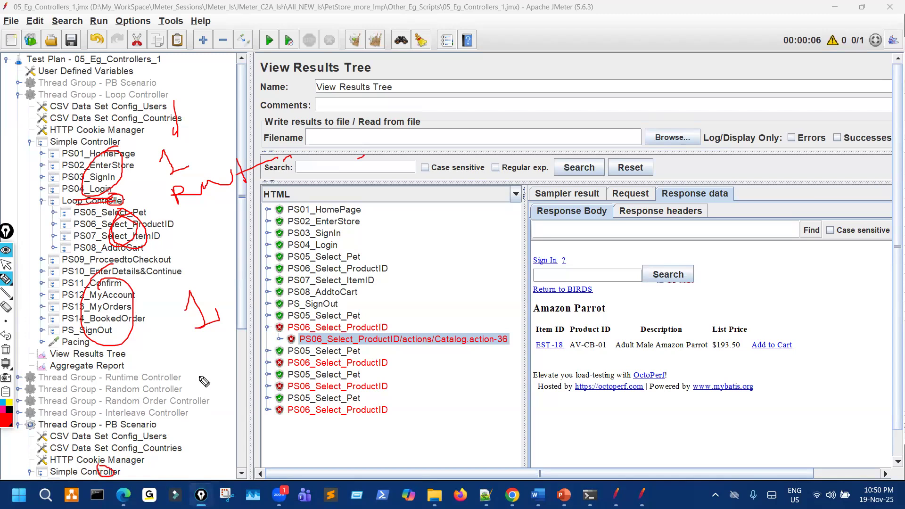
pyautogui.hotkey('ctrl', 'shift', '7')
pyautogui.hotkey('ctrl', 'shift', '2')
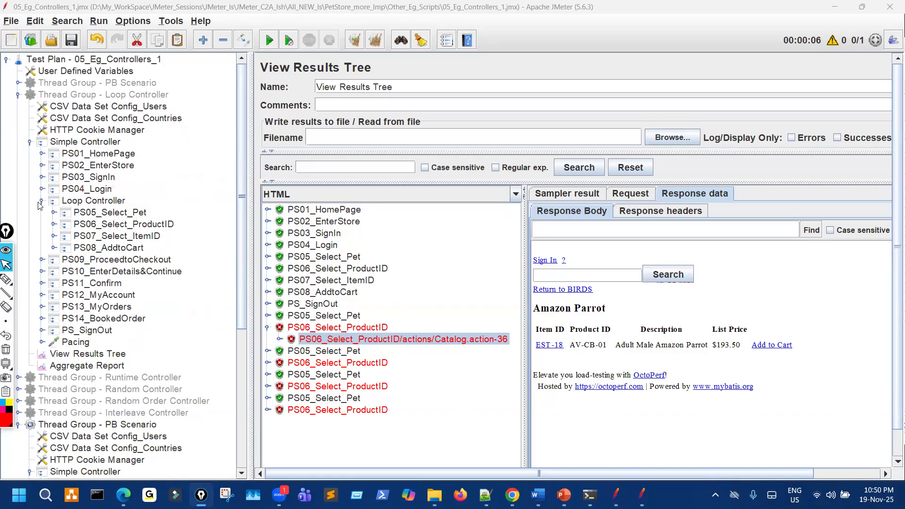
pyautogui.click(29, 142)
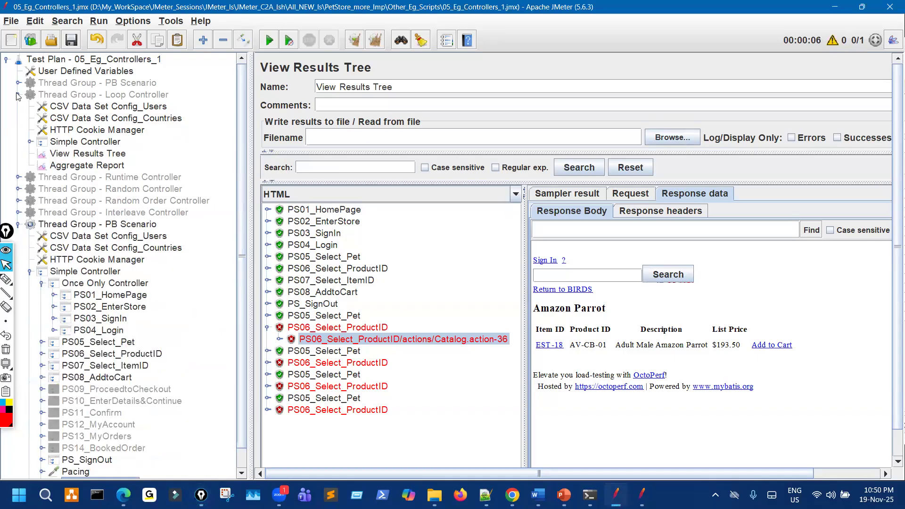
# Collapse the Loop Controller group and review the Once Only Controller and CSV Data Set Config_Users settings.
pyautogui.click(18, 95)
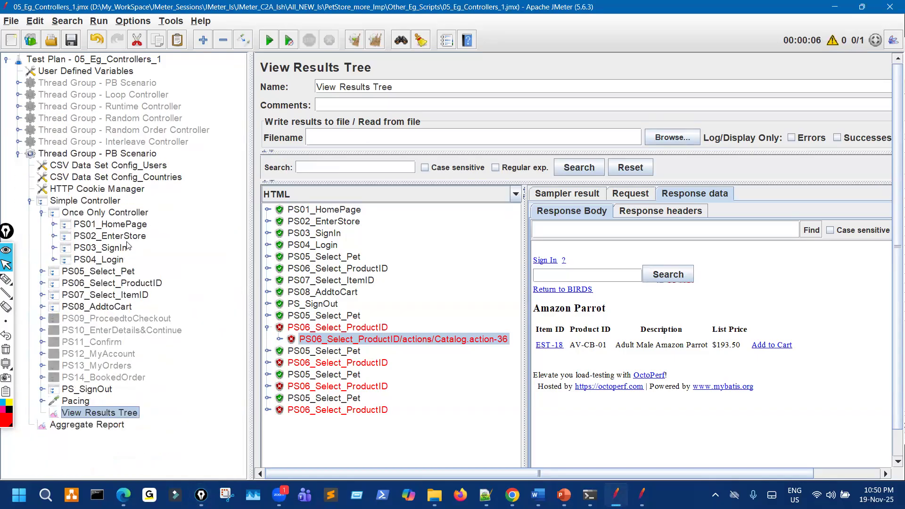
pyautogui.click(126, 213)
pyautogui.moveTo(403, 86); pyautogui.dragTo(295, 89)
pyautogui.hotkey('ctrl', 'c')
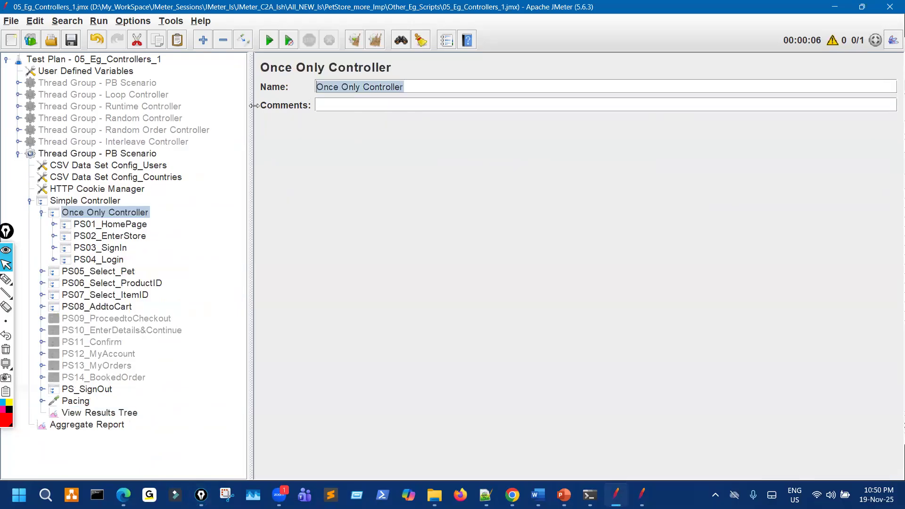
pyautogui.click(122, 142)
pyautogui.click(151, 164)
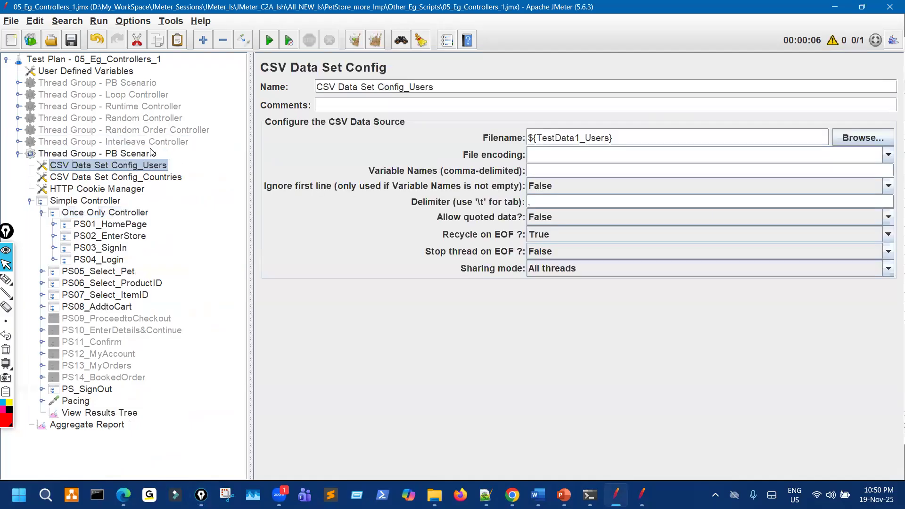
pyautogui.click(172, 143)
# Rename Thread Group - PB Scenario to 'Thread Group - Once Only Controller' and save the test plan.
pyautogui.click(135, 153)
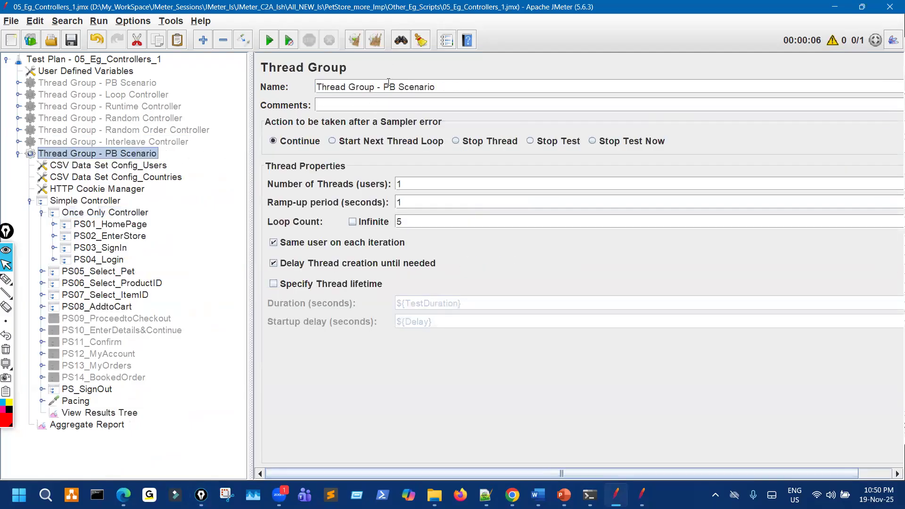
pyautogui.moveTo(386, 87); pyautogui.dragTo(462, 89)
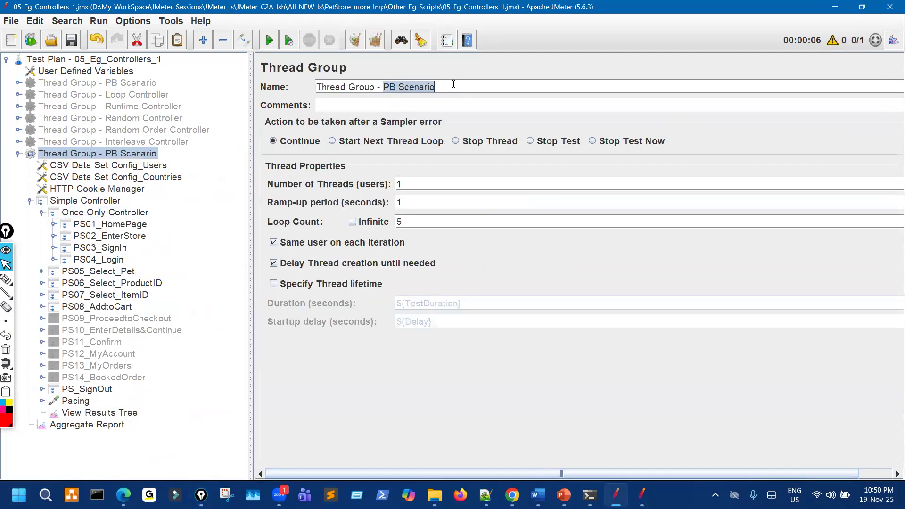
pyautogui.hotkey('ctrl', 'v')
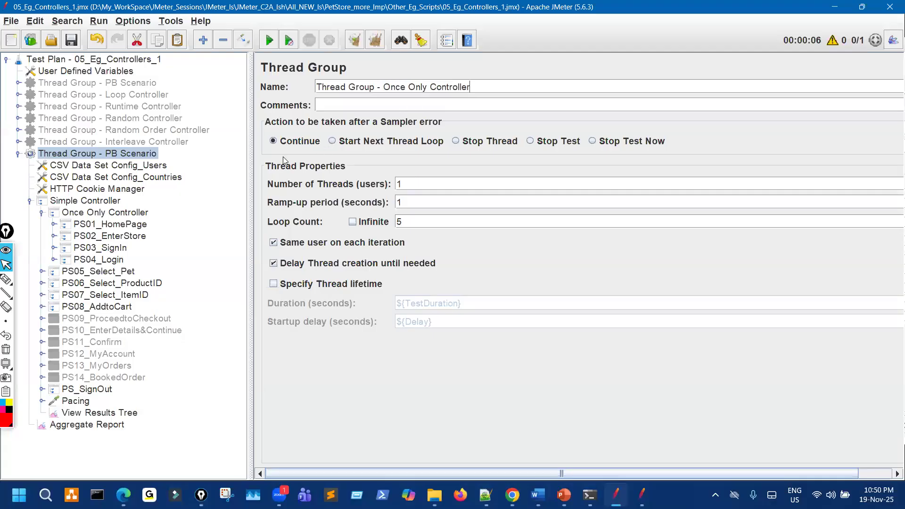
pyautogui.click(70, 40)
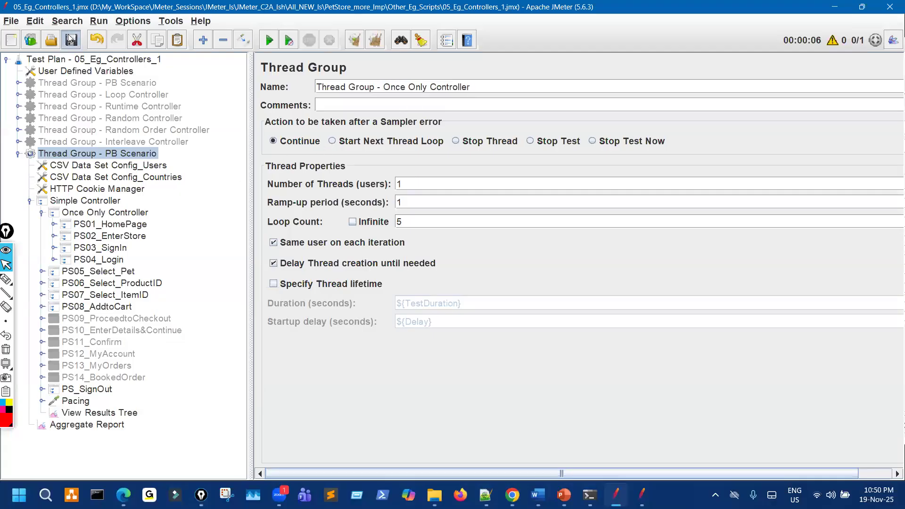
# Disable PS_SignOut and the Once Only Controller thread group, collapsing their nodes.
pyautogui.click(86, 389)
pyautogui.click(243, 42)
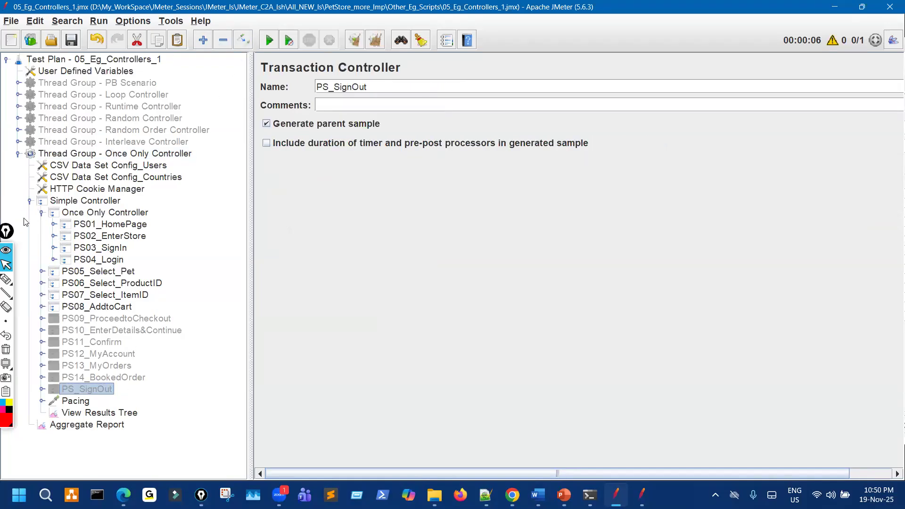
pyautogui.click(42, 212)
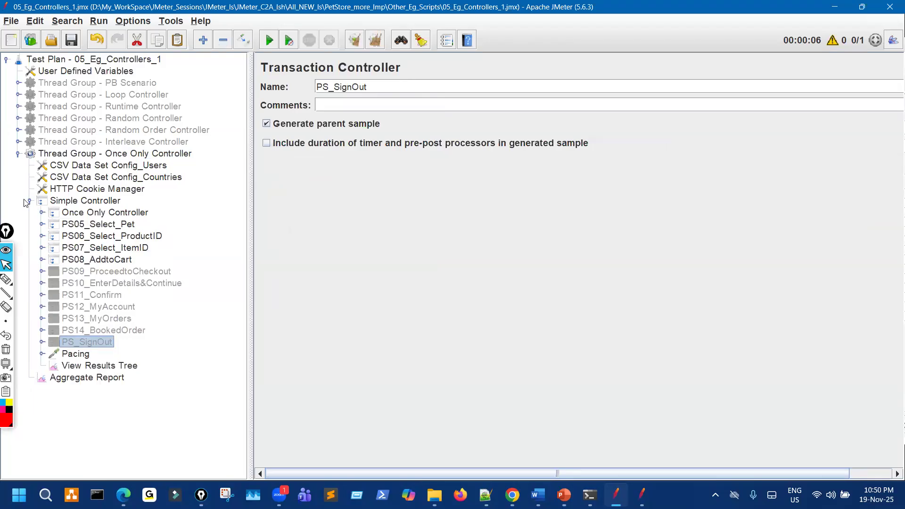
pyautogui.click(27, 200)
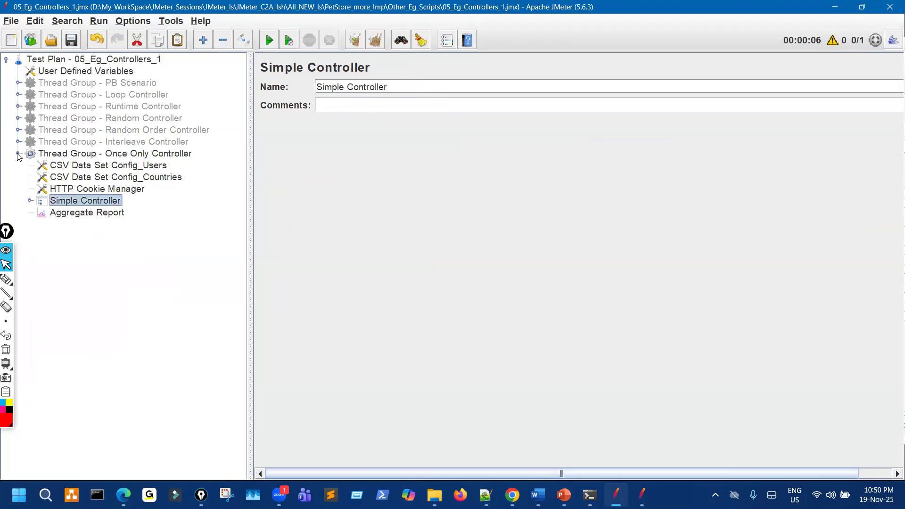
pyautogui.click(19, 155)
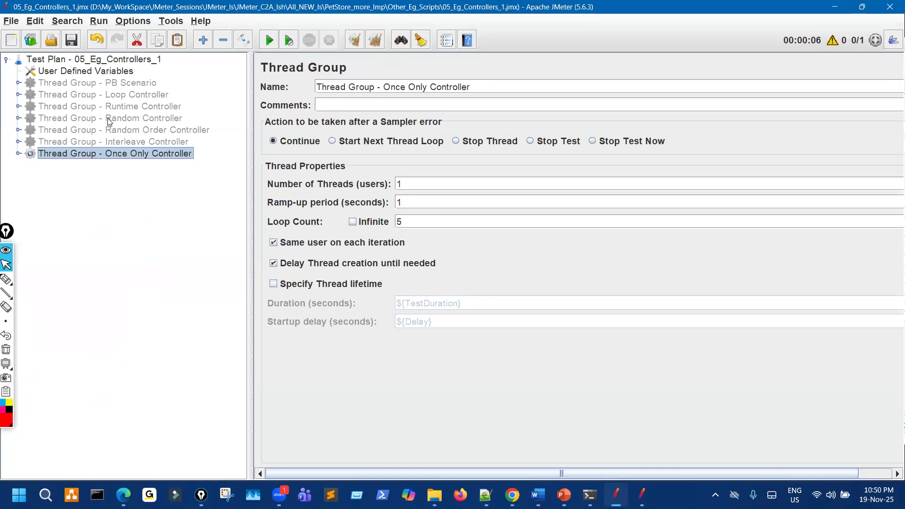
pyautogui.click(243, 40)
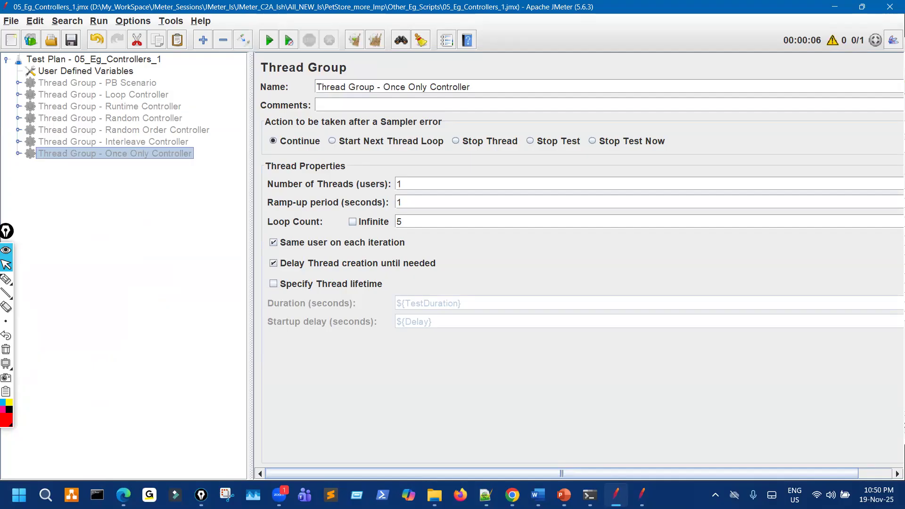
pyautogui.hotkey('alt', 'Tab')
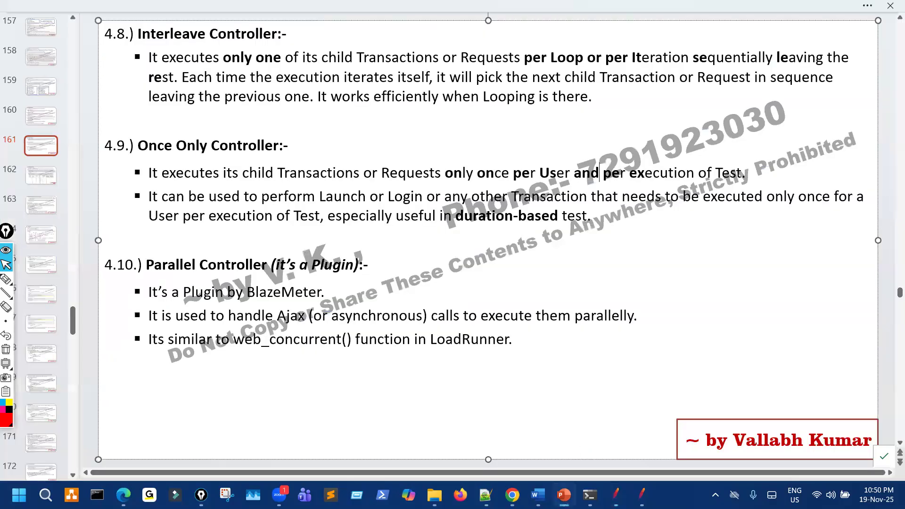
# Glance through the reference JMeter script's tree, then move to the Word course syllabus.
pyautogui.click(641, 494)
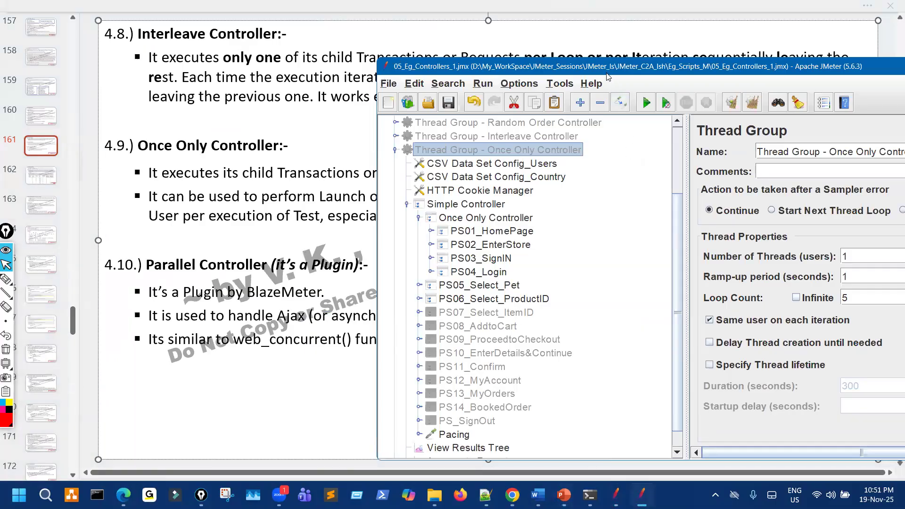
pyautogui.scroll(-1, 541, 330)
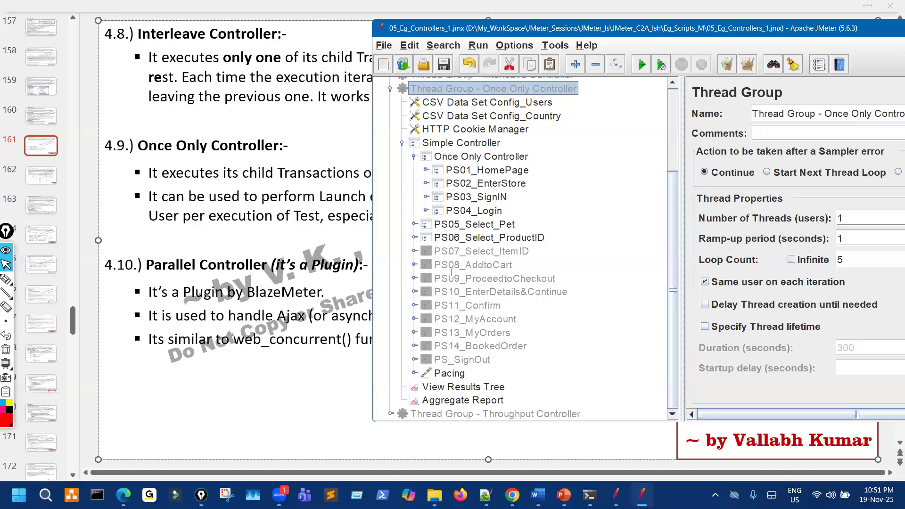
pyautogui.hotkey('alt', 'Tab')
pyautogui.scroll(20, 450, 275)
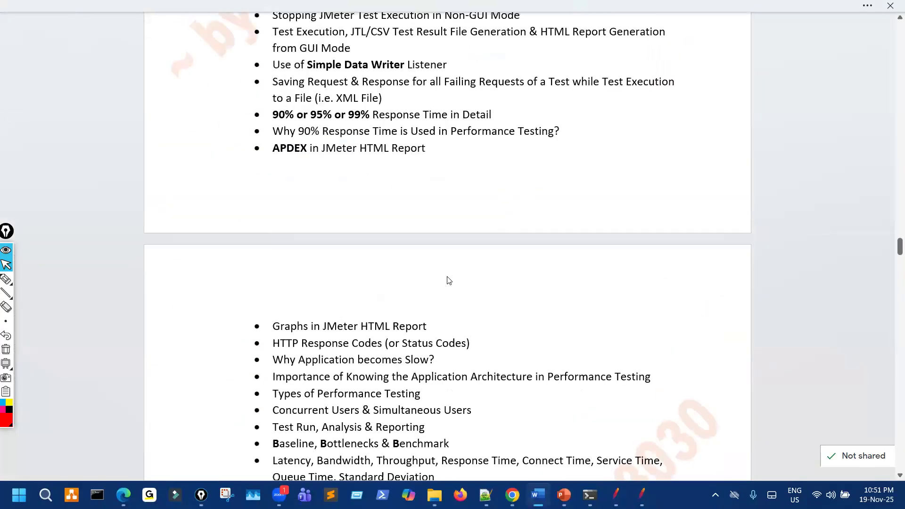
# Highlight the bullets from 5th Scenario to Epoch Time in the outline, then deselect them.
pyautogui.scroll(20, 447, 276)
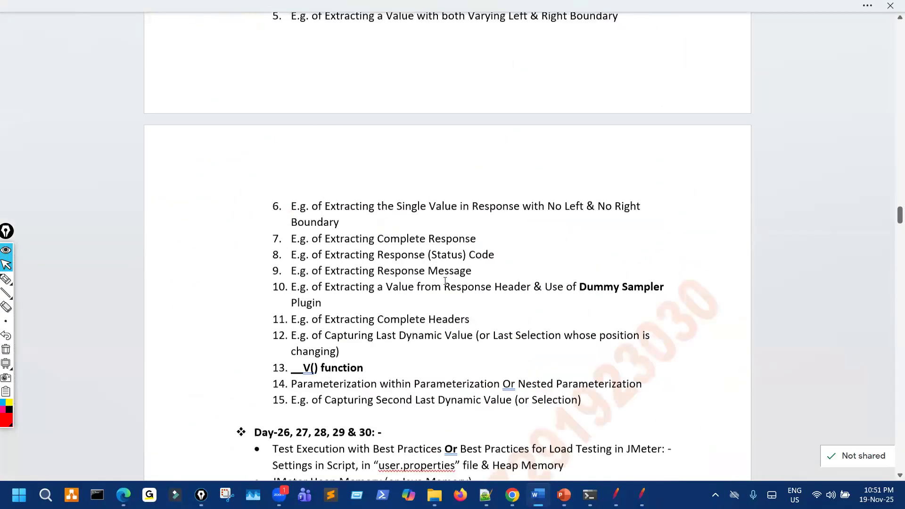
pyautogui.scroll(1, 437, 281)
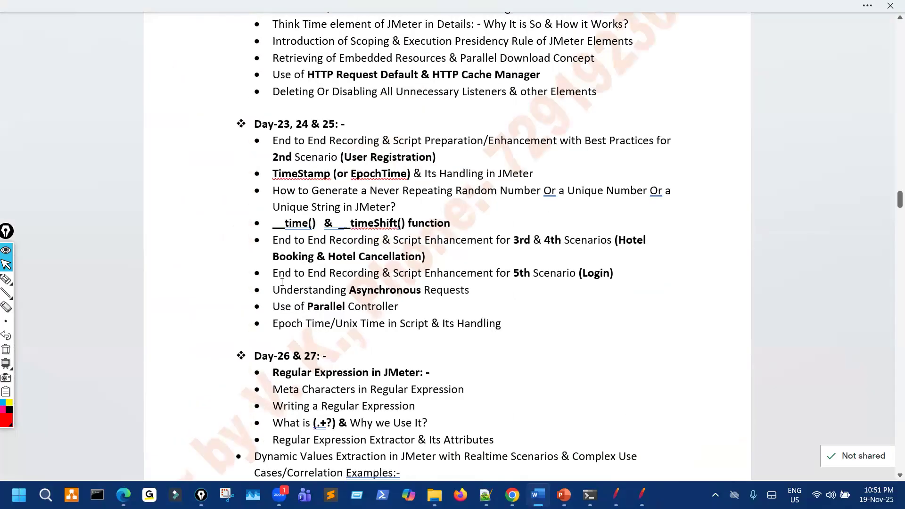
pyautogui.moveTo(291, 277); pyautogui.dragTo(533, 329)
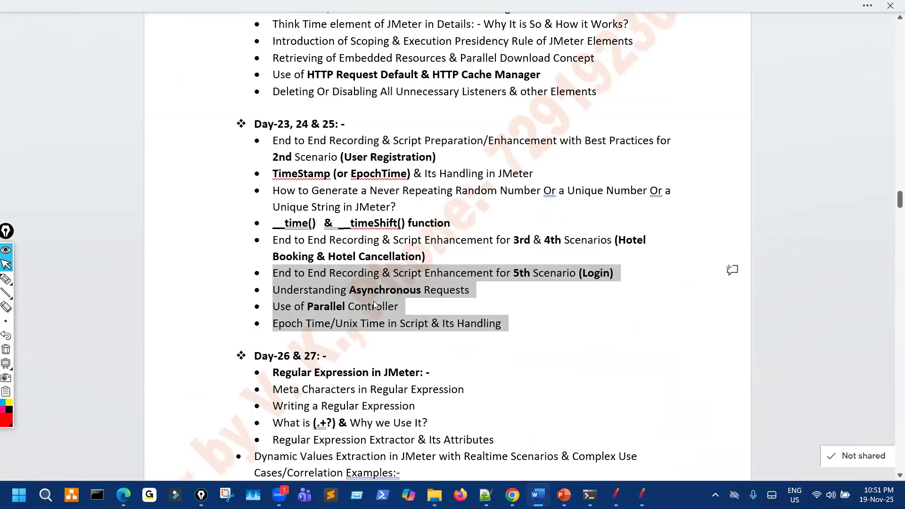
pyautogui.click(440, 256)
pyautogui.doubleClick(573, 276)
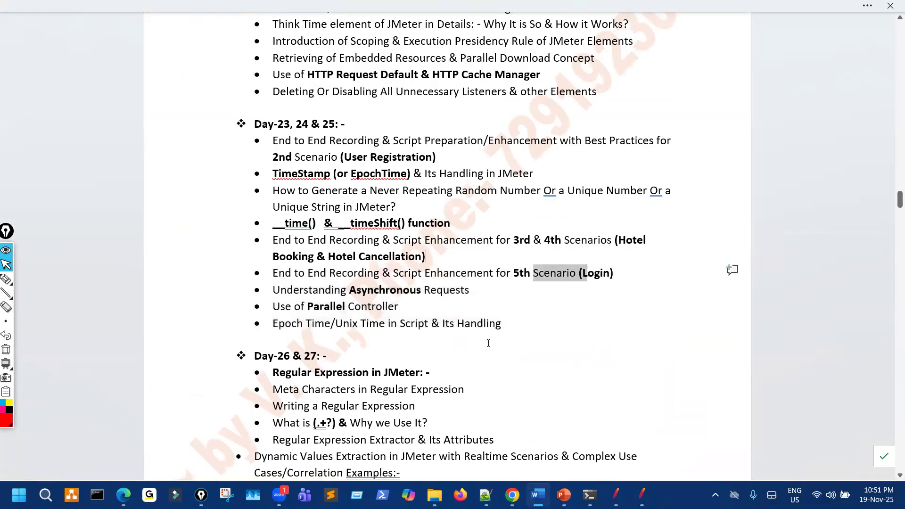
pyautogui.click(488, 344)
# Scroll down to the Controller Elements of JMeter list, then return to PowerPoint.
pyautogui.scroll(-15, 446, 346)
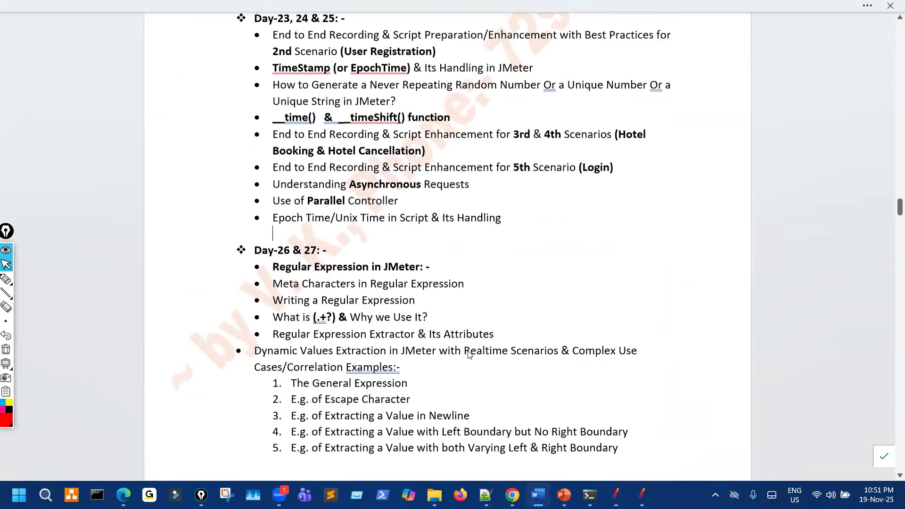
pyautogui.scroll(-1, 464, 353)
pyautogui.scroll(5, 462, 351)
pyautogui.scroll(-8, 457, 346)
pyautogui.scroll(-20, 455, 345)
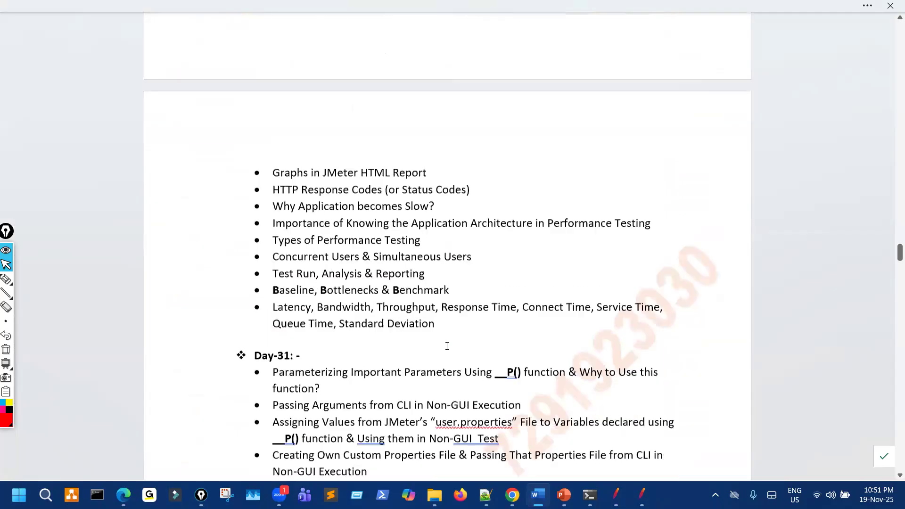
pyautogui.scroll(-11, 447, 329)
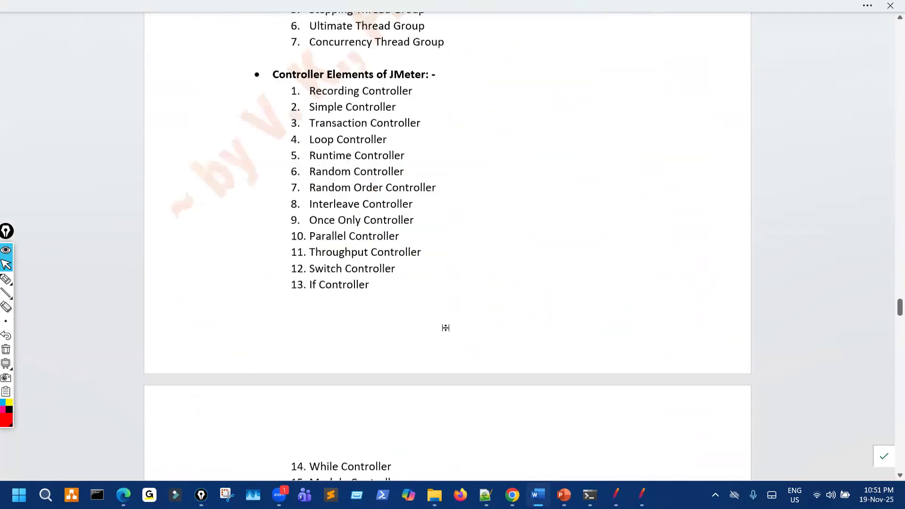
pyautogui.scroll(1, 446, 328)
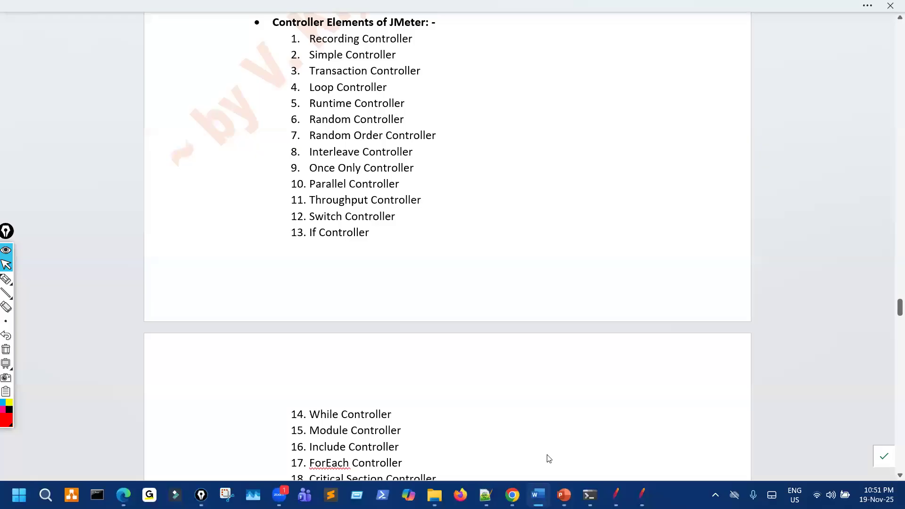
pyautogui.hotkey('alt', 'Tab')
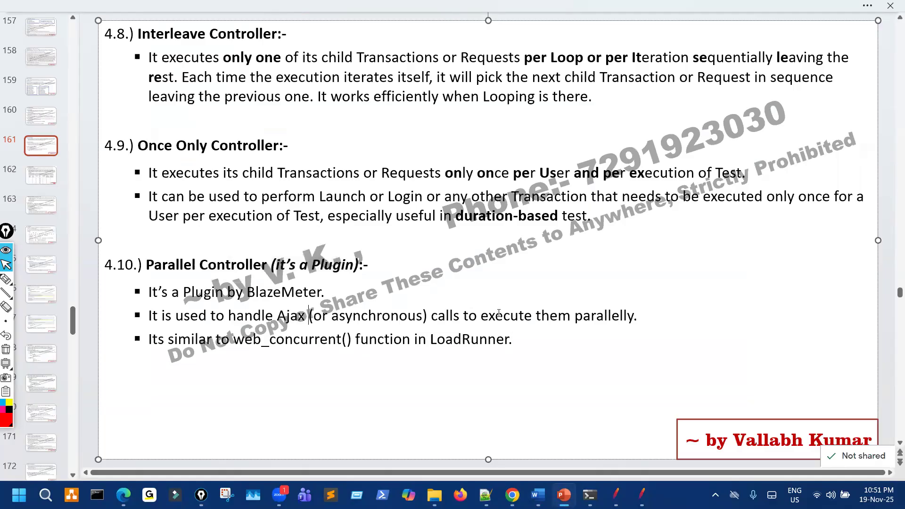
# Point out the asynchronous-calls and web_concurrent() lines on slide 161, move to slide 162, and bring JMeter forward.
pyautogui.hotkey('ctrl', 'shift', 'Right')
pyautogui.hotkey('ctrl', 'shift', 'Right')
pyautogui.hotkey('ctrl', 'shift', 'Right')
pyautogui.hotkey('ctrl', 'shift', 'Right')
pyautogui.hotkey('ctrl', 'shift', 'Right')
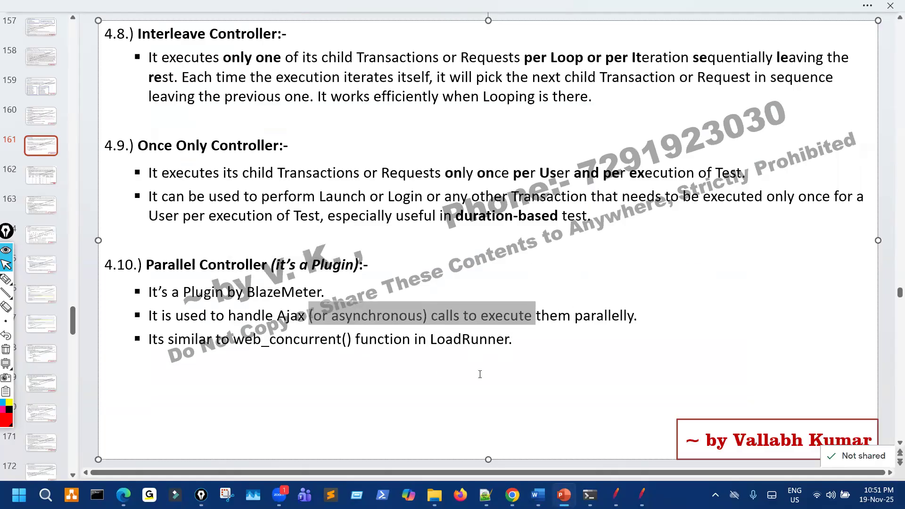
pyautogui.press('Down')
pyautogui.moveTo(255, 343); pyautogui.dragTo(531, 318)
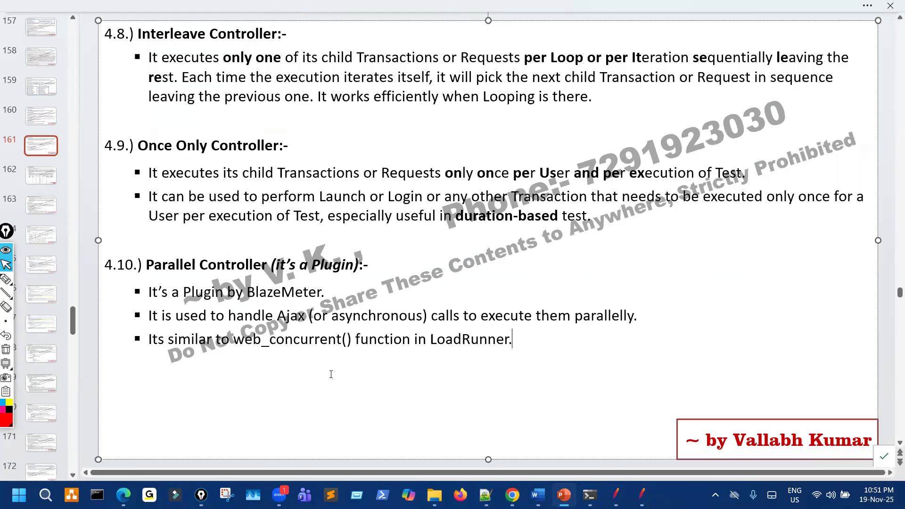
pyautogui.scroll(-3, 330, 375)
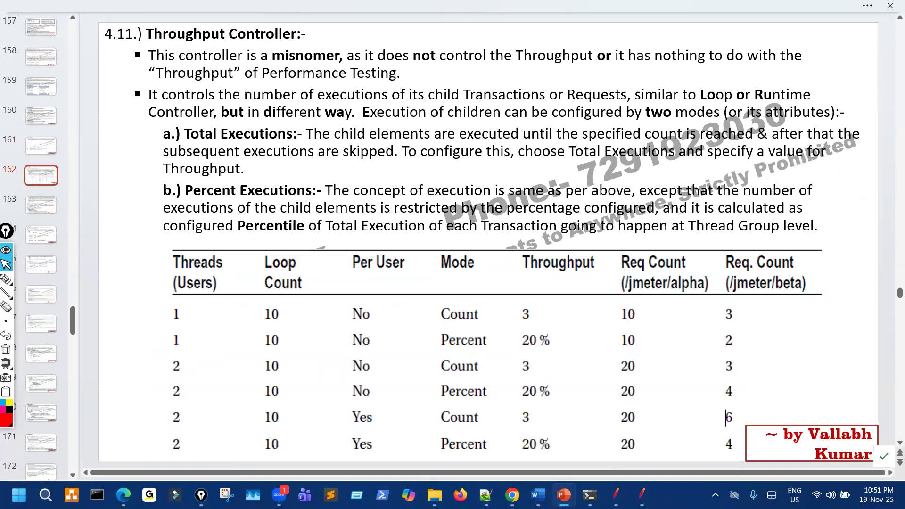
pyautogui.click(641, 495)
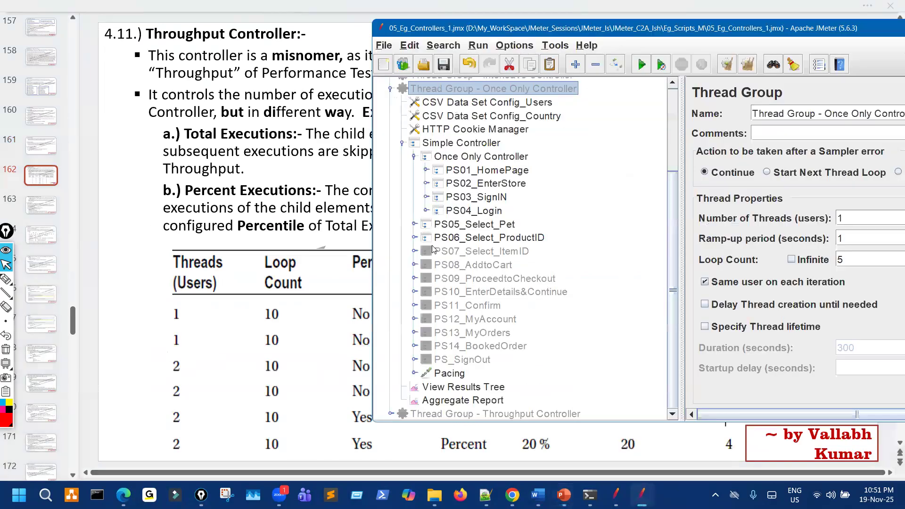
# Expand PS05_Select_Pet's Catalog request and inspect its Response Assertion patterns.
pyautogui.click(427, 210)
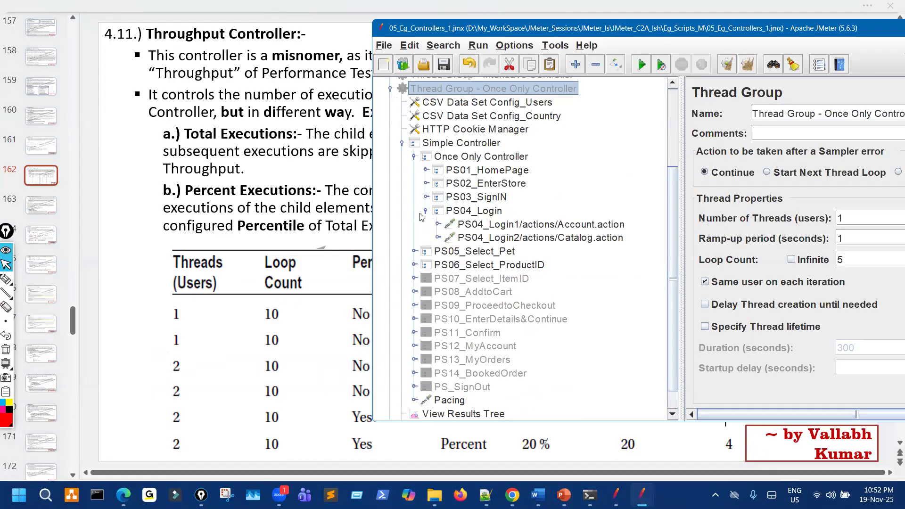
pyautogui.click(425, 211)
pyautogui.click(415, 224)
pyautogui.click(426, 238)
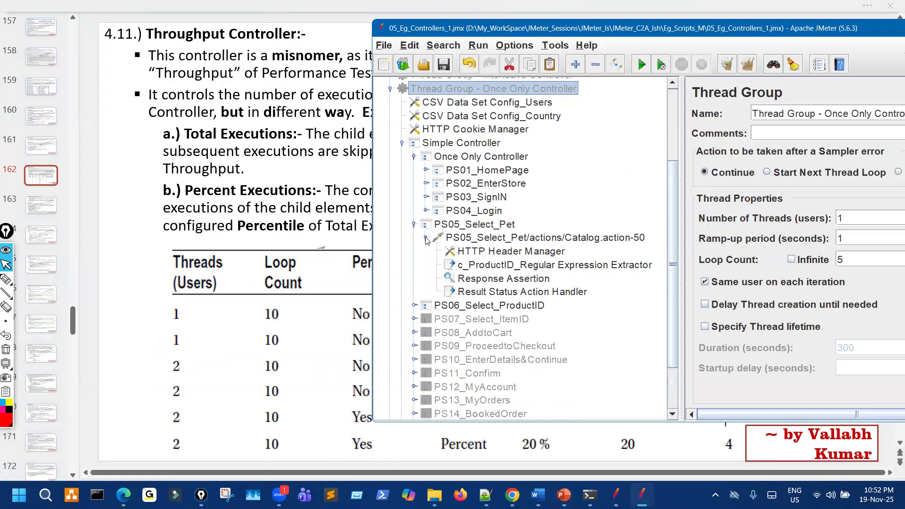
pyautogui.click(493, 278)
pyautogui.moveTo(601, 19); pyautogui.dragTo(600, 24)
pyautogui.moveTo(546, 36); pyautogui.dragTo(376, 36)
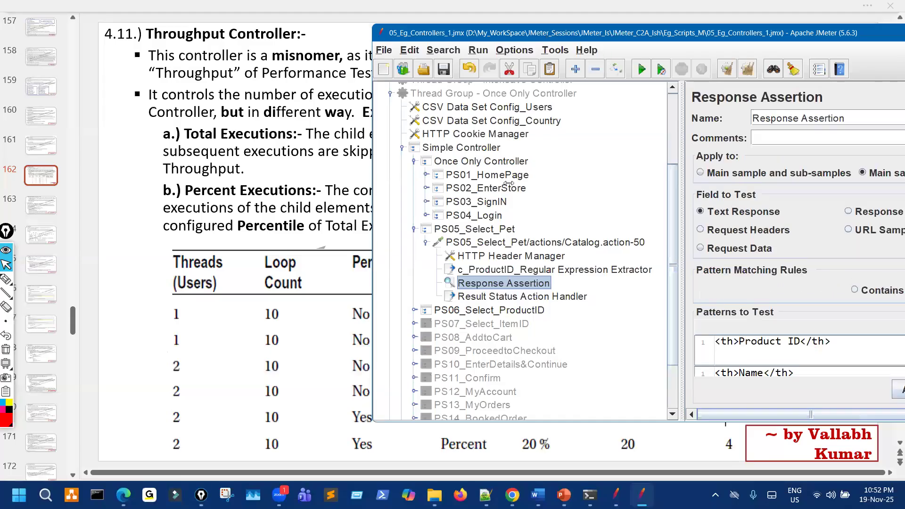
pyautogui.scroll(-2, 626, 357)
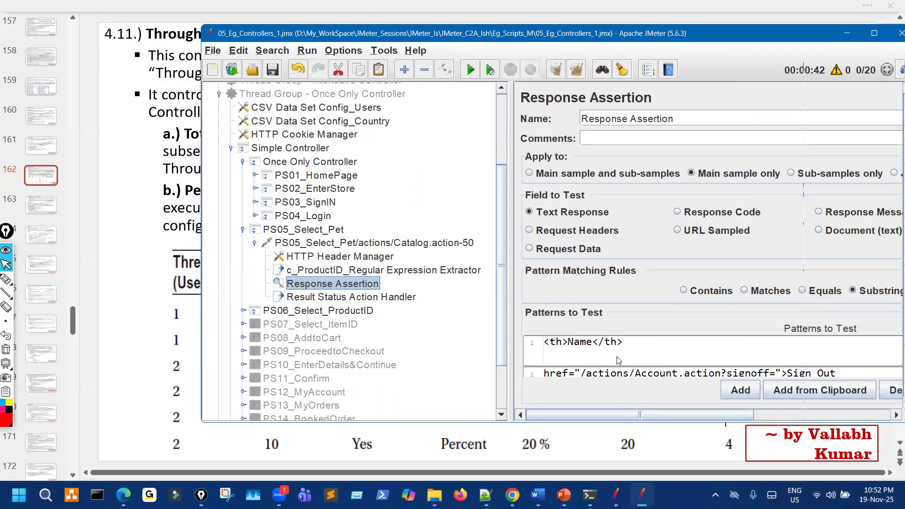
pyautogui.scroll(1, 615, 361)
pyautogui.scroll(1, 615, 362)
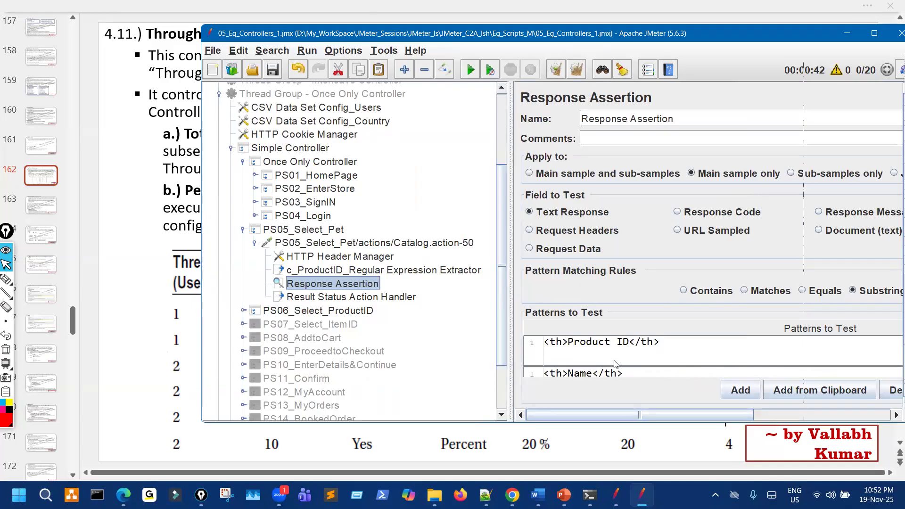
pyautogui.scroll(-1, 615, 364)
pyautogui.scroll(-2, 614, 365)
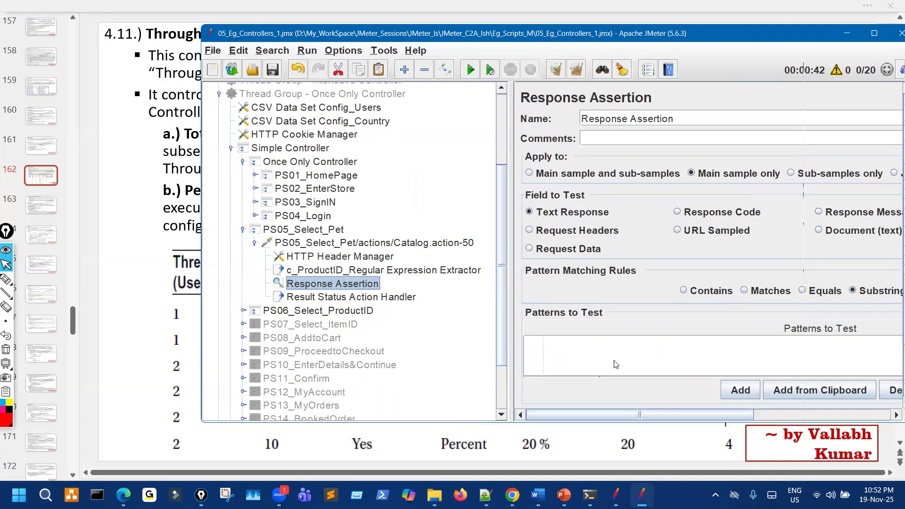
# Expand PS06_Select_ProductID and review its c_ItemID extractor, Response Assertion and Result Status Action Handler.
pyautogui.click(244, 311)
pyautogui.click(255, 324)
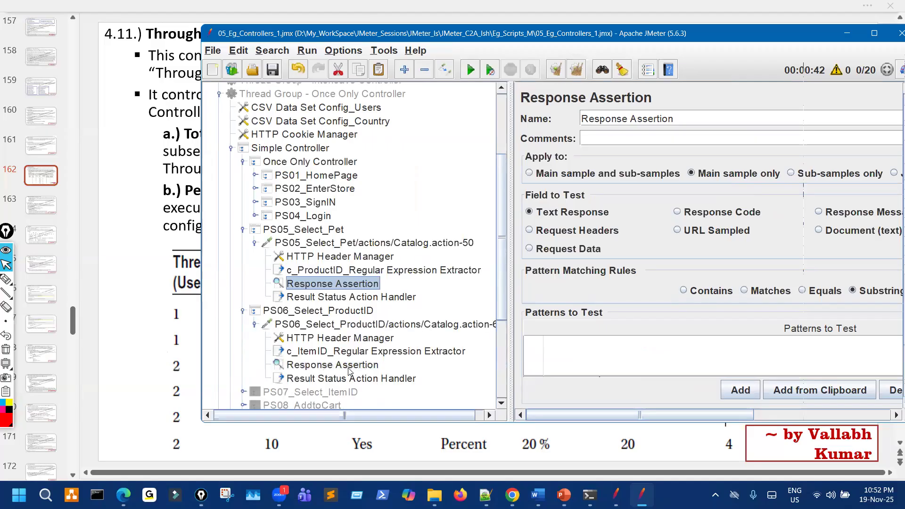
pyautogui.click(348, 351)
pyautogui.click(351, 365)
pyautogui.click(362, 377)
pyautogui.click(380, 366)
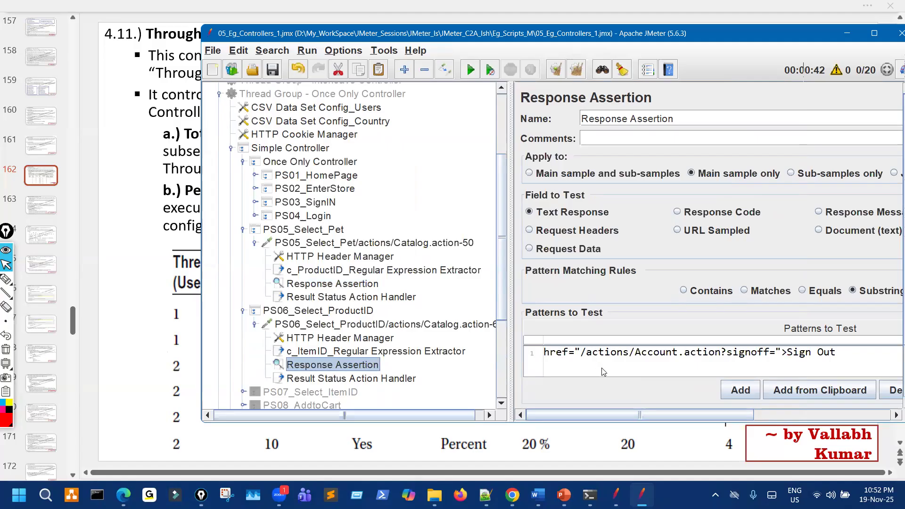
pyautogui.scroll(3, 602, 372)
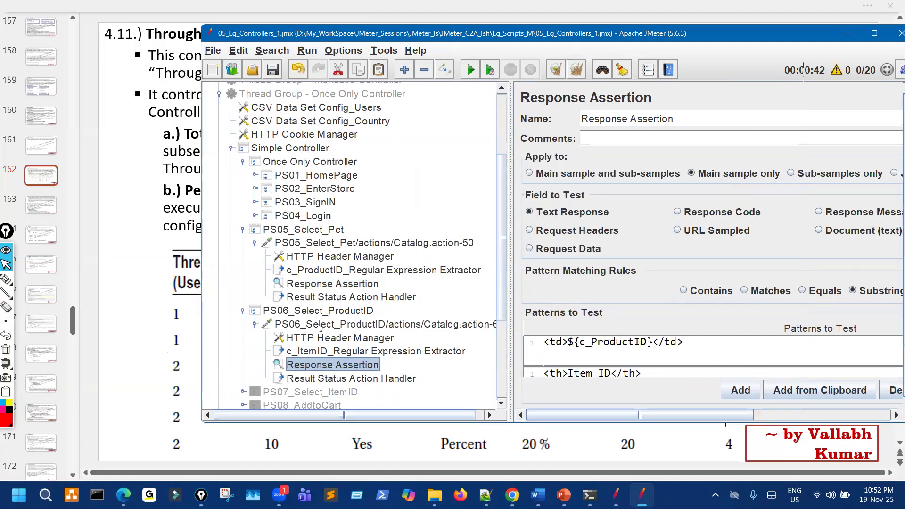
# Collapse the PS05 and PS06 Catalog requests and their transactions.
pyautogui.click(255, 243)
pyautogui.click(256, 271)
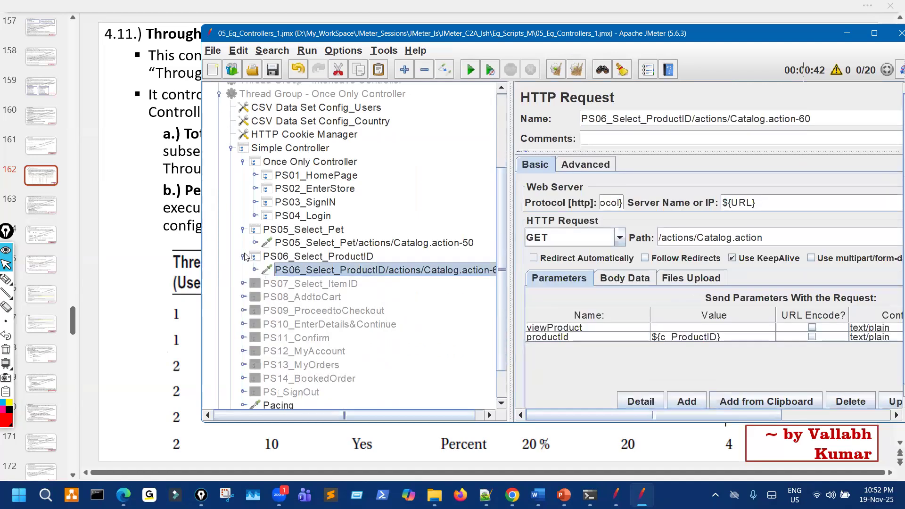
pyautogui.click(245, 256)
pyautogui.click(243, 229)
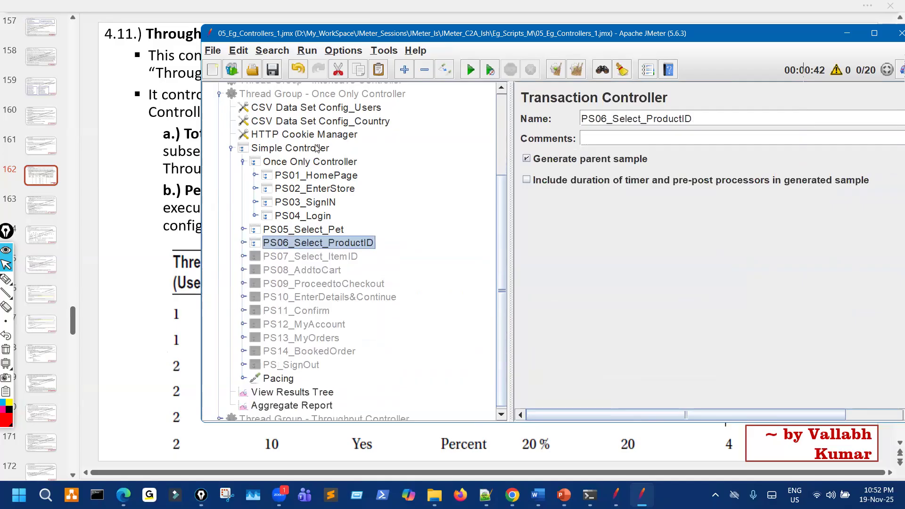
# Collapse the Once Only group and expand Thread Group - Throughput Controller down to PS05_T1_Select_Fish and PS05_T2_Select_Dogs.
pyautogui.click(314, 135)
pyautogui.scroll(2, 283, 184)
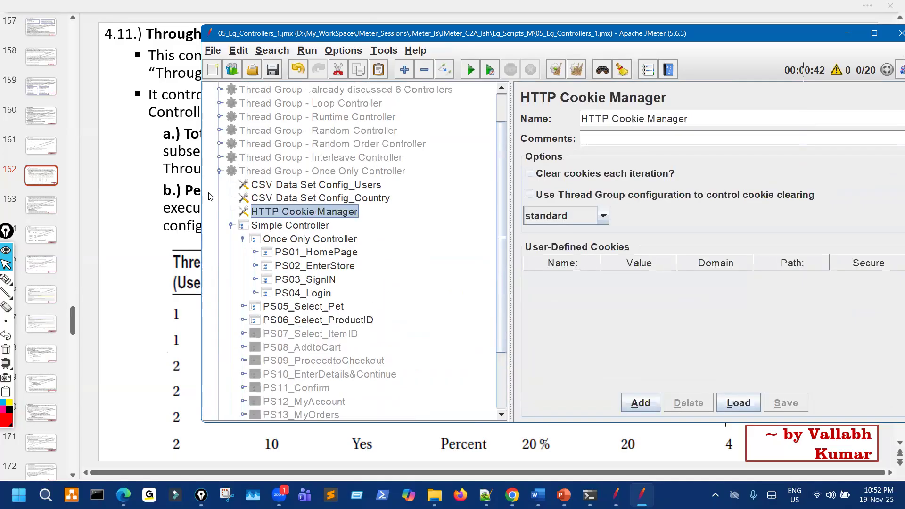
pyautogui.click(219, 172)
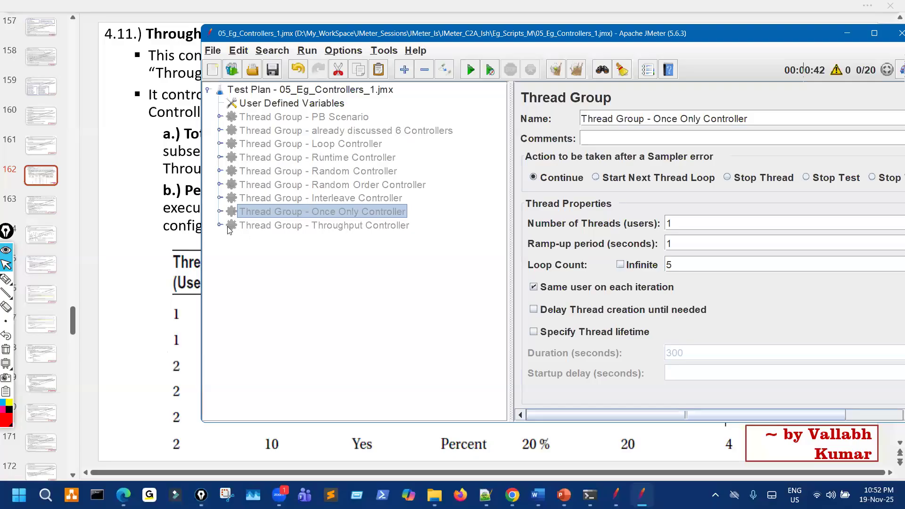
pyautogui.click(227, 227)
pyautogui.click(220, 225)
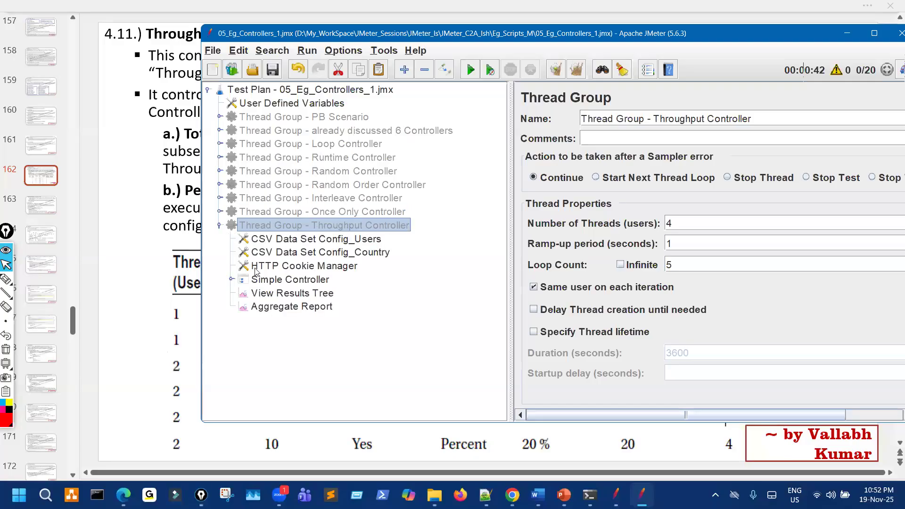
pyautogui.click(232, 279)
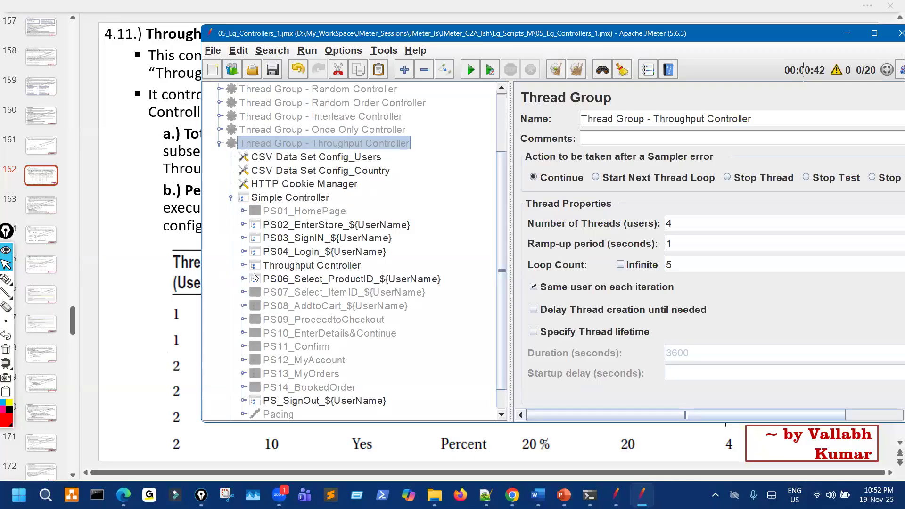
pyautogui.click(242, 266)
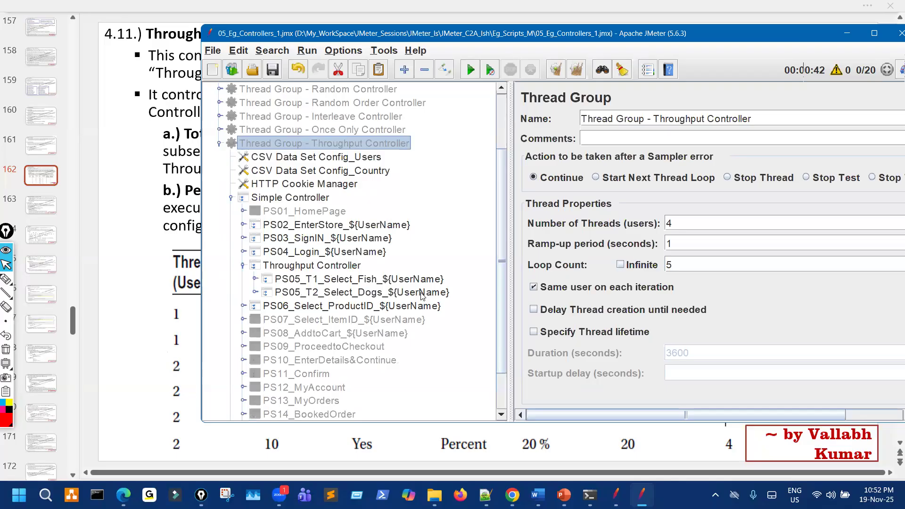
pyautogui.scroll(-2, 422, 295)
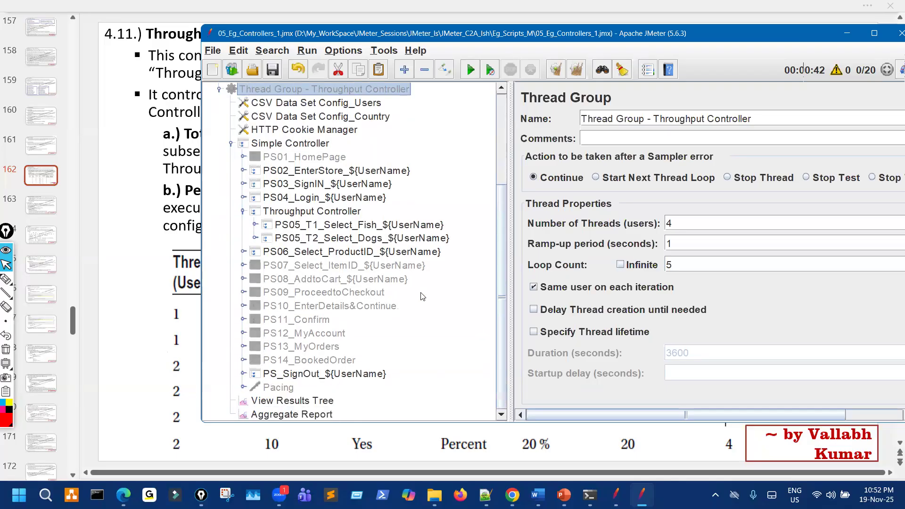
pyautogui.scroll(2, 422, 296)
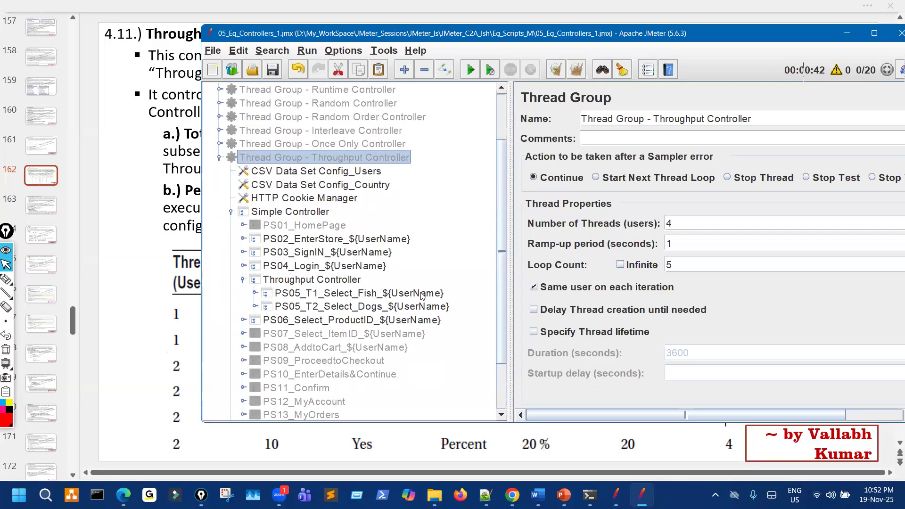
# In the other test plan, paste a copy of the Random Order Controller thread group, enable and expand it.
pyautogui.click(613, 492)
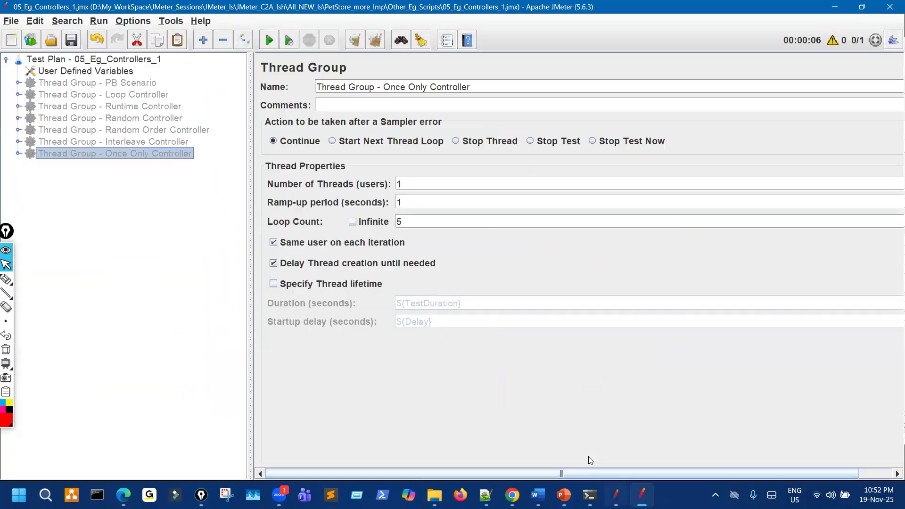
pyautogui.click(139, 130)
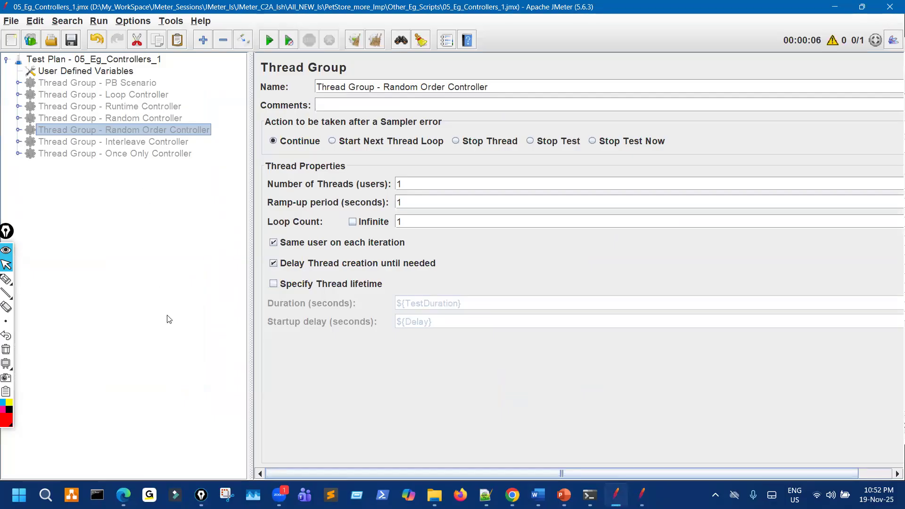
pyautogui.press('Home')
pyautogui.hotkey('ctrl', 'v')
pyautogui.click(149, 169)
pyautogui.hotkey('ctrl', 't')
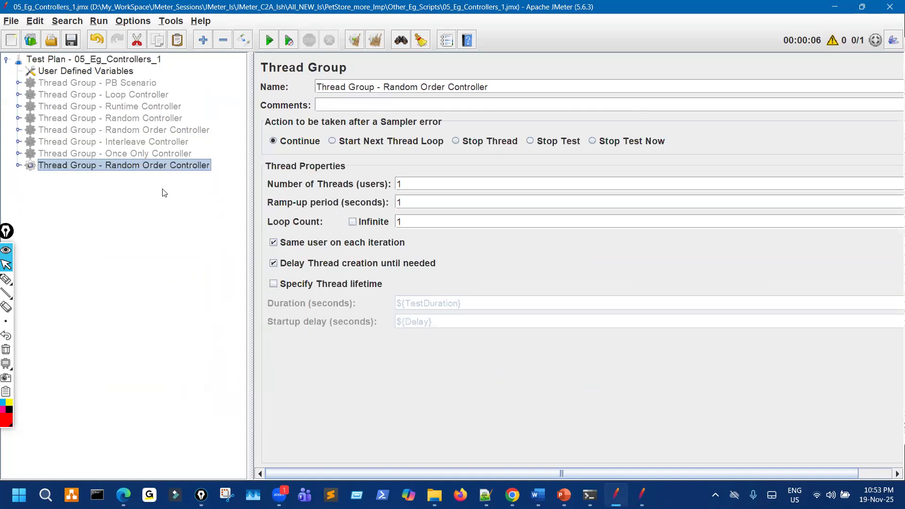
pyautogui.click(18, 165)
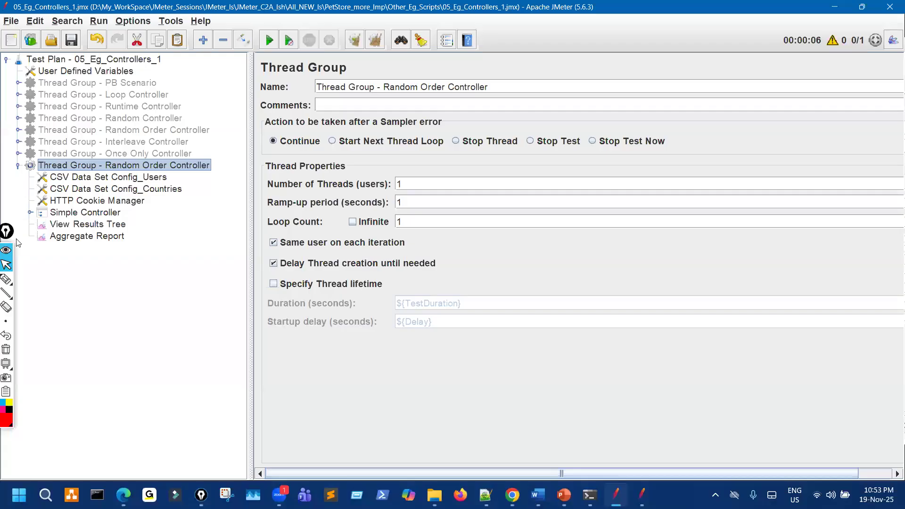
pyautogui.click(29, 212)
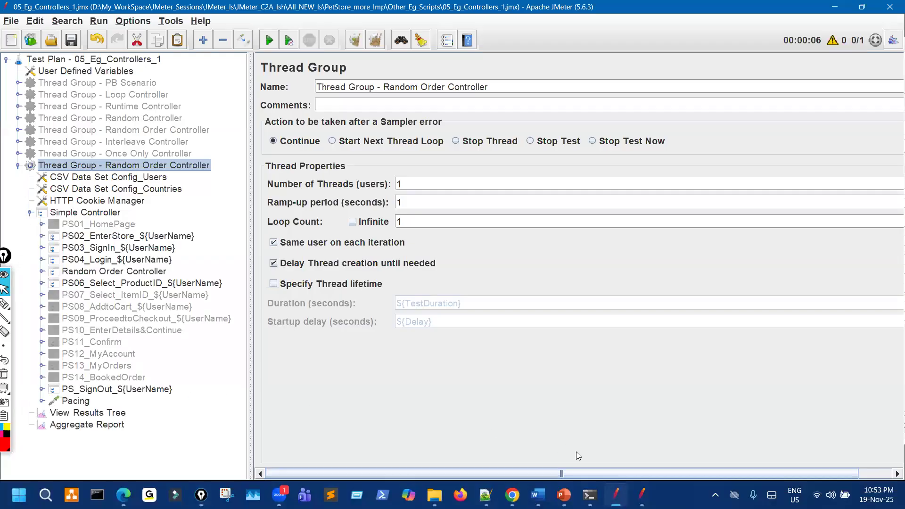
# Bring the Throughput Controller test plan forward, scroll its tree, then go to slide 162.
pyautogui.click(642, 495)
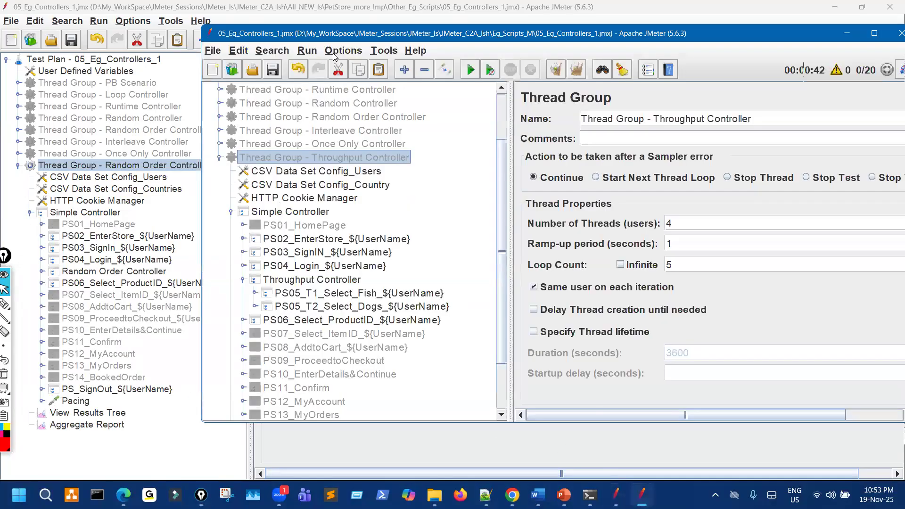
pyautogui.moveTo(363, 33); pyautogui.dragTo(444, 29)
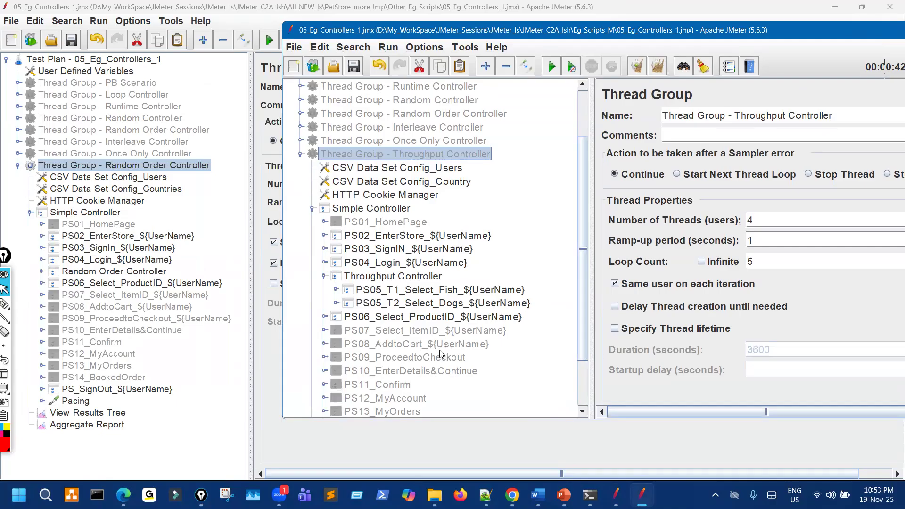
pyautogui.scroll(-1, 445, 356)
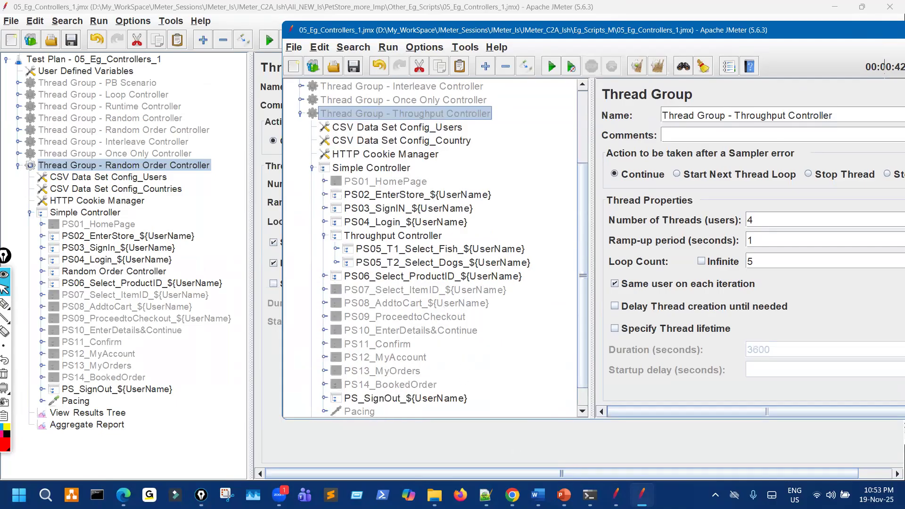
pyautogui.hotkey('alt', 'Tab')
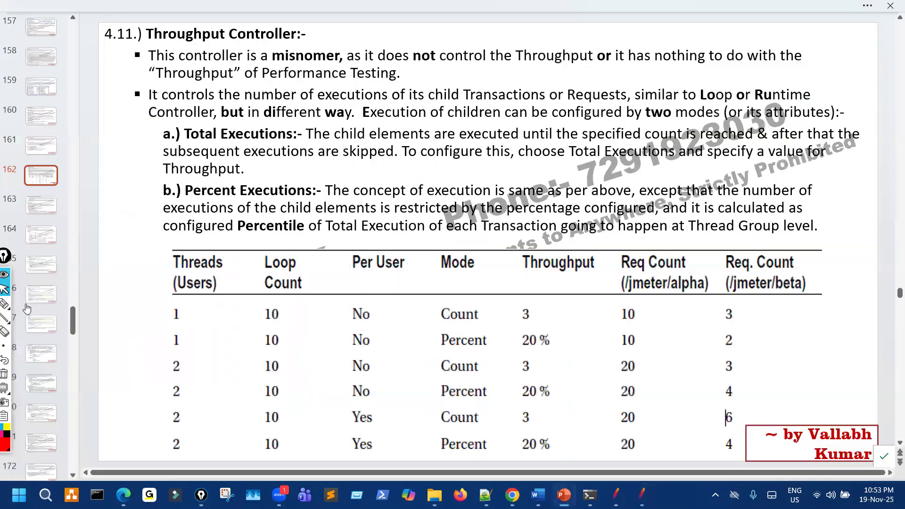
# Underline 'This controller' and 'misnomer' on slide 162, clear the ink, and return to JMeter.
pyautogui.click(23, 305)
pyautogui.moveTo(165, 60); pyautogui.dragTo(210, 55)
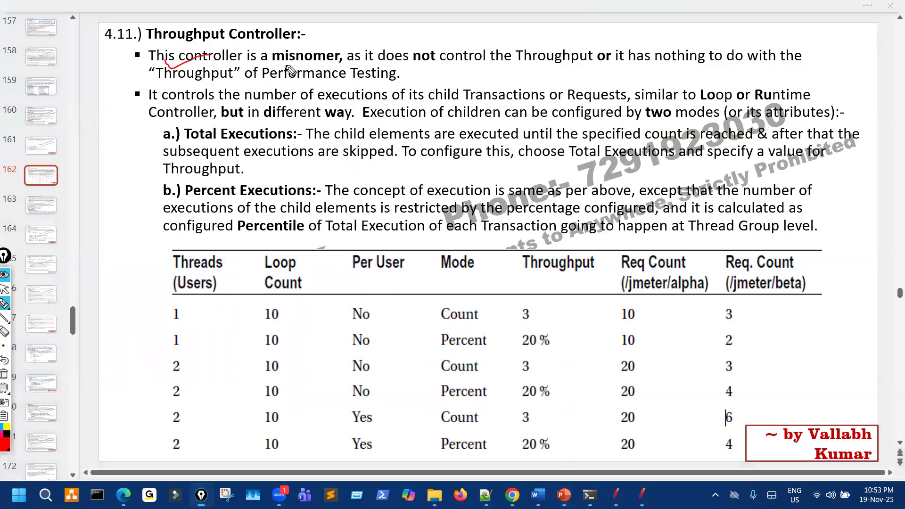
pyautogui.moveTo(273, 62); pyautogui.dragTo(350, 69)
pyautogui.hotkey('ctrl', 'shift', '7')
pyautogui.hotkey('ctrl', 'shift', '2')
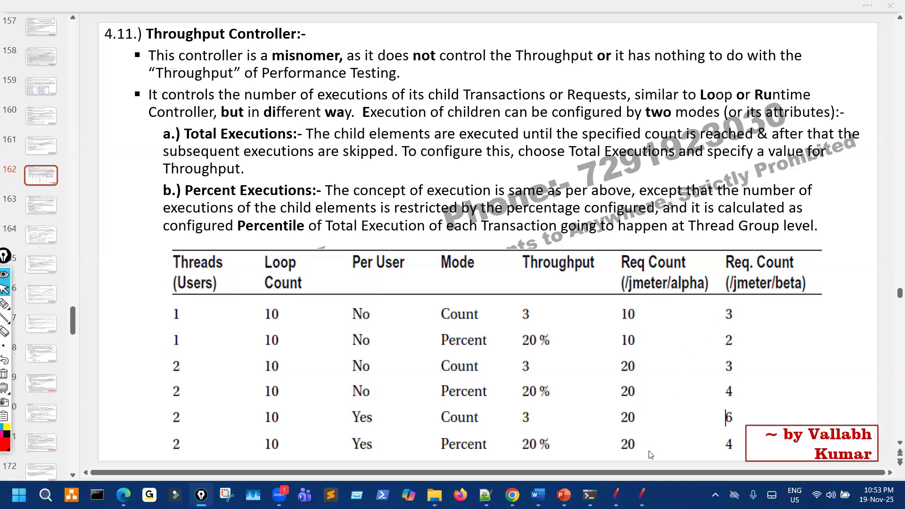
pyautogui.click(615, 495)
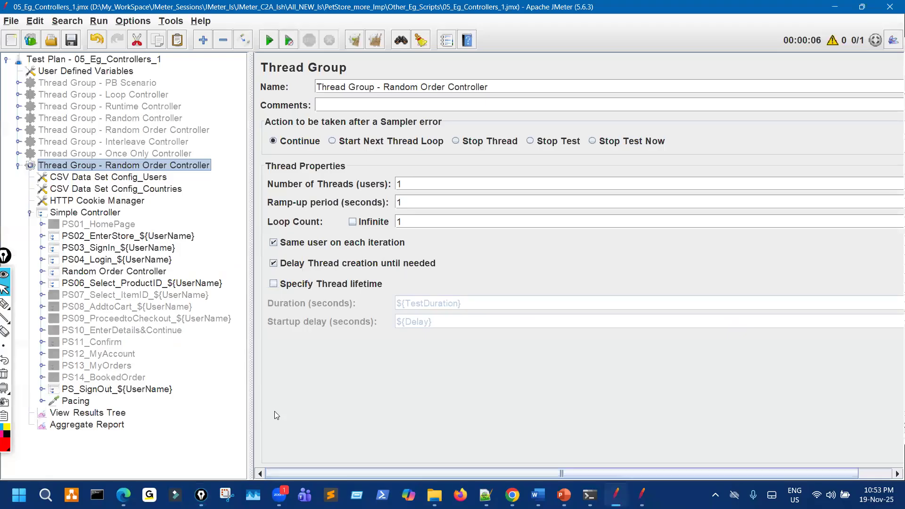
# Review the View Results Tree and Aggregate Report, circling the Throughput column.
pyautogui.click(115, 416)
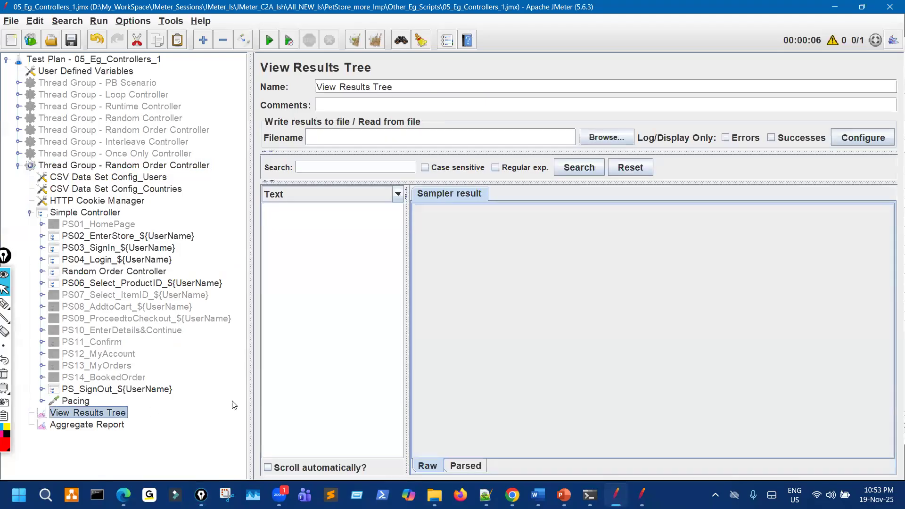
pyautogui.click(118, 426)
pyautogui.hotkey('ctrl', 'shift', '3')
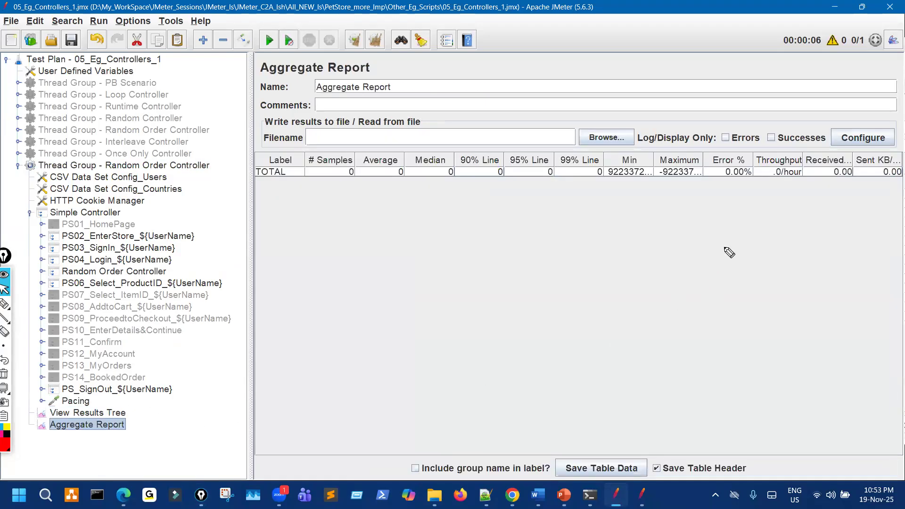
pyautogui.moveTo(768, 161)
pyautogui.mouseDown()
pyautogui.moveTo(761, 184)
pyautogui.moveTo(794, 197)
pyautogui.moveTo(787, 155)
pyautogui.moveTo(772, 157)
pyautogui.mouseUp()
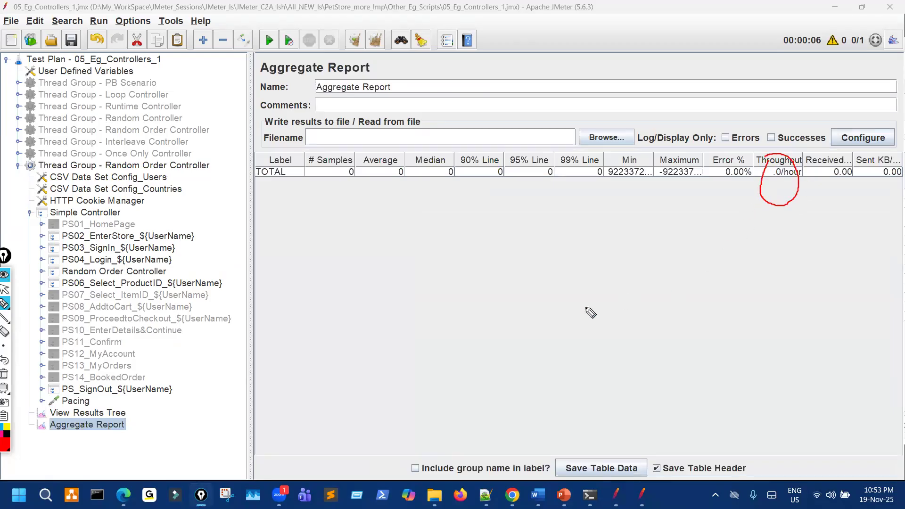
pyautogui.hotkey('ctrl', 'shift', '1')
# Move the Once Only group's View Results Tree out of its Simple Controller, beside Aggregate Report.
pyautogui.click(18, 154)
pyautogui.click(29, 201)
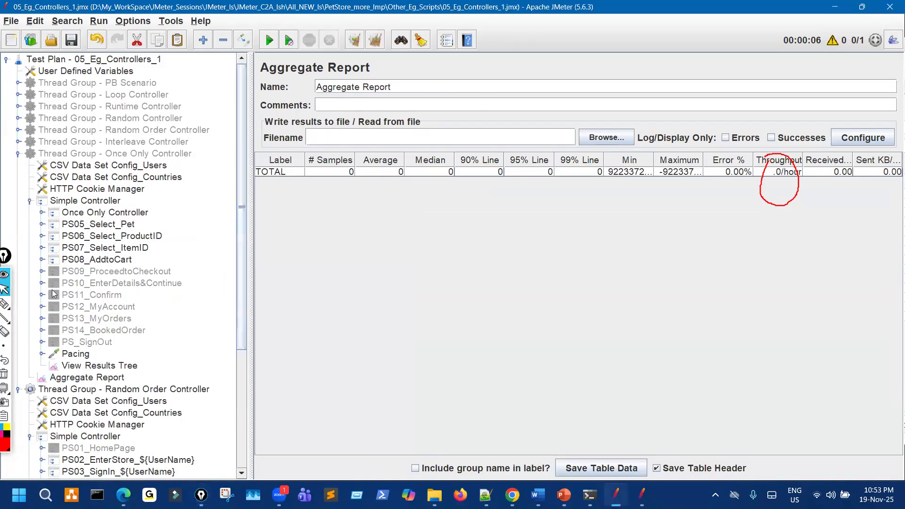
pyautogui.click(70, 366)
pyautogui.moveTo(48, 375); pyautogui.dragTo(49, 376)
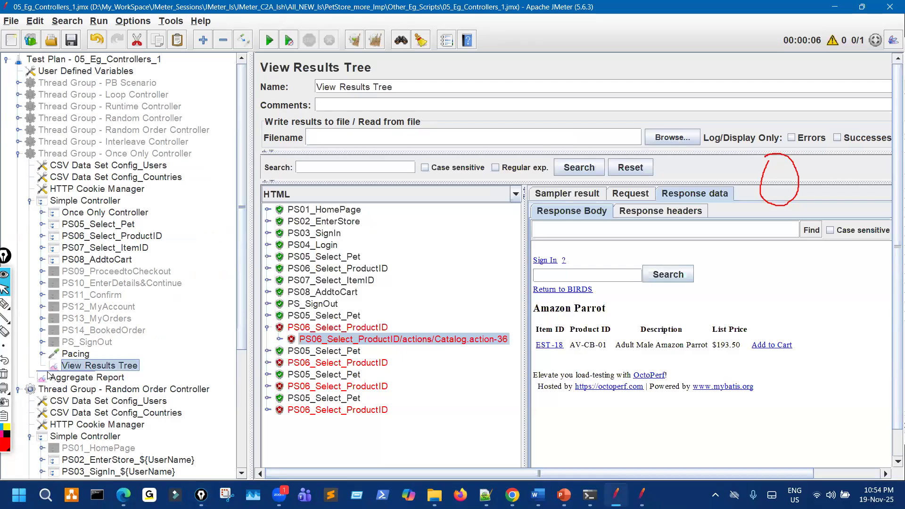
pyautogui.click(29, 200)
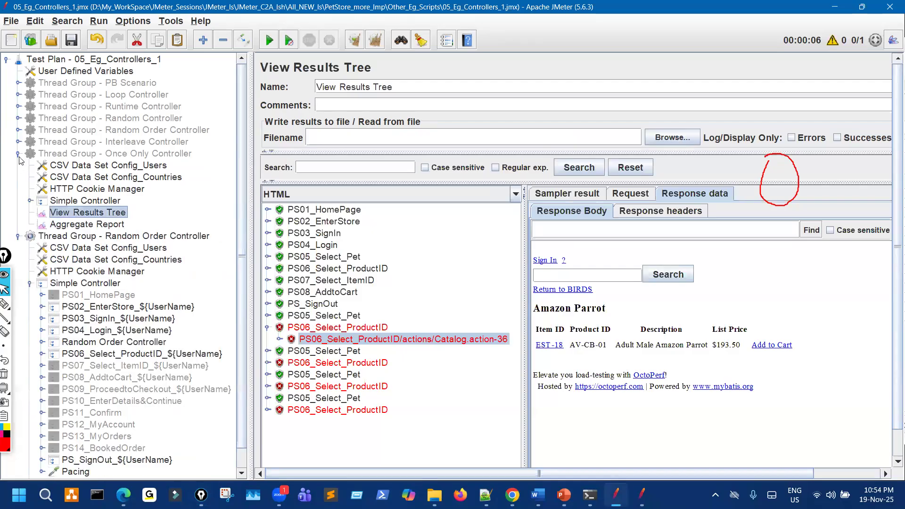
pyautogui.click(19, 156)
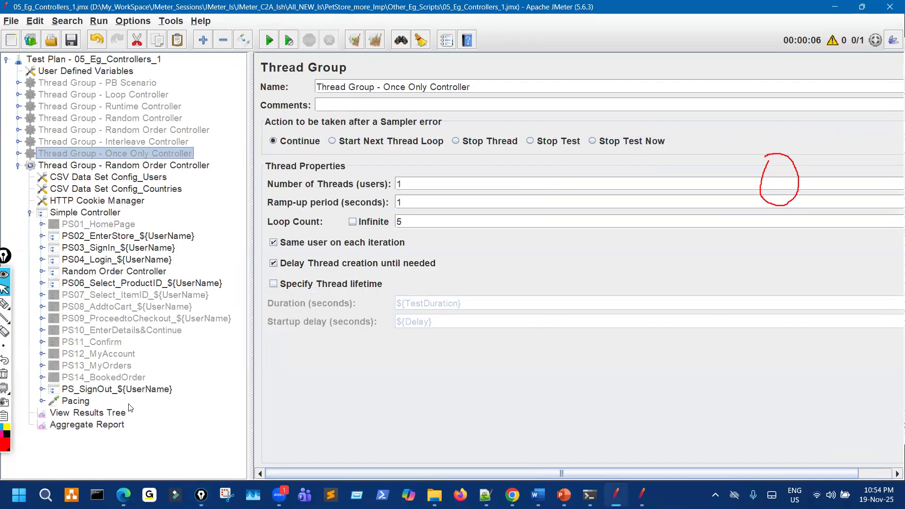
# Highlight the Throughput column in the Once Only group's Aggregate Report, then return to the slides.
pyautogui.click(99, 413)
pyautogui.click(107, 426)
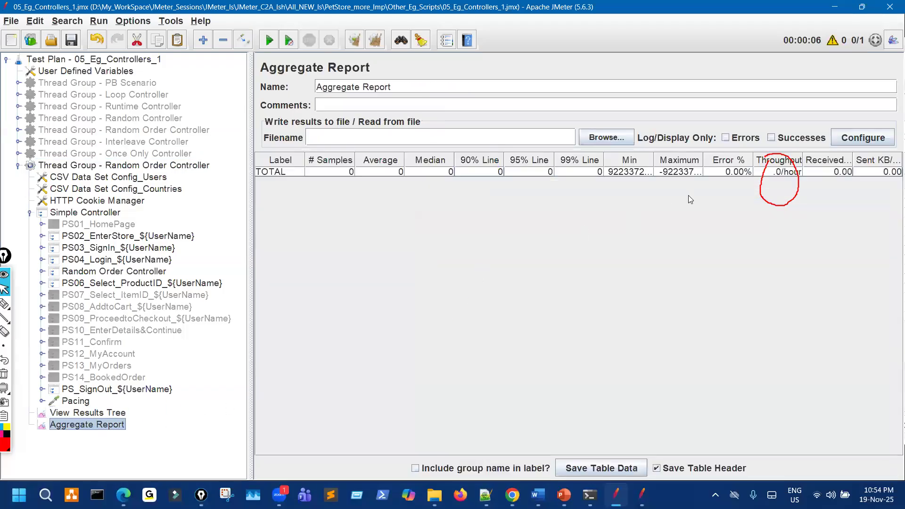
pyautogui.hotkey('ctrl', 'shift', '7')
pyautogui.hotkey('ctrl', 'shift', '3')
pyautogui.moveTo(779, 165)
pyautogui.mouseDown()
pyautogui.moveTo(795, 188)
pyautogui.moveTo(744, 161)
pyautogui.mouseUp()
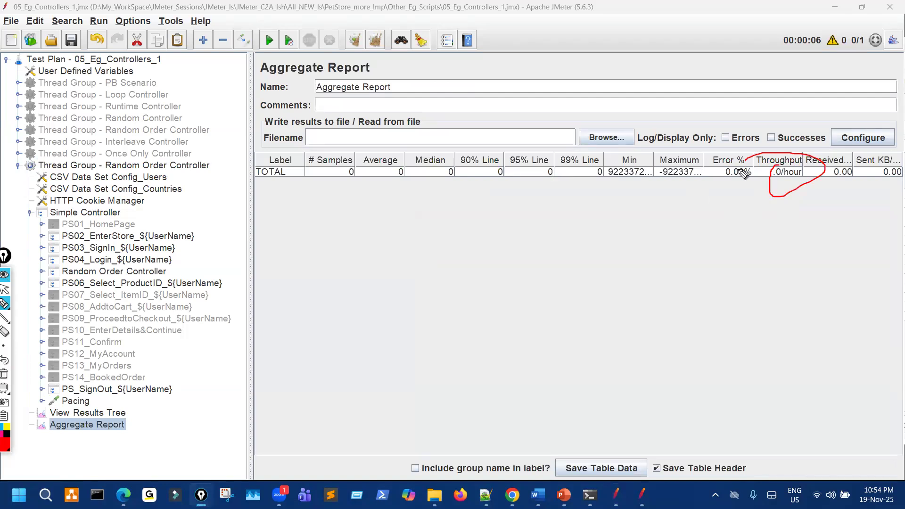
pyautogui.hotkey('ctrl', 'shift', '7')
pyautogui.hotkey('ctrl', 'shift', '1')
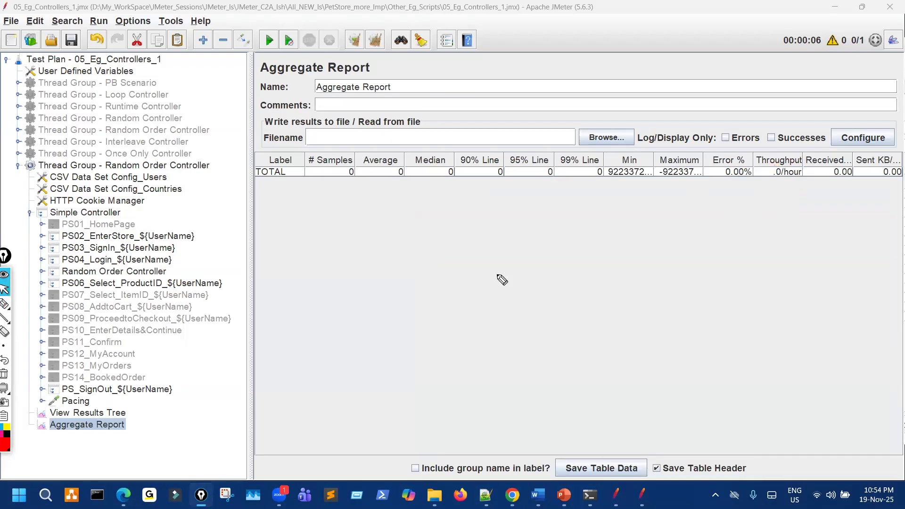
pyautogui.hotkey('alt', 'Tab')
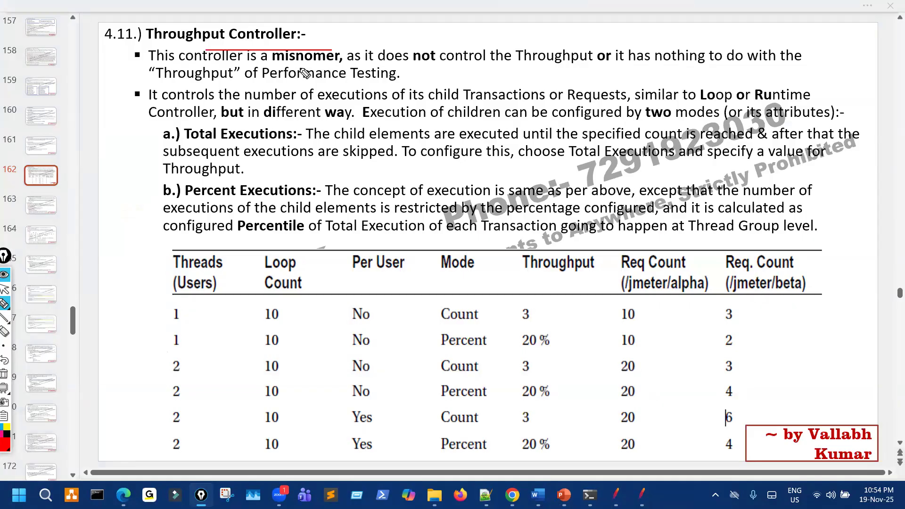
# Underline 'is a misnomer', 'has nothing to do' and 'Performance Testing' in the first bullet.
pyautogui.moveTo(246, 63); pyautogui.dragTo(339, 63)
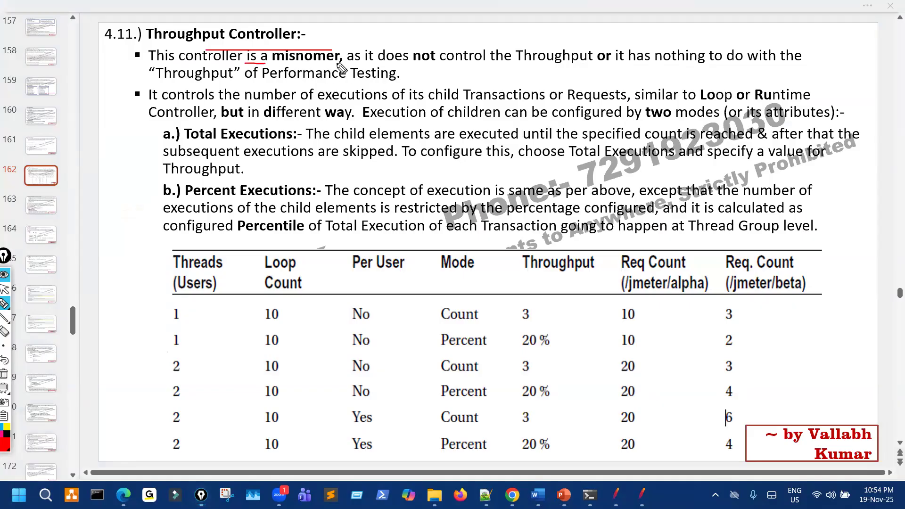
pyautogui.moveTo(405, 65)
pyautogui.mouseDown()
pyautogui.moveTo(531, 68)
pyautogui.moveTo(606, 35)
pyautogui.moveTo(619, 39)
pyautogui.moveTo(535, 44)
pyautogui.mouseUp()
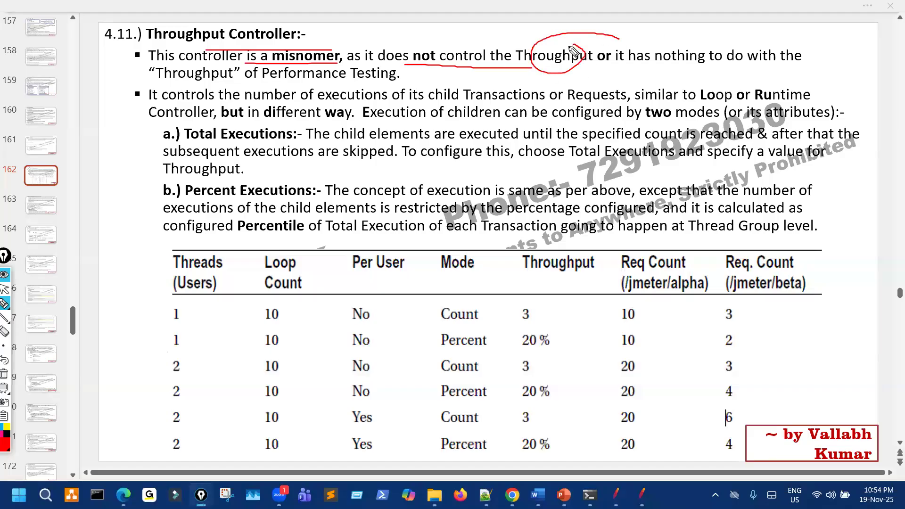
pyautogui.moveTo(638, 62); pyautogui.dragTo(745, 62)
pyautogui.moveTo(318, 86); pyautogui.dragTo(411, 86)
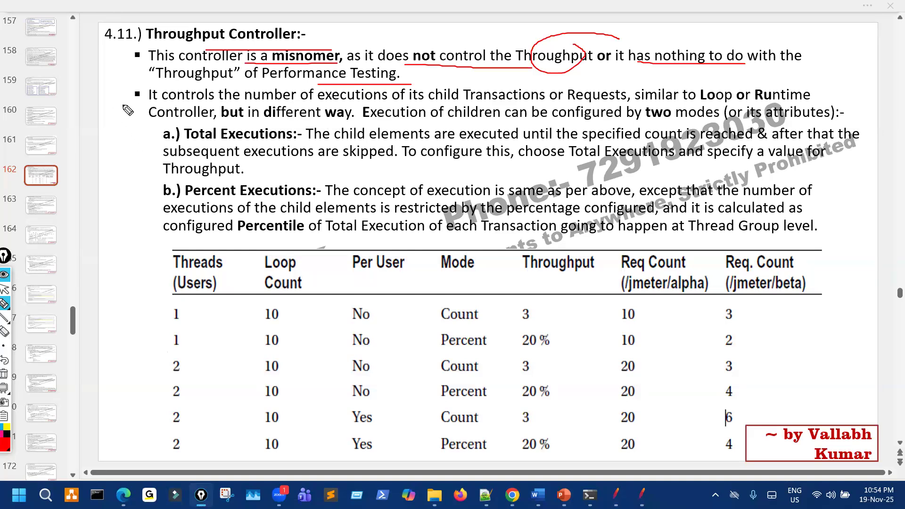
pyautogui.hotkey('ctrl', 'shift', 'c')
# Mark 'number of executions of child Transactions or Requests' and 'Loop Controller' in the second bullet.
pyautogui.moveTo(381, 107); pyautogui.dragTo(503, 109)
pyautogui.moveTo(589, 114); pyautogui.dragTo(636, 105)
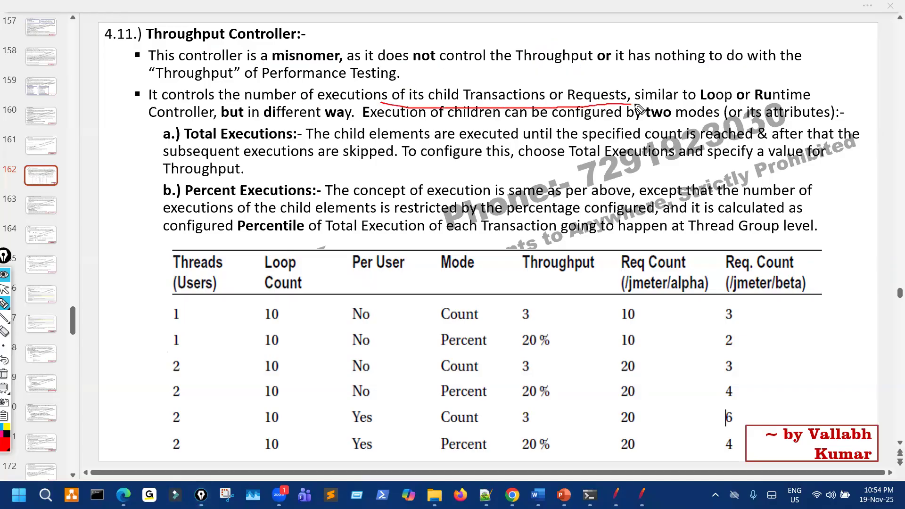
pyautogui.moveTo(727, 84)
pyautogui.mouseDown()
pyautogui.moveTo(712, 85)
pyautogui.moveTo(725, 109)
pyautogui.moveTo(731, 87)
pyautogui.moveTo(744, 97)
pyautogui.mouseUp()
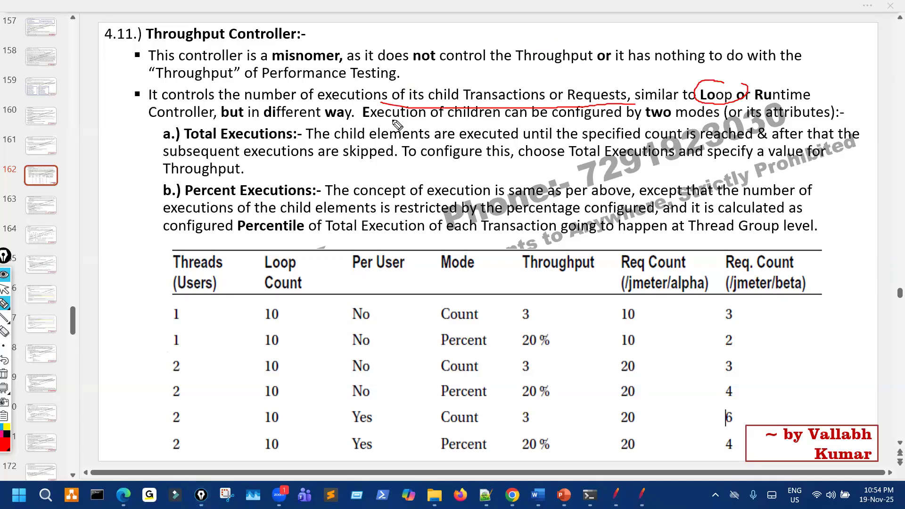
pyautogui.moveTo(147, 121); pyautogui.dragTo(186, 121)
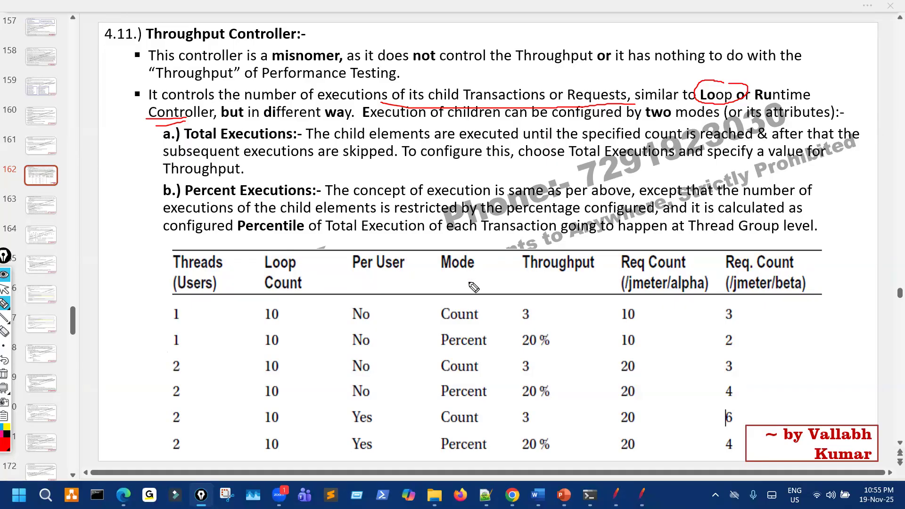
pyautogui.moveTo(281, 85)
pyautogui.mouseDown()
pyautogui.moveTo(306, 100)
pyautogui.moveTo(431, 81)
pyautogui.mouseUp()
pyautogui.moveTo(563, 85); pyautogui.dragTo(571, 87)
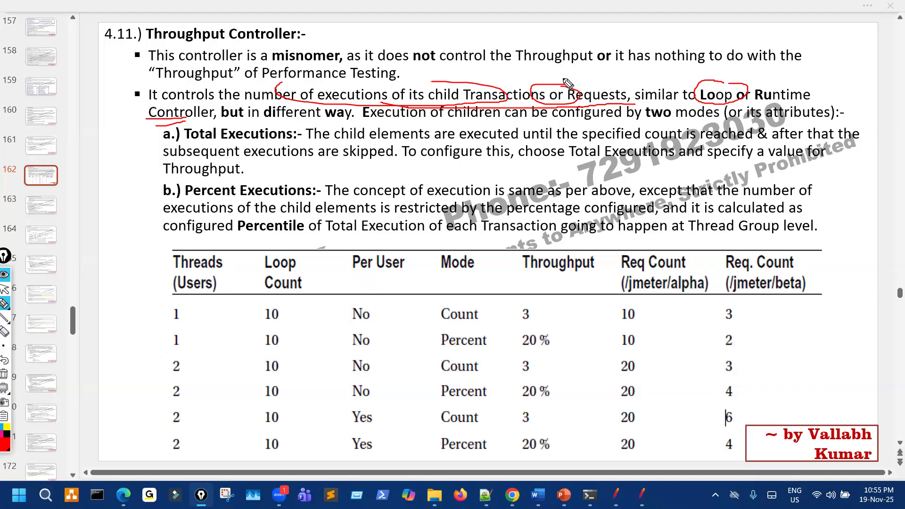
pyautogui.hotkey('ctrl', 'shift', '7')
# Annotate the two configuration modes and the Total Executions explanation ('executions are skipped').
pyautogui.moveTo(435, 126)
pyautogui.mouseDown()
pyautogui.moveTo(695, 122)
pyautogui.moveTo(633, 130)
pyautogui.moveTo(730, 104)
pyautogui.moveTo(725, 120)
pyautogui.moveTo(786, 110)
pyautogui.mouseUp()
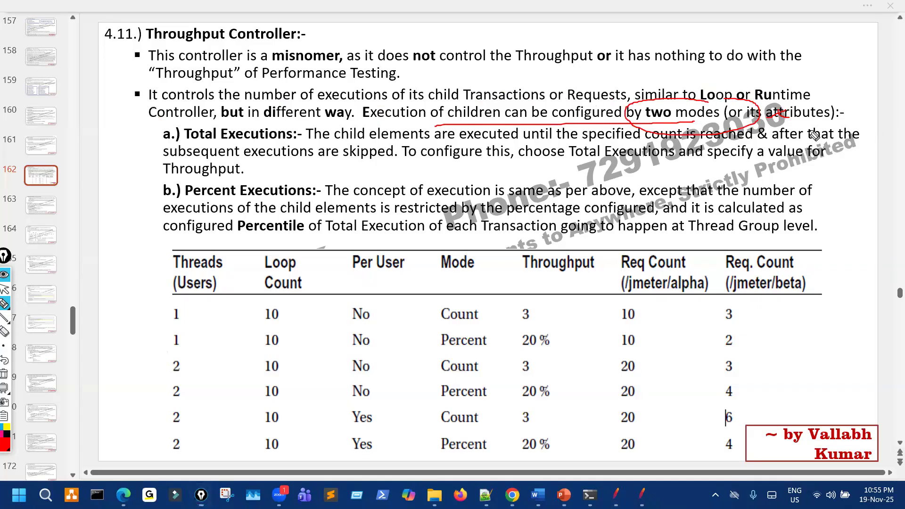
pyautogui.moveTo(140, 134); pyautogui.dragTo(188, 125)
pyautogui.moveTo(140, 193); pyautogui.dragTo(198, 183)
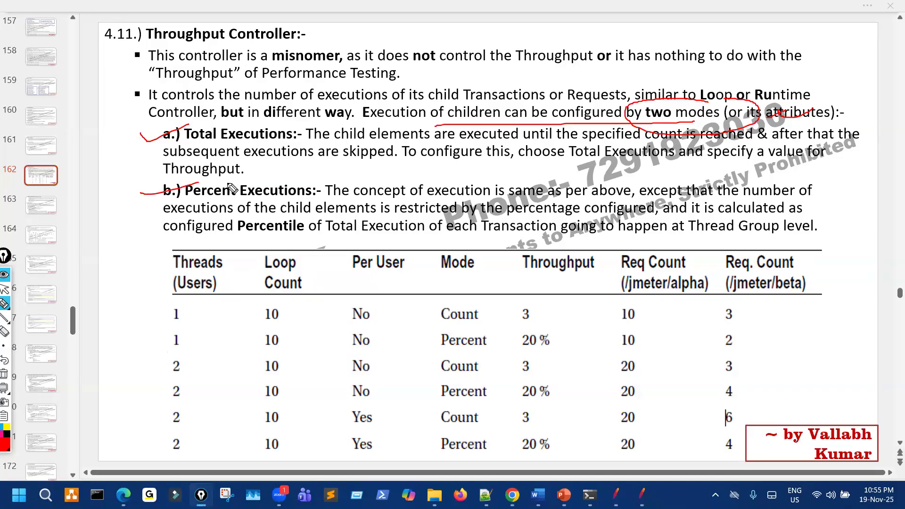
pyautogui.moveTo(223, 140); pyautogui.dragTo(272, 133)
pyautogui.moveTo(388, 141); pyautogui.dragTo(589, 140)
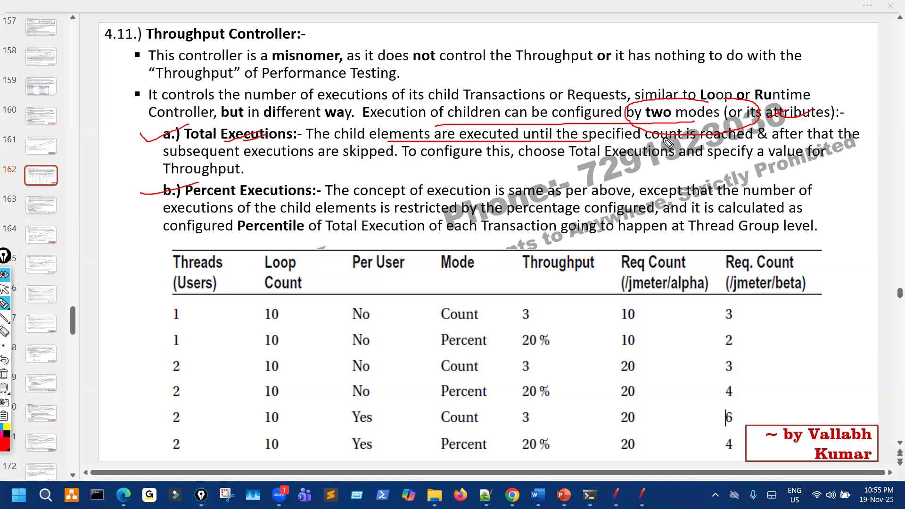
pyautogui.moveTo(684, 125)
pyautogui.mouseDown()
pyautogui.moveTo(658, 143)
pyautogui.moveTo(699, 124)
pyautogui.mouseUp()
pyautogui.moveTo(773, 141); pyautogui.dragTo(845, 138)
pyautogui.moveTo(265, 163)
pyautogui.mouseDown()
pyautogui.moveTo(357, 162)
pyautogui.moveTo(396, 149)
pyautogui.moveTo(372, 165)
pyautogui.moveTo(382, 148)
pyautogui.mouseUp()
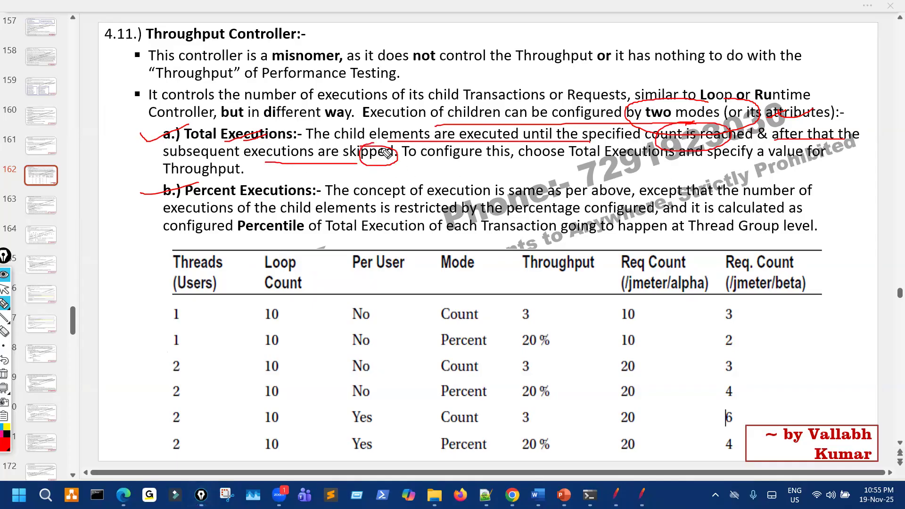
pyautogui.moveTo(515, 161); pyautogui.dragTo(672, 161)
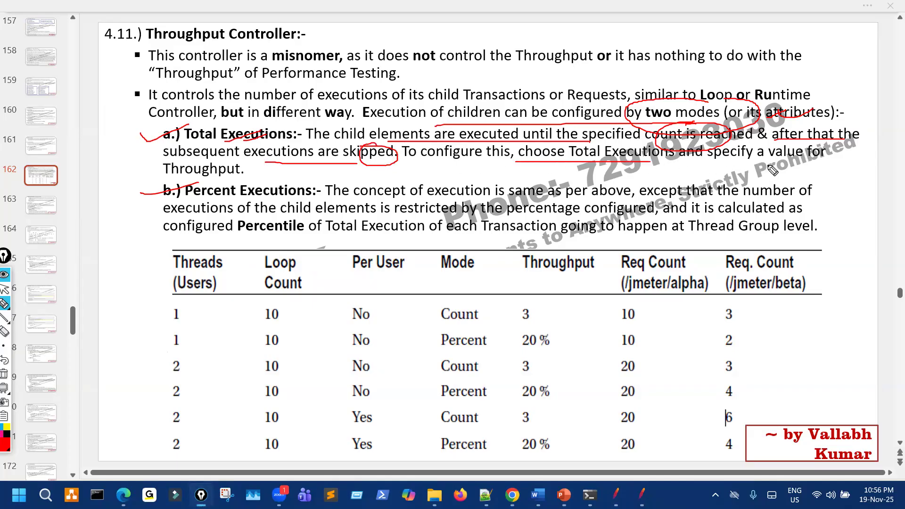
pyautogui.moveTo(782, 147)
pyautogui.mouseDown()
pyautogui.moveTo(768, 165)
pyautogui.moveTo(782, 144)
pyautogui.mouseUp()
pyautogui.moveTo(267, 169); pyautogui.dragTo(289, 170)
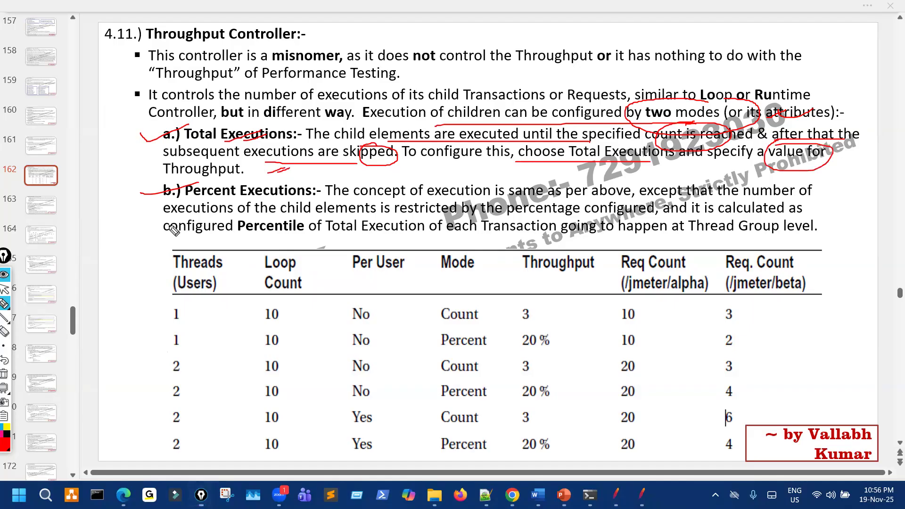
pyautogui.click(8, 332)
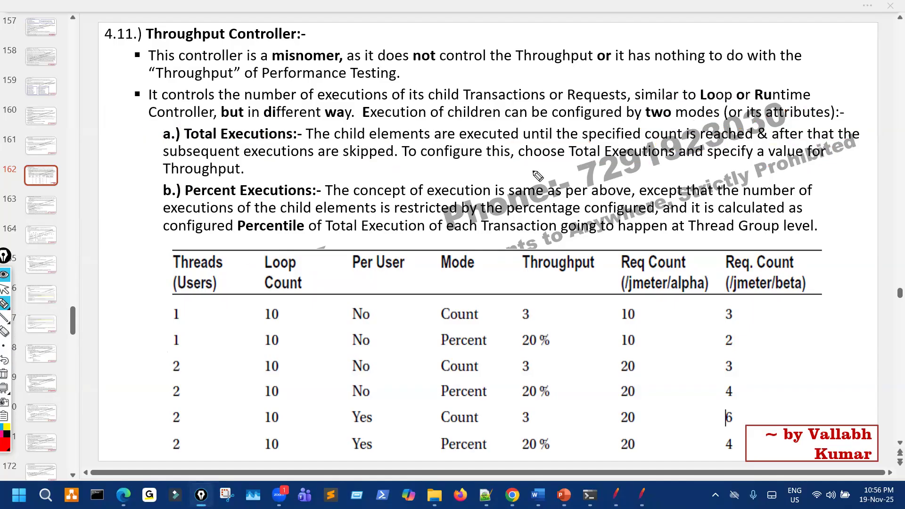
# Mark the Percent Executions description and 'Percentile', then erase all ink and switch to JMeter.
pyautogui.moveTo(618, 148)
pyautogui.mouseDown()
pyautogui.moveTo(655, 126)
pyautogui.moveTo(688, 141)
pyautogui.mouseUp()
pyautogui.moveTo(212, 142)
pyautogui.mouseDown()
pyautogui.moveTo(224, 149)
pyautogui.moveTo(268, 131)
pyautogui.mouseUp()
pyautogui.moveTo(178, 194); pyautogui.dragTo(150, 201)
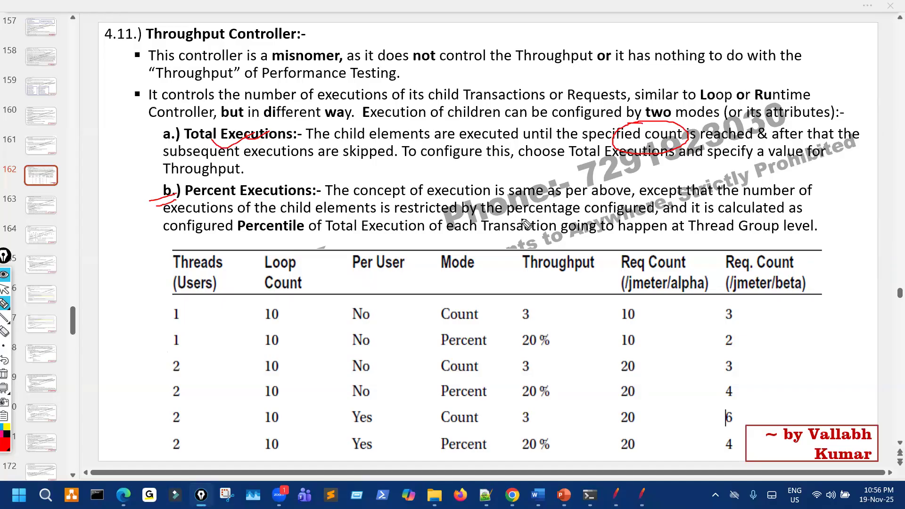
pyautogui.moveTo(537, 201)
pyautogui.mouseDown()
pyautogui.moveTo(472, 207)
pyautogui.moveTo(471, 227)
pyautogui.moveTo(488, 200)
pyautogui.moveTo(476, 226)
pyautogui.moveTo(632, 209)
pyautogui.moveTo(526, 185)
pyautogui.mouseUp()
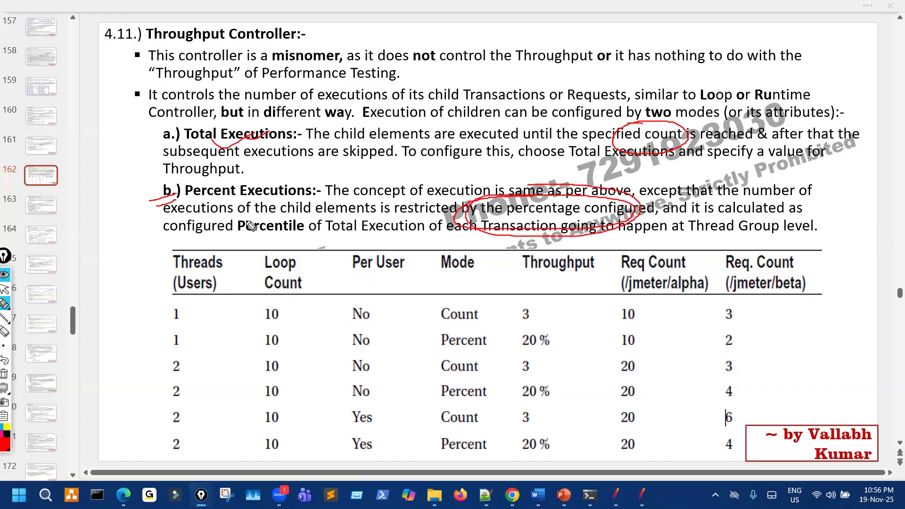
pyautogui.moveTo(263, 220); pyautogui.dragTo(258, 218)
pyautogui.click(4, 376)
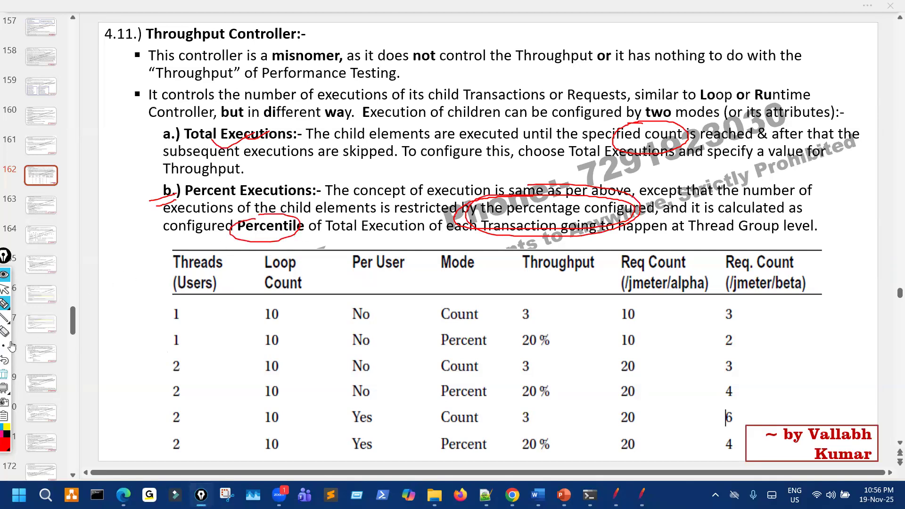
pyautogui.click(3, 290)
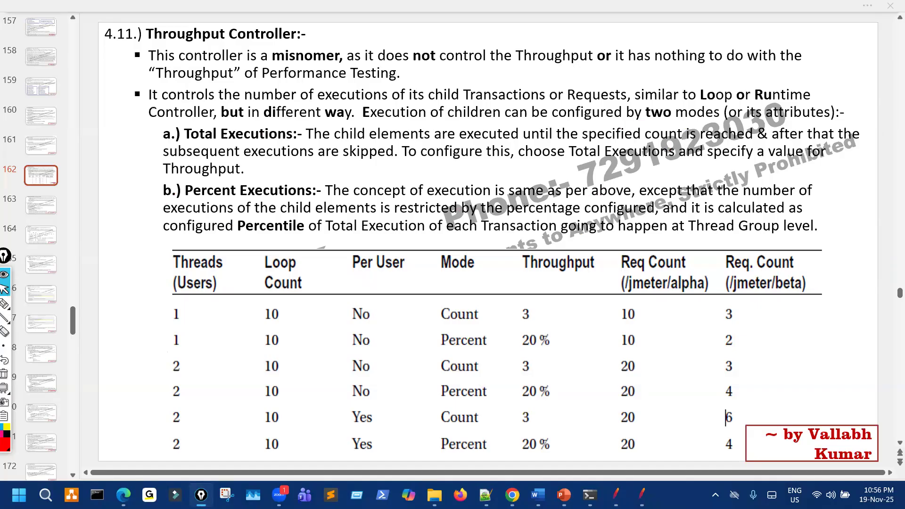
pyautogui.hotkey('alt', 'Tab')
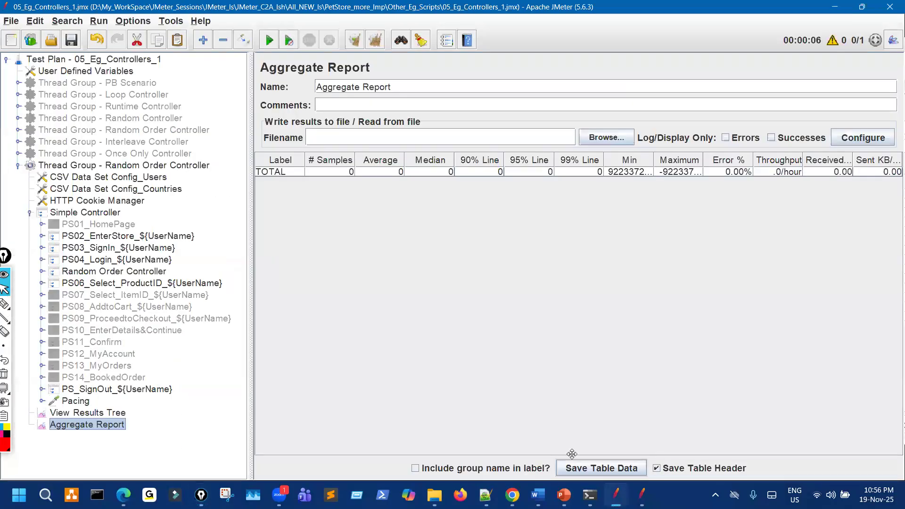
# Add a Throughput Controller and place it just above the Random Order Controller.
pyautogui.rightClick(104, 213)
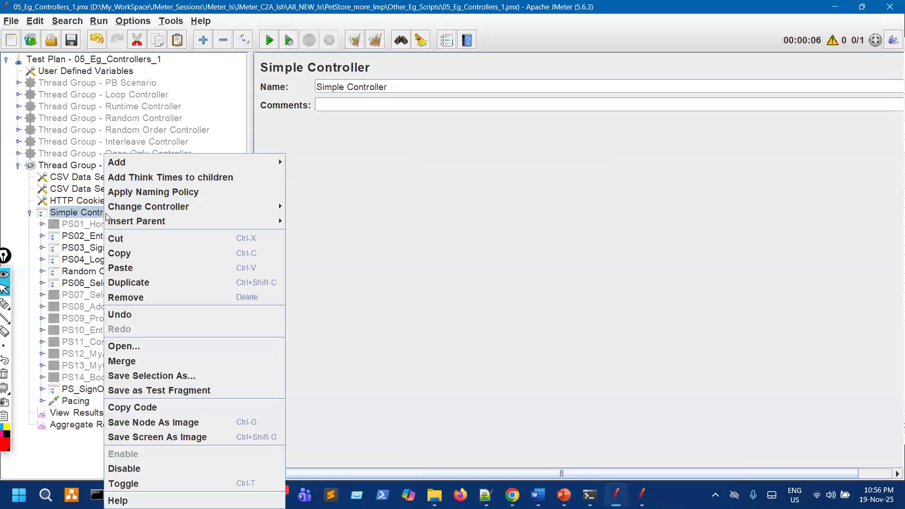
pyautogui.moveTo(242, 163)
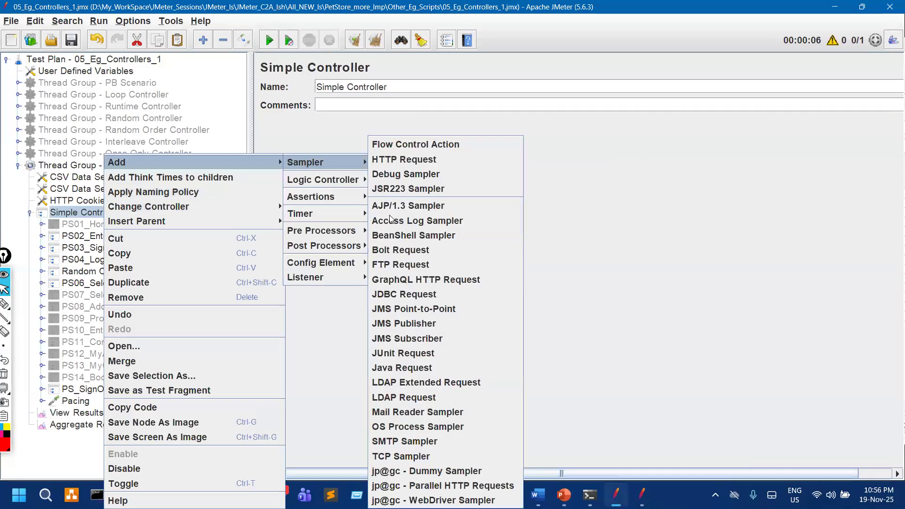
pyautogui.moveTo(323, 179)
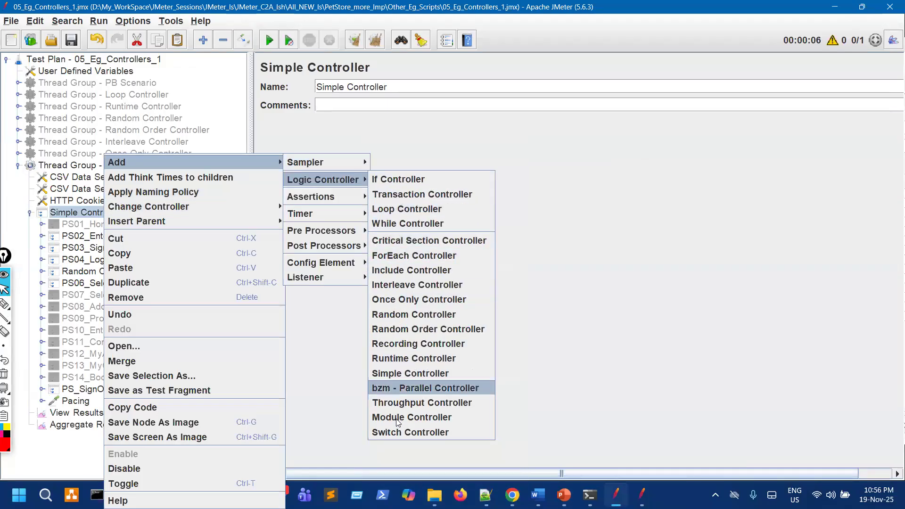
pyautogui.click(403, 403)
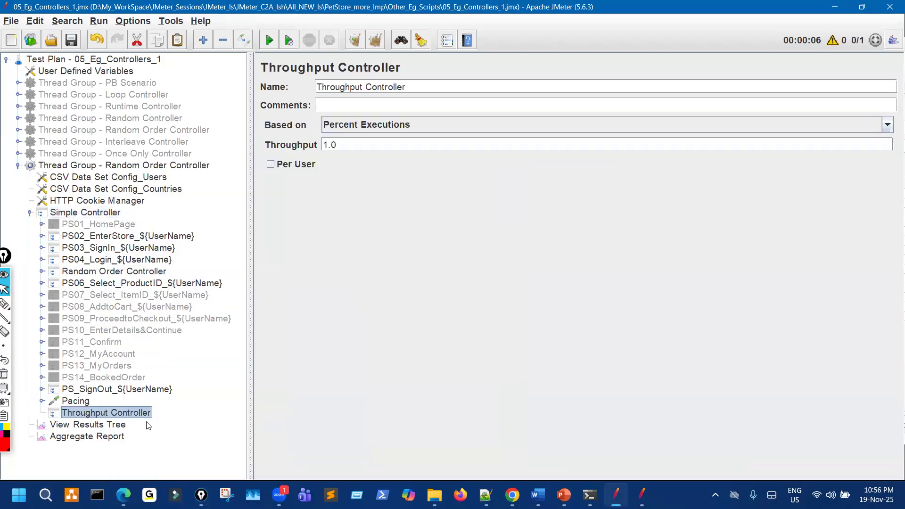
pyautogui.moveTo(137, 413); pyautogui.dragTo(189, 268)
pyautogui.moveTo(111, 303); pyautogui.dragTo(38, 290)
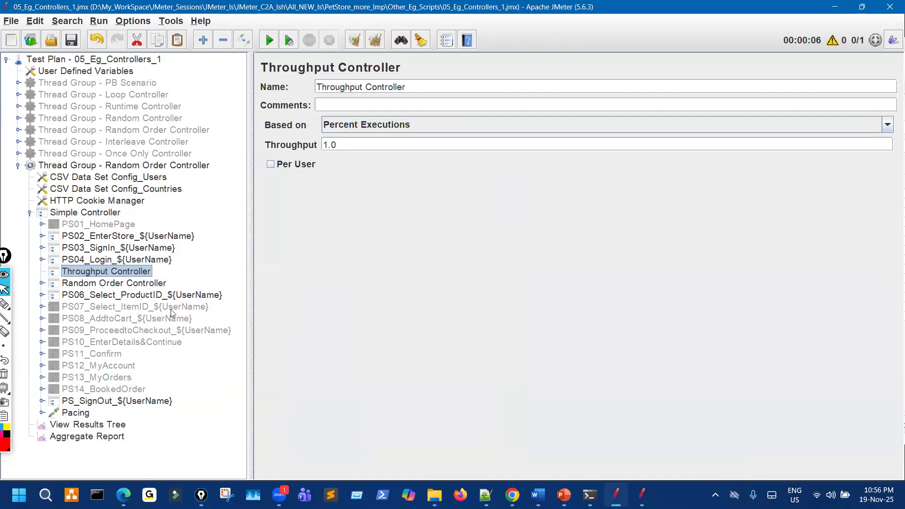
# Move PS05_T1_Select_Fish and PS05_T2_Select_Dogs out of Random Order Controller, matching the reference script.
pyautogui.hotkey('alt', 'Tab')
pyautogui.click(442, 249)
pyautogui.click(429, 264)
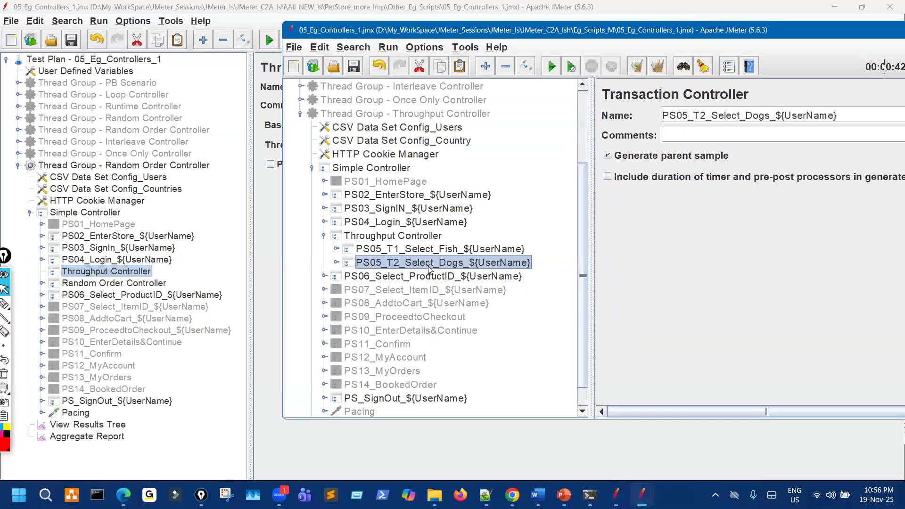
pyautogui.click(42, 283)
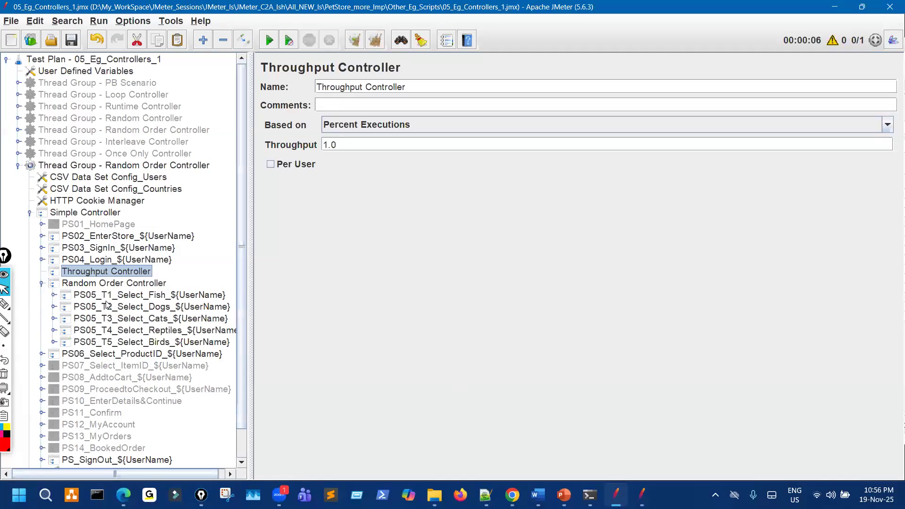
pyautogui.keyDown('ctrl'); pyautogui.click(156, 300); pyautogui.keyUp('ctrl')
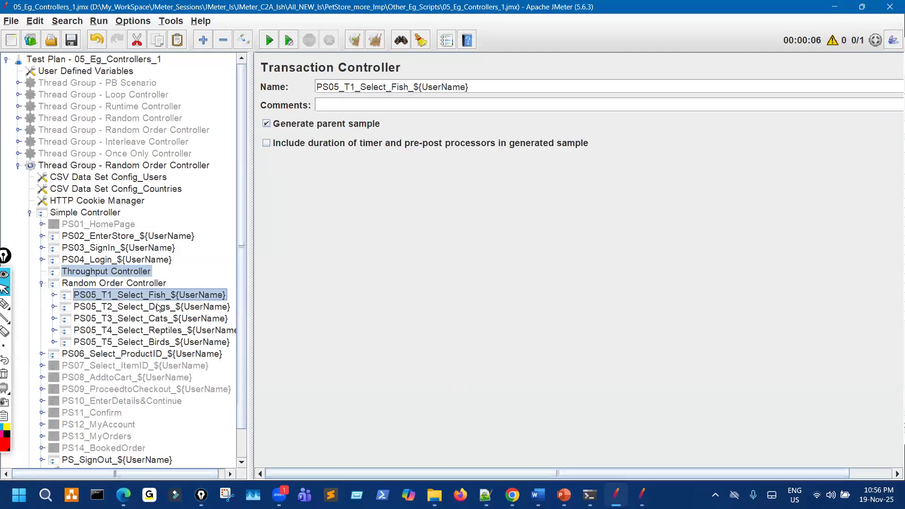
pyautogui.keyDown('ctrl'); pyautogui.click(157, 304); pyautogui.keyUp('ctrl')
pyautogui.hotkey('ctrl', 'x')
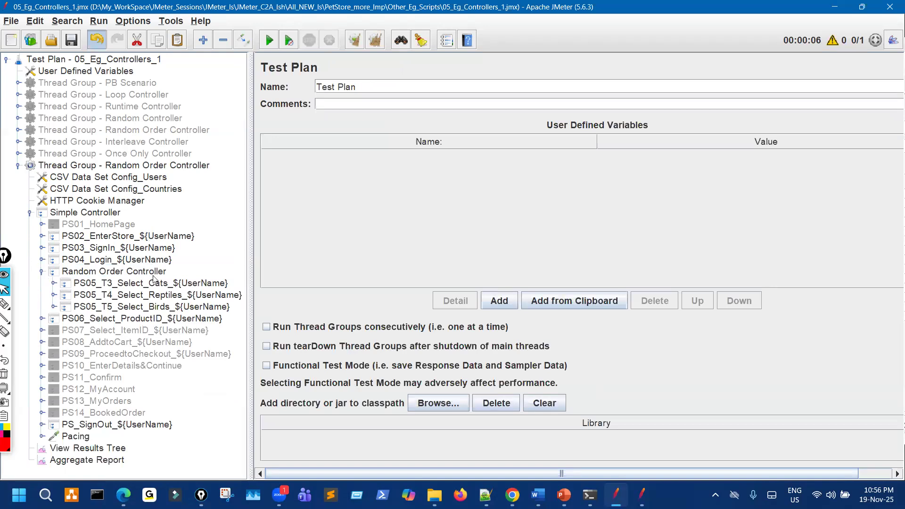
pyautogui.hotkey('ctrl', 'z')
pyautogui.click(132, 297)
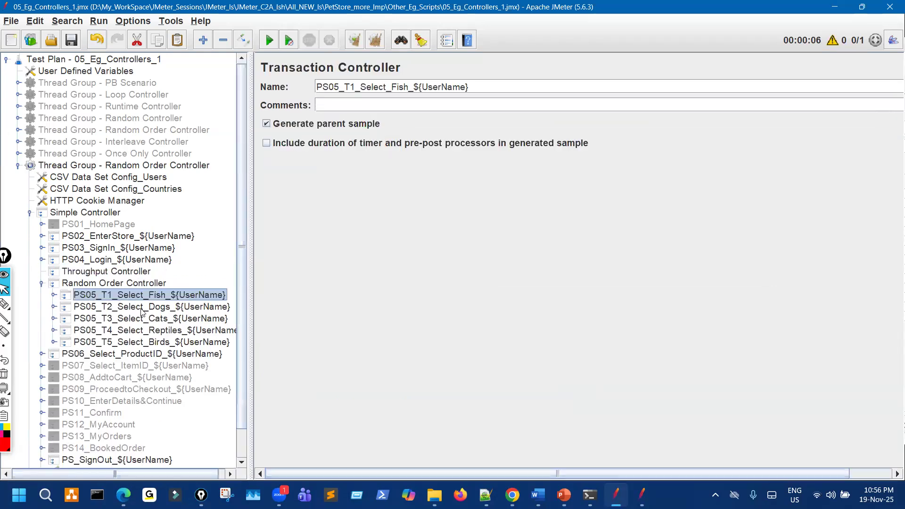
pyautogui.hotkey('ctrl', 'z')
# Delete the Random Order Controller, leaving the T1 and T2 transactions under the Throughput Controller.
pyautogui.click(105, 272)
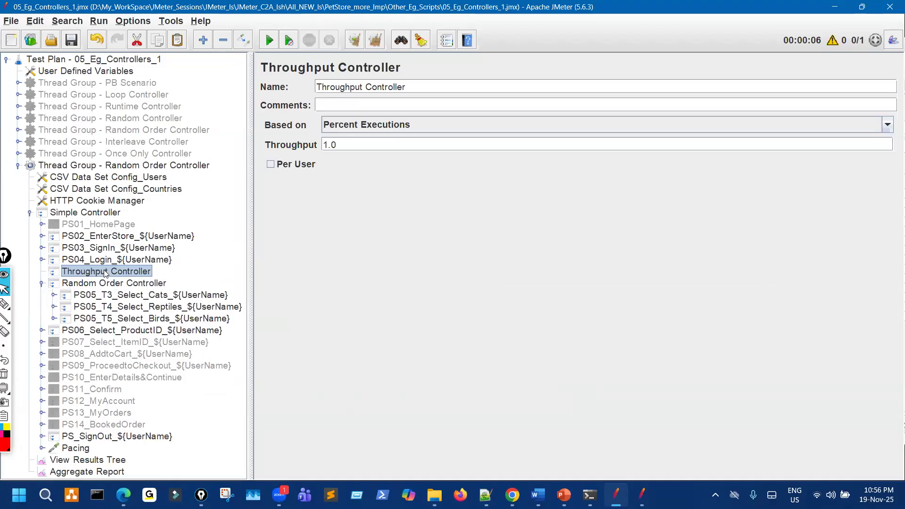
pyautogui.click(115, 283)
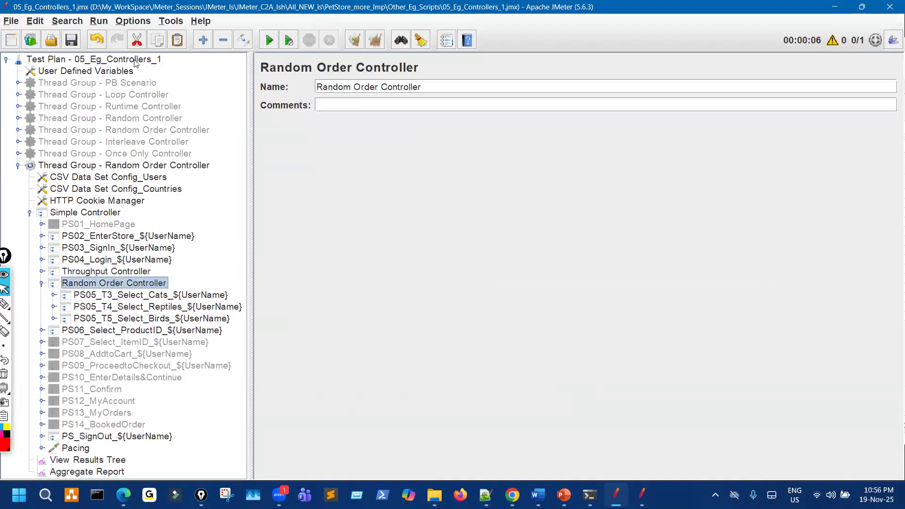
pyautogui.click(137, 45)
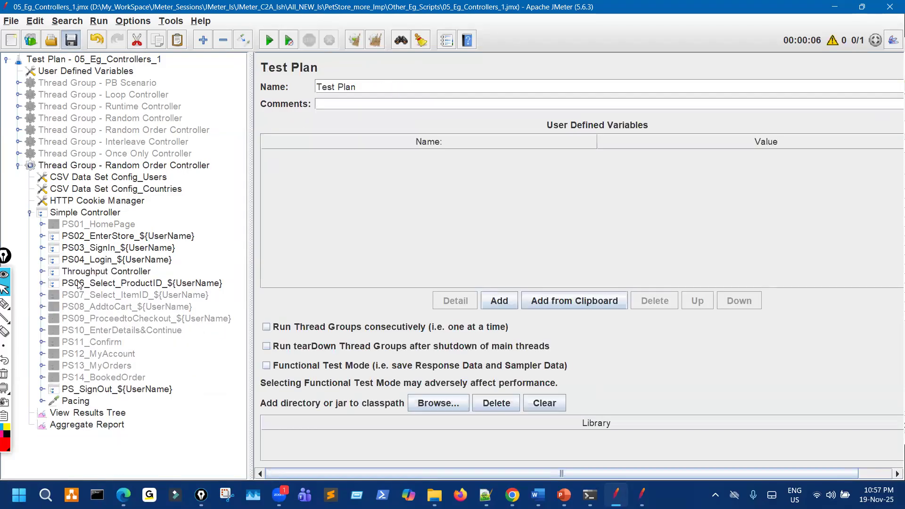
pyautogui.hotkey('ctrl', 'z')
pyautogui.moveTo(246, 238); pyautogui.dragTo(313, 226)
pyautogui.click(17, 304)
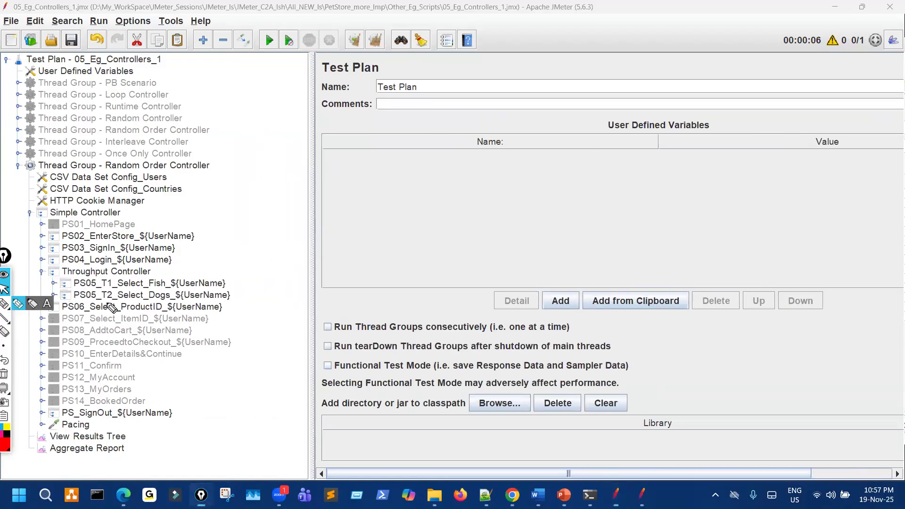
pyautogui.moveTo(107, 289)
pyautogui.mouseDown()
pyautogui.moveTo(119, 282)
pyautogui.moveTo(142, 290)
pyautogui.moveTo(127, 279)
pyautogui.mouseUp()
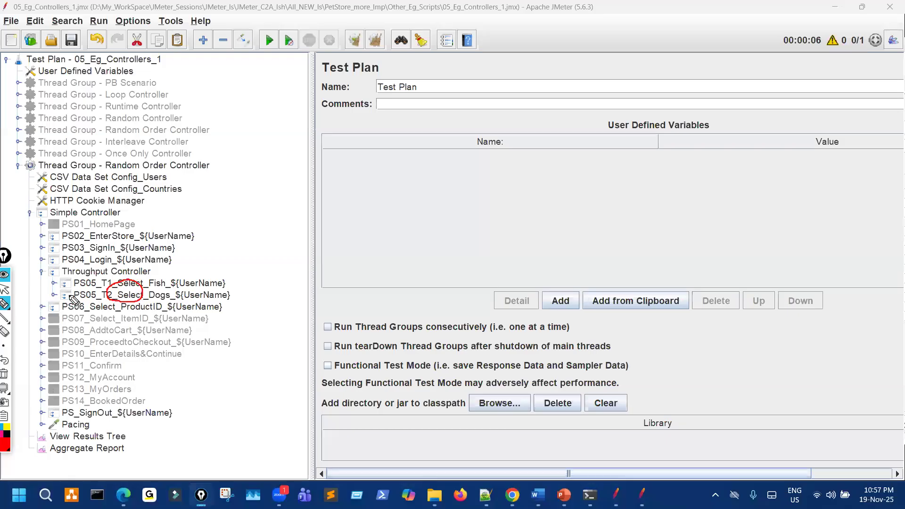
pyautogui.click(3, 374)
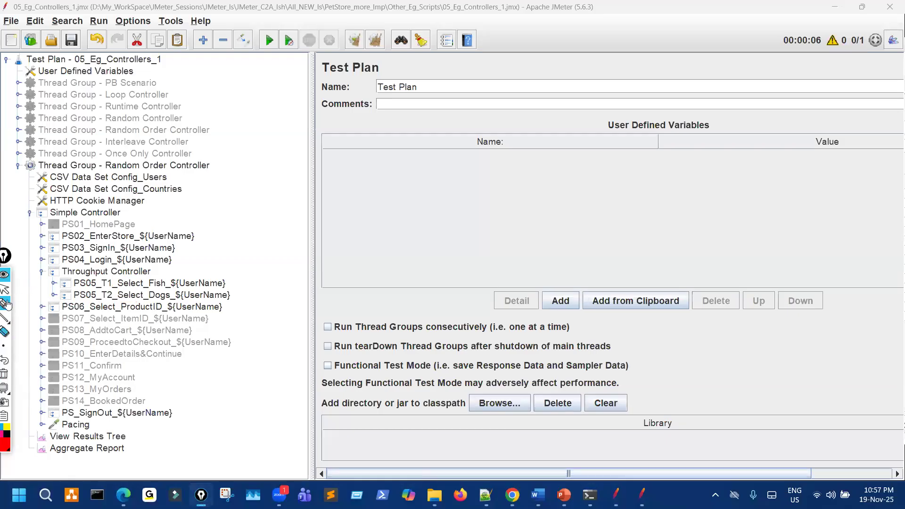
pyautogui.click(4, 288)
pyautogui.click(116, 272)
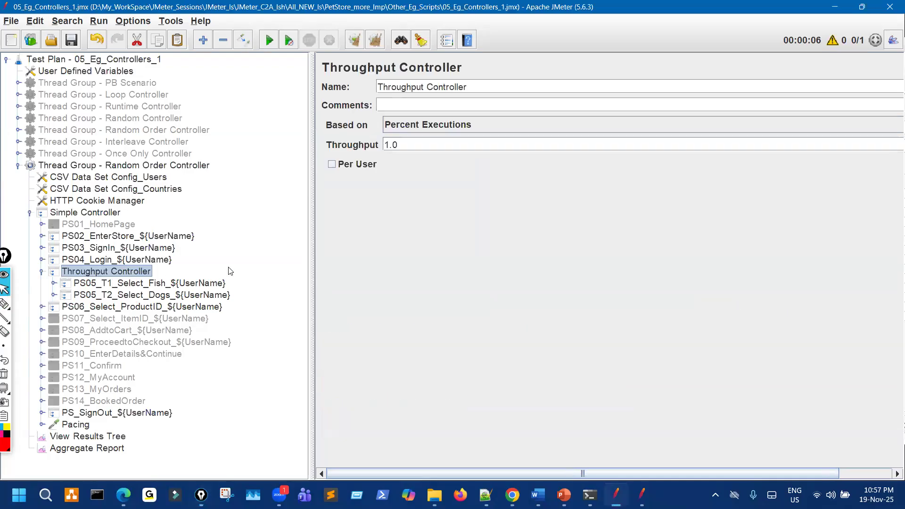
# Switch the Throughput Controller's Based on setting from Percent Executions to Total Executions.
pyautogui.moveTo(312, 198); pyautogui.dragTo(198, 202)
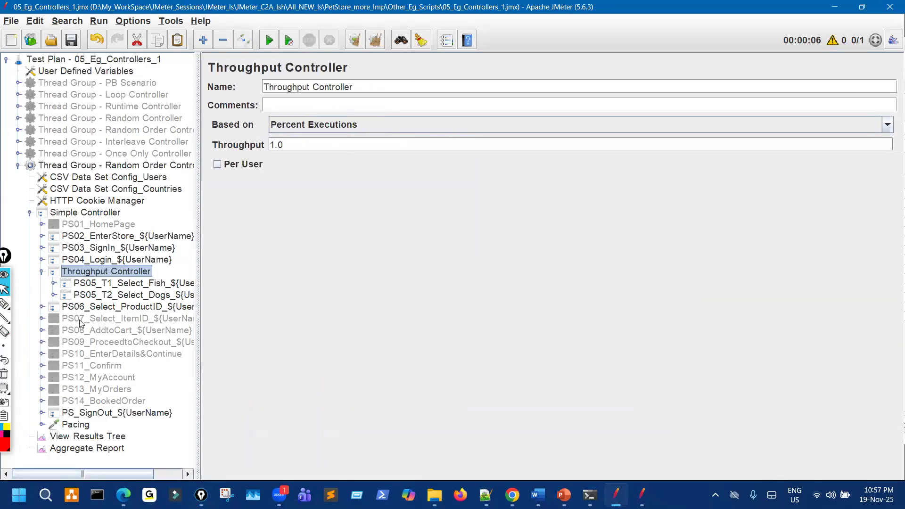
pyautogui.click(5, 304)
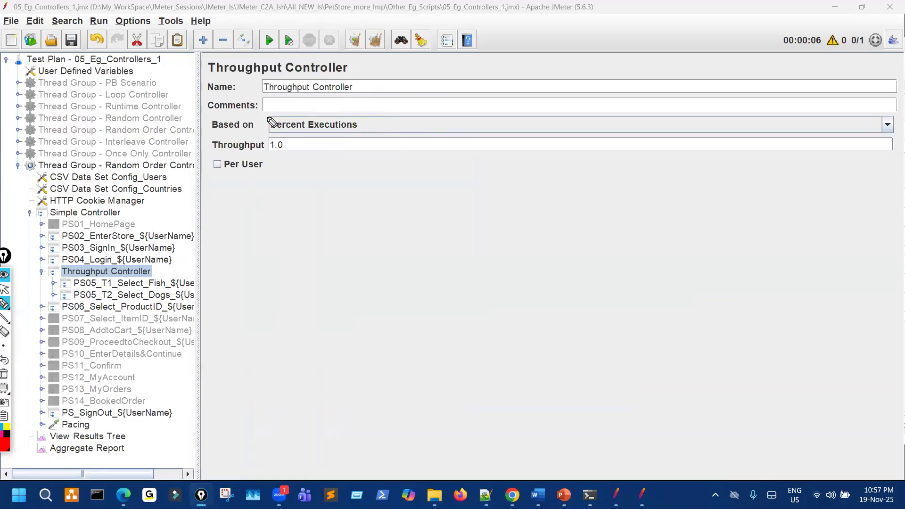
pyautogui.moveTo(227, 121); pyautogui.dragTo(259, 112)
pyautogui.moveTo(370, 119); pyautogui.dragTo(388, 111)
pyautogui.click(4, 288)
pyautogui.click(777, 124)
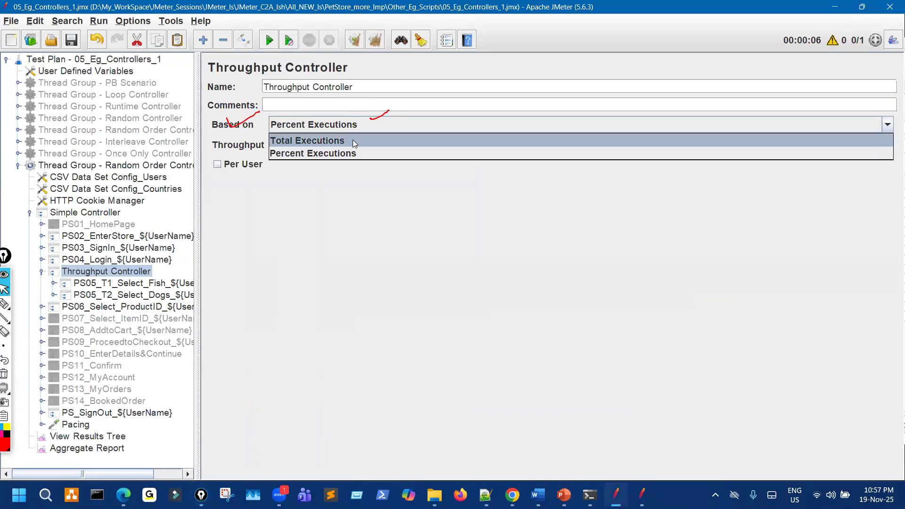
pyautogui.click(335, 141)
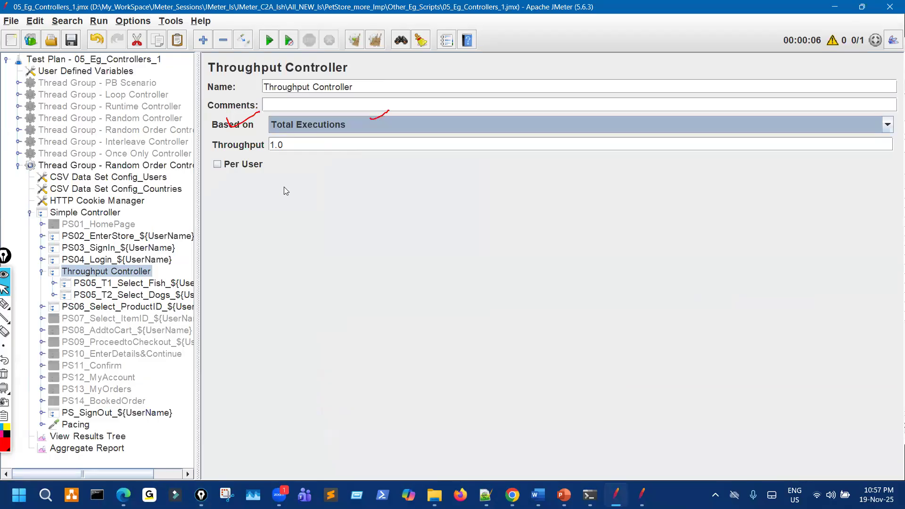
# Highlight Per User and Total Executions, set throughput to 3, then bring up the reference script.
pyautogui.hotkey('ctrl', 'shift', '7')
pyautogui.hotkey('ctrl', 'shift', '3')
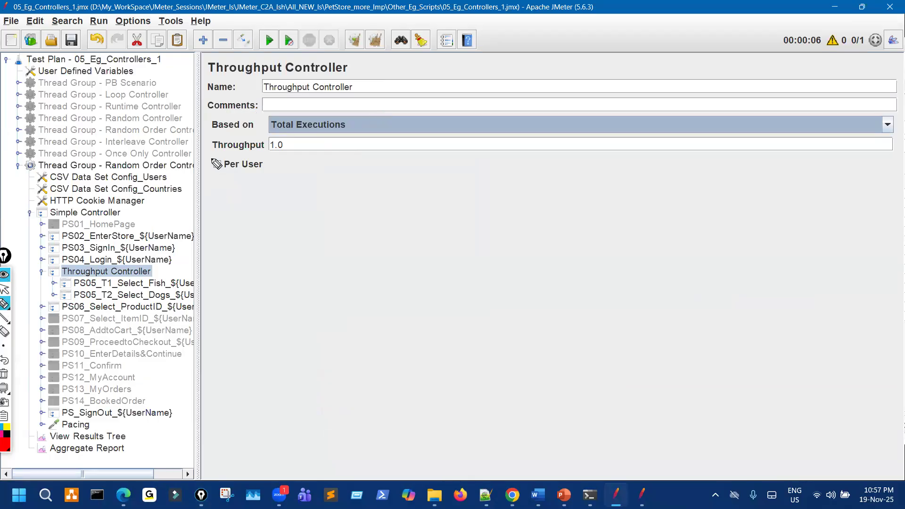
pyautogui.moveTo(234, 180); pyautogui.dragTo(193, 169)
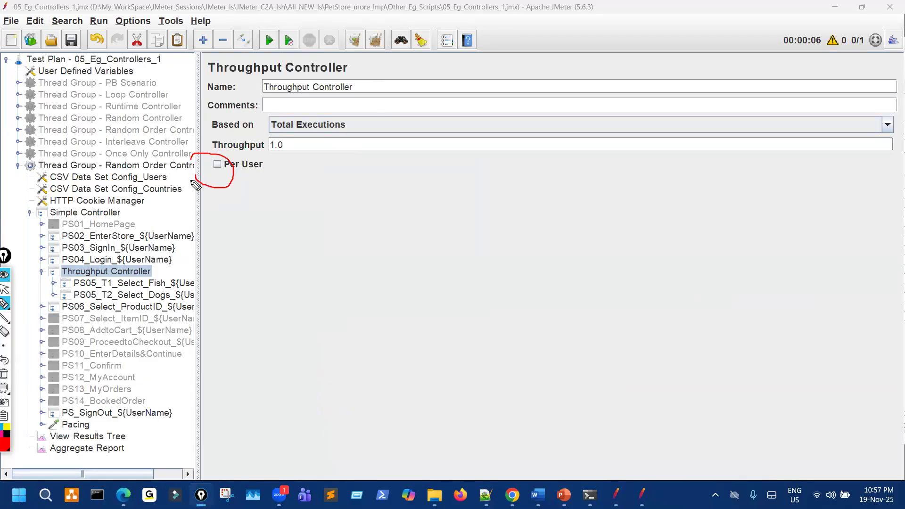
pyautogui.hotkey('ctrl', 'shift', '7')
pyautogui.hotkey('ctrl', 'shift', '2')
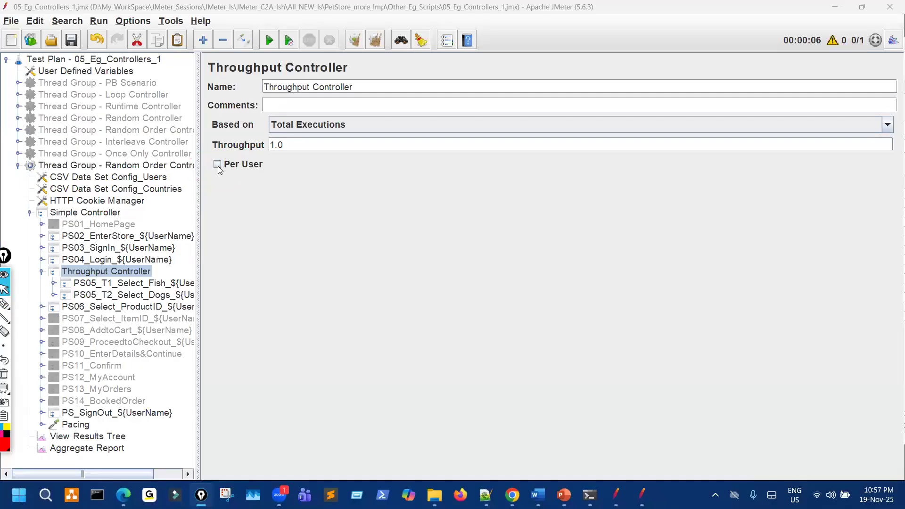
pyautogui.moveTo(197, 142); pyautogui.dragTo(268, 141)
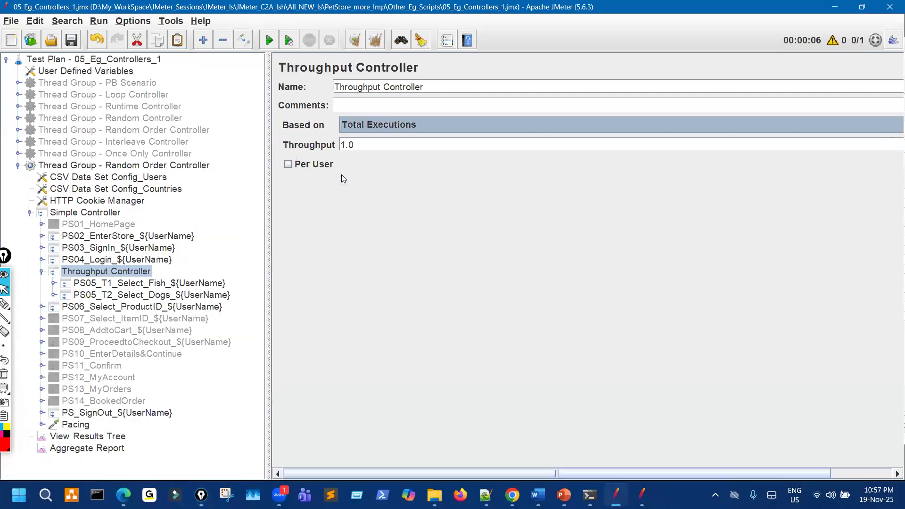
pyautogui.hotkey('ctrl', 'shift', '3')
pyautogui.moveTo(401, 119); pyautogui.dragTo(387, 124)
pyautogui.hotkey('ctrl', 'shift', '7')
pyautogui.hotkey('ctrl', 'shift', '2')
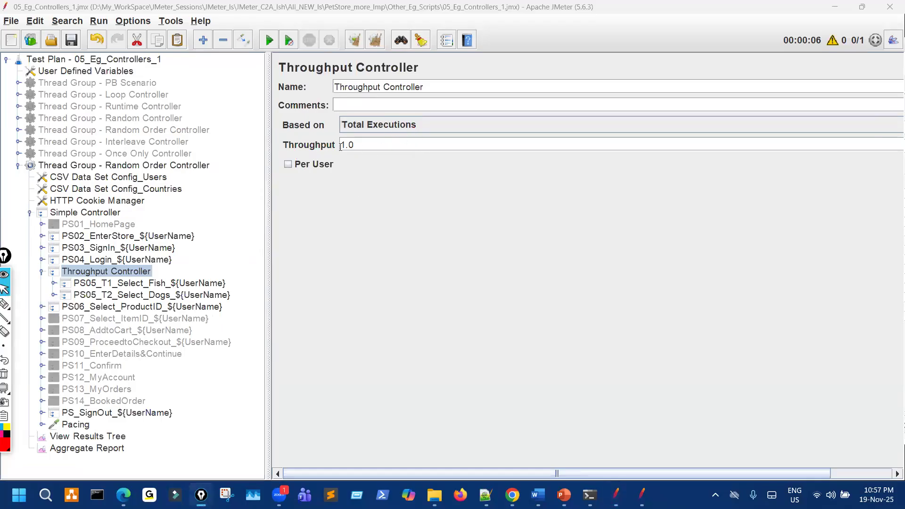
pyautogui.click(308, 148)
pyautogui.write('3')
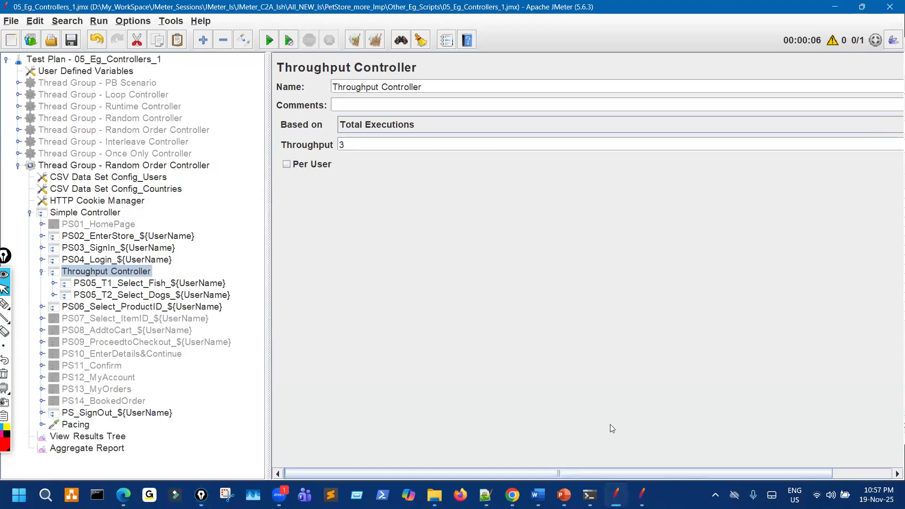
pyautogui.hotkey('alt', 'Tab')
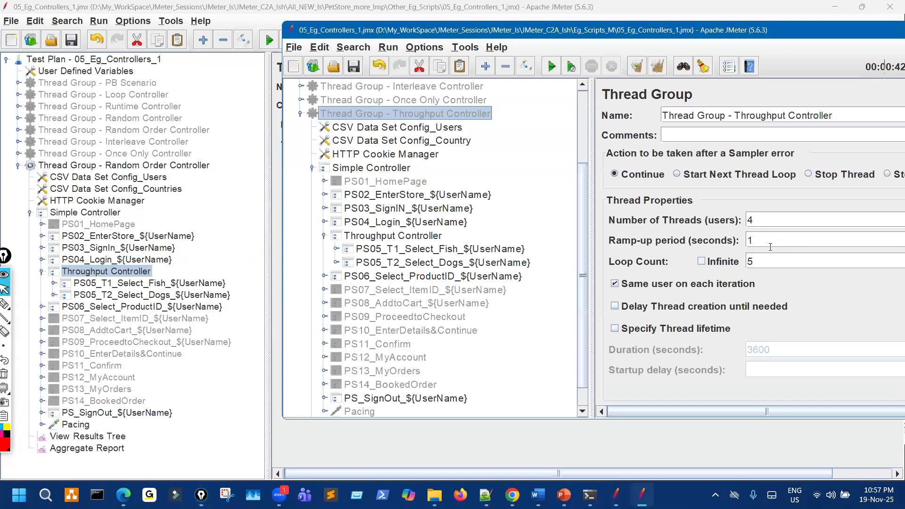
# Open Thread Group - Random Order Controller in the working script and edit its thread and loop counts.
pyautogui.click(430, 450)
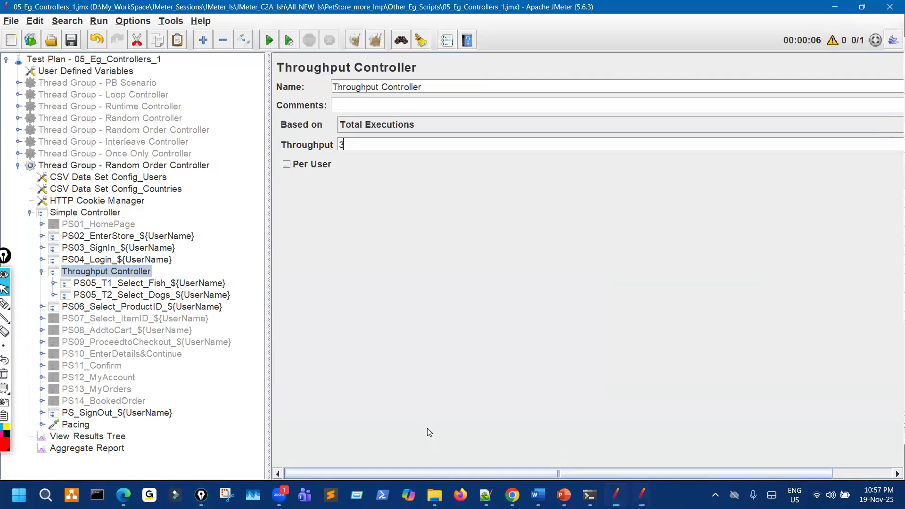
pyautogui.click(200, 169)
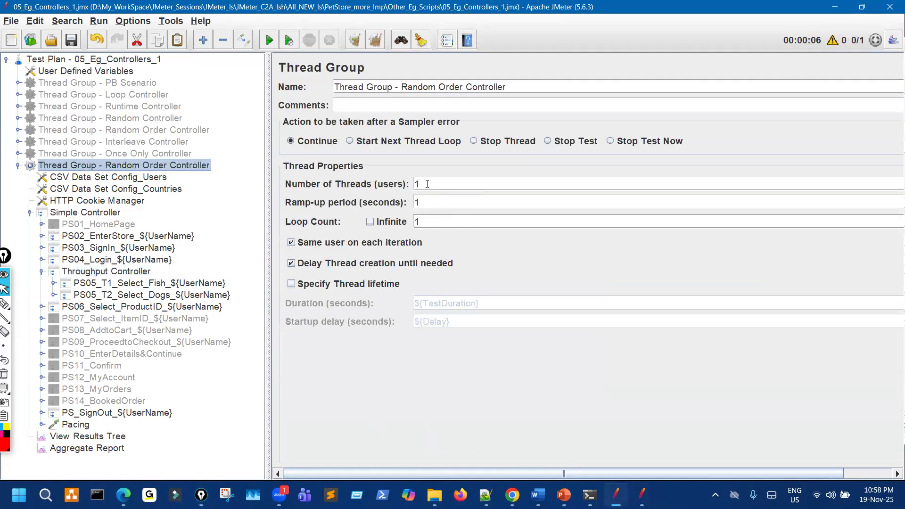
pyautogui.moveTo(423, 184); pyautogui.dragTo(393, 185)
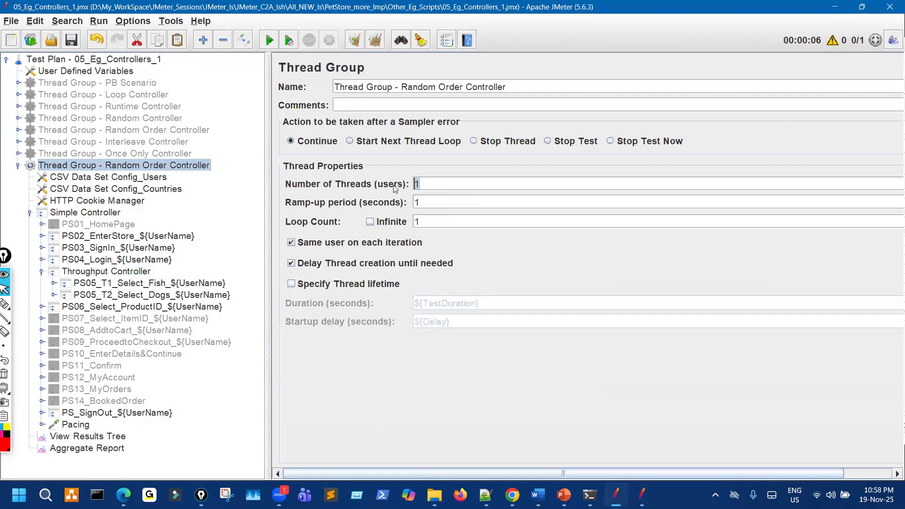
pyautogui.moveTo(422, 225); pyautogui.dragTo(390, 224)
pyautogui.write('5')
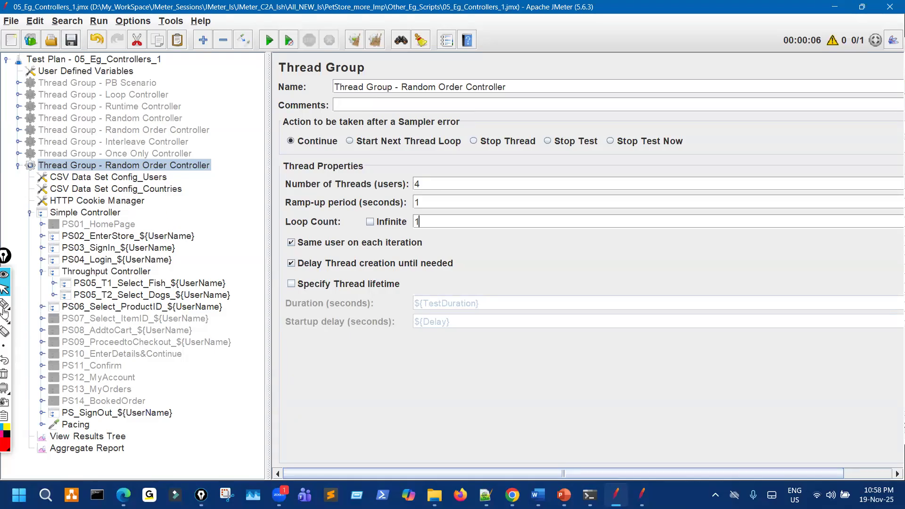
# Annotate thread count 4 and the tree's samplers, writing '4 times' on the settings panel.
pyautogui.moveTo(5, 306)
pyautogui.moveTo(427, 186)
pyautogui.mouseDown()
pyautogui.moveTo(418, 178)
pyautogui.moveTo(430, 179)
pyautogui.moveTo(404, 173)
pyautogui.mouseUp()
pyautogui.moveTo(147, 199)
pyautogui.mouseDown()
pyautogui.moveTo(147, 231)
pyautogui.moveTo(192, 215)
pyautogui.mouseUp()
pyautogui.moveTo(174, 322); pyautogui.dragTo(206, 312)
pyautogui.moveTo(169, 411); pyautogui.dragTo(126, 428)
pyautogui.moveTo(422, 222)
pyautogui.mouseDown()
pyautogui.moveTo(424, 231)
pyautogui.moveTo(411, 219)
pyautogui.mouseUp()
pyautogui.moveTo(194, 235); pyautogui.dragTo(229, 230)
pyautogui.moveTo(217, 406); pyautogui.dragTo(174, 412)
pyautogui.moveTo(187, 404); pyautogui.dragTo(183, 419)
pyautogui.moveTo(131, 454)
pyautogui.mouseDown()
pyautogui.moveTo(33, 424)
pyautogui.moveTo(39, 367)
pyautogui.moveTo(175, 476)
pyautogui.moveTo(141, 475)
pyautogui.mouseUp()
pyautogui.moveTo(417, 253); pyautogui.dragTo(422, 249)
pyautogui.moveTo(217, 231)
pyautogui.mouseDown()
pyautogui.moveTo(230, 220)
pyautogui.moveTo(256, 426)
pyautogui.mouseUp()
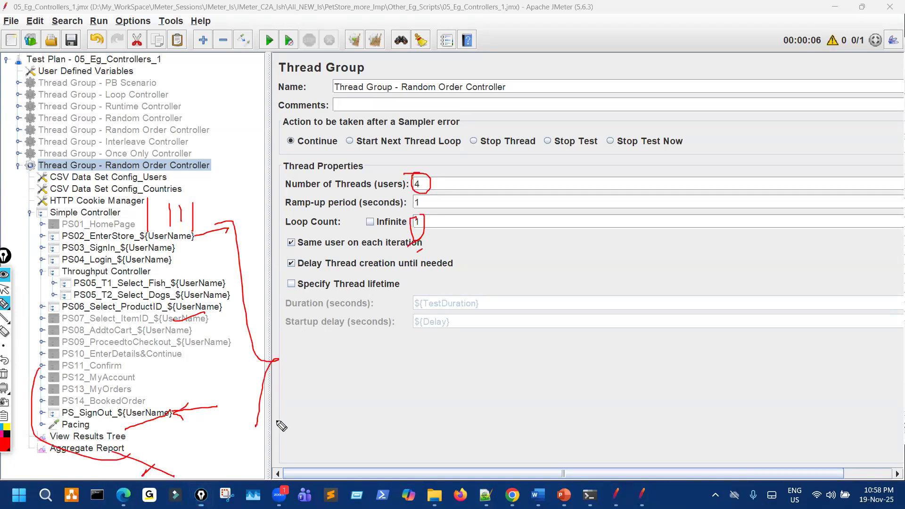
pyautogui.moveTo(520, 323); pyautogui.dragTo(523, 348)
pyautogui.moveTo(517, 336); pyautogui.dragTo(525, 372)
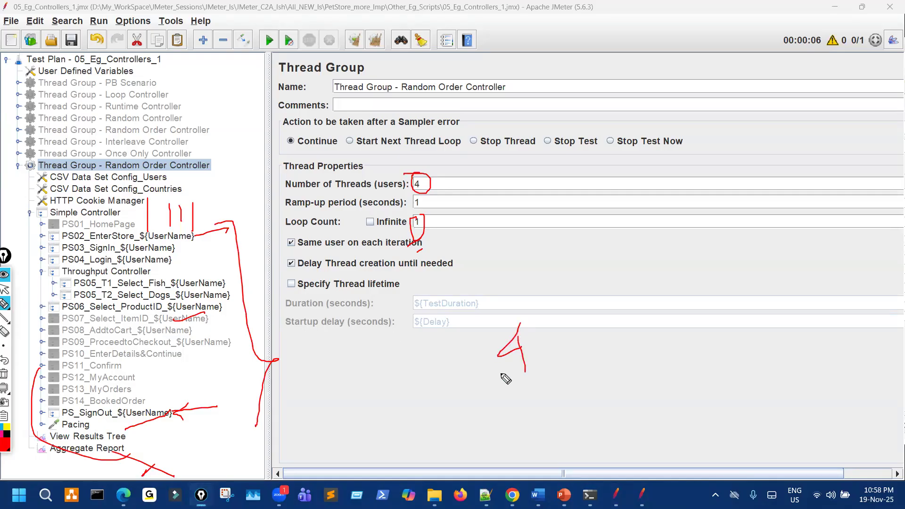
pyautogui.moveTo(561, 319)
pyautogui.mouseDown()
pyautogui.moveTo(570, 339)
pyautogui.moveTo(576, 325)
pyautogui.moveTo(578, 334)
pyautogui.moveTo(617, 308)
pyautogui.mouseUp()
pyautogui.click(580, 318)
pyautogui.moveTo(623, 296); pyautogui.dragTo(634, 325)
pyautogui.moveTo(593, 351); pyautogui.dragTo(639, 336)
pyautogui.moveTo(605, 356); pyautogui.dragTo(650, 334)
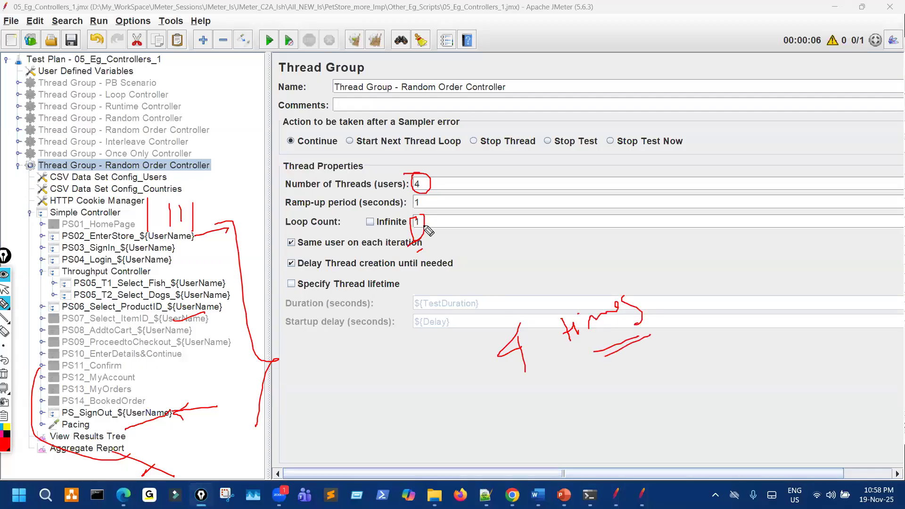
# Link the loop count to the circled 5 and write '4 times × 5 = 20 times'.
pyautogui.moveTo(447, 220); pyautogui.dragTo(463, 216)
pyautogui.moveTo(453, 219)
pyautogui.mouseDown()
pyautogui.moveTo(471, 230)
pyautogui.moveTo(460, 238)
pyautogui.moveTo(451, 208)
pyautogui.mouseUp()
pyautogui.moveTo(446, 231); pyautogui.dragTo(421, 246)
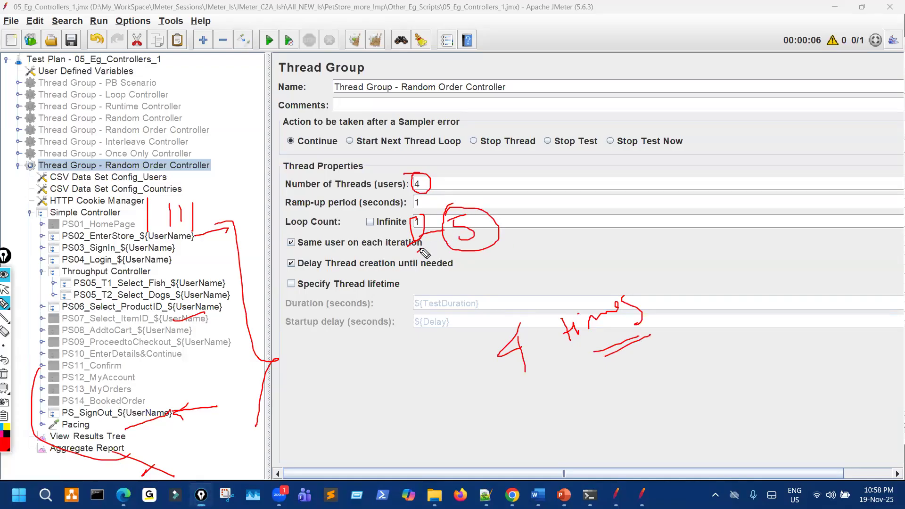
pyautogui.moveTo(166, 363)
pyautogui.mouseDown()
pyautogui.moveTo(161, 414)
pyautogui.moveTo(26, 222)
pyautogui.moveTo(97, 202)
pyautogui.mouseUp()
pyautogui.moveTo(447, 267); pyautogui.dragTo(464, 257)
pyautogui.moveTo(701, 295)
pyautogui.mouseDown()
pyautogui.moveTo(723, 299)
pyautogui.moveTo(720, 306)
pyautogui.mouseUp()
pyautogui.moveTo(760, 278); pyautogui.dragTo(770, 295)
pyautogui.moveTo(767, 273); pyautogui.dragTo(785, 262)
pyautogui.moveTo(718, 377)
pyautogui.mouseDown()
pyautogui.moveTo(749, 361)
pyautogui.moveTo(746, 372)
pyautogui.mouseUp()
pyautogui.moveTo(773, 344)
pyautogui.mouseDown()
pyautogui.moveTo(772, 371)
pyautogui.moveTo(792, 369)
pyautogui.mouseUp()
pyautogui.moveTo(792, 341)
pyautogui.mouseDown()
pyautogui.moveTo(846, 359)
pyautogui.moveTo(849, 336)
pyautogui.mouseUp()
pyautogui.moveTo(850, 335)
pyautogui.mouseDown()
pyautogui.moveTo(853, 351)
pyautogui.moveTo(888, 317)
pyautogui.mouseUp()
pyautogui.moveTo(805, 373); pyautogui.dragTo(824, 367)
pyautogui.moveTo(799, 378); pyautogui.dragTo(820, 373)
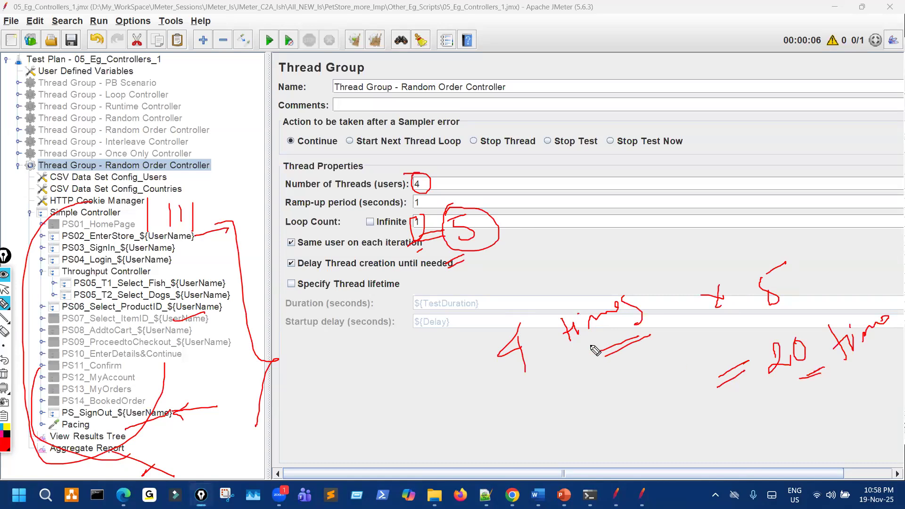
pyautogui.hotkey('ctrl', 'shift', '7')
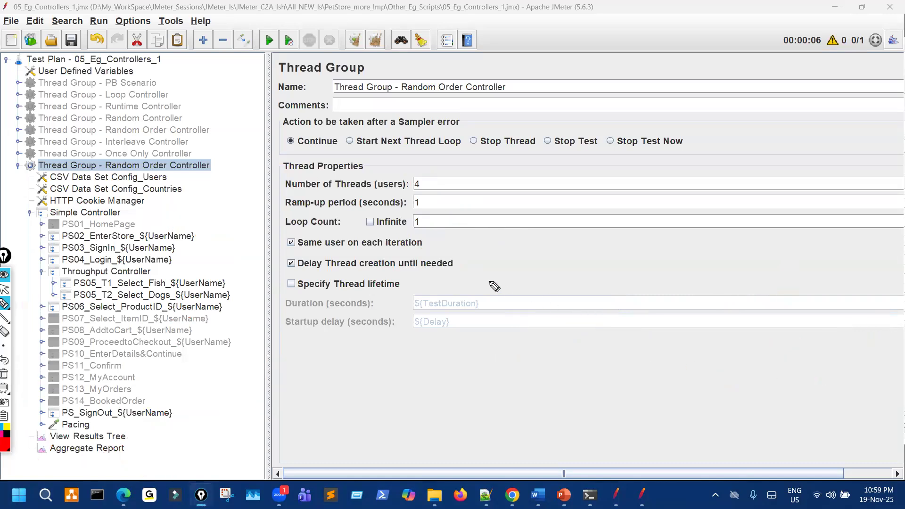
# Circle the tree samplers and thread count 4 again, then clear all annotations.
pyautogui.moveTo(169, 234); pyautogui.dragTo(148, 213)
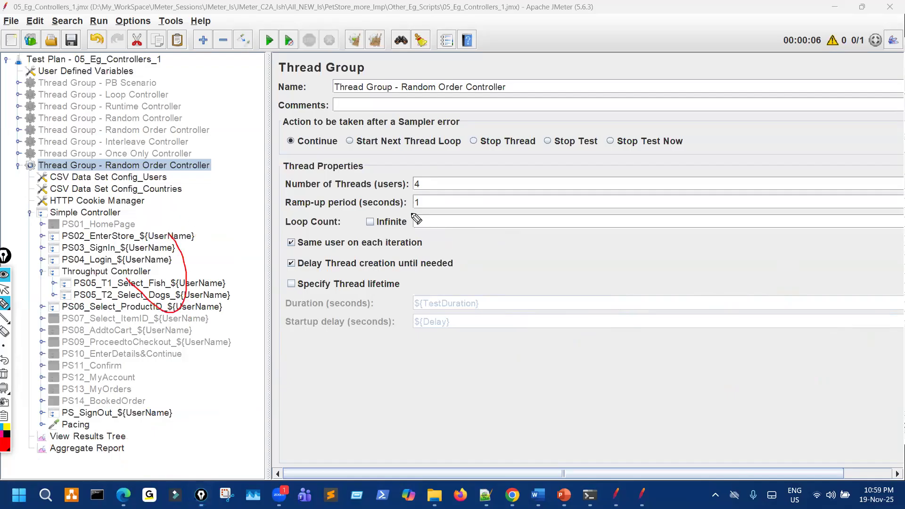
pyautogui.moveTo(415, 171)
pyautogui.mouseDown()
pyautogui.moveTo(417, 206)
pyautogui.moveTo(410, 194)
pyautogui.moveTo(425, 172)
pyautogui.mouseUp()
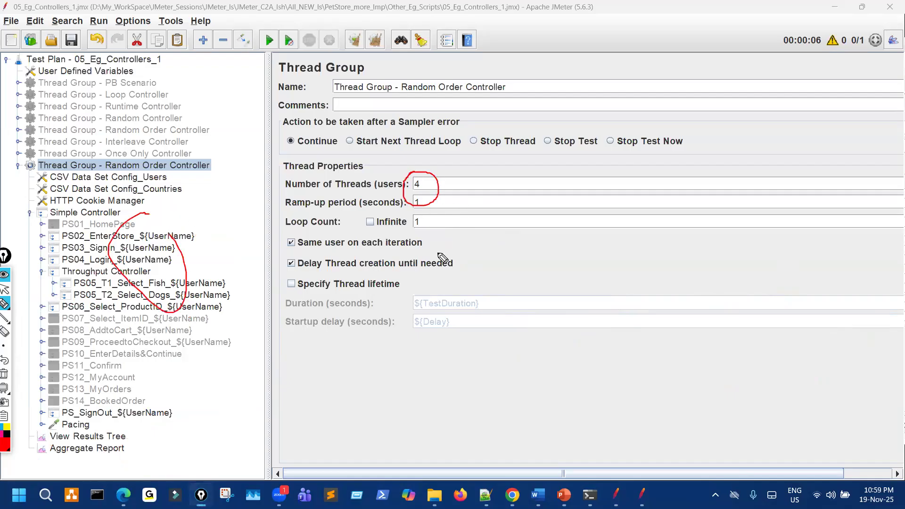
pyautogui.hotkey('ctrl', 'shift', '7')
pyautogui.hotkey('ctrl', 'shift', '1')
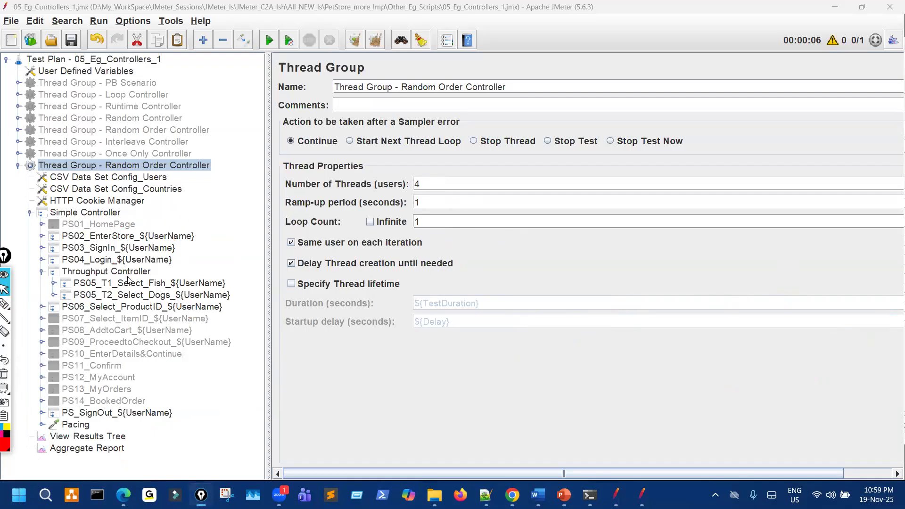
# Highlight the Throughput value of 3 in the Throughput Controller settings.
pyautogui.click(107, 271)
pyautogui.hotkey('ctrl', 'shift', '3')
pyautogui.moveTo(335, 132)
pyautogui.mouseDown()
pyautogui.moveTo(363, 151)
pyautogui.moveTo(358, 138)
pyautogui.mouseUp()
pyautogui.hotkey('ctrl', 'shift', '7')
pyautogui.hotkey('ctrl', 'shift', '1')
# Start the test run and follow the results in the View Results Tree.
pyautogui.click(97, 435)
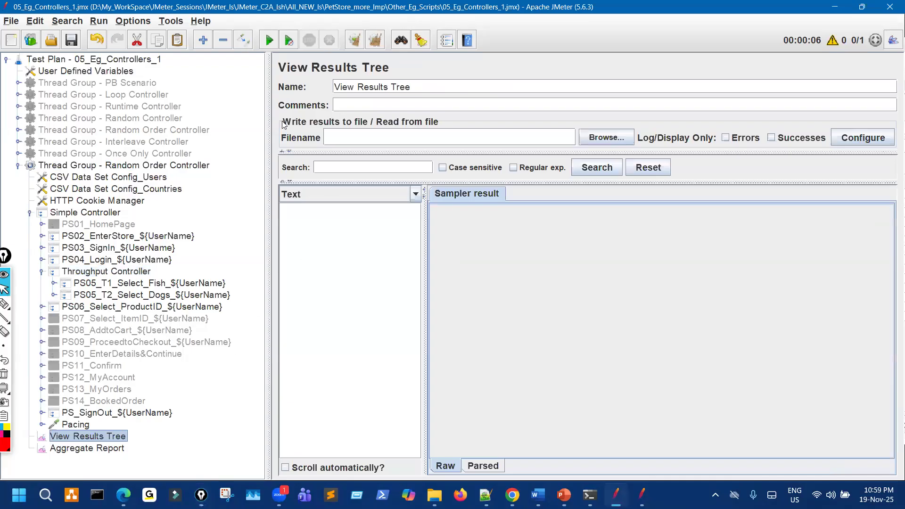
pyautogui.hotkey('ctrl', 'r')
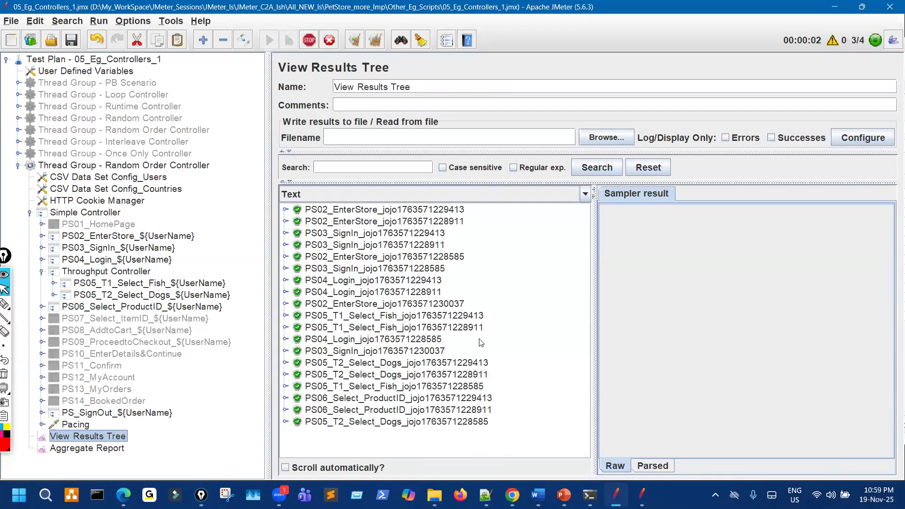
pyautogui.scroll(-2, 474, 334)
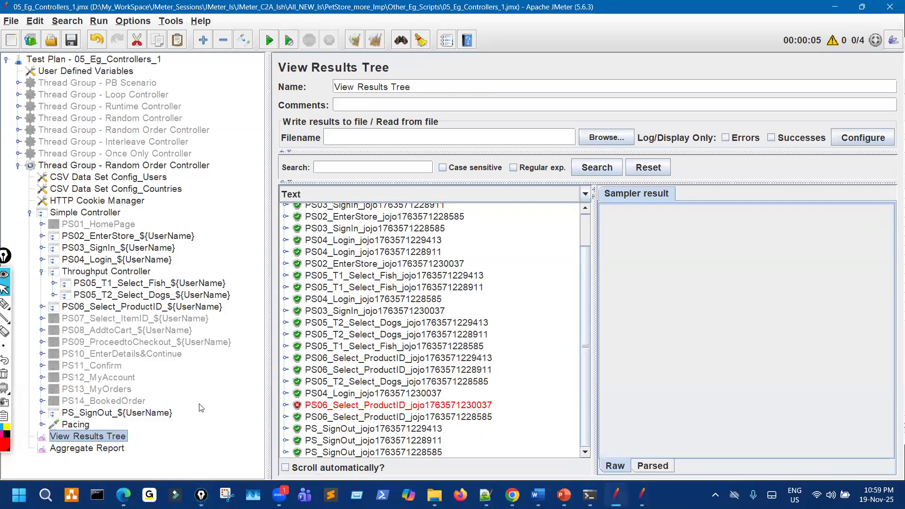
# Change the Test Plan's Pacing user variable to 6000 and save the plan.
pyautogui.doubleClick(70, 425)
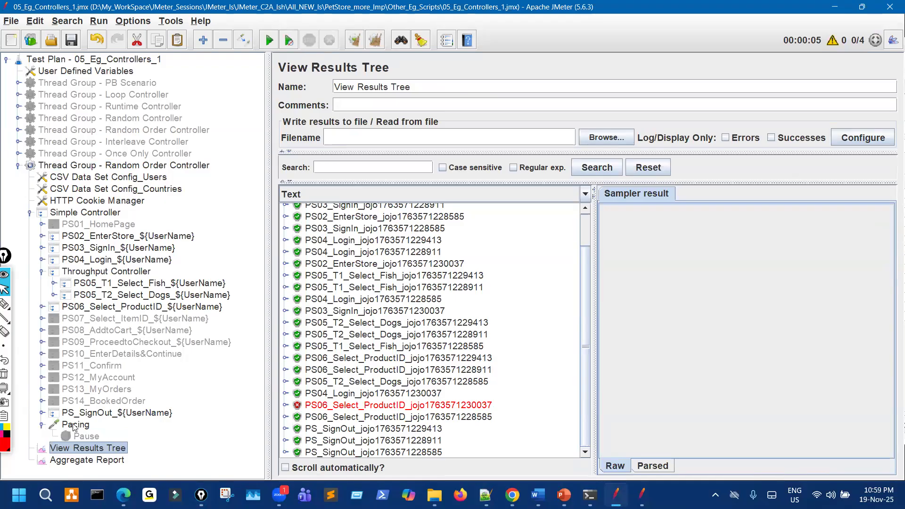
pyautogui.click(41, 425)
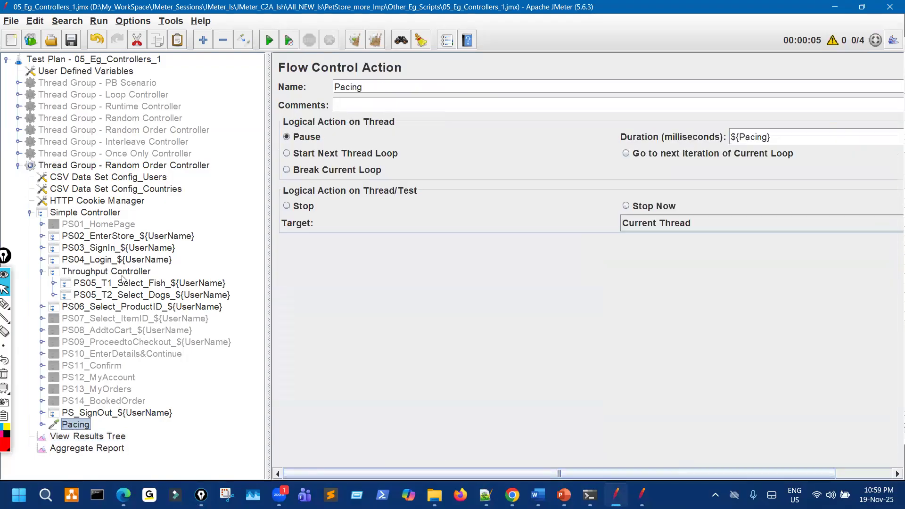
pyautogui.click(149, 60)
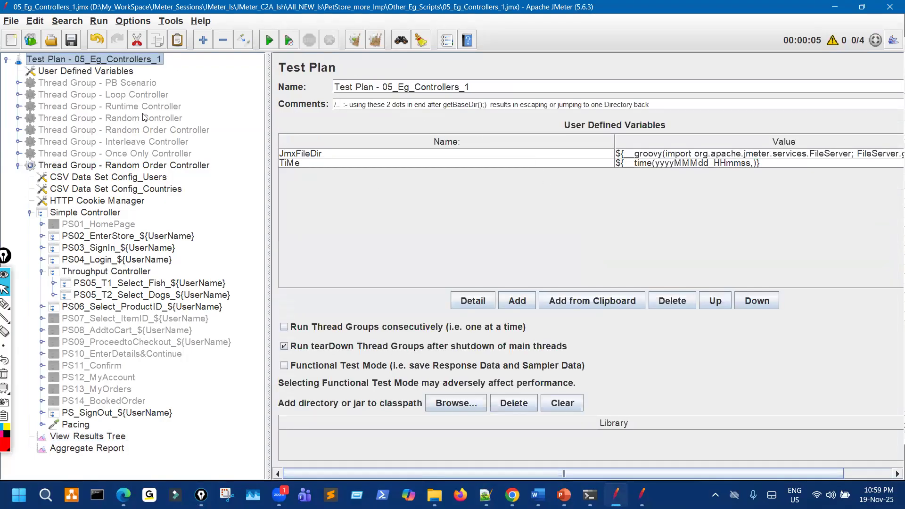
pyautogui.click(128, 74)
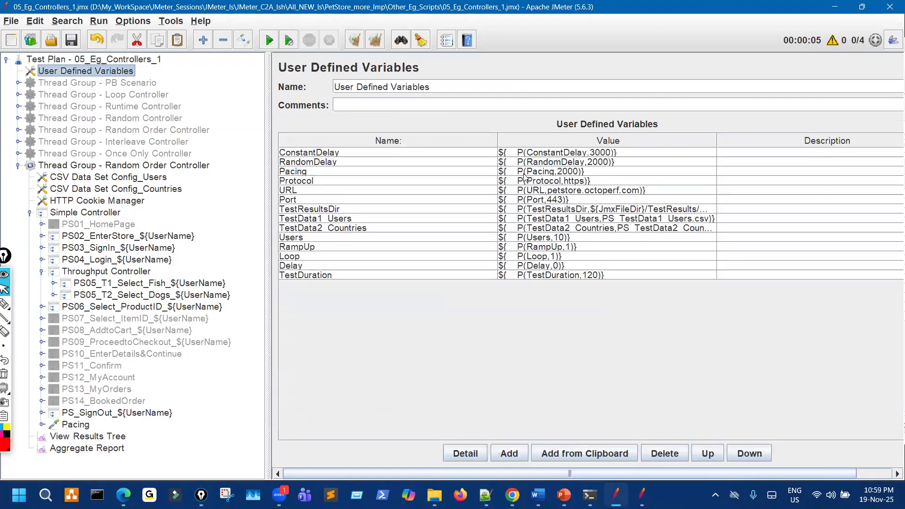
pyautogui.click(565, 172)
pyautogui.doubleClick(562, 173)
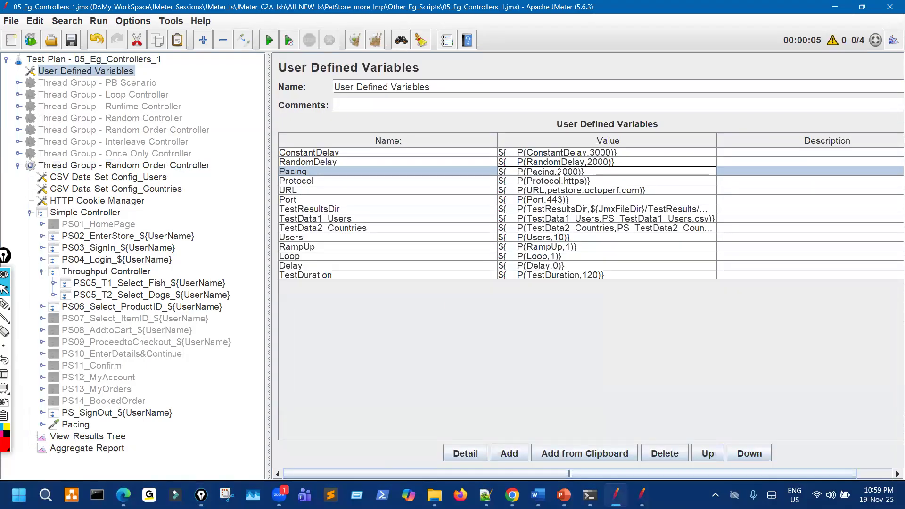
pyautogui.press('BackSpace')
pyautogui.click(71, 41)
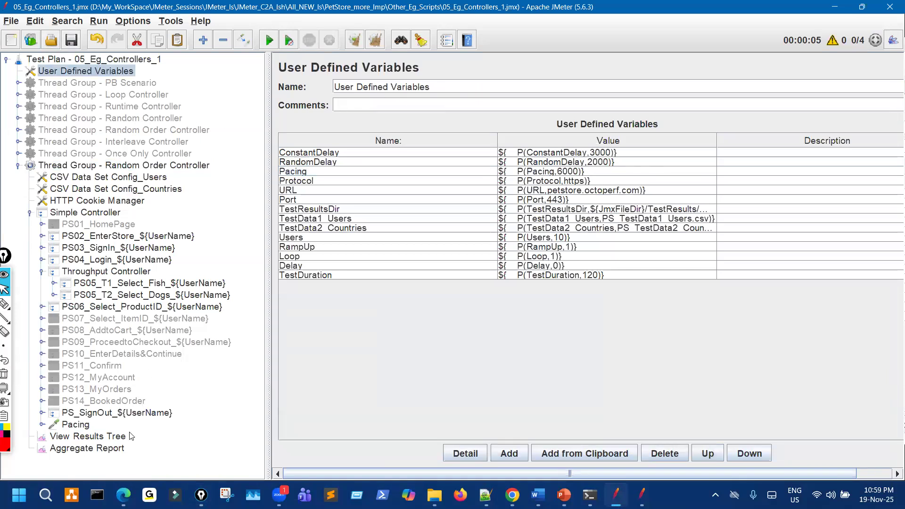
# Clear the View Results Tree, rerun the test, and scroll through the new results.
pyautogui.click(87, 436)
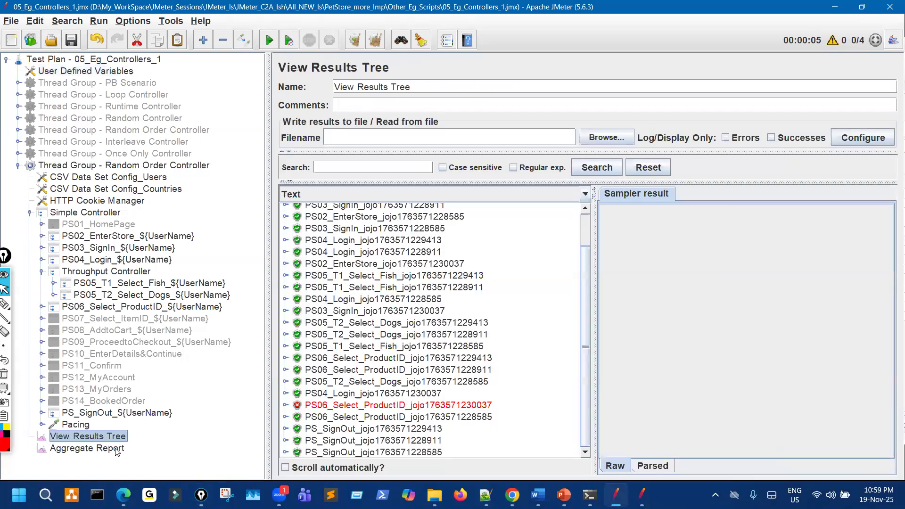
pyautogui.click(375, 41)
pyautogui.hotkey('ctrl', 'r')
pyautogui.hotkey('ctrl', 'shift', '3')
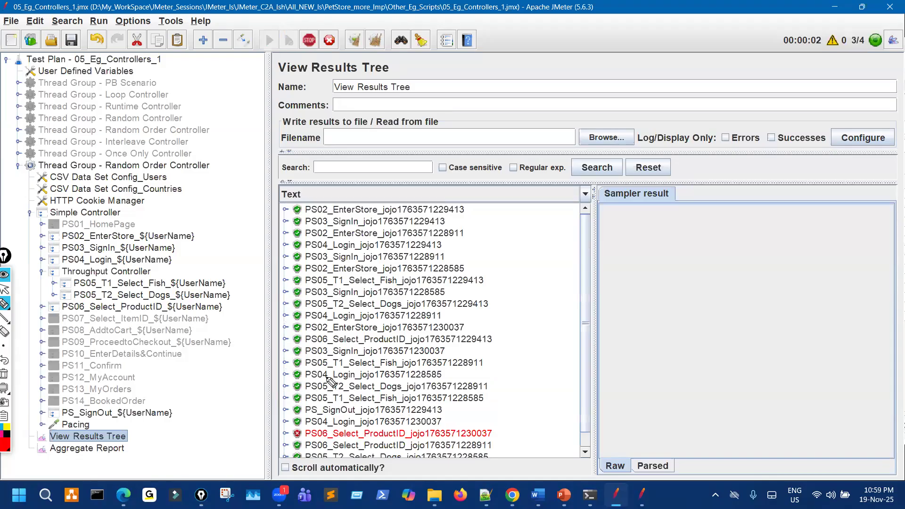
pyautogui.hotkey('ctrl', 'shift', '2')
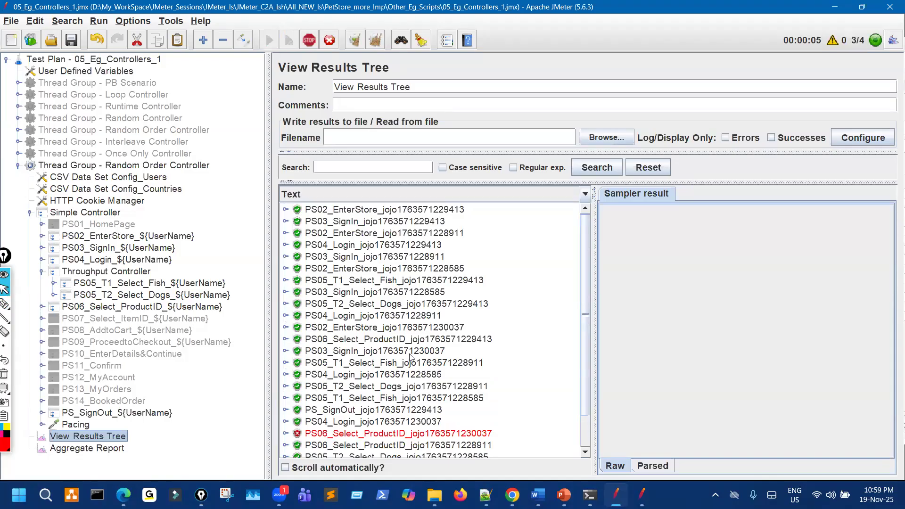
pyautogui.scroll(-2, 409, 360)
pyautogui.scroll(1, 409, 362)
pyautogui.hotkey('ctrl', 'shift', '3')
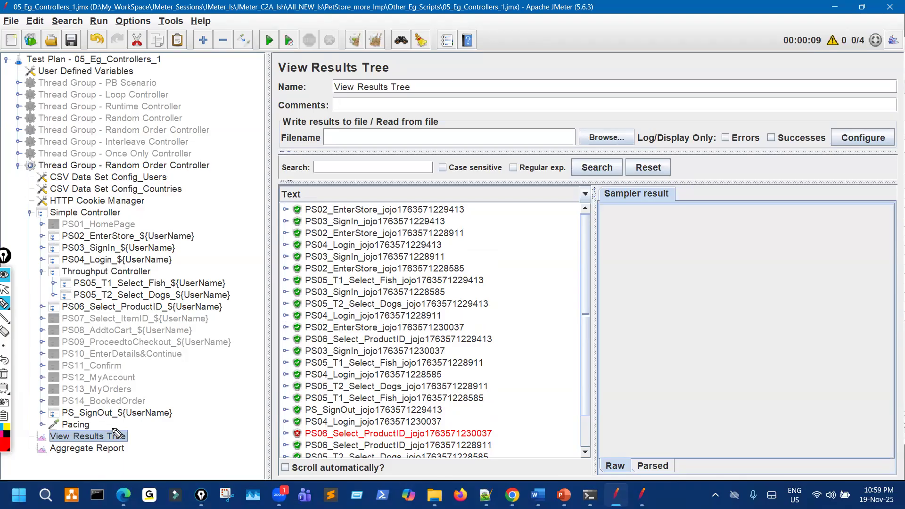
# Mark Pacing, then circle T1 and T2 in the tree and the first result pair.
pyautogui.moveTo(97, 427); pyautogui.dragTo(113, 428)
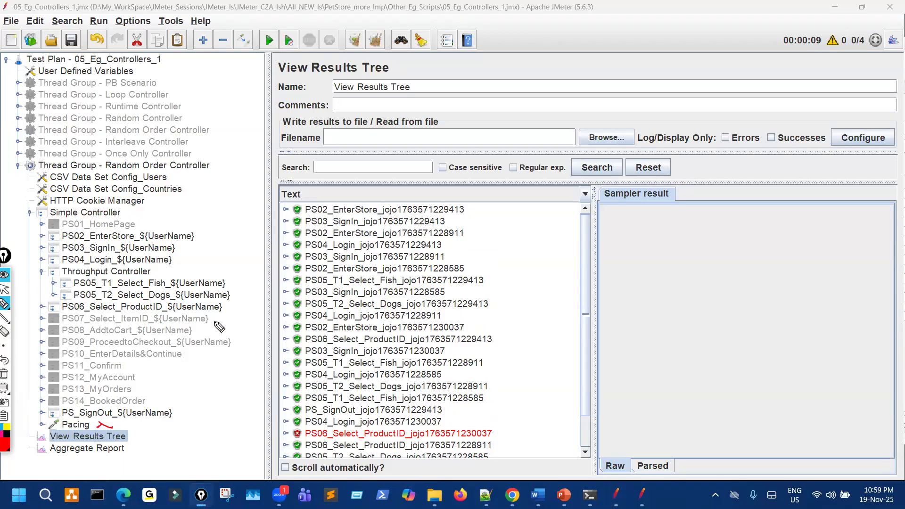
pyautogui.moveTo(105, 279)
pyautogui.mouseDown()
pyautogui.moveTo(100, 304)
pyautogui.moveTo(126, 289)
pyautogui.moveTo(84, 267)
pyautogui.mouseUp()
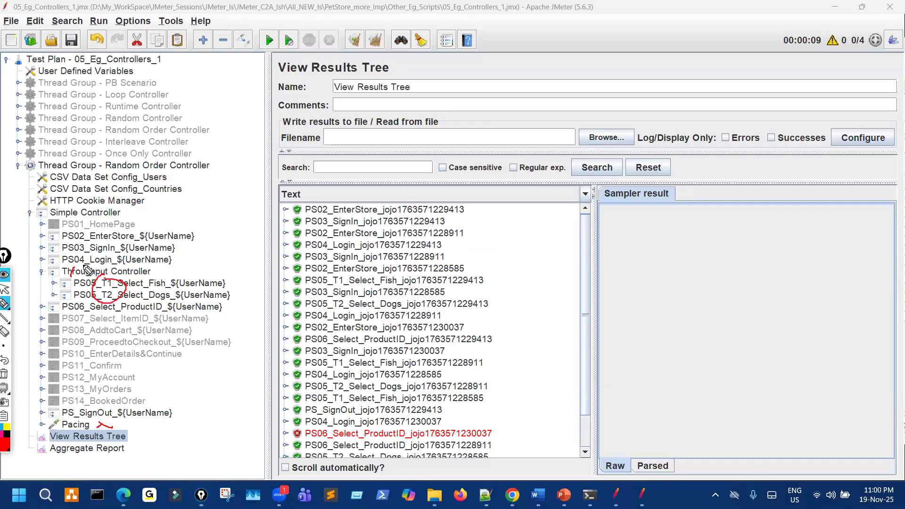
pyautogui.moveTo(332, 281)
pyautogui.mouseDown()
pyautogui.moveTo(351, 284)
pyautogui.moveTo(340, 302)
pyautogui.moveTo(349, 311)
pyautogui.mouseUp()
pyautogui.moveTo(486, 266)
pyautogui.mouseDown()
pyautogui.moveTo(507, 294)
pyautogui.moveTo(495, 319)
pyautogui.mouseUp()
pyautogui.moveTo(521, 283); pyautogui.dragTo(536, 286)
pyautogui.moveTo(575, 248)
pyautogui.mouseDown()
pyautogui.moveTo(596, 270)
pyautogui.moveTo(623, 250)
pyautogui.moveTo(613, 269)
pyautogui.moveTo(637, 241)
pyautogui.mouseUp()
# Circle the second T1/T2 result pair and note it ran 1 time.
pyautogui.moveTo(334, 360)
pyautogui.mouseDown()
pyautogui.moveTo(332, 375)
pyautogui.moveTo(343, 358)
pyautogui.mouseUp()
pyautogui.moveTo(333, 390)
pyautogui.mouseDown()
pyautogui.moveTo(339, 382)
pyautogui.moveTo(333, 392)
pyautogui.mouseUp()
pyautogui.moveTo(482, 357)
pyautogui.mouseDown()
pyautogui.moveTo(494, 360)
pyautogui.moveTo(490, 388)
pyautogui.moveTo(550, 363)
pyautogui.mouseUp()
pyautogui.moveTo(539, 358); pyautogui.dragTo(605, 346)
pyautogui.click(556, 351)
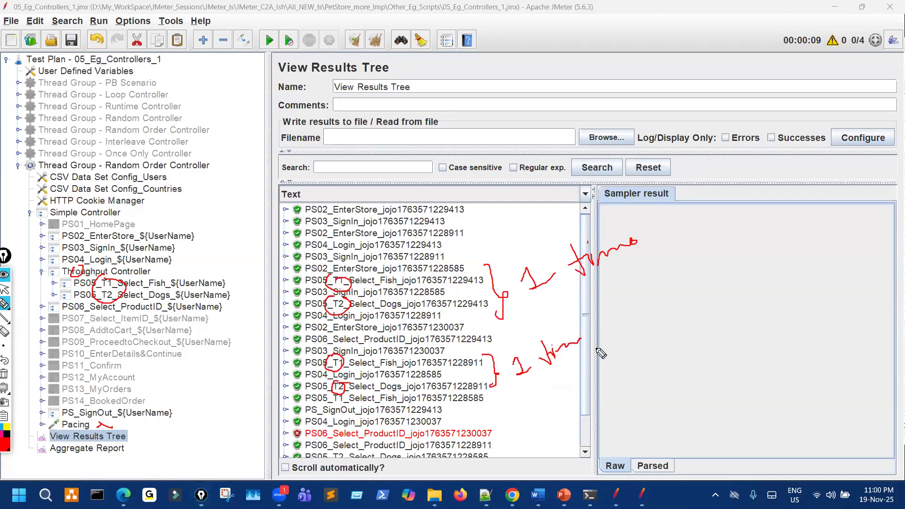
# Circle the third T1 Select_Fish and T2 Select_Dogs pair with a '1 time' note.
pyautogui.moveTo(331, 408)
pyautogui.mouseDown()
pyautogui.moveTo(348, 395)
pyautogui.moveTo(336, 406)
pyautogui.mouseUp()
pyautogui.moveTo(330, 460)
pyautogui.mouseDown()
pyautogui.moveTo(342, 452)
pyautogui.moveTo(333, 464)
pyautogui.mouseUp()
pyautogui.moveTo(473, 402); pyautogui.dragTo(576, 418)
pyautogui.click(471, 460)
pyautogui.moveTo(587, 393)
pyautogui.mouseDown()
pyautogui.moveTo(595, 410)
pyautogui.moveTo(602, 397)
pyautogui.mouseUp()
pyautogui.moveTo(601, 397); pyautogui.dragTo(651, 381)
pyautogui.click(599, 389)
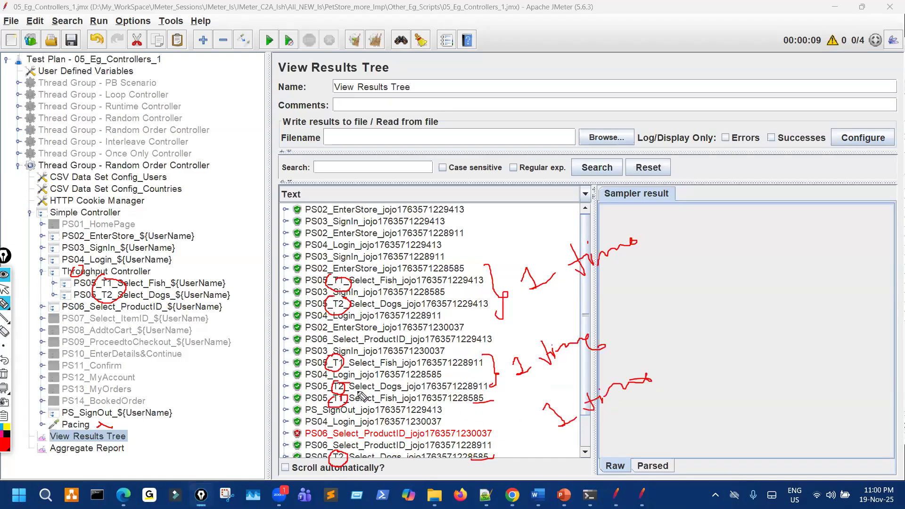
# Write a '2 time' note in the result panel, then clear the annotations.
pyautogui.click(615, 340)
pyautogui.click(655, 398)
pyautogui.moveTo(749, 283); pyautogui.dragTo(775, 311)
pyautogui.click(791, 255)
pyautogui.moveTo(790, 255); pyautogui.dragTo(806, 296)
pyautogui.moveTo(803, 275); pyautogui.dragTo(817, 282)
pyautogui.moveTo(816, 257); pyautogui.dragTo(834, 257)
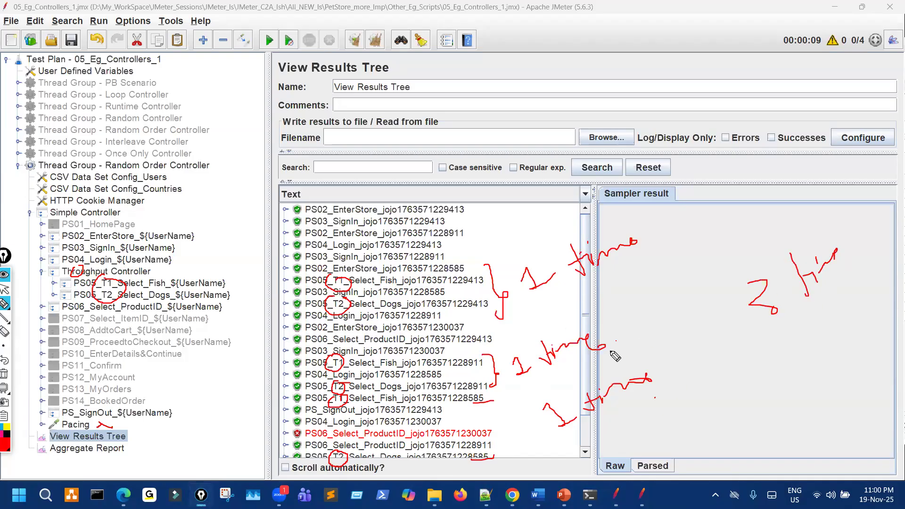
pyautogui.press('Escape')
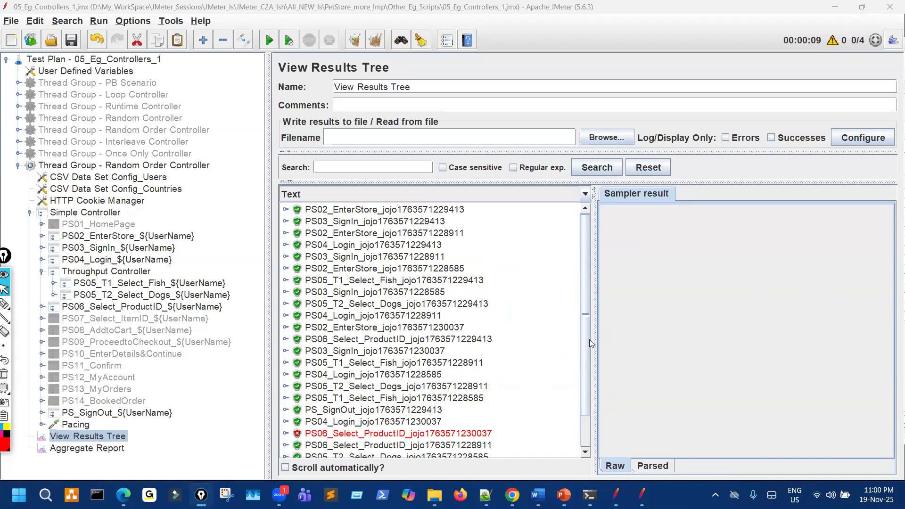
# Mark the EnterStore, SignIn, Login, T1, T2 and SignOut results and the throughput controller samplers.
pyautogui.scroll(-1, 586, 406)
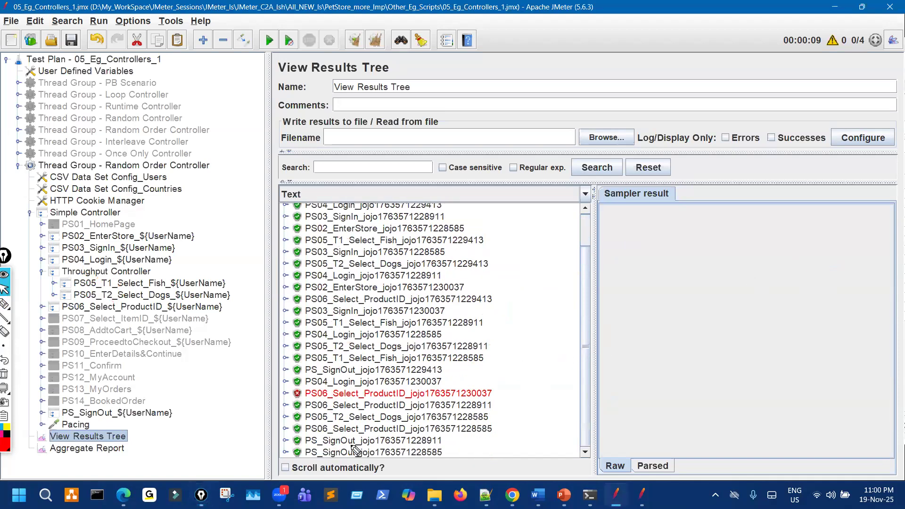
pyautogui.moveTo(341, 438); pyautogui.dragTo(343, 437)
pyautogui.moveTo(337, 235); pyautogui.dragTo(366, 223)
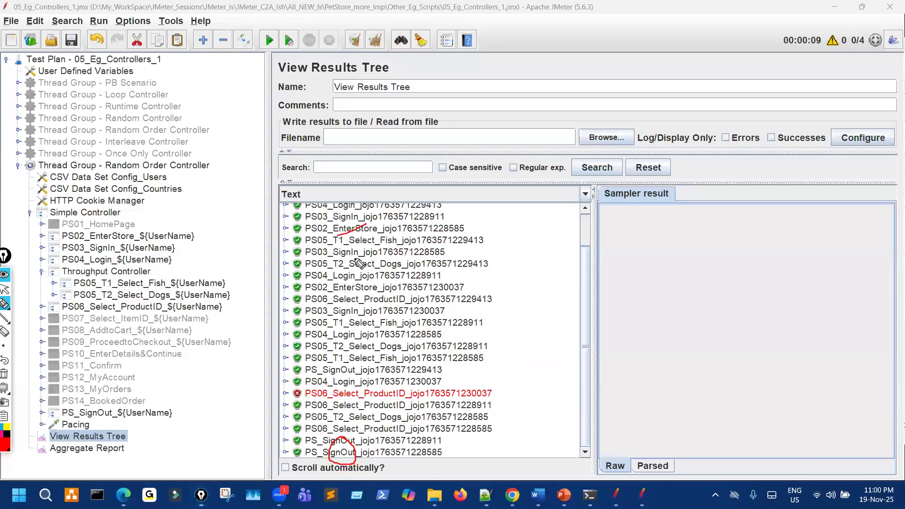
pyautogui.moveTo(345, 268); pyautogui.dragTo(370, 253)
pyautogui.moveTo(337, 322)
pyautogui.mouseDown()
pyautogui.moveTo(352, 314)
pyautogui.moveTo(366, 329)
pyautogui.mouseUp()
pyautogui.moveTo(340, 365); pyautogui.dragTo(363, 355)
pyautogui.moveTo(336, 420); pyautogui.dragTo(358, 414)
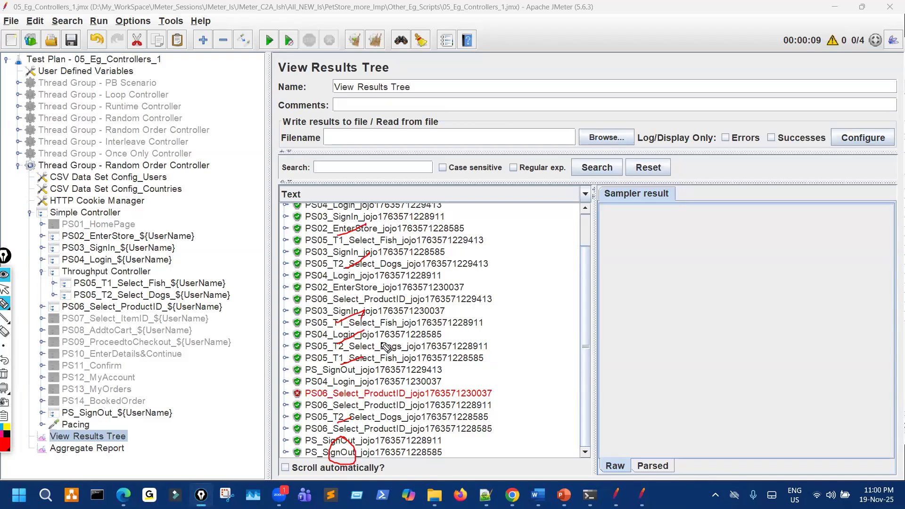
pyautogui.moveTo(154, 299); pyautogui.dragTo(165, 325)
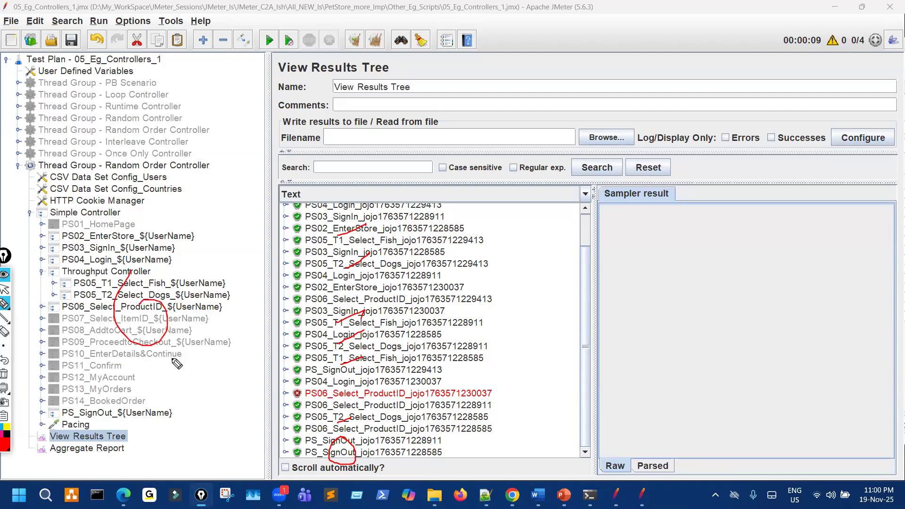
pyautogui.hotkey('ctrl', 'shift', '7')
pyautogui.hotkey('ctrl', 'shift', '1')
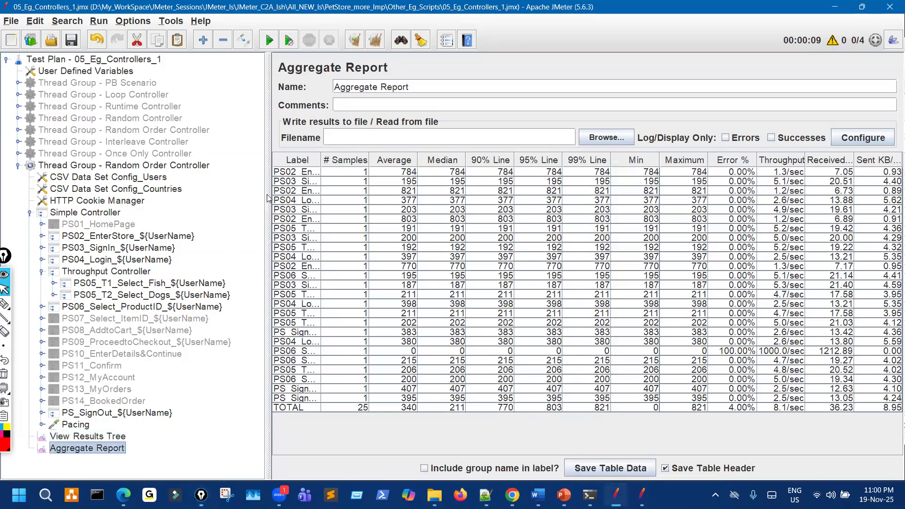
# Widen the report table and its Label column, then mark the first rows' labels.
pyautogui.moveTo(212, 202); pyautogui.dragTo(215, 202)
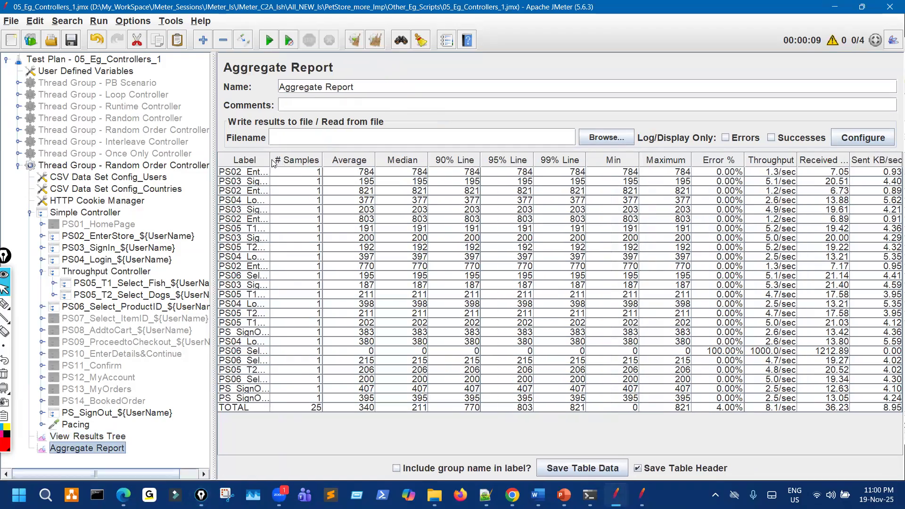
pyautogui.moveTo(352, 153); pyautogui.dragTo(486, 157)
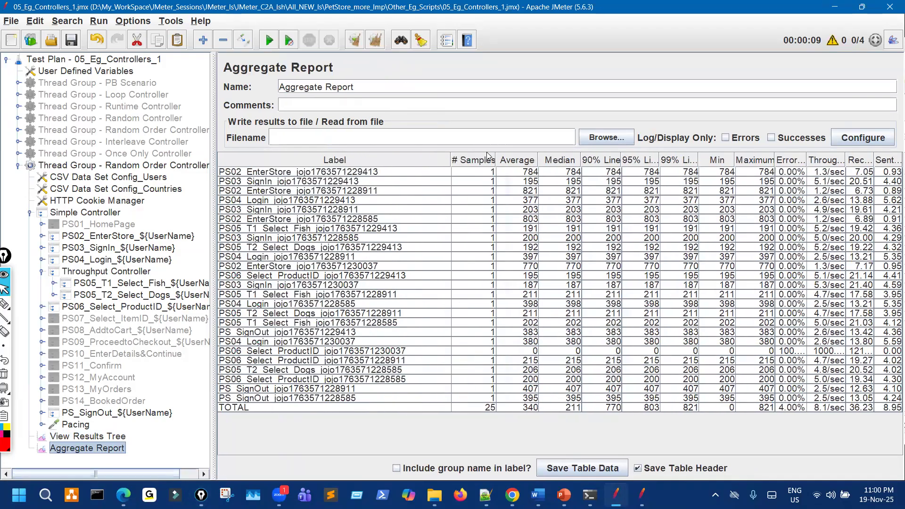
pyautogui.hotkey('ctrl', 'shift', '3')
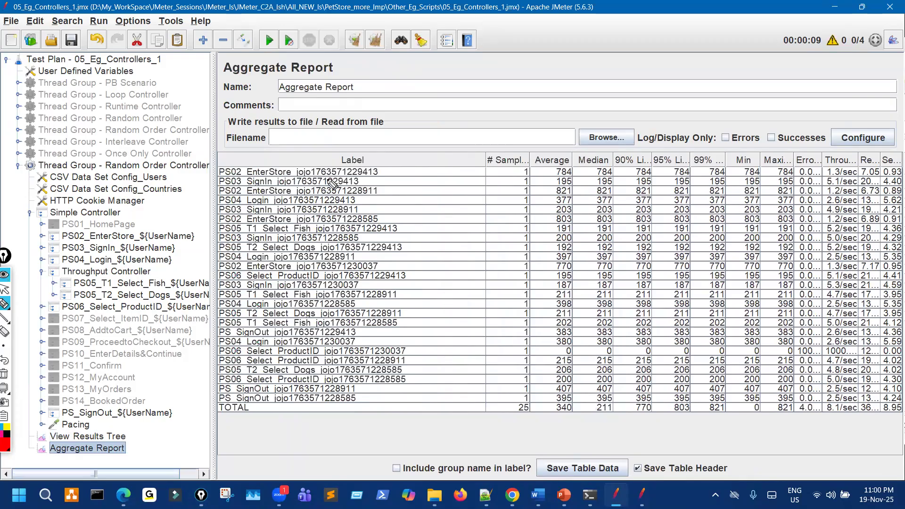
pyautogui.moveTo(312, 183); pyautogui.dragTo(332, 179)
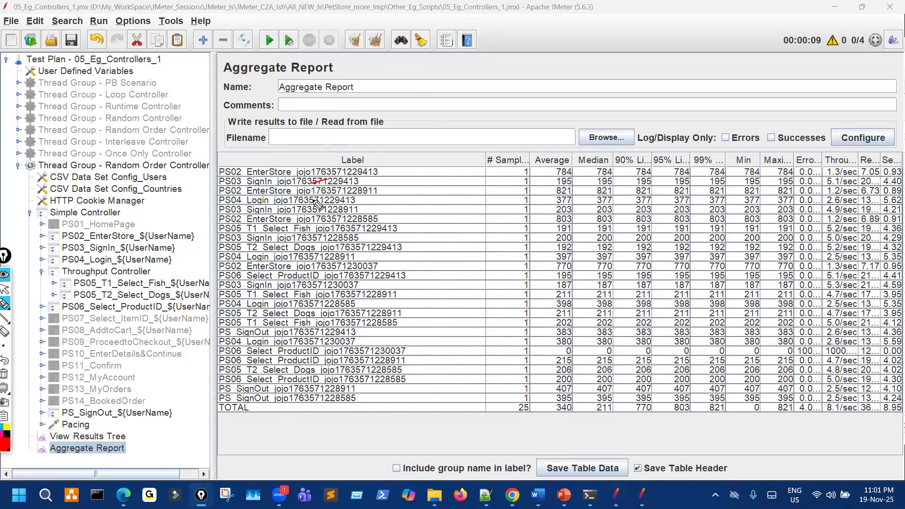
pyautogui.moveTo(326, 169); pyautogui.dragTo(345, 151)
# Underline UserName in PS02_EnterStore and mark each user's EnterStore row in the report.
pyautogui.moveTo(156, 242); pyautogui.dragTo(192, 236)
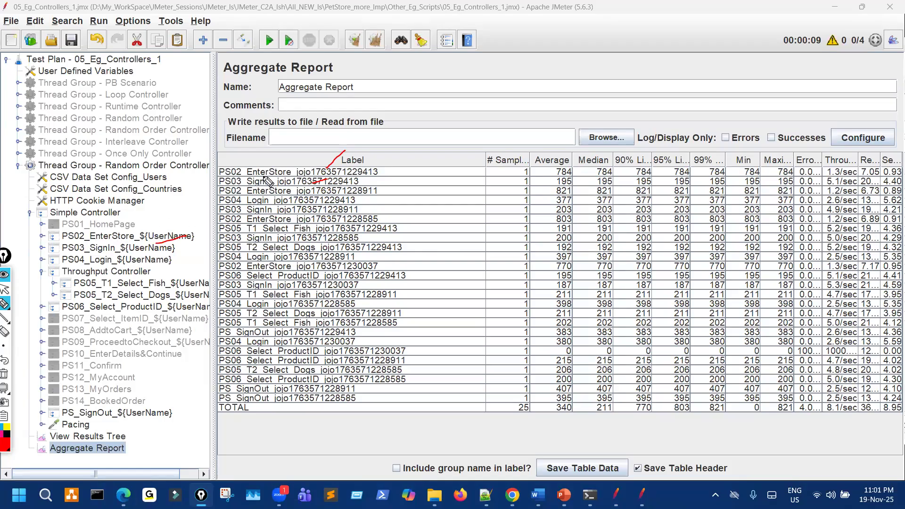
pyautogui.moveTo(252, 169); pyautogui.dragTo(283, 152)
pyautogui.moveTo(248, 191); pyautogui.dragTo(291, 190)
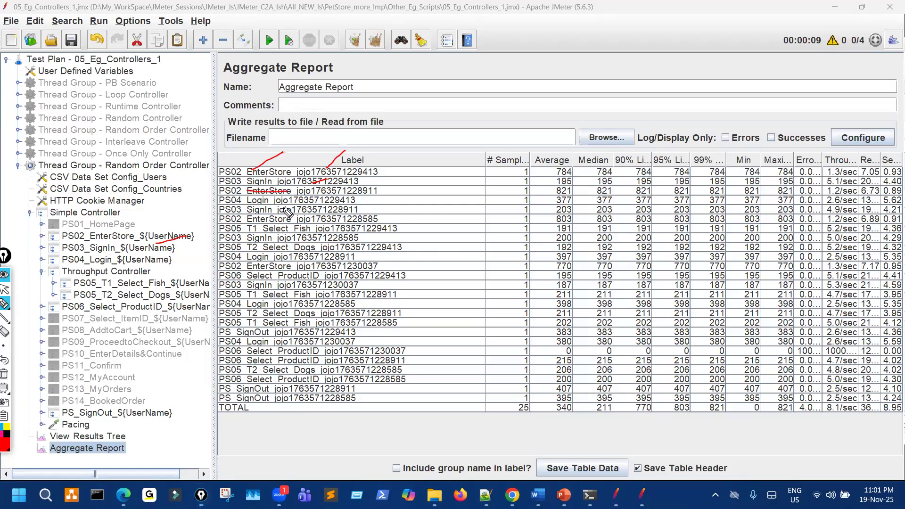
pyautogui.moveTo(254, 221); pyautogui.dragTo(300, 218)
pyautogui.moveTo(248, 271); pyautogui.dragTo(301, 269)
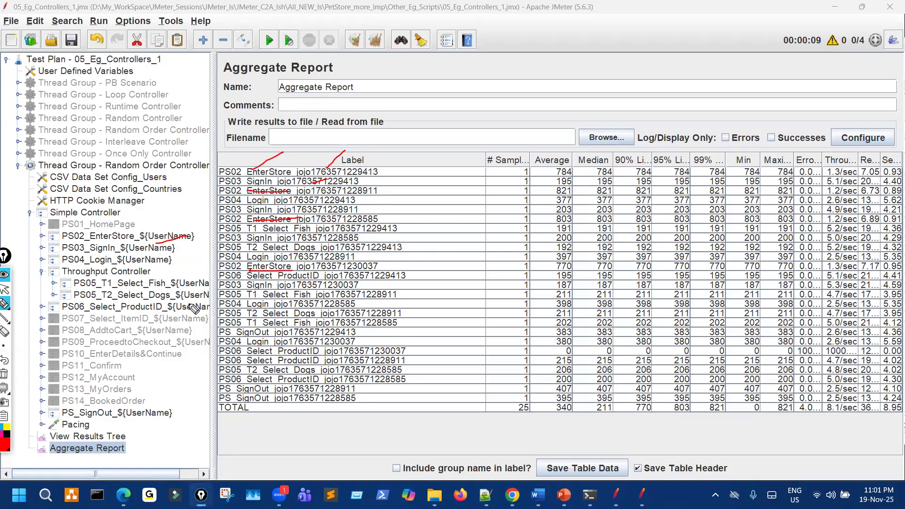
# Mark the PS03_SignIn, PS04_Login and PS06_Select_ProductID samplers and their report rows, including the failed one.
pyautogui.moveTo(104, 254); pyautogui.dragTo(115, 247)
pyautogui.moveTo(109, 263); pyautogui.dragTo(133, 255)
pyautogui.moveTo(114, 314); pyautogui.dragTo(79, 313)
pyautogui.moveTo(235, 279); pyautogui.dragTo(336, 278)
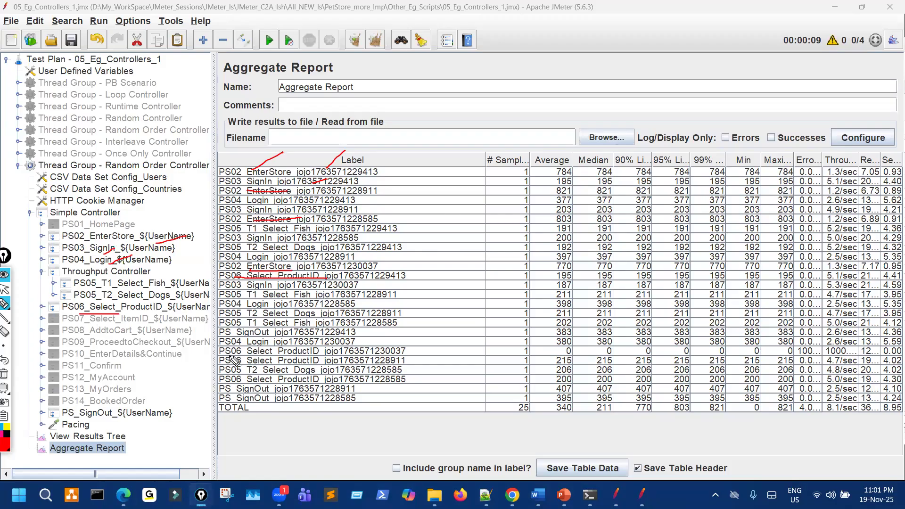
pyautogui.moveTo(282, 353); pyautogui.dragTo(229, 354)
pyautogui.moveTo(294, 360)
pyautogui.mouseDown()
pyautogui.moveTo(230, 361)
pyautogui.moveTo(281, 380)
pyautogui.mouseUp()
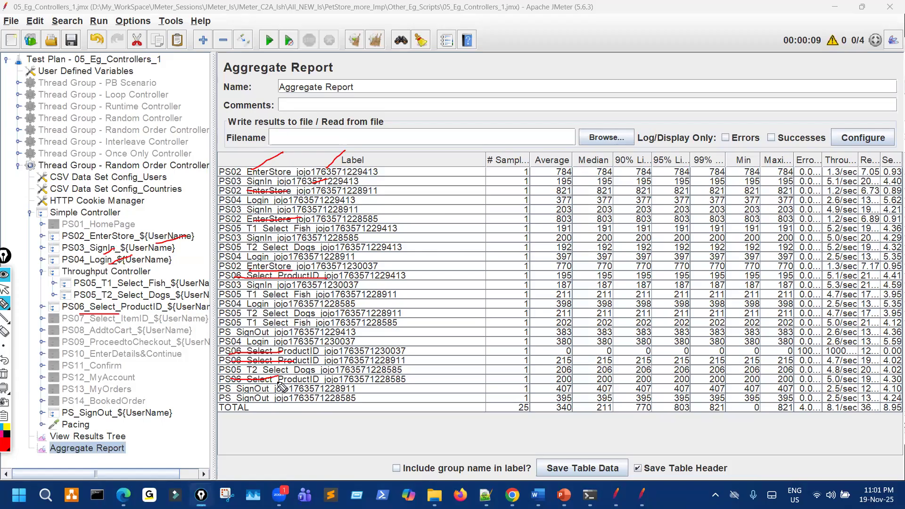
# Mark PS_SignOut and Pacing in the tree and the PS SignOut report rows.
pyautogui.moveTo(69, 409); pyautogui.dragTo(96, 408)
pyautogui.moveTo(282, 389)
pyautogui.mouseDown()
pyautogui.moveTo(231, 390)
pyautogui.moveTo(280, 399)
pyautogui.mouseUp()
pyautogui.moveTo(231, 332); pyautogui.dragTo(278, 333)
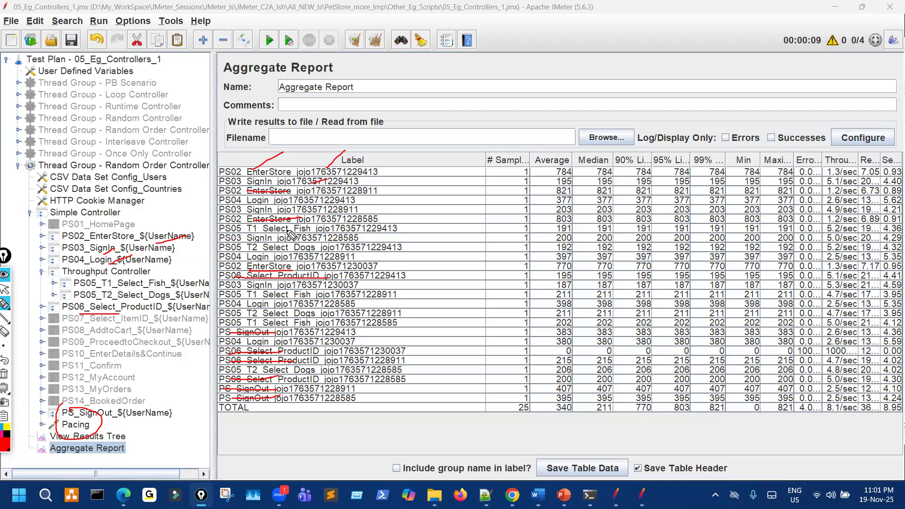
# Clear the red screen annotations and show the View Results Tree for the Random Order Controller run.
pyautogui.hotkey('ctrl', 'shift', 'c')
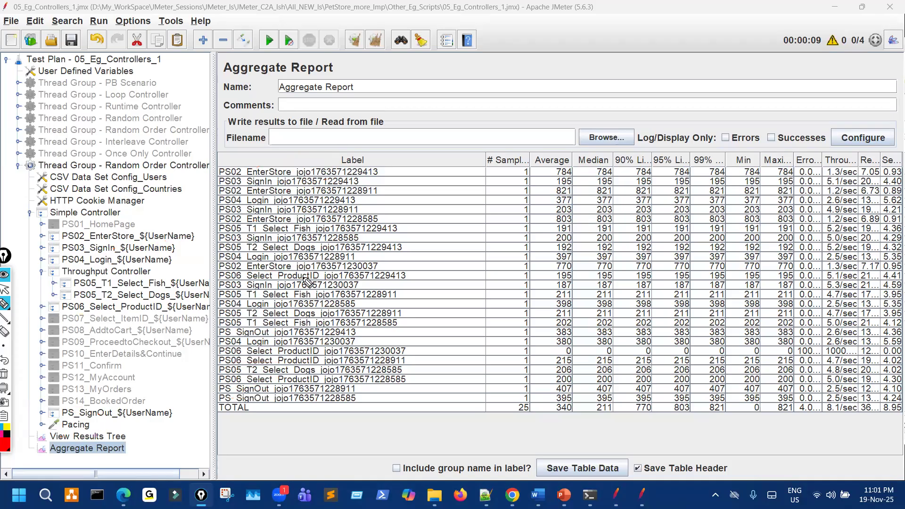
pyautogui.hotkey('ctrl', 'shift', '2')
pyautogui.click(117, 436)
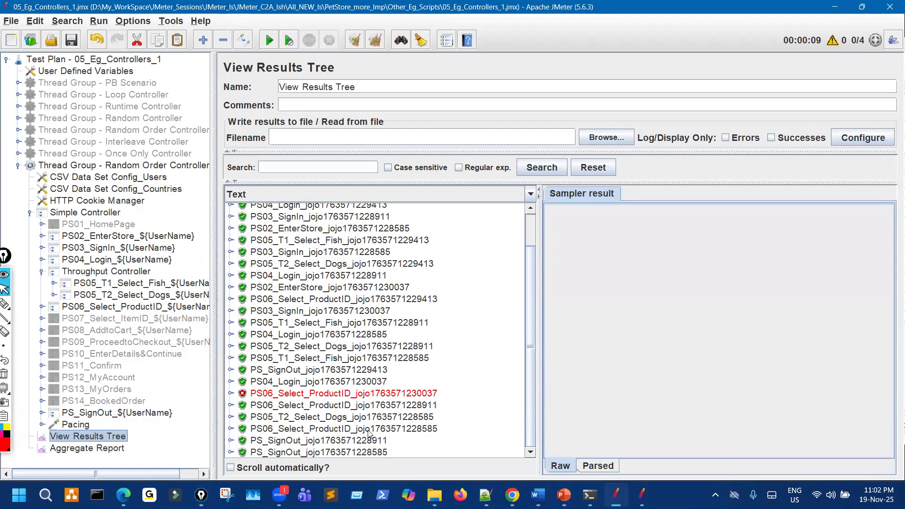
# Inspect the details of several sign-out samples in the results list.
pyautogui.click(318, 445)
pyautogui.click(317, 451)
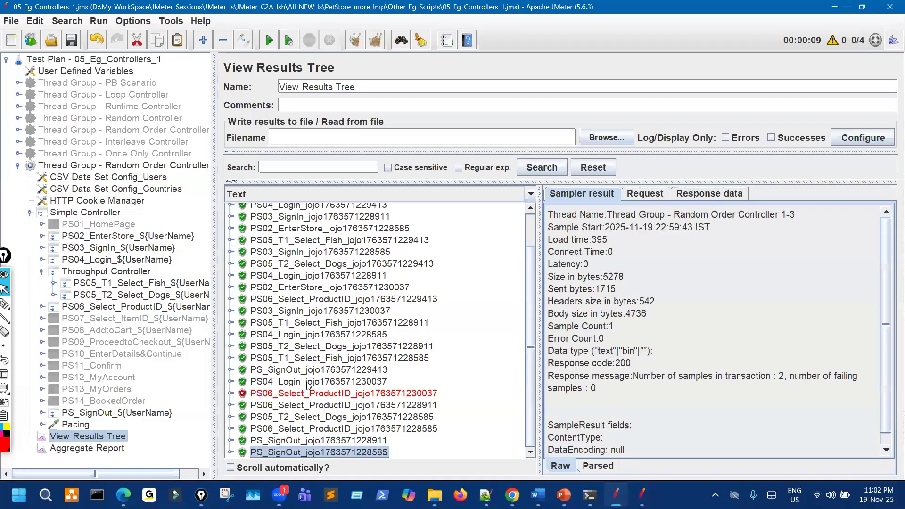
pyautogui.click(315, 373)
pyautogui.scroll(2, 315, 363)
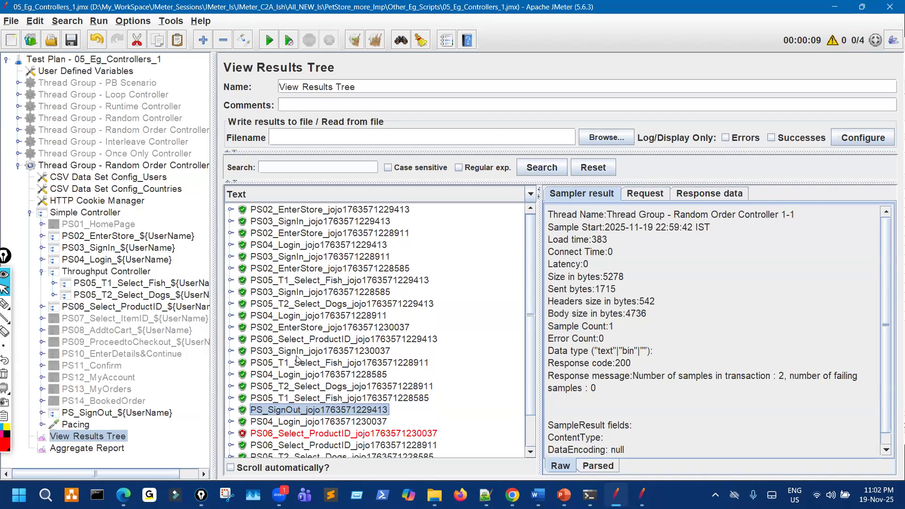
pyautogui.scroll(-2, 315, 373)
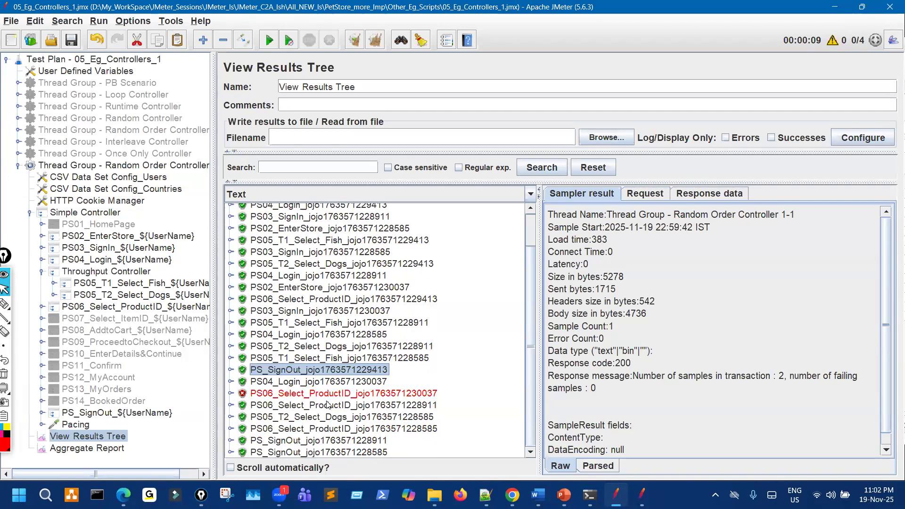
# Examine the failed PS06 sample's Catalog.action-36 sub-request and its request URL.
pyautogui.click(328, 395)
pyautogui.click(230, 393)
pyautogui.click(355, 405)
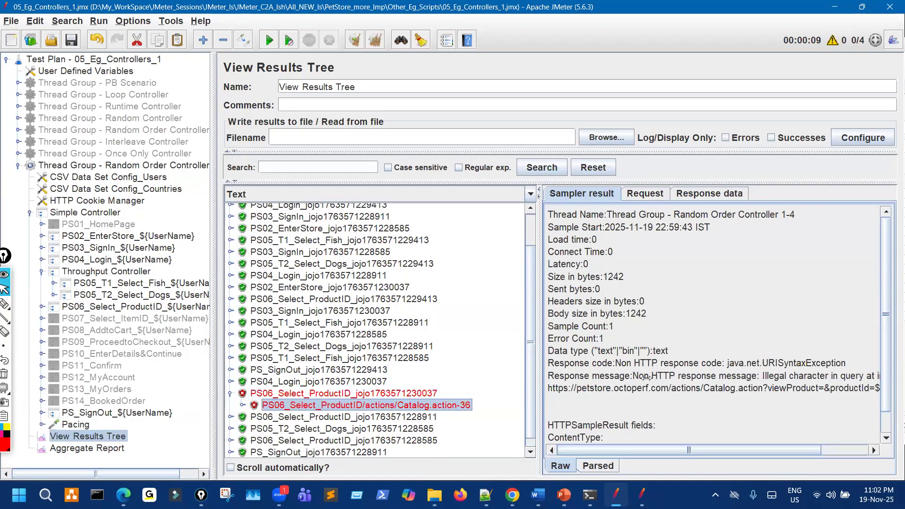
pyautogui.click(644, 193)
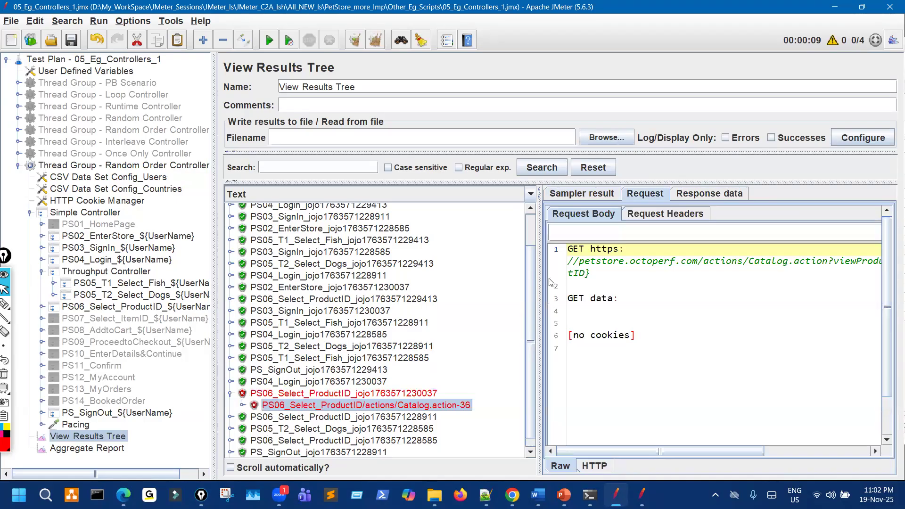
pyautogui.moveTo(421, 272); pyautogui.dragTo(418, 272)
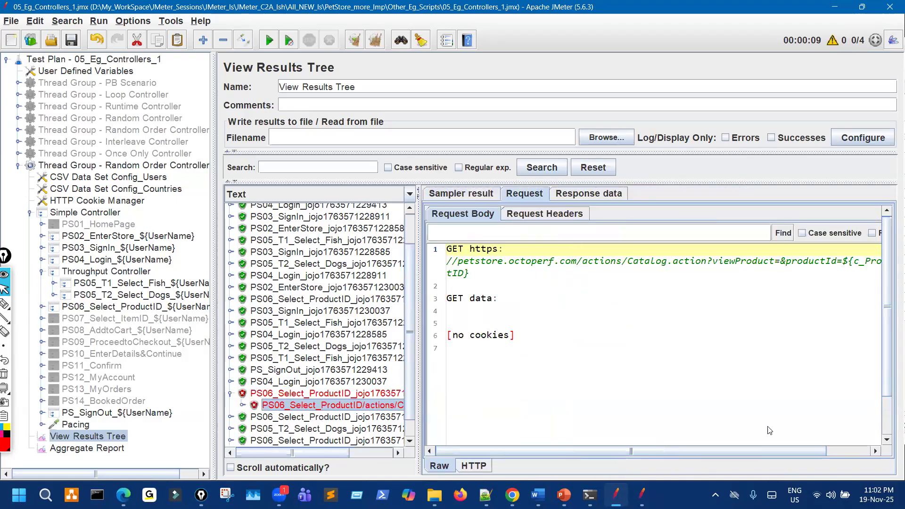
pyautogui.moveTo(781, 451); pyautogui.dragTo(822, 443)
pyautogui.moveTo(811, 264); pyautogui.dragTo(828, 267)
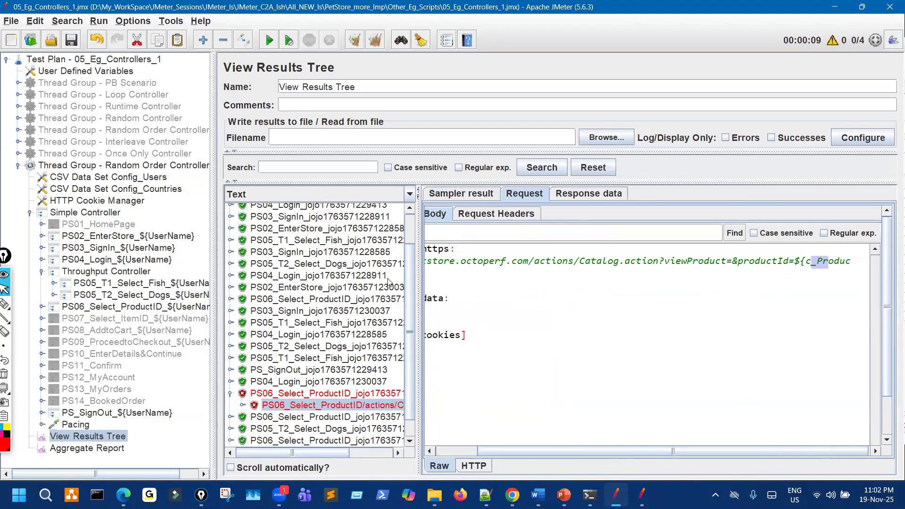
pyautogui.moveTo(418, 296); pyautogui.dragTo(518, 296)
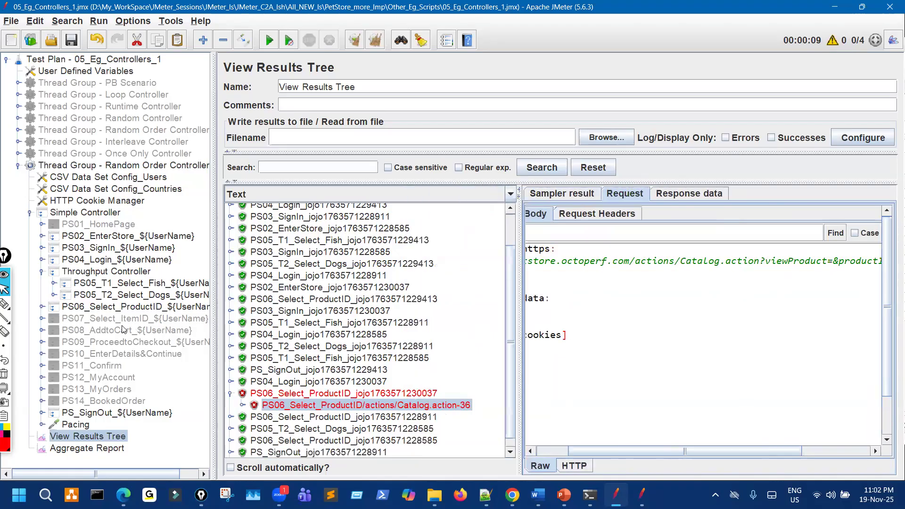
pyautogui.moveTo(214, 244); pyautogui.dragTo(313, 235)
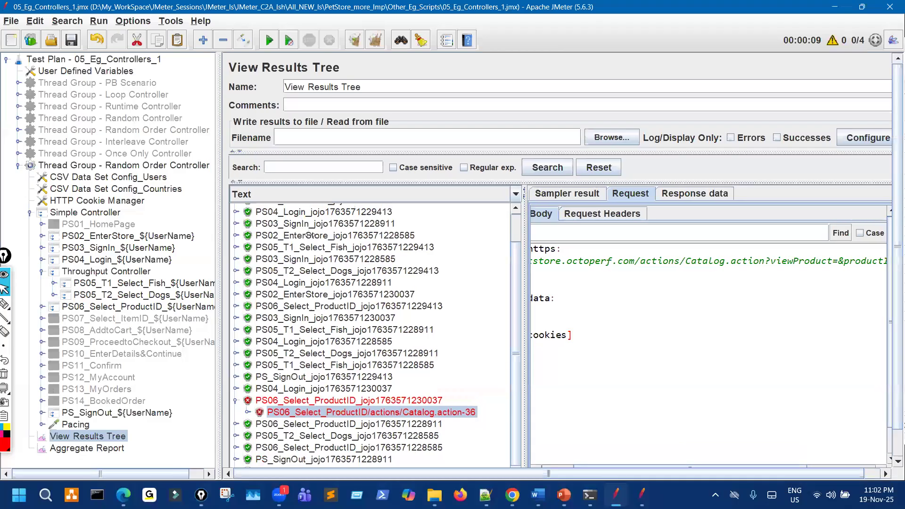
# Disable the Result Status Action Handler under PS06_Select_ProductID and return to the Aggregate Report.
pyautogui.click(42, 307)
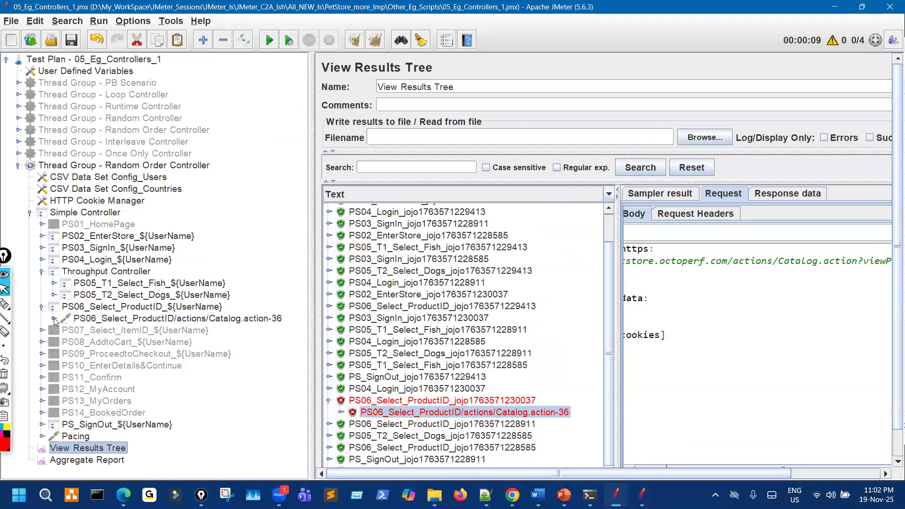
pyautogui.click(54, 319)
pyautogui.click(161, 354)
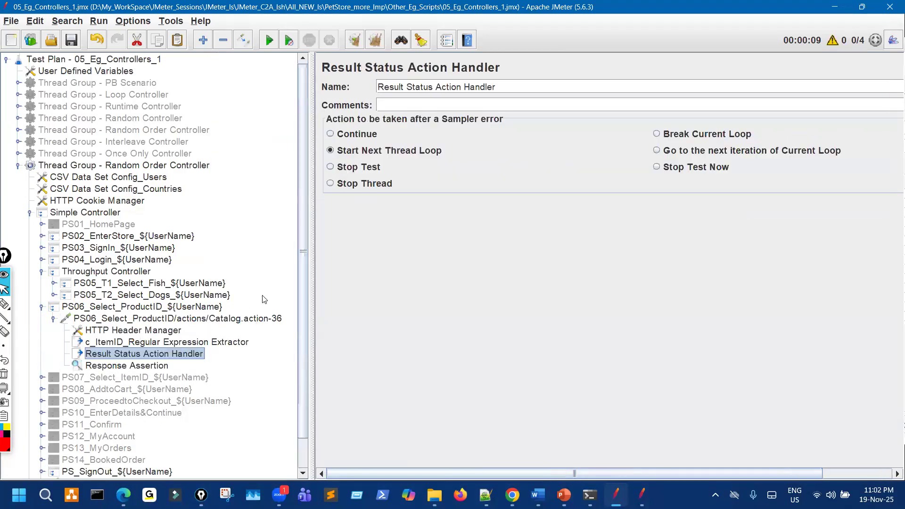
pyautogui.click(240, 43)
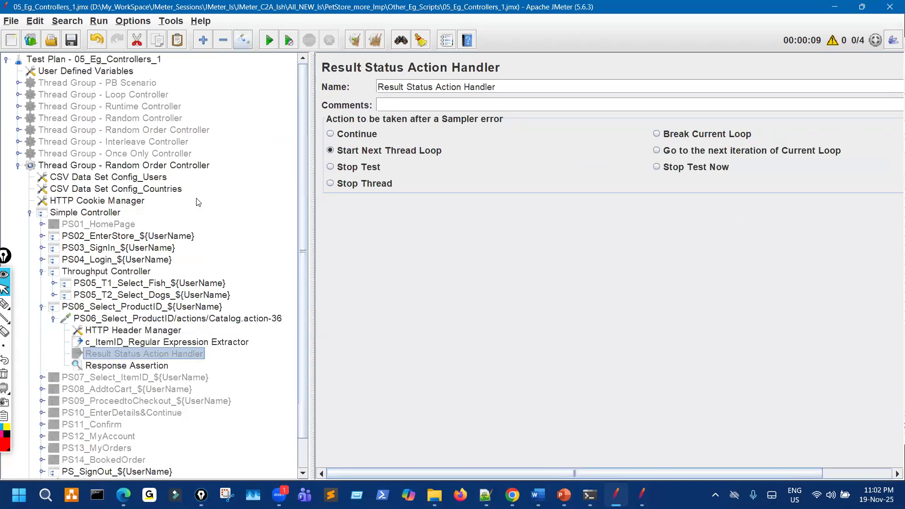
pyautogui.click(42, 307)
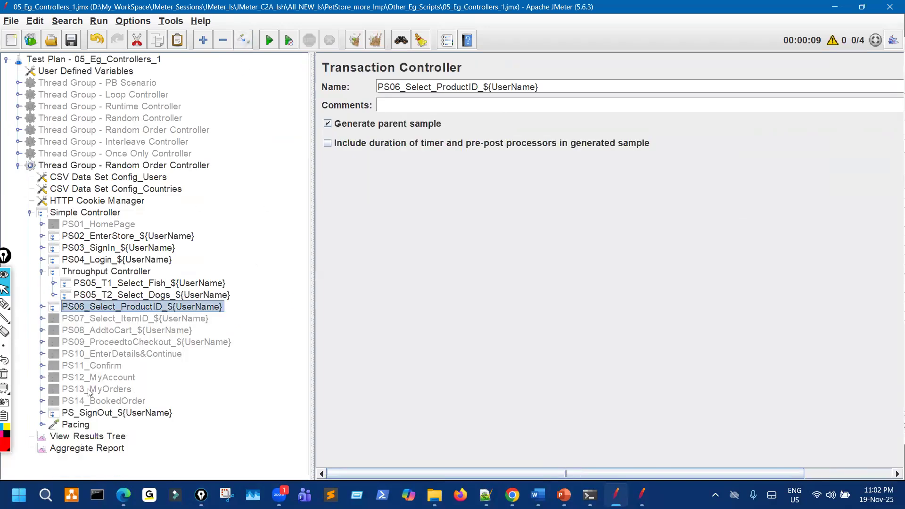
pyautogui.click(41, 271)
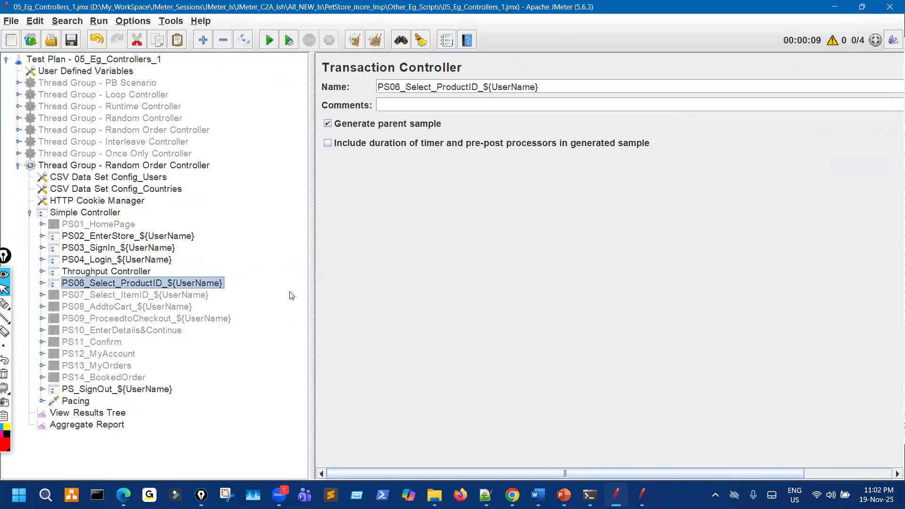
pyautogui.press('End')
pyautogui.moveTo(193, 207); pyautogui.dragTo(195, 210)
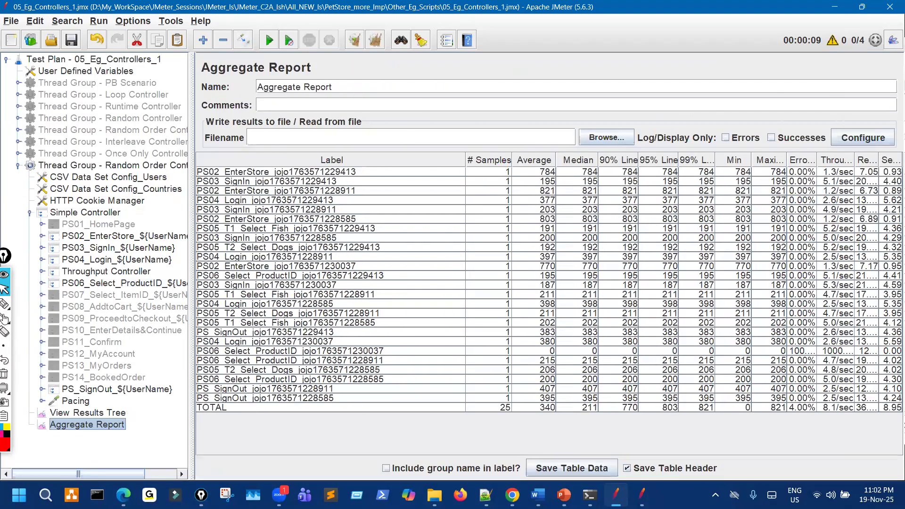
# Check the Random Order Controller thread count, then bring up the Throughput Controller settings.
pyautogui.click(157, 165)
pyautogui.doubleClick(339, 184)
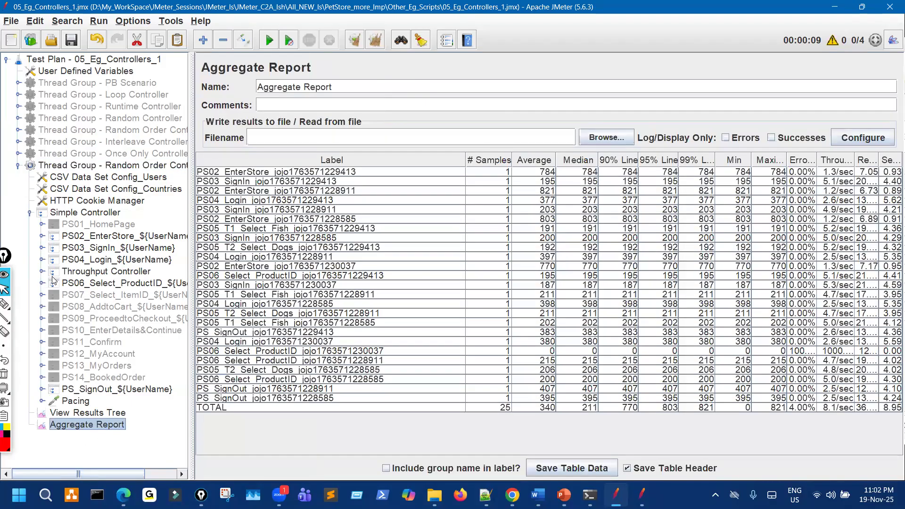
pyautogui.click(42, 272)
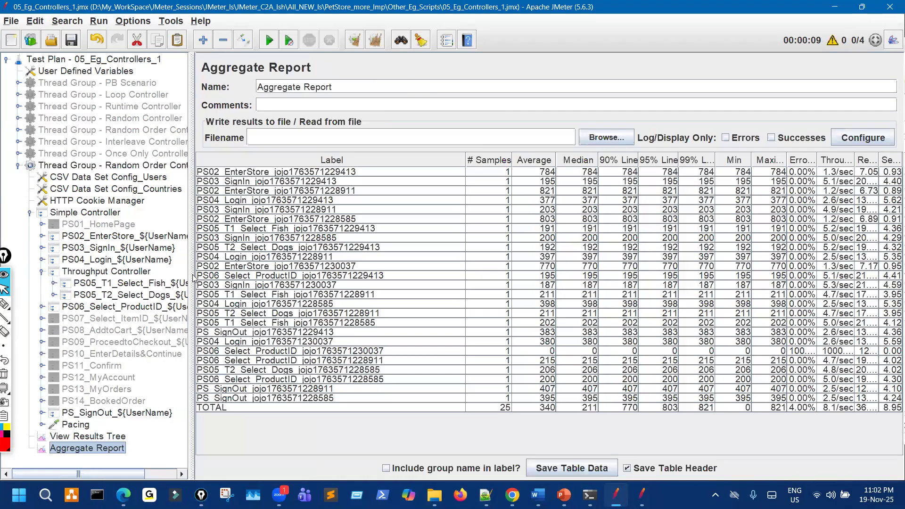
pyautogui.moveTo(193, 278); pyautogui.dragTo(296, 278)
pyautogui.click(126, 274)
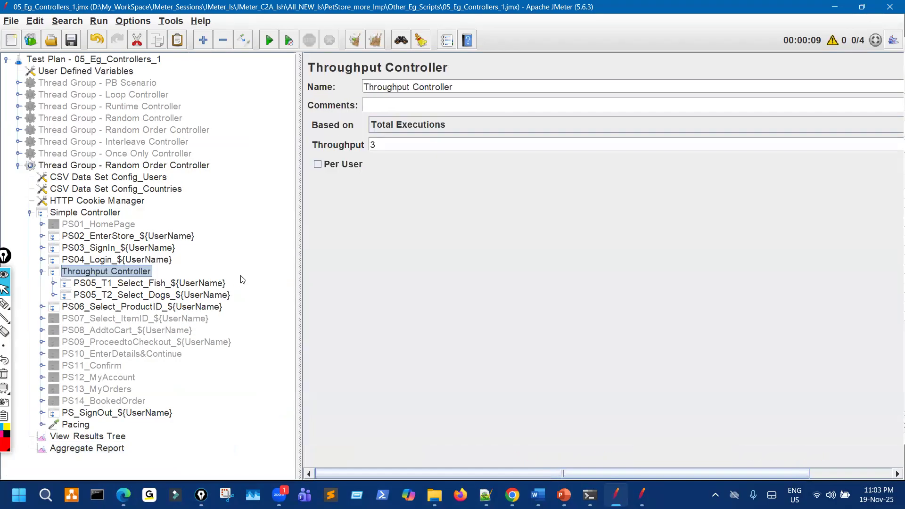
# Annotate PS05, the throughput value 3 and the Total Executions mode, looping the test steps.
pyautogui.click(8, 304)
pyautogui.click(29, 305)
pyautogui.moveTo(97, 282); pyautogui.dragTo(100, 283)
pyautogui.moveTo(370, 141); pyautogui.dragTo(379, 159)
pyautogui.moveTo(424, 135); pyautogui.dragTo(454, 127)
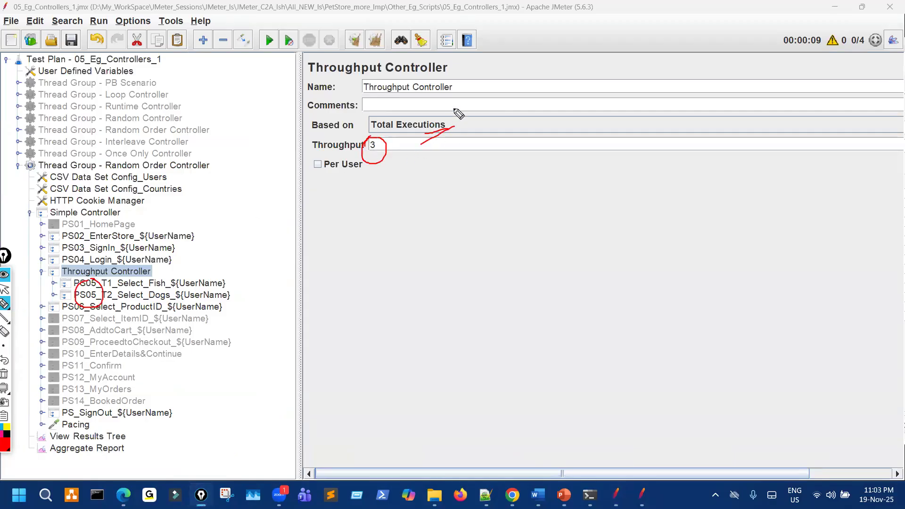
pyautogui.moveTo(137, 222)
pyautogui.mouseDown()
pyautogui.moveTo(226, 353)
pyautogui.moveTo(36, 392)
pyautogui.mouseUp()
pyautogui.moveTo(120, 257)
pyautogui.mouseDown()
pyautogui.moveTo(181, 291)
pyautogui.moveTo(188, 269)
pyautogui.mouseUp()
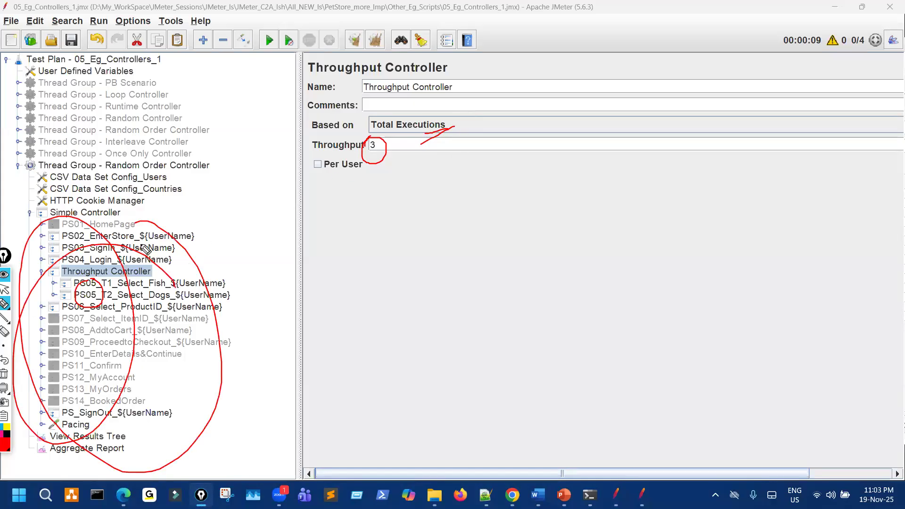
pyautogui.moveTo(180, 238)
pyautogui.mouseDown()
pyautogui.moveTo(151, 325)
pyautogui.moveTo(150, 285)
pyautogui.moveTo(124, 314)
pyautogui.moveTo(160, 294)
pyautogui.moveTo(71, 273)
pyautogui.moveTo(91, 266)
pyautogui.mouseUp()
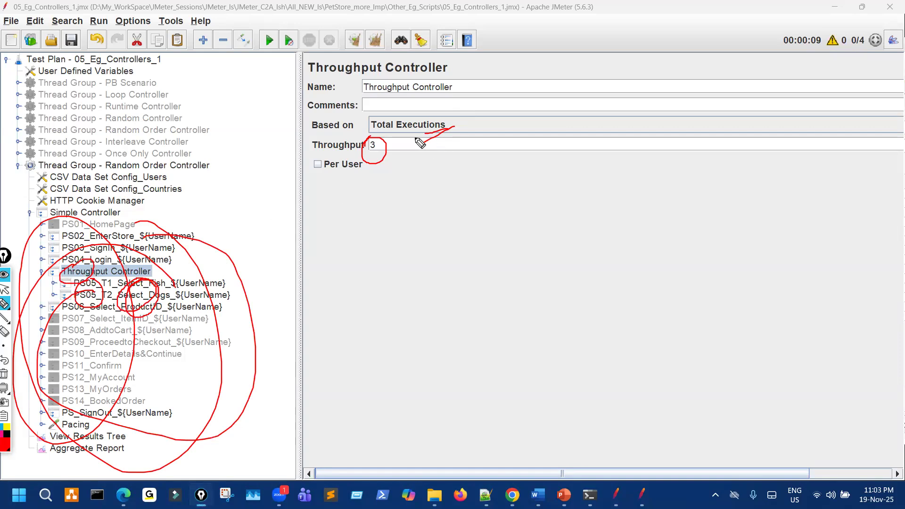
# Re-mark throughput 3 and Total Executions, and handwrite an underlined 'final' note.
pyautogui.moveTo(373, 141)
pyautogui.mouseDown()
pyautogui.moveTo(364, 165)
pyautogui.moveTo(379, 140)
pyautogui.mouseUp()
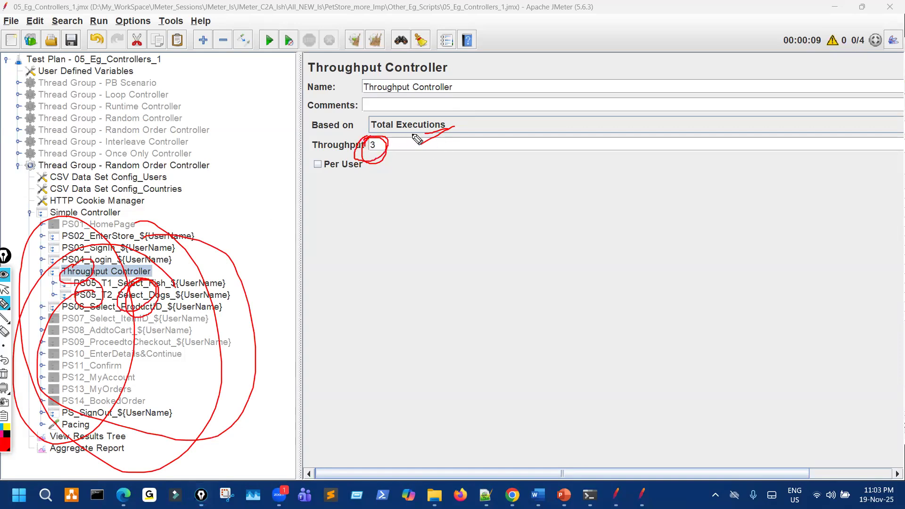
pyautogui.moveTo(447, 118); pyautogui.dragTo(474, 106)
pyautogui.moveTo(375, 142); pyautogui.dragTo(368, 155)
pyautogui.moveTo(408, 215)
pyautogui.mouseDown()
pyautogui.moveTo(429, 267)
pyautogui.moveTo(450, 235)
pyautogui.moveTo(466, 256)
pyautogui.moveTo(530, 218)
pyautogui.mouseUp()
pyautogui.moveTo(418, 287); pyautogui.dragTo(526, 245)
pyautogui.moveTo(453, 278); pyautogui.dragTo(551, 256)
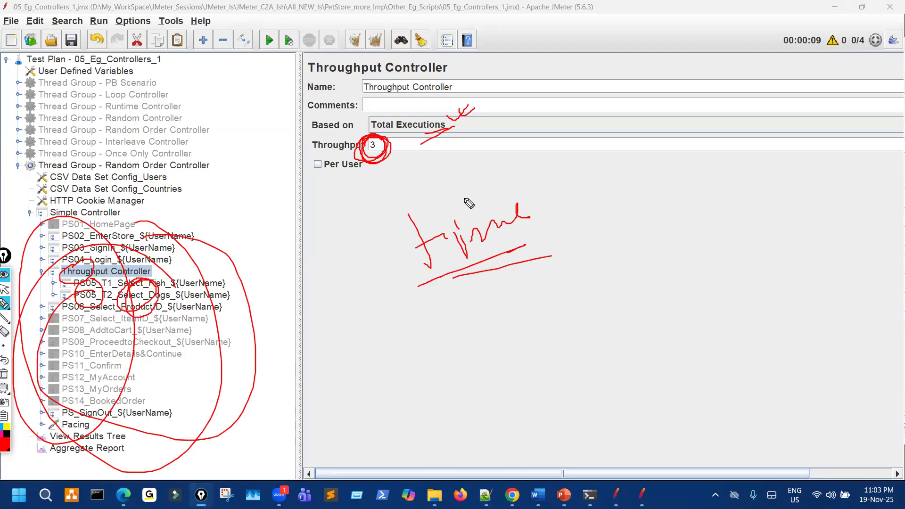
# Clear the annotations, select the throughput value 3 to replace it with 2, and circle T1.
pyautogui.hotkey('ctrl', 'shift', '7')
pyautogui.hotkey('ctrl', 'shift', '2')
pyautogui.moveTo(378, 146); pyautogui.dragTo(347, 143)
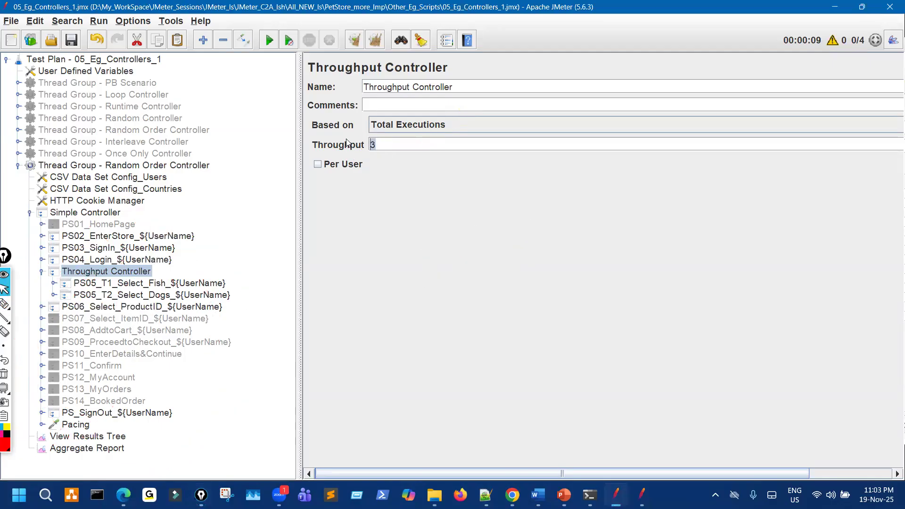
pyautogui.hotkey('ctrl', 'shift', '1')
pyautogui.moveTo(113, 282); pyautogui.dragTo(112, 286)
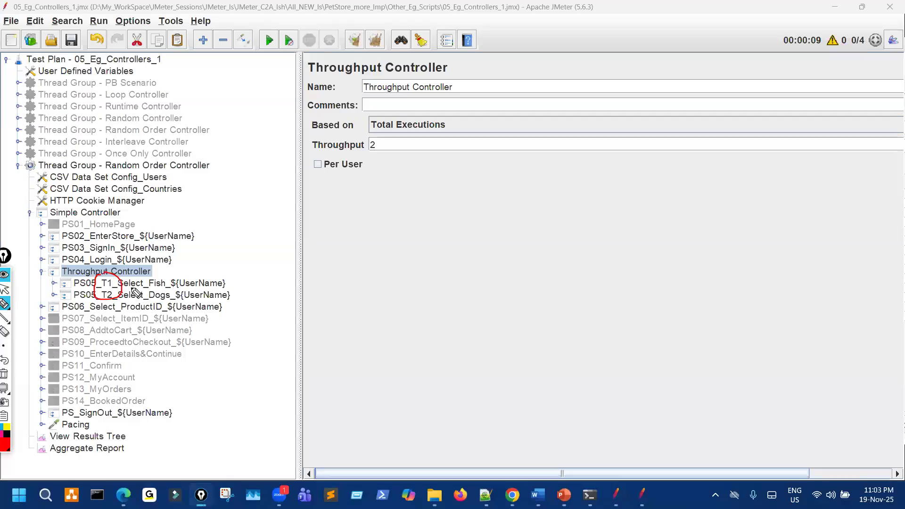
pyautogui.hotkey('ctrl', 'shift', '7')
pyautogui.hotkey('ctrl', 'shift', '2')
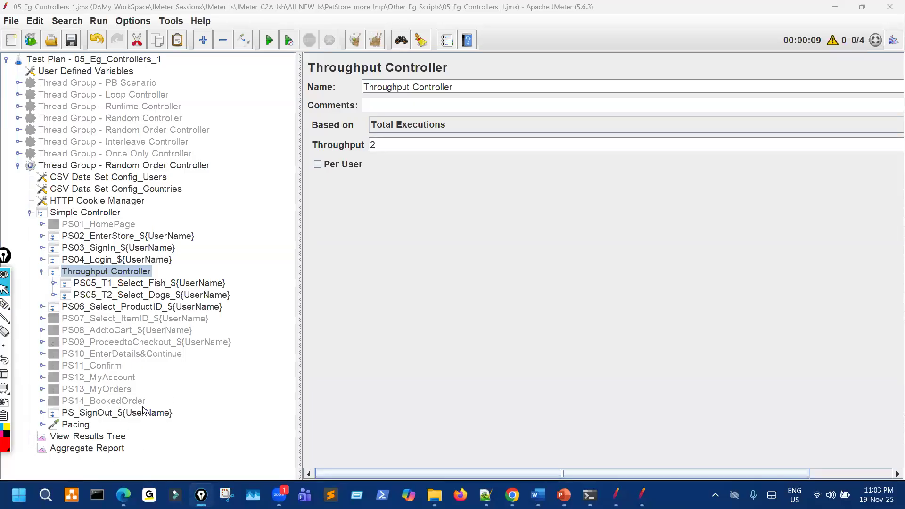
pyautogui.click(105, 448)
pyautogui.click(354, 41)
pyautogui.click(269, 41)
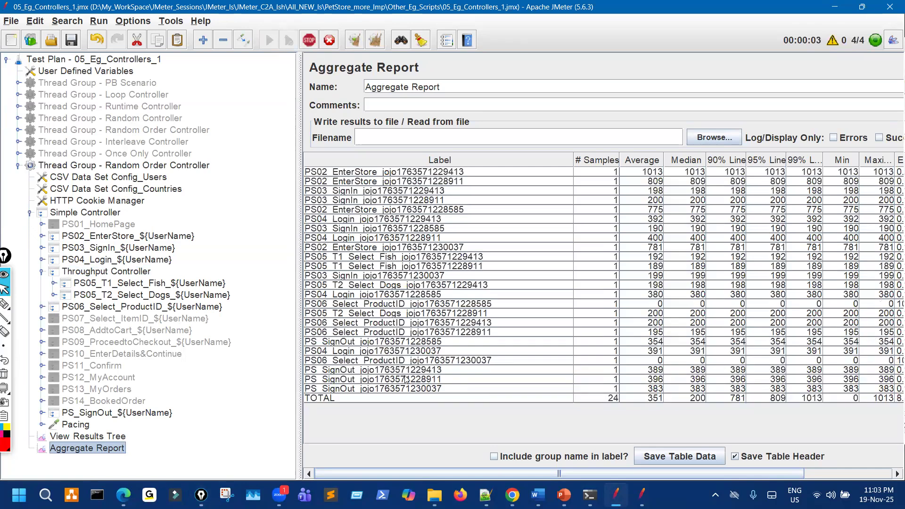
pyautogui.hotkey('ctrl', 'shift', '3')
pyautogui.moveTo(310, 340)
pyautogui.mouseDown()
pyautogui.moveTo(383, 344)
pyautogui.moveTo(330, 373)
pyautogui.moveTo(345, 373)
pyautogui.mouseUp()
pyautogui.moveTo(65, 314); pyautogui.dragTo(62, 311)
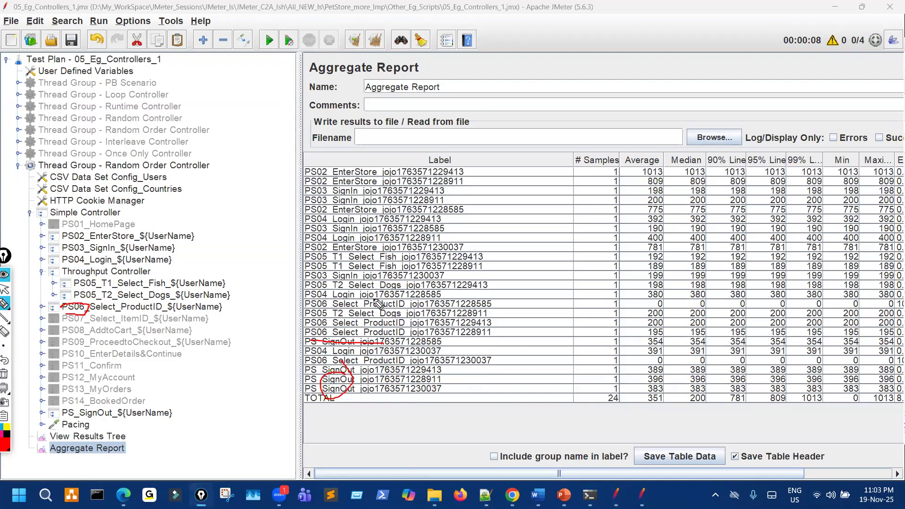
pyautogui.moveTo(316, 303); pyautogui.dragTo(399, 302)
pyautogui.moveTo(312, 322)
pyautogui.mouseDown()
pyautogui.moveTo(375, 321)
pyautogui.moveTo(372, 333)
pyautogui.mouseUp()
pyautogui.moveTo(311, 360); pyautogui.dragTo(325, 361)
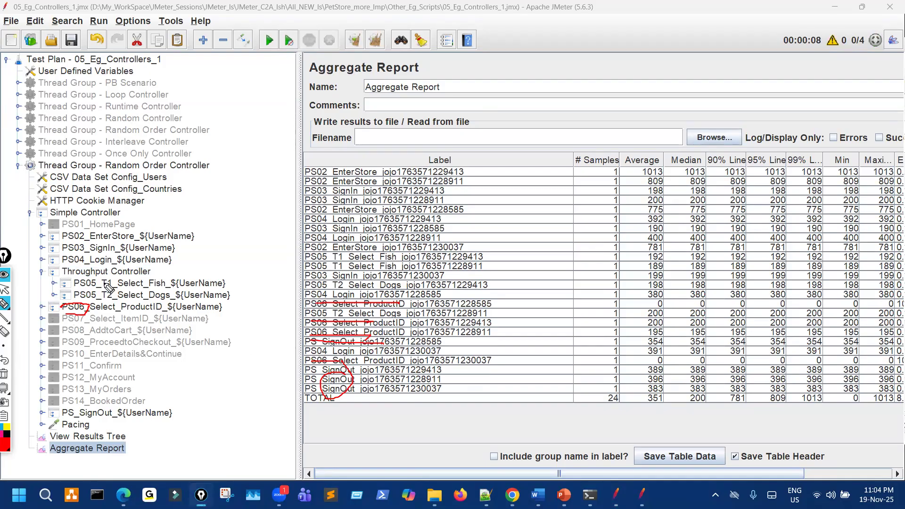
pyautogui.moveTo(105, 283)
pyautogui.mouseDown()
pyautogui.moveTo(131, 303)
pyautogui.moveTo(113, 279)
pyautogui.moveTo(102, 284)
pyautogui.mouseUp()
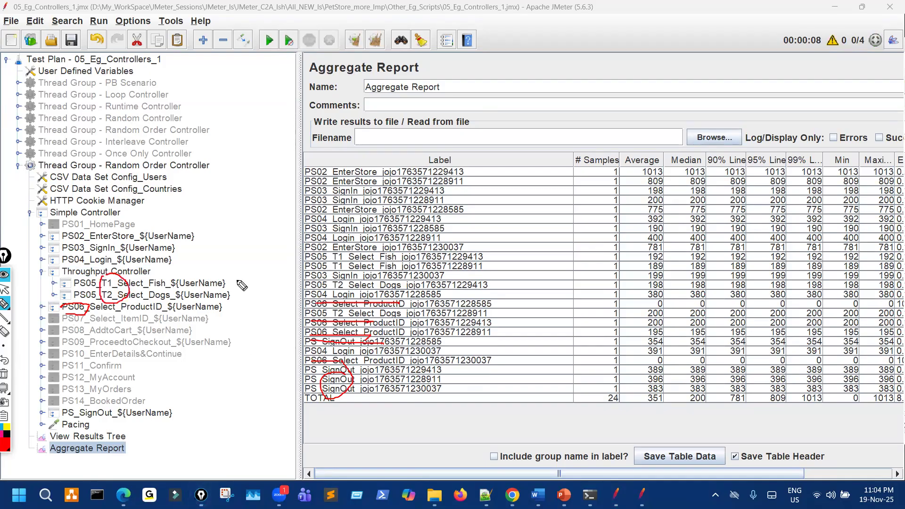
pyautogui.moveTo(347, 250)
pyautogui.mouseDown()
pyautogui.moveTo(332, 257)
pyautogui.moveTo(351, 259)
pyautogui.moveTo(349, 250)
pyautogui.mouseUp()
pyautogui.moveTo(336, 281)
pyautogui.mouseDown()
pyautogui.moveTo(333, 265)
pyautogui.moveTo(350, 262)
pyautogui.mouseUp()
pyautogui.moveTo(348, 315)
pyautogui.mouseDown()
pyautogui.moveTo(333, 319)
pyautogui.moveTo(351, 309)
pyautogui.mouseUp()
pyautogui.moveTo(523, 266)
pyautogui.mouseDown()
pyautogui.moveTo(538, 291)
pyautogui.moveTo(604, 307)
pyautogui.mouseUp()
pyautogui.moveTo(595, 254)
pyautogui.mouseDown()
pyautogui.moveTo(605, 298)
pyautogui.moveTo(626, 270)
pyautogui.mouseUp()
pyautogui.moveTo(619, 246); pyautogui.dragTo(628, 269)
pyautogui.moveTo(141, 239); pyautogui.dragTo(168, 349)
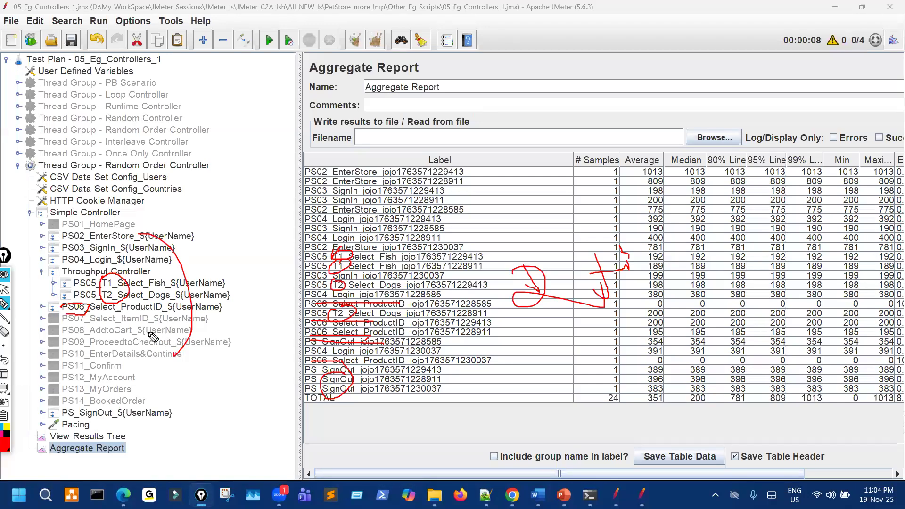
pyautogui.hotkey('ctrl', 'shift', '7')
pyautogui.hotkey('ctrl', 'shift', '1')
# Tick Per User on the Throughput Controller and mark the PS05 T1 and T2 samplers.
pyautogui.click(141, 272)
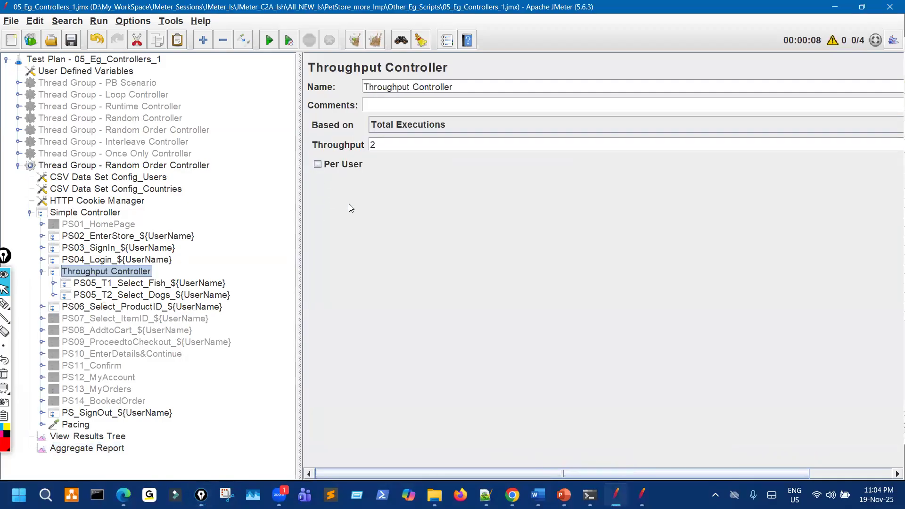
pyautogui.hotkey('ctrl', 'shift', '2')
pyautogui.moveTo(324, 153)
pyautogui.mouseDown()
pyautogui.moveTo(294, 165)
pyautogui.moveTo(283, 188)
pyautogui.moveTo(316, 161)
pyautogui.mouseUp()
pyautogui.click(317, 164)
pyautogui.moveTo(115, 286); pyautogui.dragTo(131, 298)
pyautogui.hotkey('ctrl', 'shift', '7')
pyautogui.hotkey('ctrl', 'shift', '2')
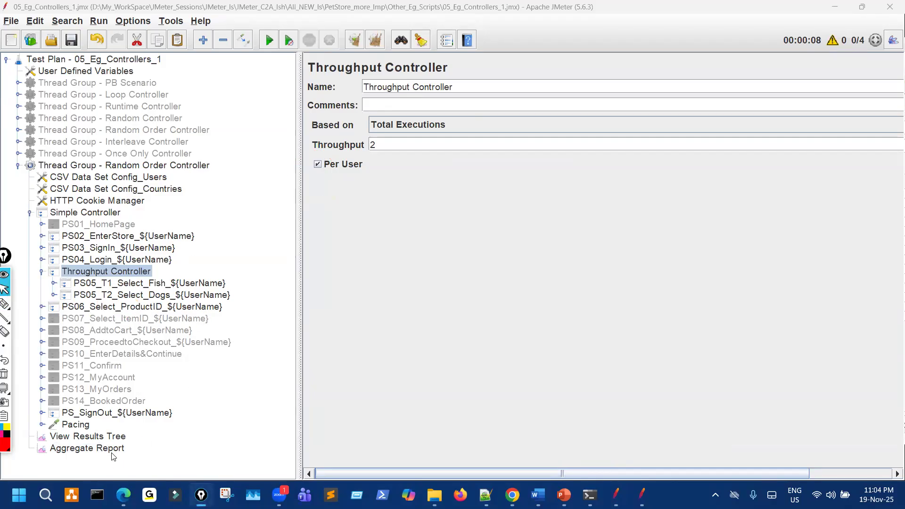
# Highlight the PS05 T1 user suffix in the Aggregate Report, then show the View Results Tree.
pyautogui.click(112, 451)
pyautogui.hotkey('ctrl', 'shift', '1')
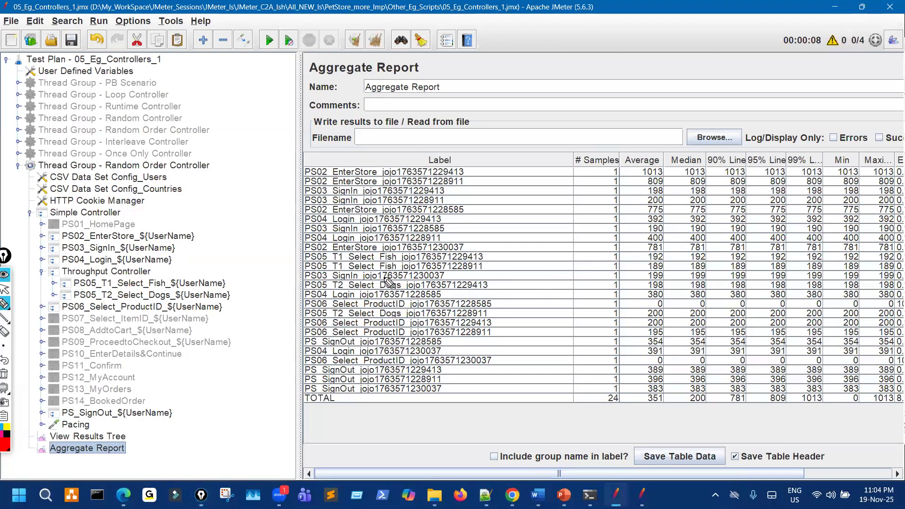
pyautogui.moveTo(457, 258); pyautogui.dragTo(486, 256)
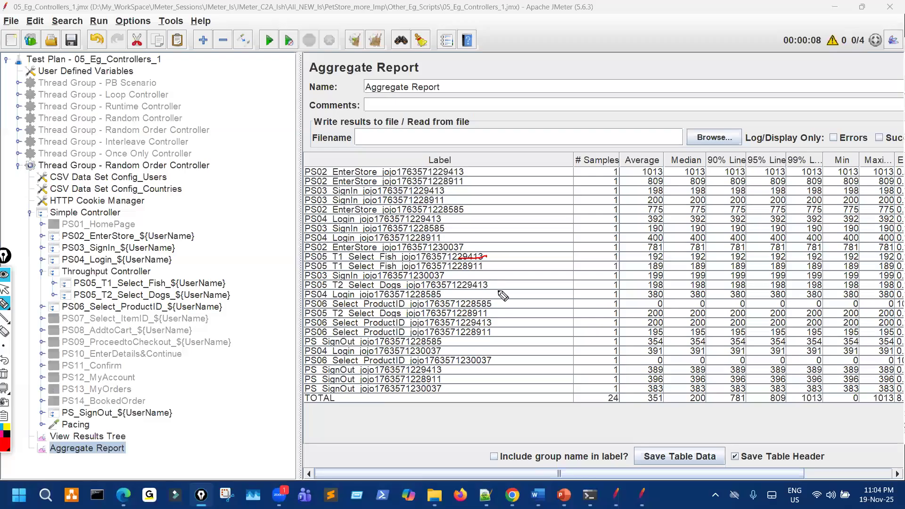
pyautogui.moveTo(108, 283)
pyautogui.mouseDown()
pyautogui.moveTo(96, 298)
pyautogui.moveTo(124, 284)
pyautogui.mouseUp()
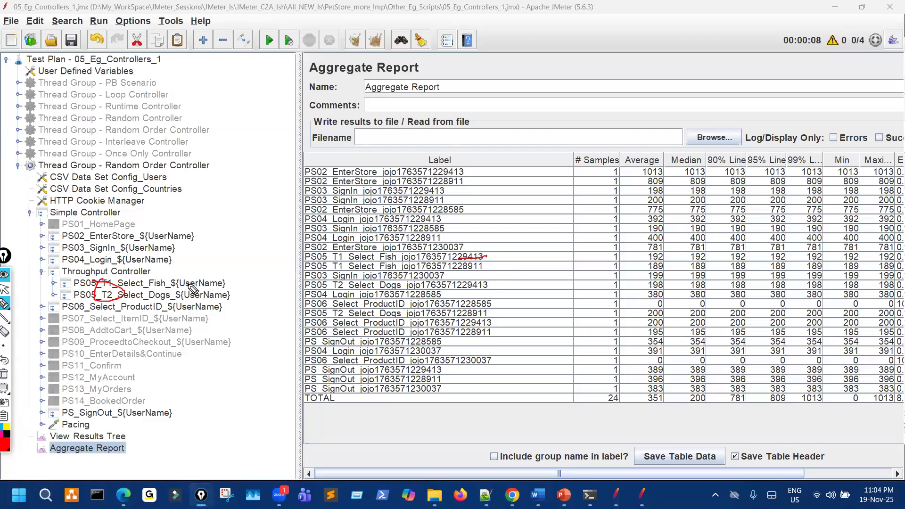
pyautogui.press('Escape')
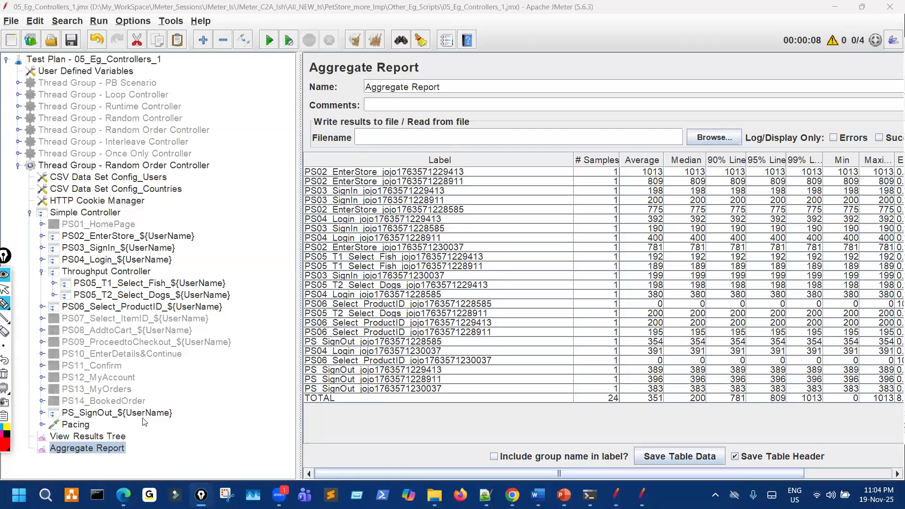
pyautogui.click(114, 439)
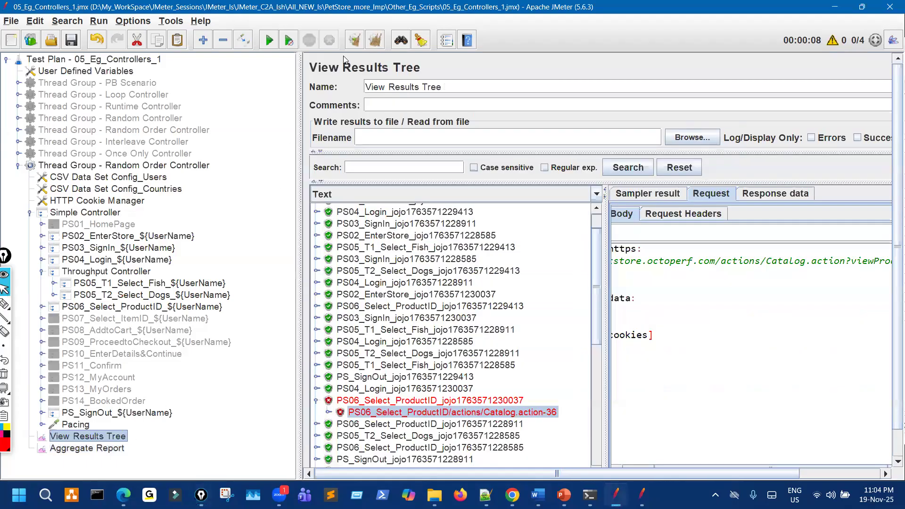
# Clear previous results, rerun the test and widen the Aggregate Report table.
pyautogui.hotkey('ctrl', 'e')
pyautogui.hotkey('ctrl', 'r')
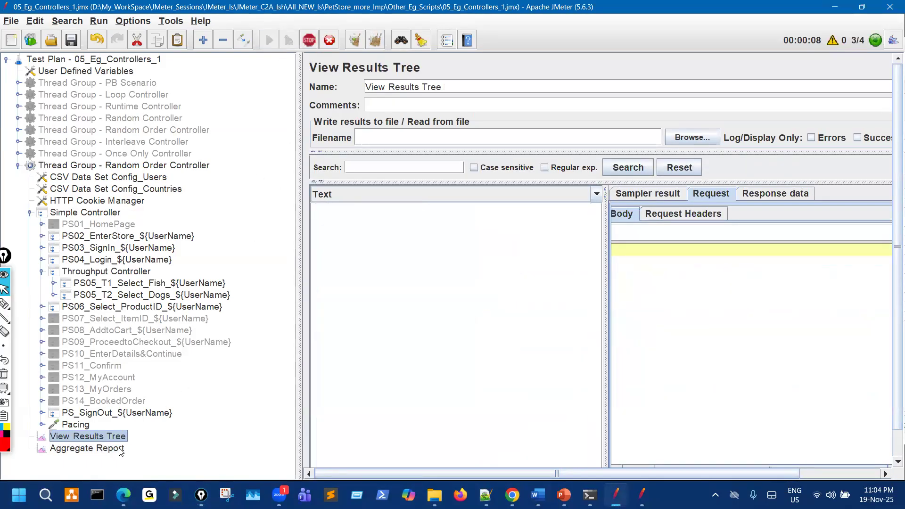
pyautogui.press('Down')
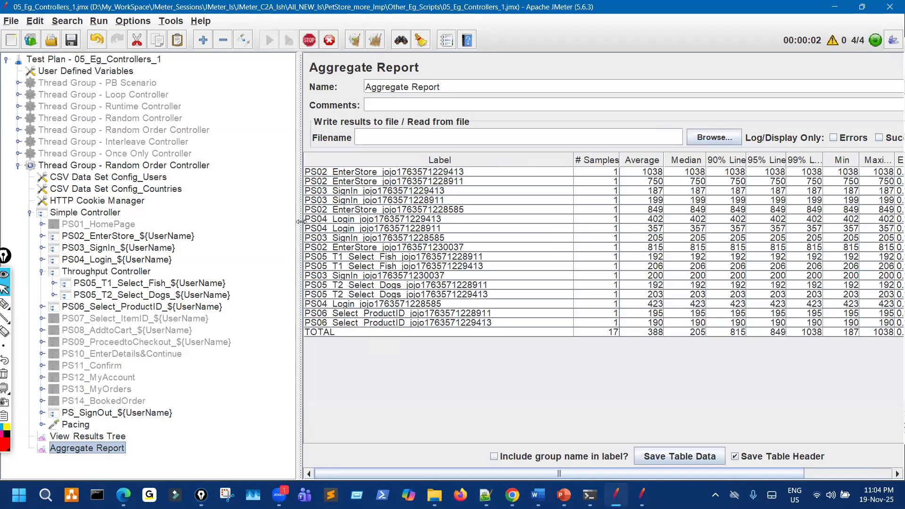
pyautogui.moveTo(238, 222); pyautogui.dragTo(235, 222)
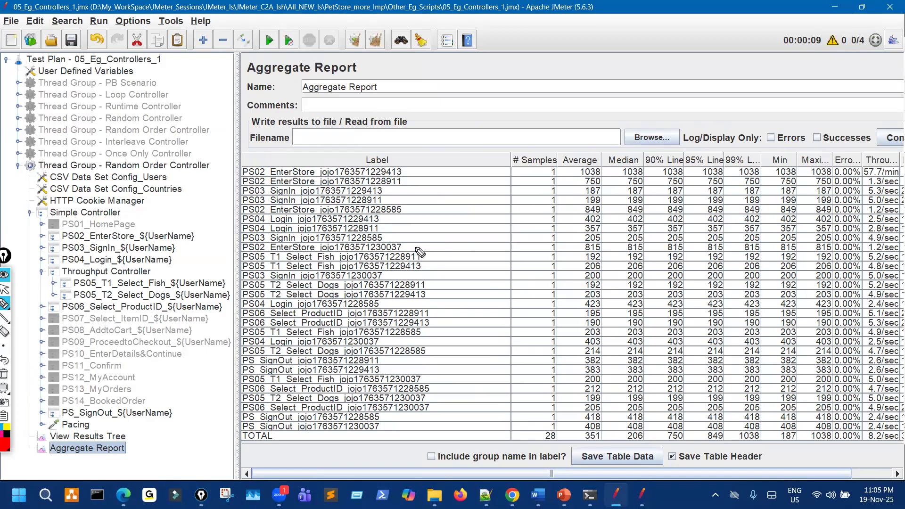
# Circle the user suffixes on the first PS05 T1 and T2 rows and sketch an execution tally.
pyautogui.moveTo(418, 253)
pyautogui.mouseDown()
pyautogui.moveTo(409, 267)
pyautogui.moveTo(429, 260)
pyautogui.moveTo(415, 247)
pyautogui.mouseUp()
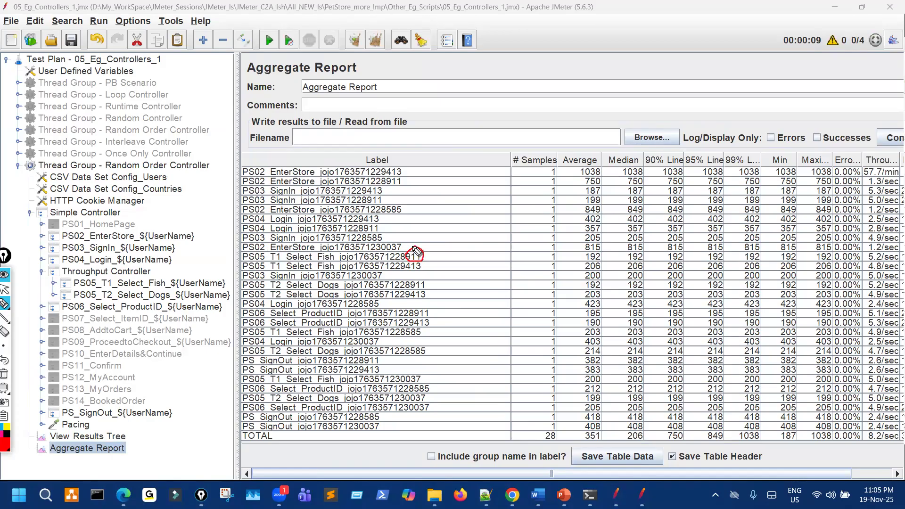
pyautogui.moveTo(264, 260)
pyautogui.mouseDown()
pyautogui.moveTo(282, 254)
pyautogui.moveTo(270, 284)
pyautogui.moveTo(281, 282)
pyautogui.mouseUp()
pyautogui.moveTo(406, 282)
pyautogui.mouseDown()
pyautogui.moveTo(421, 281)
pyautogui.moveTo(407, 283)
pyautogui.mouseUp()
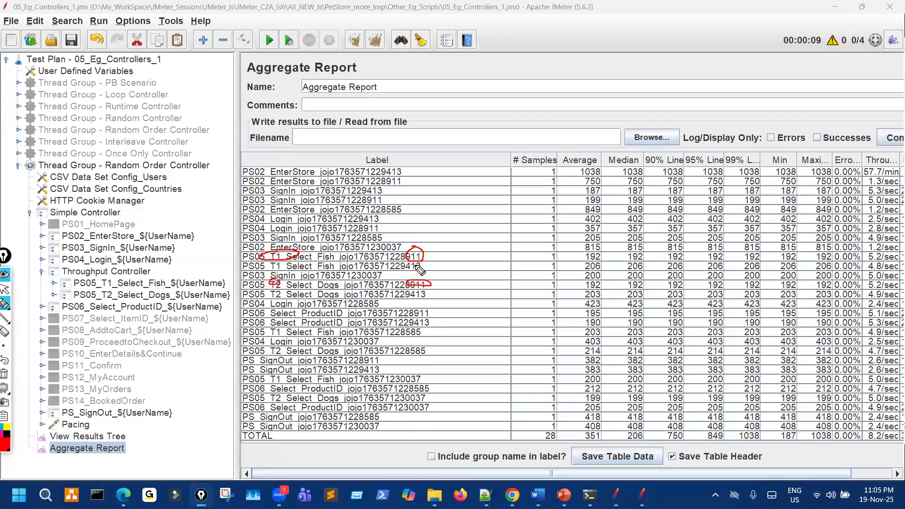
pyautogui.moveTo(414, 262)
pyautogui.mouseDown()
pyautogui.moveTo(410, 301)
pyautogui.moveTo(425, 292)
pyautogui.mouseUp()
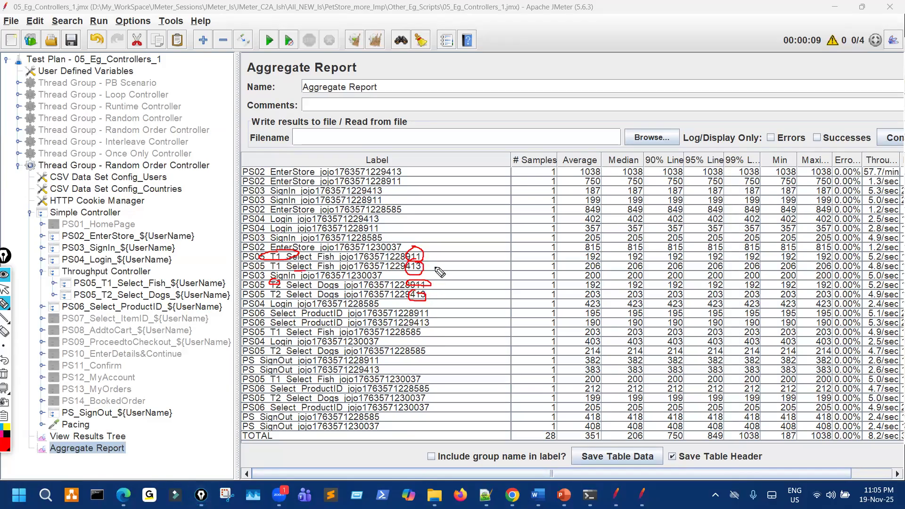
pyautogui.moveTo(438, 243)
pyautogui.mouseDown()
pyautogui.moveTo(443, 258)
pyautogui.moveTo(484, 234)
pyautogui.moveTo(475, 241)
pyautogui.moveTo(512, 236)
pyautogui.moveTo(497, 243)
pyautogui.mouseUp()
pyautogui.moveTo(514, 222)
pyautogui.mouseDown()
pyautogui.moveTo(546, 208)
pyautogui.moveTo(538, 221)
pyautogui.mouseUp()
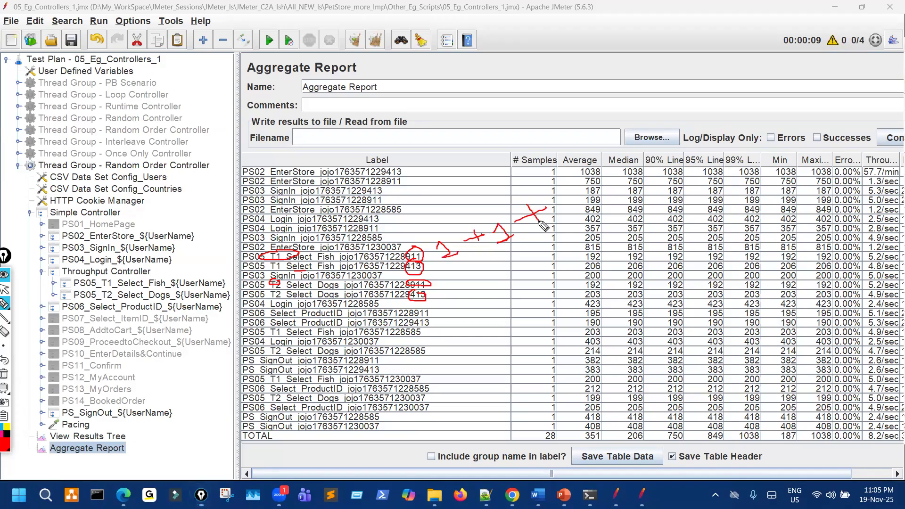
# Mark the later users' PS04 Login, PS05 T1/T2 and PS06 rows with their user suffixes.
pyautogui.moveTo(269, 338); pyautogui.dragTo(298, 337)
pyautogui.moveTo(417, 323); pyautogui.dragTo(409, 328)
pyautogui.moveTo(283, 357); pyautogui.dragTo(319, 356)
pyautogui.moveTo(410, 350); pyautogui.dragTo(431, 328)
pyautogui.moveTo(575, 201)
pyautogui.mouseDown()
pyautogui.moveTo(580, 187)
pyautogui.moveTo(609, 201)
pyautogui.moveTo(629, 176)
pyautogui.moveTo(632, 191)
pyautogui.mouseUp()
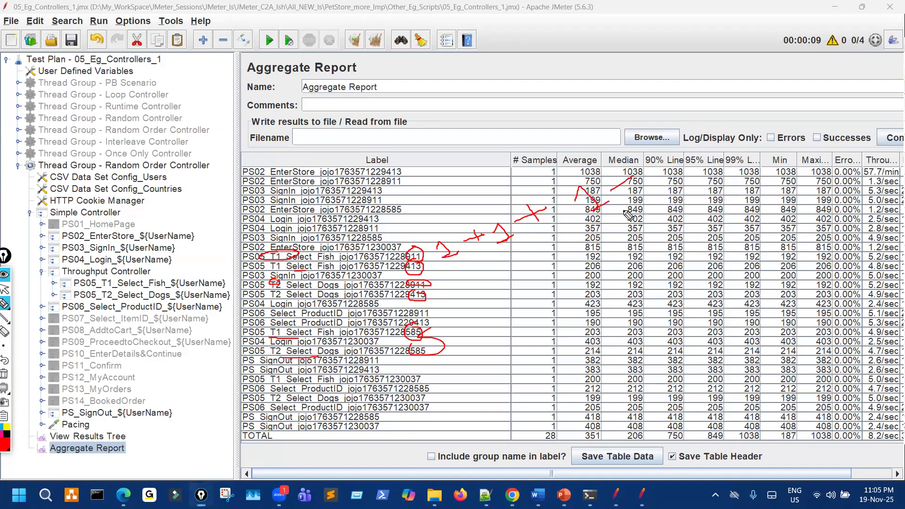
pyautogui.moveTo(264, 385)
pyautogui.mouseDown()
pyautogui.moveTo(297, 383)
pyautogui.moveTo(296, 407)
pyautogui.mouseUp()
pyautogui.moveTo(415, 376)
pyautogui.mouseDown()
pyautogui.moveTo(415, 389)
pyautogui.moveTo(398, 379)
pyautogui.moveTo(409, 373)
pyautogui.moveTo(416, 415)
pyautogui.moveTo(432, 411)
pyautogui.mouseUp()
pyautogui.moveTo(450, 365); pyautogui.dragTo(456, 403)
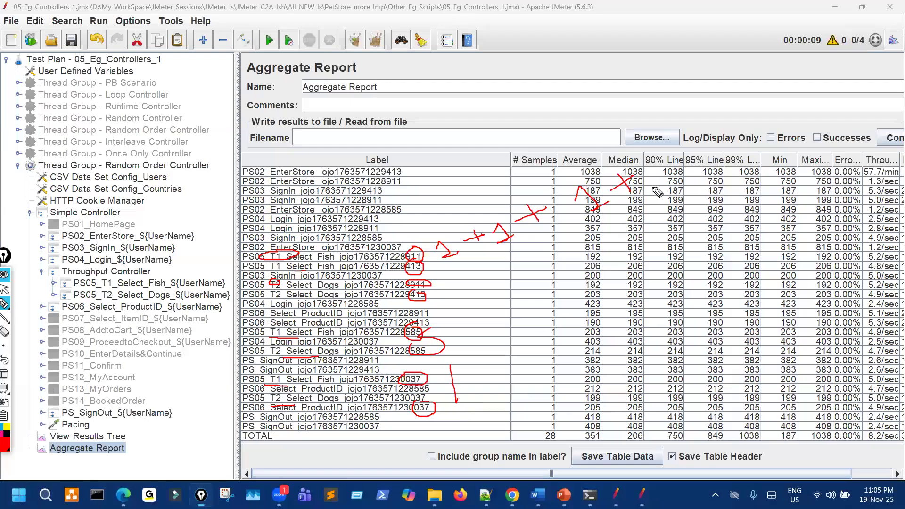
# Circle T1 and T2 in the test plan samplers, link them to the table, then clear annotations.
pyautogui.moveTo(662, 168); pyautogui.dragTo(676, 188)
pyautogui.moveTo(105, 277)
pyautogui.mouseDown()
pyautogui.moveTo(125, 292)
pyautogui.moveTo(117, 279)
pyautogui.mouseUp()
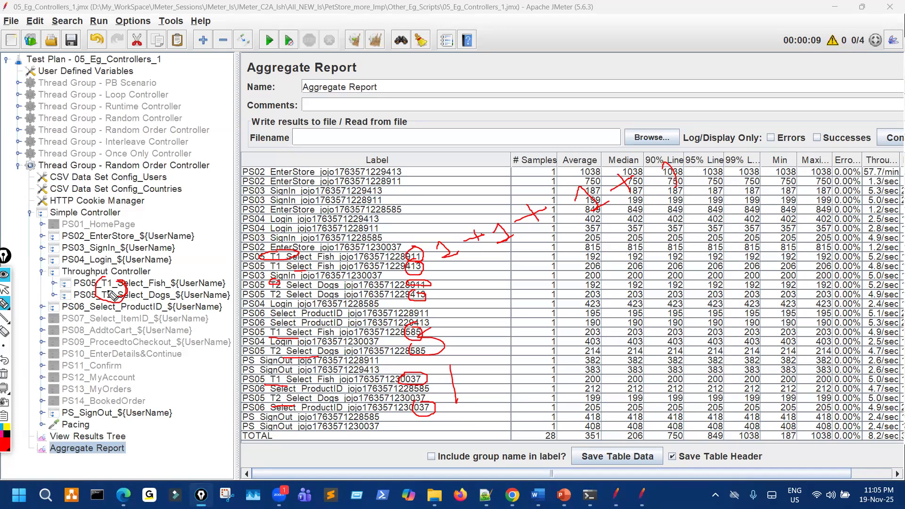
pyautogui.moveTo(469, 281); pyautogui.dragTo(664, 231)
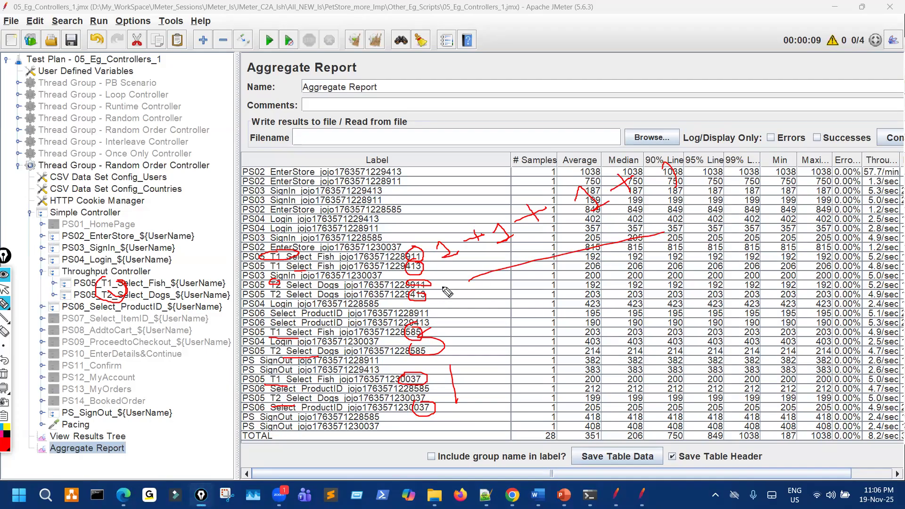
pyautogui.hotkey('ctrl', 'shift', '7')
# Set the thread group's Number of Threads to 6, clear results and rerun the test.
pyautogui.hotkey('ctrl', 'shift', '2')
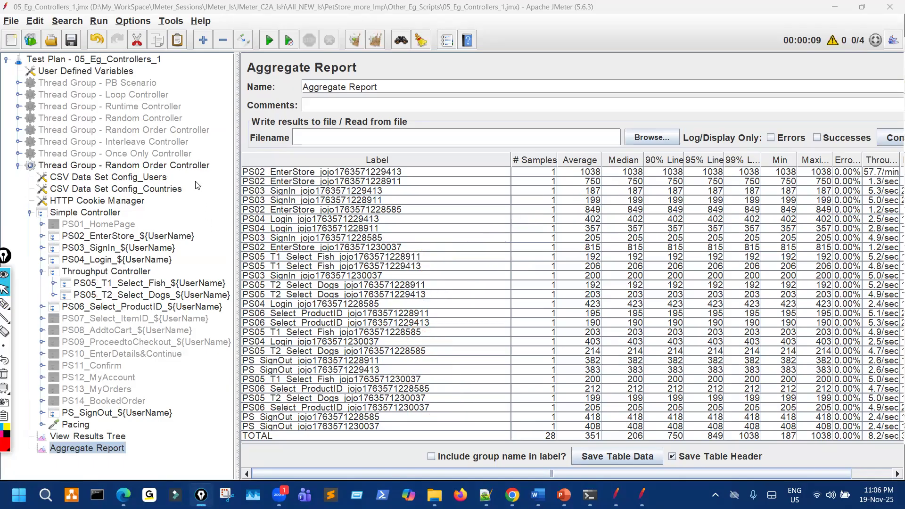
pyautogui.click(193, 166)
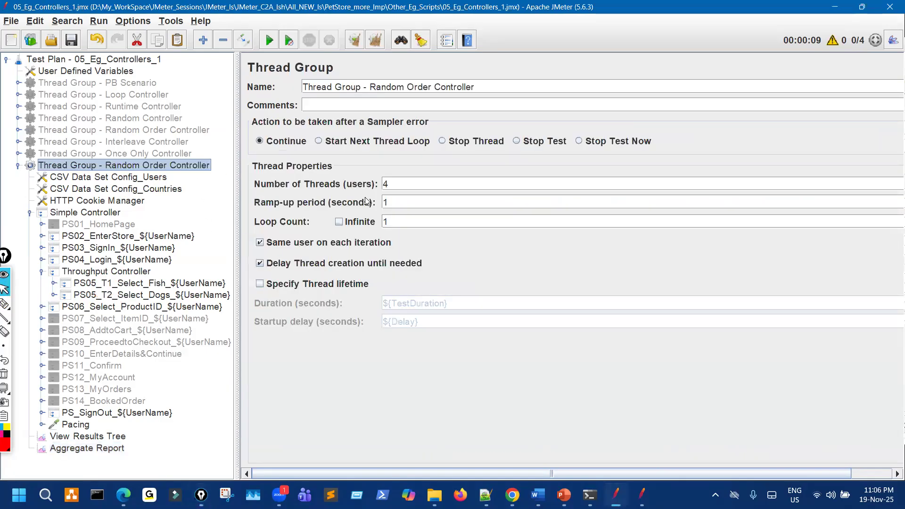
pyautogui.moveTo(394, 184); pyautogui.dragTo(362, 183)
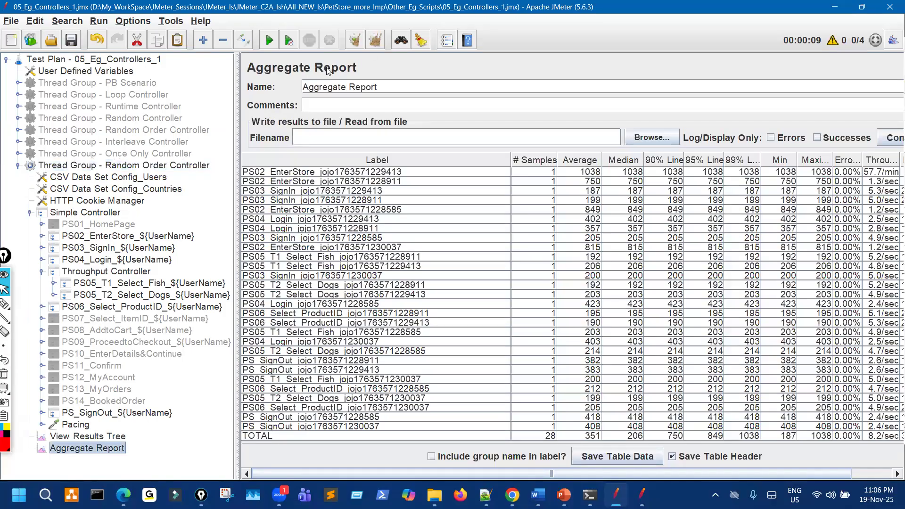
pyautogui.hotkey('ctrl', 'e')
pyautogui.hotkey('ctrl', 'r')
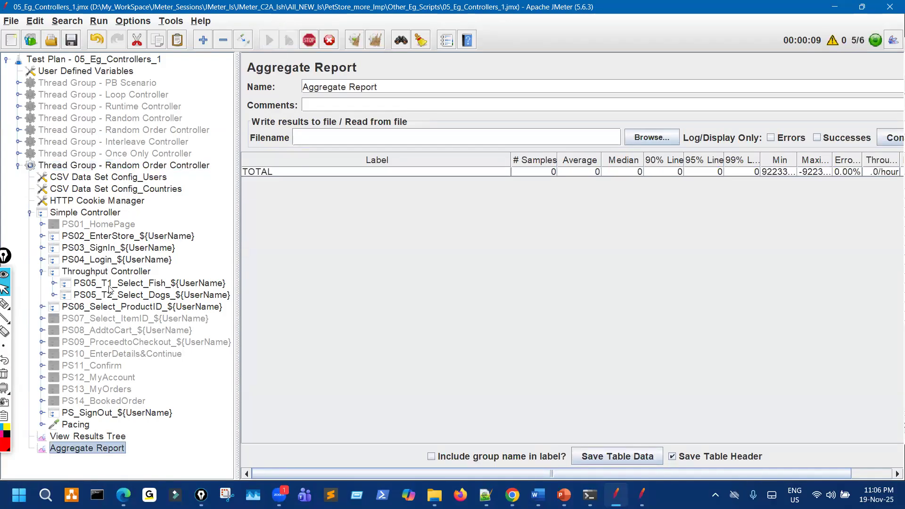
# Review the 42-sample Aggregate Report and underline T1 in the PS05 row.
pyautogui.click(137, 273)
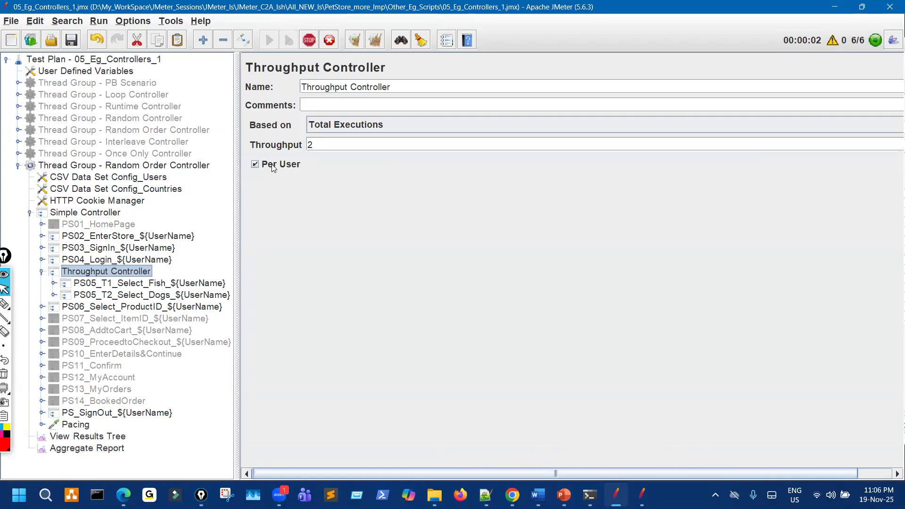
pyautogui.click(143, 445)
pyautogui.scroll(-5, 348, 376)
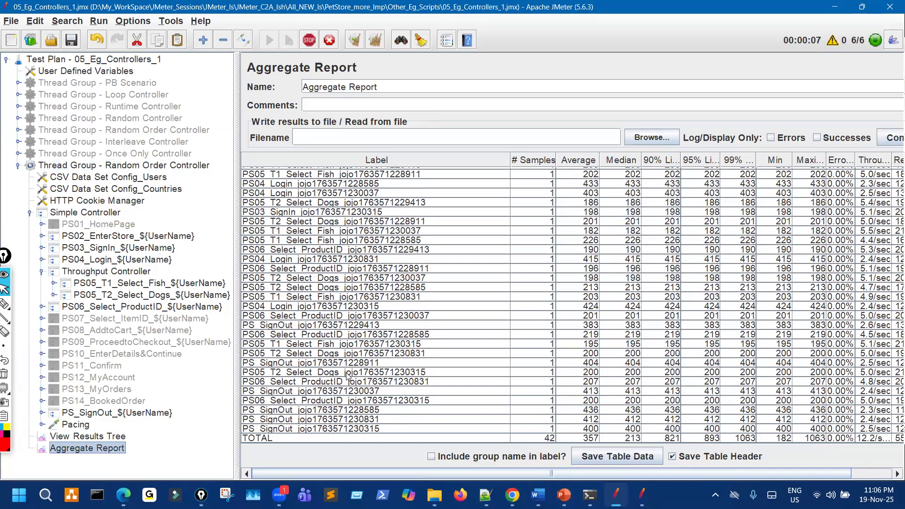
pyautogui.scroll(5, 347, 376)
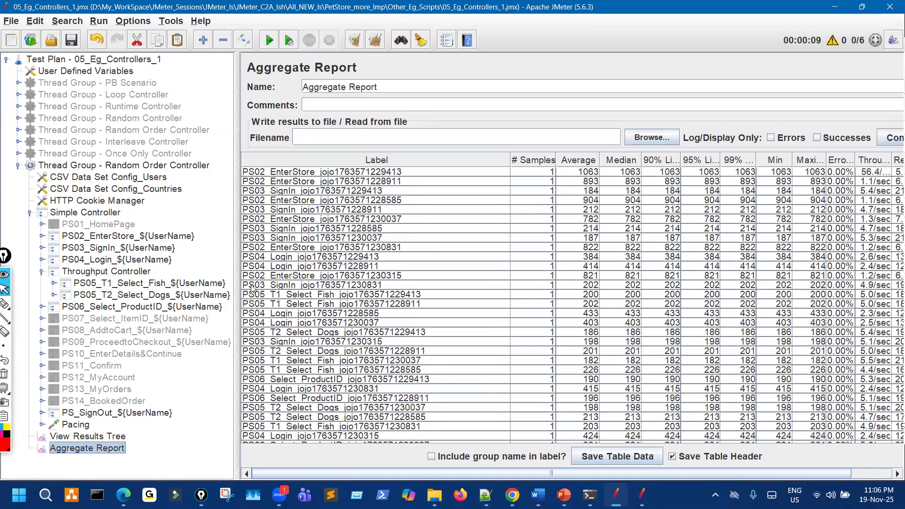
pyautogui.scroll(-1, 328, 346)
pyautogui.scroll(1, 328, 347)
pyautogui.hotkey('ctrl', 'shift', '3')
pyautogui.moveTo(271, 297); pyautogui.dragTo(283, 297)
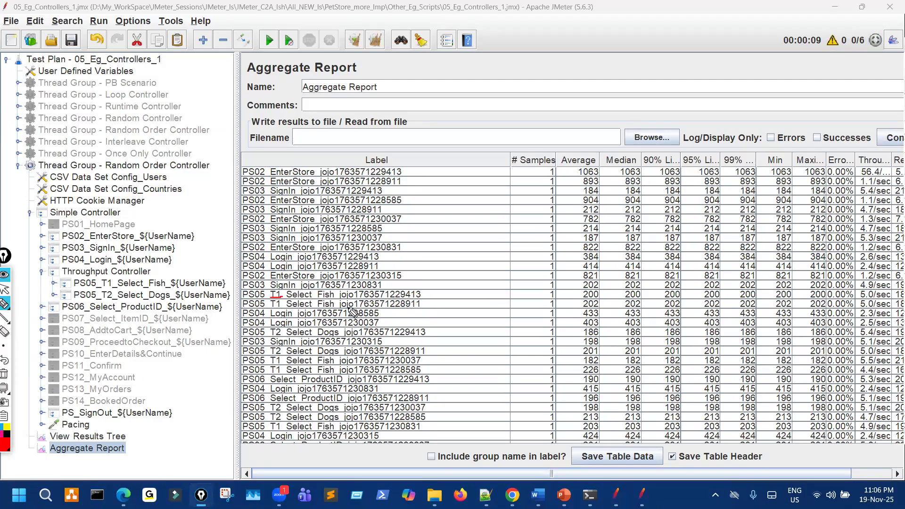
# Write a T1 note by the report name and strike the first user's fish and dogs rows.
pyautogui.moveTo(354, 97)
pyautogui.mouseDown()
pyautogui.moveTo(386, 87)
pyautogui.moveTo(386, 126)
pyautogui.mouseUp()
pyautogui.moveTo(395, 86); pyautogui.dragTo(410, 117)
pyautogui.moveTo(498, 64)
pyautogui.mouseDown()
pyautogui.moveTo(519, 57)
pyautogui.moveTo(518, 82)
pyautogui.mouseUp()
pyautogui.moveTo(529, 54); pyautogui.dragTo(537, 73)
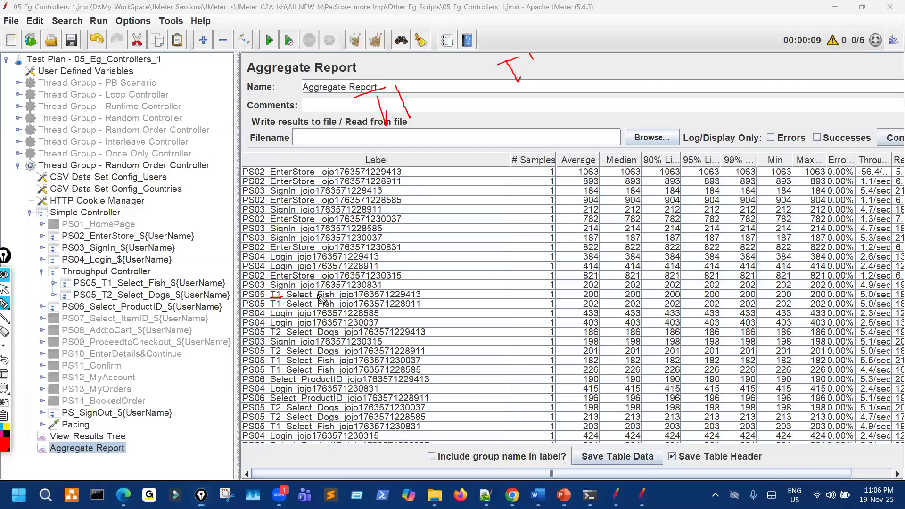
pyautogui.moveTo(273, 296); pyautogui.dragTo(267, 295)
pyautogui.moveTo(402, 296); pyautogui.dragTo(421, 293)
pyautogui.moveTo(409, 333); pyautogui.dragTo(432, 332)
pyautogui.moveTo(393, 168)
pyautogui.mouseDown()
pyautogui.moveTo(427, 157)
pyautogui.moveTo(422, 182)
pyautogui.moveTo(455, 173)
pyautogui.mouseUp()
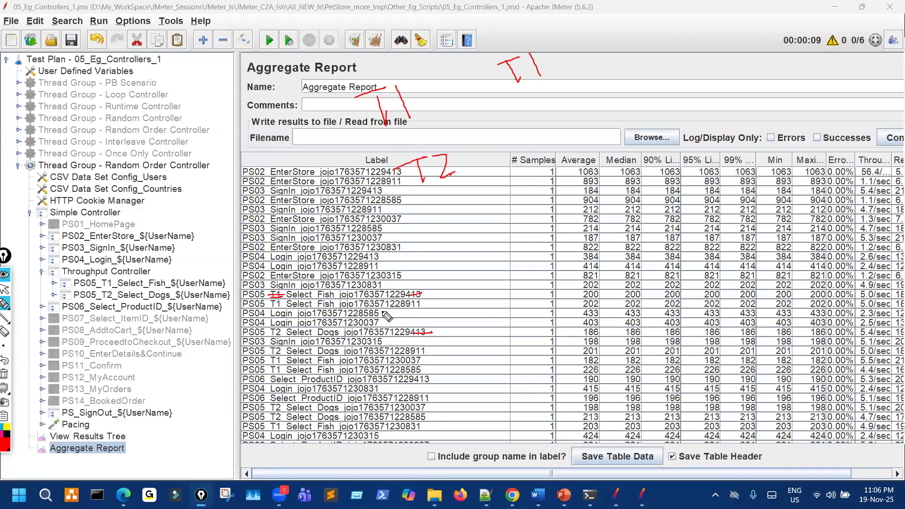
# Mark the second user's fish and dogs rows with T1 and T2 and add a T2 note.
pyautogui.moveTo(409, 305); pyautogui.dragTo(424, 304)
pyautogui.moveTo(425, 351); pyautogui.dragTo(410, 351)
pyautogui.moveTo(271, 352); pyautogui.dragTo(289, 350)
pyautogui.moveTo(273, 307); pyautogui.dragTo(290, 305)
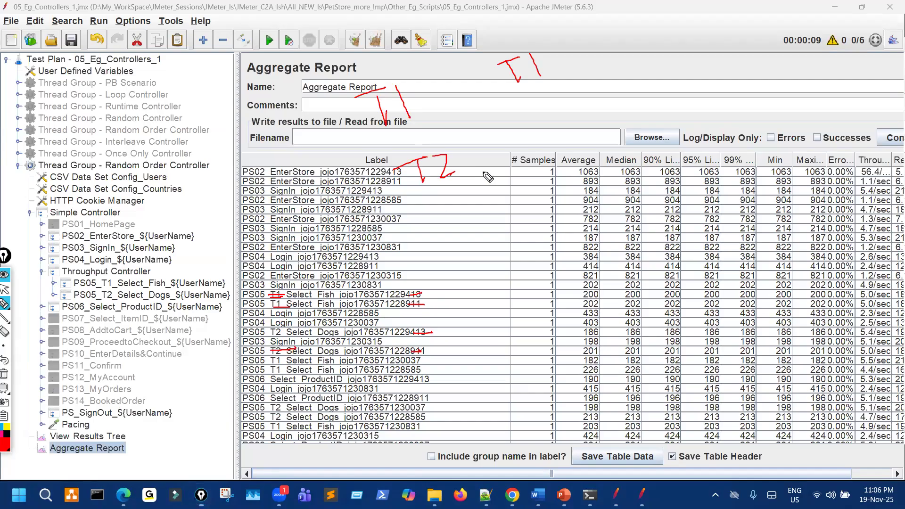
pyautogui.moveTo(525, 113)
pyautogui.mouseDown()
pyautogui.moveTo(539, 109)
pyautogui.moveTo(533, 133)
pyautogui.mouseUp()
pyautogui.moveTo(548, 111)
pyautogui.mouseDown()
pyautogui.moveTo(614, 124)
pyautogui.moveTo(605, 128)
pyautogui.mouseUp()
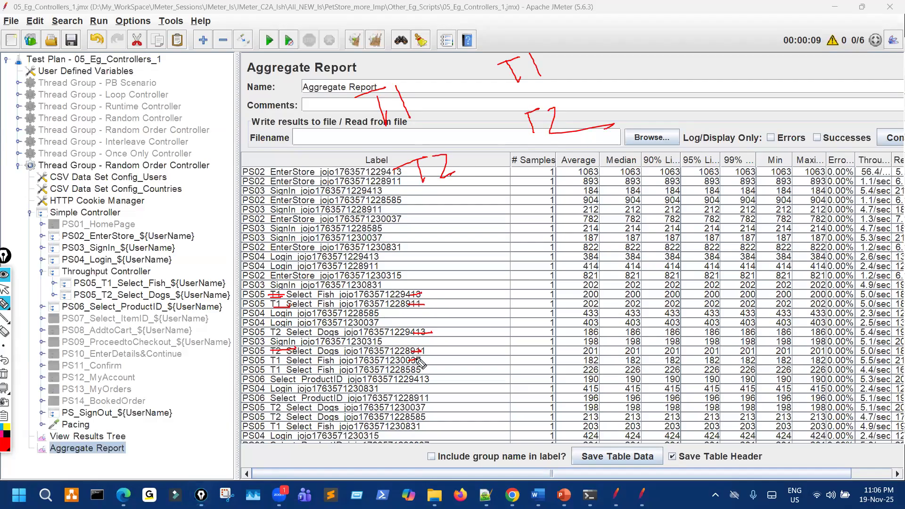
# Add more T1 notes at the top and strike the next users' fish and dogs rows.
pyautogui.moveTo(652, 41); pyautogui.dragTo(679, 29)
pyautogui.moveTo(675, 33)
pyautogui.mouseDown()
pyautogui.moveTo(678, 53)
pyautogui.moveTo(689, 47)
pyautogui.mouseUp()
pyautogui.moveTo(268, 360); pyautogui.dragTo(287, 359)
pyautogui.moveTo(411, 370); pyautogui.dragTo(433, 365)
pyautogui.moveTo(744, 37)
pyautogui.mouseDown()
pyautogui.moveTo(763, 32)
pyautogui.moveTo(771, 54)
pyautogui.mouseUp()
pyautogui.moveTo(271, 371); pyautogui.dragTo(287, 368)
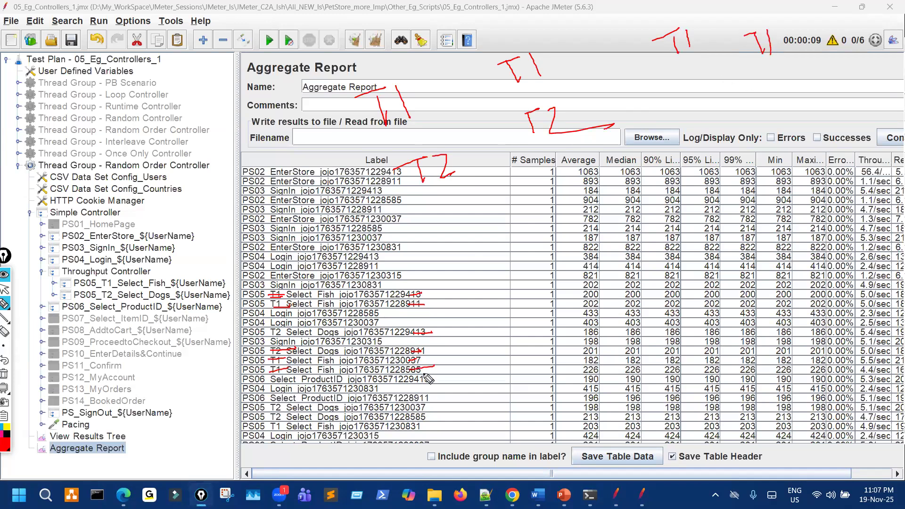
pyautogui.moveTo(410, 408); pyautogui.dragTo(429, 404)
pyautogui.moveTo(267, 408); pyautogui.dragTo(281, 405)
# Underline T2 in a dogs row and write T2 notes across the top.
pyautogui.moveTo(272, 418); pyautogui.dragTo(286, 417)
pyautogui.moveTo(681, 84)
pyautogui.mouseDown()
pyautogui.moveTo(700, 79)
pyautogui.moveTo(708, 110)
pyautogui.mouseUp()
pyautogui.moveTo(717, 91)
pyautogui.mouseDown()
pyautogui.moveTo(748, 99)
pyautogui.moveTo(797, 79)
pyautogui.moveTo(794, 94)
pyautogui.mouseUp()
pyautogui.moveTo(799, 87); pyautogui.dragTo(802, 110)
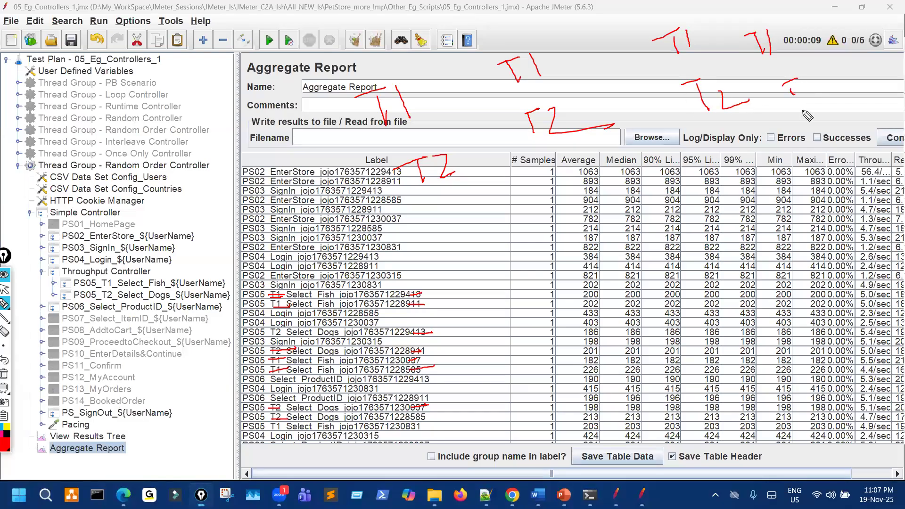
pyautogui.hotkey('ctrl', 'shift', '2')
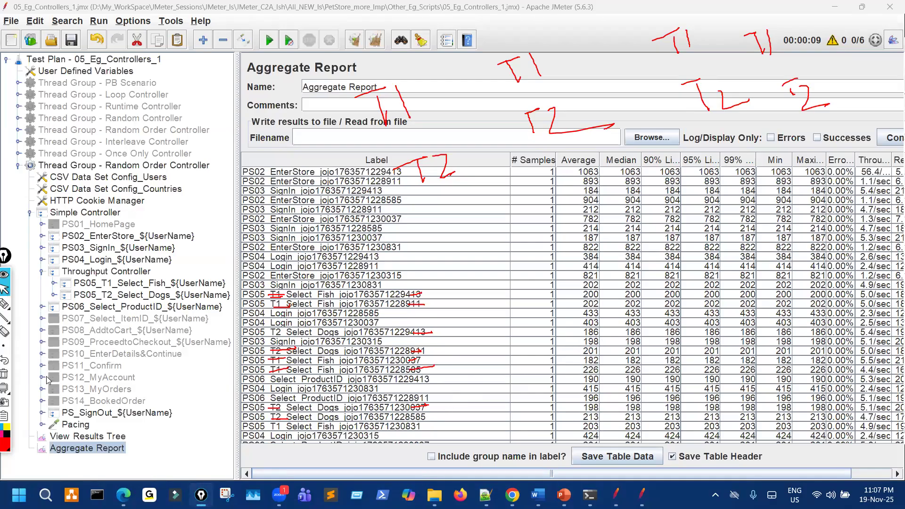
# Erase the strike marks on the Aggregate Report rows, keeping the T1/T2 notes.
pyautogui.click(5, 331)
pyautogui.click(412, 369)
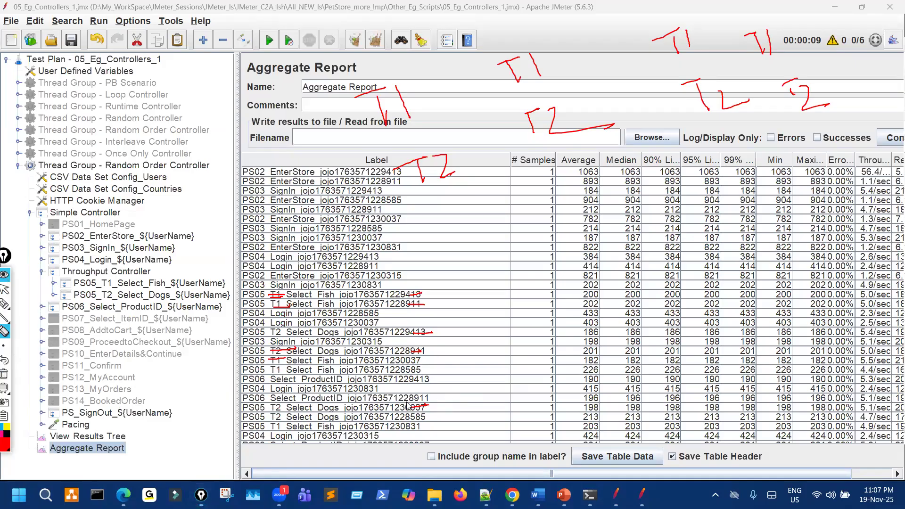
pyautogui.moveTo(278, 358); pyautogui.dragTo(284, 296)
pyautogui.moveTo(419, 305); pyautogui.dragTo(425, 337)
pyautogui.hotkey('ctrl', 'shift', '2')
pyautogui.hotkey('ctrl', 'shift', '3')
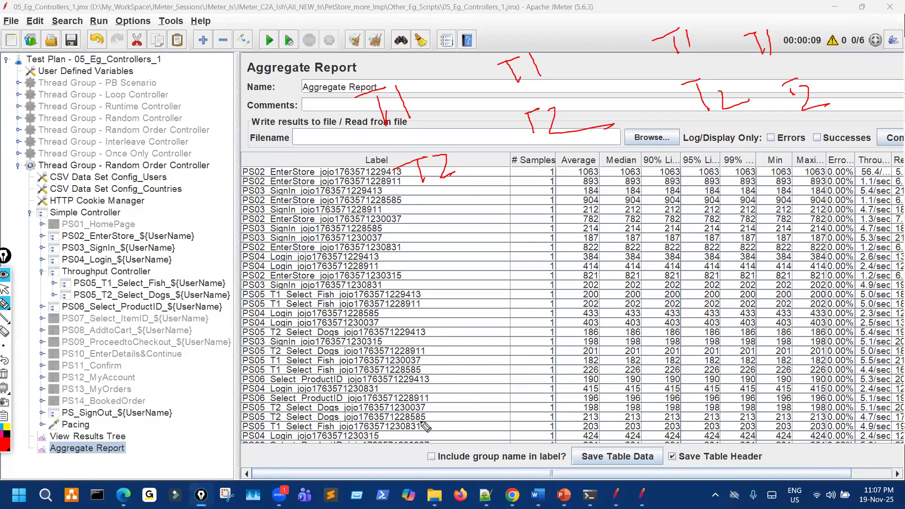
# Underline a T2 dogs row, then further down mark dogs and fish rows with a red thread note.
pyautogui.moveTo(423, 421); pyautogui.dragTo(462, 413)
pyautogui.hotkey('ctrl', 'shift', '2')
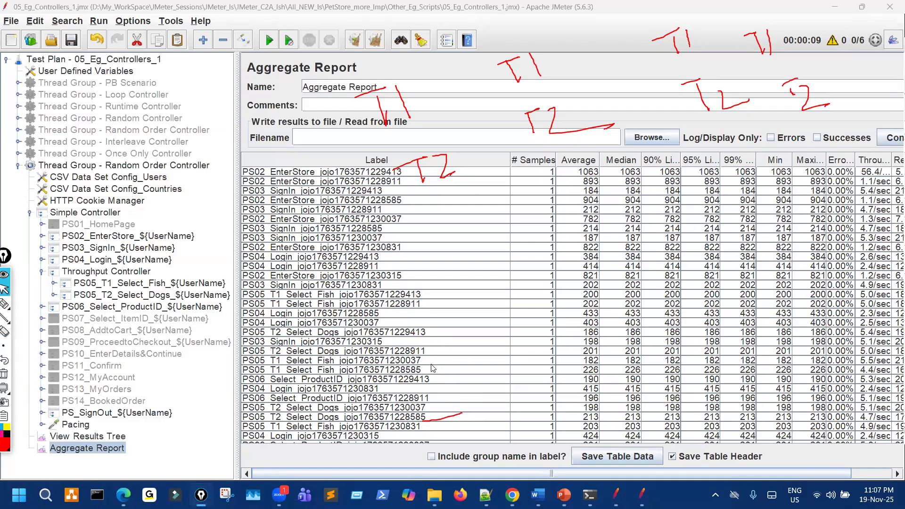
pyautogui.scroll(-5, 432, 368)
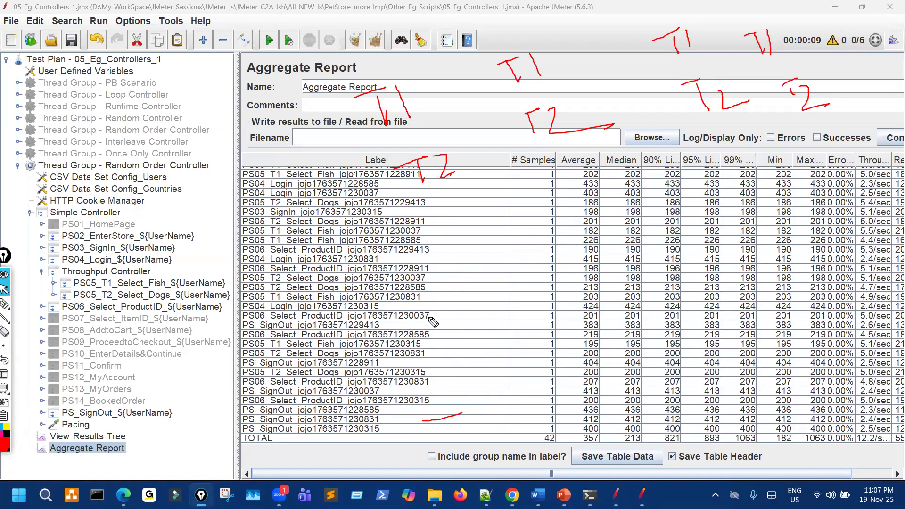
pyautogui.moveTo(424, 288); pyautogui.dragTo(446, 279)
pyautogui.moveTo(270, 299); pyautogui.dragTo(283, 298)
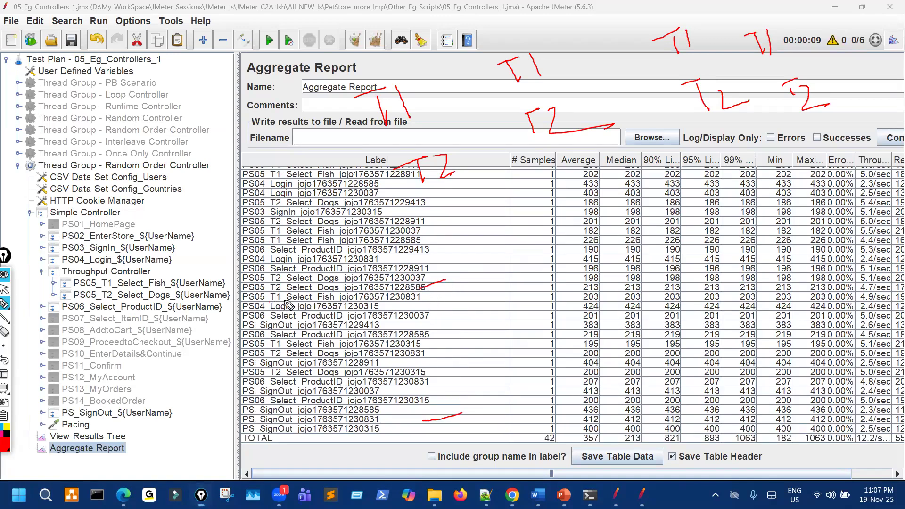
pyautogui.moveTo(530, 279); pyautogui.dragTo(572, 267)
pyautogui.moveTo(558, 273)
pyautogui.mouseDown()
pyautogui.moveTo(569, 306)
pyautogui.moveTo(593, 289)
pyautogui.moveTo(590, 299)
pyautogui.mouseUp()
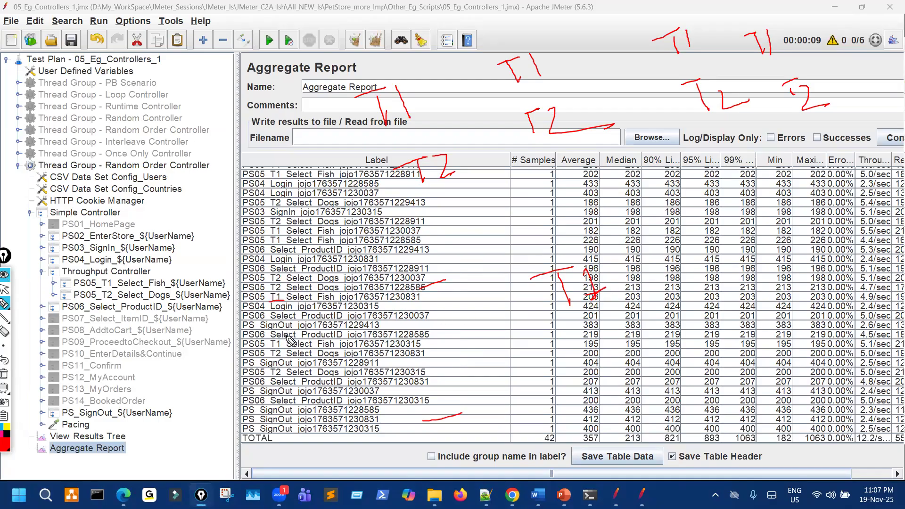
# Underline the fish and dogs rows of the remaining users in red.
pyautogui.moveTo(291, 360); pyautogui.dragTo(302, 358)
pyautogui.moveTo(411, 299); pyautogui.dragTo(428, 295)
pyautogui.moveTo(413, 359); pyautogui.dragTo(426, 357)
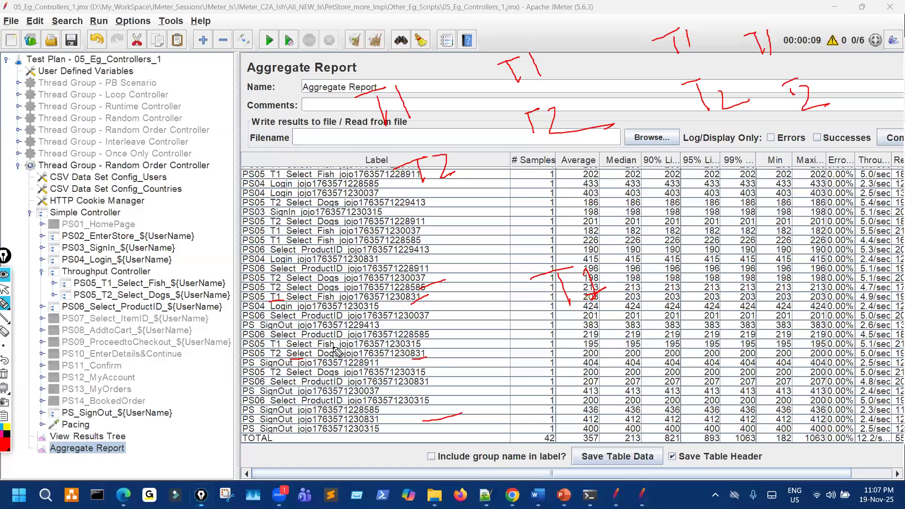
pyautogui.moveTo(279, 346); pyautogui.dragTo(293, 345)
pyautogui.moveTo(415, 347); pyautogui.dragTo(429, 346)
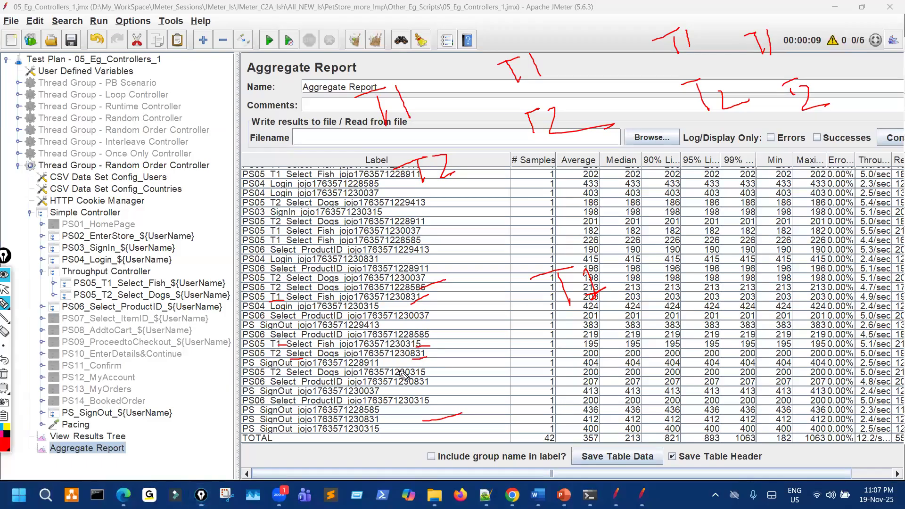
pyautogui.moveTo(277, 377); pyautogui.dragTo(308, 376)
pyautogui.moveTo(407, 385); pyautogui.dragTo(428, 381)
# Write T1 and T2 notes over the Average and timing columns and mark the matching Min and Max values.
pyautogui.moveTo(572, 349); pyautogui.dragTo(605, 343)
pyautogui.moveTo(591, 351)
pyautogui.mouseDown()
pyautogui.moveTo(598, 374)
pyautogui.moveTo(640, 347)
pyautogui.mouseUp()
pyautogui.moveTo(702, 243)
pyautogui.mouseDown()
pyautogui.moveTo(717, 236)
pyautogui.moveTo(718, 263)
pyautogui.mouseUp()
pyautogui.moveTo(730, 228); pyautogui.dragTo(739, 252)
pyautogui.moveTo(727, 320)
pyautogui.mouseDown()
pyautogui.moveTo(779, 294)
pyautogui.moveTo(775, 336)
pyautogui.mouseUp()
pyautogui.moveTo(777, 296); pyautogui.dragTo(832, 306)
pyautogui.moveTo(760, 365); pyautogui.dragTo(838, 344)
pyautogui.moveTo(790, 370); pyautogui.dragTo(826, 356)
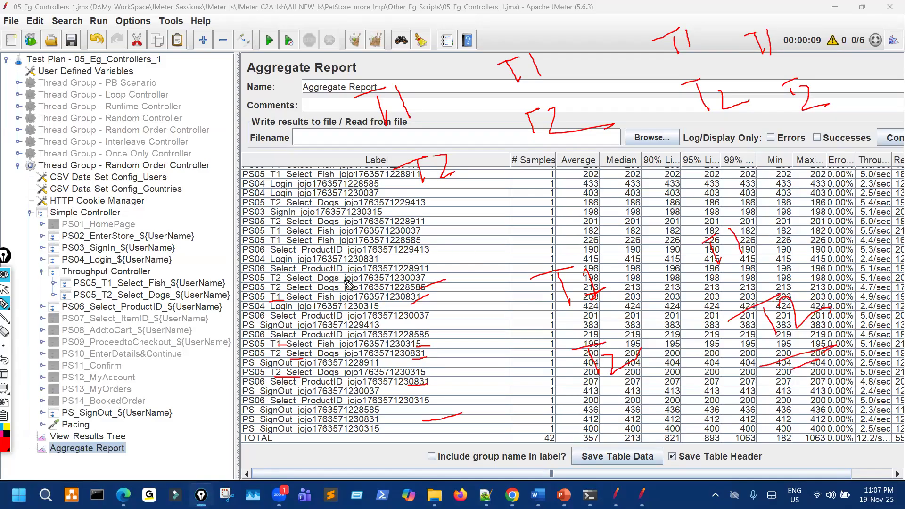
pyautogui.hotkey('ctrl', 'shift', '2')
# Check the Throughput Controller settings, then circle the T1 and T2 requests in the tree.
pyautogui.click(105, 272)
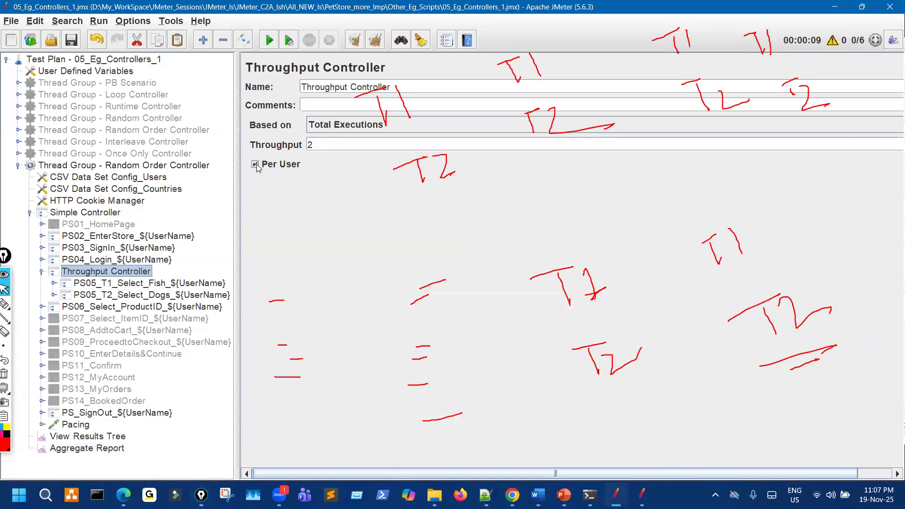
pyautogui.click(113, 448)
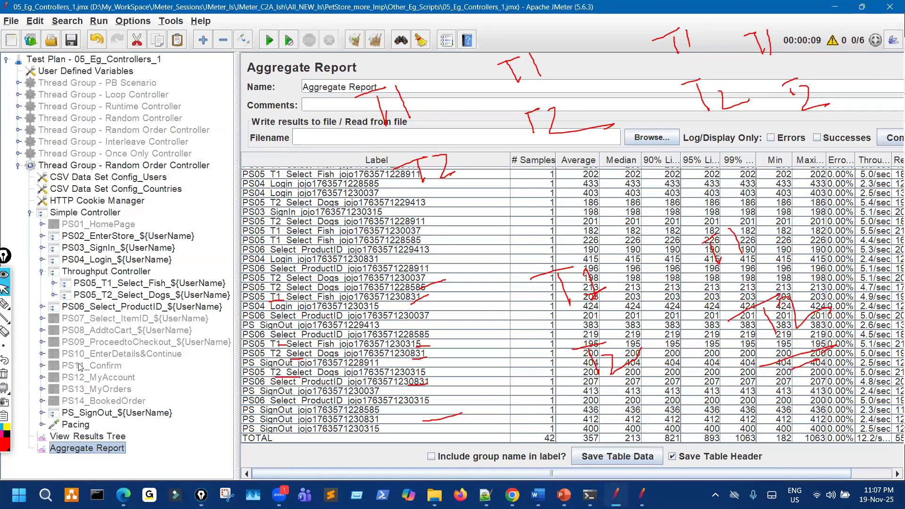
pyautogui.click(5, 303)
pyautogui.moveTo(113, 287)
pyautogui.mouseDown()
pyautogui.moveTo(119, 309)
pyautogui.moveTo(125, 276)
pyautogui.mouseUp()
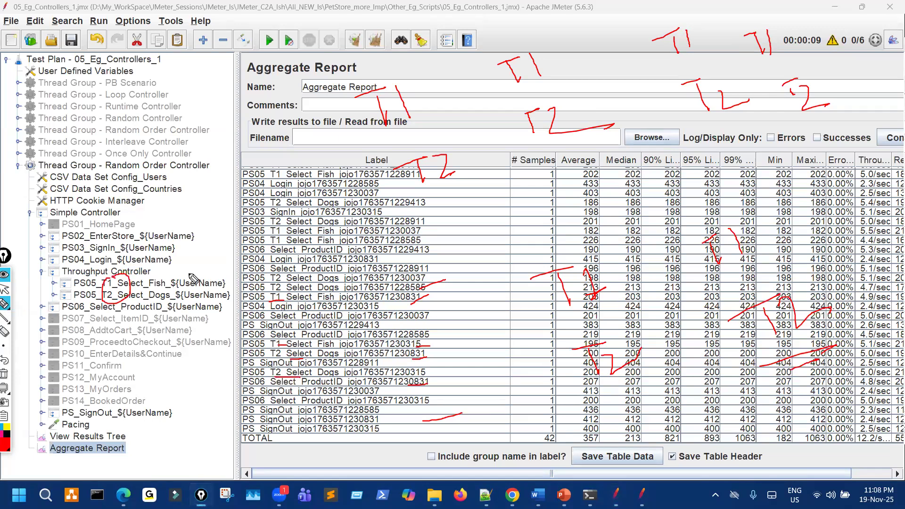
# Draw lines linking the notes to the Samples column, then clear all the red ink.
pyautogui.moveTo(357, 88); pyautogui.dragTo(399, 218)
pyautogui.moveTo(490, 69); pyautogui.dragTo(527, 142)
pyautogui.moveTo(646, 53); pyautogui.dragTo(696, 115)
pyautogui.moveTo(709, 55); pyautogui.dragTo(747, 113)
pyautogui.moveTo(499, 272); pyautogui.dragTo(551, 371)
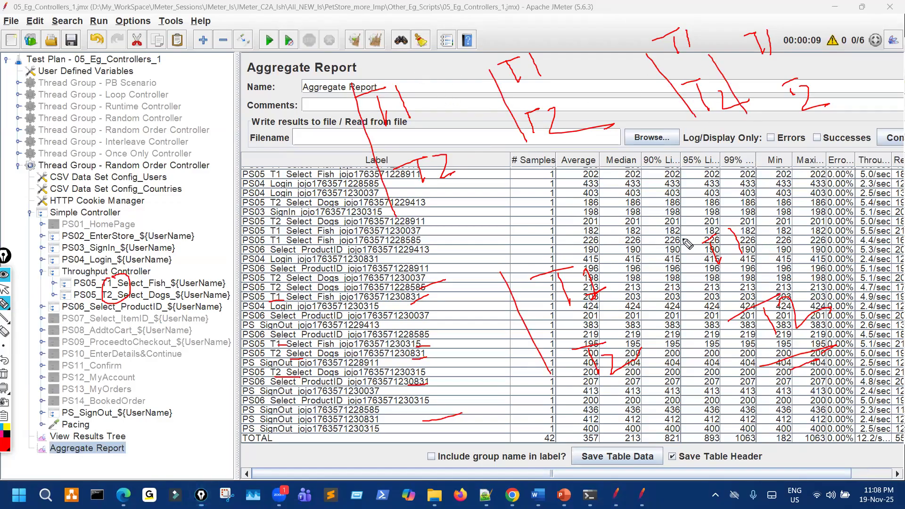
pyautogui.moveTo(683, 242); pyautogui.dragTo(747, 361)
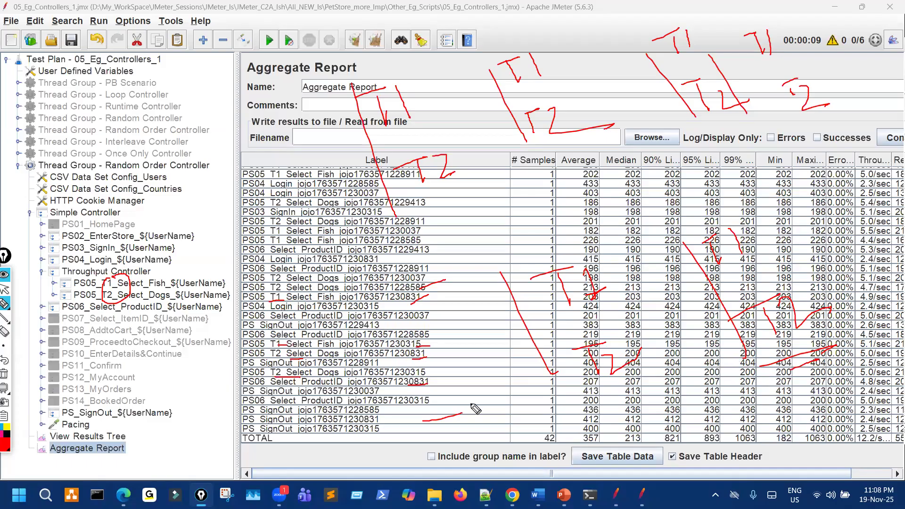
pyautogui.hotkey('ctrl', 'shift', '7')
# Uncheck Per User on the Throughput Controller, clear the Aggregate Report and start the rerun.
pyautogui.hotkey('ctrl', 'shift', '2')
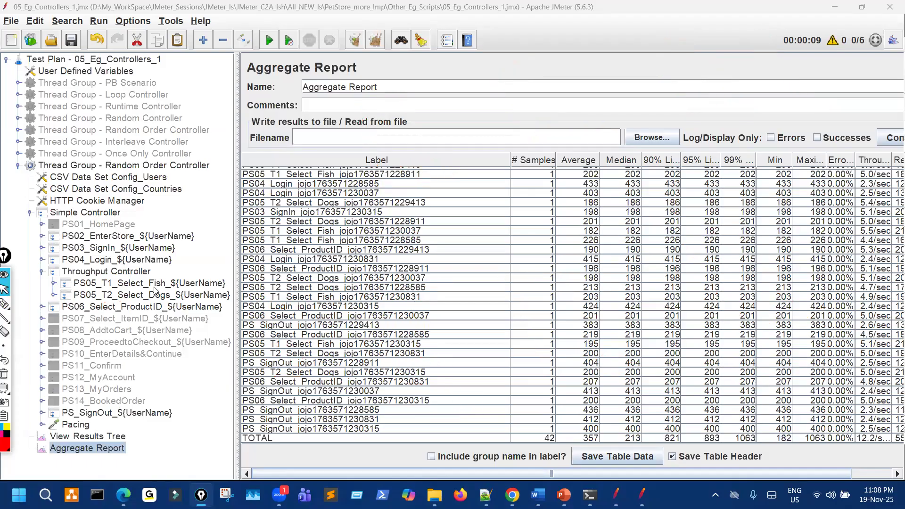
pyautogui.click(117, 273)
pyautogui.click(255, 165)
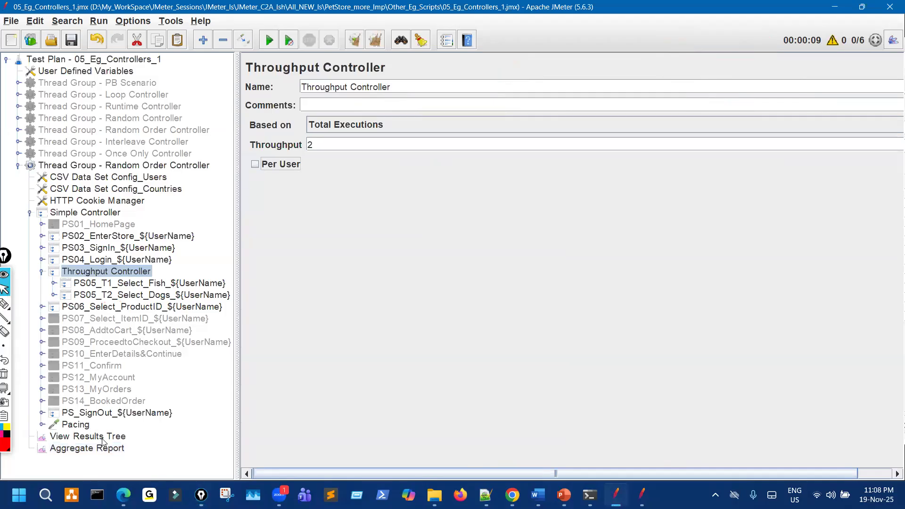
pyautogui.click(87, 436)
pyautogui.press('Down')
pyautogui.click(361, 40)
pyautogui.click(269, 40)
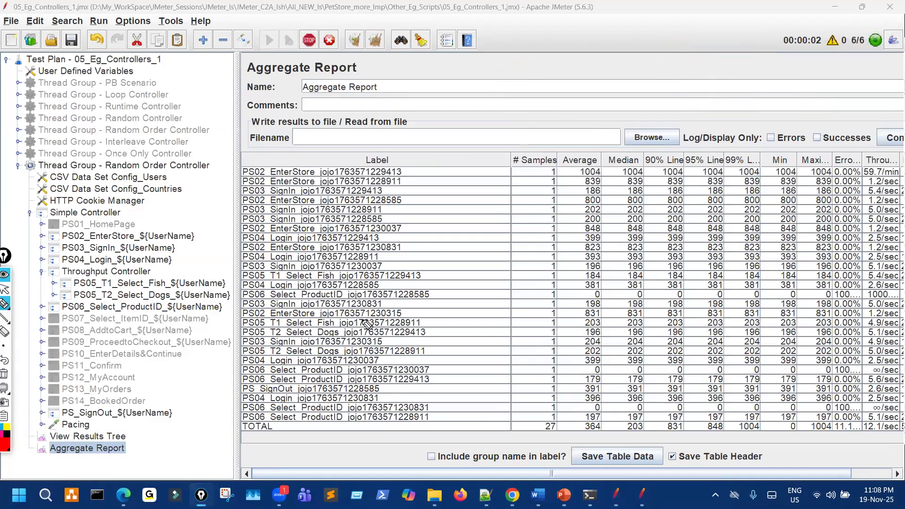
# Circle the fish request and the T1 and T2 rows in the new results.
pyautogui.moveTo(298, 273); pyautogui.dragTo(296, 282)
pyautogui.moveTo(285, 322)
pyautogui.mouseDown()
pyautogui.moveTo(272, 336)
pyautogui.moveTo(290, 330)
pyautogui.mouseUp()
pyautogui.moveTo(510, 175); pyautogui.dragTo(512, 237)
pyautogui.moveTo(272, 313); pyautogui.dragTo(275, 313)
pyautogui.moveTo(273, 348)
pyautogui.mouseDown()
pyautogui.moveTo(272, 360)
pyautogui.moveTo(273, 341)
pyautogui.mouseUp()
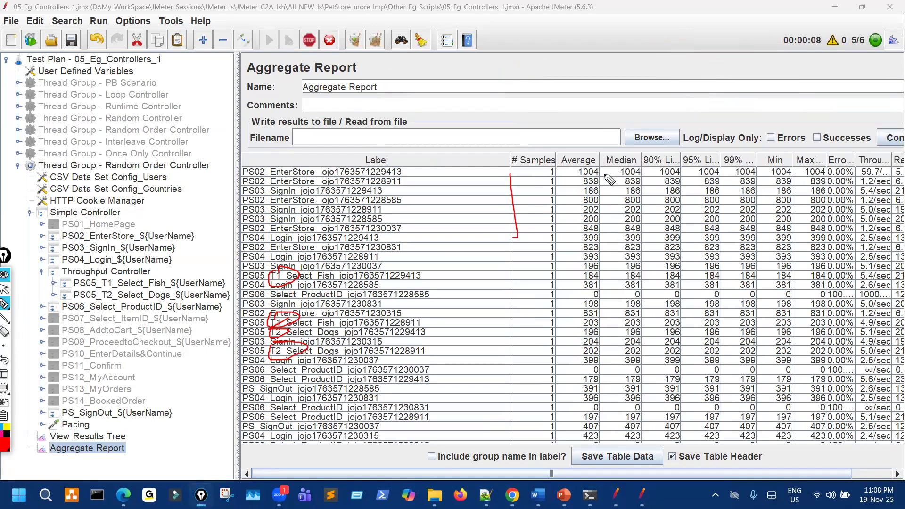
# Point out the Average and Median values and the login and product rows, then reselect the Throughput Controller.
pyautogui.moveTo(605, 174); pyautogui.dragTo(625, 229)
pyautogui.moveTo(589, 193); pyautogui.dragTo(553, 210)
pyautogui.moveTo(572, 193); pyautogui.dragTo(584, 220)
pyautogui.moveTo(530, 157); pyautogui.dragTo(641, 174)
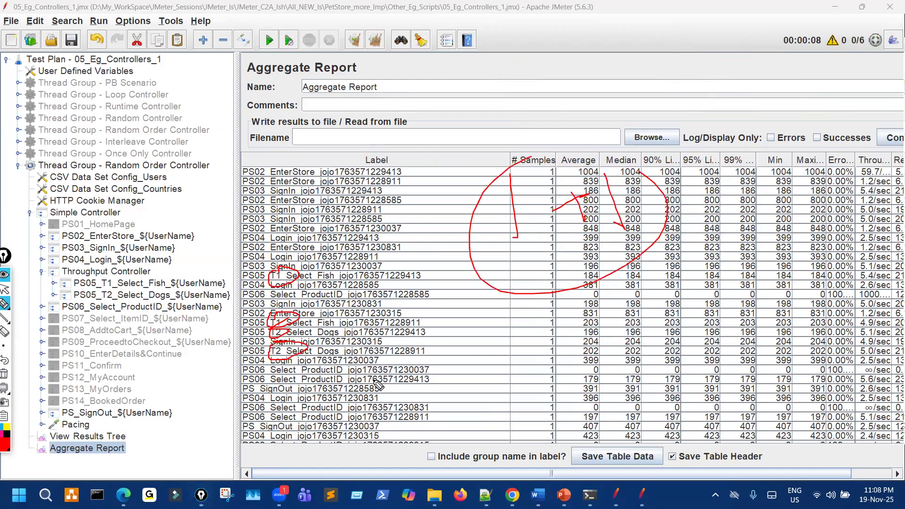
pyautogui.moveTo(304, 391); pyautogui.dragTo(302, 401)
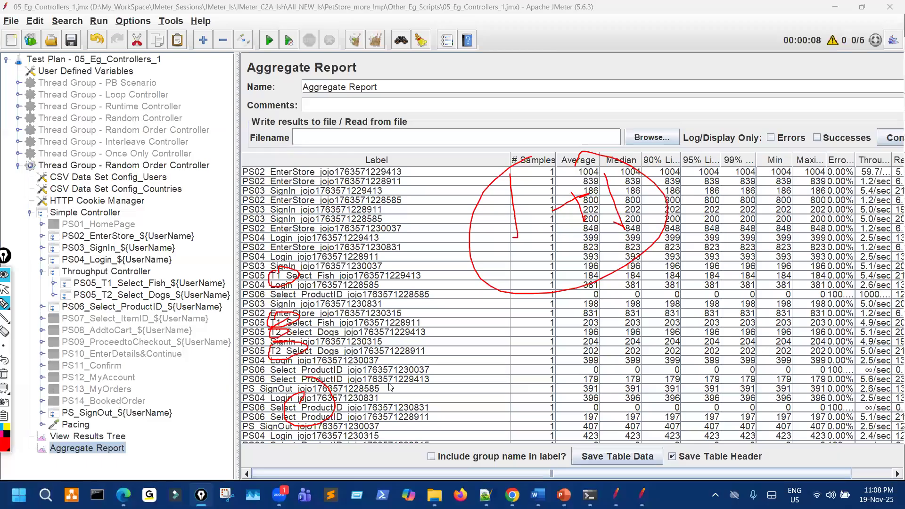
pyautogui.press('Escape')
pyautogui.scroll(-2, 387, 395)
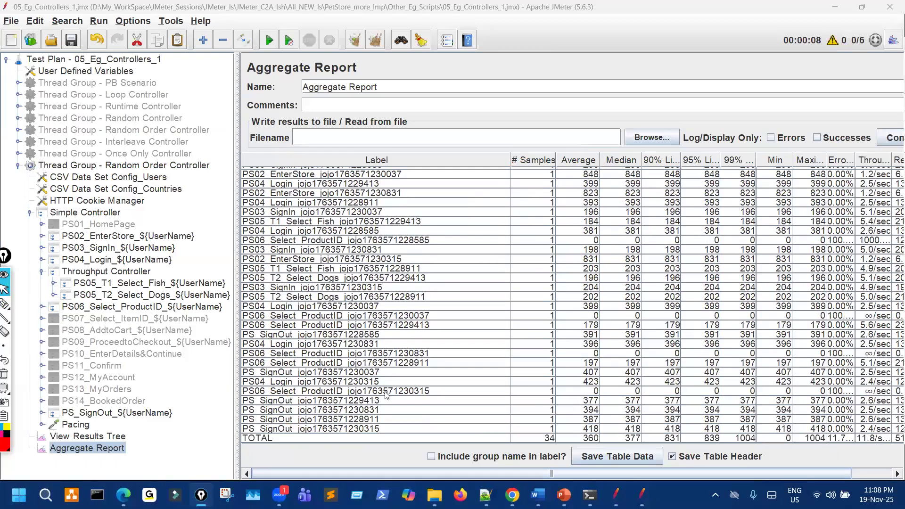
pyautogui.click(147, 274)
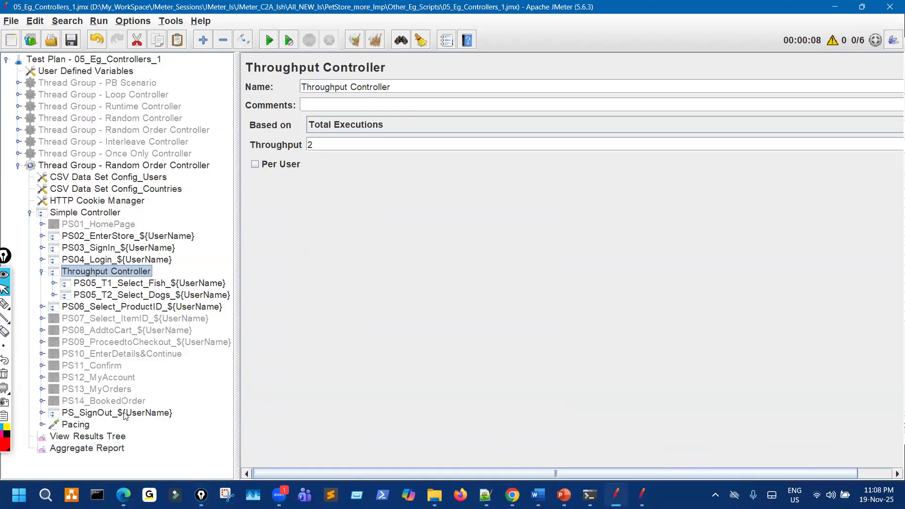
# Narrow the Aggregate Report's Error % and Label columns to make room for Throughput.
pyautogui.click(117, 448)
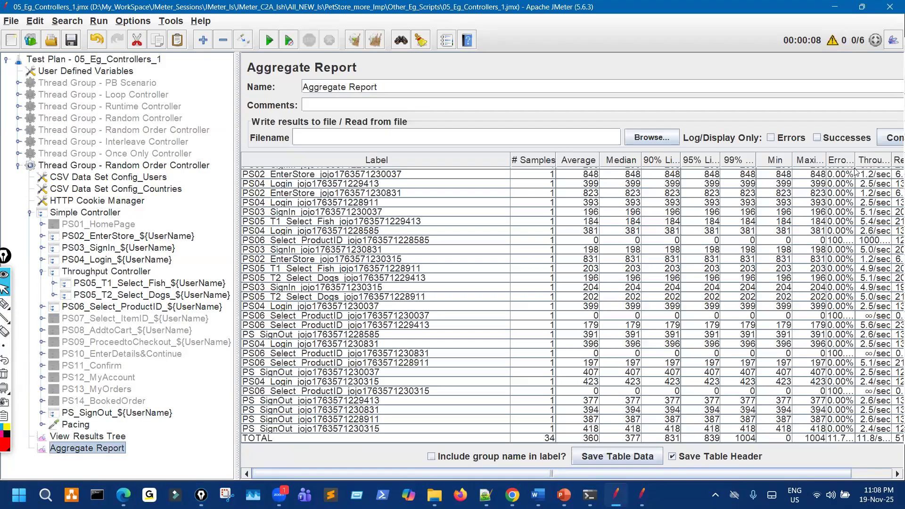
pyautogui.moveTo(856, 160); pyautogui.dragTo(834, 160)
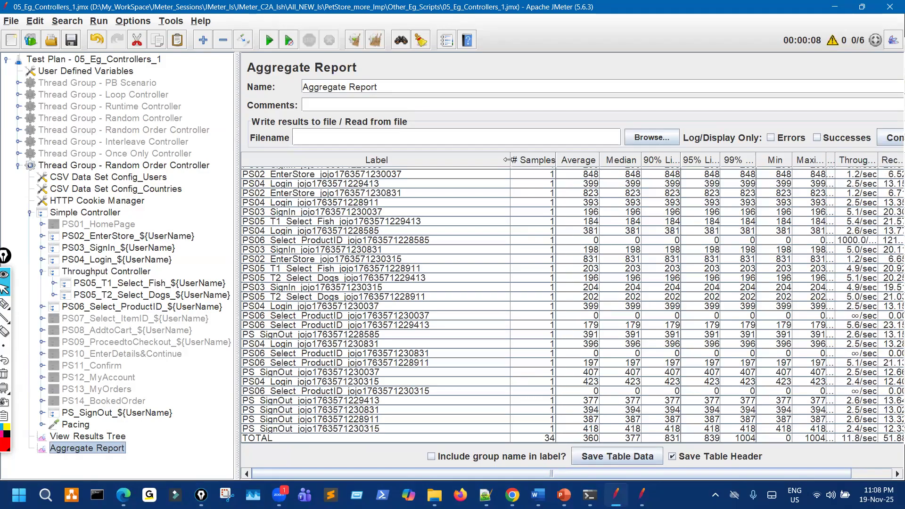
pyautogui.moveTo(507, 160); pyautogui.dragTo(434, 160)
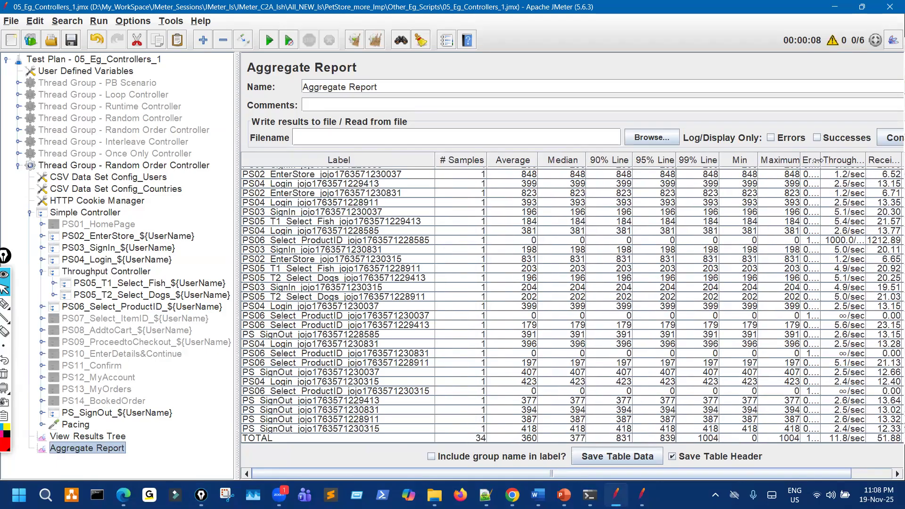
pyautogui.moveTo(819, 161); pyautogui.dragTo(809, 160)
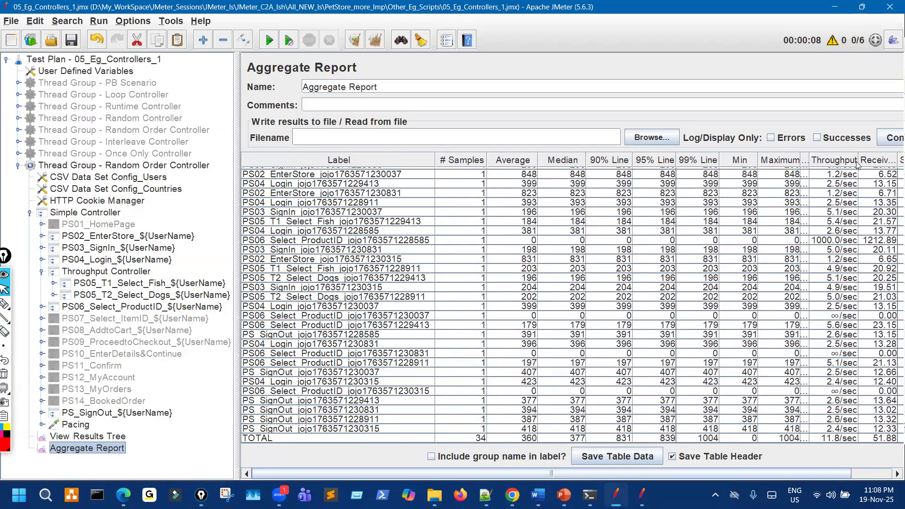
# Circle PS05_T2 in the tree, then show the Throughput Controller's Based on choices.
pyautogui.click(5, 304)
pyautogui.moveTo(86, 283); pyautogui.dragTo(86, 284)
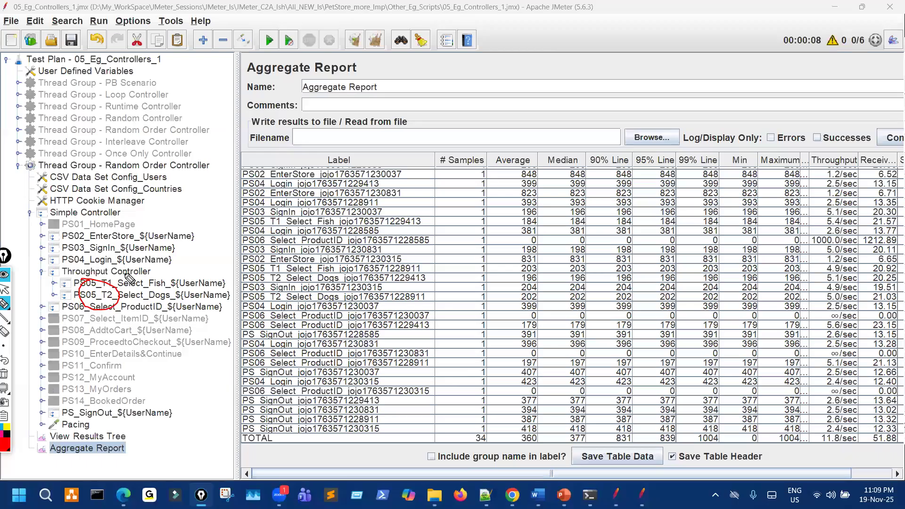
pyautogui.hotkey('ctrl', 'shift', '7')
pyautogui.hotkey('ctrl', 'shift', '2')
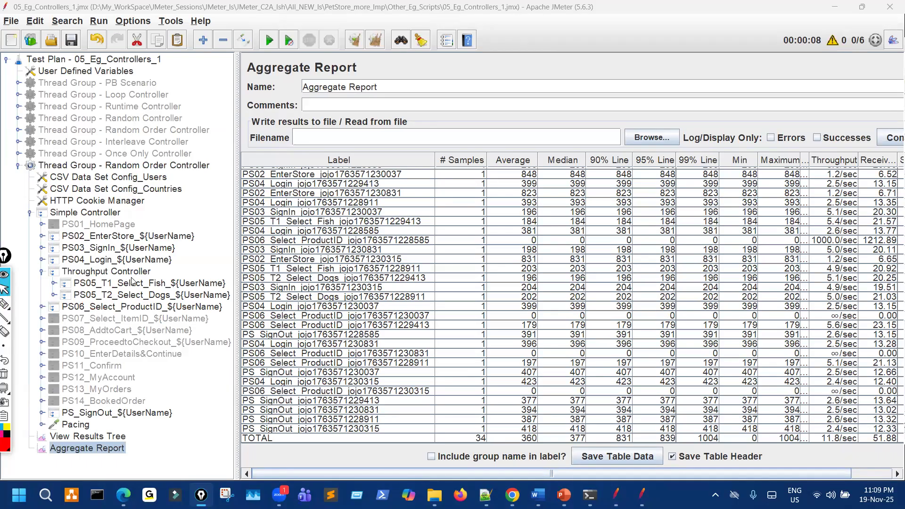
pyautogui.click(136, 273)
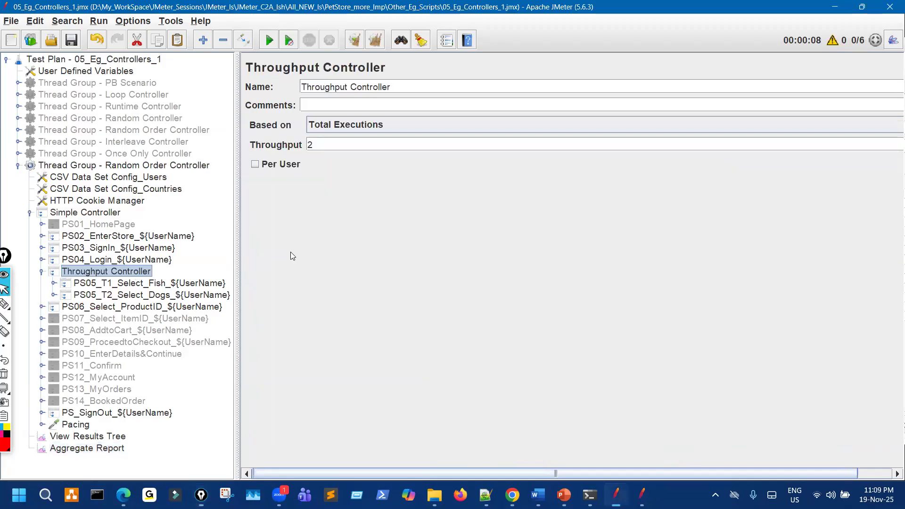
pyautogui.click(353, 127)
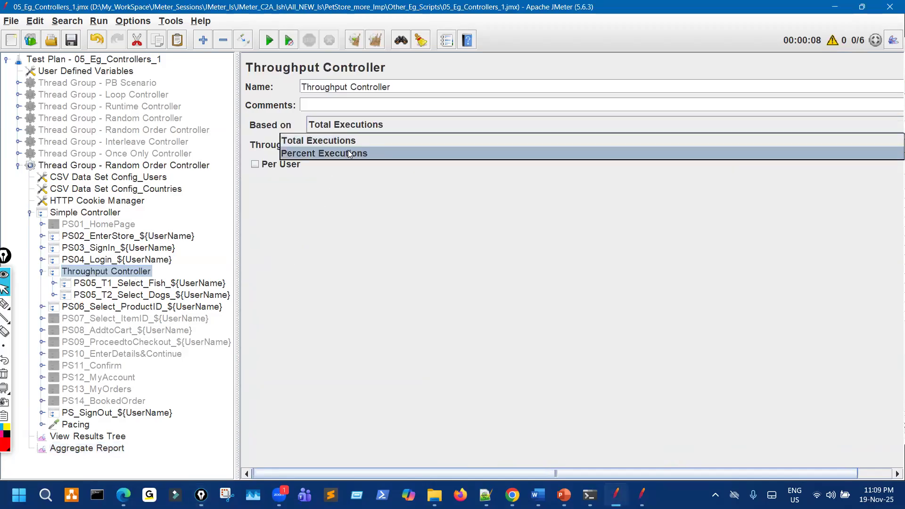
# Set Based on to Percent Executions and widen the settings area beside the tree.
pyautogui.click(349, 153)
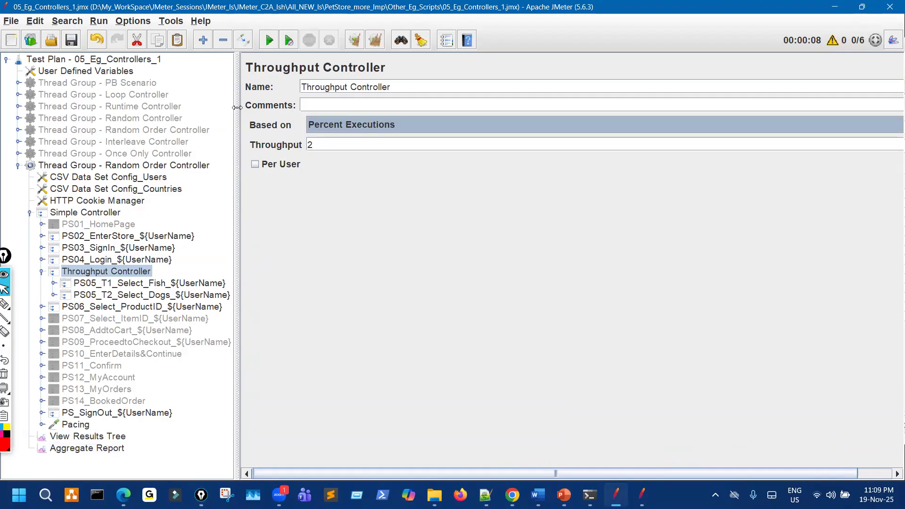
pyautogui.moveTo(233, 111); pyautogui.dragTo(161, 104)
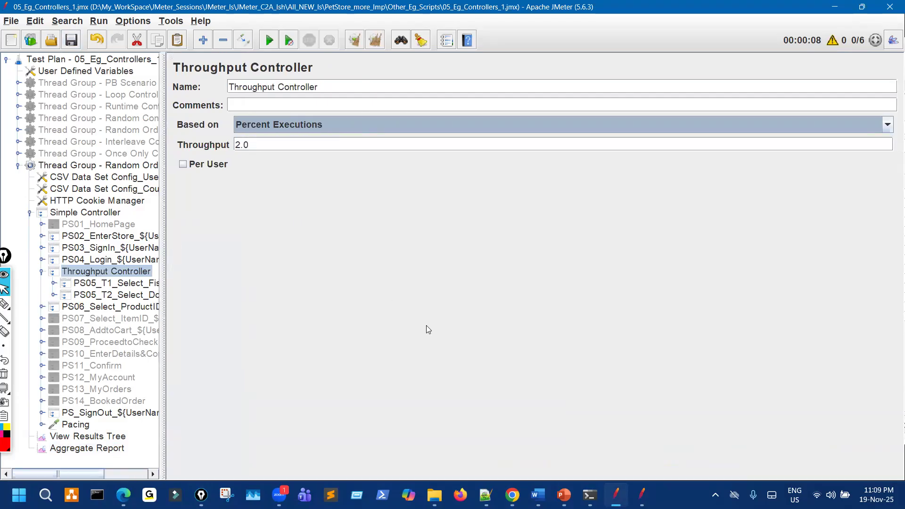
# In PowerPoint, circle Percent Executions on the Throughput Controller slide and scroll to slide 163 and back.
pyautogui.click(561, 493)
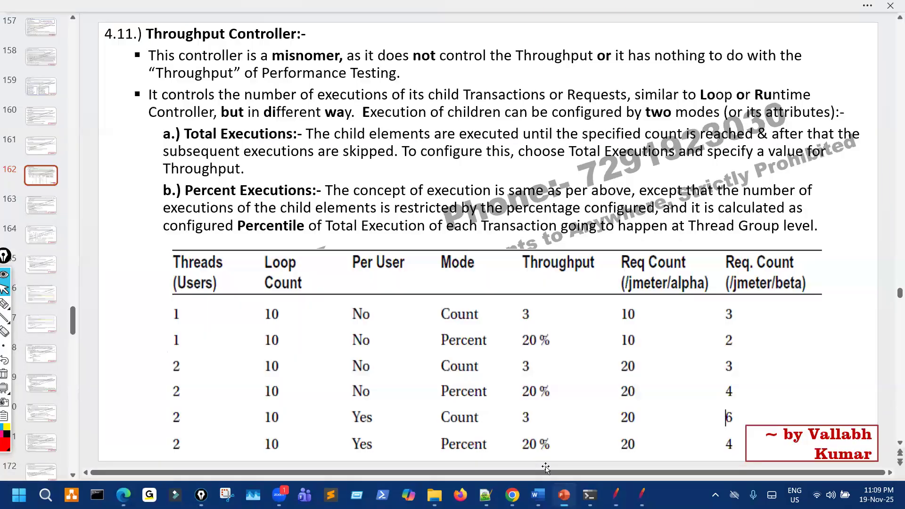
pyautogui.moveTo(251, 149); pyautogui.dragTo(225, 154)
pyautogui.moveTo(216, 185)
pyautogui.mouseDown()
pyautogui.moveTo(209, 222)
pyautogui.moveTo(235, 187)
pyautogui.mouseUp()
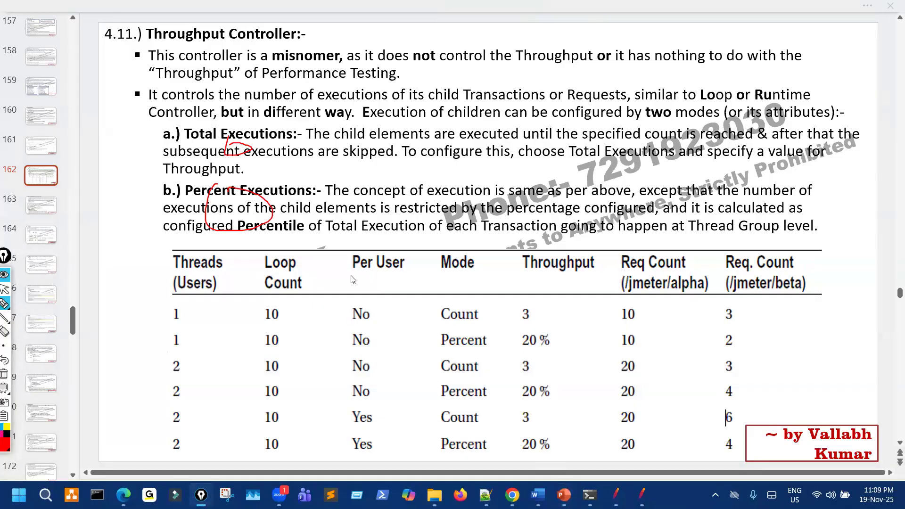
pyautogui.scroll(-1, 359, 300)
pyautogui.scroll(-1, 360, 301)
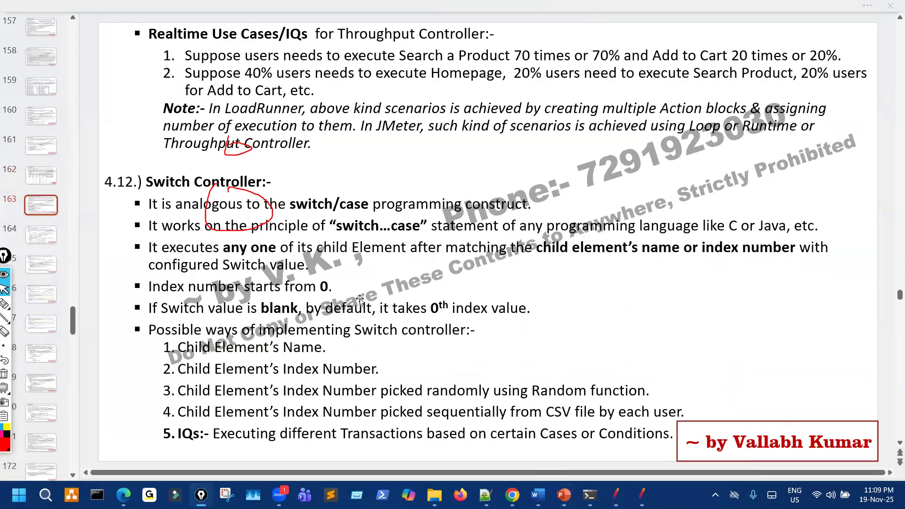
pyautogui.scroll(1, 731, 467)
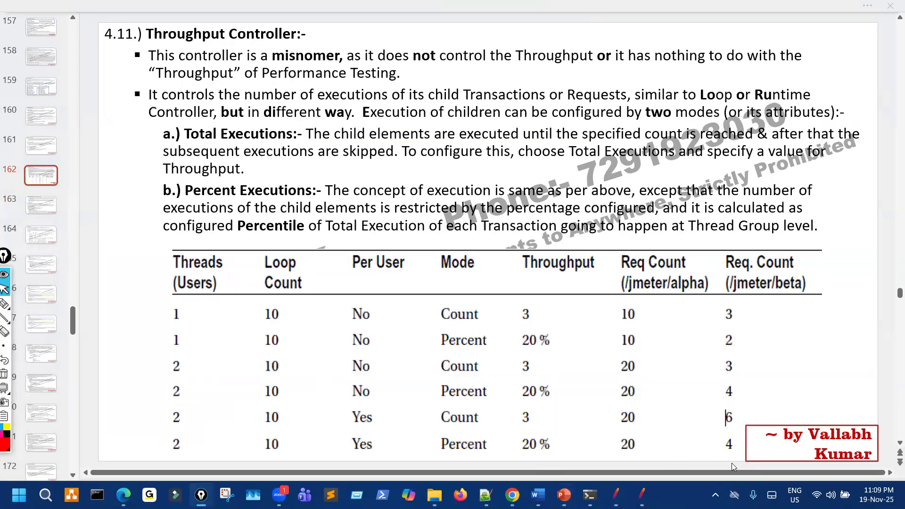
# Set the Throughput Controller's throughput to 20, save the test plan, and highlight the 20.0 value.
pyautogui.moveTo(616, 495)
pyautogui.click(606, 473)
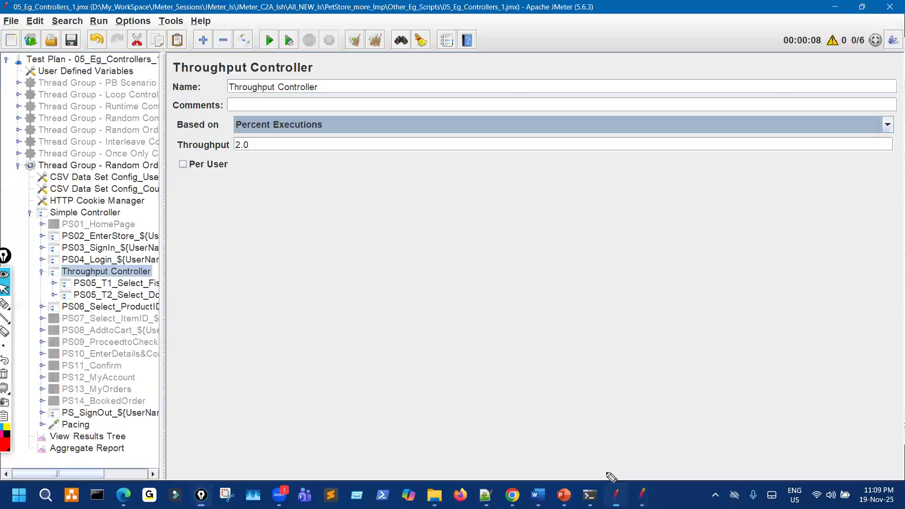
pyautogui.press('Tab')
pyautogui.write('20')
pyautogui.click(76, 40)
pyautogui.hotkey('ctrl', 'shift', '3')
pyautogui.moveTo(237, 140)
pyautogui.mouseDown()
pyautogui.moveTo(246, 164)
pyautogui.moveTo(230, 144)
pyautogui.mouseUp()
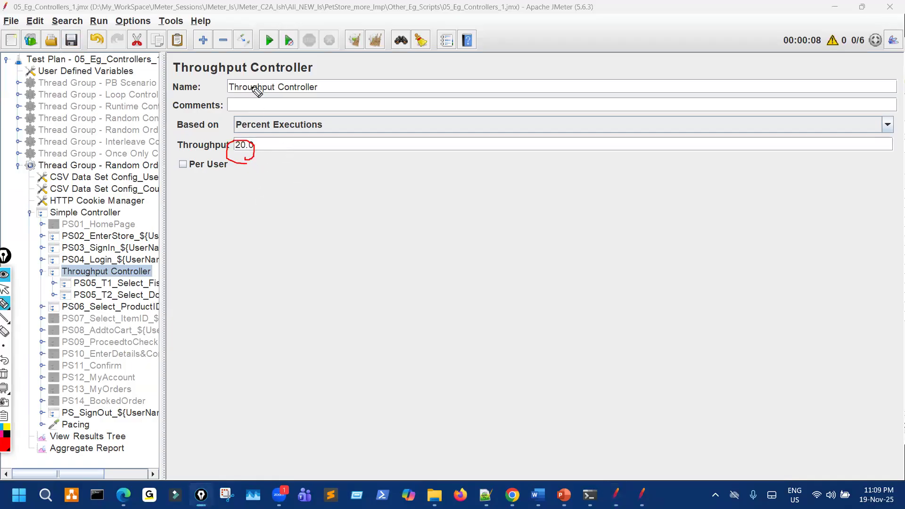
pyautogui.hotkey('ctrl', 'shift', '7')
pyautogui.hotkey('ctrl', 'shift', '2')
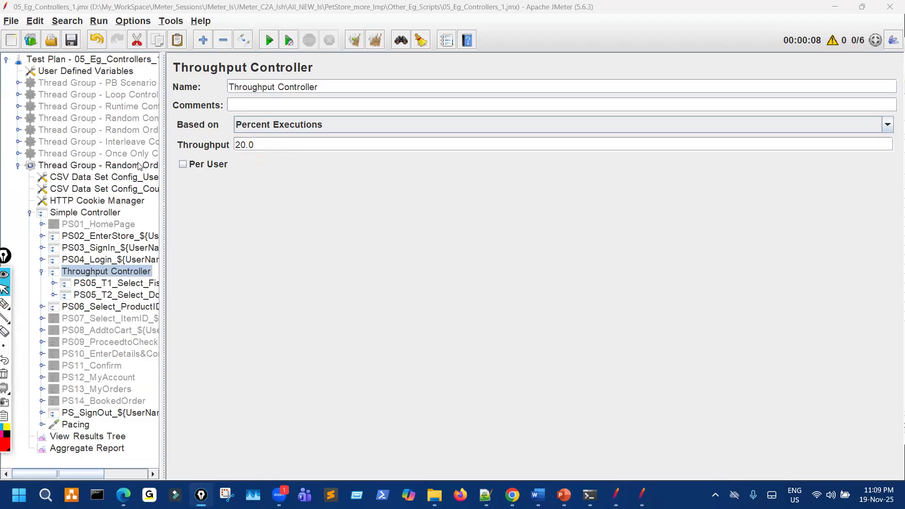
# Show the Random Order Controller thread group's 6 threads and launch Calculator.
pyautogui.click(138, 165)
pyautogui.moveTo(162, 156); pyautogui.dragTo(225, 149)
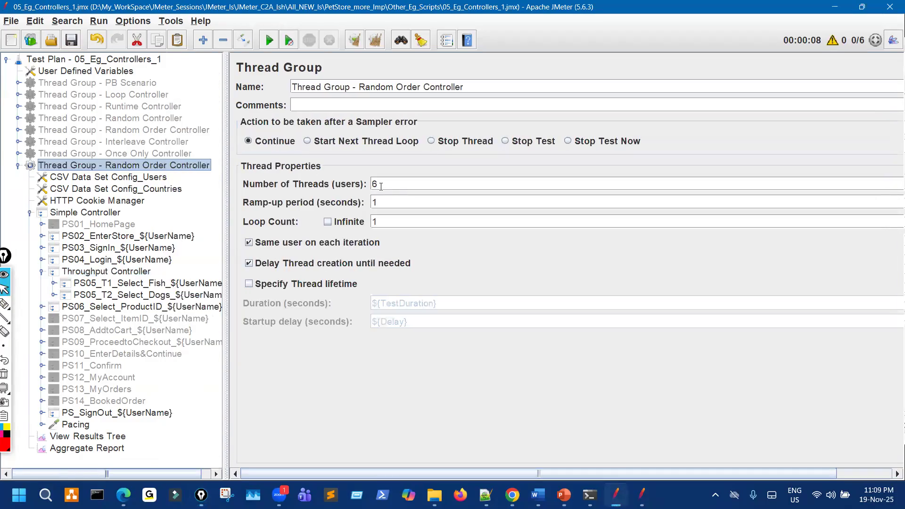
pyautogui.moveTo(381, 184); pyautogui.dragTo(355, 182)
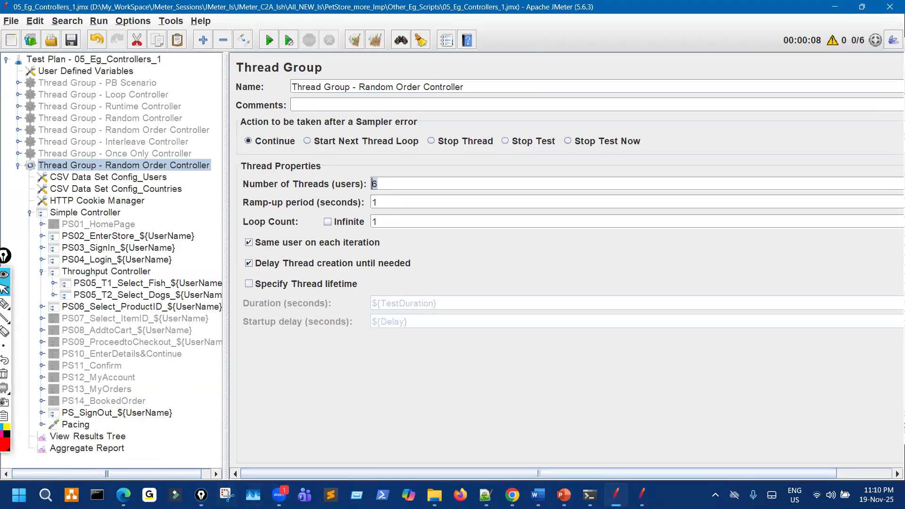
pyautogui.press('super+r')
pyautogui.press('Return')
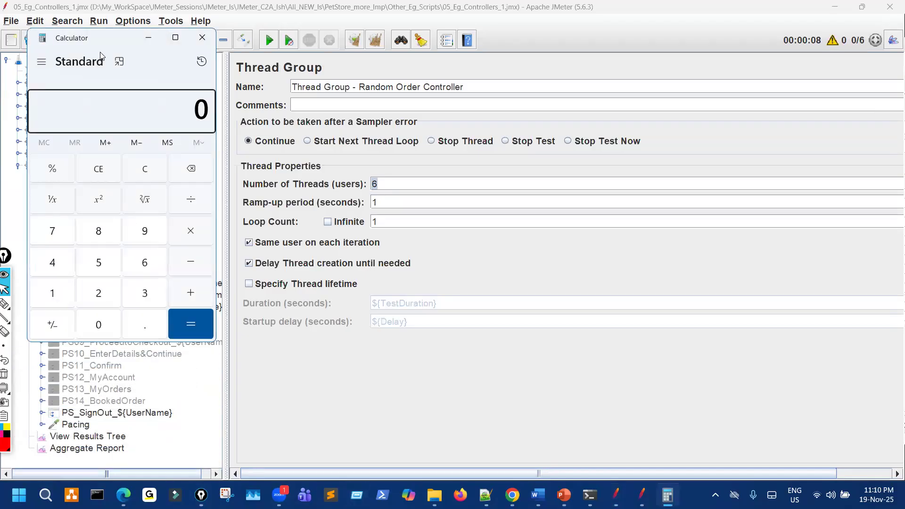
# Compute 20/100 × 6 = 1.2 in Calculator.
pyautogui.moveTo(103, 44); pyautogui.dragTo(652, 64)
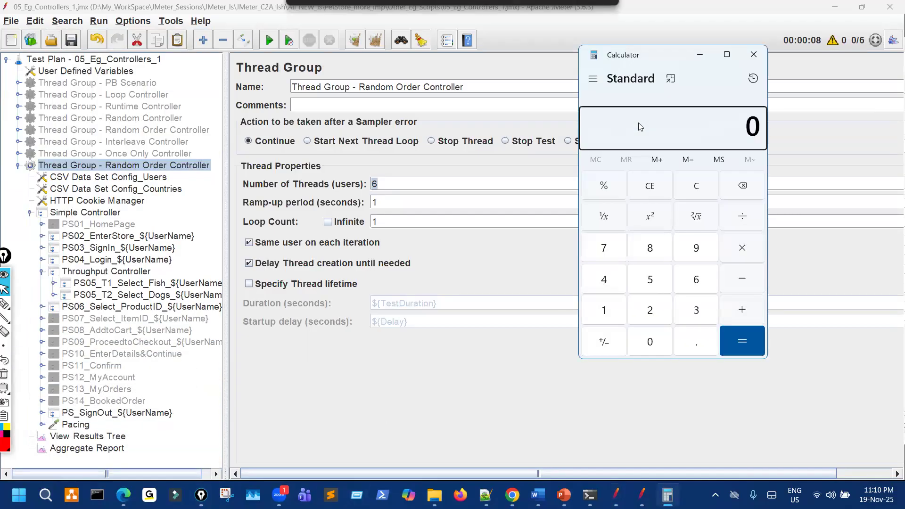
pyautogui.write('20')
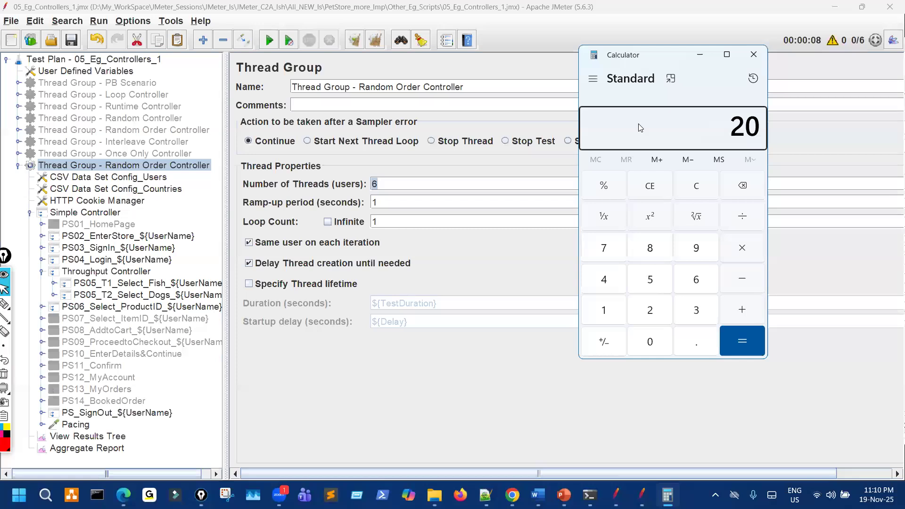
pyautogui.write('/10')
pyautogui.write('00')
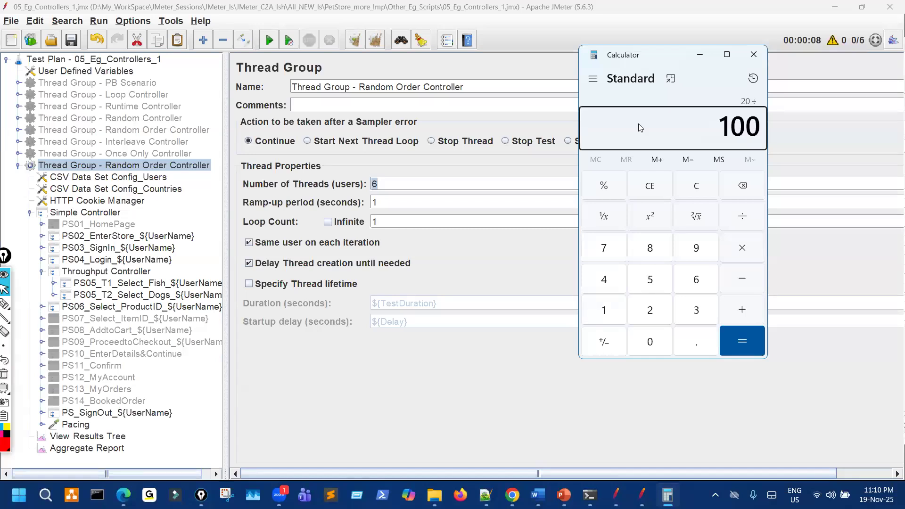
pyautogui.press('Return')
pyautogui.write('*6')
pyautogui.press('Return')
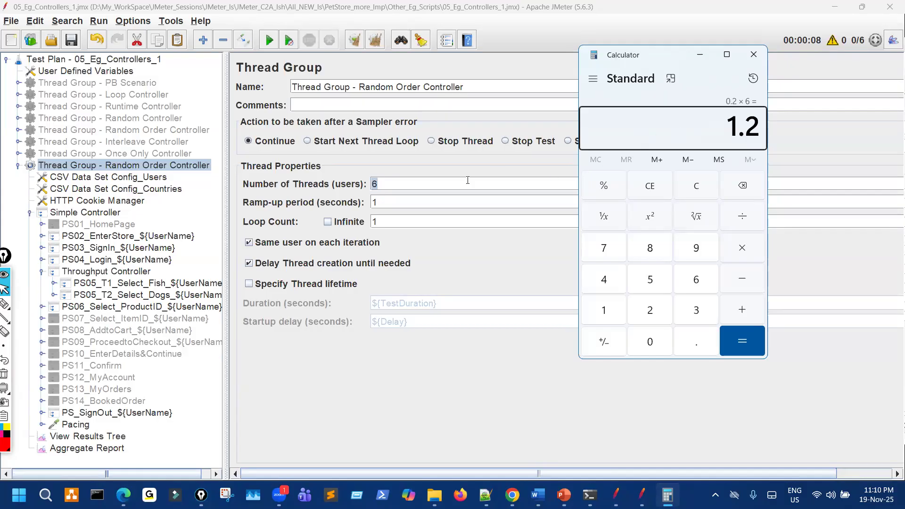
# Change the thread group's Number of Threads to 10 and save the test plan.
pyautogui.click(423, 190)
pyautogui.write('10')
pyautogui.click(80, 44)
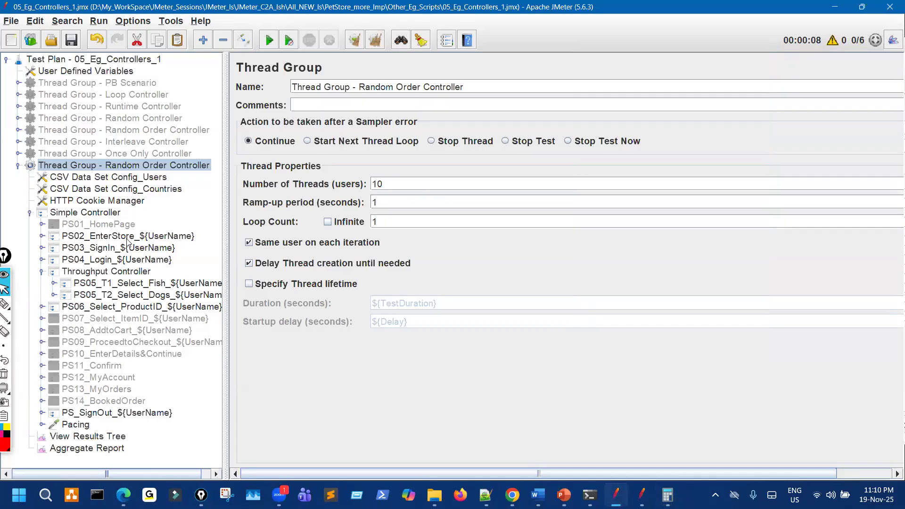
# Circle the T1 fish request under the Throughput Controller and highlight the thread group's 10 threads.
pyautogui.click(122, 273)
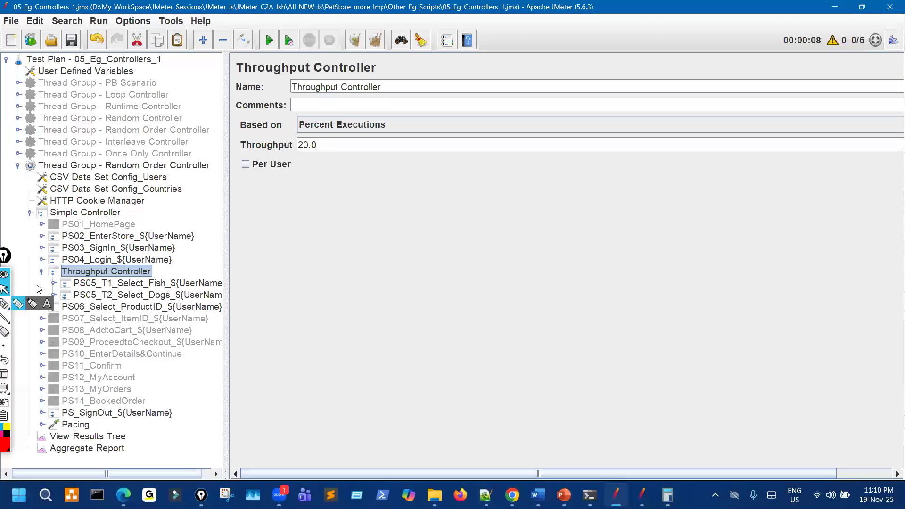
pyautogui.click(4, 304)
pyautogui.moveTo(121, 279)
pyautogui.mouseDown()
pyautogui.moveTo(111, 298)
pyautogui.moveTo(129, 282)
pyautogui.mouseUp()
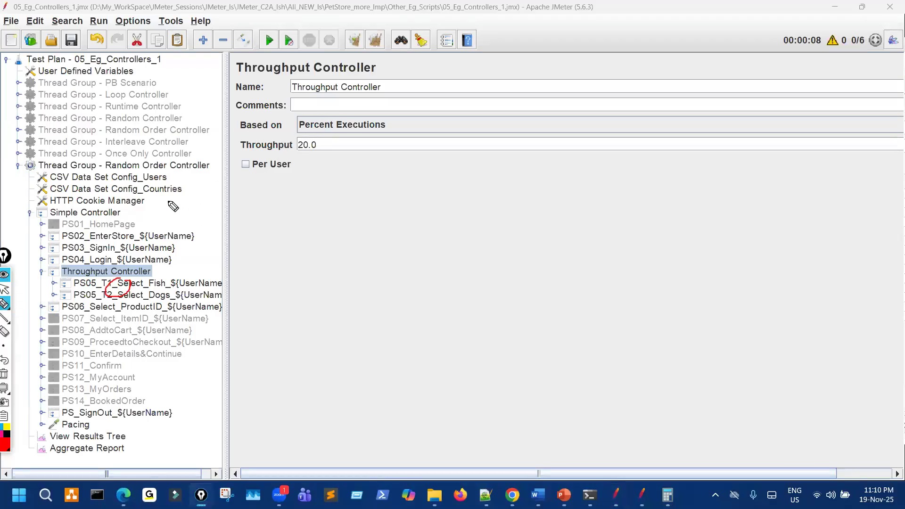
pyautogui.click(5, 288)
pyautogui.click(164, 166)
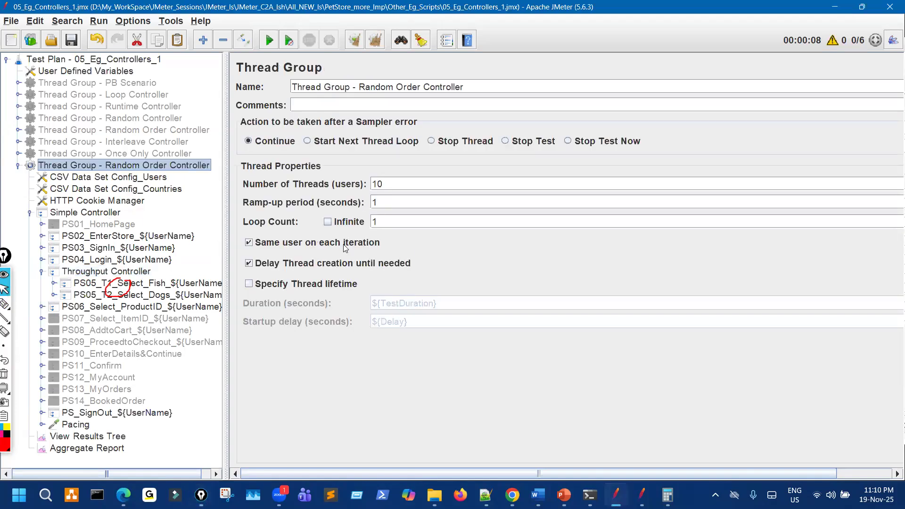
pyautogui.moveTo(385, 184); pyautogui.dragTo(376, 182)
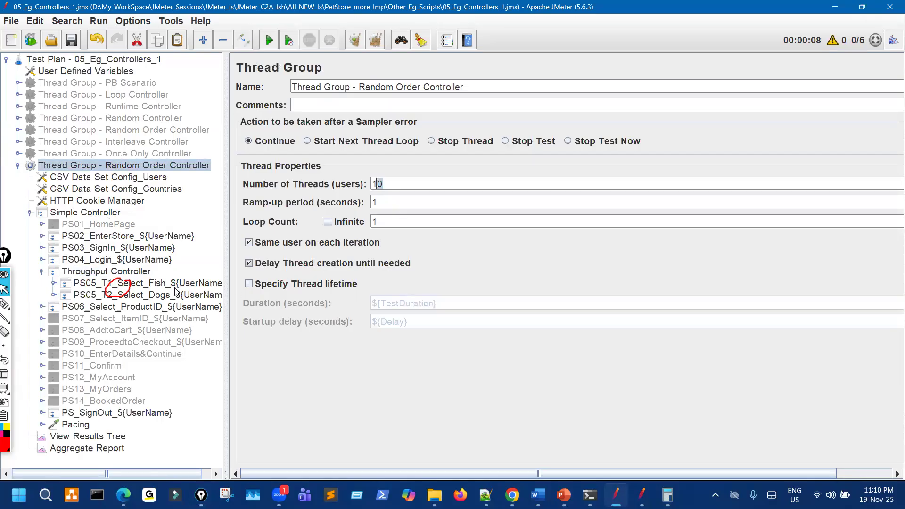
# Handwrite beside the 20.0 throughput value that 20/100 with 10 threads gives 2.
pyautogui.click(132, 272)
pyautogui.doubleClick(324, 143)
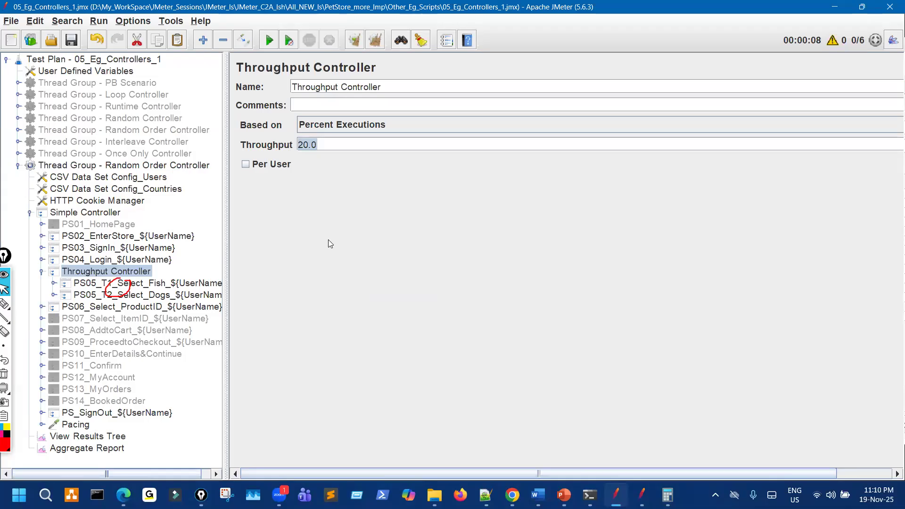
pyautogui.click(4, 304)
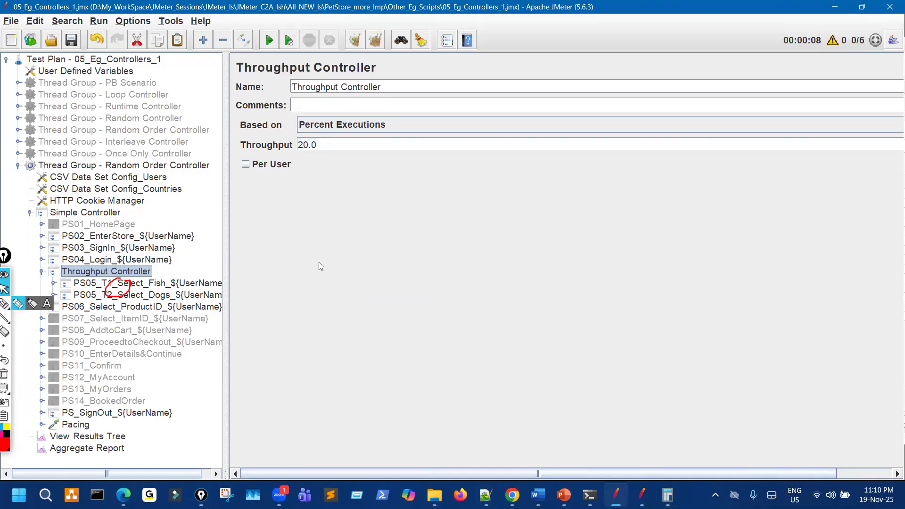
pyautogui.click(16, 303)
pyautogui.moveTo(299, 246)
pyautogui.mouseDown()
pyautogui.moveTo(342, 238)
pyautogui.moveTo(335, 243)
pyautogui.mouseUp()
pyautogui.moveTo(306, 288); pyautogui.dragTo(380, 264)
pyautogui.moveTo(346, 298)
pyautogui.mouseDown()
pyautogui.moveTo(354, 325)
pyautogui.moveTo(372, 299)
pyautogui.moveTo(384, 304)
pyautogui.mouseUp()
pyautogui.moveTo(391, 255); pyautogui.dragTo(428, 257)
pyautogui.moveTo(411, 245); pyautogui.dragTo(410, 263)
pyautogui.moveTo(473, 218)
pyautogui.mouseDown()
pyautogui.moveTo(480, 252)
pyautogui.moveTo(490, 218)
pyautogui.moveTo(447, 217)
pyautogui.mouseUp()
pyautogui.moveTo(542, 278); pyautogui.dragTo(573, 271)
pyautogui.moveTo(556, 290); pyautogui.dragTo(561, 288)
pyautogui.moveTo(630, 251); pyautogui.dragTo(689, 255)
pyautogui.moveTo(655, 211); pyautogui.dragTo(629, 201)
# Circle the T2 dogs request, wipe the marks, and clear the Aggregate Report results.
pyautogui.moveTo(97, 285)
pyautogui.mouseDown()
pyautogui.moveTo(90, 302)
pyautogui.moveTo(121, 282)
pyautogui.mouseUp()
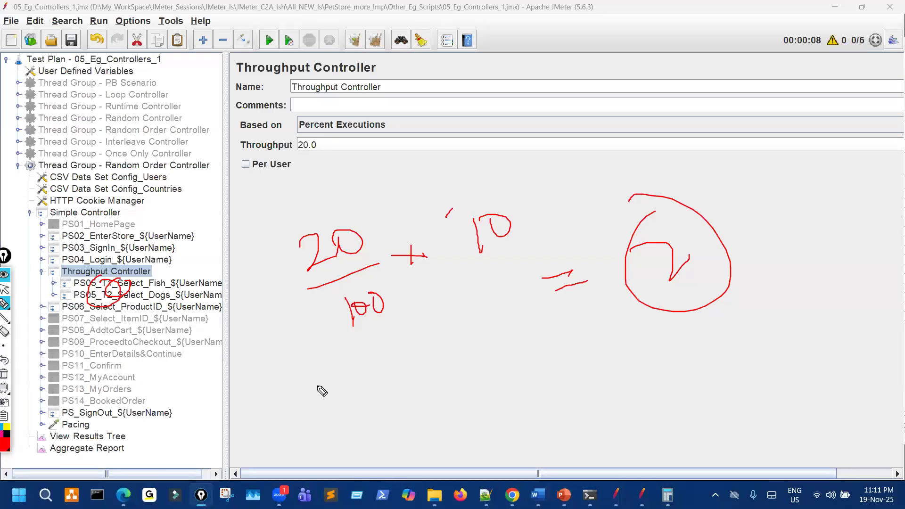
pyautogui.press('Escape')
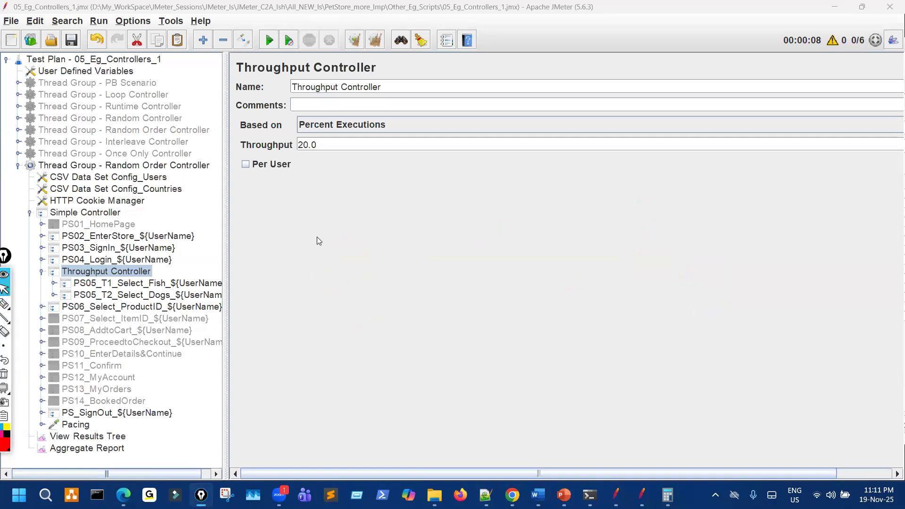
pyautogui.click(87, 448)
pyautogui.click(373, 44)
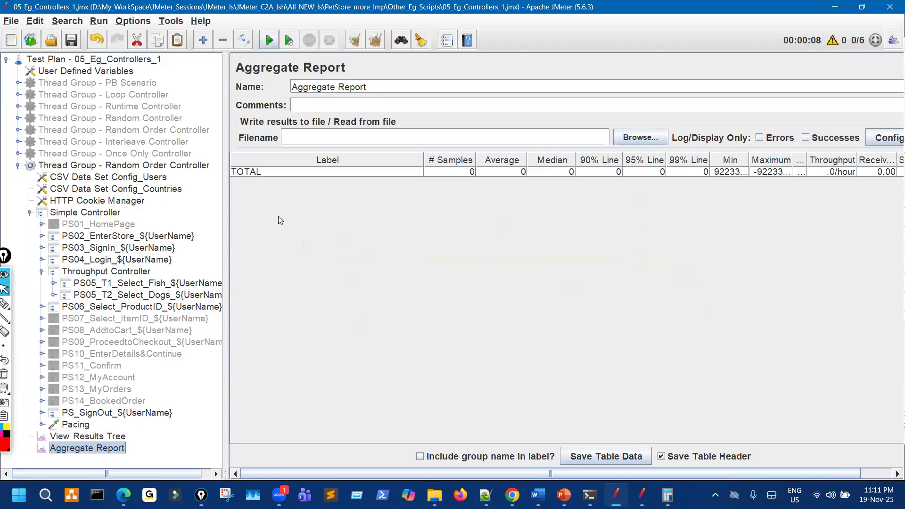
# Start the 10-user test run and adjust the tree width to show full names.
pyautogui.hotkey('ctrl', 'r')
pyautogui.moveTo(227, 244); pyautogui.dragTo(159, 262)
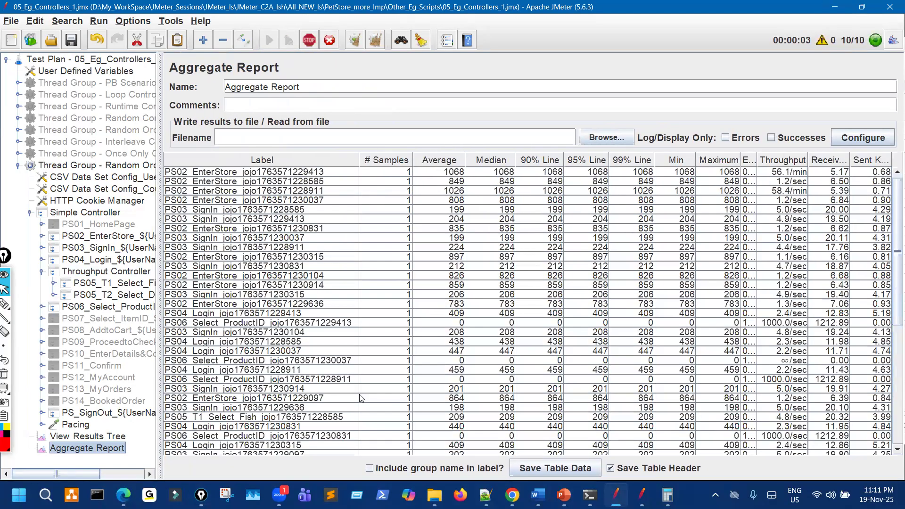
pyautogui.scroll(-7, 361, 411)
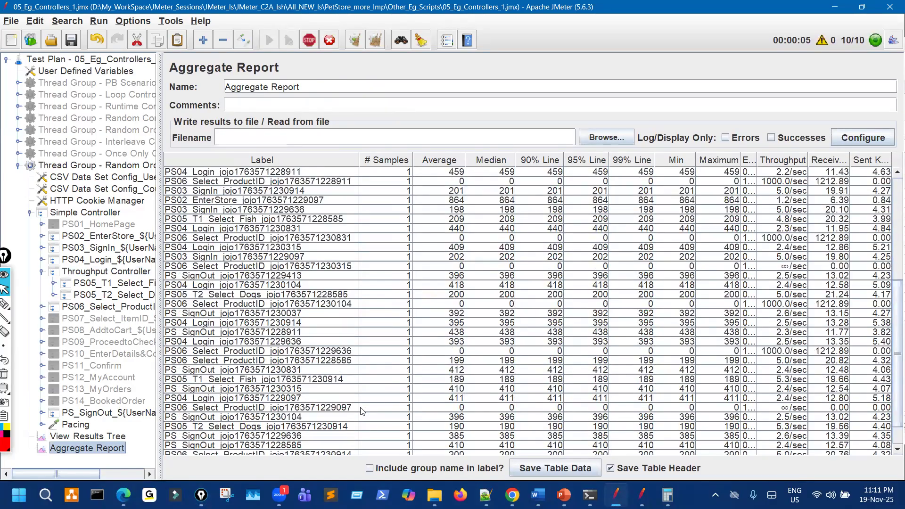
pyautogui.scroll(7, 361, 410)
pyautogui.moveTo(158, 210); pyautogui.dragTo(259, 200)
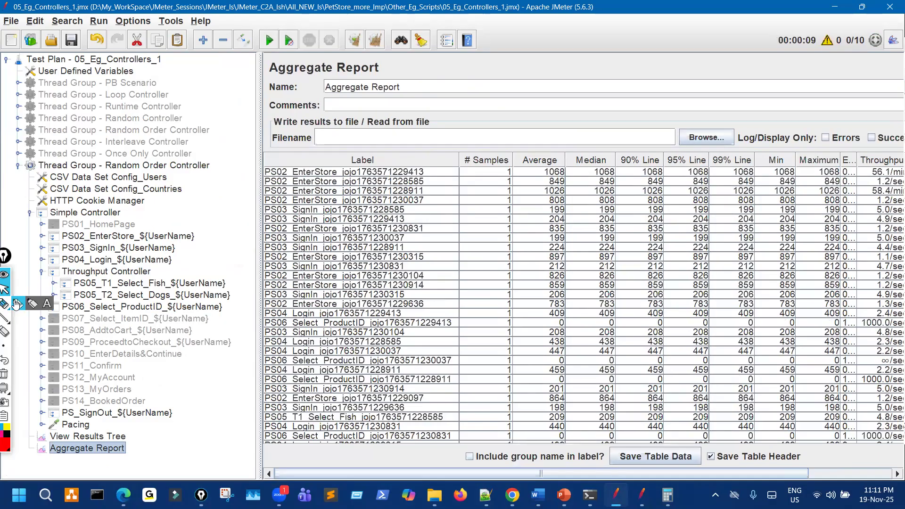
# Circle the PS03_SignIn, PS06_Select_ProductID and SignOut requests and mark the EnterStore result rows.
pyautogui.click(15, 304)
pyautogui.moveTo(103, 230)
pyautogui.mouseDown()
pyautogui.moveTo(94, 265)
pyautogui.moveTo(112, 253)
pyautogui.mouseUp()
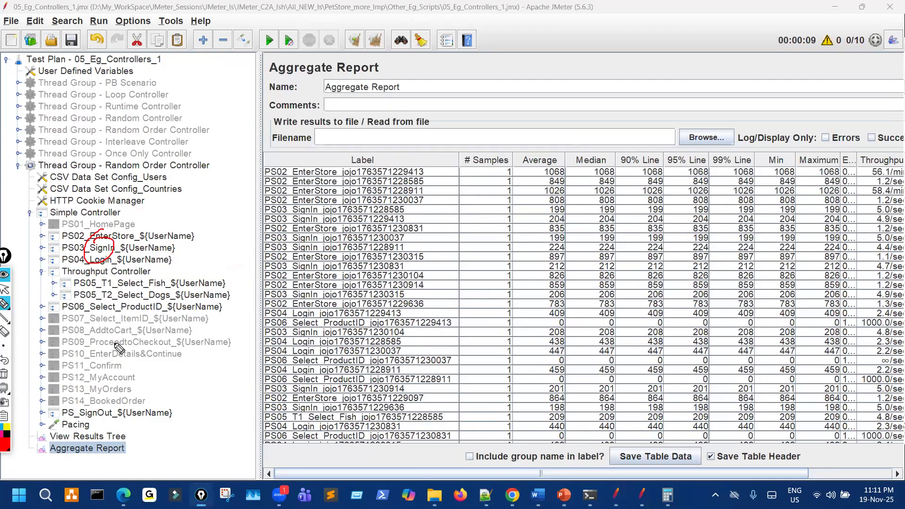
pyautogui.moveTo(104, 311); pyautogui.dragTo(134, 304)
pyautogui.moveTo(115, 406)
pyautogui.mouseDown()
pyautogui.moveTo(117, 422)
pyautogui.moveTo(101, 406)
pyautogui.mouseUp()
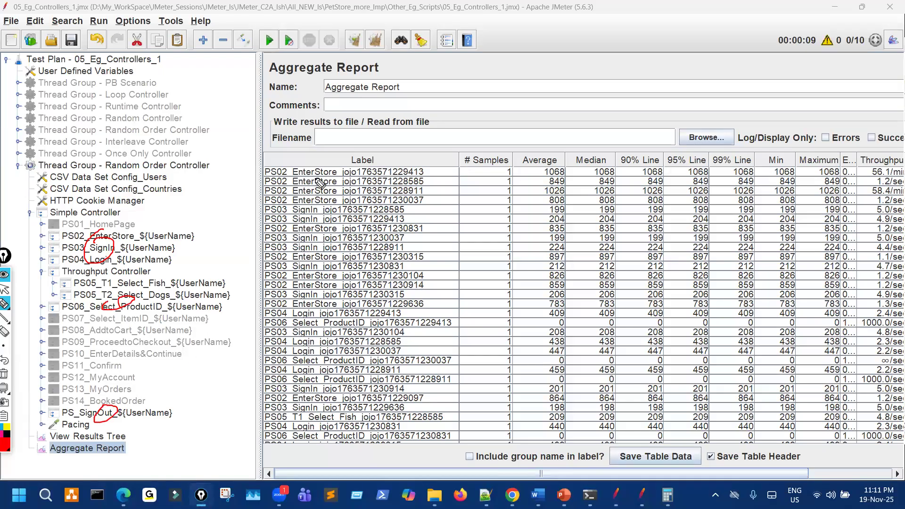
pyautogui.moveTo(298, 170)
pyautogui.mouseDown()
pyautogui.moveTo(318, 154)
pyautogui.moveTo(311, 197)
pyautogui.mouseUp()
pyautogui.moveTo(302, 231); pyautogui.dragTo(315, 226)
pyautogui.moveTo(315, 259)
pyautogui.mouseDown()
pyautogui.moveTo(328, 255)
pyautogui.moveTo(332, 274)
pyautogui.mouseUp()
pyautogui.moveTo(320, 288); pyautogui.dragTo(336, 285)
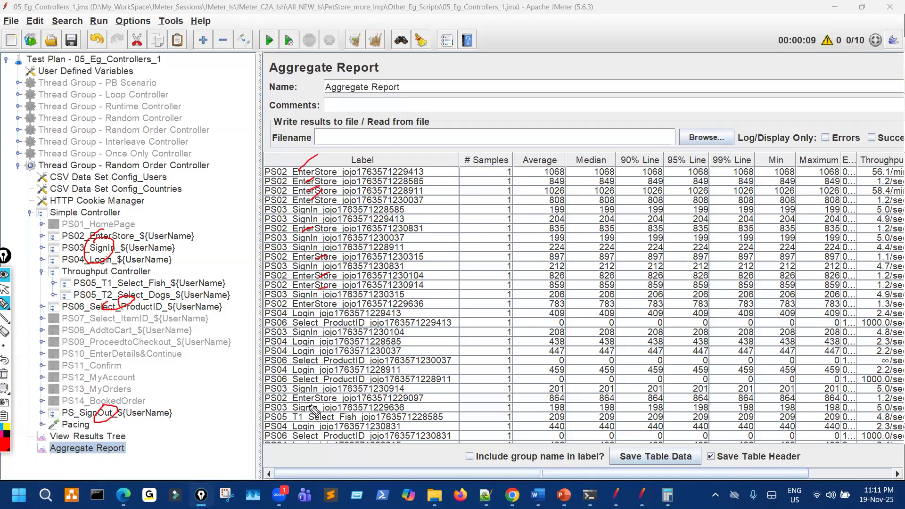
pyautogui.moveTo(311, 399); pyautogui.dragTo(321, 396)
# Wipe the marks, narrow the tree, and circle the Throughput Controller with its T2 sampler.
pyautogui.click(4, 374)
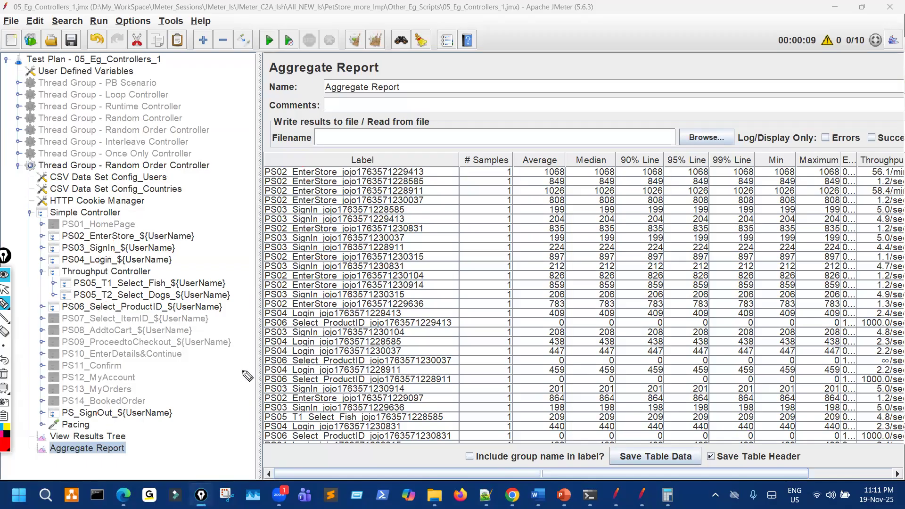
pyautogui.hotkey('ctrl', 'shift', '2')
pyautogui.moveTo(259, 201); pyautogui.dragTo(168, 203)
pyautogui.hotkey('ctrl', 'shift', '3')
pyautogui.moveTo(98, 283); pyautogui.dragTo(64, 266)
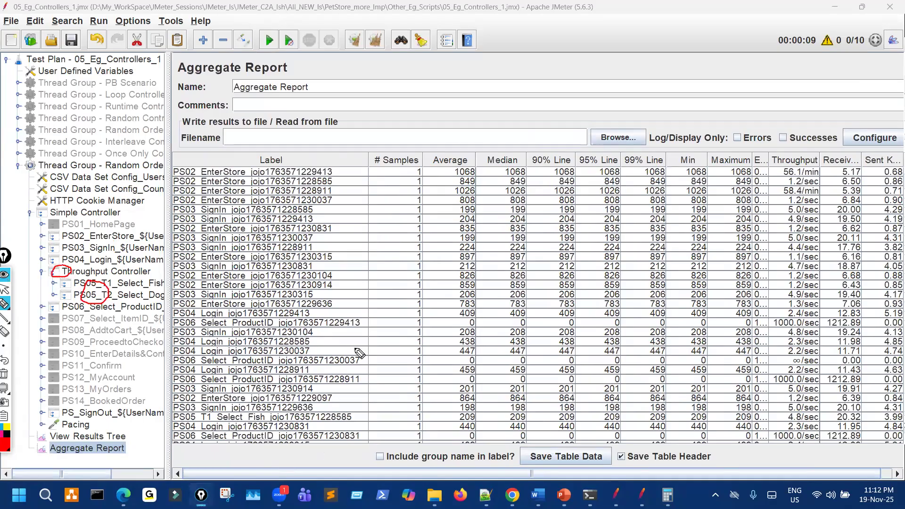
pyautogui.press('Escape')
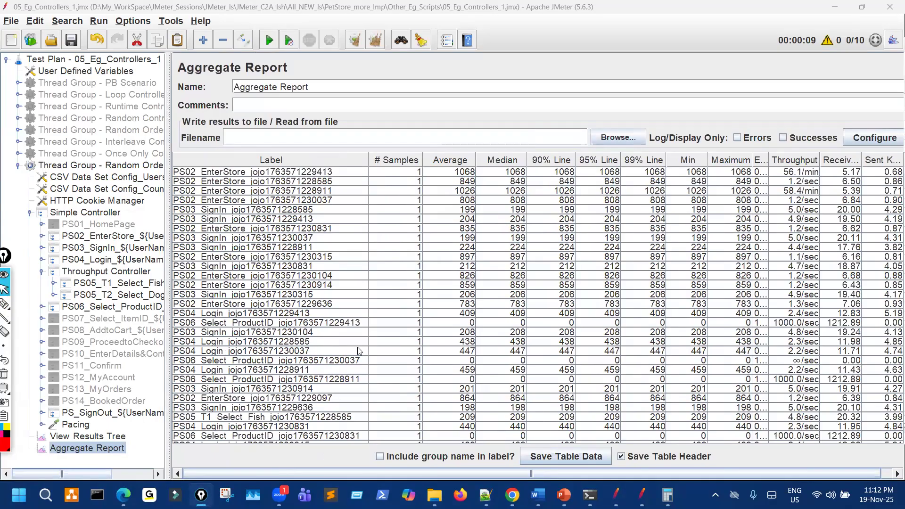
pyautogui.scroll(-3, 358, 351)
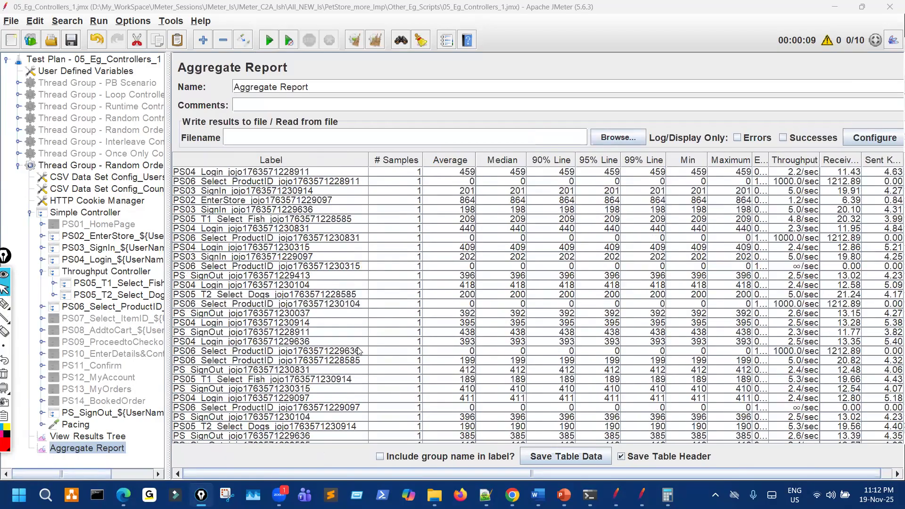
pyautogui.scroll(3, 358, 351)
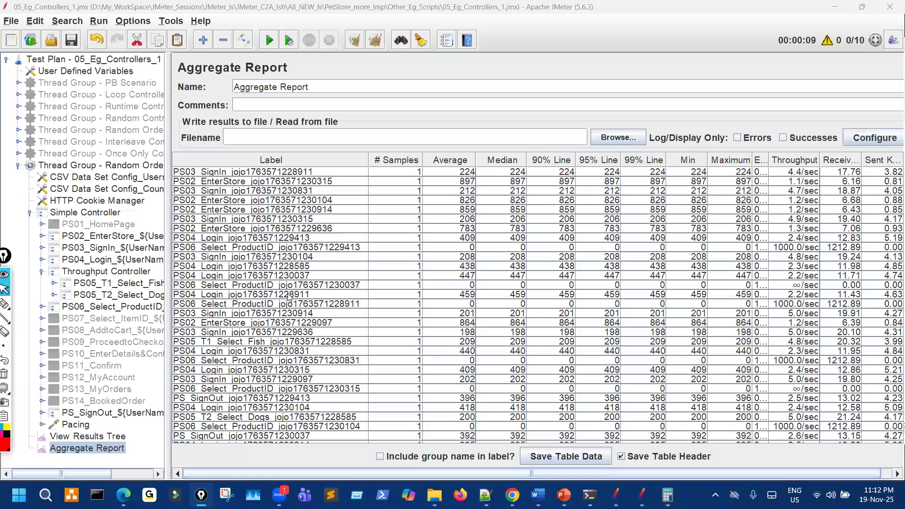
pyautogui.scroll(-3, 289, 297)
pyautogui.moveTo(230, 259)
pyautogui.mouseDown()
pyautogui.moveTo(202, 252)
pyautogui.moveTo(228, 244)
pyautogui.mouseUp()
pyautogui.moveTo(337, 190); pyautogui.dragTo(410, 164)
pyautogui.moveTo(396, 170); pyautogui.dragTo(422, 209)
pyautogui.moveTo(202, 321)
pyautogui.mouseDown()
pyautogui.moveTo(212, 326)
pyautogui.moveTo(203, 322)
pyautogui.mouseUp()
pyautogui.moveTo(391, 244); pyautogui.dragTo(435, 231)
pyautogui.moveTo(405, 238); pyautogui.dragTo(417, 255)
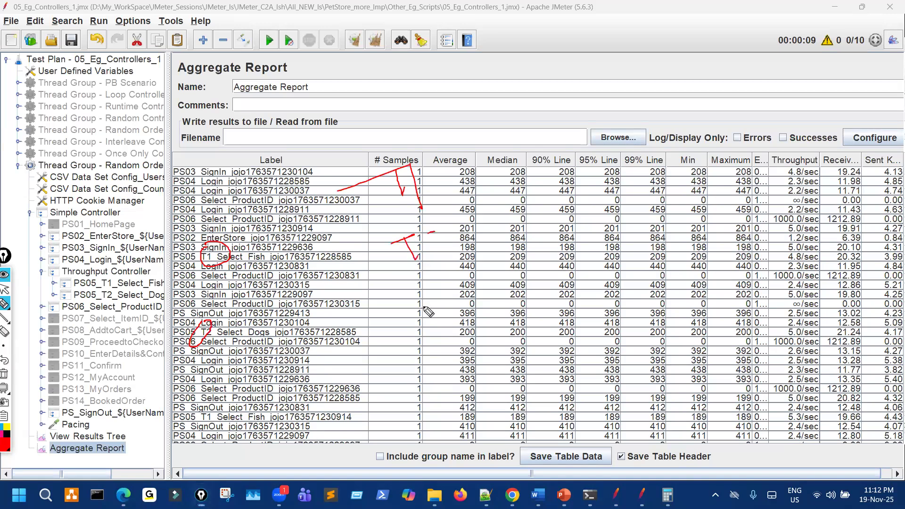
pyautogui.moveTo(203, 408)
pyautogui.mouseDown()
pyautogui.moveTo(197, 427)
pyautogui.moveTo(228, 395)
pyautogui.moveTo(213, 401)
pyautogui.mouseUp()
pyautogui.moveTo(534, 140)
pyautogui.mouseDown()
pyautogui.moveTo(613, 105)
pyautogui.moveTo(610, 162)
pyautogui.mouseUp()
pyautogui.moveTo(621, 114); pyautogui.dragTo(643, 153)
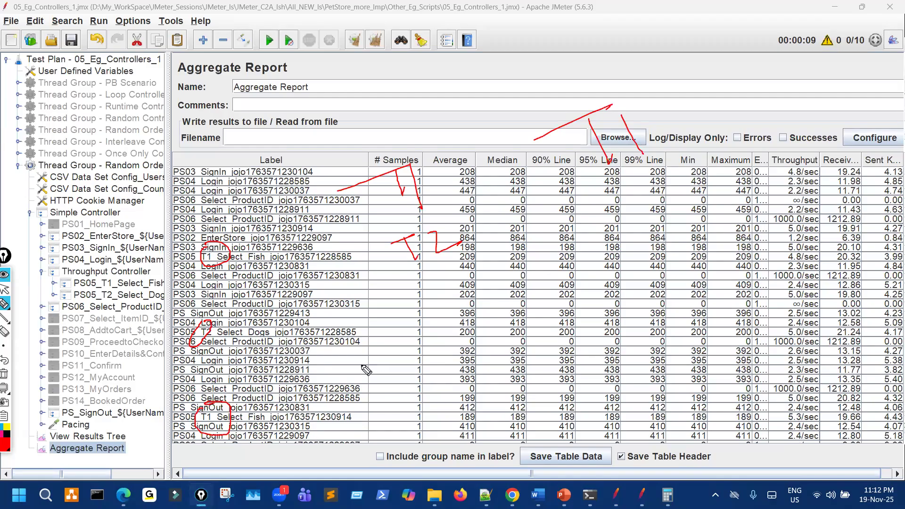
pyautogui.press('Escape')
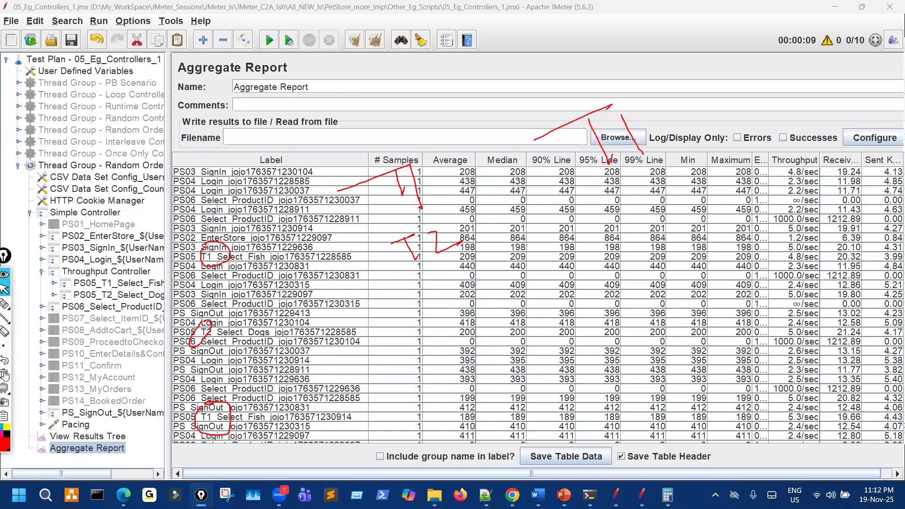
pyautogui.click(5, 332)
pyautogui.moveTo(224, 258)
pyautogui.mouseDown()
pyautogui.moveTo(235, 429)
pyautogui.moveTo(266, 392)
pyautogui.mouseUp()
pyautogui.hotkey('ctrl', 'shift', '3')
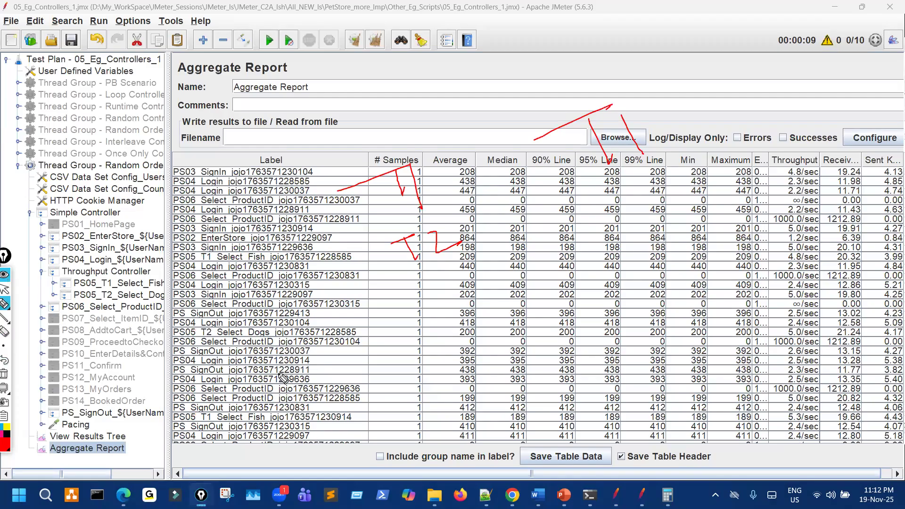
pyautogui.scroll(-3, 285, 376)
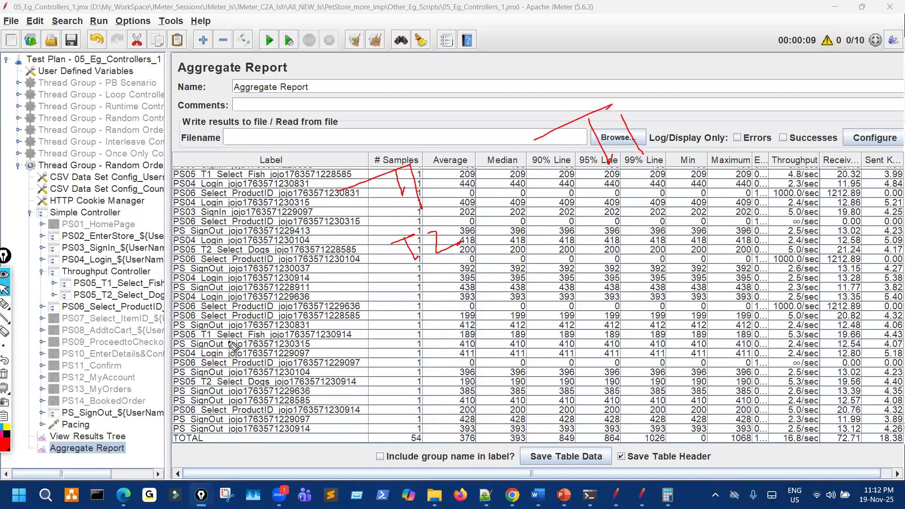
pyautogui.moveTo(199, 376); pyautogui.dragTo(212, 363)
pyautogui.moveTo(592, 210); pyautogui.dragTo(631, 195)
pyautogui.moveTo(622, 199); pyautogui.dragTo(638, 248)
pyautogui.moveTo(644, 211); pyautogui.dragTo(659, 235)
pyautogui.moveTo(569, 67); pyautogui.dragTo(584, 113)
pyautogui.moveTo(385, 151)
pyautogui.mouseDown()
pyautogui.moveTo(339, 213)
pyautogui.moveTo(381, 179)
pyautogui.mouseUp()
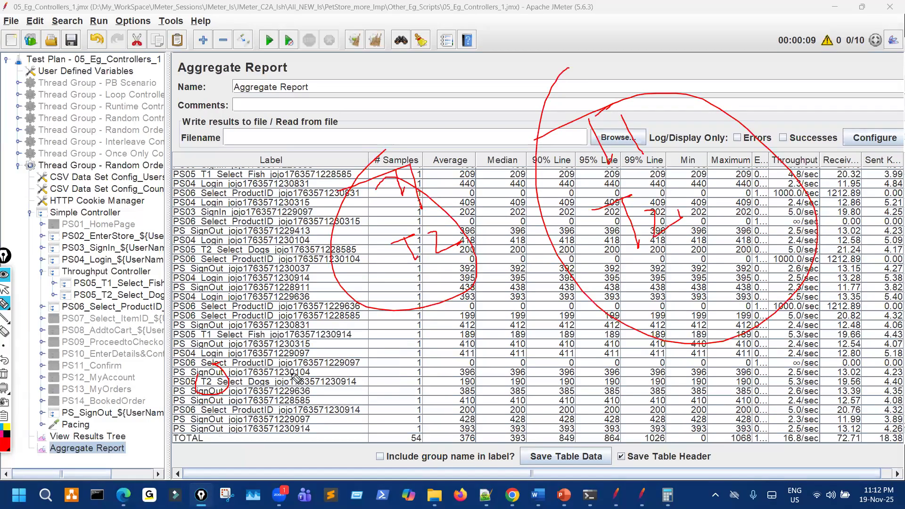
pyautogui.hotkey('ctrl', 'shift', '7')
pyautogui.hotkey('ctrl', 'shift', '2')
pyautogui.scroll(2, 294, 372)
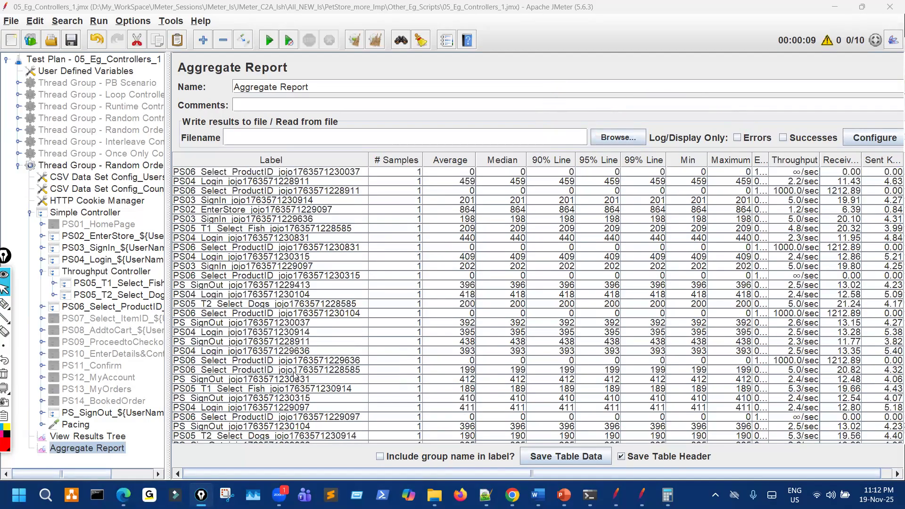
pyautogui.scroll(5, 289, 382)
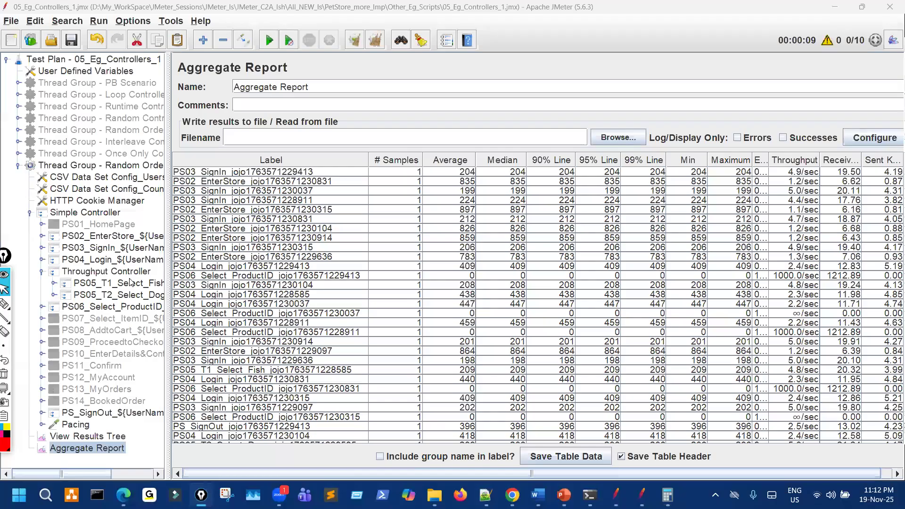
# Switch the Throughput Controller to Total Executions and back, leaving Percent Executions at throughput 20.0.
pyautogui.click(106, 271)
pyautogui.click(347, 127)
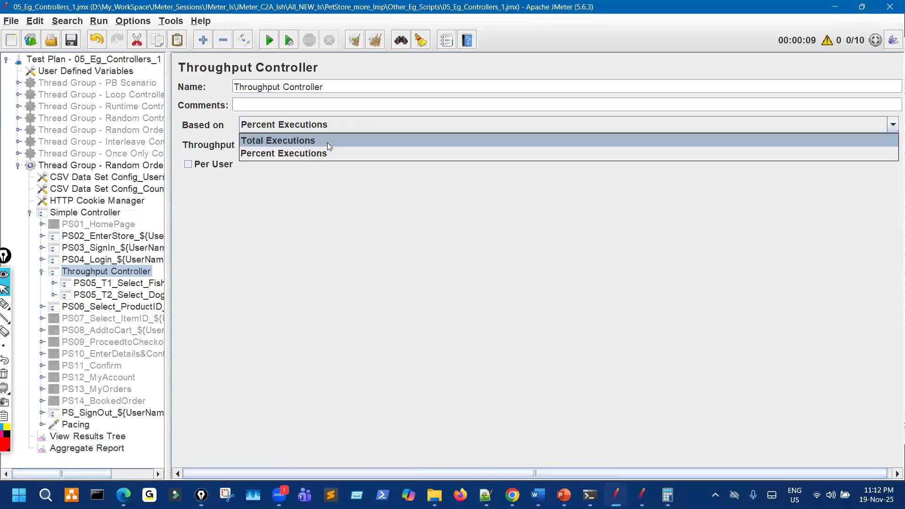
pyautogui.click(264, 141)
pyautogui.moveTo(260, 145); pyautogui.dragTo(216, 138)
pyautogui.write('2')
pyautogui.click(273, 124)
pyautogui.click(264, 150)
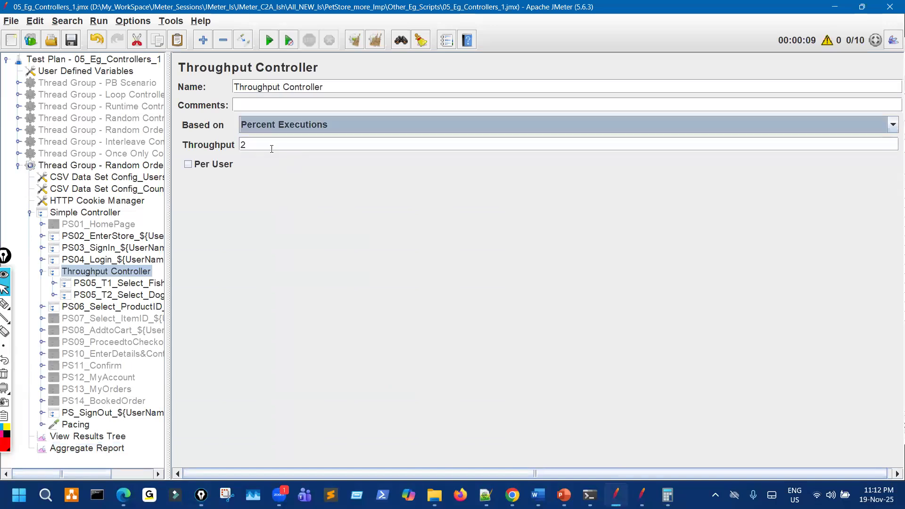
pyautogui.write('20.0')
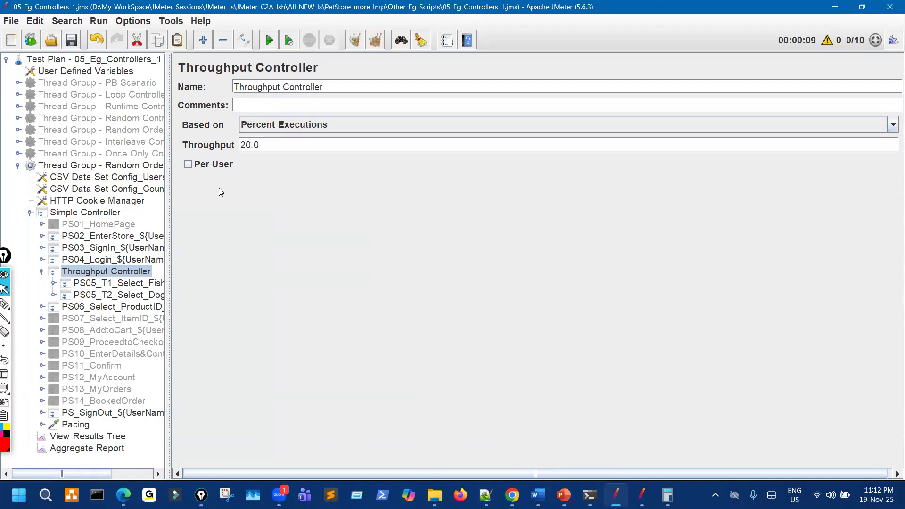
pyautogui.click(158, 167)
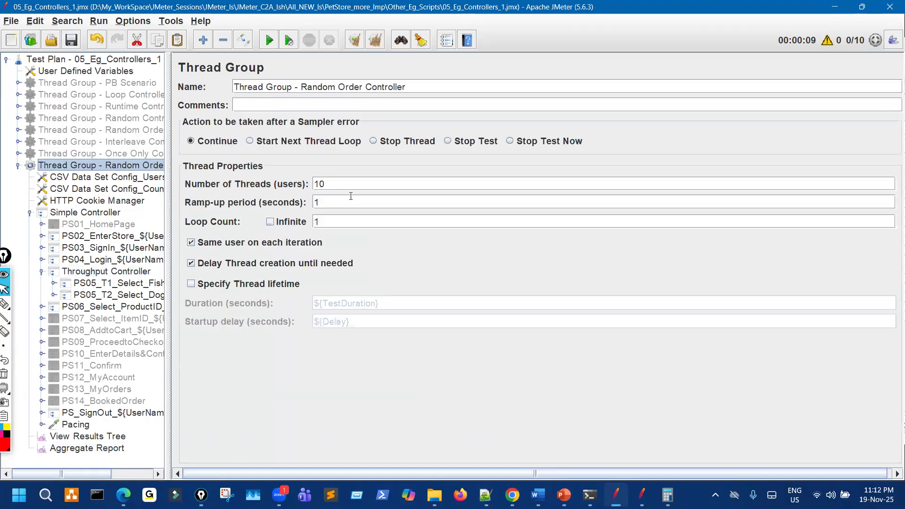
pyautogui.doubleClick(319, 184)
pyautogui.click(141, 273)
pyautogui.click(112, 447)
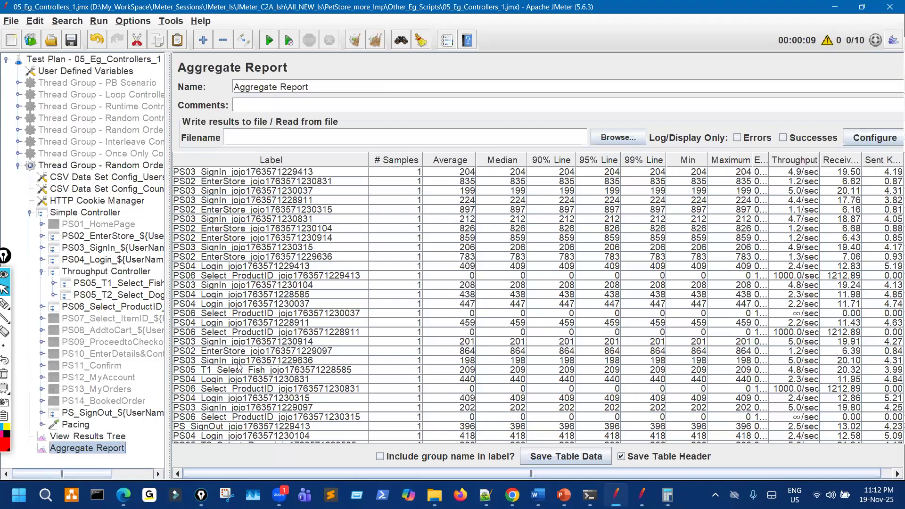
pyautogui.scroll(2, 219, 353)
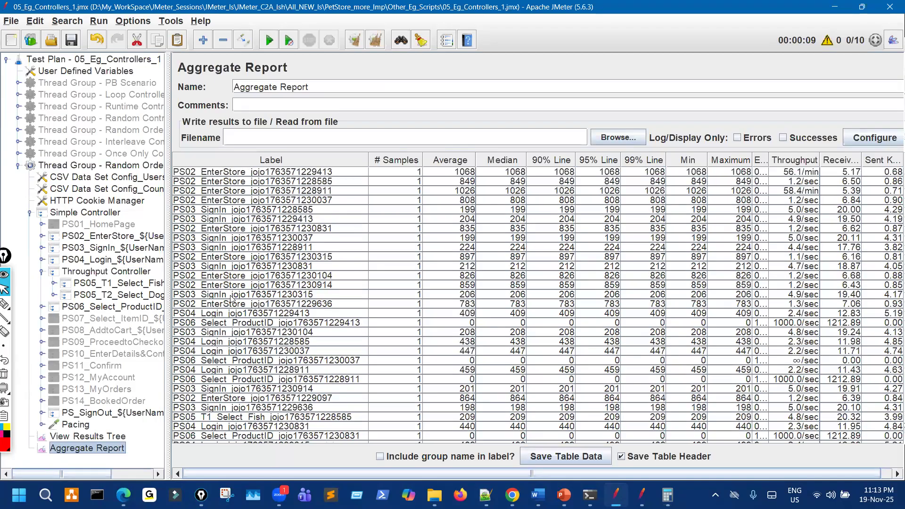
pyautogui.scroll(-8, 230, 297)
pyautogui.click(213, 191)
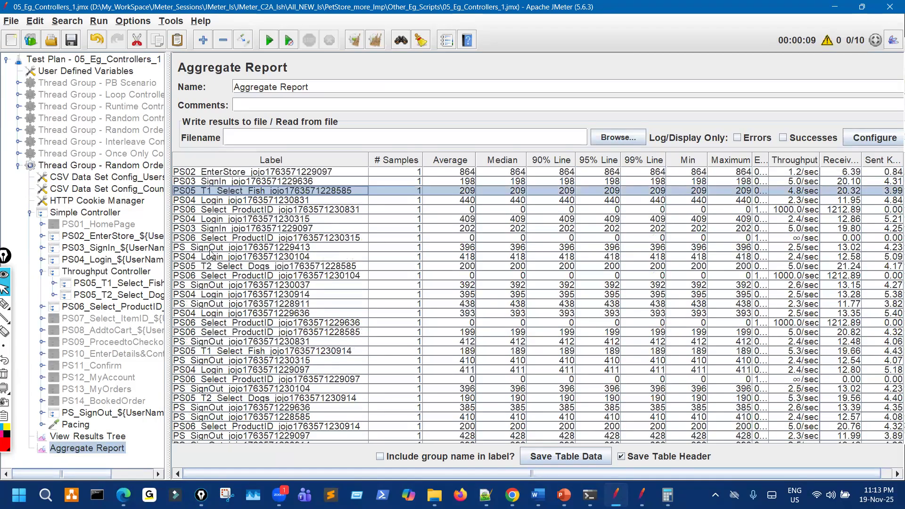
pyautogui.click(205, 266)
pyautogui.scroll(-1, 218, 315)
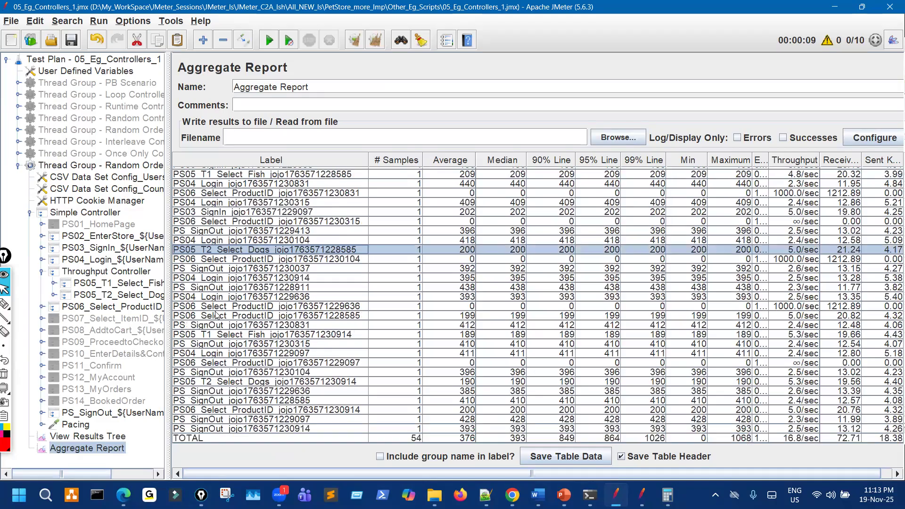
pyautogui.click(206, 335)
pyautogui.click(208, 380)
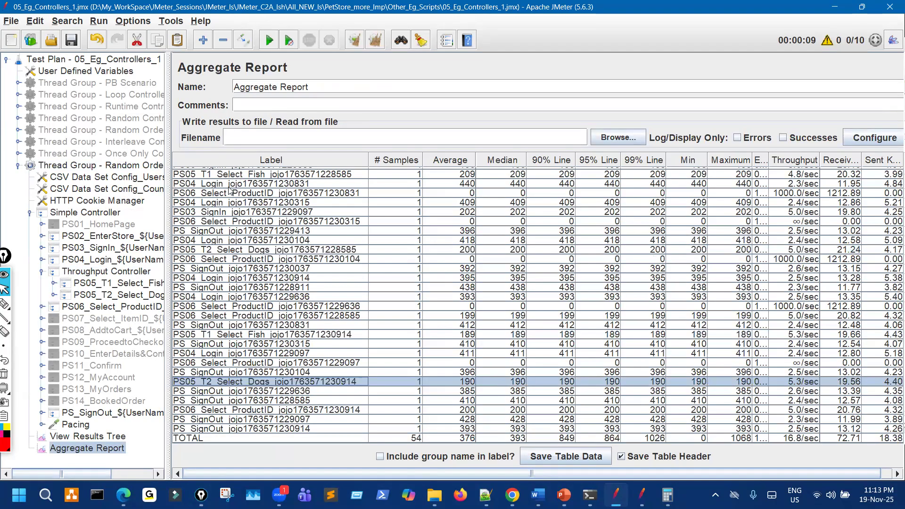
pyautogui.moveTo(169, 224); pyautogui.dragTo(193, 211)
# Turn on Per User for the 20% Throughput Controller and clear the previous results.
pyautogui.click(136, 274)
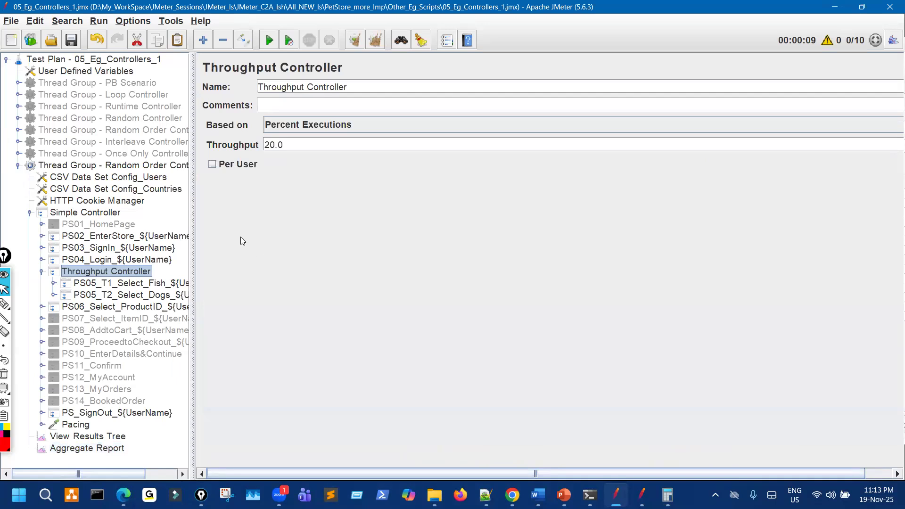
pyautogui.click(212, 165)
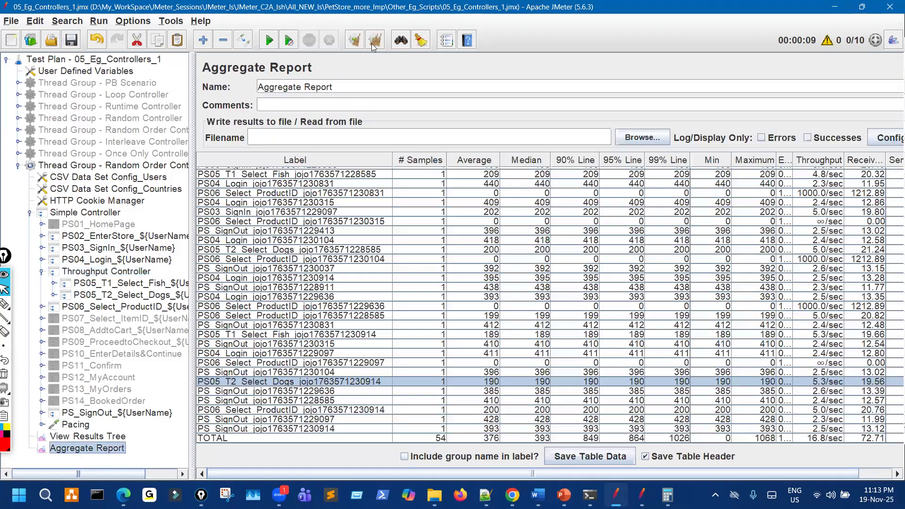
pyautogui.hotkey('ctrl', 'e')
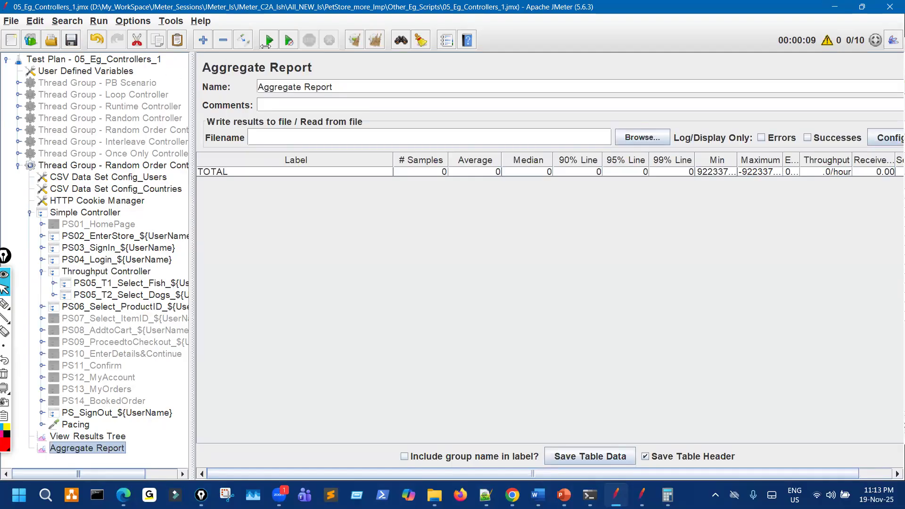
# Run the 10-thread test, scan the refreshed results, and recheck the Throughput Controller.
pyautogui.hotkey('ctrl', 'r')
pyautogui.moveTo(193, 200); pyautogui.dragTo(119, 199)
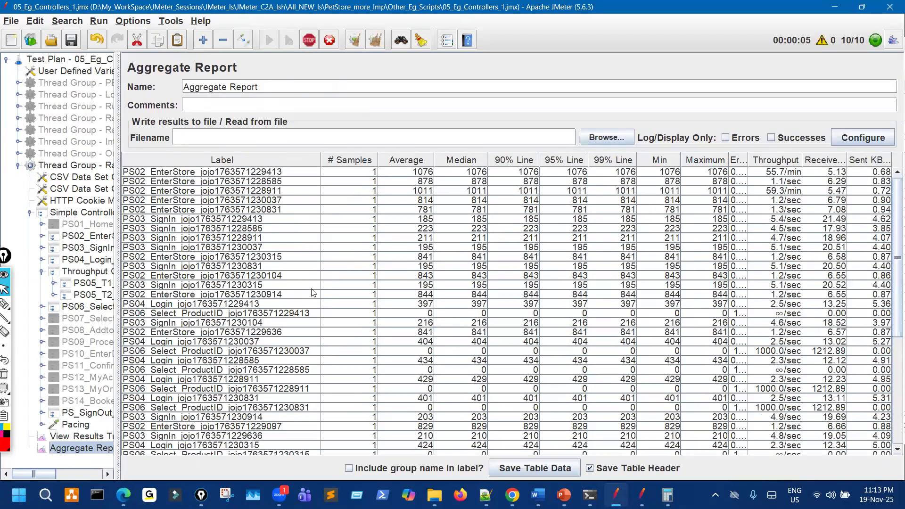
pyautogui.scroll(-7, 350, 306)
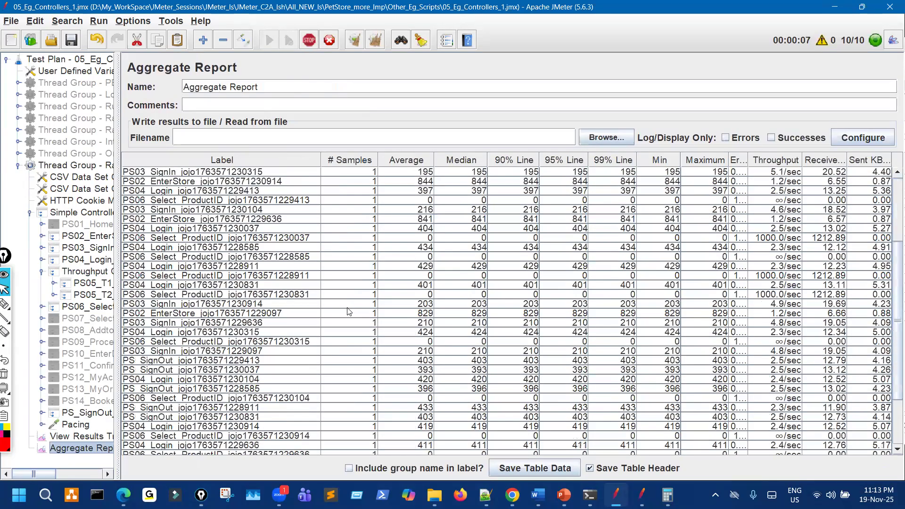
pyautogui.scroll(7, 348, 311)
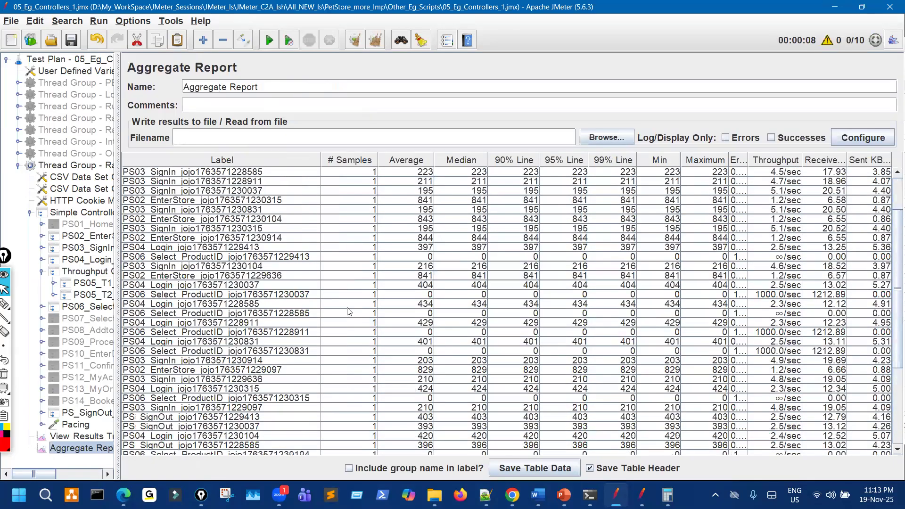
pyautogui.click(99, 272)
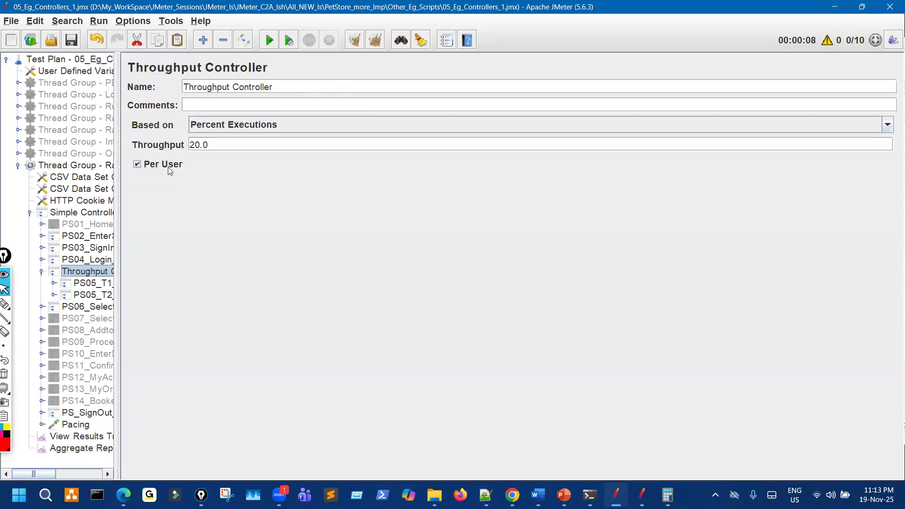
# Scroll the Aggregate Report to a TOTAL of 50 samples with no PS05 T1/T2 rows, then select View Results Tree.
pyautogui.click(84, 448)
pyautogui.scroll(-4, 253, 364)
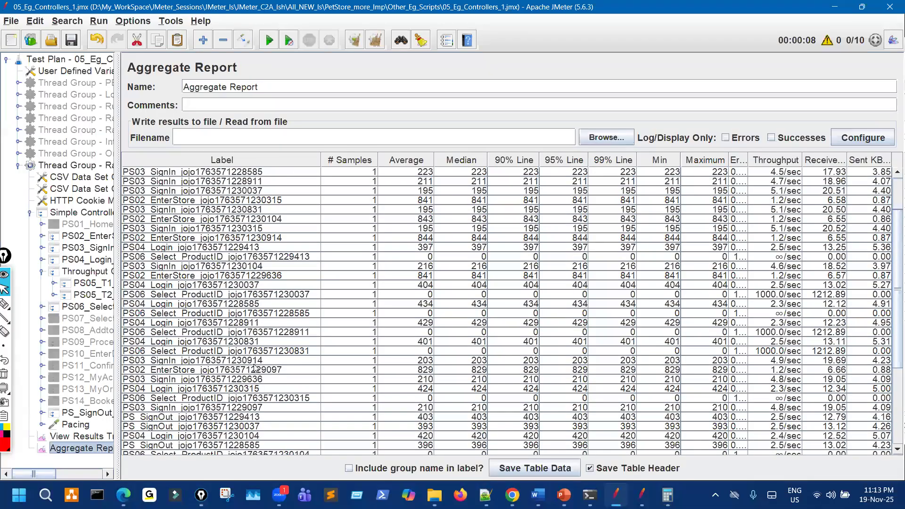
pyautogui.scroll(-2, 250, 364)
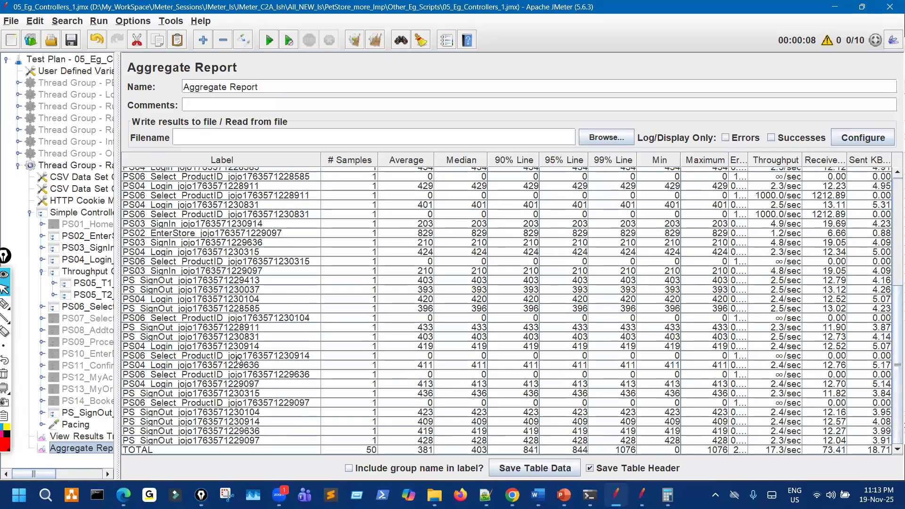
pyautogui.scroll(10, 238, 358)
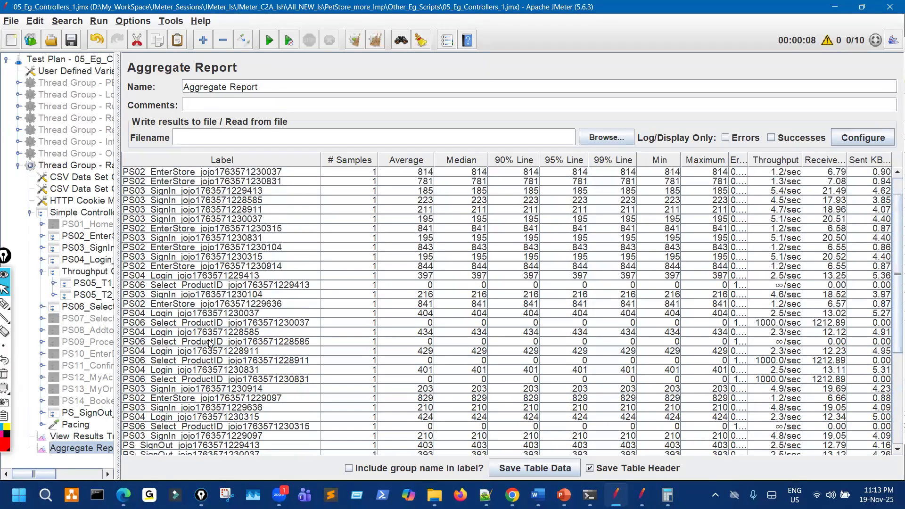
pyautogui.scroll(-3, 184, 311)
pyautogui.scroll(-3, 186, 334)
pyautogui.scroll(-1, 186, 338)
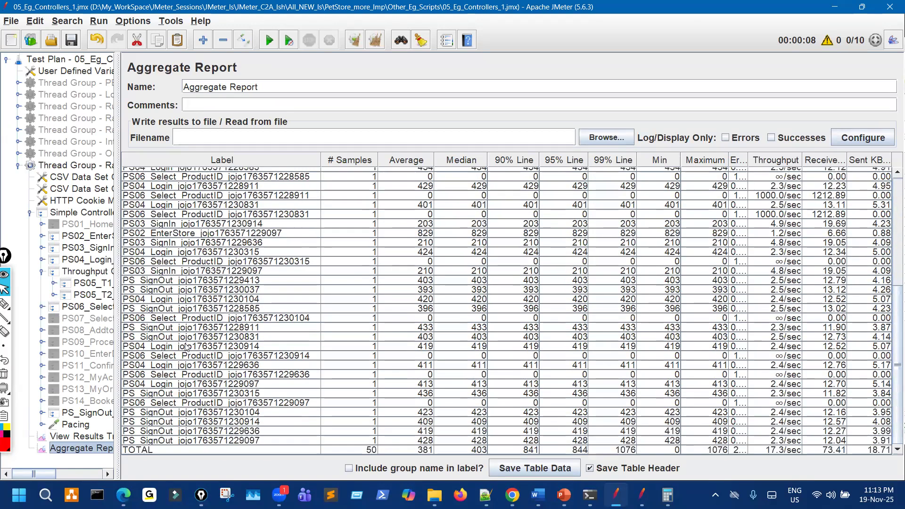
pyautogui.click(83, 436)
# Widen the test plan tree, clear all results, and start a new run.
pyautogui.scroll(-2, 237, 346)
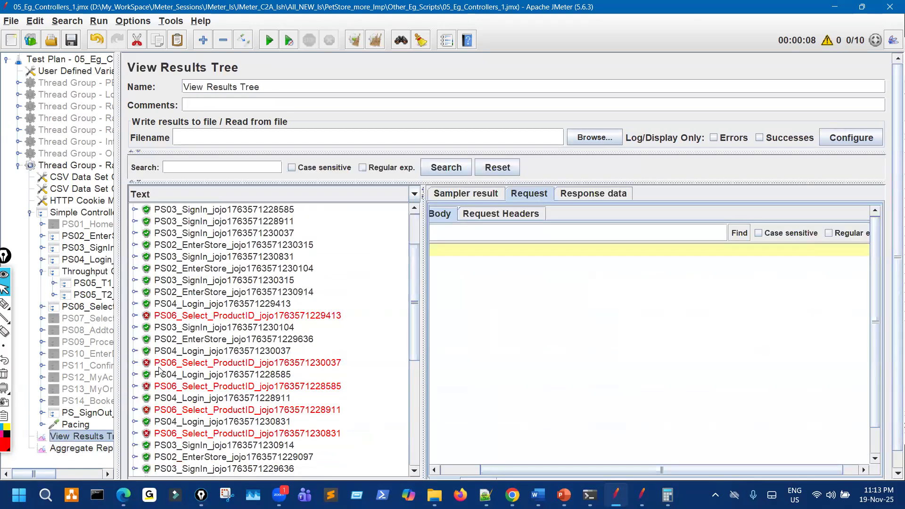
pyautogui.moveTo(118, 256); pyautogui.dragTo(267, 256)
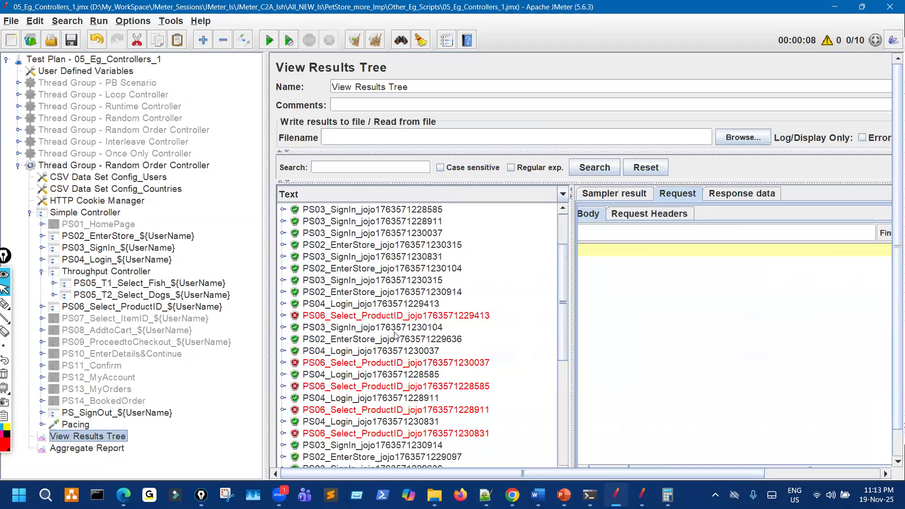
pyautogui.scroll(-1, 394, 334)
pyautogui.scroll(-6, 395, 344)
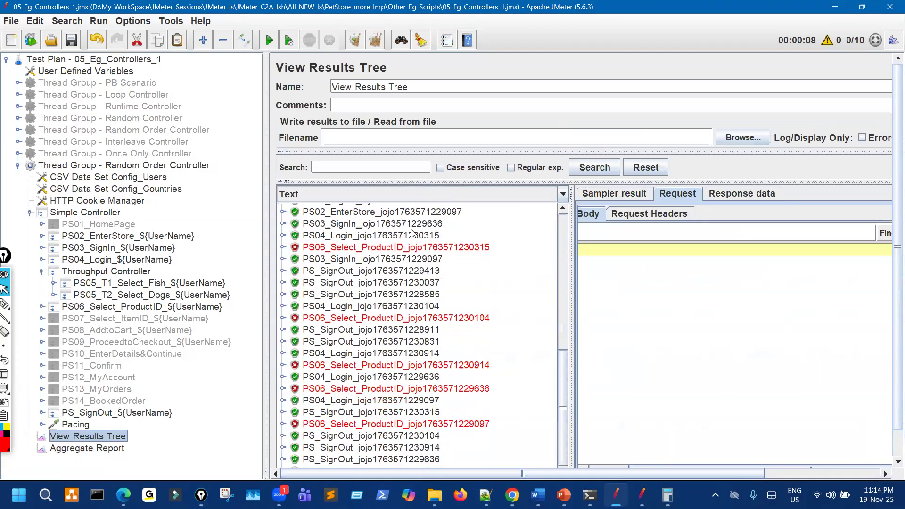
pyautogui.click(376, 45)
pyautogui.click(270, 40)
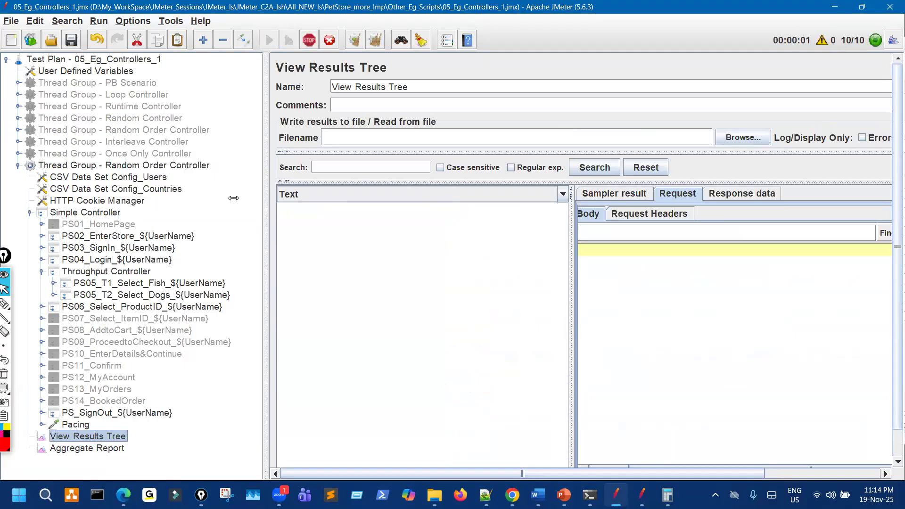
# Expand a failing PS06_Select_ProductID sample and show its subrequest's GET request details.
pyautogui.moveTo(266, 207); pyautogui.dragTo(211, 191)
pyautogui.scroll(-4, 332, 356)
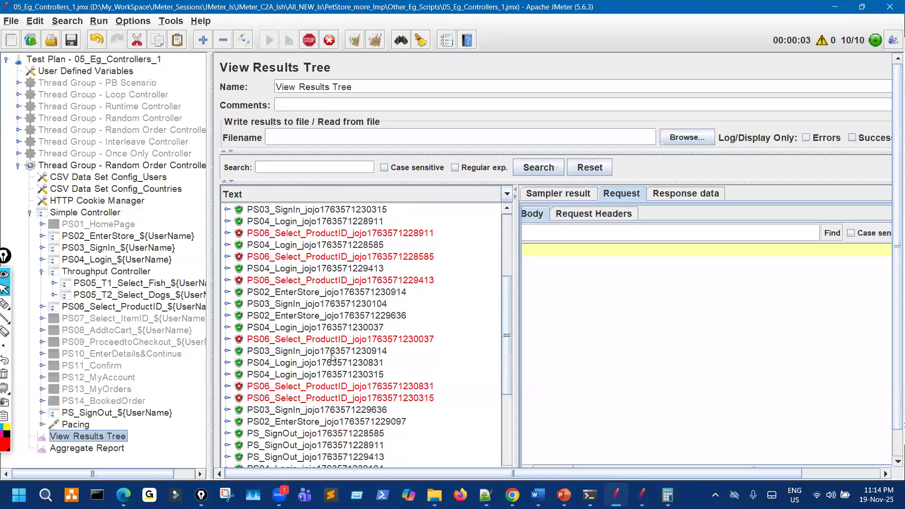
pyautogui.scroll(-4, 333, 361)
pyautogui.scroll(-1, 331, 363)
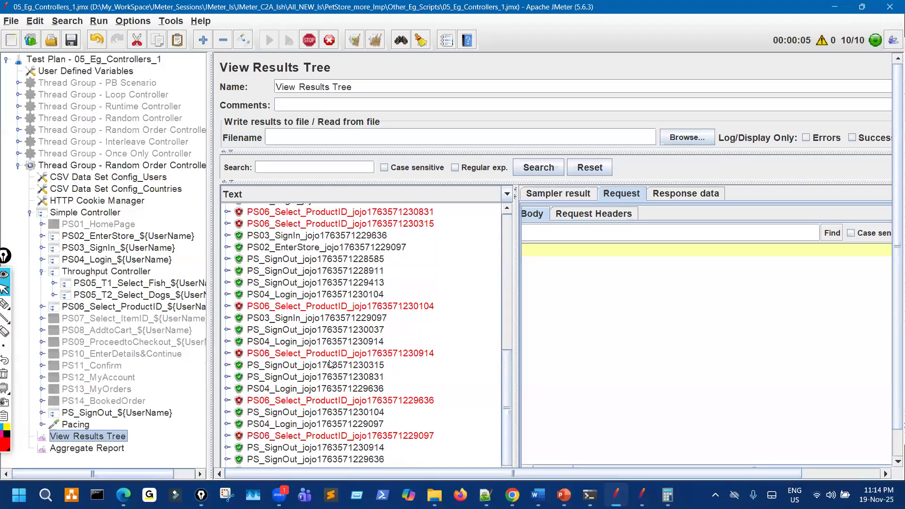
pyautogui.scroll(7, 332, 363)
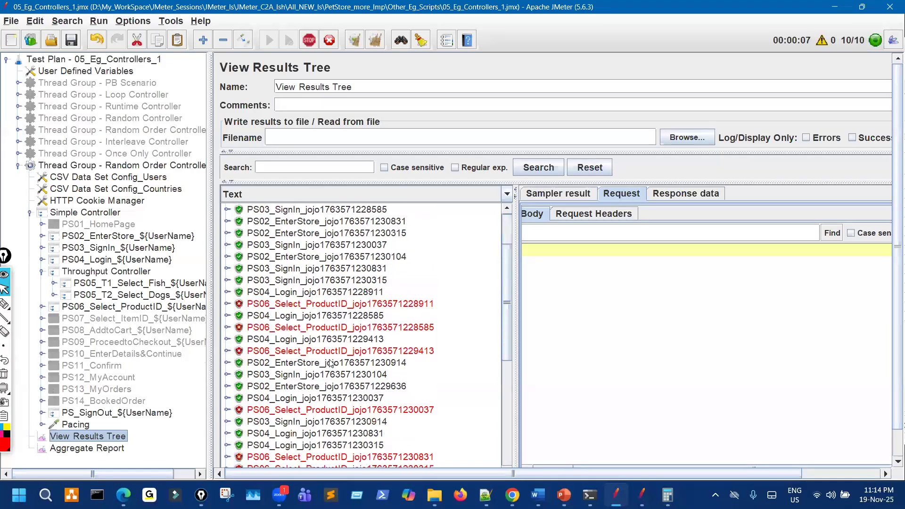
pyautogui.scroll(-1, 331, 363)
pyautogui.click(271, 247)
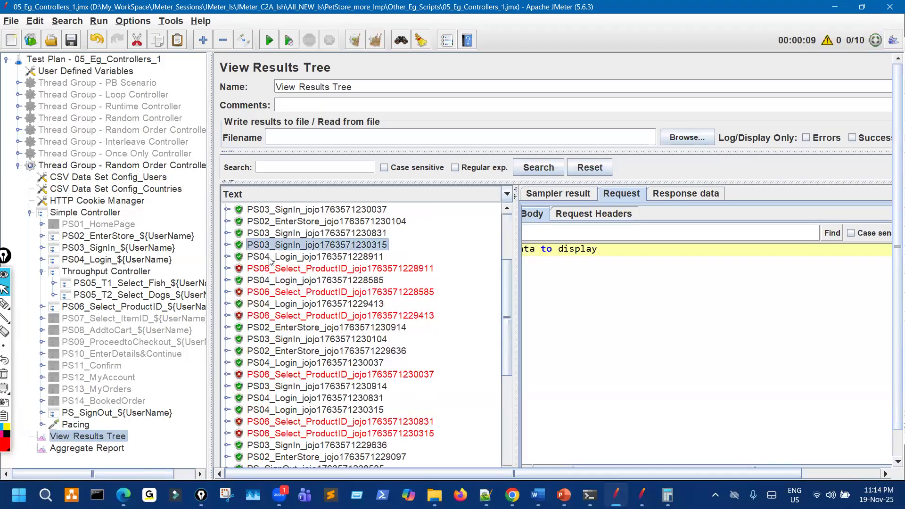
pyautogui.click(269, 257)
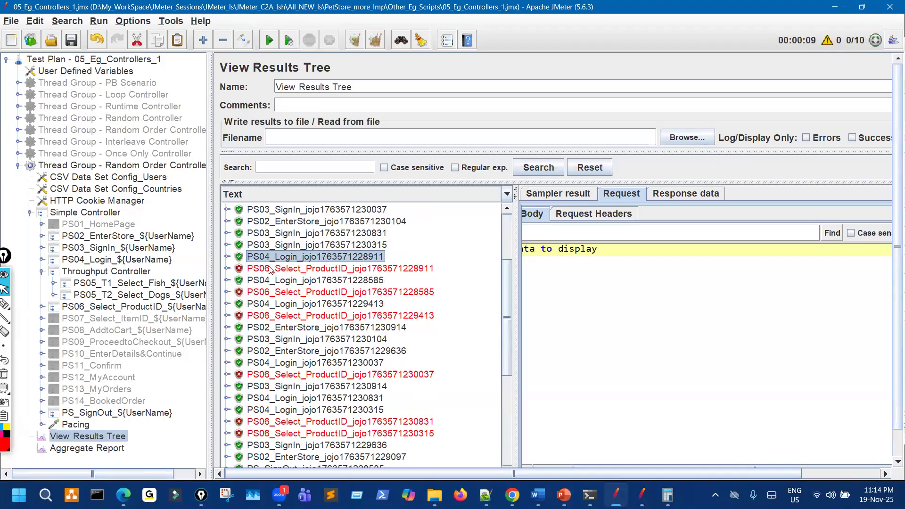
pyautogui.click(270, 269)
pyautogui.click(228, 269)
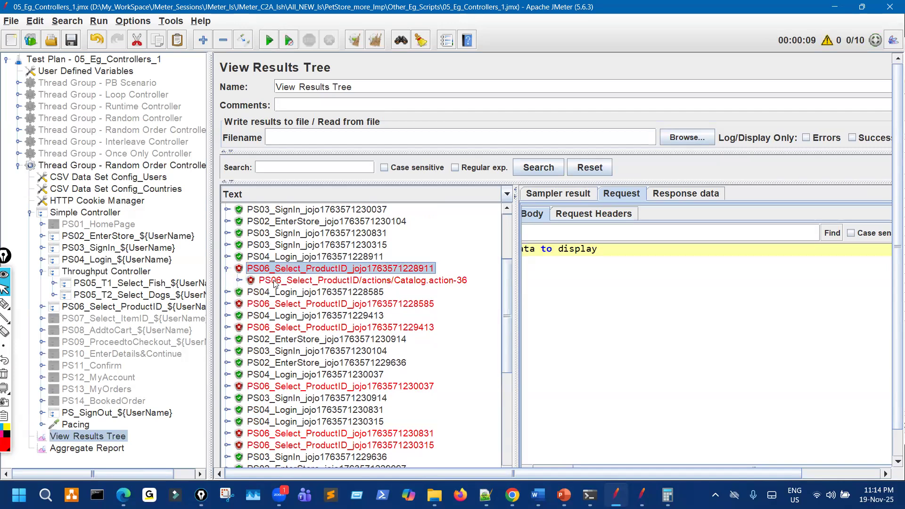
pyautogui.click(313, 281)
# Widen the request details and tree panes, then return to the Throughput Controller settings.
pyautogui.moveTo(517, 269); pyautogui.dragTo(377, 269)
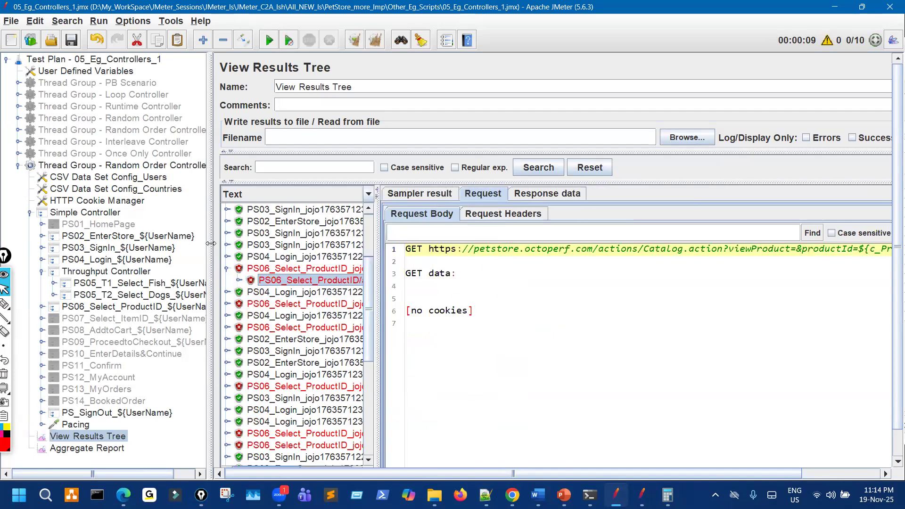
pyautogui.moveTo(135, 245); pyautogui.dragTo(222, 240)
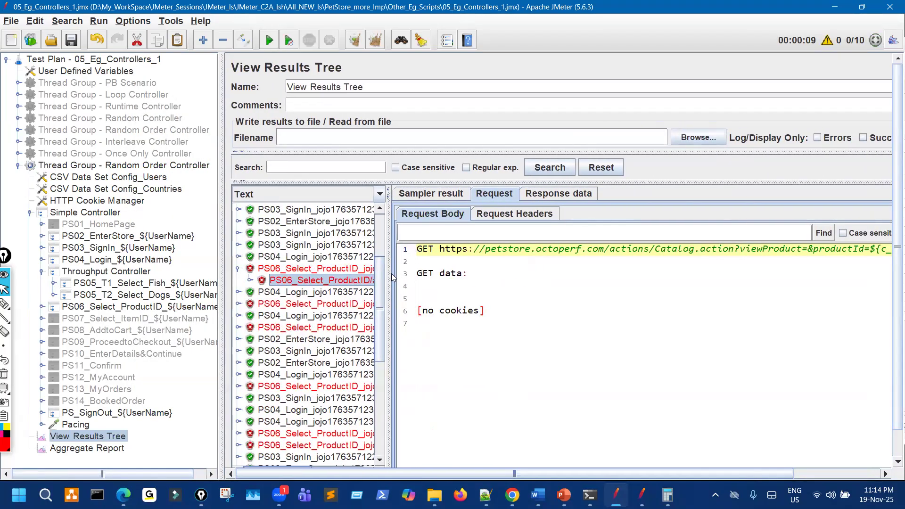
pyautogui.moveTo(387, 272); pyautogui.dragTo(482, 268)
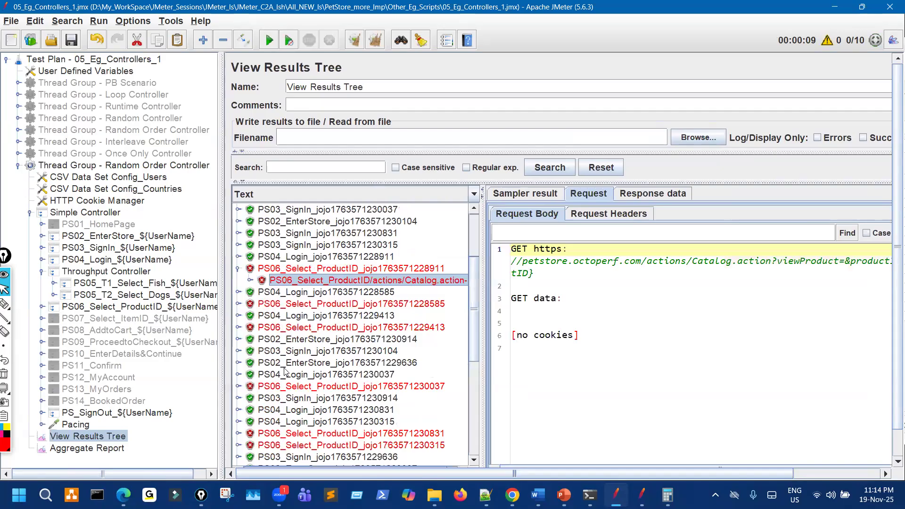
pyautogui.scroll(-1, 285, 372)
pyautogui.scroll(-5, 285, 372)
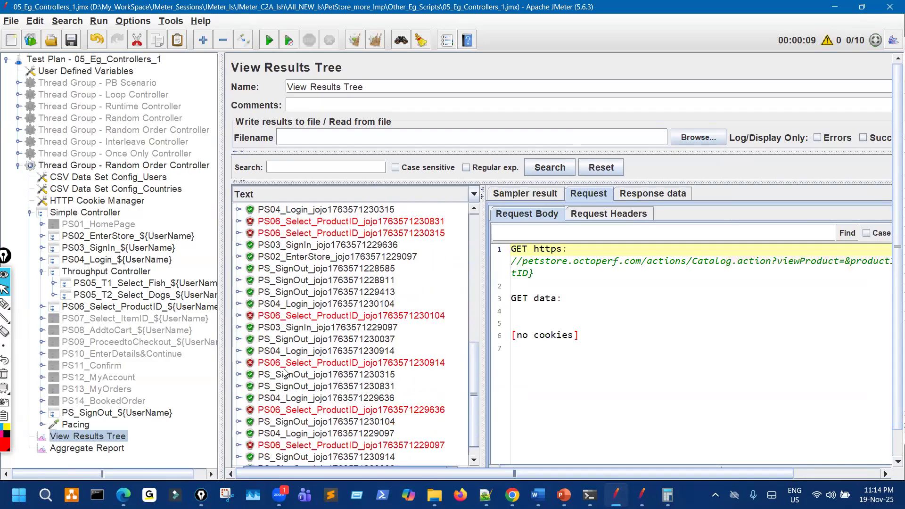
pyautogui.click(139, 273)
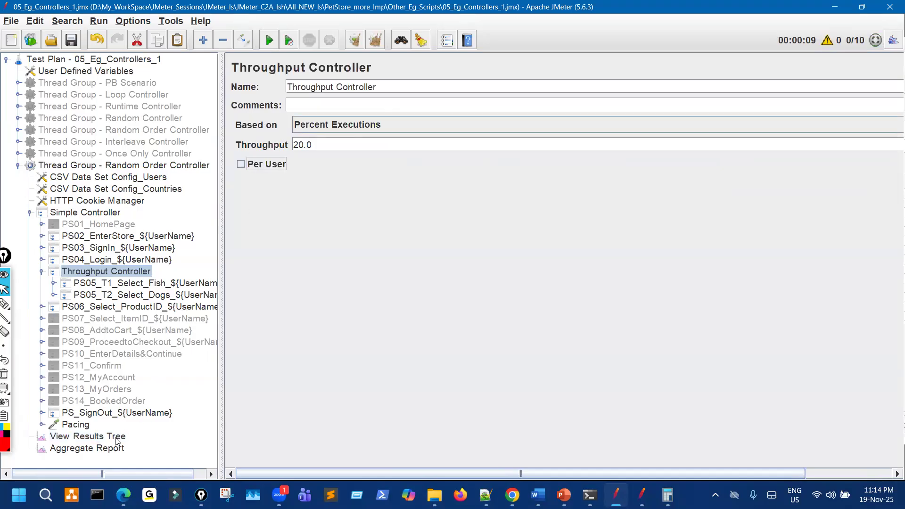
# Clear the Aggregate Report and run the test again.
pyautogui.click(116, 448)
pyautogui.click(353, 44)
pyautogui.click(269, 40)
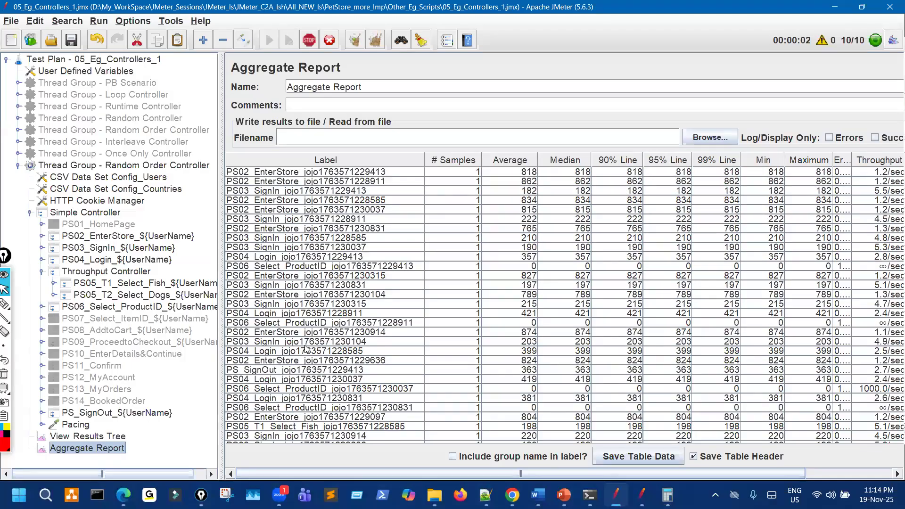
pyautogui.scroll(-8, 305, 349)
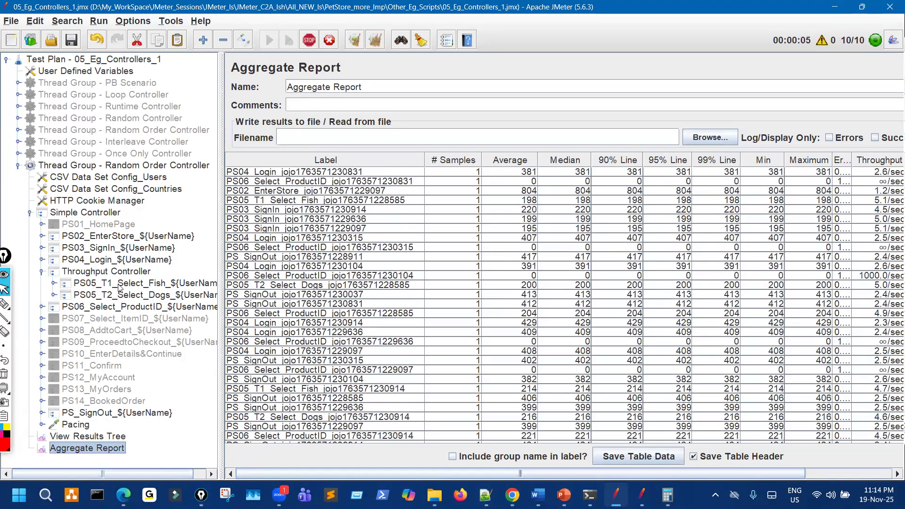
# Tick Per User on the 20% Throughput Controller and view the thread group's 10 threads, loop count 1.
pyautogui.click(123, 274)
pyautogui.click(241, 165)
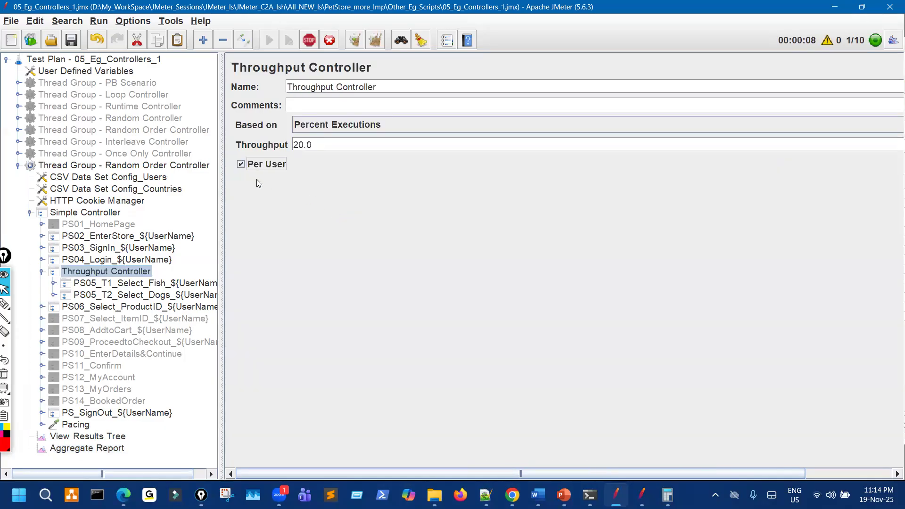
pyautogui.click(205, 165)
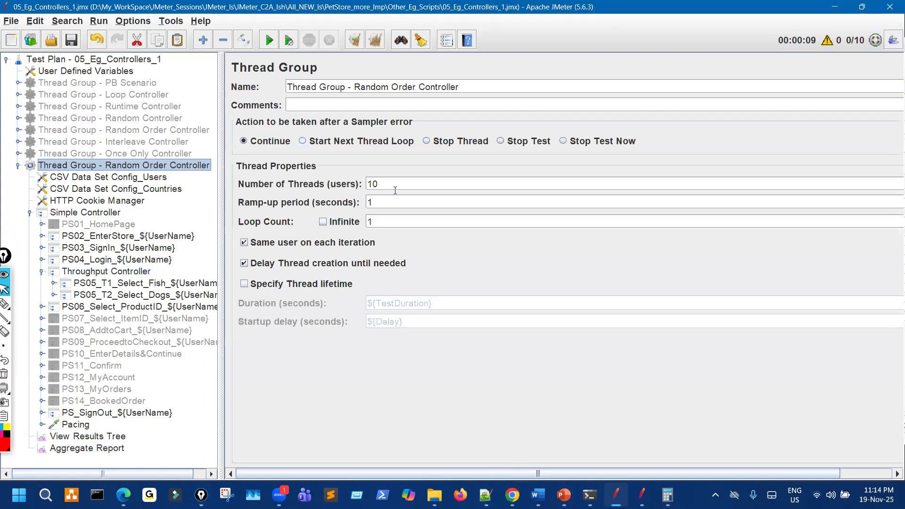
pyautogui.click(137, 272)
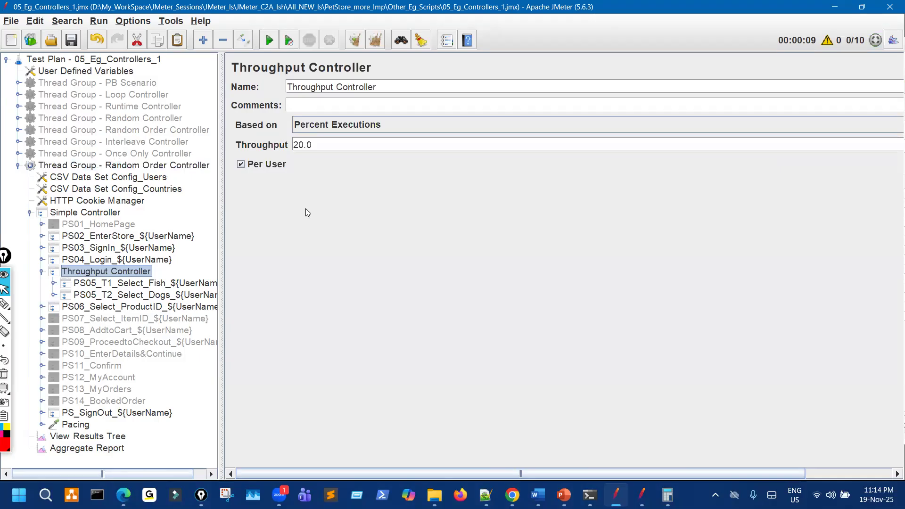
pyautogui.click(171, 167)
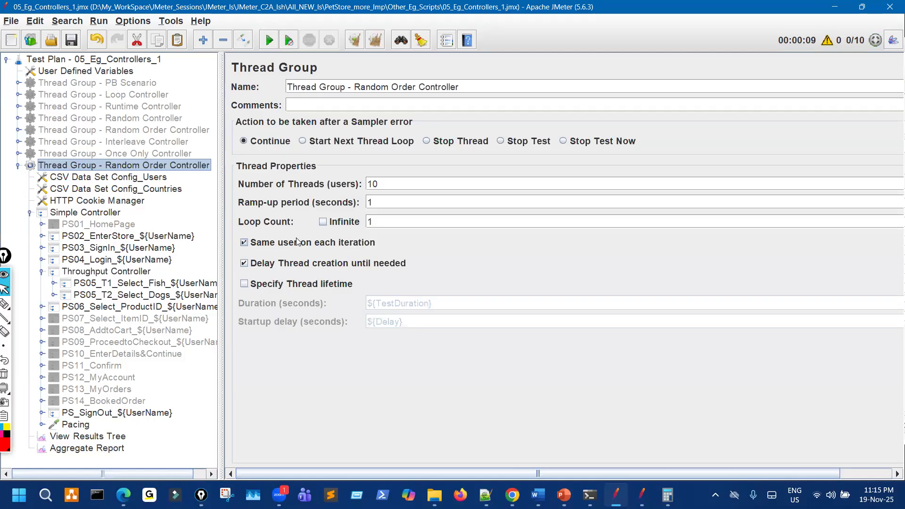
# Raise the thread count to 20, clear the Aggregate Report, and run the test.
pyautogui.moveTo(386, 182); pyautogui.dragTo(347, 184)
pyautogui.write('20')
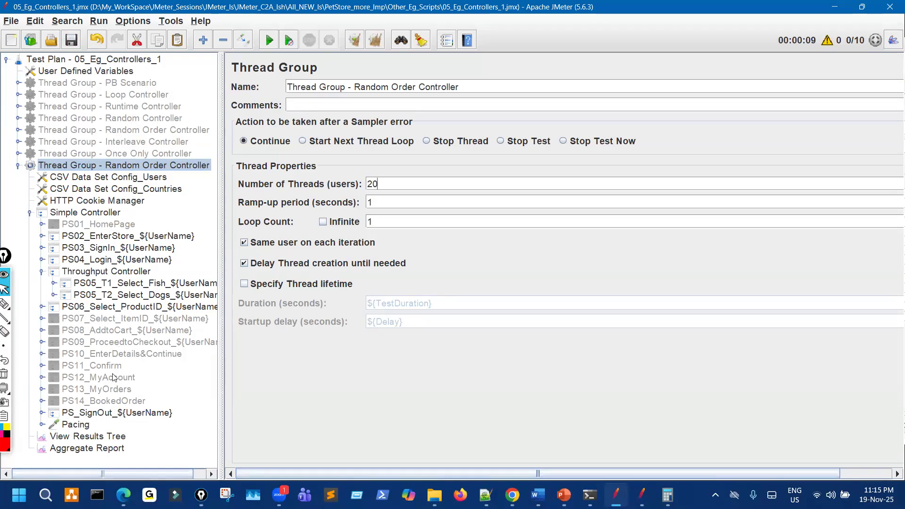
pyautogui.click(118, 449)
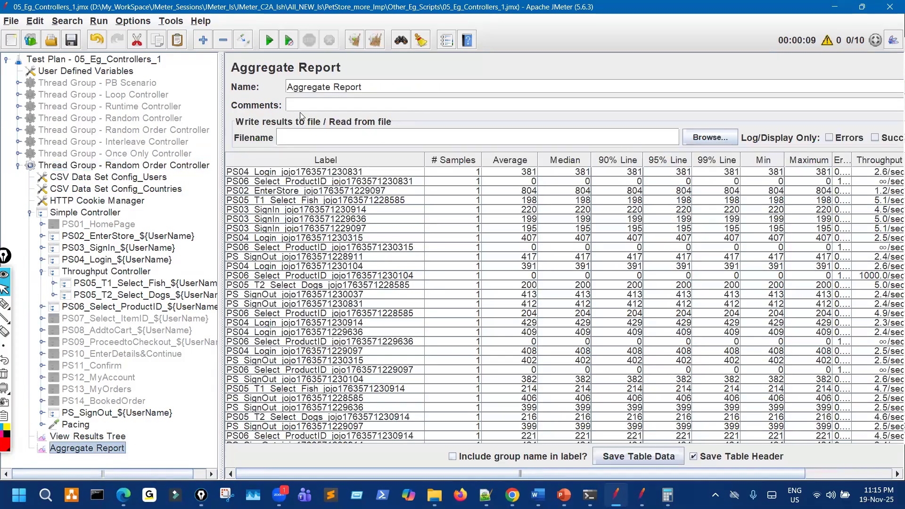
pyautogui.click(355, 41)
pyautogui.click(269, 40)
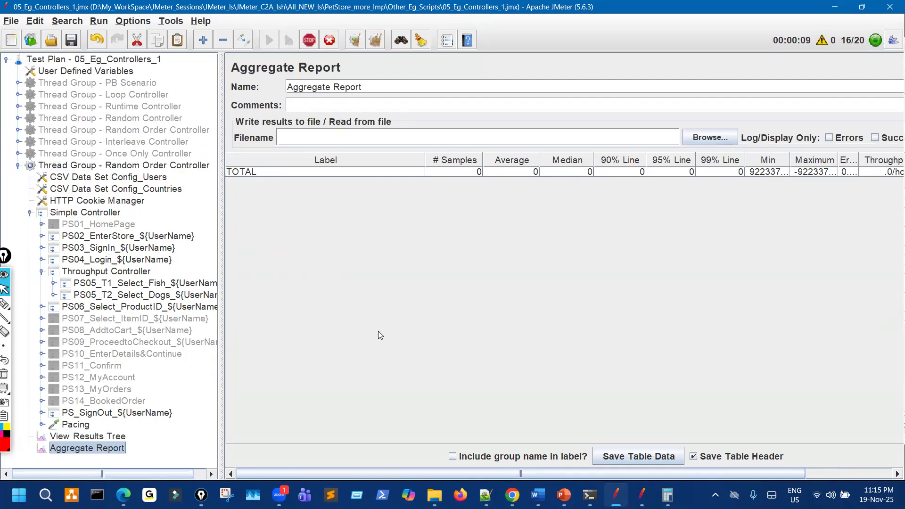
pyautogui.scroll(-5, 389, 346)
pyautogui.scroll(-8, 396, 359)
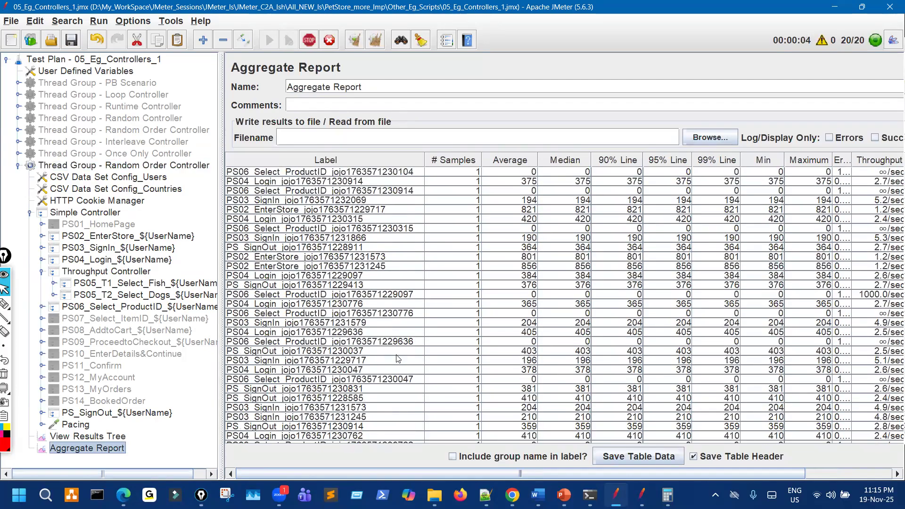
pyautogui.scroll(-2, 398, 370)
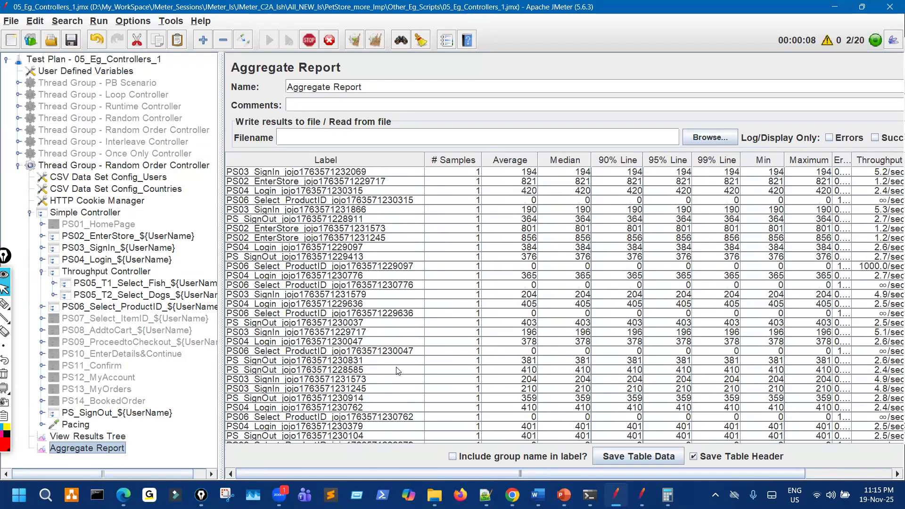
pyautogui.scroll(8, 398, 370)
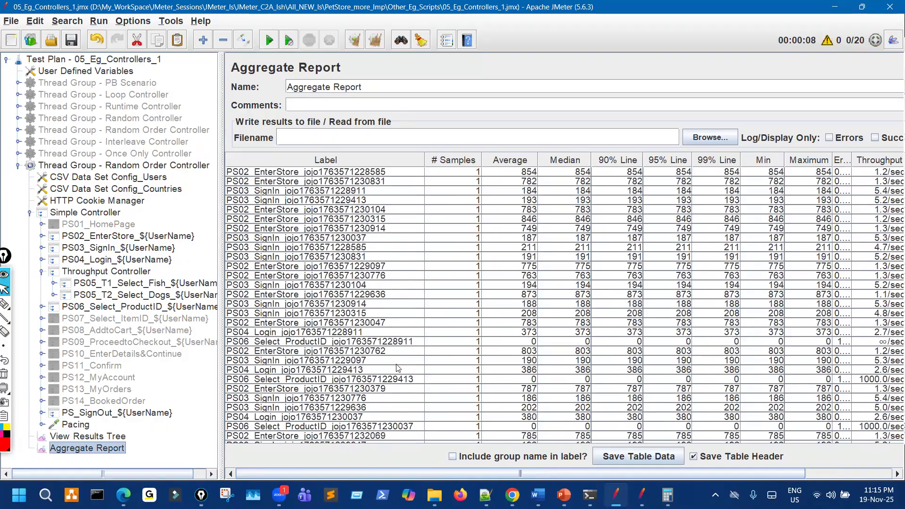
pyautogui.scroll(-7, 422, 372)
pyautogui.scroll(-9, 425, 389)
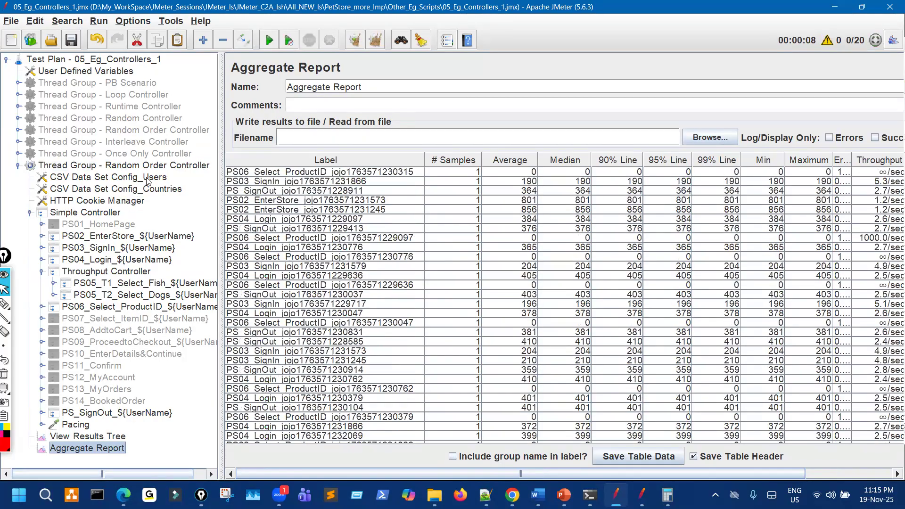
# Rerun with 20 threads and 5 loops and review the Aggregate Report totalling 540 samples.
pyautogui.press('Left')
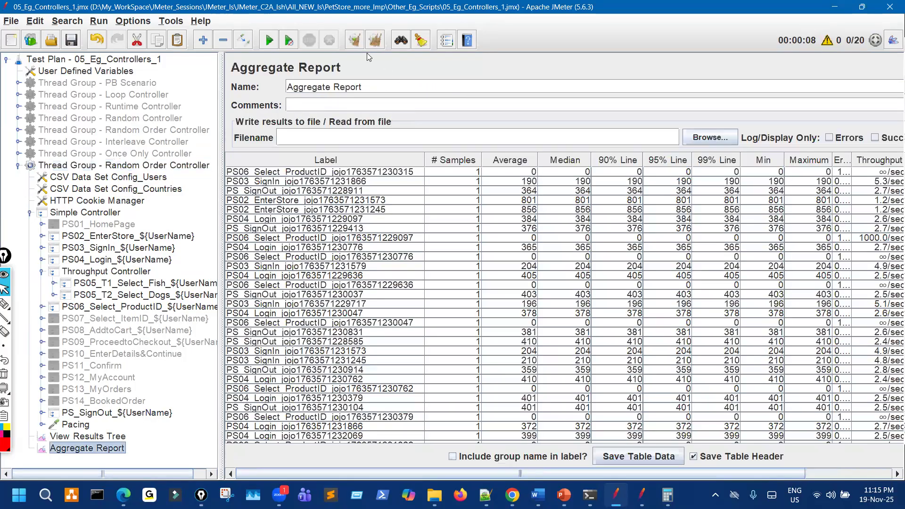
pyautogui.click(375, 40)
pyautogui.hotkey('ctrl', 'r')
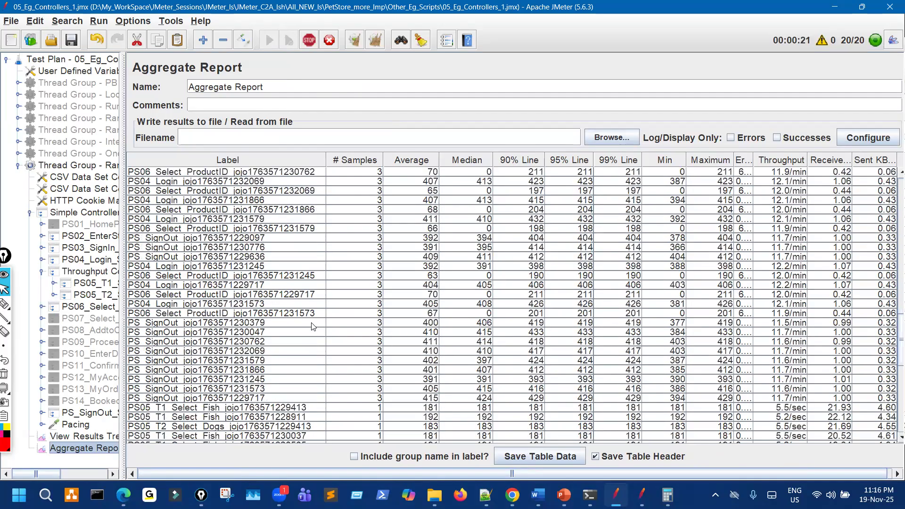
pyautogui.scroll(-4, 312, 326)
pyautogui.scroll(-2, 311, 326)
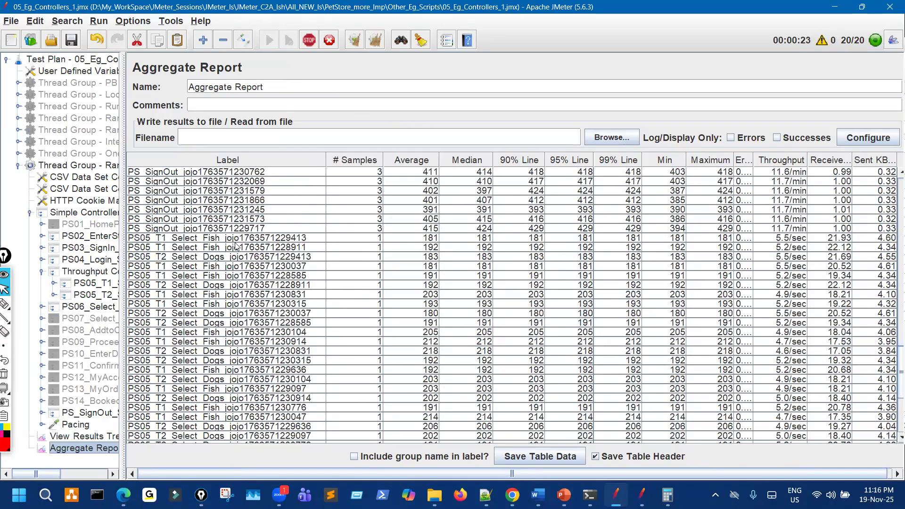
pyautogui.scroll(-2, 204, 304)
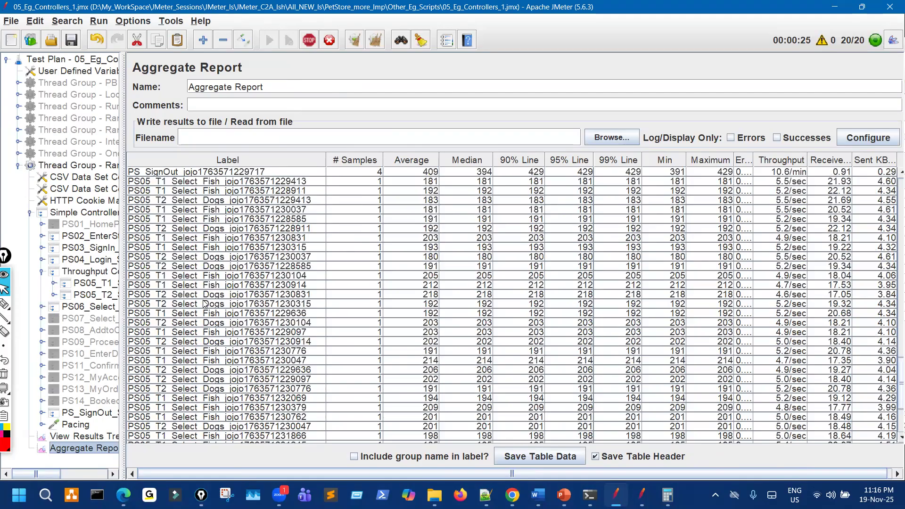
pyautogui.scroll(1, 204, 304)
pyautogui.scroll(-4, 204, 304)
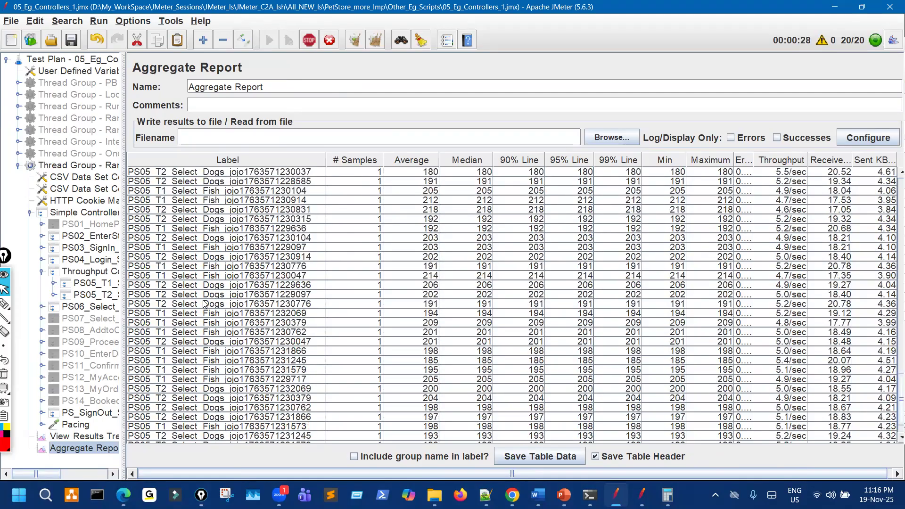
pyautogui.scroll(5, 203, 304)
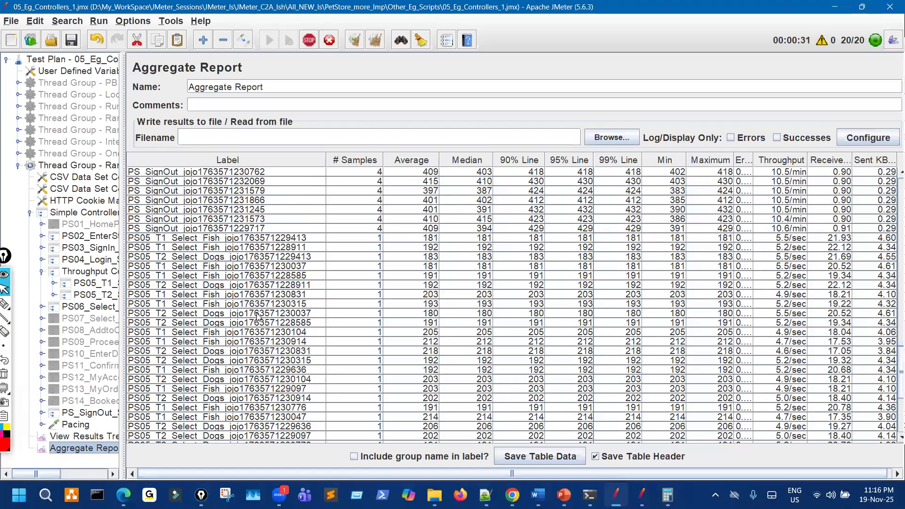
pyautogui.scroll(-2, 258, 321)
pyautogui.scroll(-4, 260, 328)
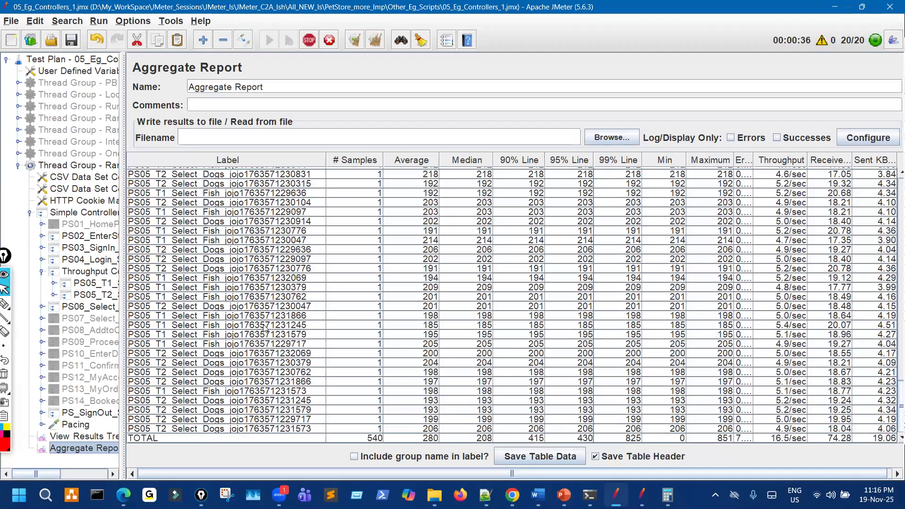
pyautogui.scroll(5, 266, 329)
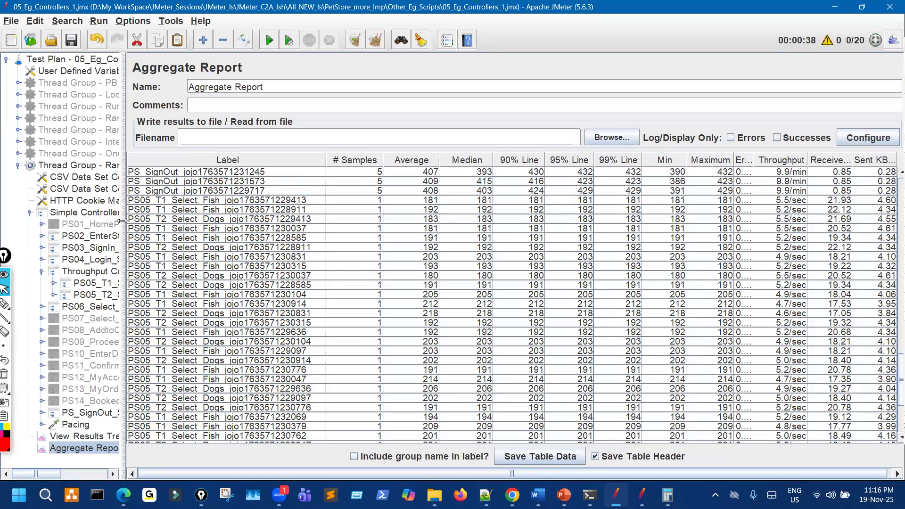
# Set the Random Order Controller thread group to loop count 1 and 40 threads.
pyautogui.moveTo(225, 210); pyautogui.dragTo(225, 210)
pyautogui.click(124, 165)
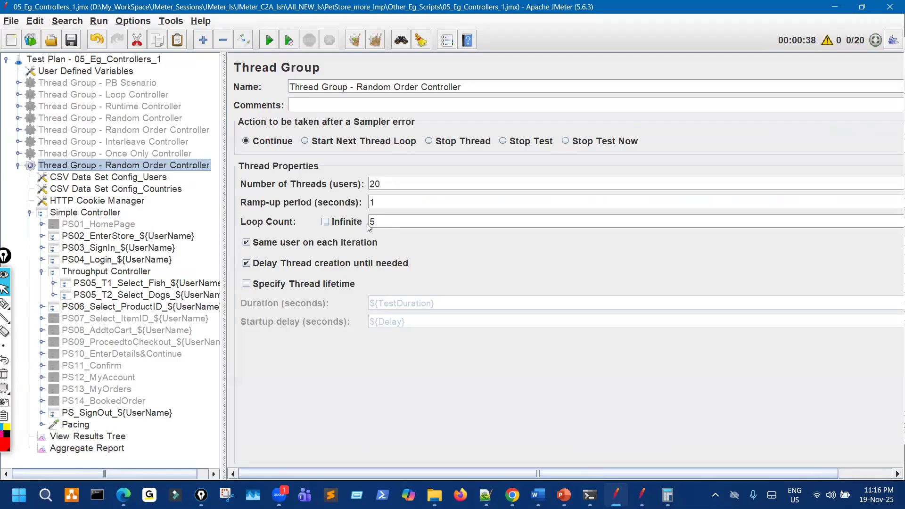
pyautogui.moveTo(377, 222); pyautogui.dragTo(357, 222)
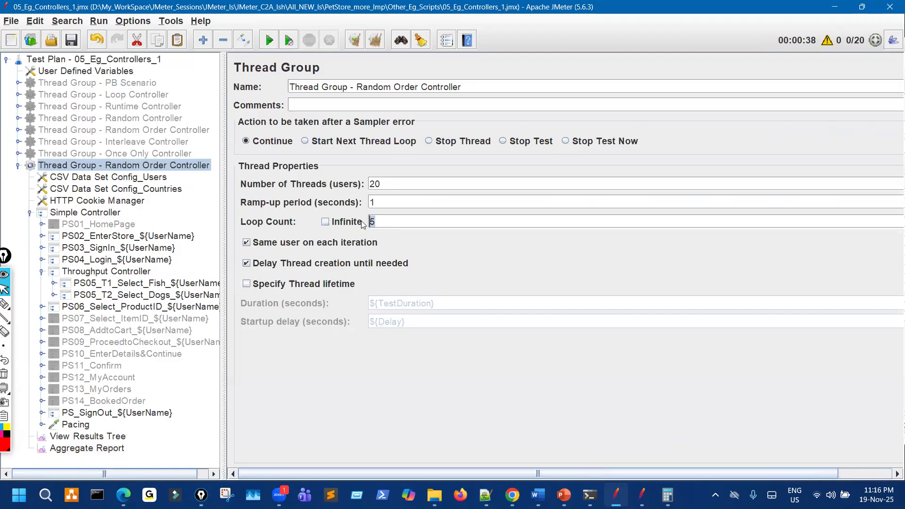
pyautogui.write('1')
pyautogui.moveTo(381, 184); pyautogui.dragTo(342, 188)
pyautogui.write('4')
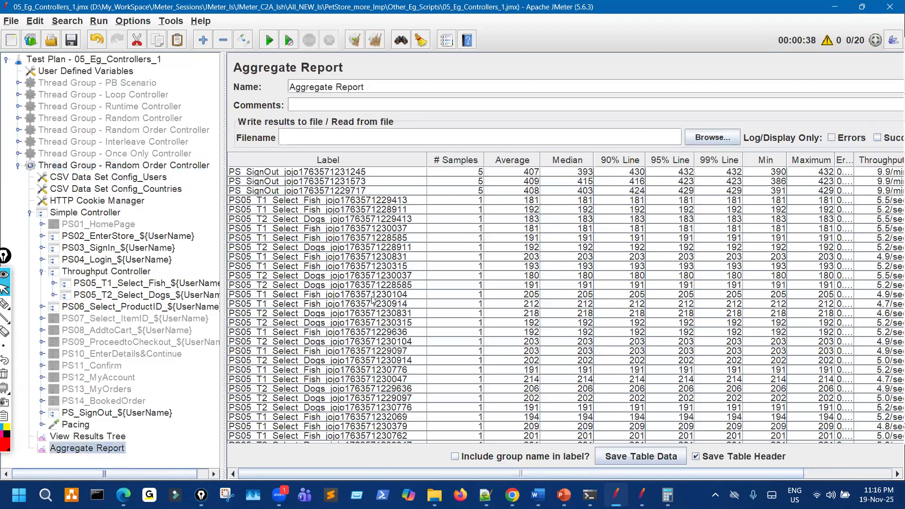
# Check the Throughput Controller's 20% setting, then return to the thread group.
pyautogui.scroll(-2, 372, 300)
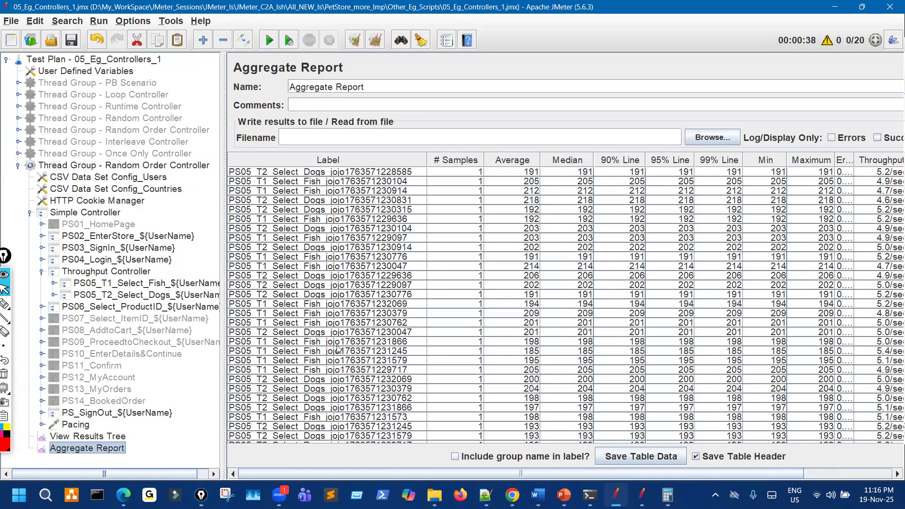
pyautogui.scroll(4, 363, 305)
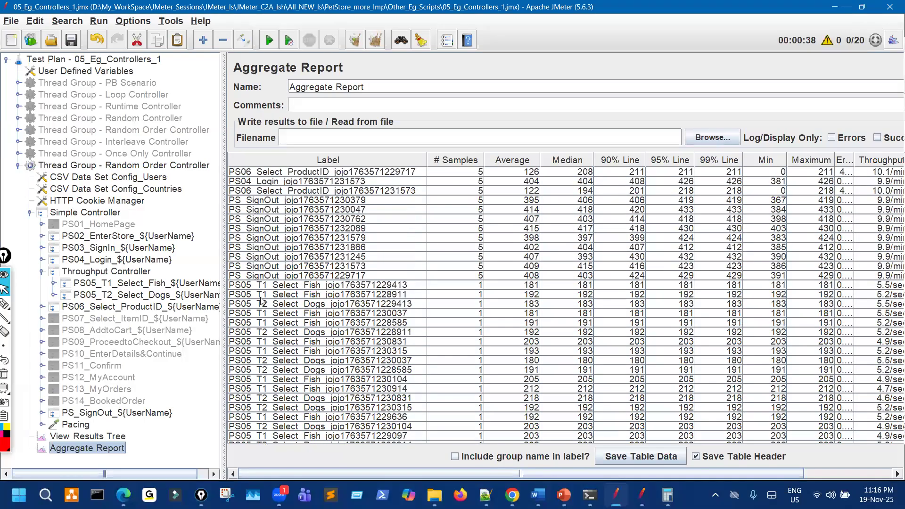
pyautogui.click(132, 272)
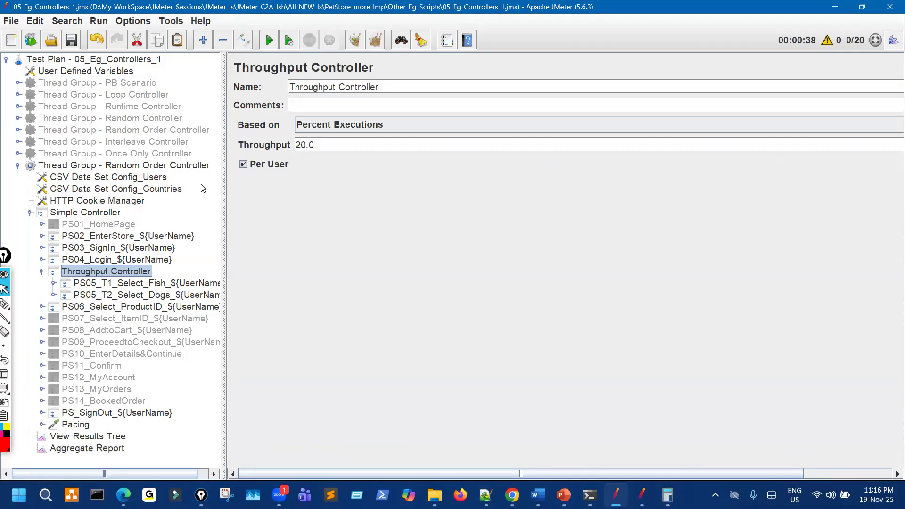
pyautogui.click(166, 166)
# Annotate the screen with 20 threads, 5 loops and the calculation 20/100 × 5.
pyautogui.click(5, 305)
pyautogui.moveTo(371, 173); pyautogui.dragTo(394, 181)
pyautogui.moveTo(381, 218); pyautogui.dragTo(379, 245)
pyautogui.moveTo(382, 217)
pyautogui.mouseDown()
pyautogui.moveTo(399, 211)
pyautogui.moveTo(418, 180)
pyautogui.mouseUp()
pyautogui.moveTo(572, 232); pyautogui.dragTo(612, 235)
pyautogui.moveTo(616, 228); pyautogui.dragTo(651, 238)
pyautogui.moveTo(615, 268)
pyautogui.mouseDown()
pyautogui.moveTo(628, 296)
pyautogui.moveTo(658, 266)
pyautogui.mouseUp()
pyautogui.moveTo(682, 218)
pyautogui.mouseDown()
pyautogui.moveTo(675, 240)
pyautogui.moveTo(684, 227)
pyautogui.moveTo(761, 226)
pyautogui.mouseUp()
pyautogui.moveTo(732, 196); pyautogui.dragTo(758, 180)
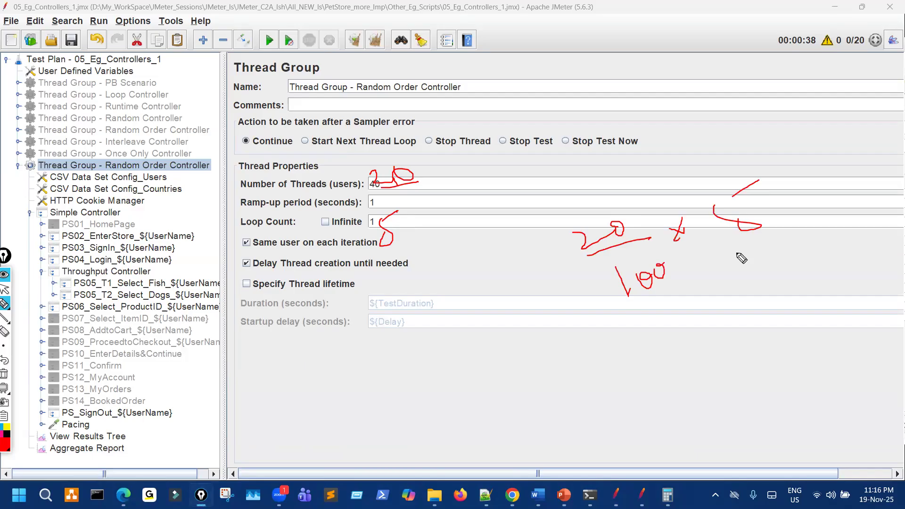
# Finish the annotation with cancelled zeros and a circled result of 1.
pyautogui.moveTo(699, 347); pyautogui.dragTo(713, 340)
pyautogui.moveTo(702, 354); pyautogui.dragTo(717, 348)
pyautogui.moveTo(663, 263); pyautogui.dragTo(655, 280)
pyautogui.moveTo(743, 325)
pyautogui.mouseDown()
pyautogui.moveTo(745, 317)
pyautogui.moveTo(767, 340)
pyautogui.mouseUp()
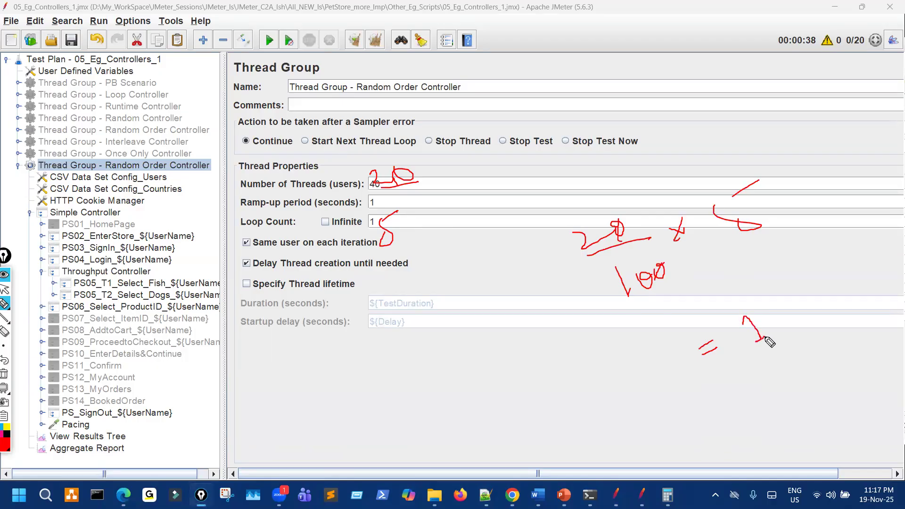
pyautogui.moveTo(750, 364); pyautogui.dragTo(779, 344)
pyautogui.moveTo(759, 308)
pyautogui.mouseDown()
pyautogui.moveTo(740, 355)
pyautogui.moveTo(778, 316)
pyautogui.moveTo(722, 321)
pyautogui.moveTo(730, 355)
pyautogui.mouseUp()
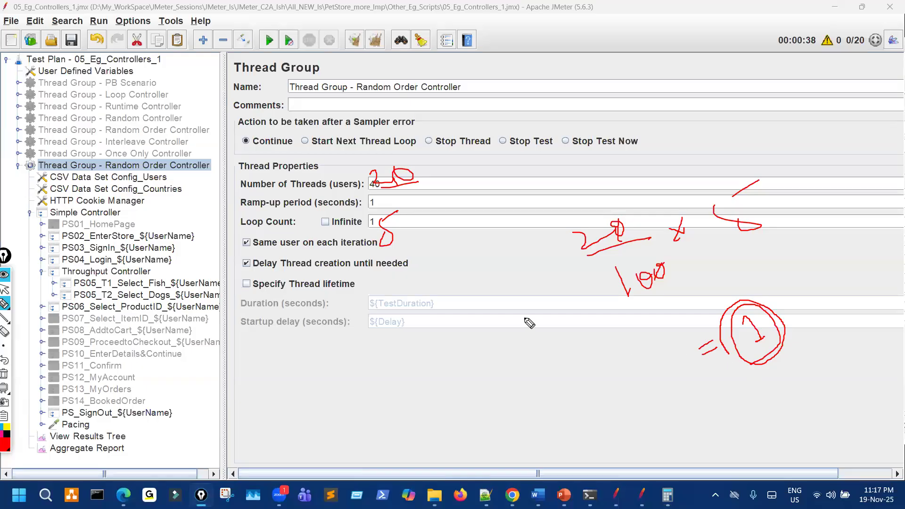
pyautogui.hotkey('ctrl', 'shift', '2')
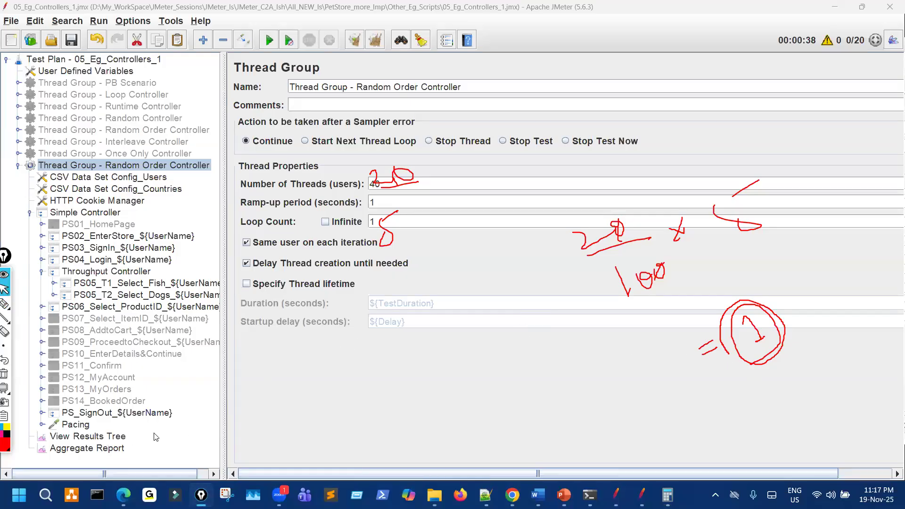
# In the Aggregate Report, mark the T1 sampler rows in red, then clear the marks.
pyautogui.click(88, 448)
pyautogui.hotkey('ctrl', 'shift', '7')
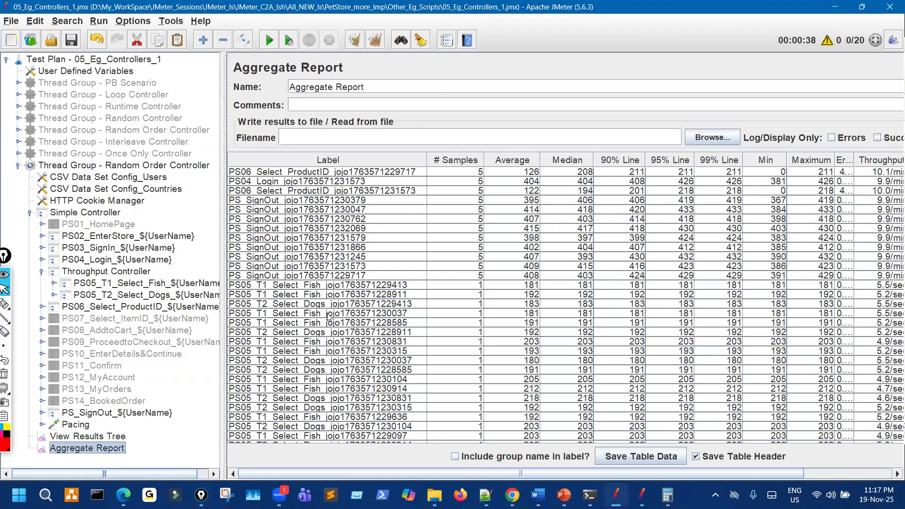
pyautogui.scroll(-4, 329, 320)
pyautogui.scroll(1, 300, 279)
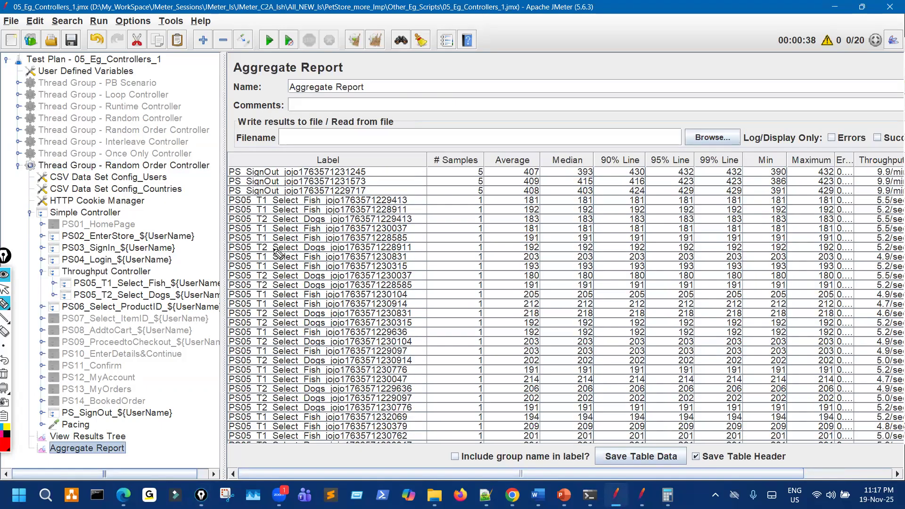
pyautogui.moveTo(260, 200)
pyautogui.mouseDown()
pyautogui.moveTo(286, 189)
pyautogui.moveTo(286, 206)
pyautogui.mouseUp()
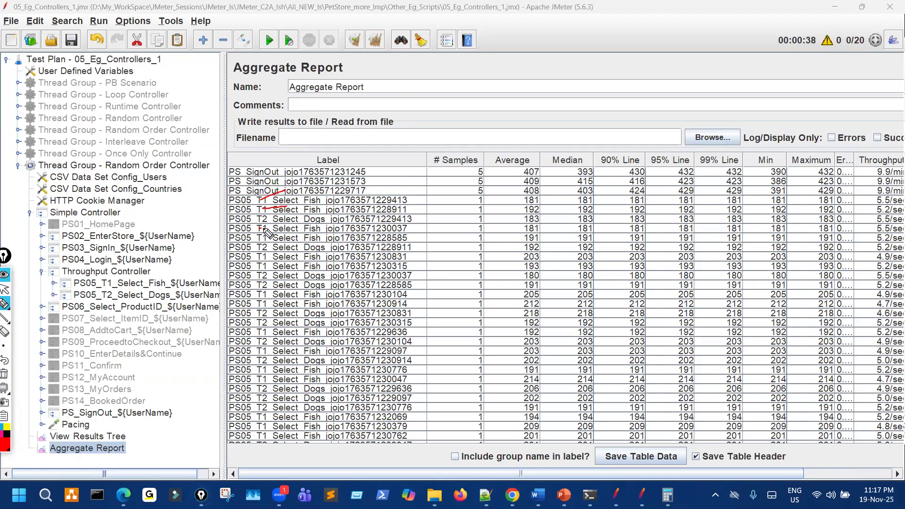
pyautogui.moveTo(266, 229)
pyautogui.mouseDown()
pyautogui.moveTo(297, 228)
pyautogui.moveTo(292, 256)
pyautogui.moveTo(278, 265)
pyautogui.mouseUp()
pyautogui.moveTo(262, 294); pyautogui.dragTo(277, 293)
pyautogui.moveTo(267, 306); pyautogui.dragTo(278, 302)
pyautogui.moveTo(262, 332)
pyautogui.mouseDown()
pyautogui.moveTo(277, 330)
pyautogui.moveTo(278, 350)
pyautogui.mouseUp()
pyautogui.moveTo(262, 370)
pyautogui.mouseDown()
pyautogui.moveTo(278, 369)
pyautogui.moveTo(278, 378)
pyautogui.mouseUp()
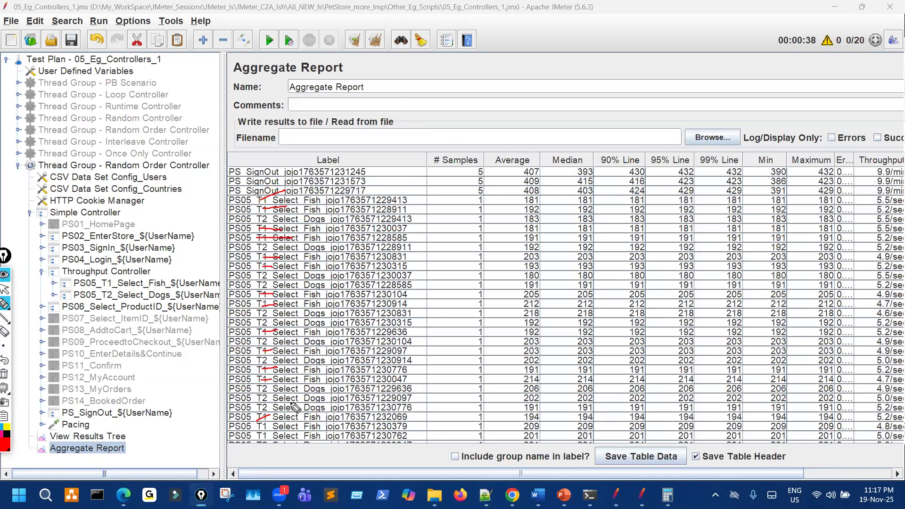
pyautogui.press('Escape')
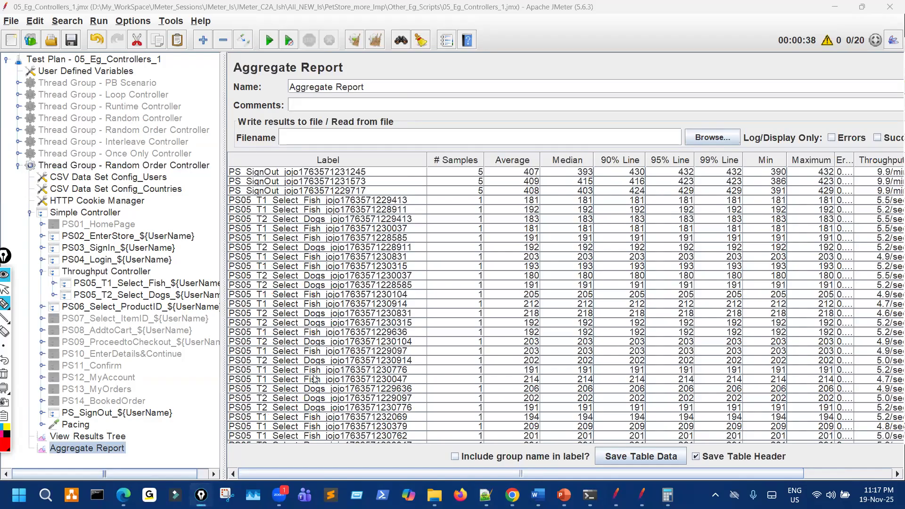
# Browse the individual sample results in View Results Tree.
pyautogui.scroll(-5, 315, 379)
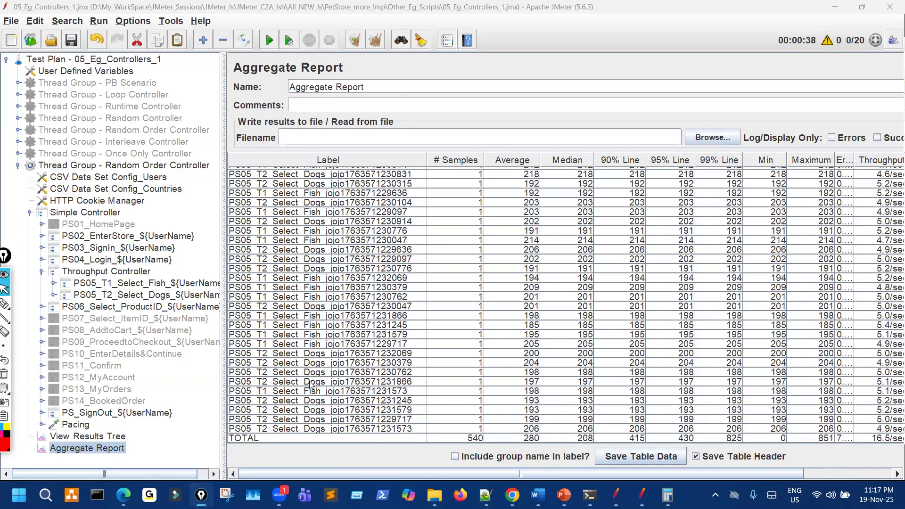
pyautogui.scroll(8, 308, 371)
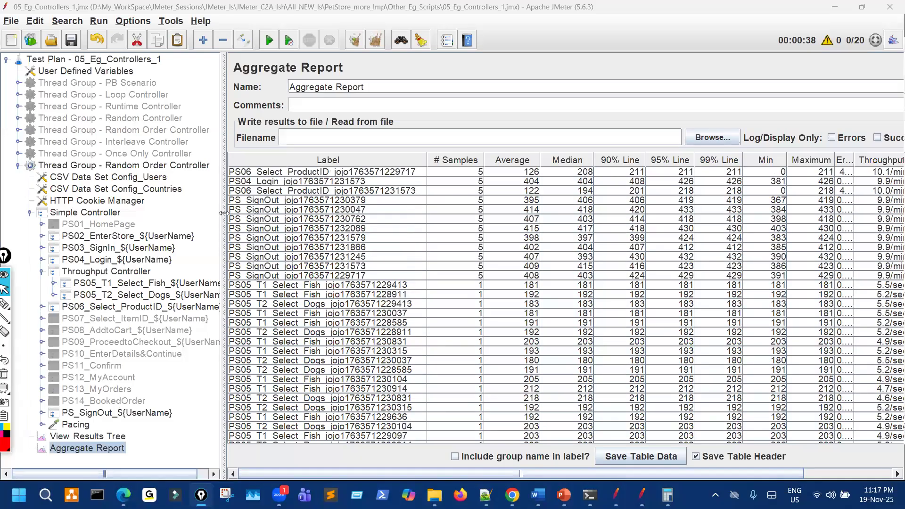
pyautogui.moveTo(223, 213); pyautogui.dragTo(221, 213)
pyautogui.click(115, 438)
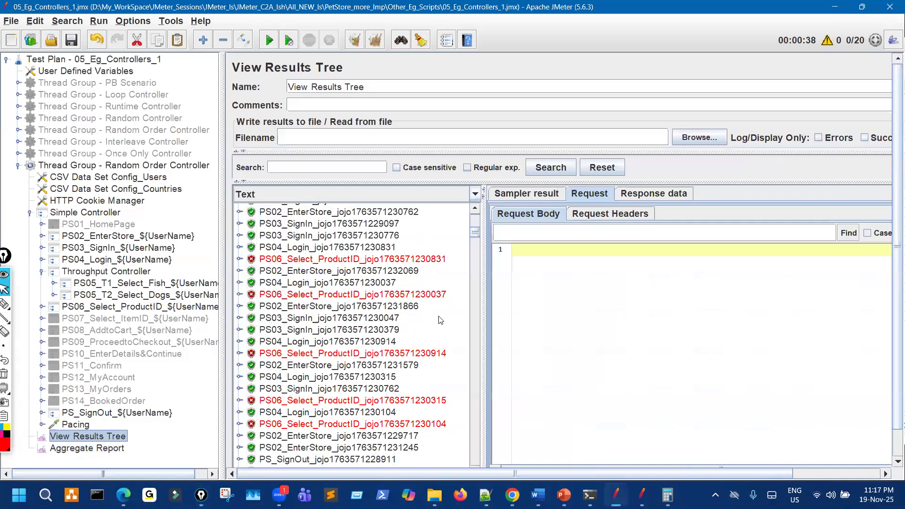
pyautogui.scroll(-7, 474, 344)
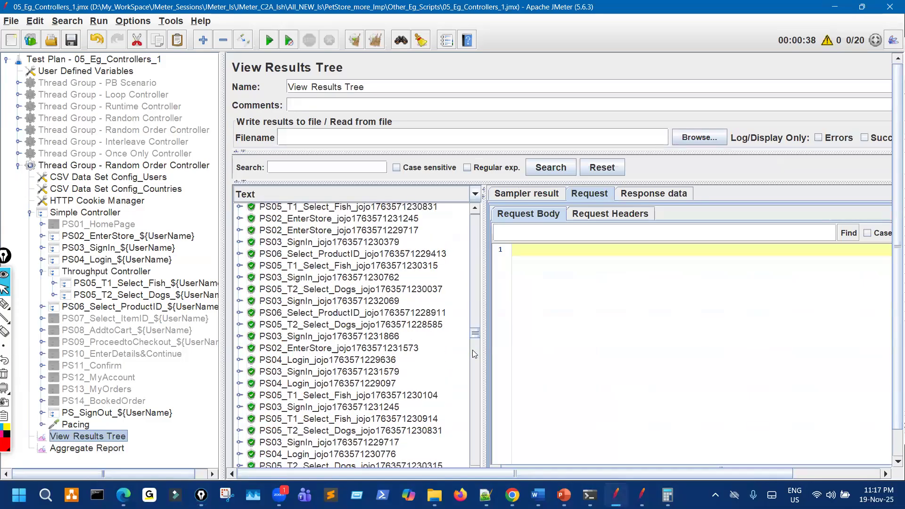
pyautogui.scroll(-8, 238, 422)
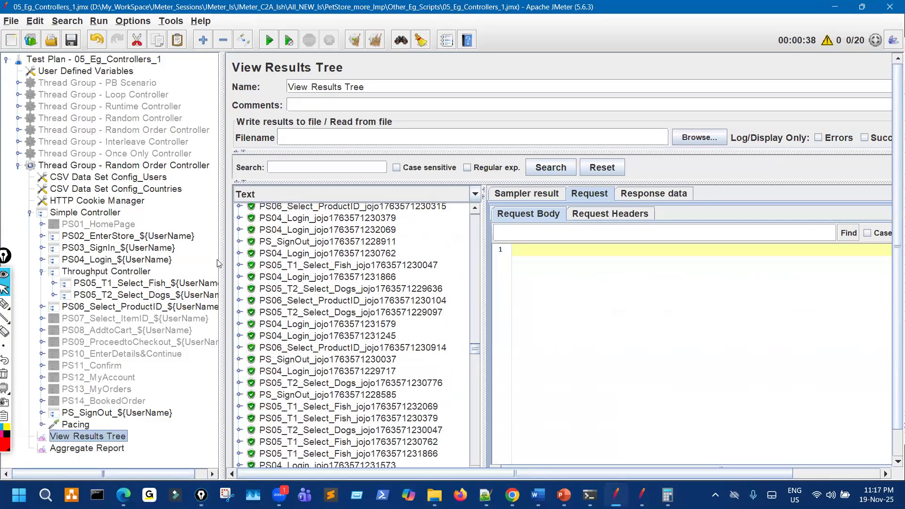
# Back in the aggregate table, mark the SignOut and T1 rows and circle the Average of 201.
pyautogui.press('Down')
pyautogui.scroll(-8, 319, 328)
pyautogui.scroll(5, 318, 334)
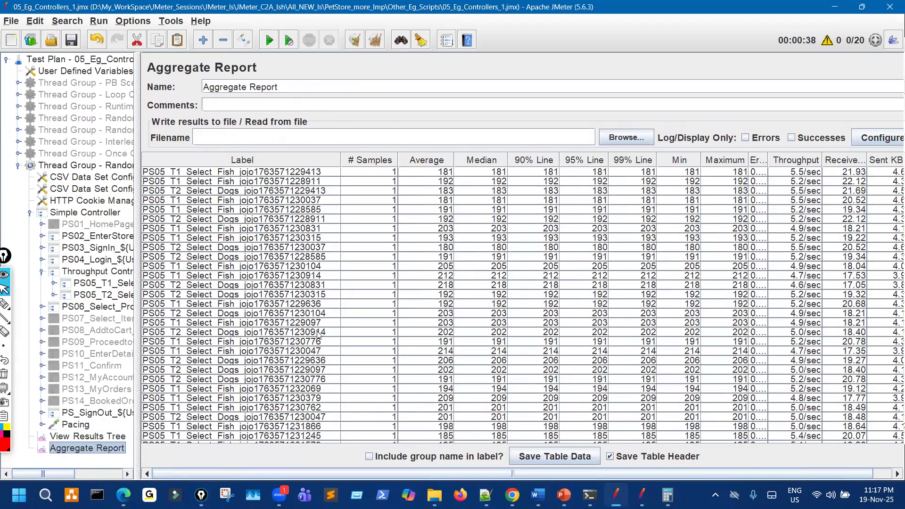
pyautogui.scroll(1, 318, 334)
pyautogui.scroll(-1, 318, 334)
pyautogui.scroll(1, 318, 335)
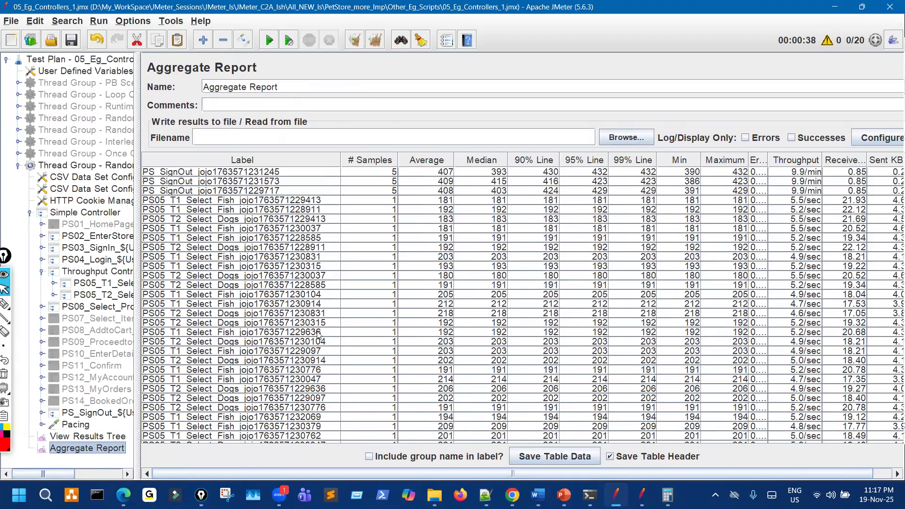
pyautogui.moveTo(170, 193)
pyautogui.mouseDown()
pyautogui.moveTo(196, 191)
pyautogui.moveTo(178, 205)
pyautogui.moveTo(182, 225)
pyautogui.mouseUp()
pyautogui.moveTo(168, 237)
pyautogui.mouseDown()
pyautogui.moveTo(182, 236)
pyautogui.moveTo(181, 254)
pyautogui.moveTo(196, 267)
pyautogui.mouseUp()
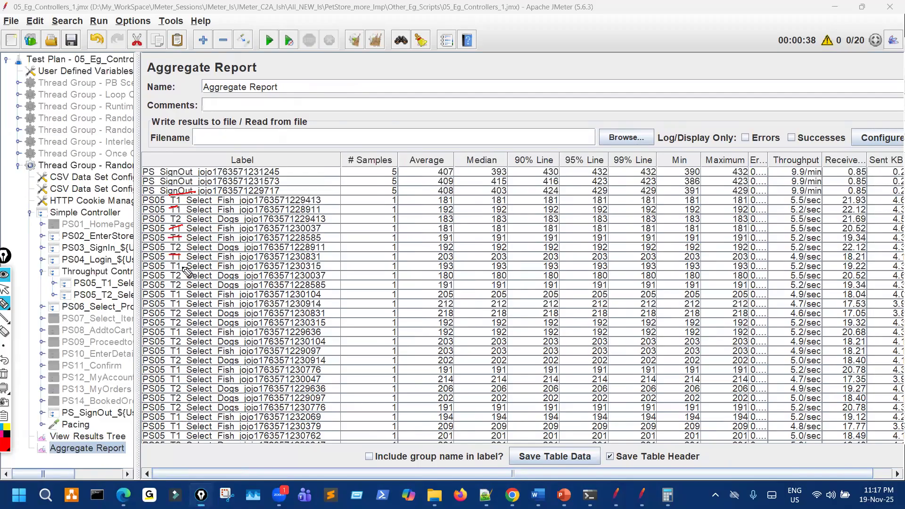
pyautogui.moveTo(173, 296)
pyautogui.mouseDown()
pyautogui.moveTo(189, 292)
pyautogui.moveTo(190, 302)
pyautogui.mouseUp()
pyautogui.moveTo(172, 335)
pyautogui.mouseDown()
pyautogui.moveTo(189, 330)
pyautogui.moveTo(191, 376)
pyautogui.mouseUp()
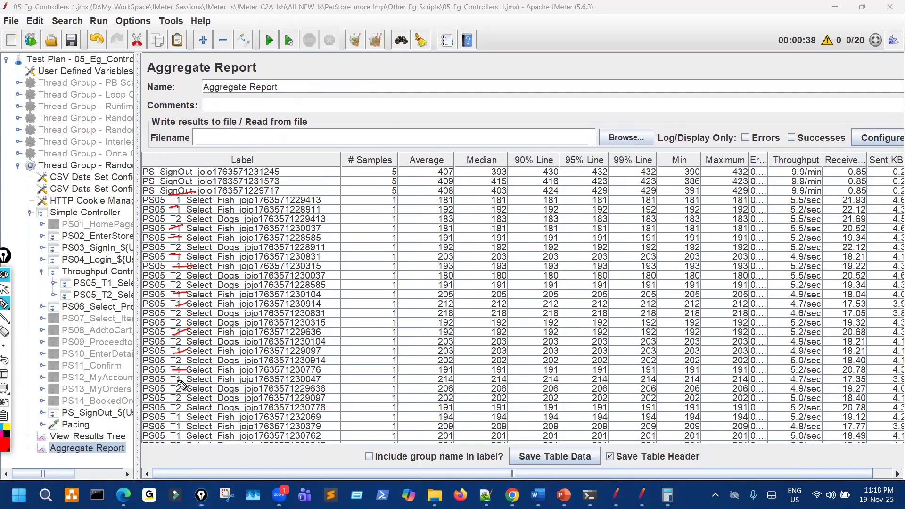
pyautogui.moveTo(175, 419)
pyautogui.mouseDown()
pyautogui.moveTo(189, 416)
pyautogui.moveTo(187, 435)
pyautogui.mouseUp()
pyautogui.moveTo(428, 438); pyautogui.dragTo(460, 430)
pyautogui.click(5, 289)
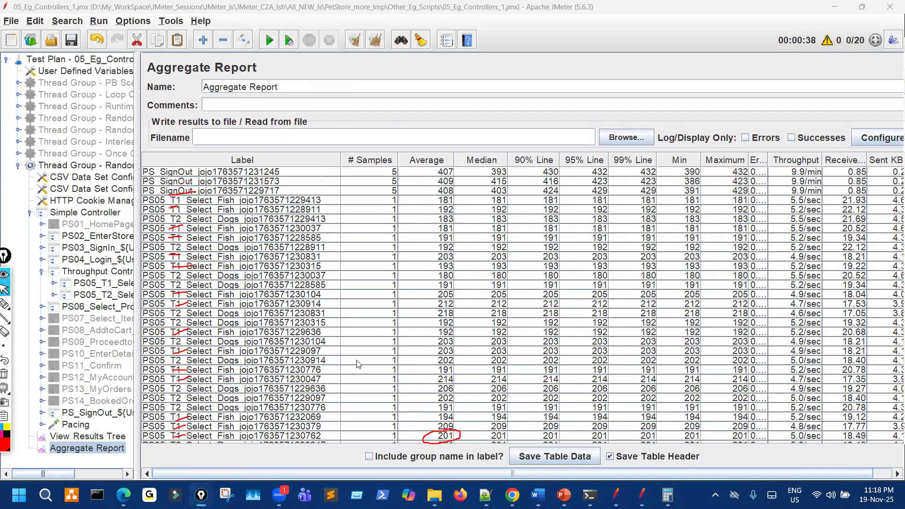
# Circle the Average 201 again and strike through the T1/T2 row labels, then clear annotations.
pyautogui.scroll(-5, 358, 364)
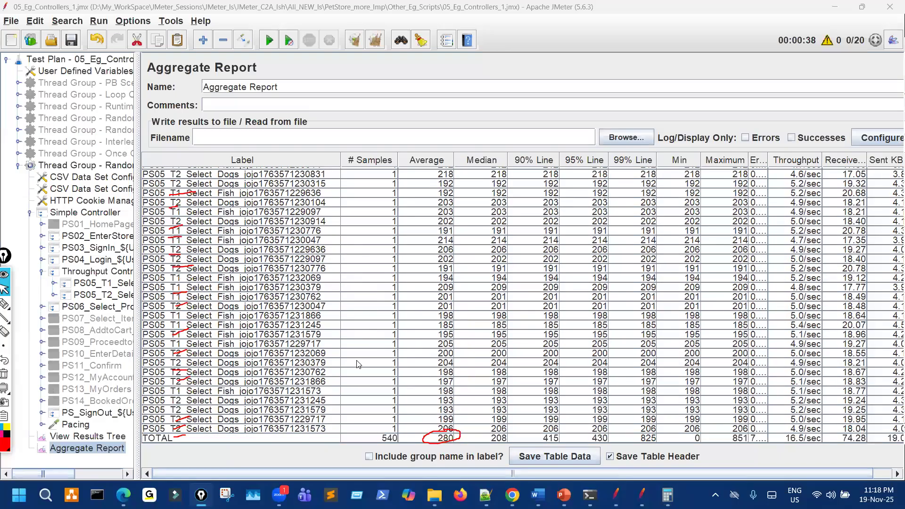
pyautogui.hotkey('ctrl', 'shift', '7')
pyautogui.hotkey('ctrl', 'shift', '3')
pyautogui.moveTo(442, 301)
pyautogui.mouseDown()
pyautogui.moveTo(450, 302)
pyautogui.moveTo(438, 301)
pyautogui.mouseUp()
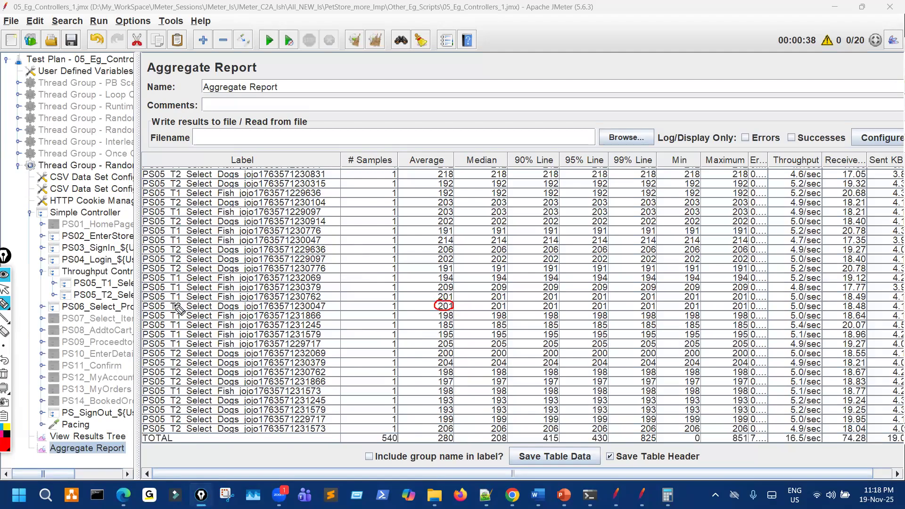
pyautogui.moveTo(173, 307)
pyautogui.mouseDown()
pyautogui.moveTo(195, 302)
pyautogui.moveTo(189, 331)
pyautogui.mouseUp()
pyautogui.moveTo(175, 347)
pyautogui.mouseDown()
pyautogui.moveTo(186, 341)
pyautogui.moveTo(182, 350)
pyautogui.mouseUp()
pyautogui.moveTo(176, 394); pyautogui.dragTo(195, 391)
pyautogui.press('Escape')
# Widen the tree and toggle the Throughput Controller basis to Total Executions and back to Percent Executions.
pyautogui.click(97, 271)
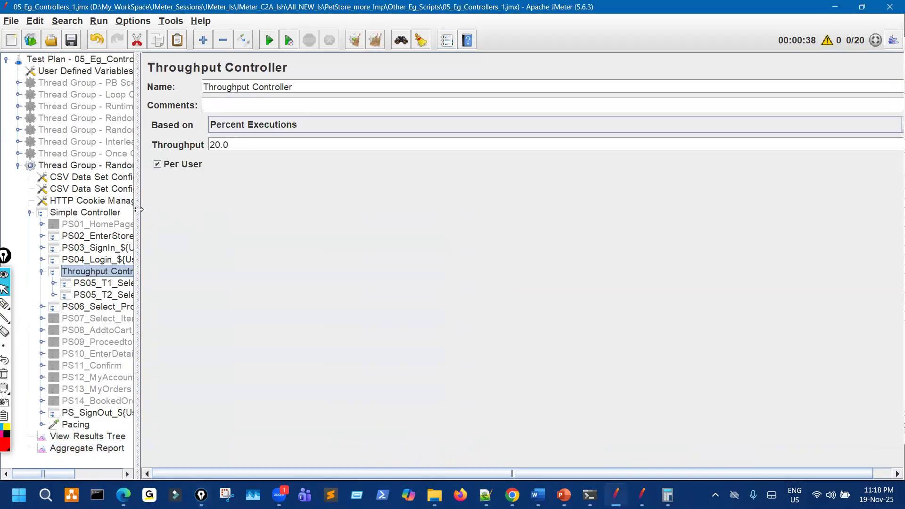
pyautogui.moveTo(138, 196); pyautogui.dragTo(336, 193)
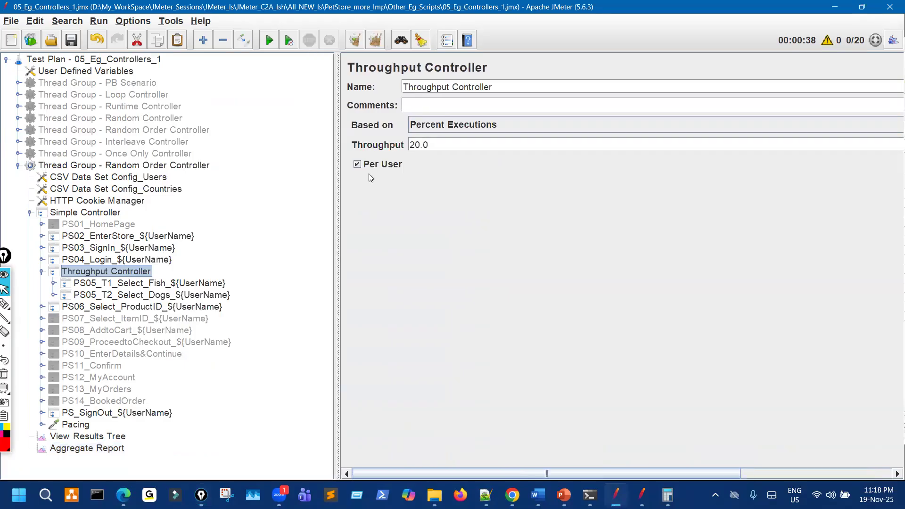
pyautogui.click(438, 128)
pyautogui.click(392, 140)
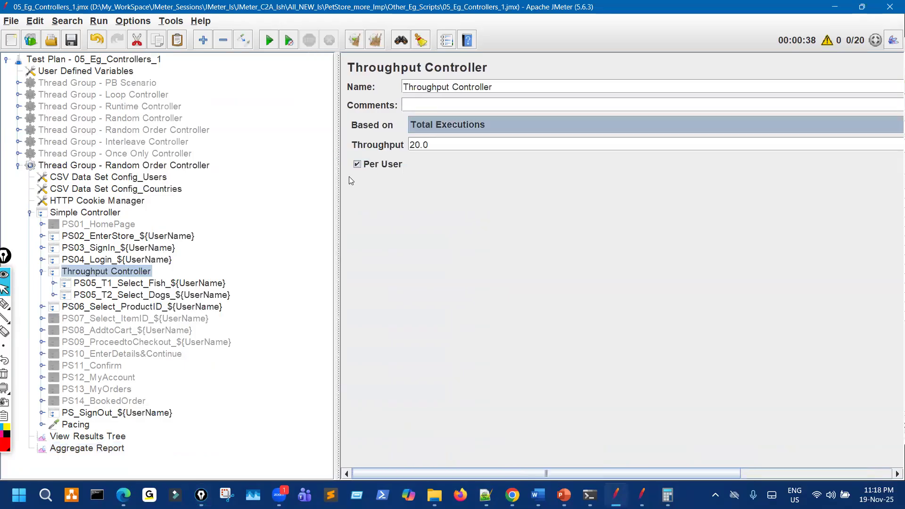
pyautogui.hotkey('ctrl', 'shift', 'p')
pyautogui.moveTo(354, 155); pyautogui.dragTo(359, 171)
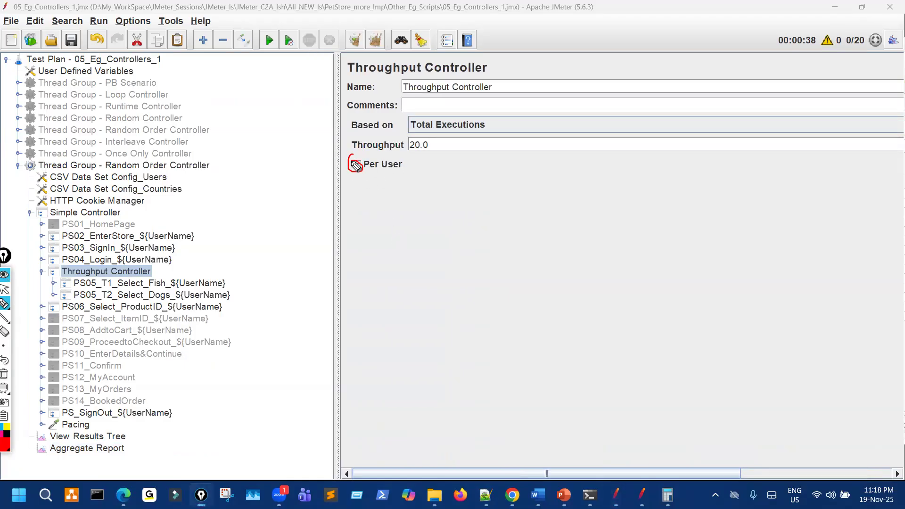
pyautogui.hotkey('ctrl', 'shift', 'p')
pyautogui.click(433, 127)
pyautogui.click(417, 152)
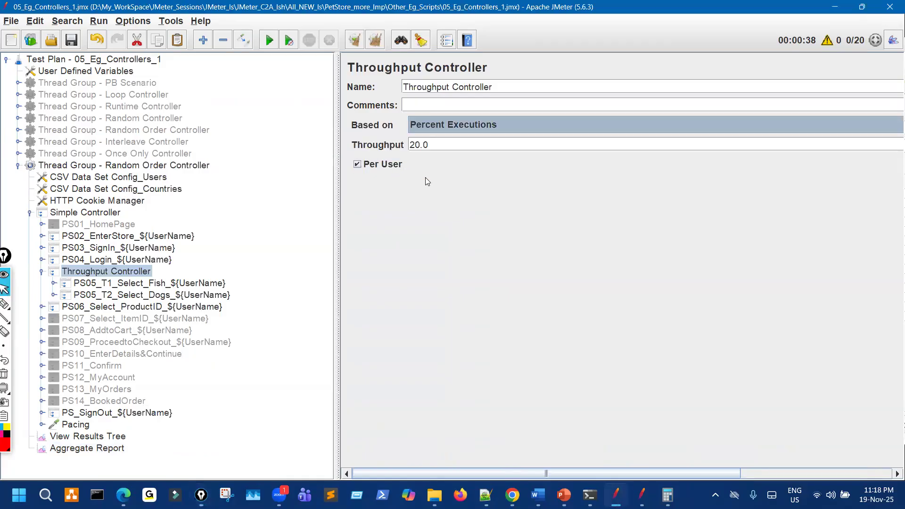
# On the Random Order Controller thread group, annotate 40 threads, the ramp-up, and '5 = 100' beside loop count.
pyautogui.click(159, 166)
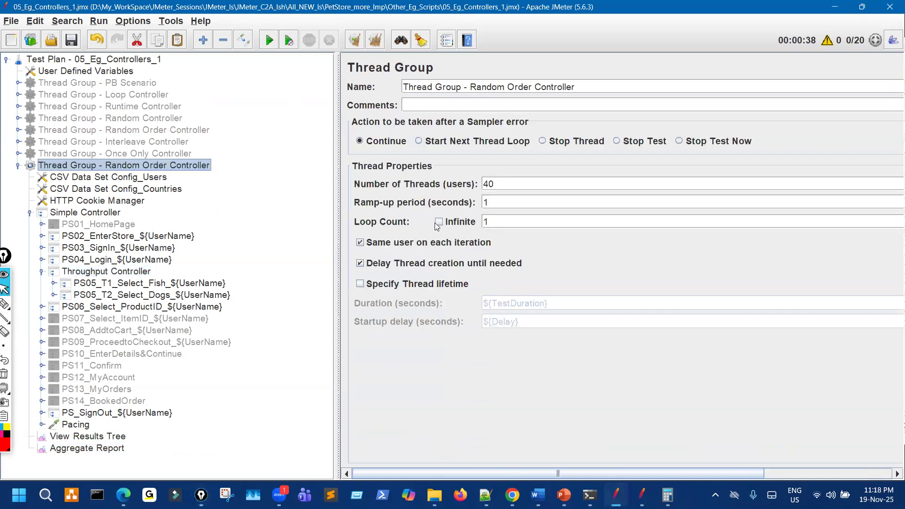
pyautogui.hotkey('ctrl', 'shift', '3')
pyautogui.moveTo(473, 193); pyautogui.dragTo(495, 175)
pyautogui.moveTo(491, 214); pyautogui.dragTo(504, 209)
pyautogui.moveTo(491, 239); pyautogui.dragTo(482, 243)
pyautogui.moveTo(546, 215); pyautogui.dragTo(580, 220)
pyautogui.moveTo(595, 198)
pyautogui.mouseDown()
pyautogui.moveTo(620, 233)
pyautogui.moveTo(657, 193)
pyautogui.moveTo(643, 195)
pyautogui.mouseUp()
pyautogui.hotkey('ctrl', 'shift', '1')
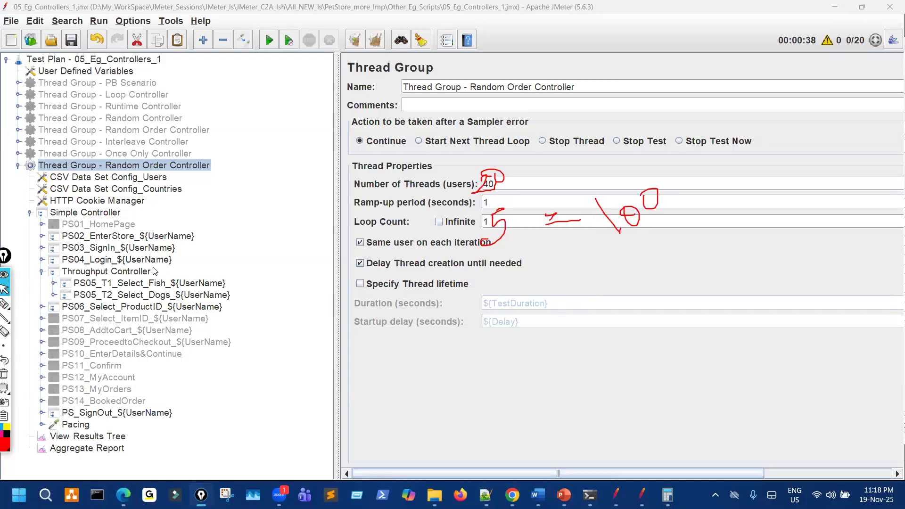
# Sketch a 2 on the Throughput Controller settings, then return to the aggregate results table.
pyautogui.click(123, 272)
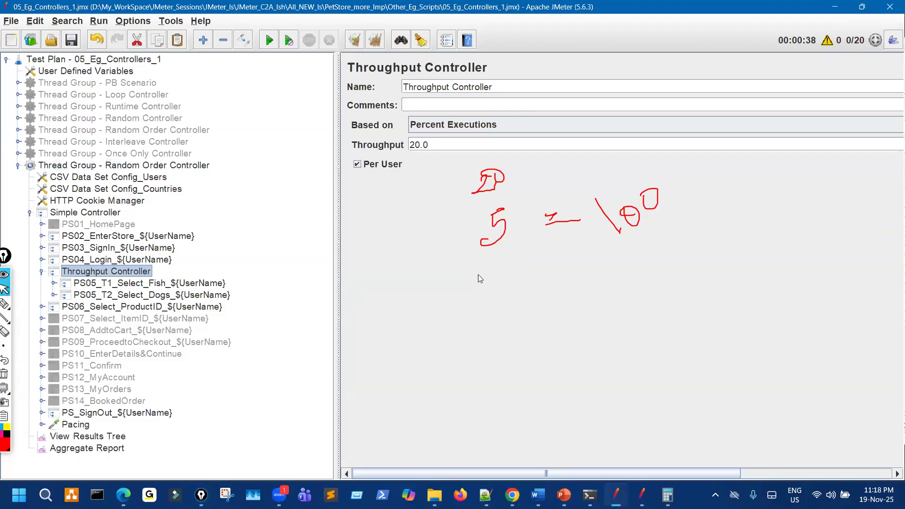
pyautogui.hotkey('ctrl', 'shift', '3')
pyautogui.moveTo(516, 348)
pyautogui.mouseDown()
pyautogui.moveTo(539, 354)
pyautogui.moveTo(502, 354)
pyautogui.moveTo(530, 340)
pyautogui.mouseUp()
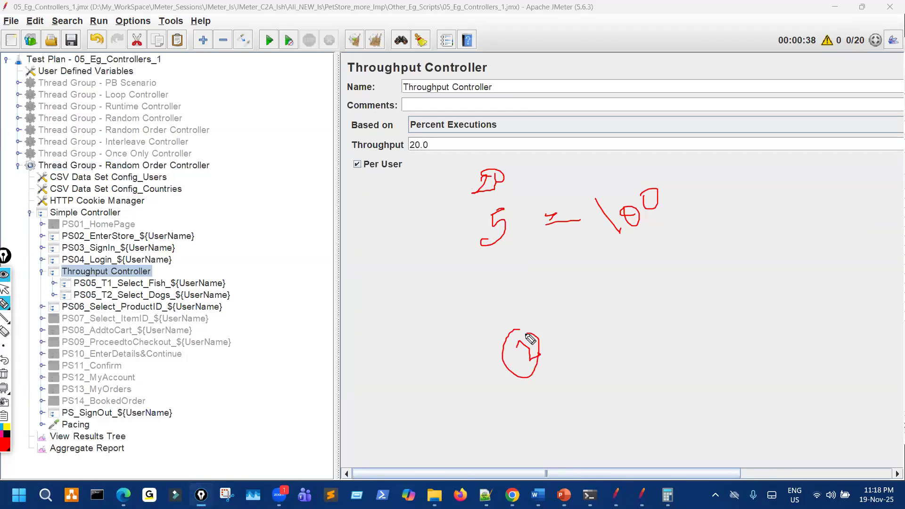
pyautogui.hotkey('ctrl', 'shift', '7')
pyautogui.hotkey('ctrl', 'shift', '2')
pyautogui.click(113, 451)
pyautogui.scroll(-3, 436, 357)
# Change the Random Order Controller thread count from 40 to 20 and jot 20 as the expected result.
pyautogui.click(182, 167)
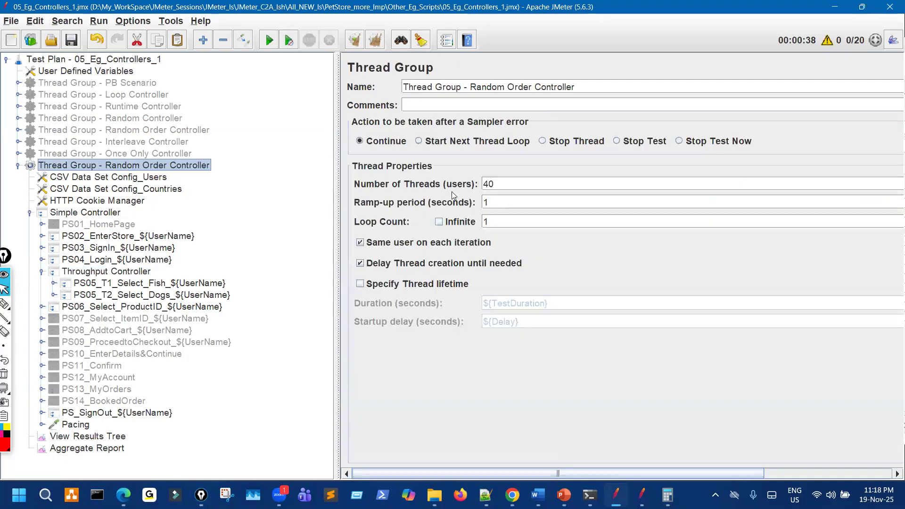
pyautogui.doubleClick(500, 184)
pyautogui.write('20')
pyautogui.moveTo(351, 332)
pyautogui.mouseDown()
pyautogui.moveTo(396, 324)
pyautogui.moveTo(347, 366)
pyautogui.mouseUp()
pyautogui.moveTo(409, 353); pyautogui.dragTo(418, 387)
pyautogui.moveTo(438, 354); pyautogui.dragTo(456, 351)
pyautogui.moveTo(491, 305)
pyautogui.mouseDown()
pyautogui.moveTo(522, 306)
pyautogui.moveTo(506, 315)
pyautogui.mouseUp()
pyautogui.moveTo(535, 292)
pyautogui.mouseDown()
pyautogui.moveTo(560, 315)
pyautogui.moveTo(606, 295)
pyautogui.moveTo(608, 283)
pyautogui.mouseUp()
pyautogui.moveTo(567, 340); pyautogui.dragTo(651, 316)
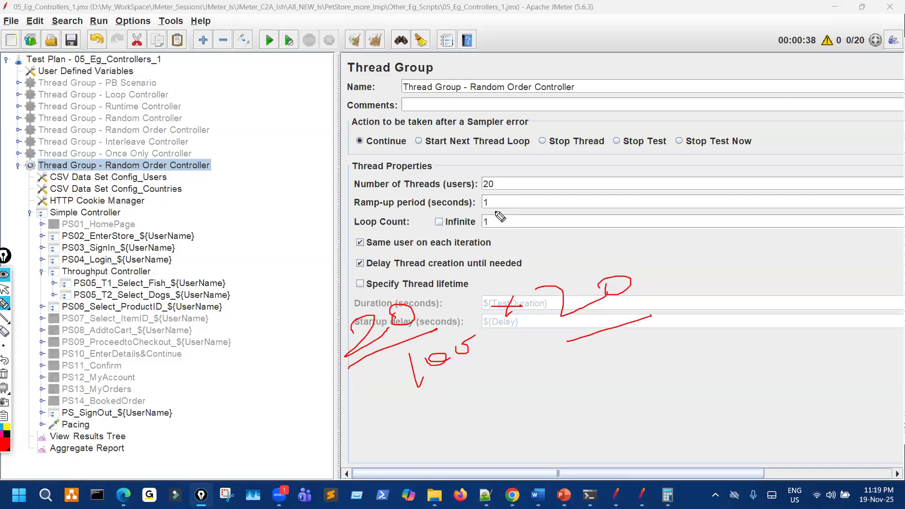
# Finish the handwritten thread-count note, then clear the on-screen annotations.
pyautogui.moveTo(487, 191)
pyautogui.mouseDown()
pyautogui.moveTo(485, 177)
pyautogui.moveTo(506, 166)
pyautogui.mouseUp()
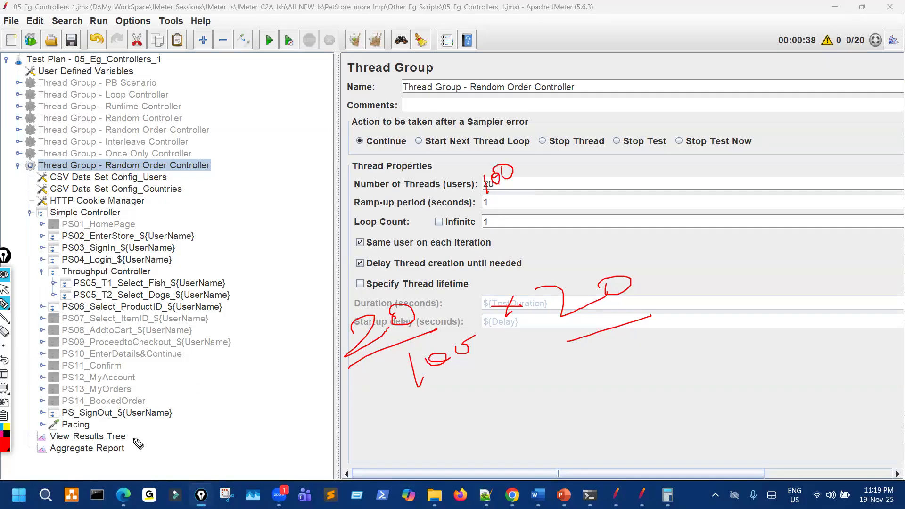
pyautogui.moveTo(550, 283); pyautogui.dragTo(576, 330)
pyautogui.moveTo(604, 286); pyautogui.dragTo(631, 277)
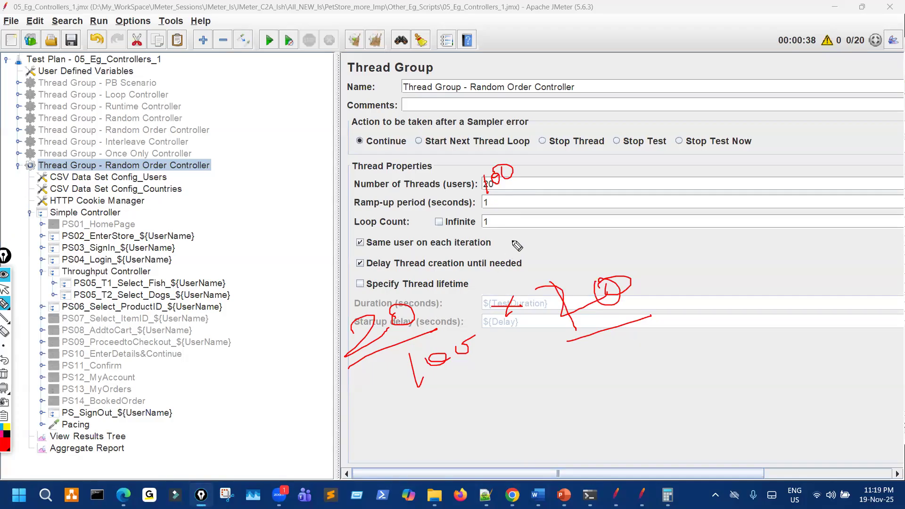
pyautogui.hotkey('ctrl', 'shift', '7')
pyautogui.hotkey('ctrl', 'shift', '2')
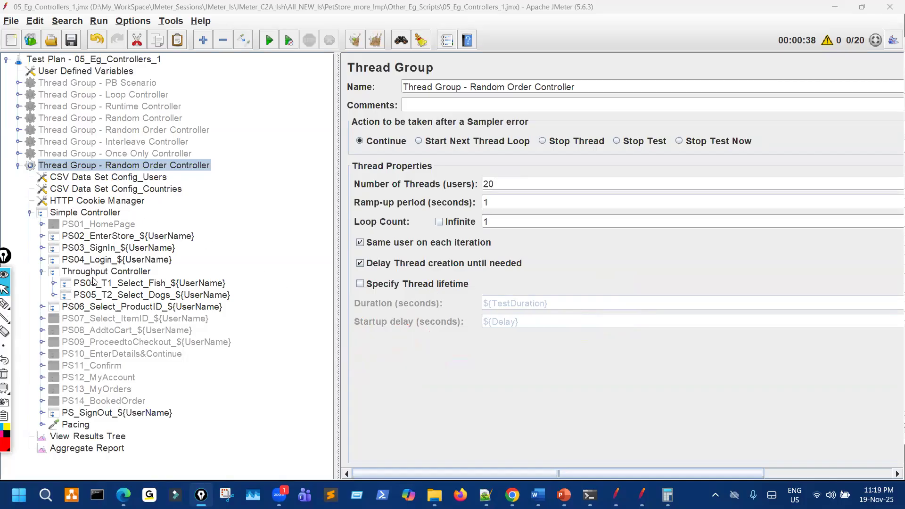
# Rename the thread group to 'Thread Group - Throughput Controller' using the controller's name, and save.
pyautogui.click(134, 270)
pyautogui.tripleClick(463, 87)
pyautogui.hotkey('ctrl', 'c')
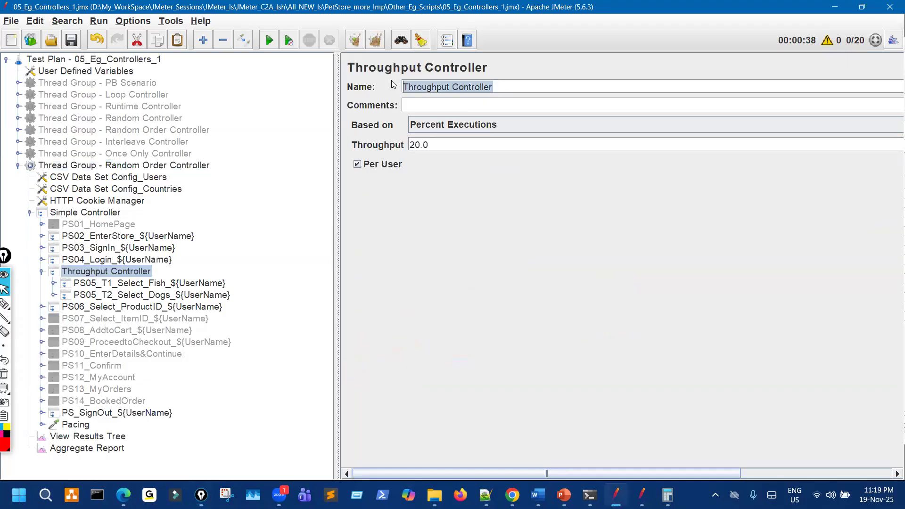
pyautogui.click(144, 166)
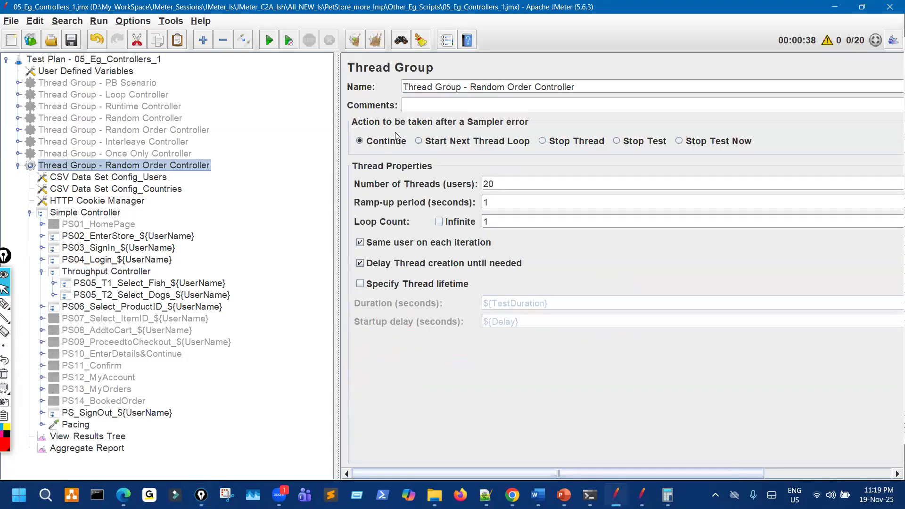
pyautogui.moveTo(469, 87); pyautogui.dragTo(598, 85)
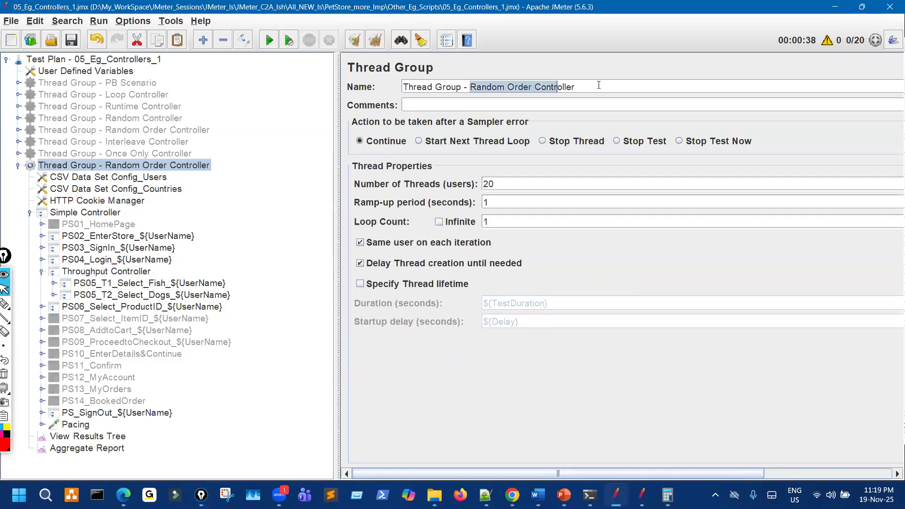
pyautogui.hotkey('ctrl', 'v')
pyautogui.click(73, 41)
# Circle the PS05 transactions on screen, then clear the ink.
pyautogui.hotkey('ctrl', 'shift', '3')
pyautogui.moveTo(81, 278)
pyautogui.mouseDown()
pyautogui.moveTo(70, 302)
pyautogui.moveTo(95, 277)
pyautogui.moveTo(108, 272)
pyautogui.moveTo(121, 283)
pyautogui.mouseUp()
pyautogui.hotkey('ctrl', 'shift', '7')
pyautogui.hotkey('ctrl', 'shift', '7')
pyautogui.hotkey('ctrl', 'shift', '1')
# Paste a copy of the thread group under Test Plan and disable the duplicate.
pyautogui.click(42, 272)
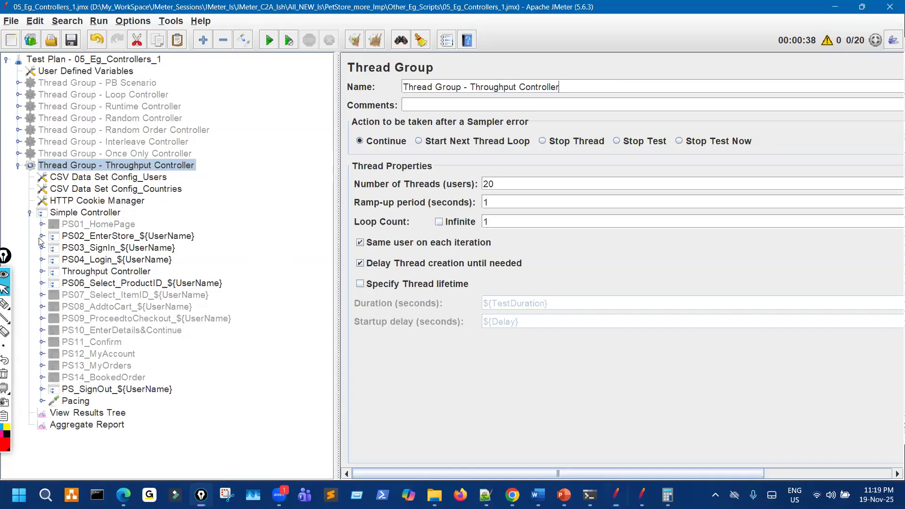
pyautogui.click(29, 212)
pyautogui.click(18, 165)
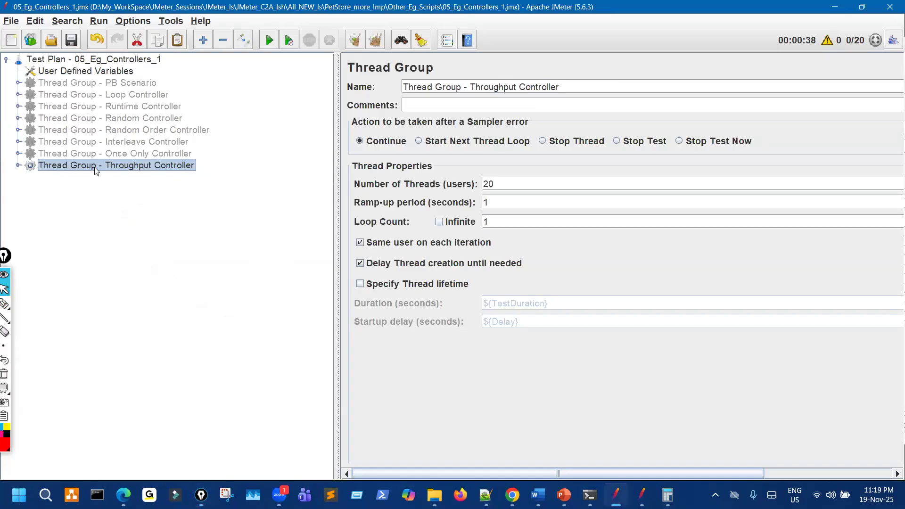
pyautogui.click(115, 62)
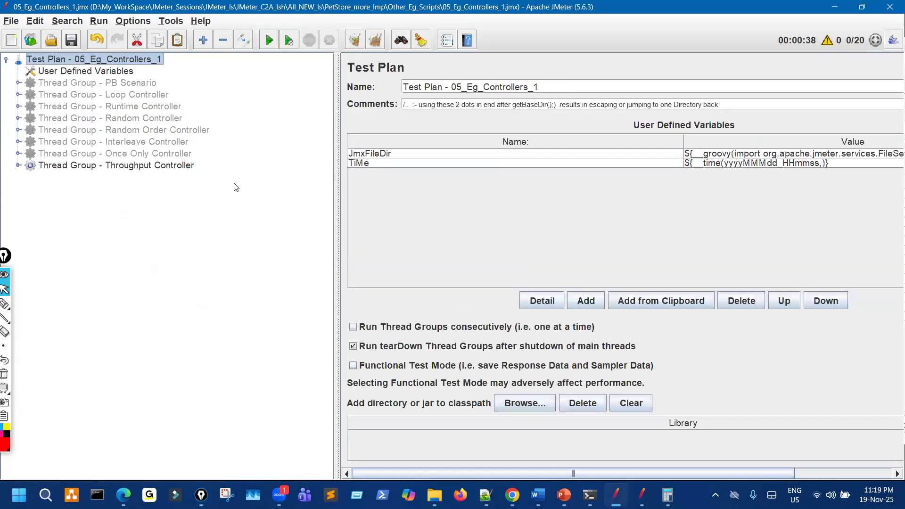
pyautogui.hotkey('ctrl', 'v')
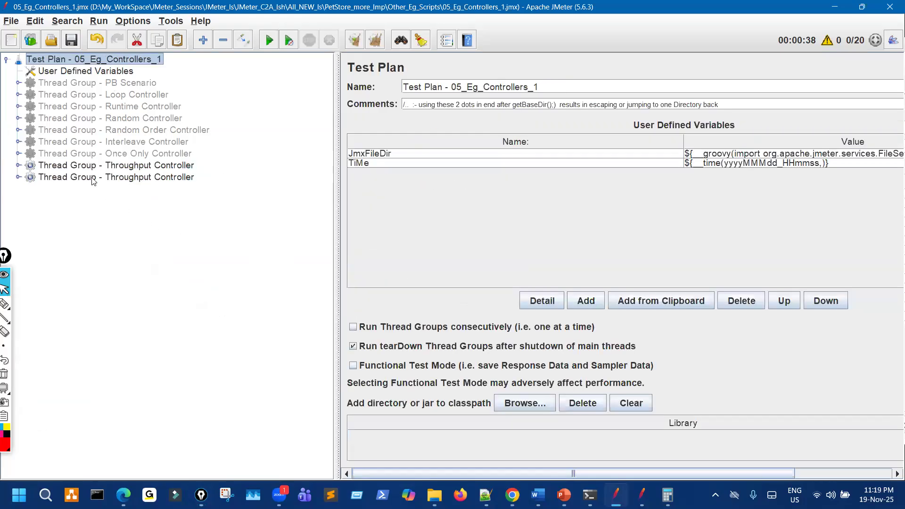
pyautogui.click(110, 165)
pyautogui.click(118, 175)
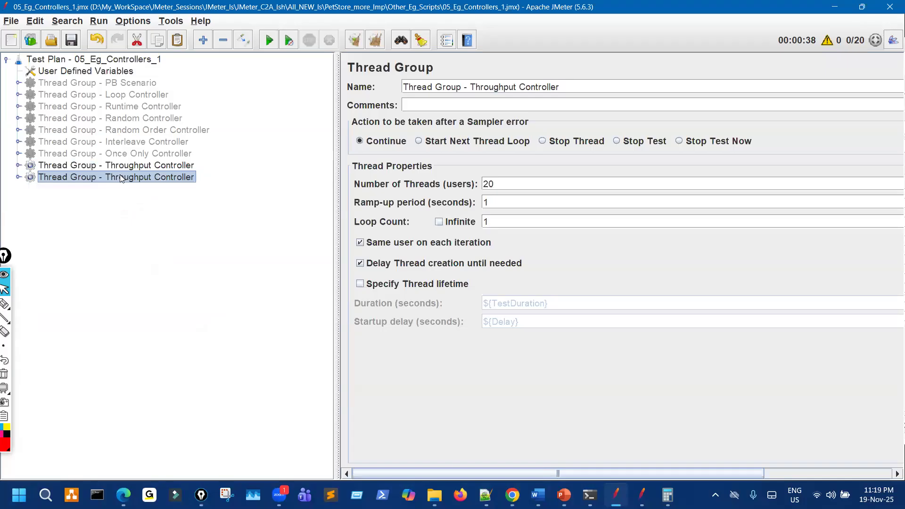
pyautogui.hotkey('ctrl', 't')
# Select the ${UserName} suffix in the PS02_EnterStore transaction name.
pyautogui.click(18, 165)
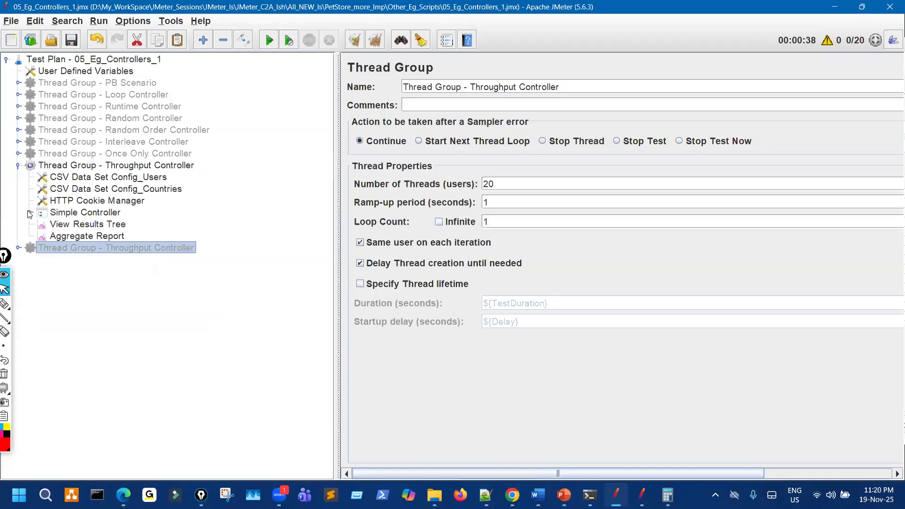
pyautogui.click(29, 212)
pyautogui.click(149, 236)
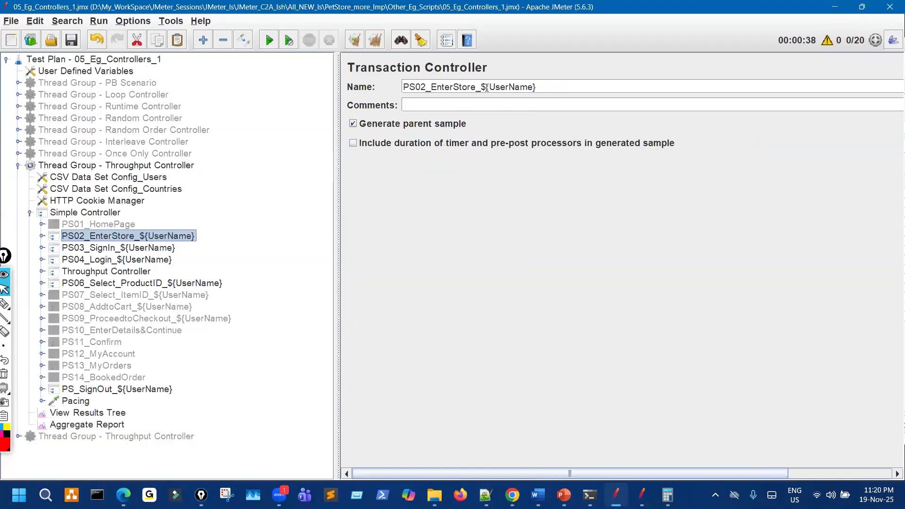
pyautogui.moveTo(475, 87); pyautogui.dragTo(586, 85)
# Strip the ${UserName} suffix from PS02_EnterStore, PS03_SignIn, PS04_Login and PS06_Select_ProductID.
pyautogui.press('BackSpace')
pyautogui.click(165, 248)
pyautogui.moveTo(515, 87); pyautogui.dragTo(455, 87)
pyautogui.press('BackSpace')
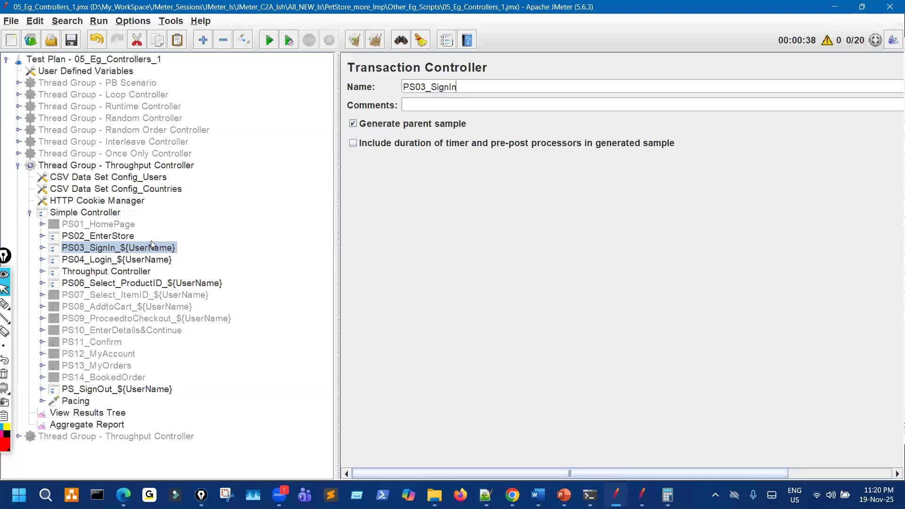
pyautogui.click(122, 260)
pyautogui.moveTo(453, 86); pyautogui.dragTo(403, 87)
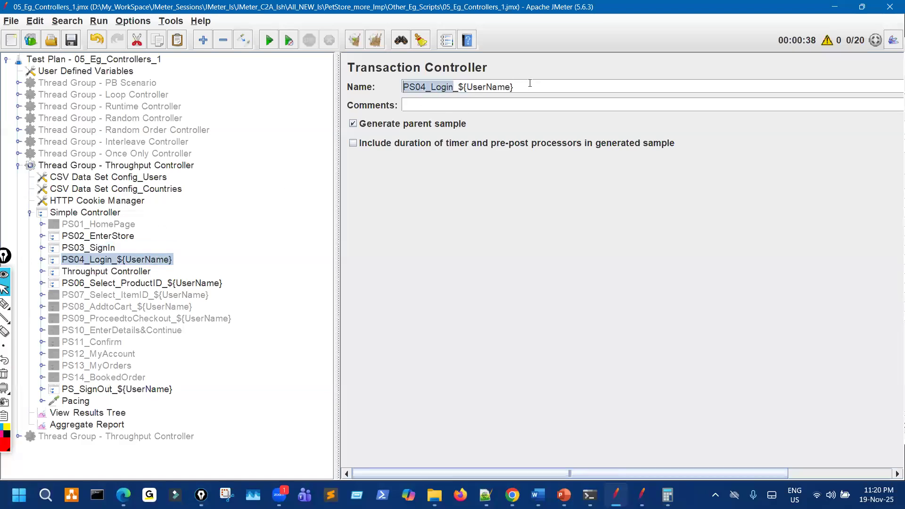
pyautogui.keyDown('shift'); pyautogui.click(529, 86); pyautogui.keyUp('shift')
pyautogui.press('BackSpace')
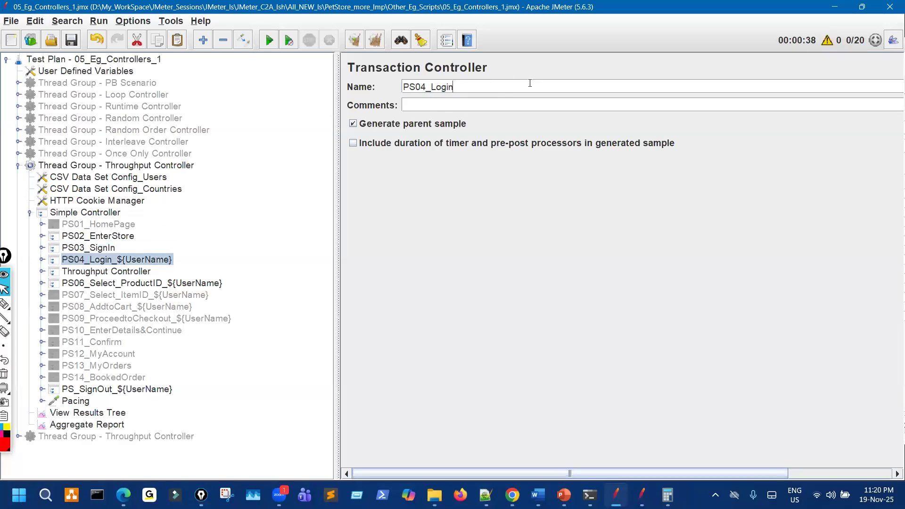
pyautogui.click(171, 282)
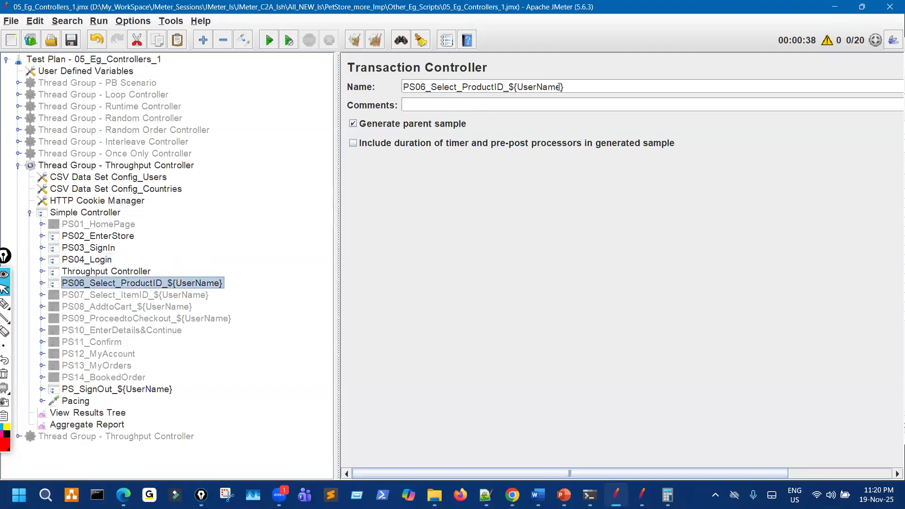
pyautogui.moveTo(559, 87); pyautogui.dragTo(503, 87)
pyautogui.press('BackSpace')
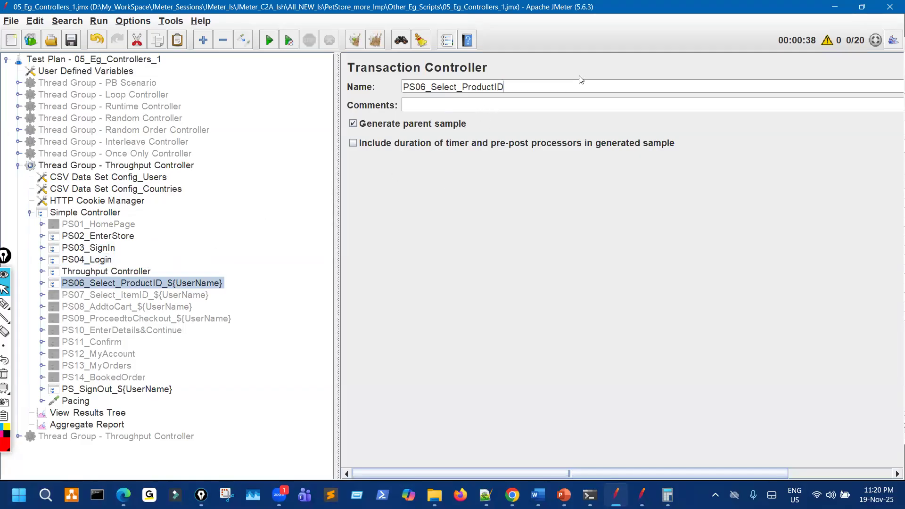
# Strip the ${UserName} suffix from PS07_Select_ItemID, PS08_AddtoCart, PS09_ProceedtoCheckout and PS_SignOut.
pyautogui.click(191, 295)
pyautogui.moveTo(491, 85); pyautogui.dragTo(585, 87)
pyautogui.press('BackSpace')
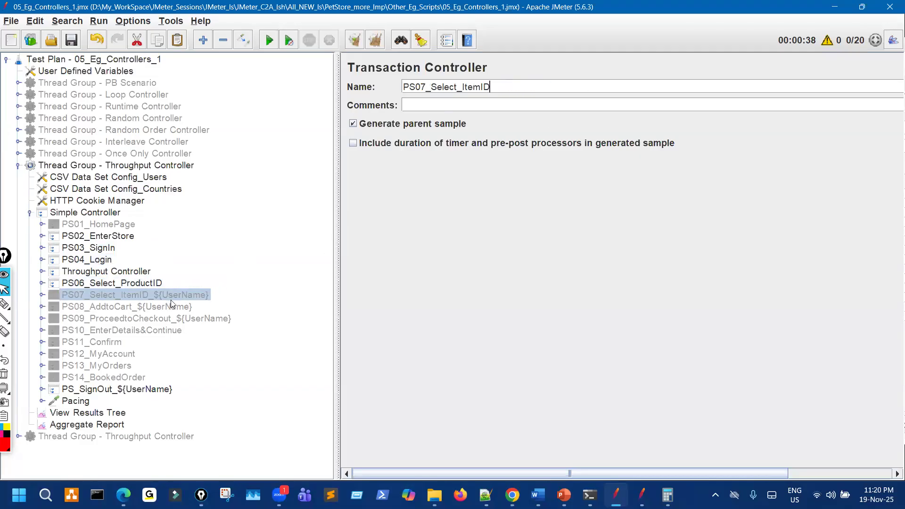
pyautogui.click(172, 306)
pyautogui.moveTo(480, 86); pyautogui.dragTo(536, 85)
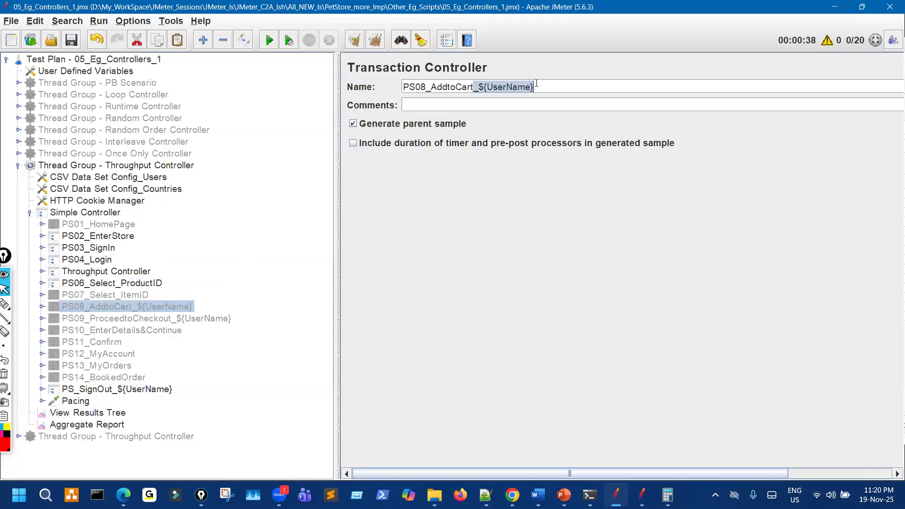
pyautogui.press('BackSpace')
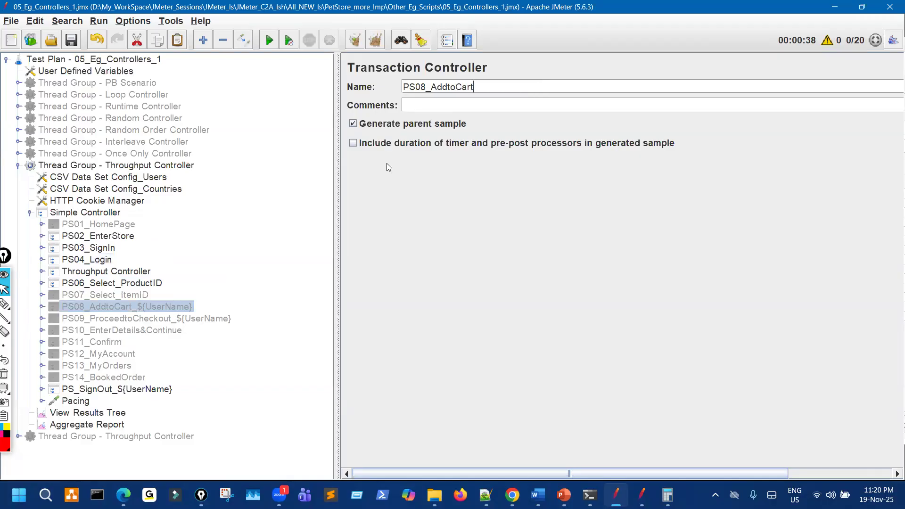
pyautogui.click(175, 320)
pyautogui.moveTo(515, 88); pyautogui.dragTo(603, 85)
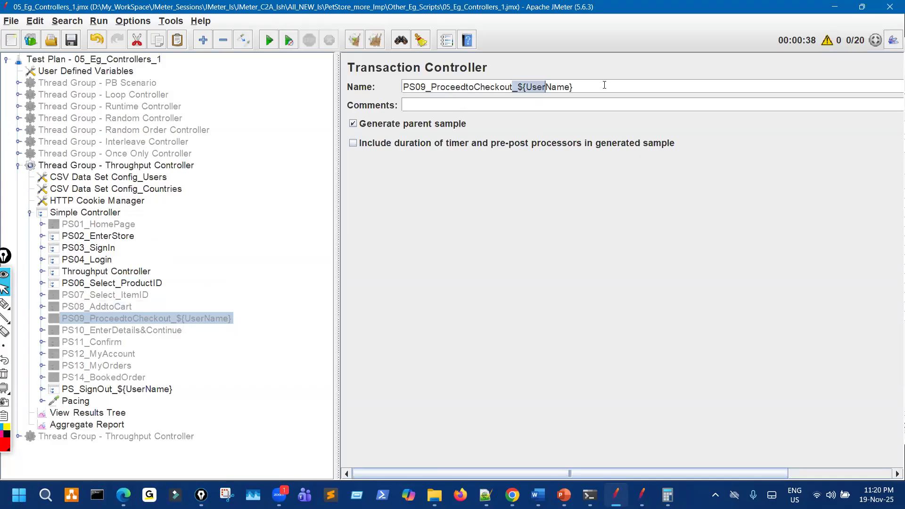
pyautogui.press('BackSpace')
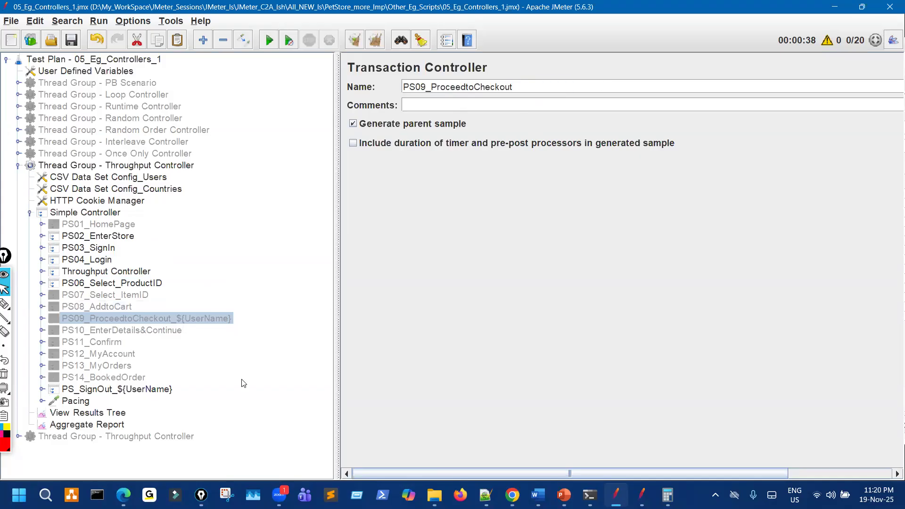
pyautogui.click(95, 390)
pyautogui.moveTo(454, 87); pyautogui.dragTo(575, 87)
pyautogui.press('BackSpace')
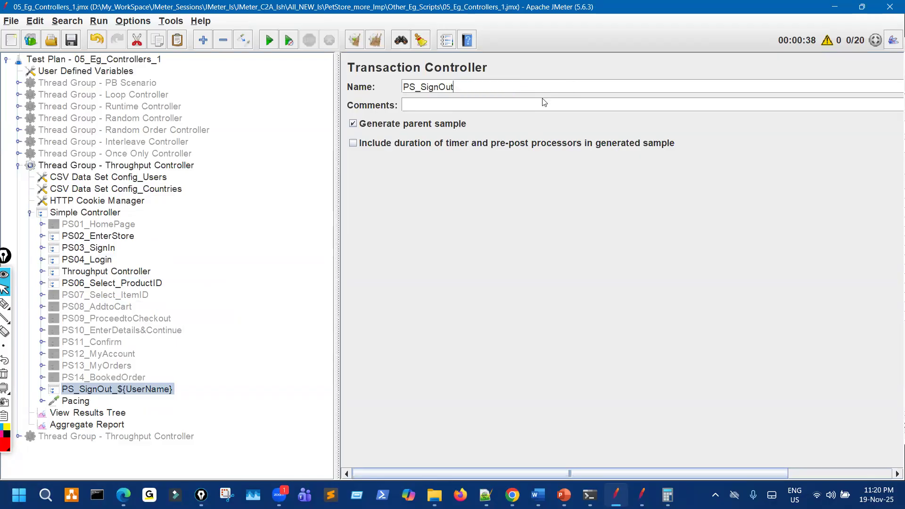
# Strip the suffix from PS05_T1_Select_Fish and PS05_T2_Select_Dogs, then save the plan.
pyautogui.click(41, 271)
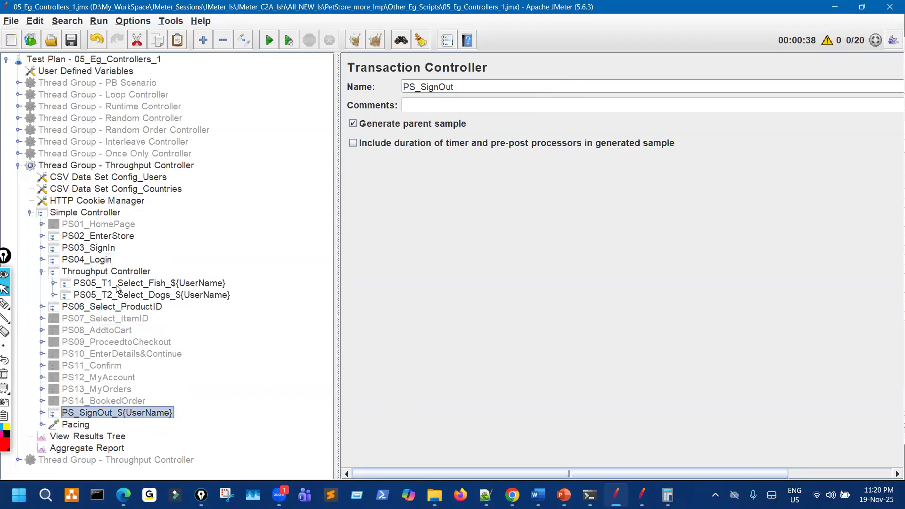
pyautogui.click(135, 285)
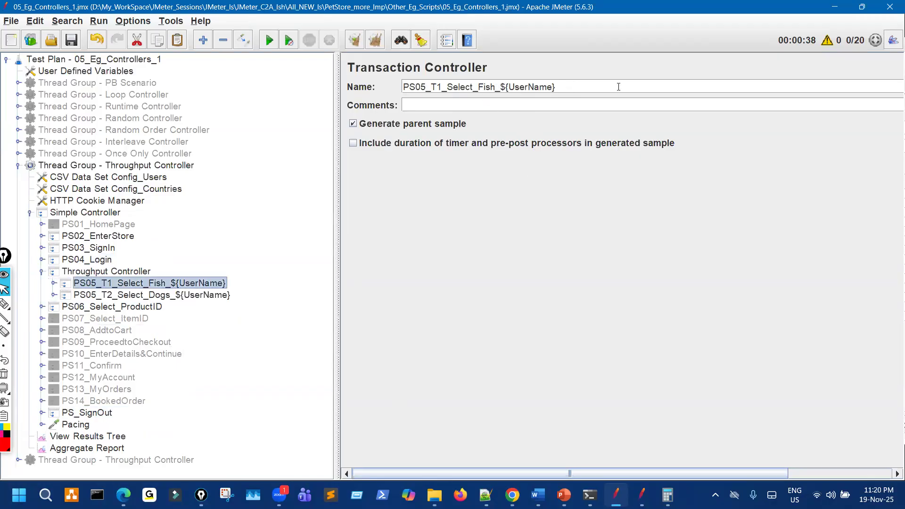
pyautogui.moveTo(495, 87); pyautogui.dragTo(636, 91)
pyautogui.press('BackSpace')
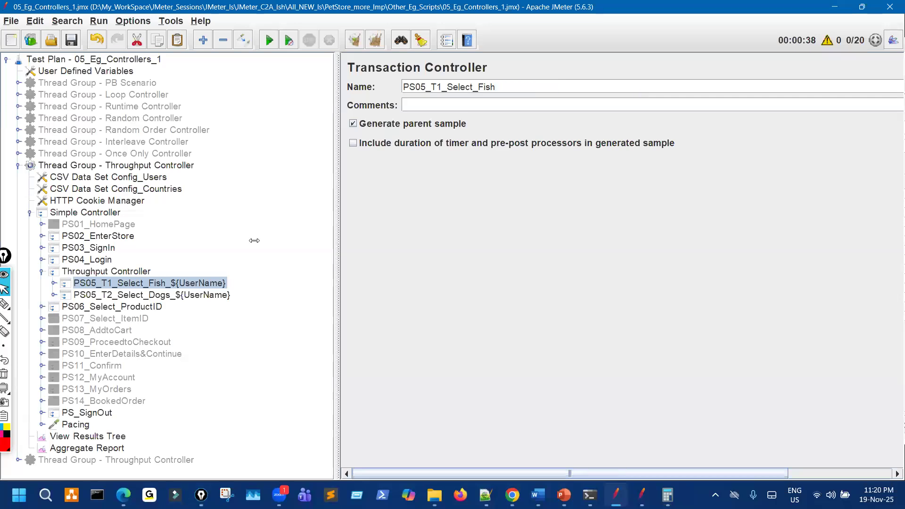
pyautogui.click(114, 305)
pyautogui.click(199, 291)
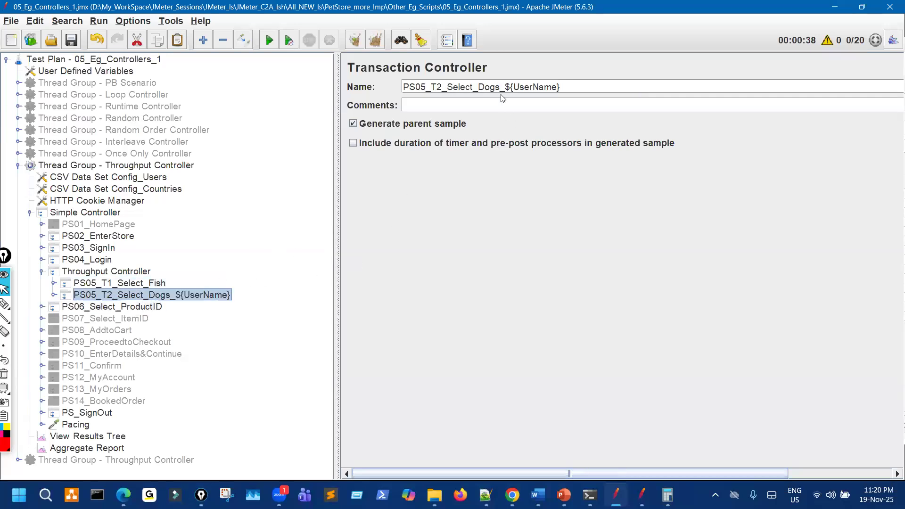
pyautogui.moveTo(500, 87); pyautogui.dragTo(610, 88)
pyautogui.press('BackSpace')
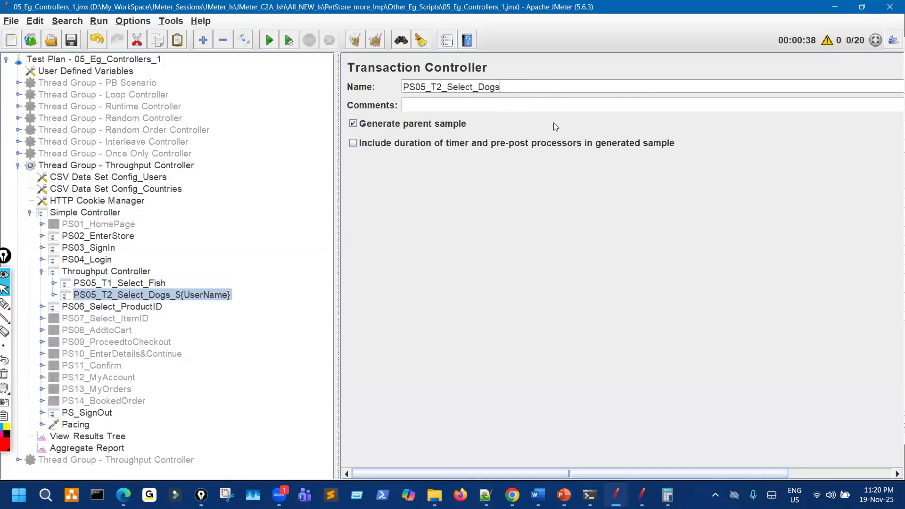
pyautogui.click(71, 40)
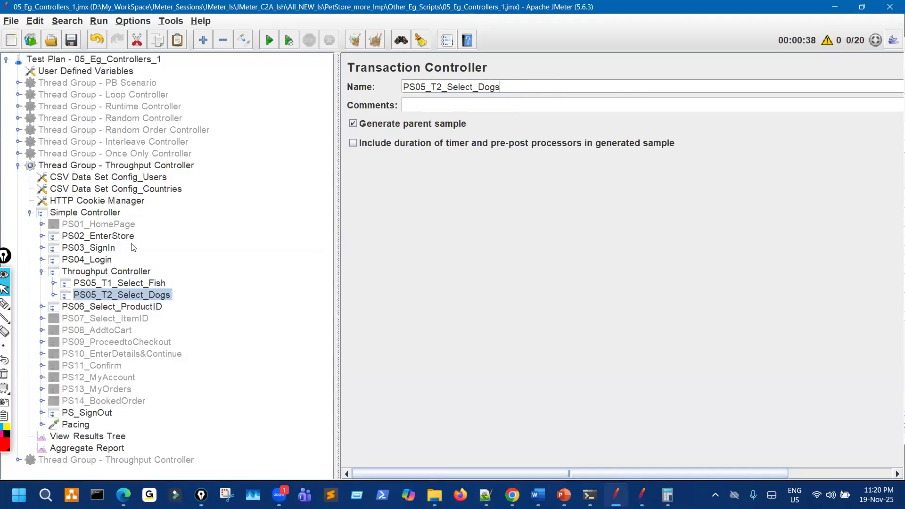
pyautogui.click(115, 272)
# Set the thread group to 60 threads, save, and start the run with Aggregate Report showing.
pyautogui.click(166, 167)
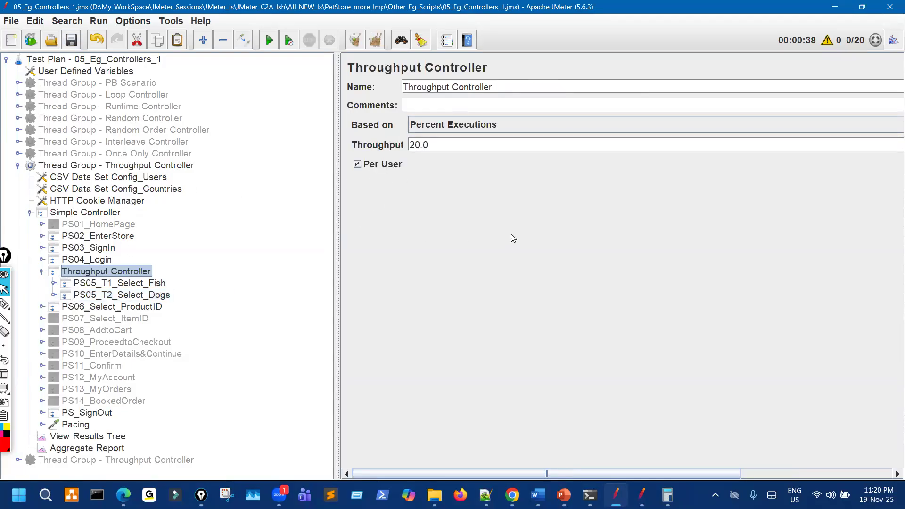
pyautogui.write('60')
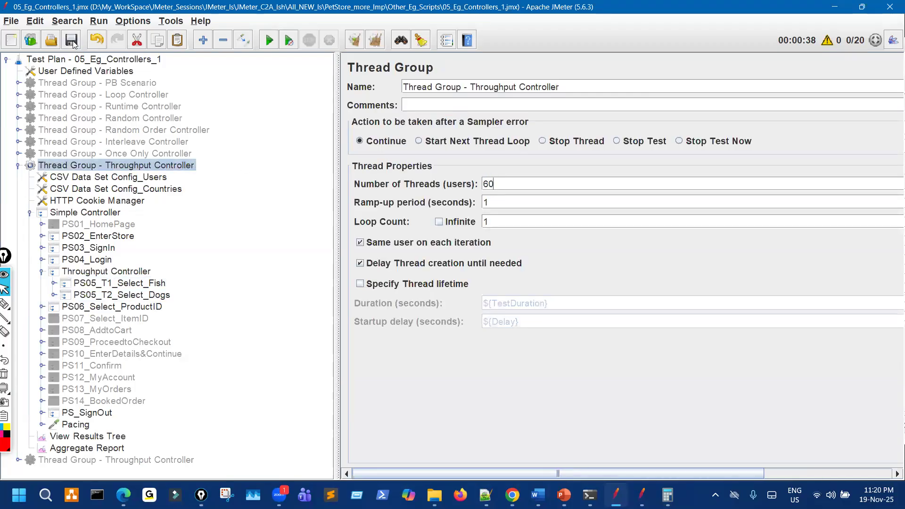
pyautogui.click(124, 436)
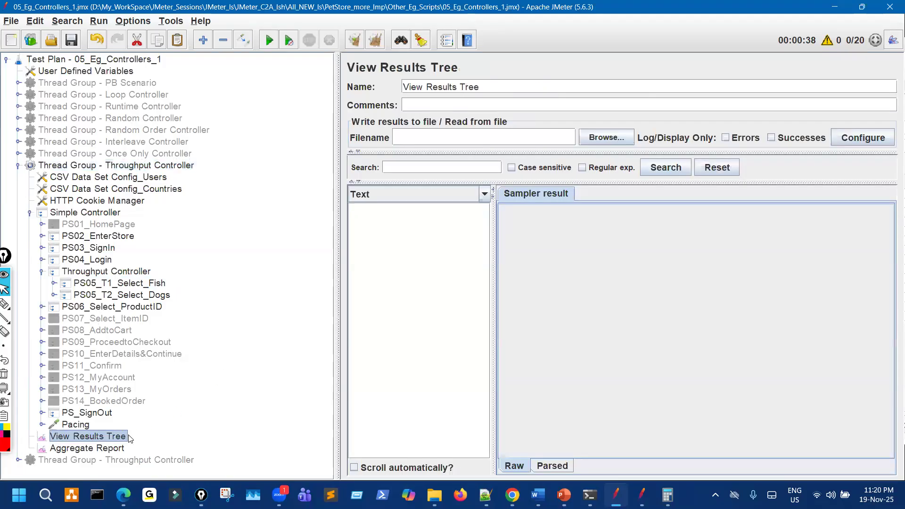
pyautogui.click(113, 448)
pyautogui.moveTo(340, 208); pyautogui.dragTo(168, 208)
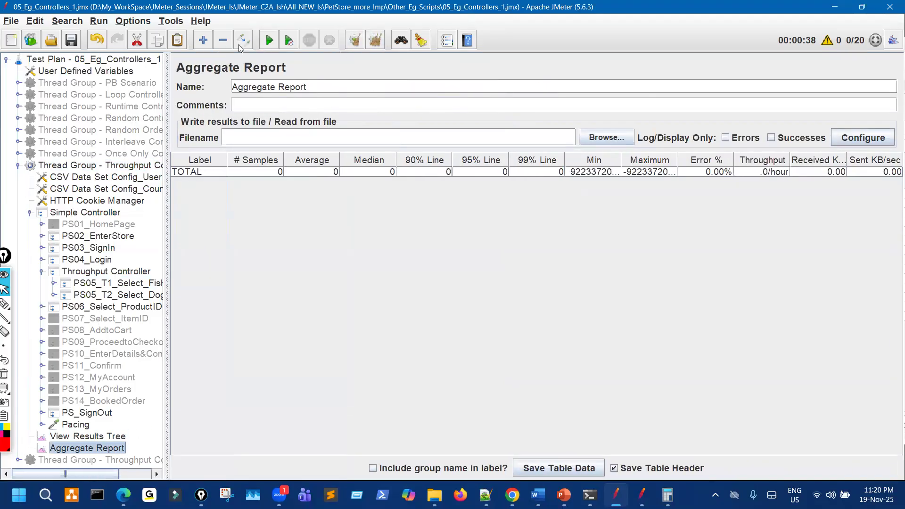
pyautogui.click(72, 41)
pyautogui.click(269, 41)
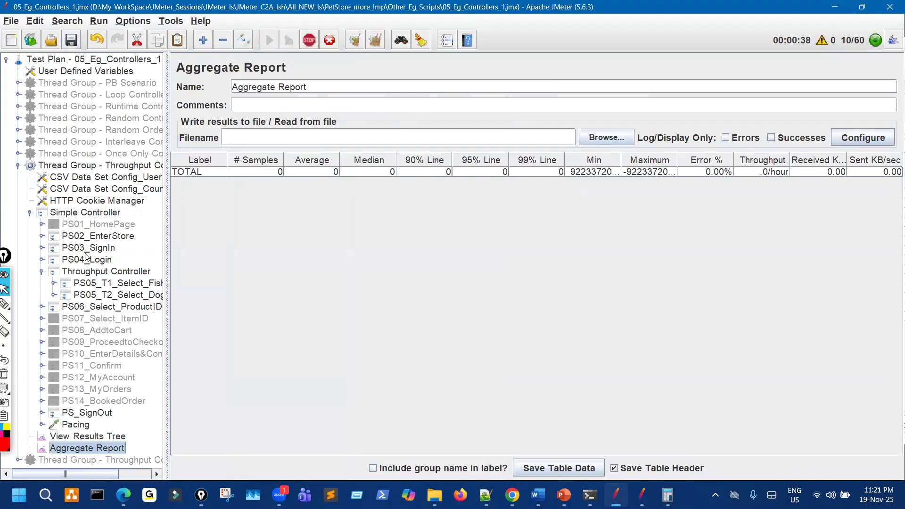
# Widen the tree and inspect the failing PS06_Select_ProductID results from the 60-user run.
pyautogui.click(30, 213)
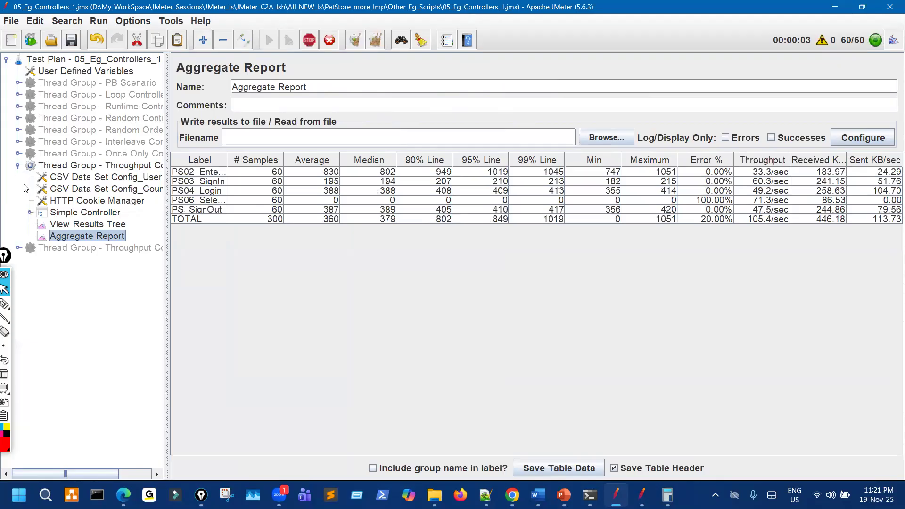
pyautogui.click(30, 213)
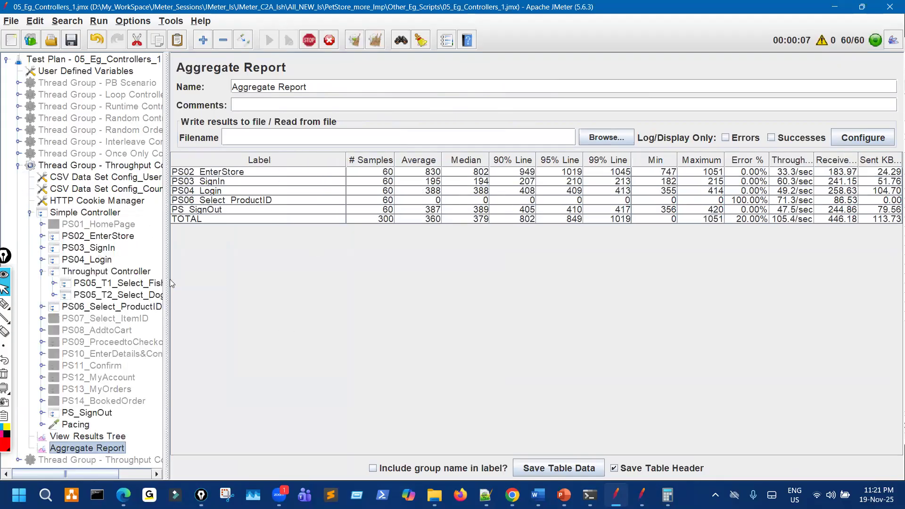
pyautogui.moveTo(166, 246); pyautogui.dragTo(229, 246)
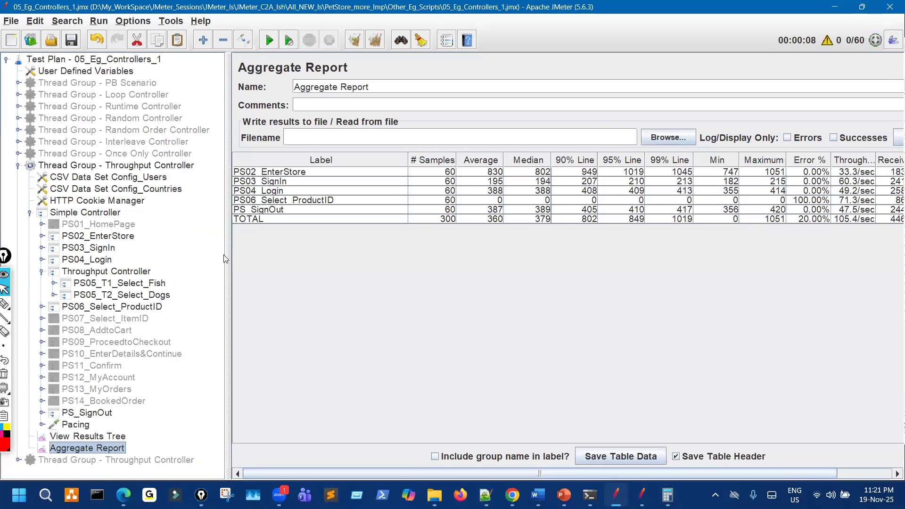
pyautogui.click(330, 202)
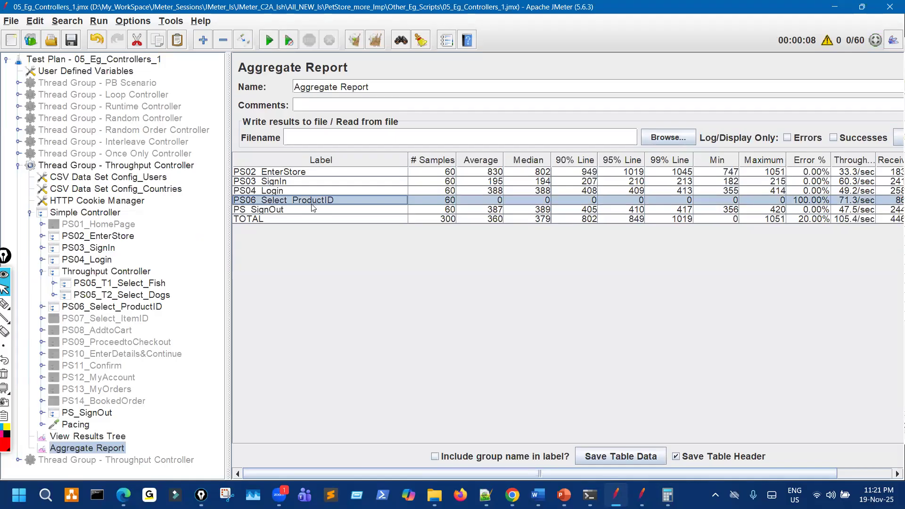
pyautogui.click(90, 439)
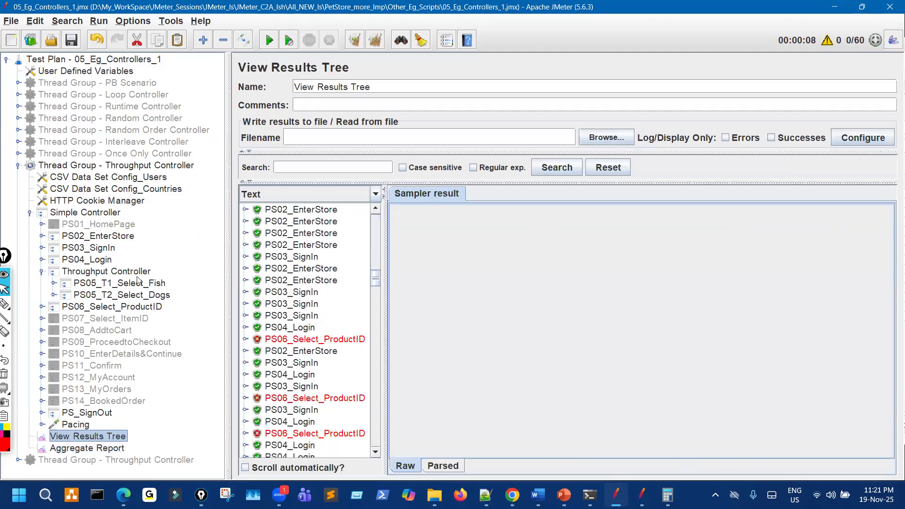
# Change the thread count to 100, rerun, and check the PS06_Select_ProductID row.
pyautogui.click(151, 168)
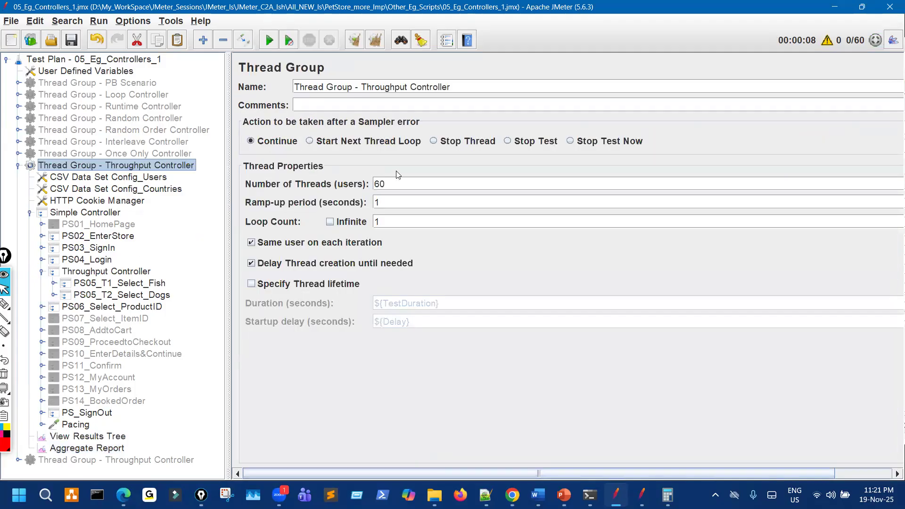
pyautogui.moveTo(390, 184); pyautogui.dragTo(337, 186)
pyautogui.write('100')
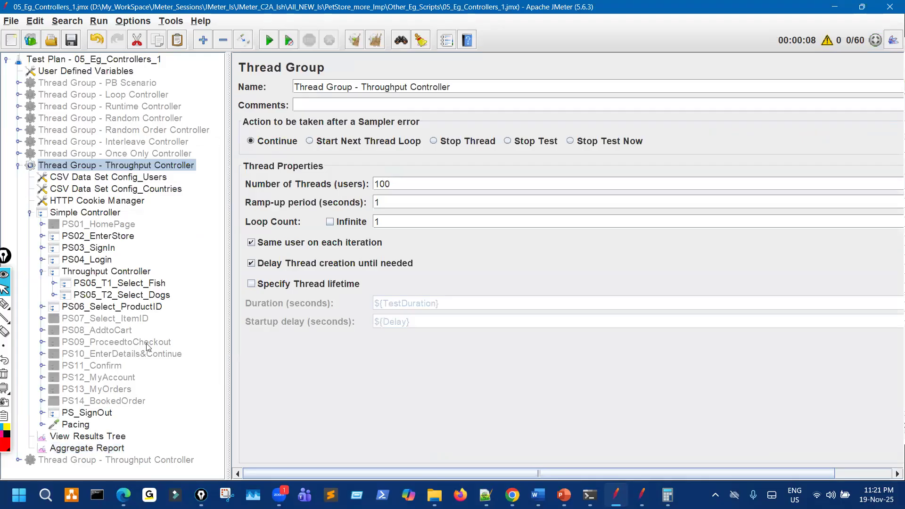
pyautogui.click(124, 447)
pyautogui.click(272, 42)
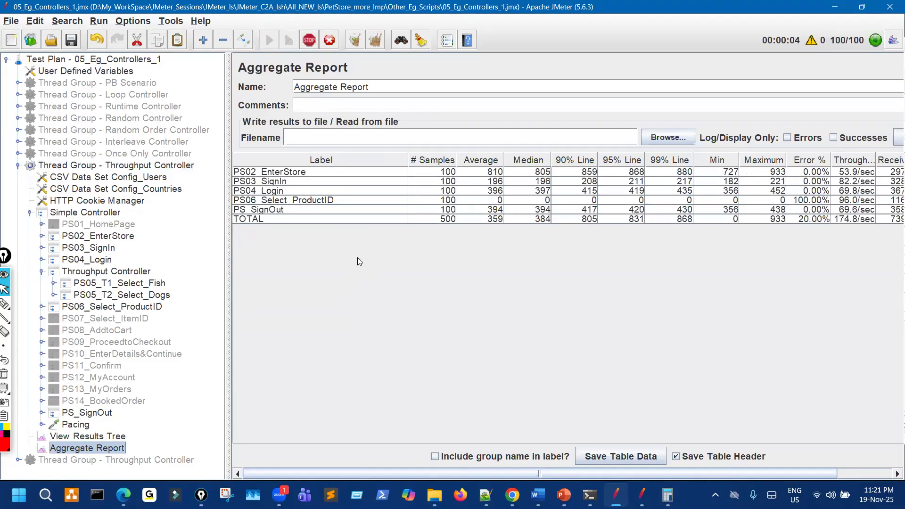
pyautogui.click(792, 202)
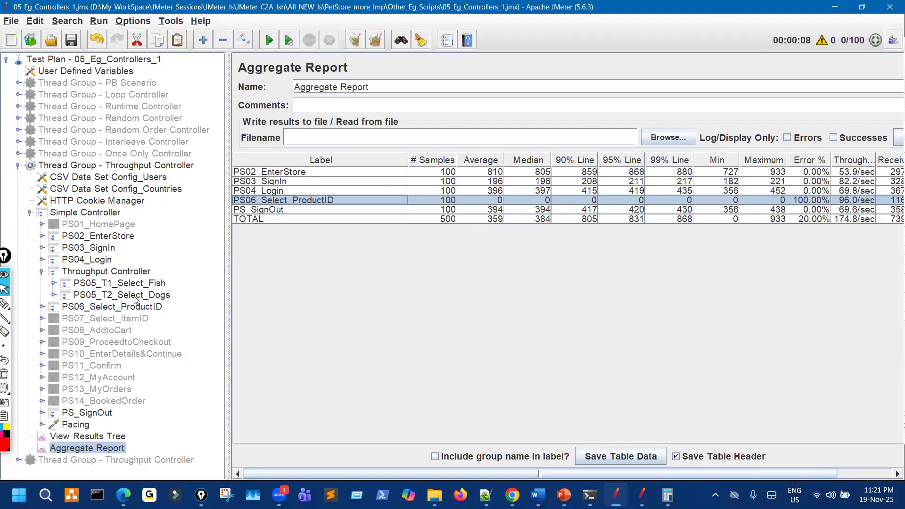
pyautogui.click(112, 272)
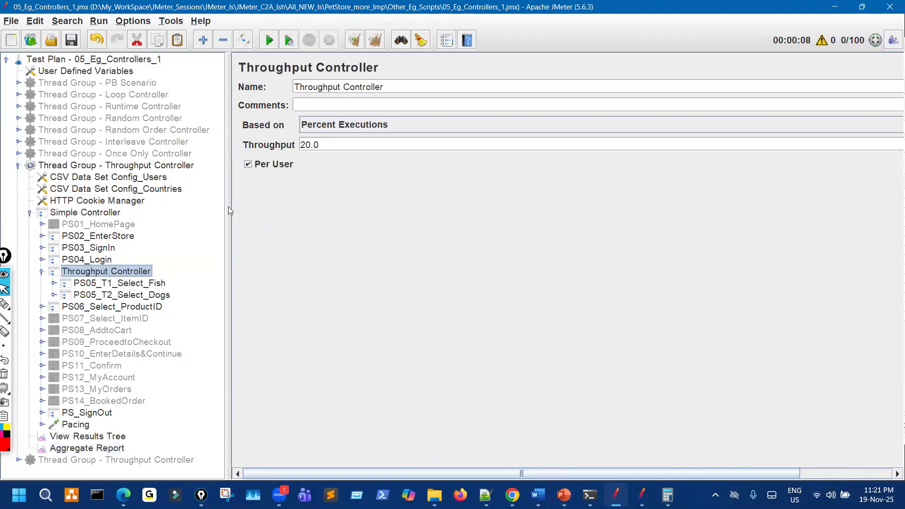
# Uncheck Per User, clear the Aggregate Report, and rerun the 100-user test.
pyautogui.click(276, 164)
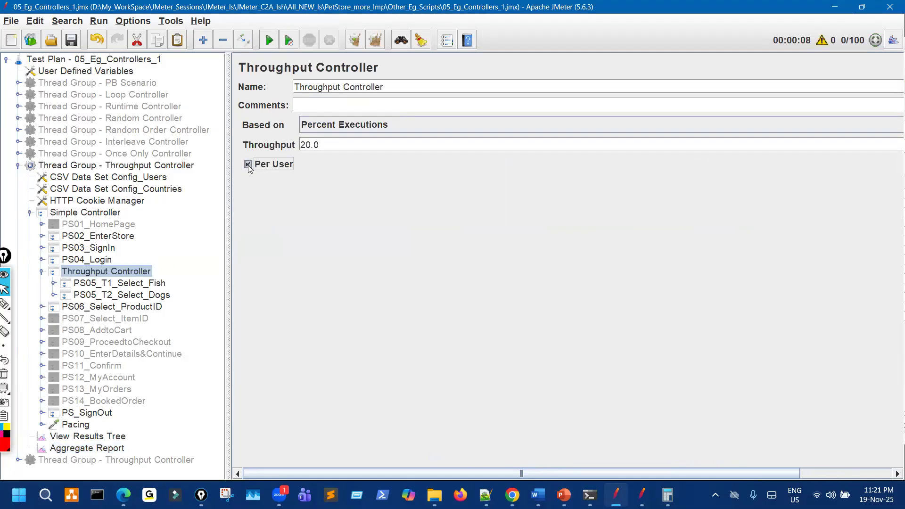
pyautogui.click(115, 453)
pyautogui.click(354, 40)
pyautogui.click(265, 43)
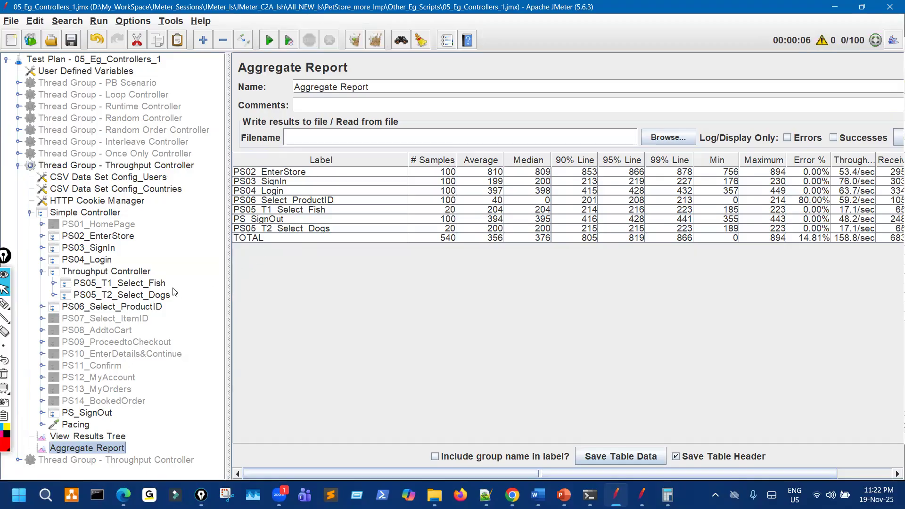
pyautogui.click(149, 273)
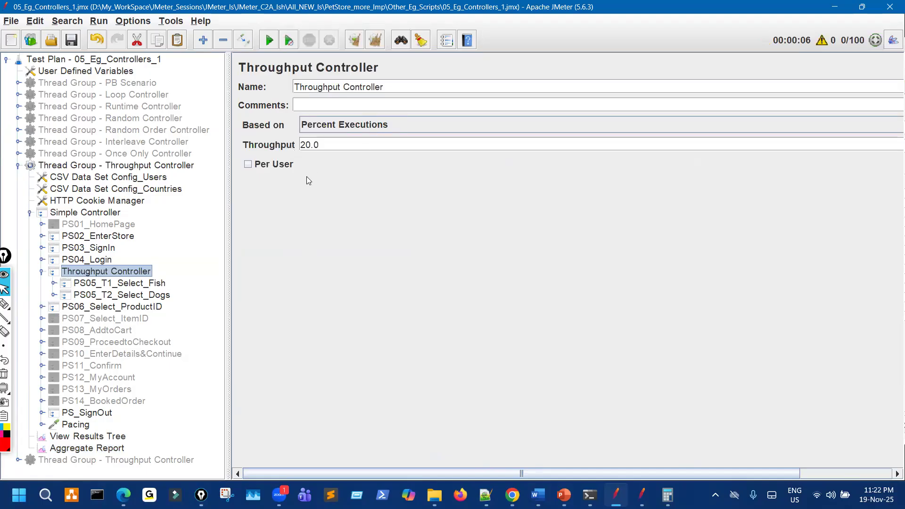
# Re-enable Per User, set 30 threads, run, and check the Select_Fish and Select_Dogs rows.
pyautogui.click(251, 165)
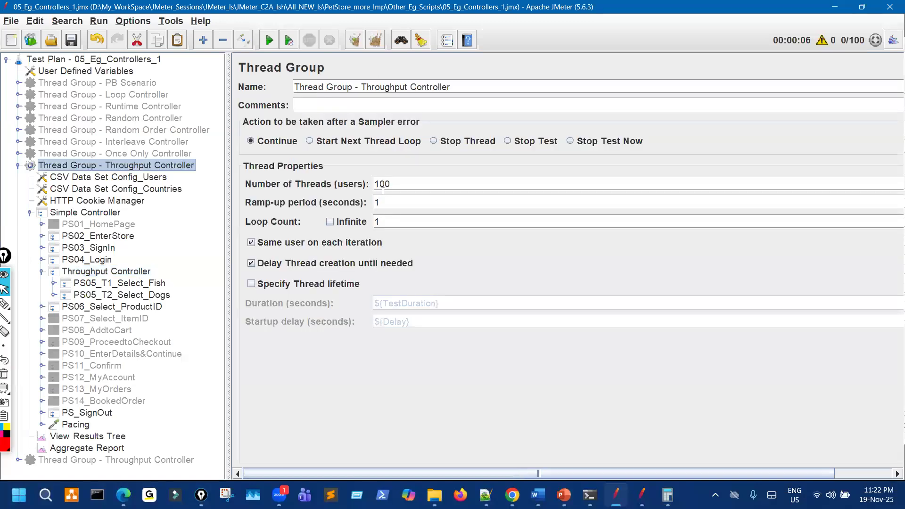
pyautogui.doubleClick(393, 185)
pyautogui.write('30')
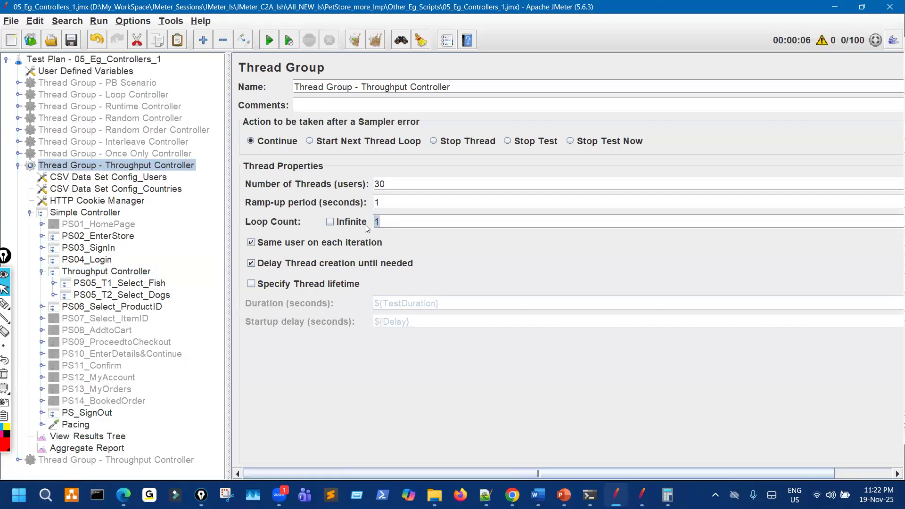
pyautogui.click(119, 446)
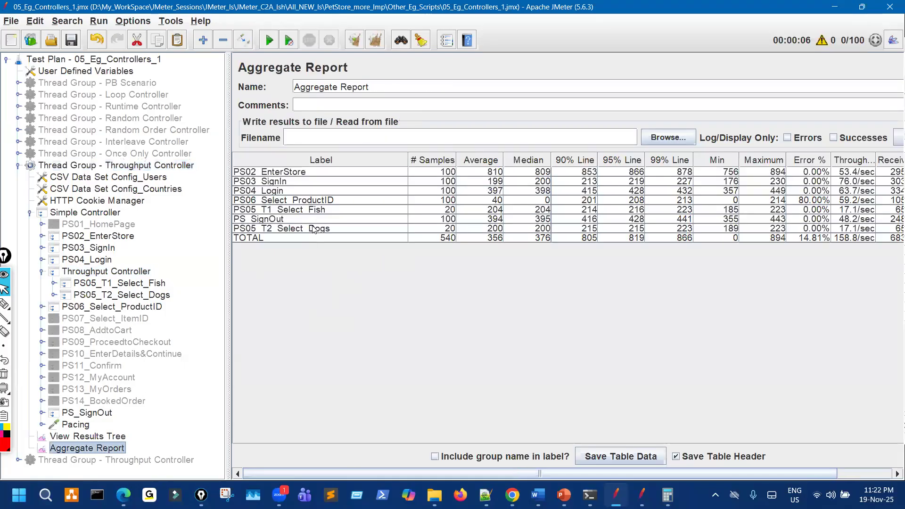
pyautogui.click(287, 41)
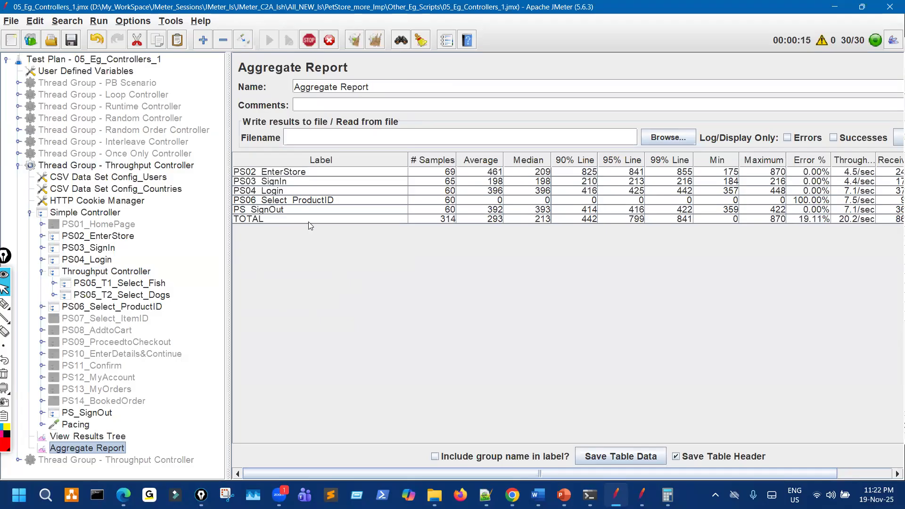
pyautogui.click(301, 220)
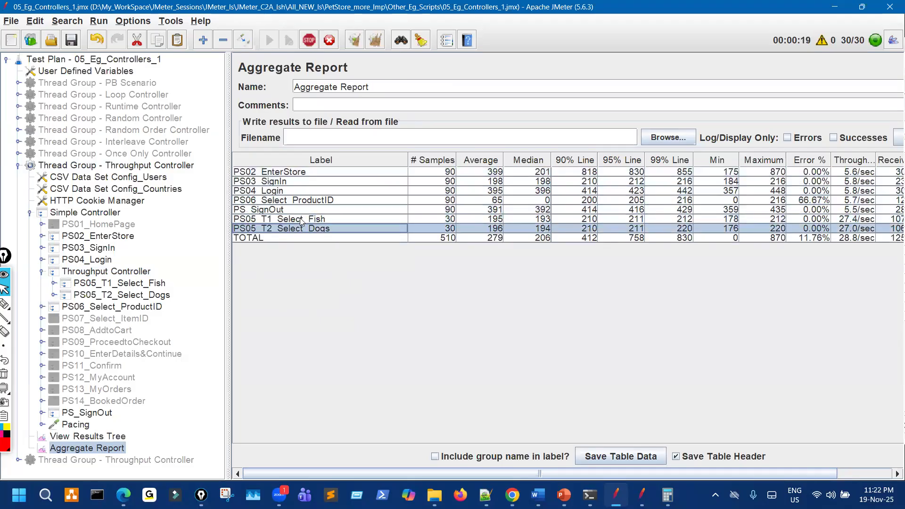
pyautogui.click(299, 229)
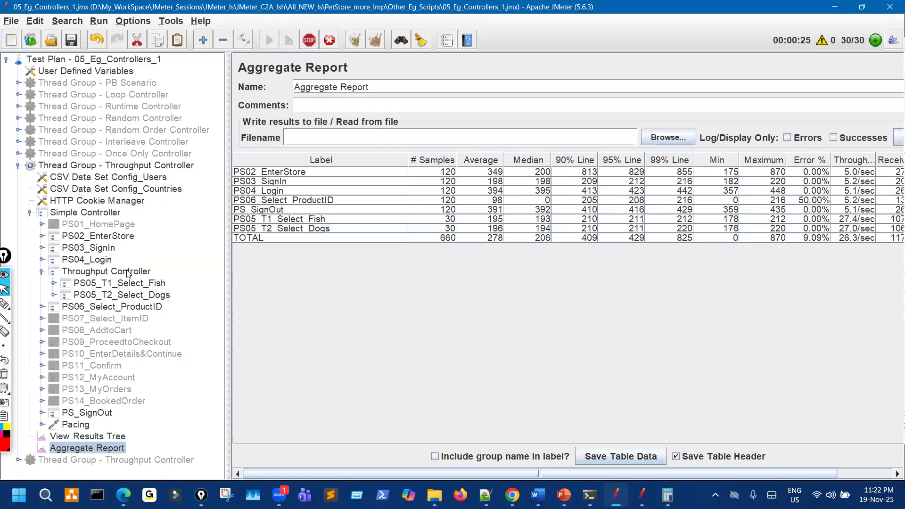
pyautogui.click(151, 272)
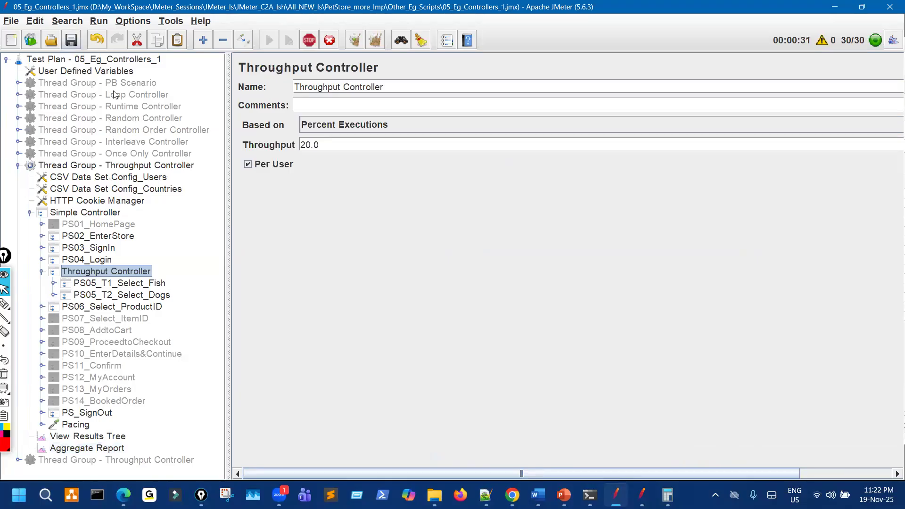
pyautogui.click(5, 304)
pyautogui.moveTo(106, 283)
pyautogui.mouseDown()
pyautogui.moveTo(92, 295)
pyautogui.moveTo(113, 271)
pyautogui.mouseUp()
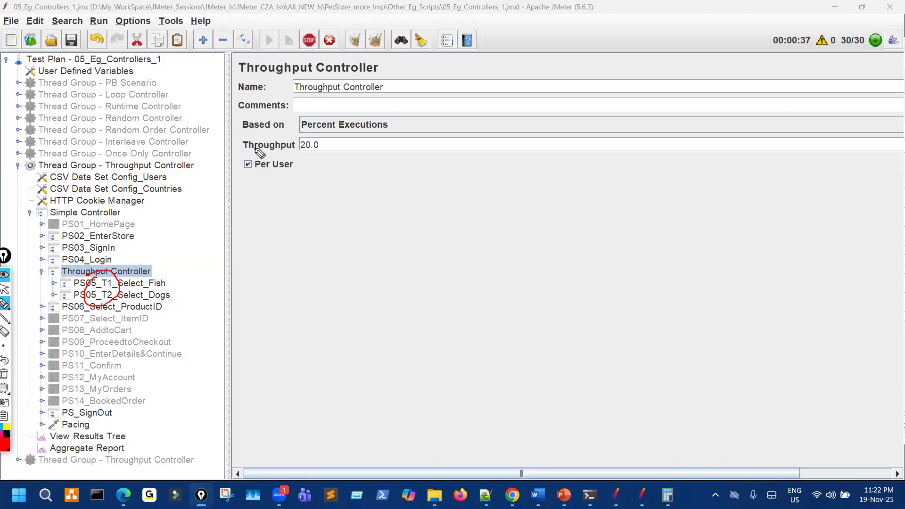
pyautogui.click(4, 289)
pyautogui.click(360, 129)
pyautogui.click(253, 202)
pyautogui.click(5, 304)
pyautogui.moveTo(245, 166); pyautogui.dragTo(247, 157)
pyautogui.moveTo(264, 196); pyautogui.dragTo(295, 198)
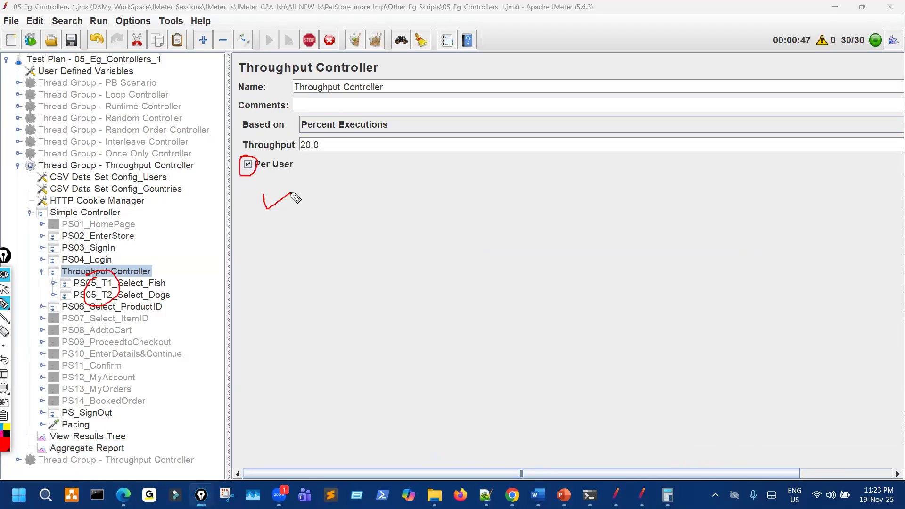
pyautogui.click(4, 289)
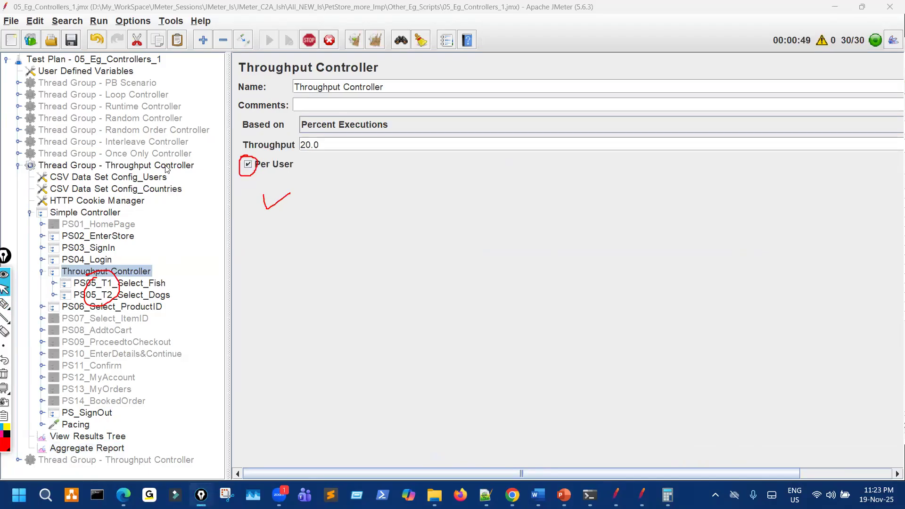
pyautogui.click(166, 166)
pyautogui.click(4, 304)
pyautogui.moveTo(379, 168)
pyautogui.mouseDown()
pyautogui.moveTo(335, 231)
pyautogui.moveTo(368, 175)
pyautogui.moveTo(418, 201)
pyautogui.moveTo(403, 236)
pyautogui.mouseUp()
pyautogui.click(5, 289)
pyautogui.click(136, 270)
pyautogui.click(344, 130)
pyautogui.click(319, 145)
pyautogui.moveTo(317, 145); pyautogui.dragTo(295, 148)
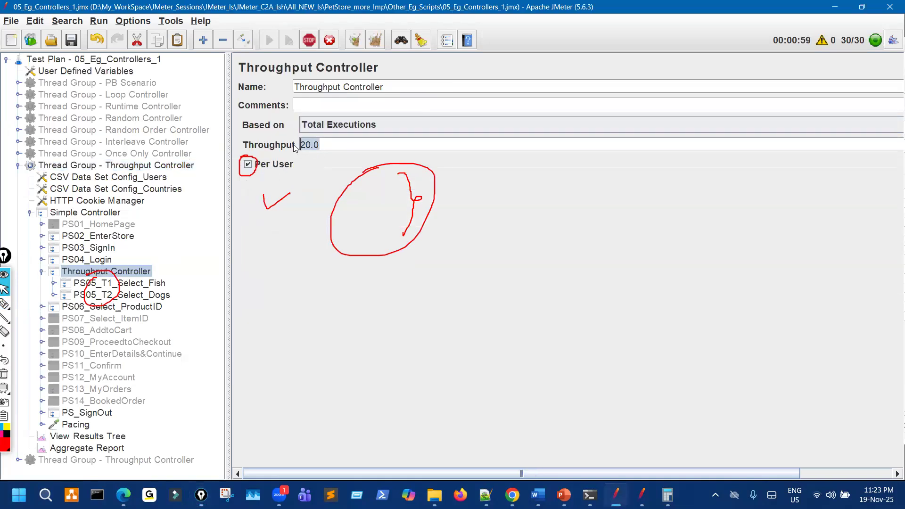
pyautogui.click(5, 304)
pyautogui.moveTo(112, 159)
pyautogui.mouseDown()
pyautogui.moveTo(101, 200)
pyautogui.moveTo(141, 176)
pyautogui.moveTo(120, 163)
pyautogui.mouseUp()
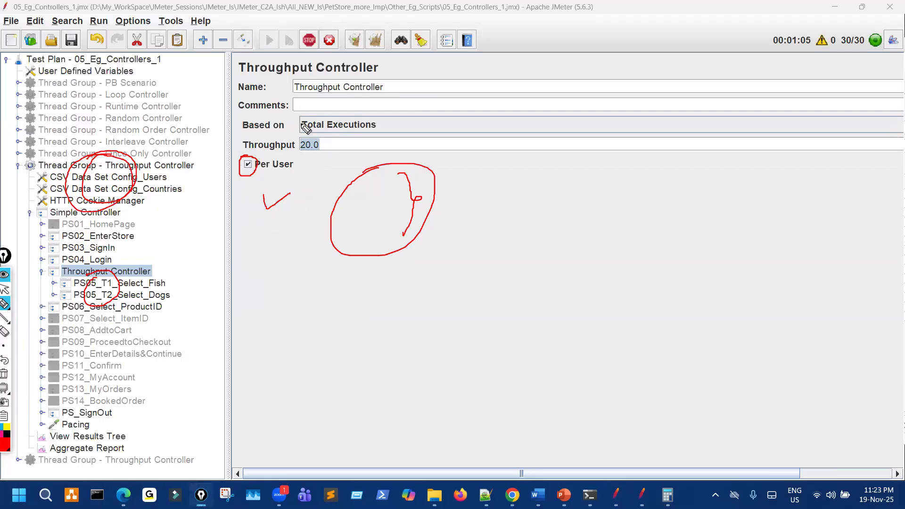
pyautogui.moveTo(323, 118)
pyautogui.mouseDown()
pyautogui.moveTo(303, 121)
pyautogui.moveTo(329, 123)
pyautogui.moveTo(312, 162)
pyautogui.moveTo(306, 141)
pyautogui.moveTo(318, 141)
pyautogui.mouseUp()
pyautogui.moveTo(160, 283); pyautogui.dragTo(156, 284)
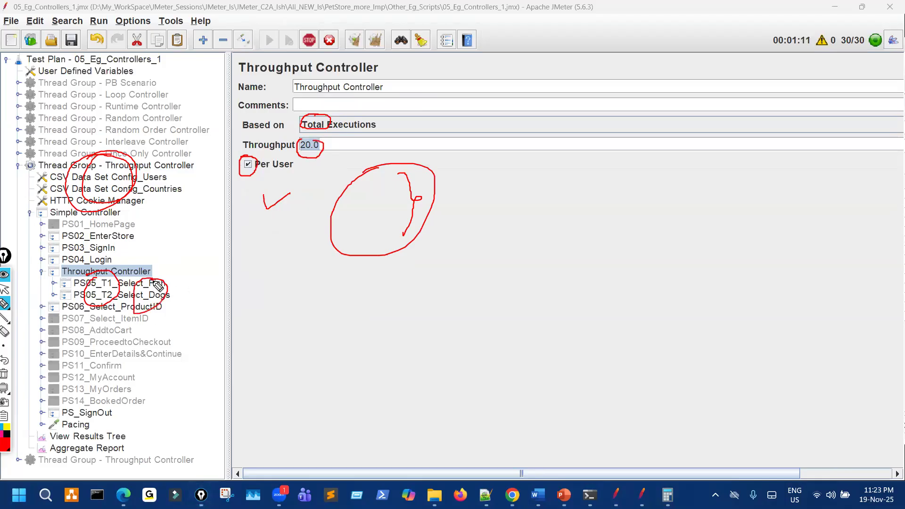
pyautogui.moveTo(272, 133); pyautogui.dragTo(231, 163)
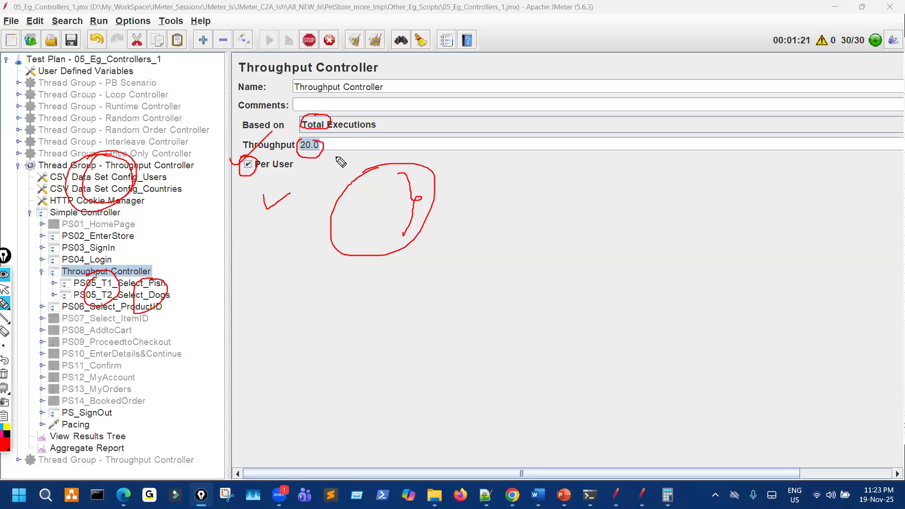
pyautogui.hotkey('ctrl', 'shift', '7')
pyautogui.hotkey('ctrl', 'shift', '2')
pyautogui.click(343, 126)
pyautogui.click(340, 153)
# Circle Throughput 20.0, the CSV Data Set Config, Fish/Dogs samplers and tick Per User, then clear ink.
pyautogui.hotkey('ctrl', 'shift', '3')
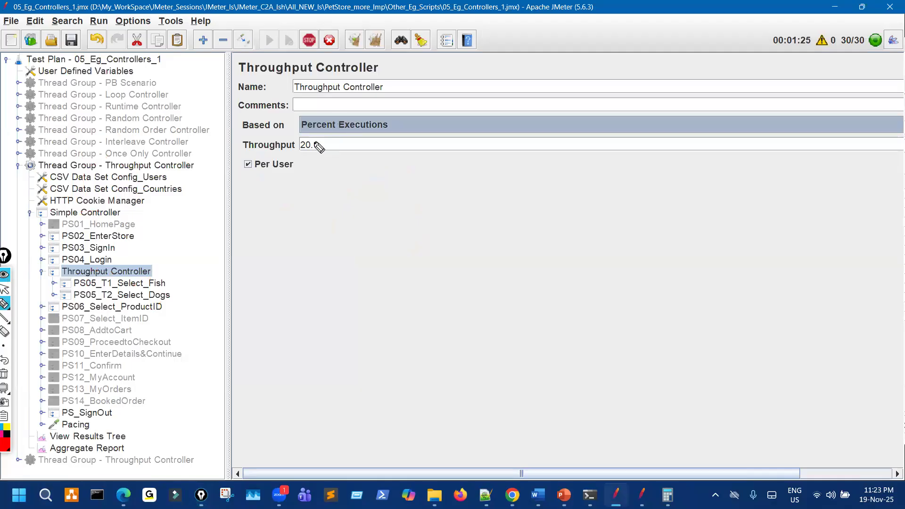
pyautogui.moveTo(290, 145)
pyautogui.mouseDown()
pyautogui.moveTo(309, 137)
pyautogui.moveTo(286, 147)
pyautogui.mouseUp()
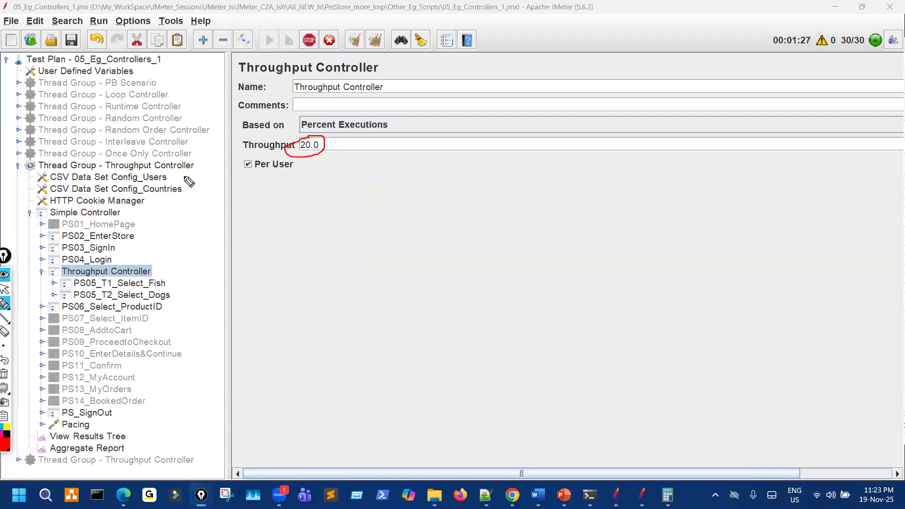
pyautogui.moveTo(141, 197)
pyautogui.mouseDown()
pyautogui.moveTo(127, 147)
pyautogui.moveTo(113, 169)
pyautogui.mouseUp()
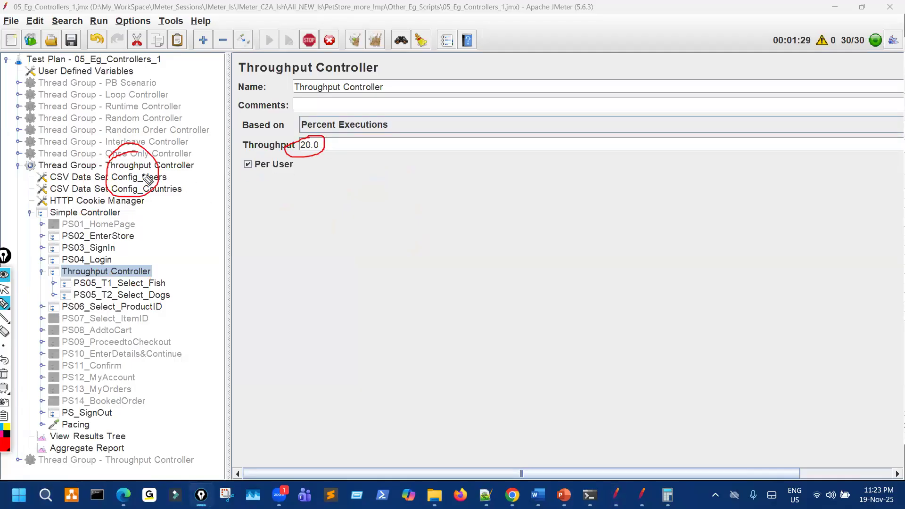
pyautogui.moveTo(145, 299)
pyautogui.mouseDown()
pyautogui.moveTo(151, 283)
pyautogui.moveTo(160, 295)
pyautogui.moveTo(123, 306)
pyautogui.mouseUp()
pyautogui.moveTo(244, 171); pyautogui.dragTo(264, 165)
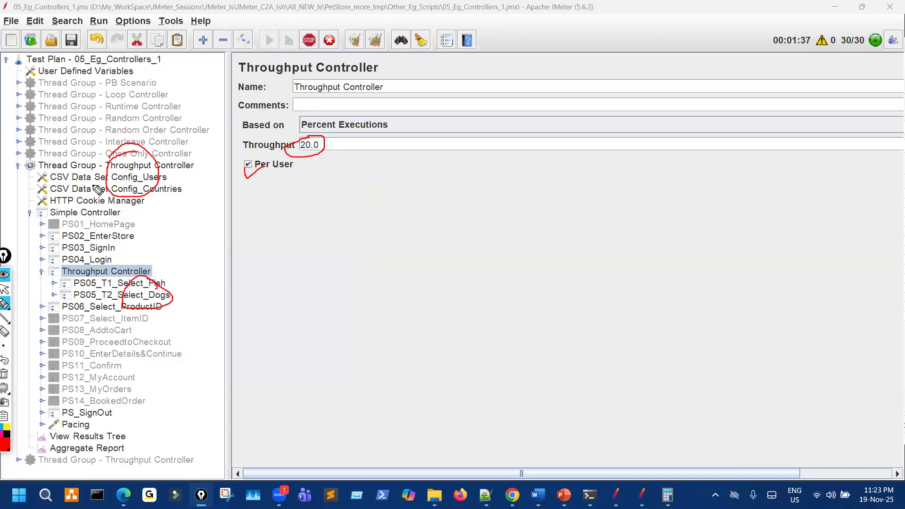
pyautogui.hotkey('ctrl', 'shift', '7')
pyautogui.hotkey('ctrl', 'shift', '2')
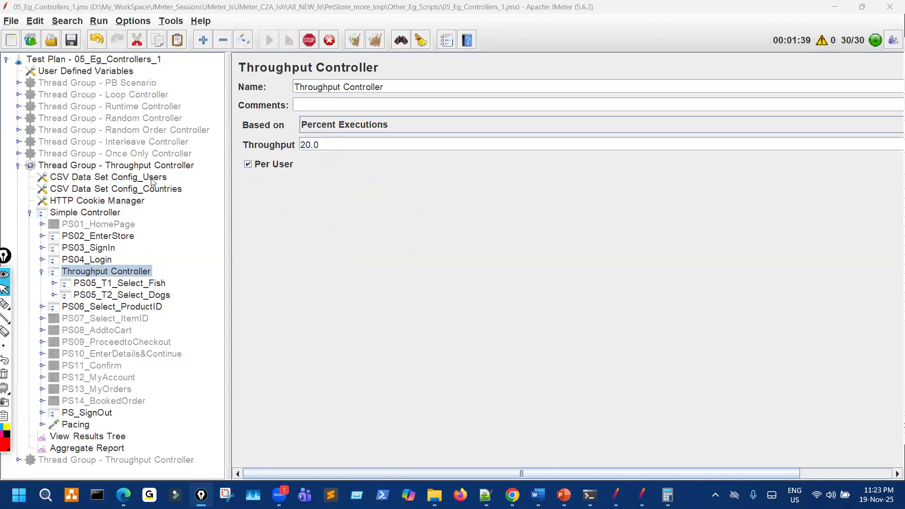
# Save the plan, stop the running test, and review the Aggregate Report results.
pyautogui.click(72, 43)
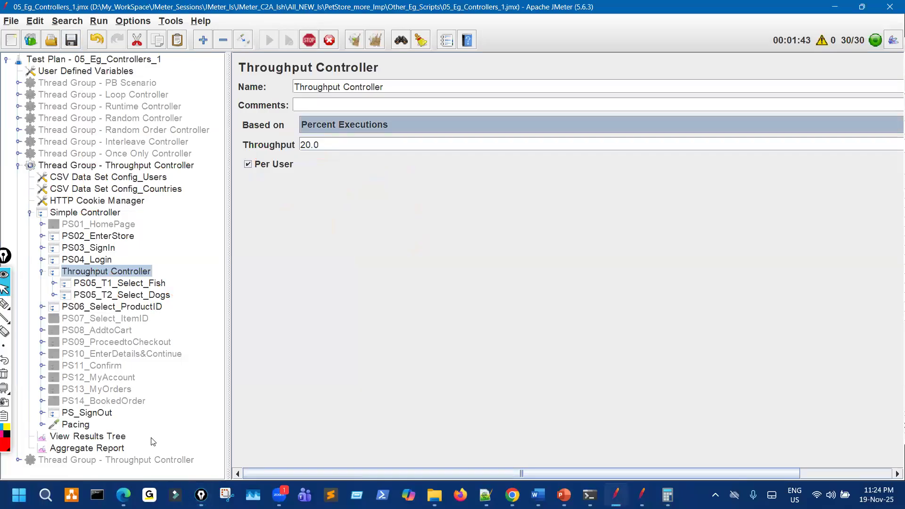
pyautogui.click(114, 450)
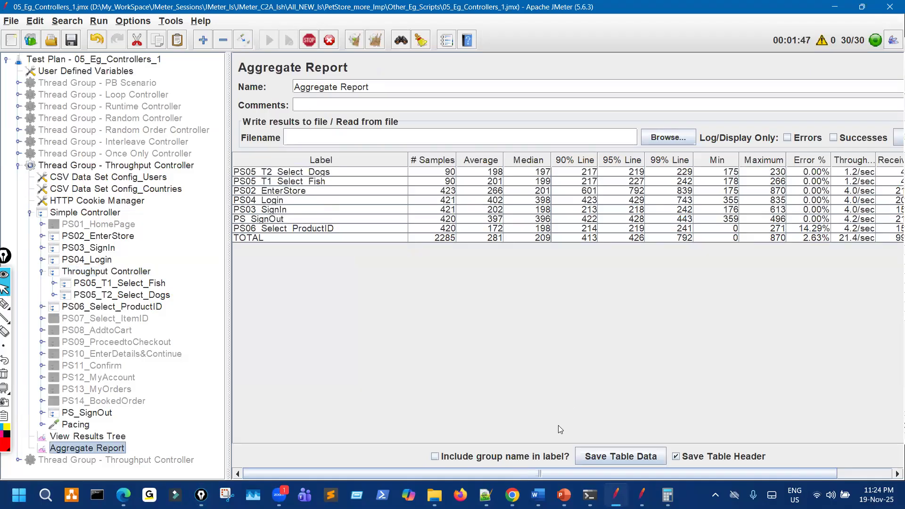
pyautogui.click(309, 41)
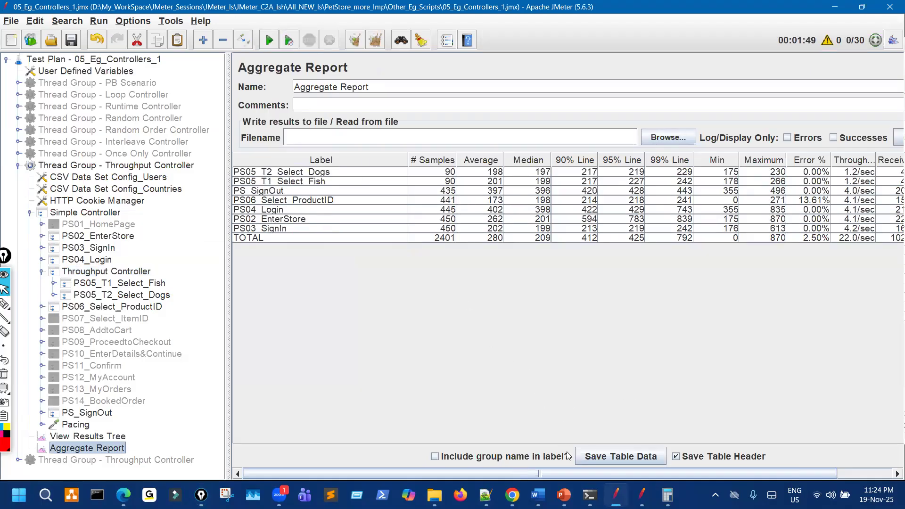
pyautogui.moveTo(564, 495)
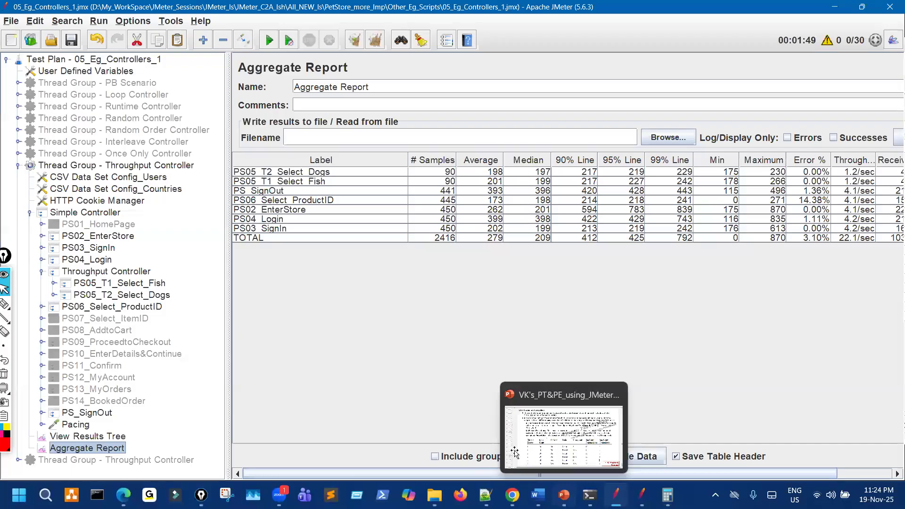
pyautogui.click(512, 449)
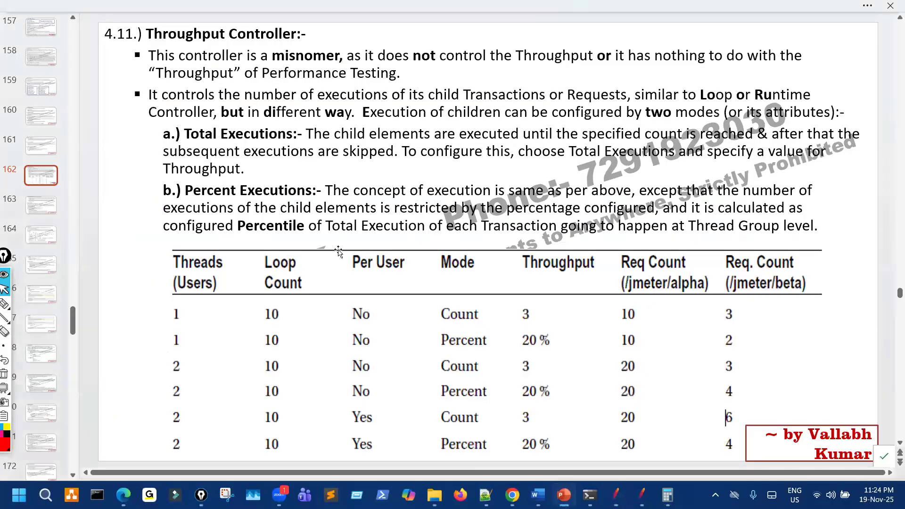
# Scroll to slide 163 and draw a red bracket and handwritten note beside the use cases.
pyautogui.scroll(-2, 338, 251)
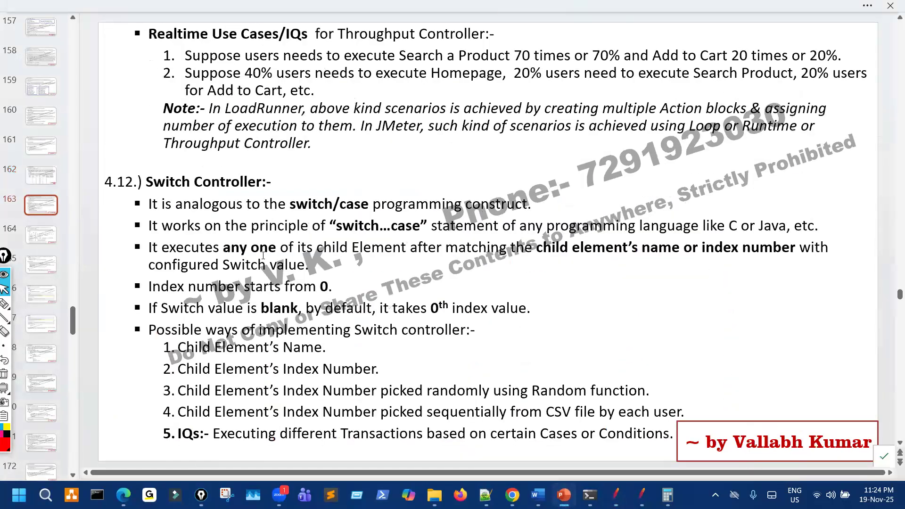
pyautogui.moveTo(4, 305)
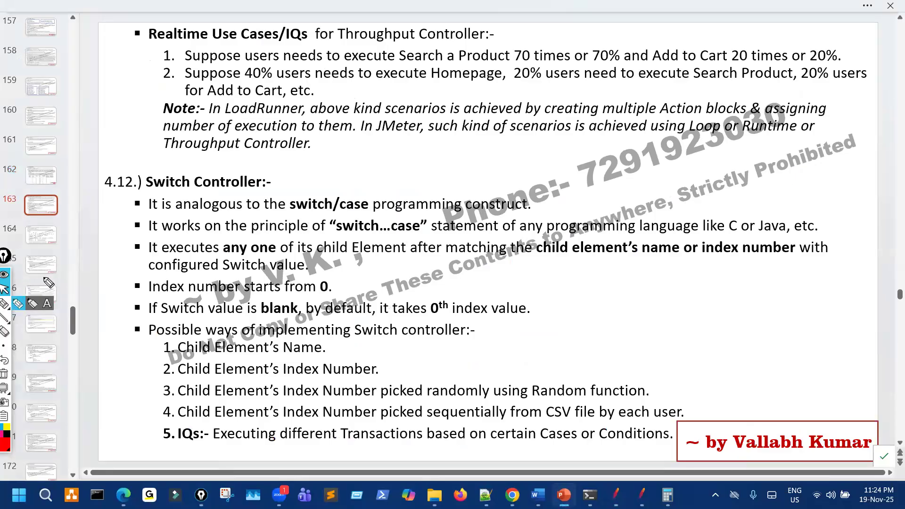
pyautogui.moveTo(114, 28); pyautogui.dragTo(84, 57)
pyautogui.moveTo(112, 91)
pyautogui.mouseDown()
pyautogui.moveTo(83, 119)
pyautogui.moveTo(153, 157)
pyautogui.mouseUp()
pyautogui.moveTo(323, 151)
pyautogui.mouseDown()
pyautogui.moveTo(333, 163)
pyautogui.moveTo(330, 197)
pyautogui.moveTo(346, 179)
pyautogui.mouseUp()
pyautogui.moveTo(322, 152)
pyautogui.mouseDown()
pyautogui.moveTo(340, 139)
pyautogui.moveTo(375, 206)
pyautogui.moveTo(439, 186)
pyautogui.mouseUp()
pyautogui.moveTo(376, 213); pyautogui.dragTo(546, 155)
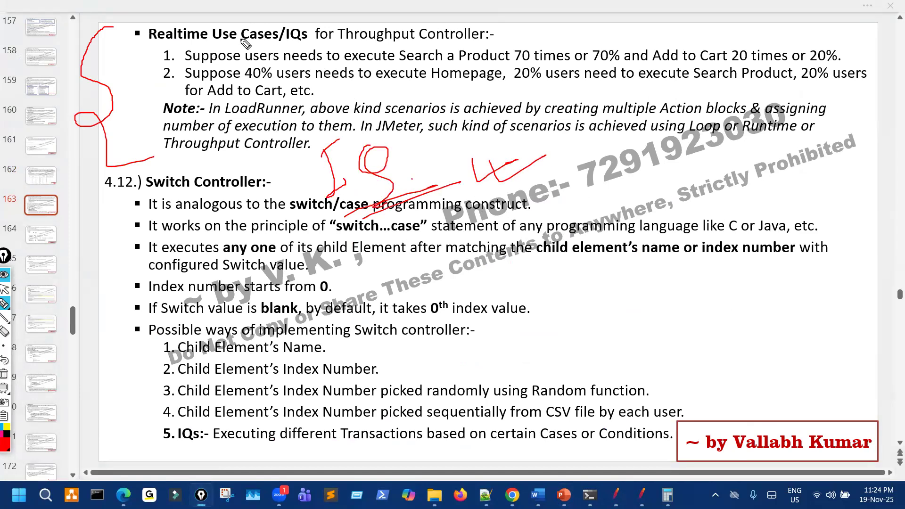
# Mark use cases 1 and 2: 70 times, 20 times, 20%, 40% users, Homepage, Search Product, Cart.
pyautogui.moveTo(147, 49)
pyautogui.mouseDown()
pyautogui.moveTo(137, 59)
pyautogui.moveTo(144, 87)
pyautogui.mouseUp()
pyautogui.moveTo(250, 62); pyautogui.dragTo(415, 62)
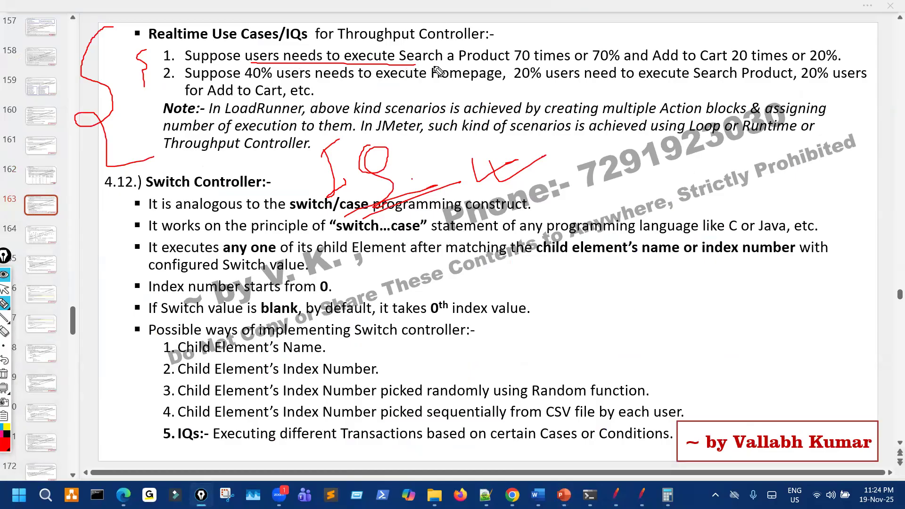
pyautogui.moveTo(520, 47)
pyautogui.mouseDown()
pyautogui.moveTo(504, 58)
pyautogui.moveTo(563, 55)
pyautogui.moveTo(542, 39)
pyautogui.moveTo(599, 48)
pyautogui.moveTo(576, 59)
pyautogui.mouseUp()
pyautogui.moveTo(696, 63); pyautogui.dragTo(766, 43)
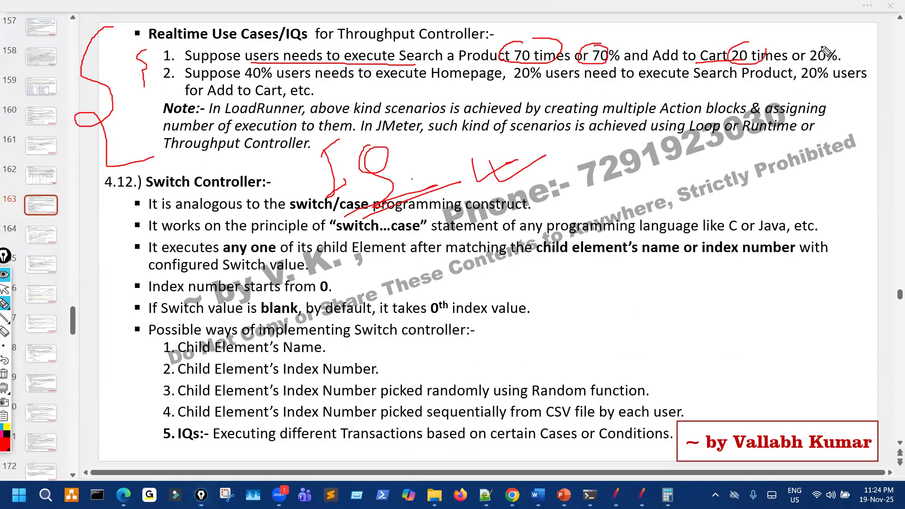
pyautogui.moveTo(842, 41); pyautogui.dragTo(824, 43)
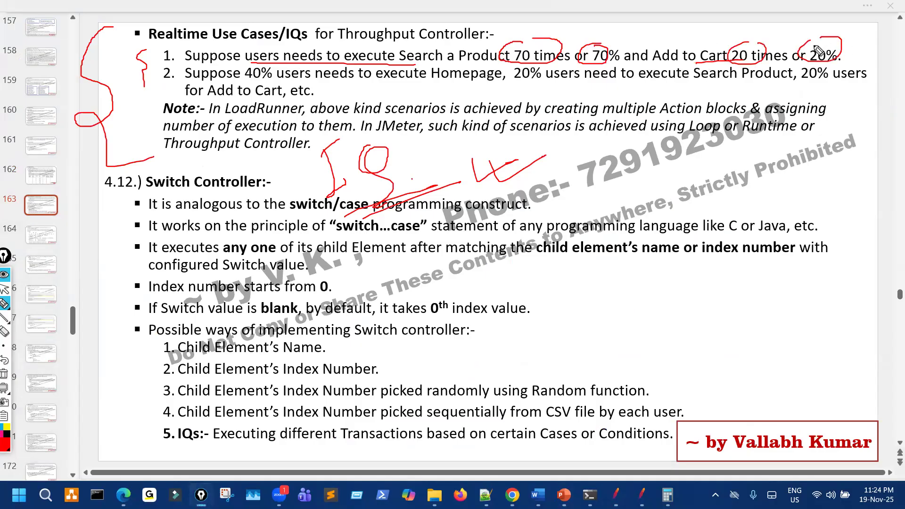
pyautogui.moveTo(227, 85); pyautogui.dragTo(331, 87)
pyautogui.moveTo(451, 94)
pyautogui.mouseDown()
pyautogui.moveTo(455, 69)
pyautogui.moveTo(474, 100)
pyautogui.mouseUp()
pyautogui.moveTo(540, 84); pyautogui.dragTo(752, 75)
pyautogui.moveTo(809, 82); pyautogui.dragTo(822, 78)
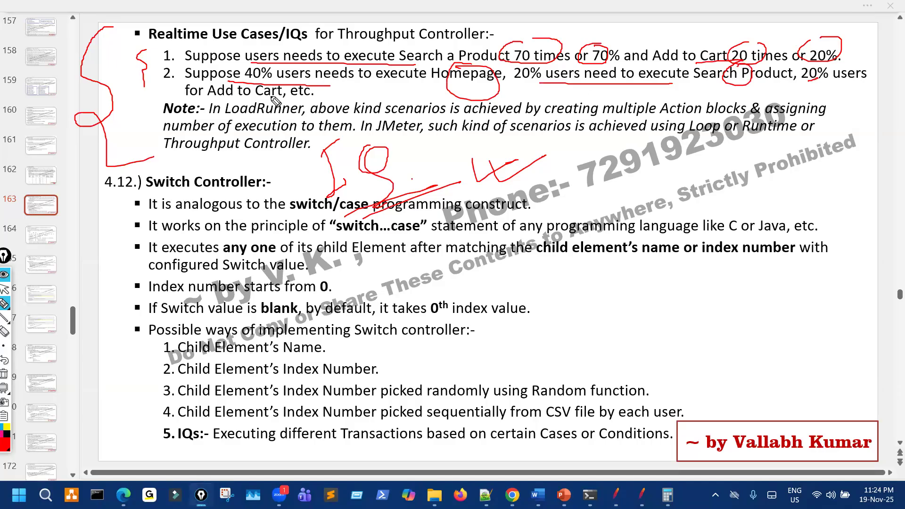
pyautogui.moveTo(283, 88)
pyautogui.mouseDown()
pyautogui.moveTo(257, 92)
pyautogui.moveTo(272, 109)
pyautogui.moveTo(276, 95)
pyautogui.mouseUp()
# Write red letters beside the index note, then erase all ink from the slide.
pyautogui.moveTo(592, 300); pyautogui.dragTo(658, 293)
pyautogui.moveTo(637, 294); pyautogui.dragTo(646, 323)
pyautogui.moveTo(668, 290)
pyautogui.mouseDown()
pyautogui.moveTo(684, 320)
pyautogui.moveTo(714, 290)
pyautogui.moveTo(705, 296)
pyautogui.mouseUp()
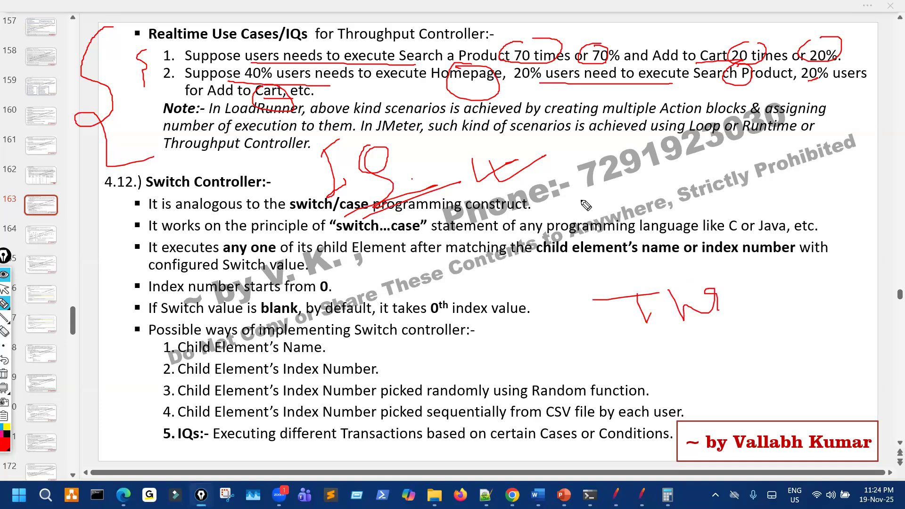
pyautogui.press('e')
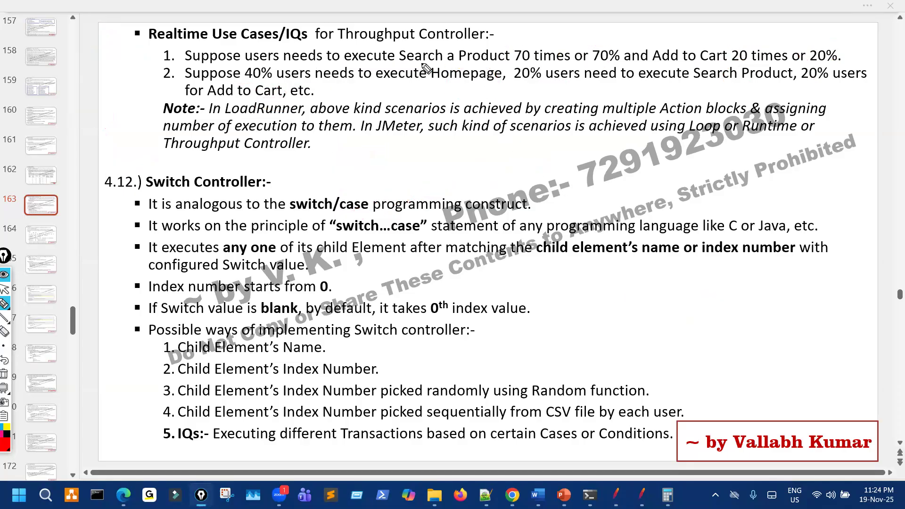
# Circle Search a Product and Add to Cart and draw branch diagrams beneath them.
pyautogui.moveTo(544, 75)
pyautogui.mouseDown()
pyautogui.moveTo(424, 63)
pyautogui.moveTo(542, 66)
pyautogui.moveTo(485, 58)
pyautogui.moveTo(541, 165)
pyautogui.moveTo(587, 165)
pyautogui.mouseUp()
pyautogui.moveTo(564, 172); pyautogui.dragTo(598, 236)
pyautogui.moveTo(624, 162); pyautogui.dragTo(672, 185)
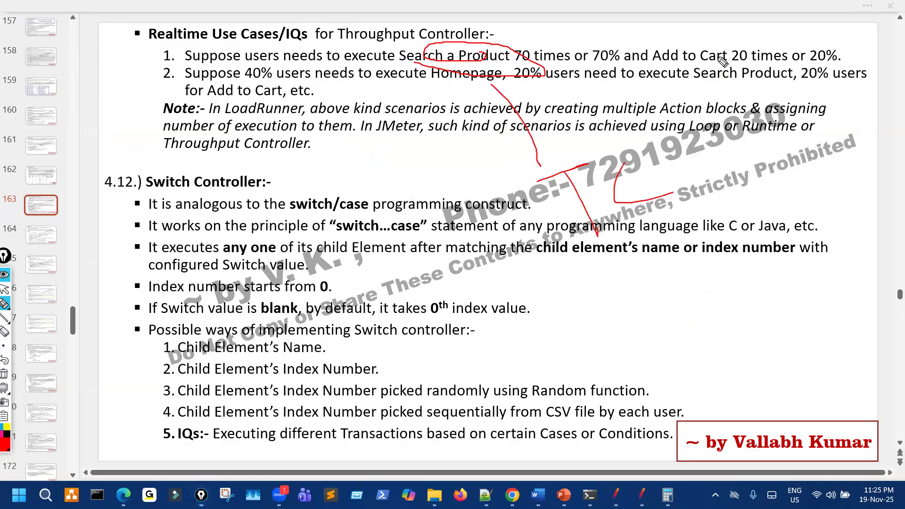
pyautogui.moveTo(731, 44); pyautogui.dragTo(728, 52)
pyautogui.moveTo(744, 120)
pyautogui.mouseDown()
pyautogui.moveTo(763, 155)
pyautogui.moveTo(796, 173)
pyautogui.mouseUp()
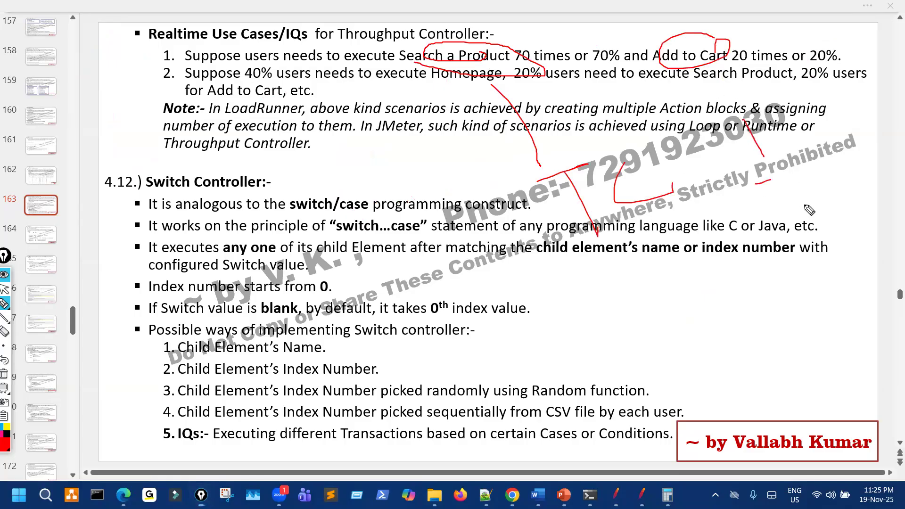